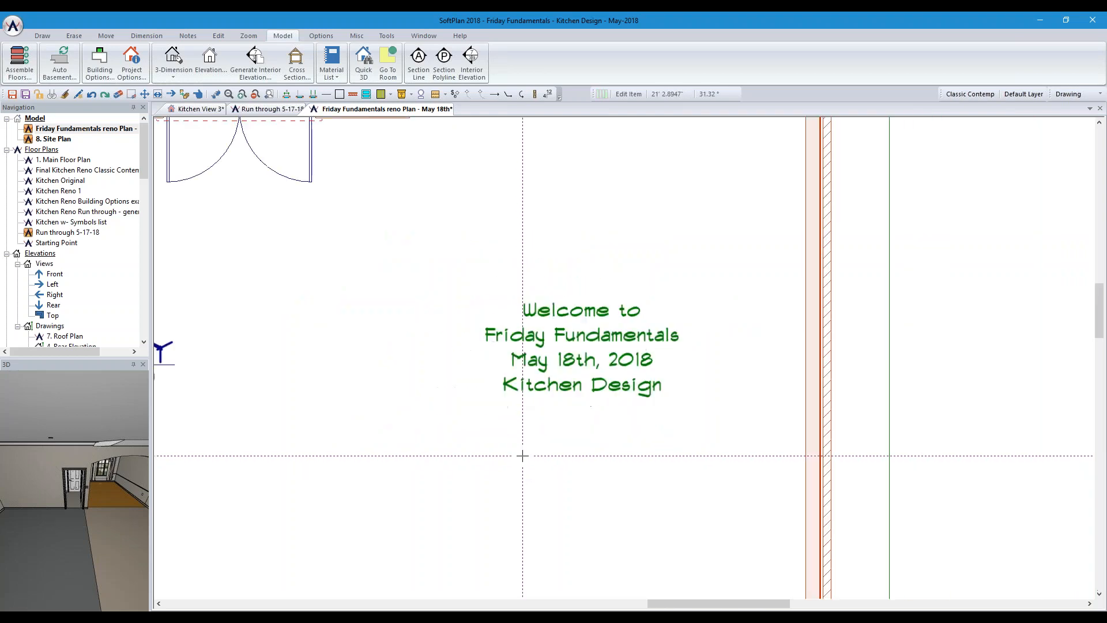
# Erase the Friday Fundamentals welcome text from the reno floor plan
pyautogui.click(119, 95)
pyautogui.click(586, 368)
pyautogui.scroll(-1, 502, 413)
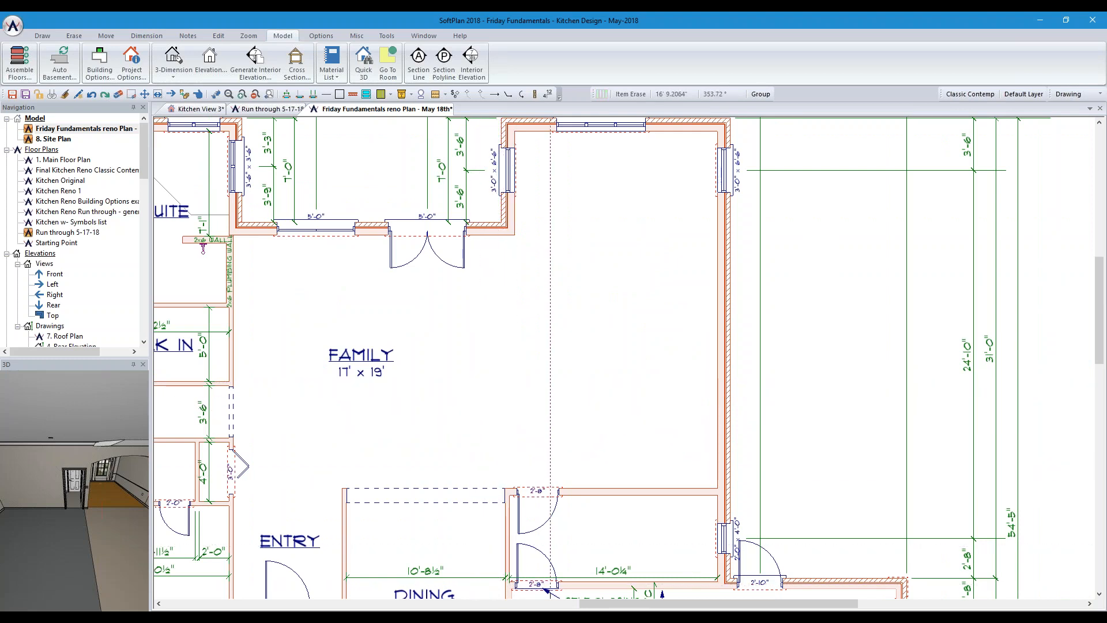
# Switch to Photos and examine As-is Kitchen Image.jpg at full screen
pyautogui.click(551, 617)
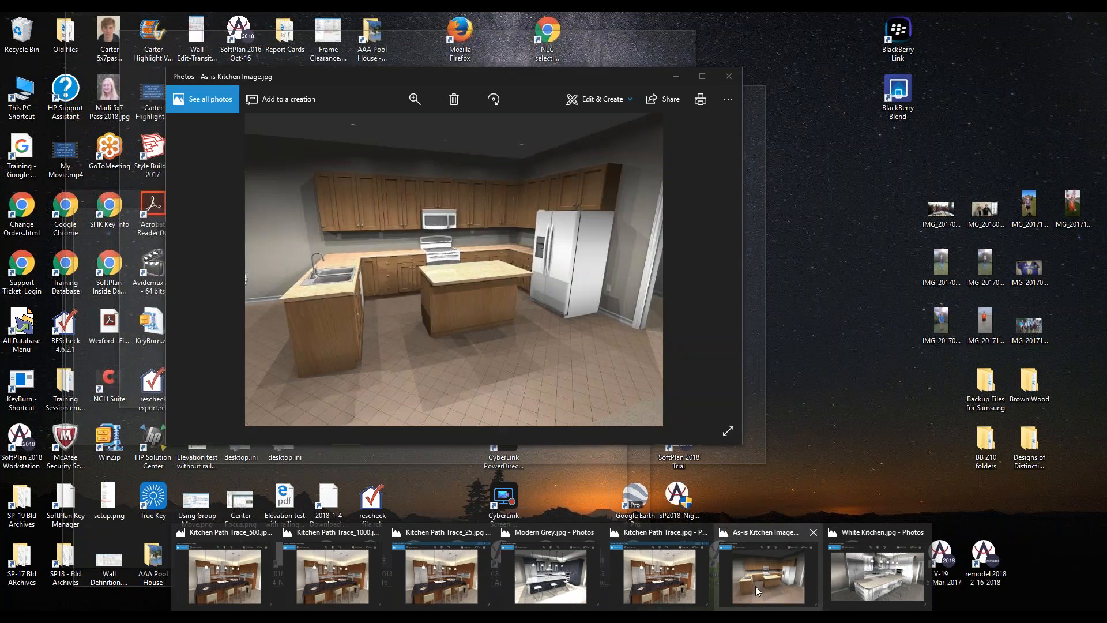
pyautogui.click(755, 586)
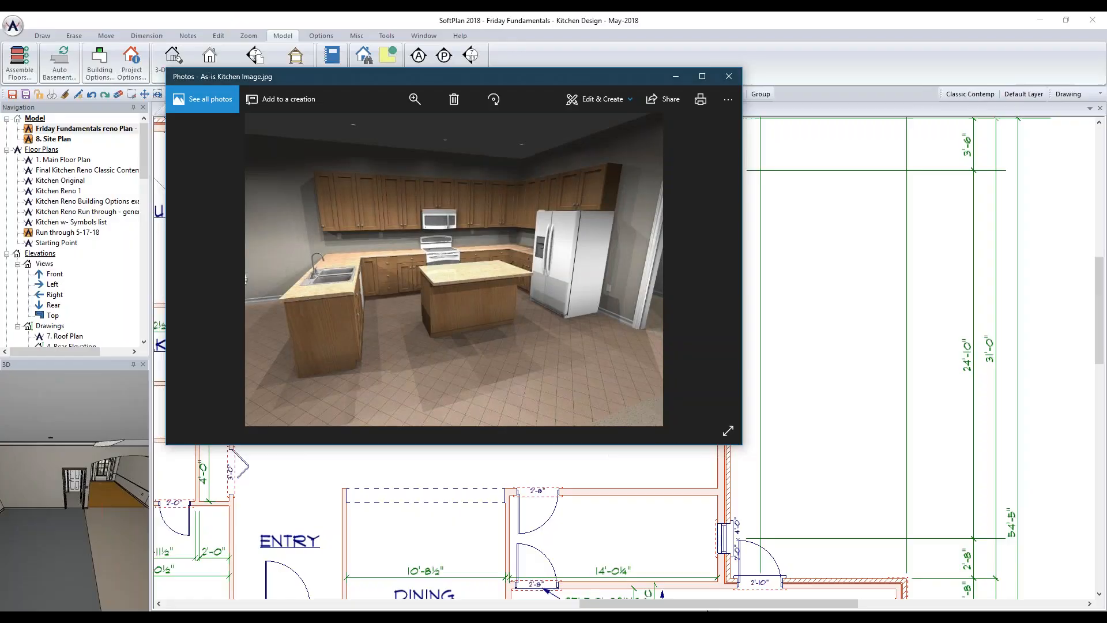
pyautogui.click(729, 431)
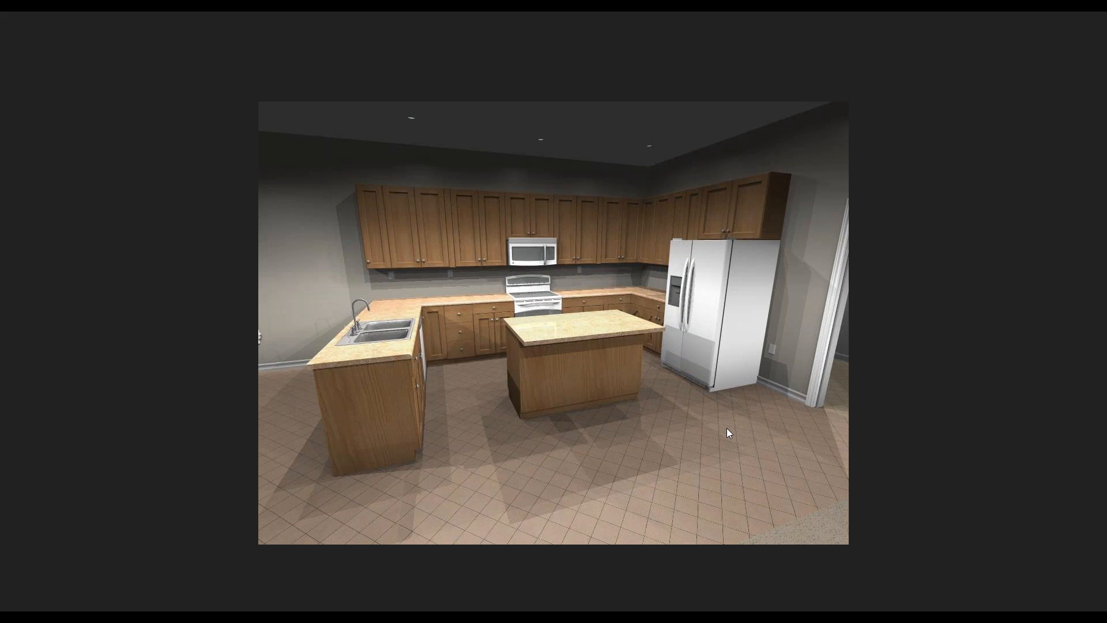
pyautogui.press('Escape')
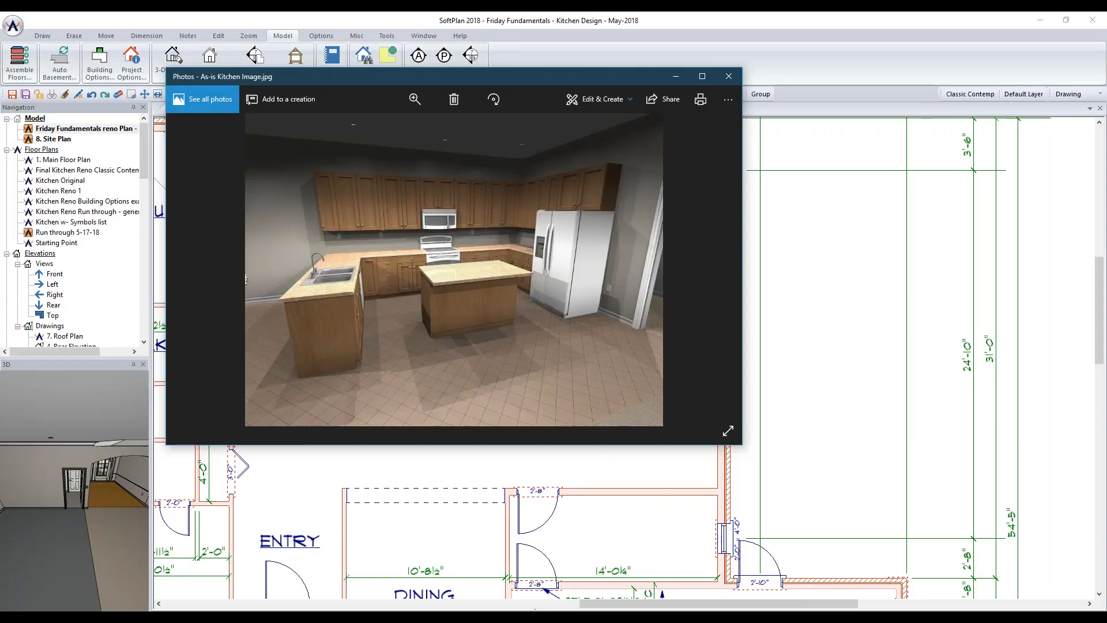
# View the rendered kitchen in Kitchen Path Trace_1000.jpg at full screen
pyautogui.click(552, 617)
pyautogui.moveTo(343, 583)
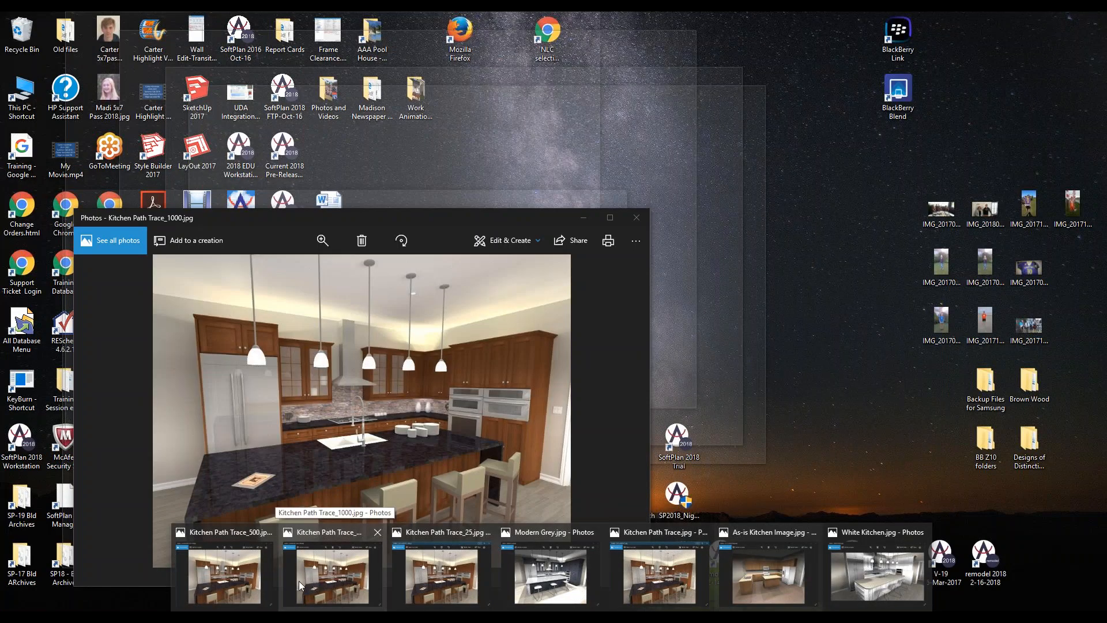
pyautogui.moveTo(262, 579)
pyautogui.click(328, 559)
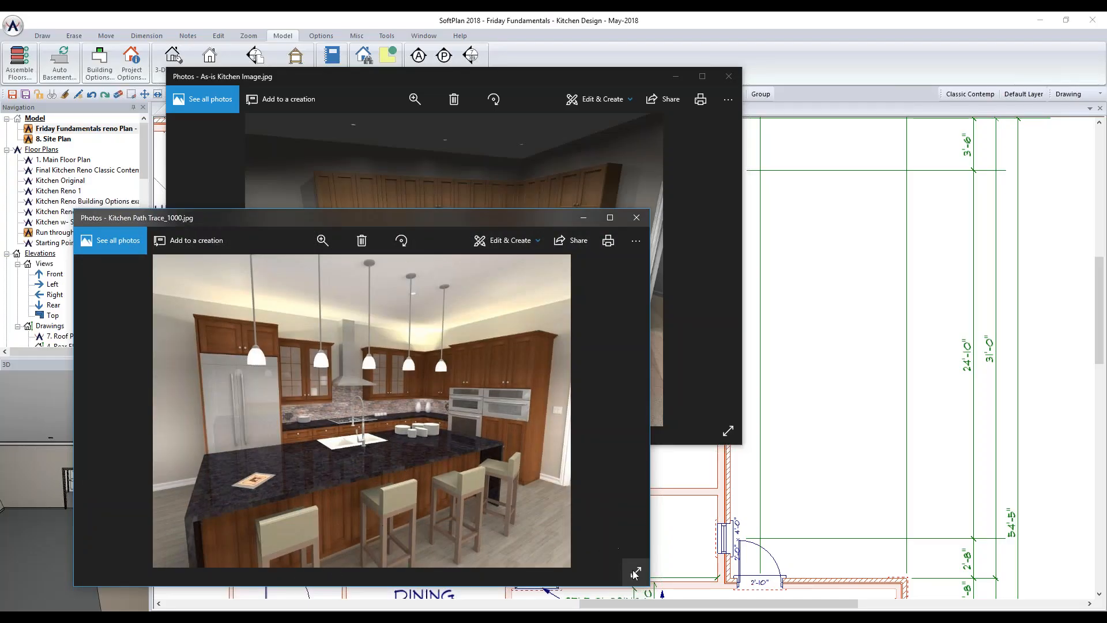
pyautogui.click(635, 571)
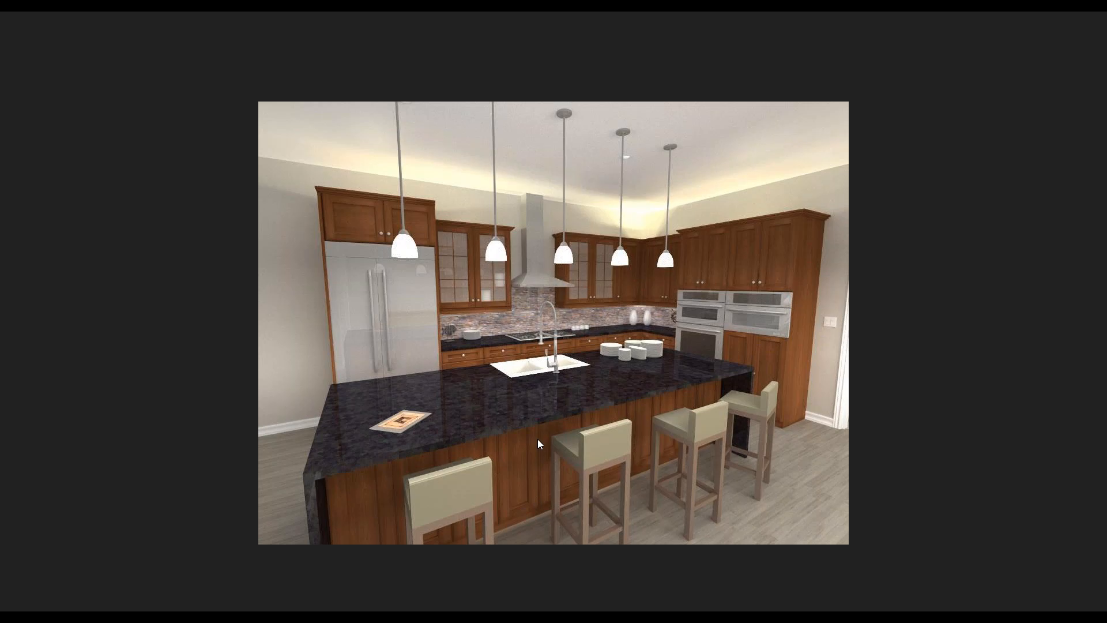
pyautogui.press('Escape')
# Reposition the as-is kitchen image window to compare it with the Kitchen Path Trace_1000.jpg rendering
pyautogui.click(579, 198)
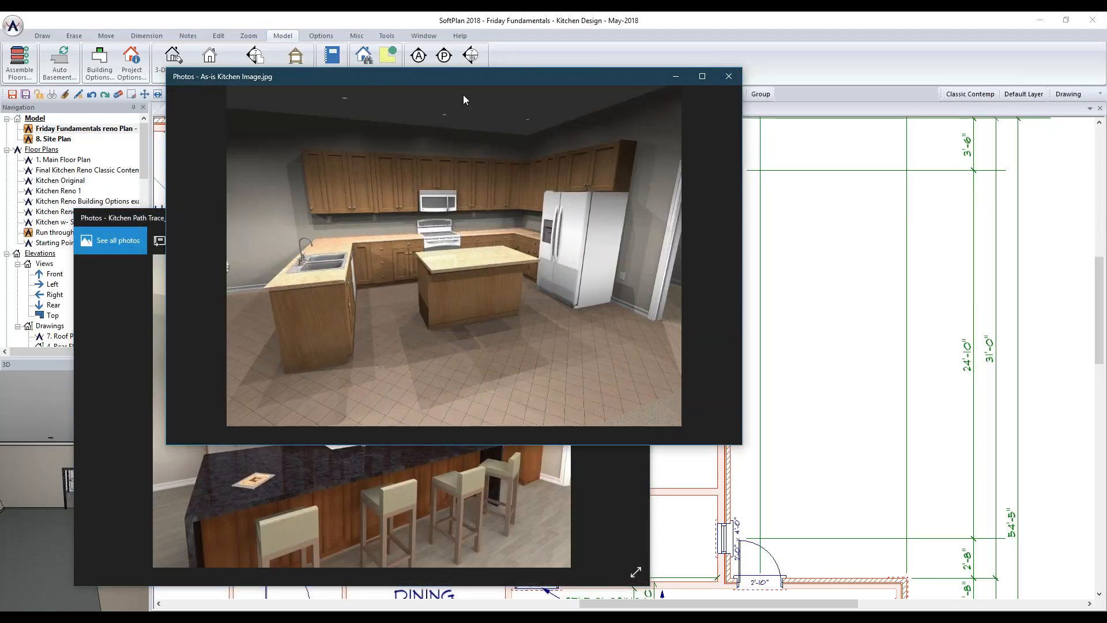
pyautogui.moveTo(469, 78); pyautogui.dragTo(836, 219)
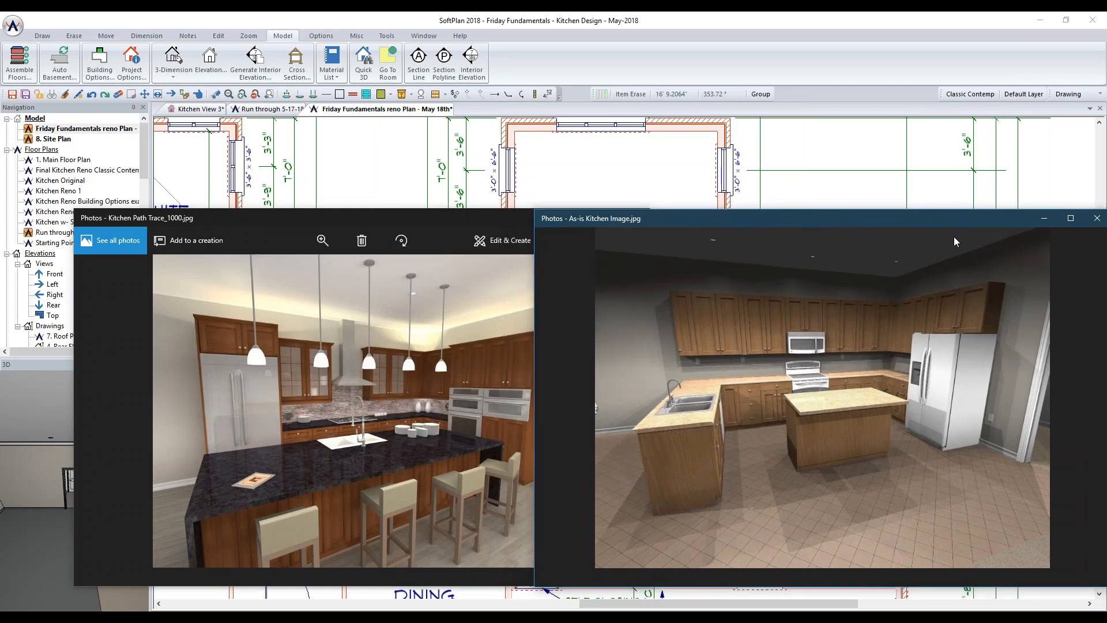
pyautogui.moveTo(842, 220); pyautogui.dragTo(697, 207)
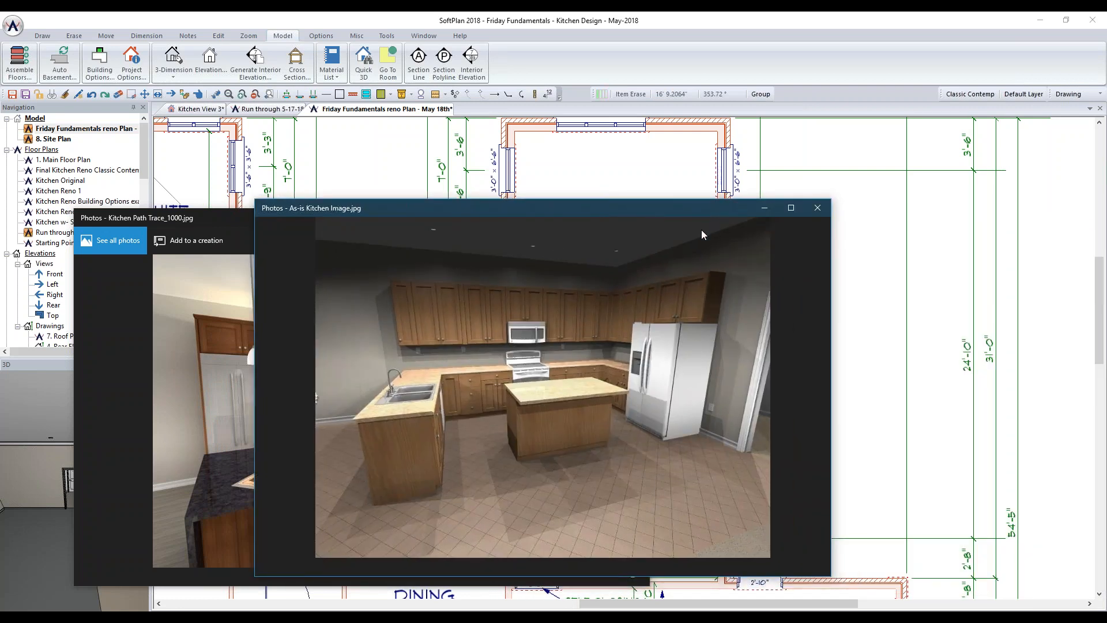
pyautogui.click(162, 452)
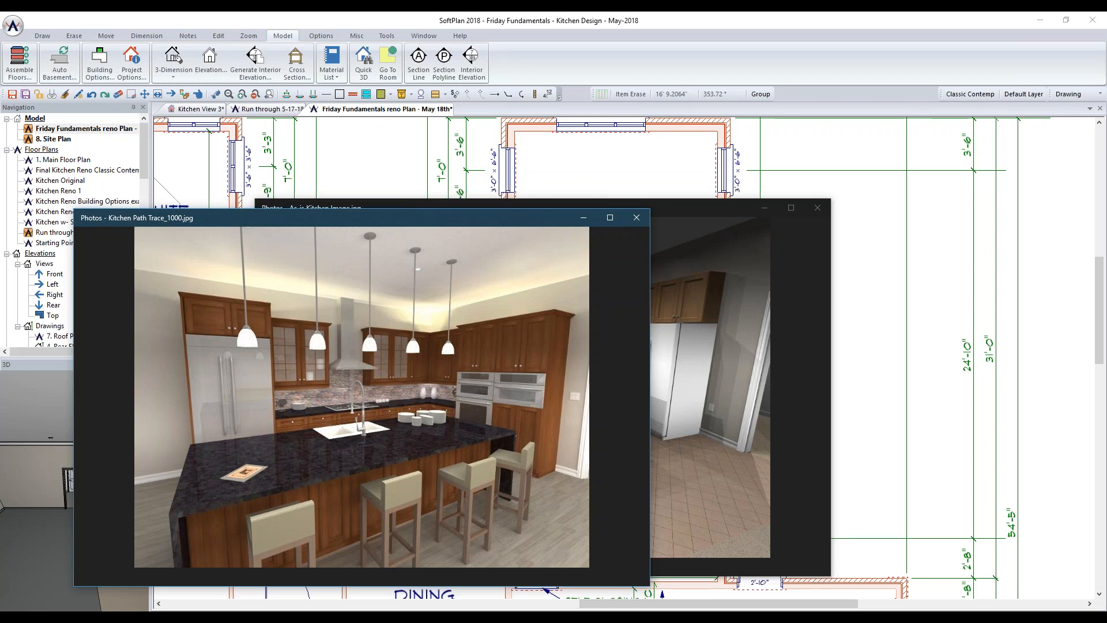
# View the Modern Grey.jpg and White Kitchen.jpg renderings, and return to the floor plan in SoftPlan
pyautogui.moveTo(535, 583)
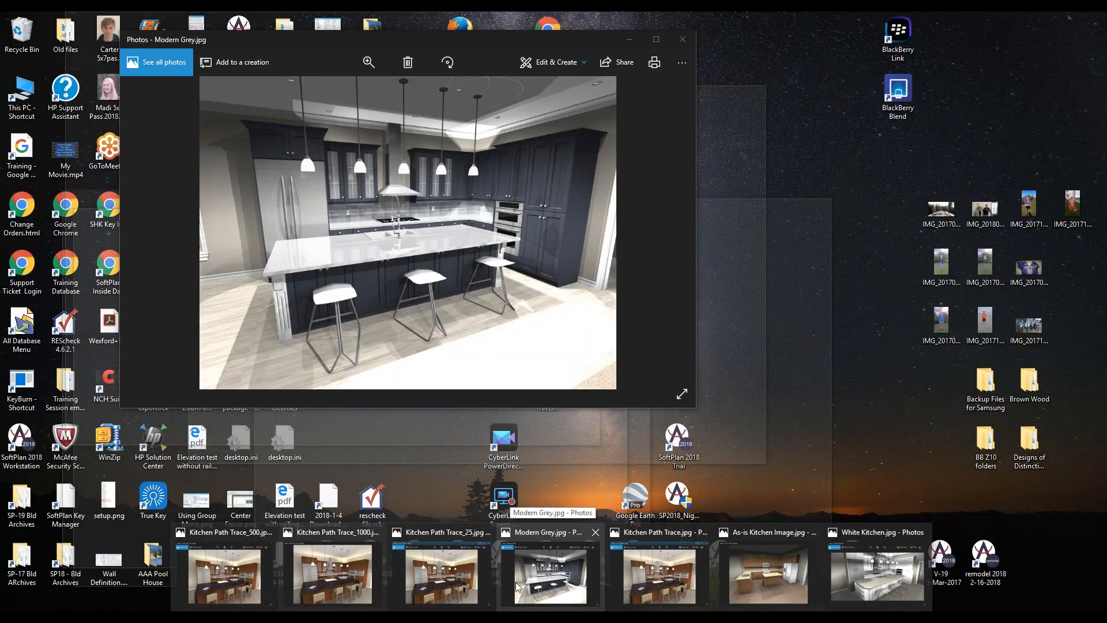
pyautogui.click(547, 593)
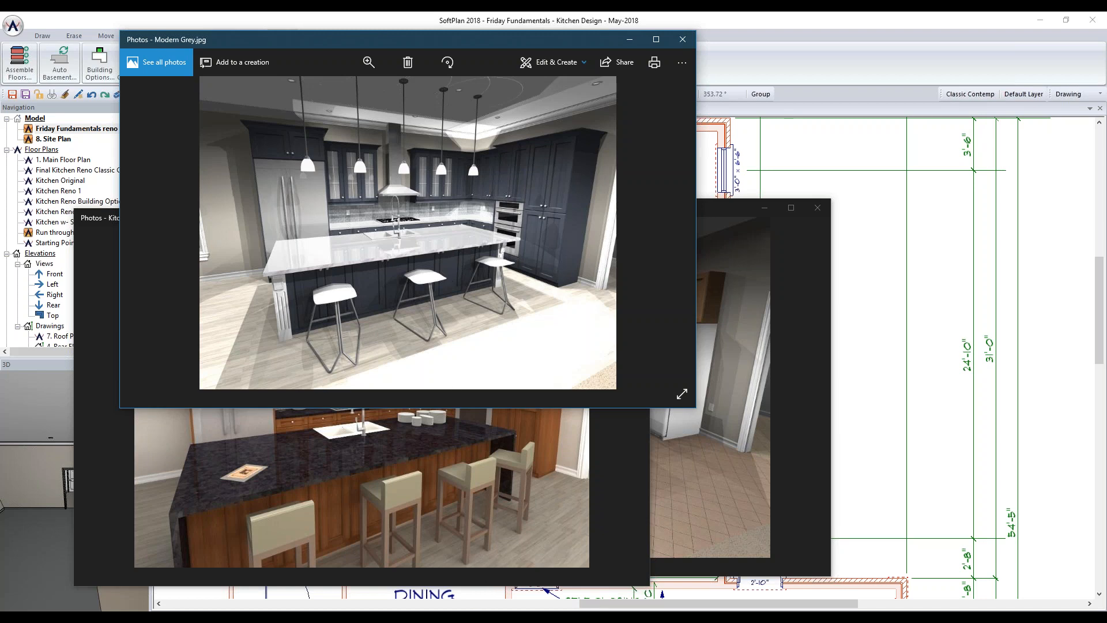
pyautogui.click(552, 619)
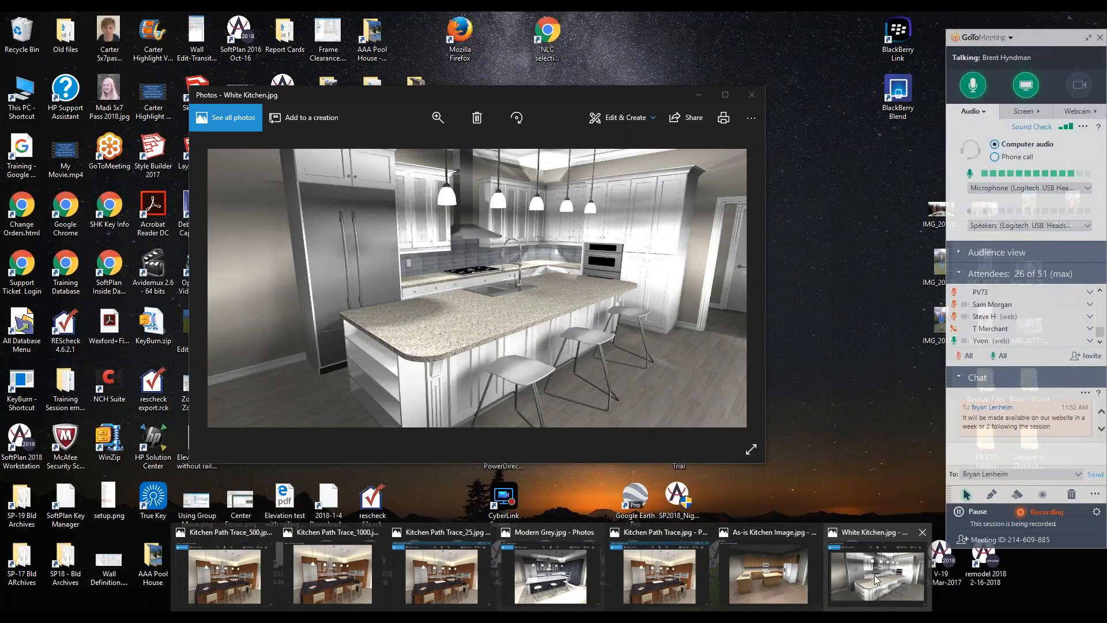
pyautogui.click(875, 577)
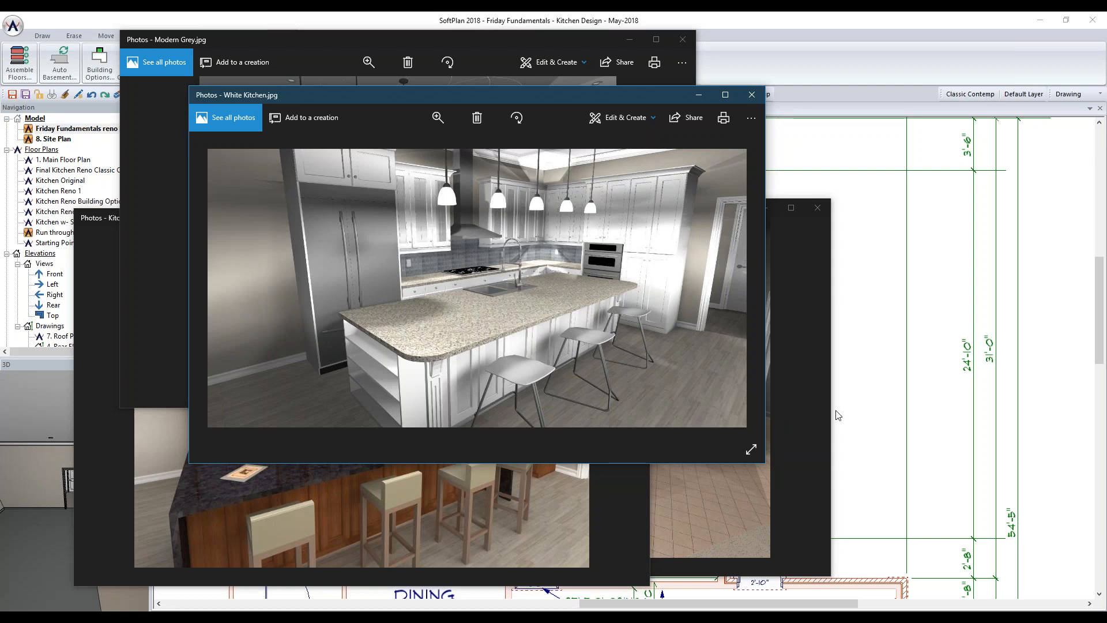
pyautogui.click(856, 412)
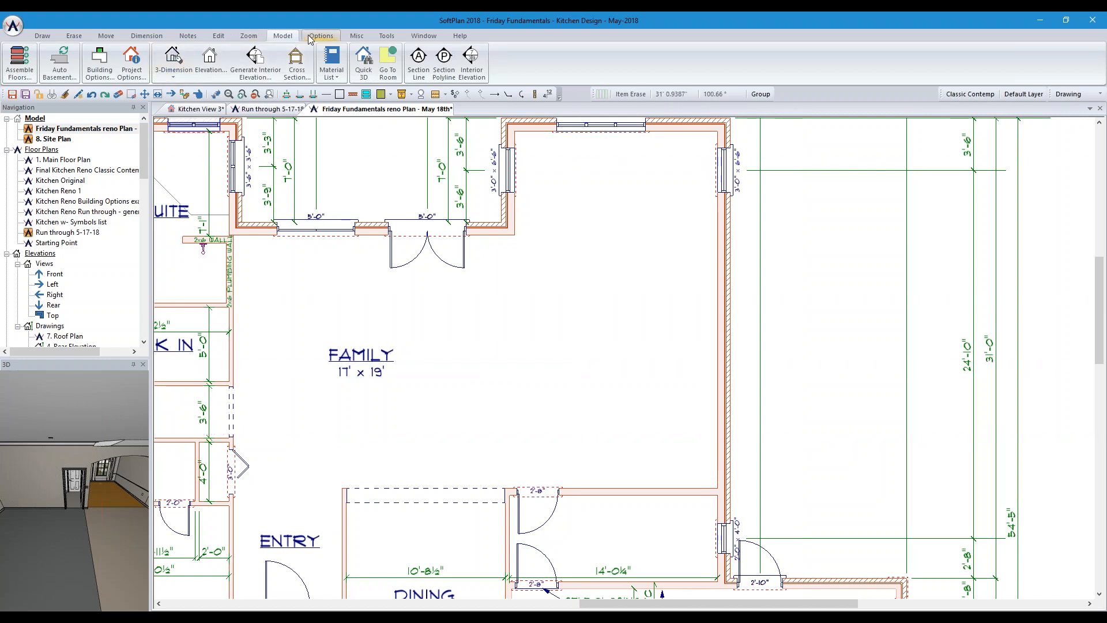
# Review the project's building options, including the Building Option 6 name and the Classic Contemp entry
pyautogui.click(99, 61)
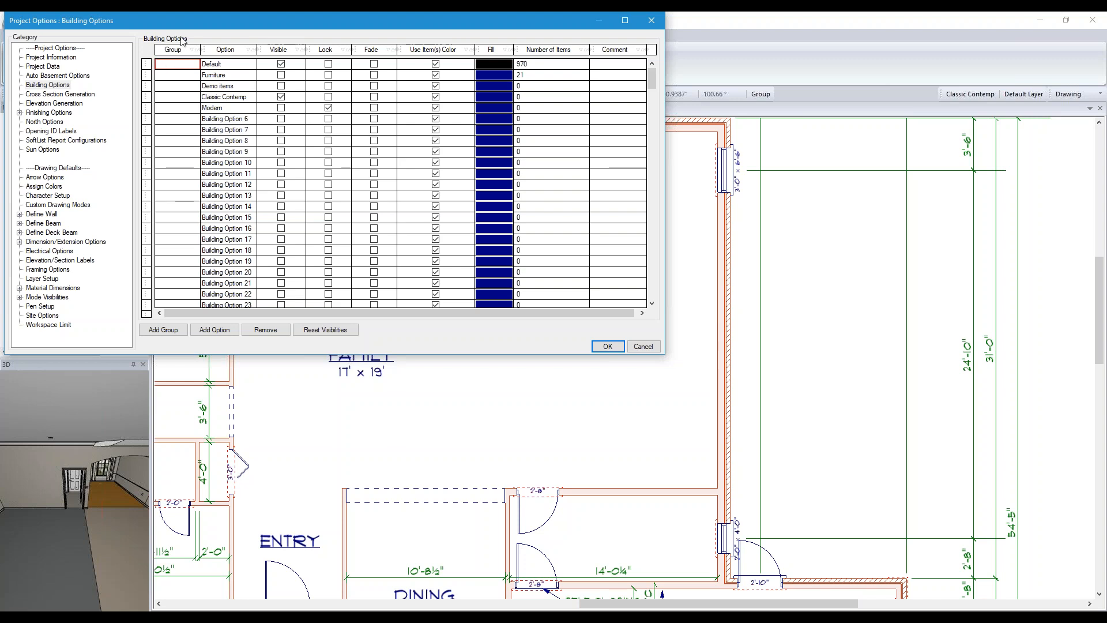
pyautogui.click(222, 119)
pyautogui.click(250, 119)
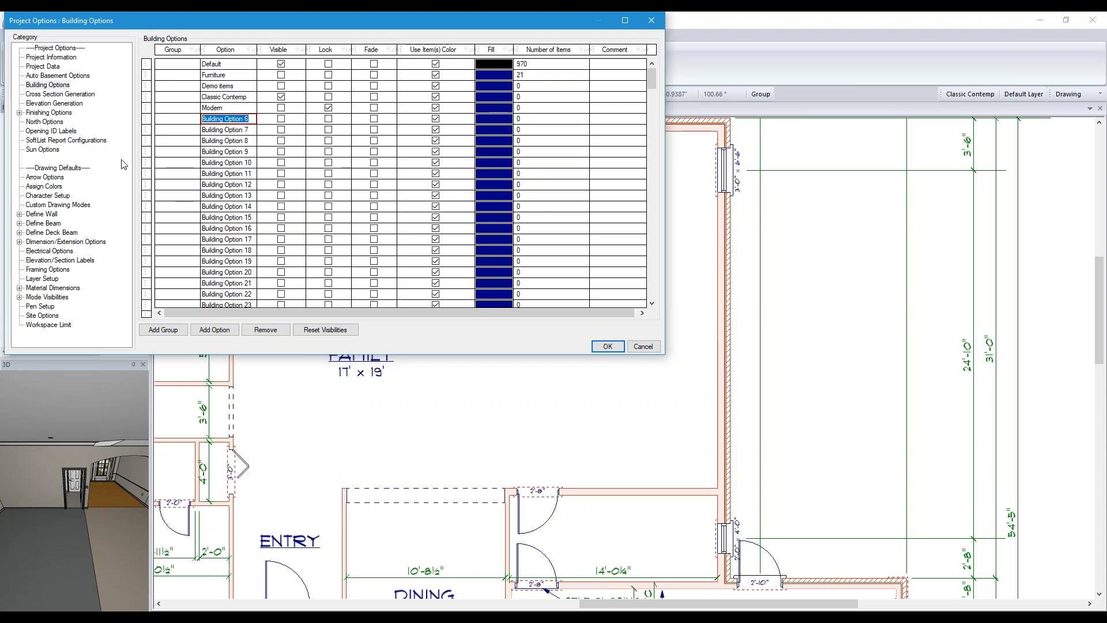
pyautogui.click(228, 96)
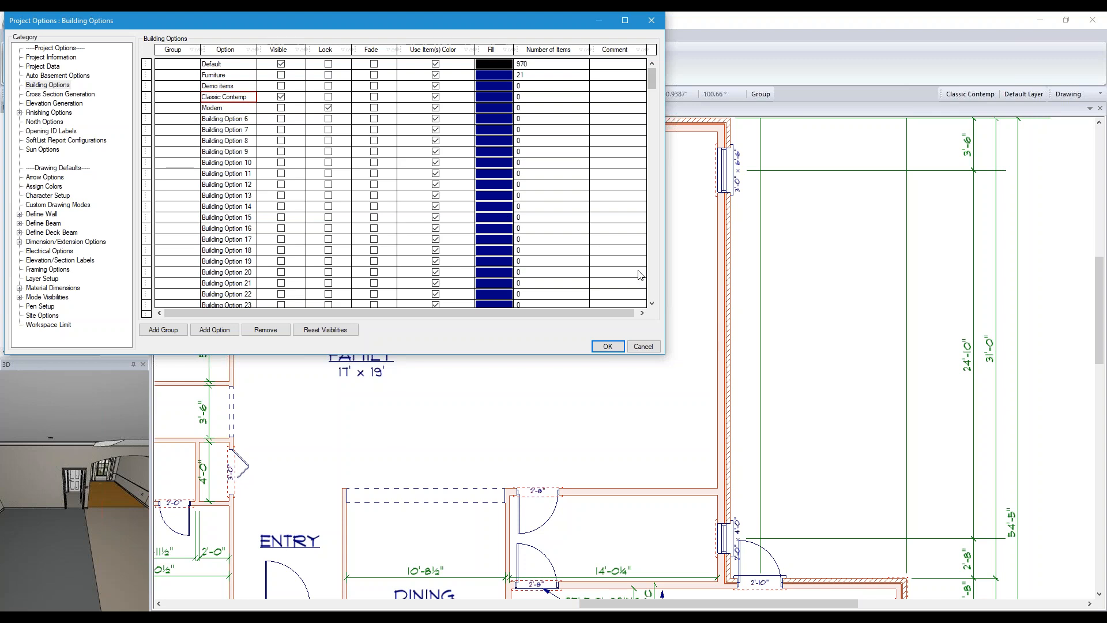
pyautogui.click(609, 346)
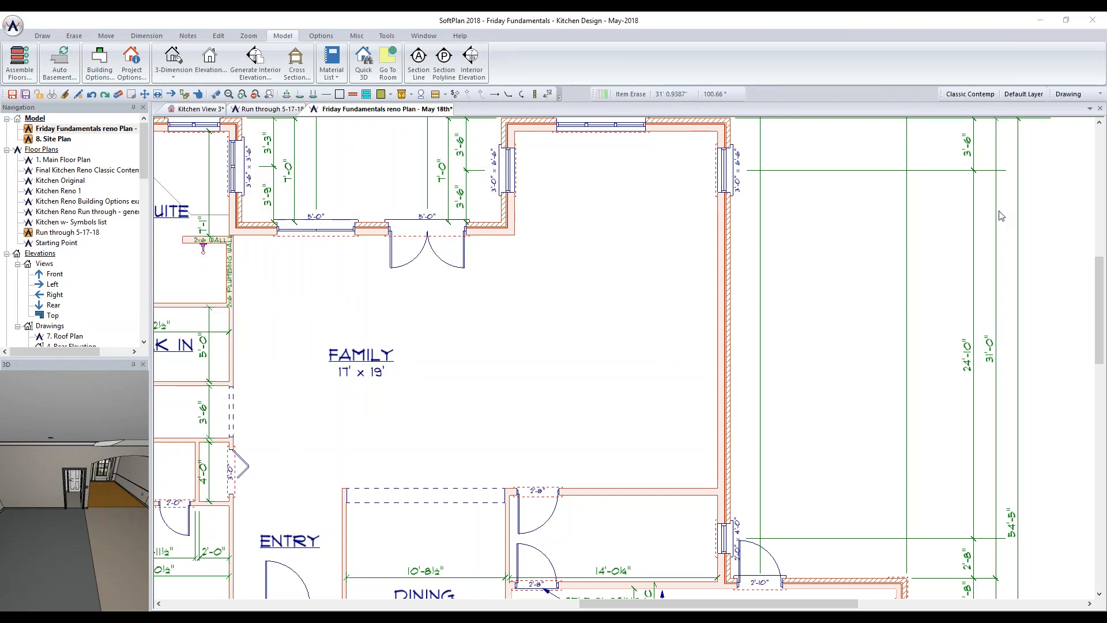
# Check the visibility and lock settings in the active building option list, keeping Classic Contemp active
pyautogui.click(964, 96)
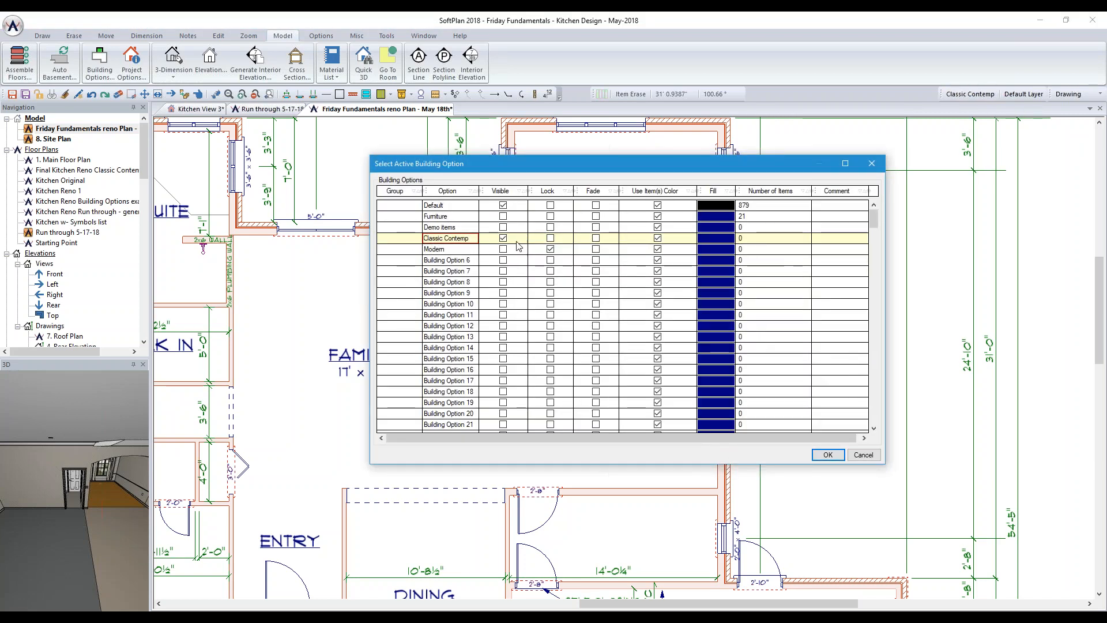
pyautogui.click(551, 248)
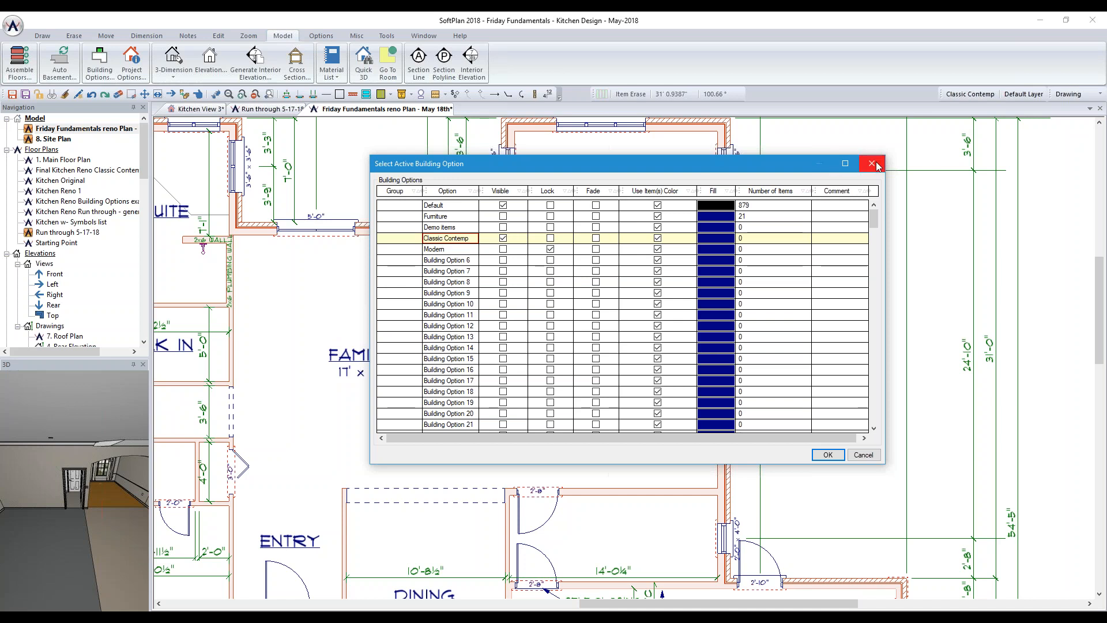
pyautogui.click(826, 455)
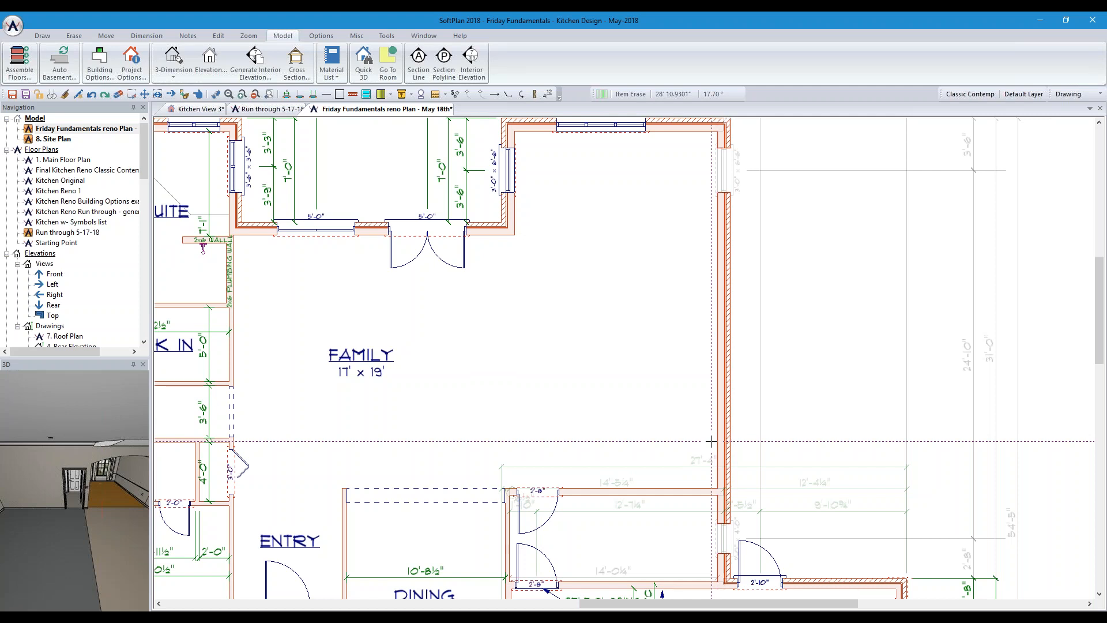
pyautogui.click(712, 442)
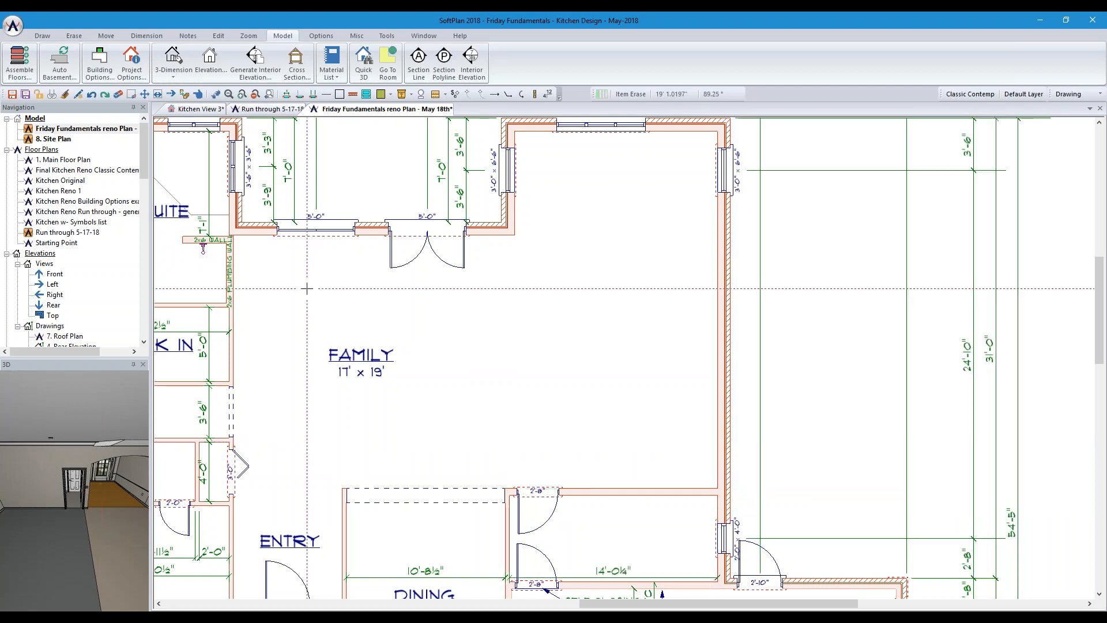
# Open the manufacturer cabinet library for placing a cabinet and expand the Armstrong catalogue
pyautogui.click(43, 36)
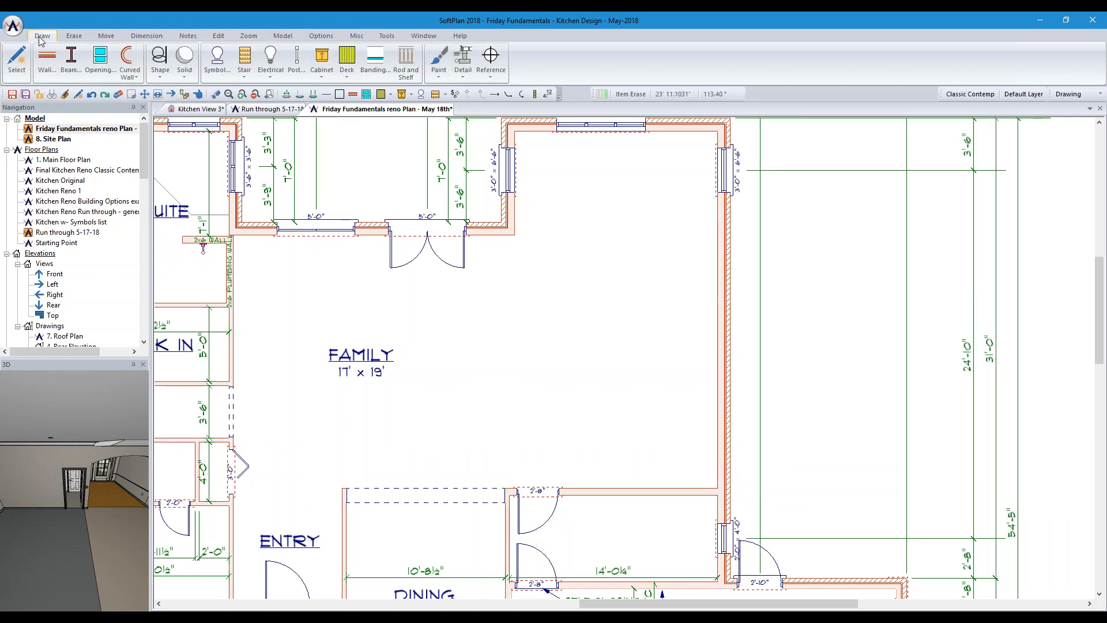
pyautogui.click(326, 68)
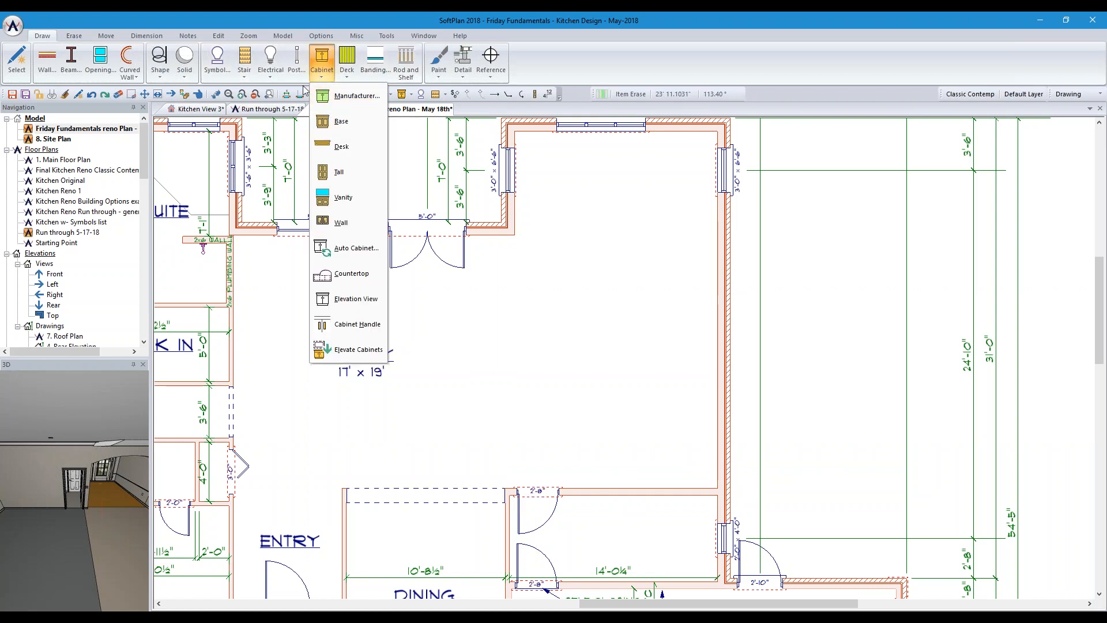
pyautogui.click(352, 97)
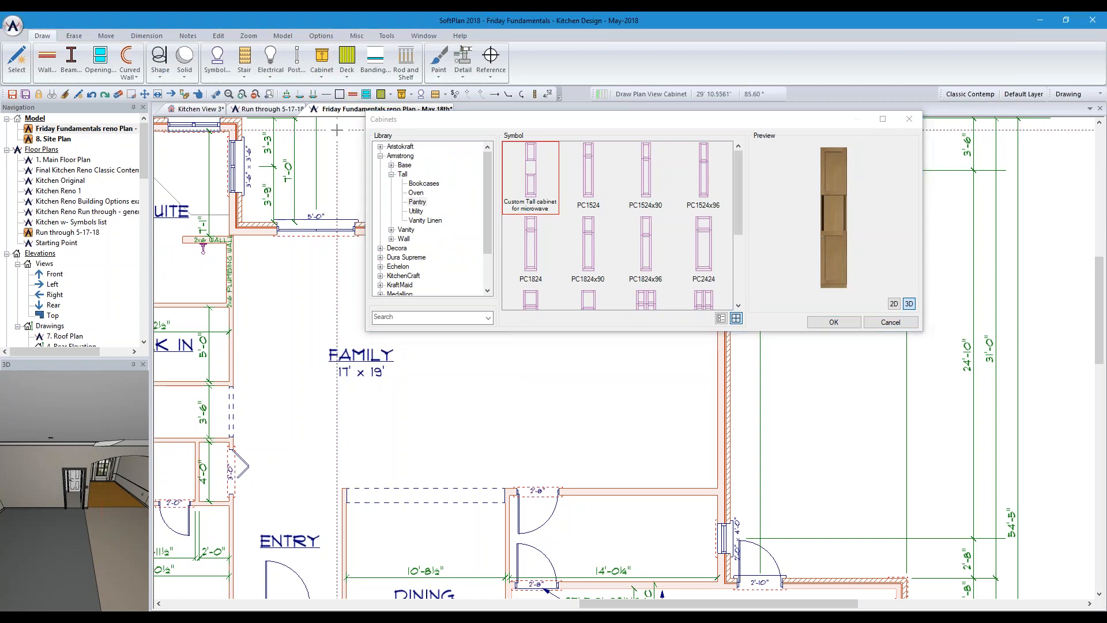
pyautogui.click(380, 159)
pyautogui.click(380, 157)
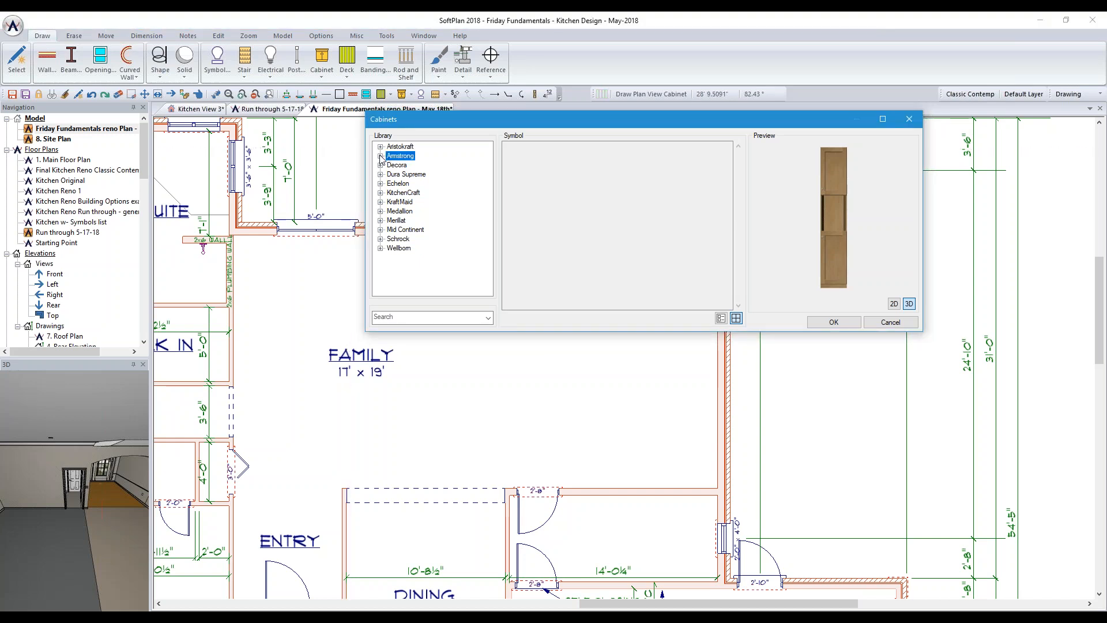
pyautogui.click(381, 156)
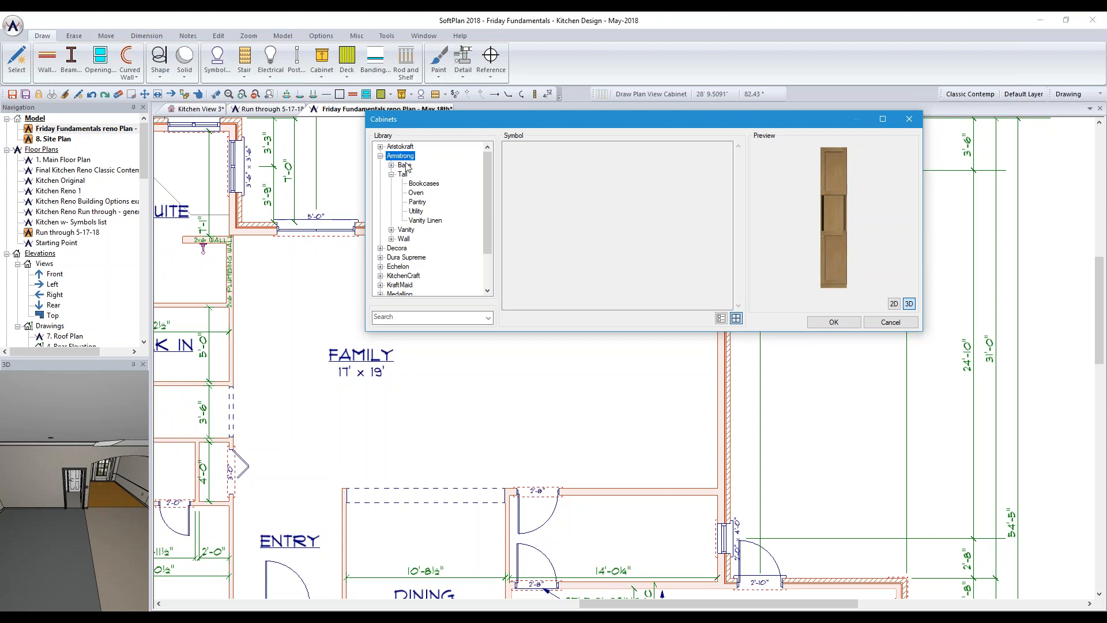
# Examine the oven, pantry and utility models among Armstrong's tall cabinets, including the oven cabinet's 3D preview, and collapse the Armstrong catalogue
pyautogui.click(416, 192)
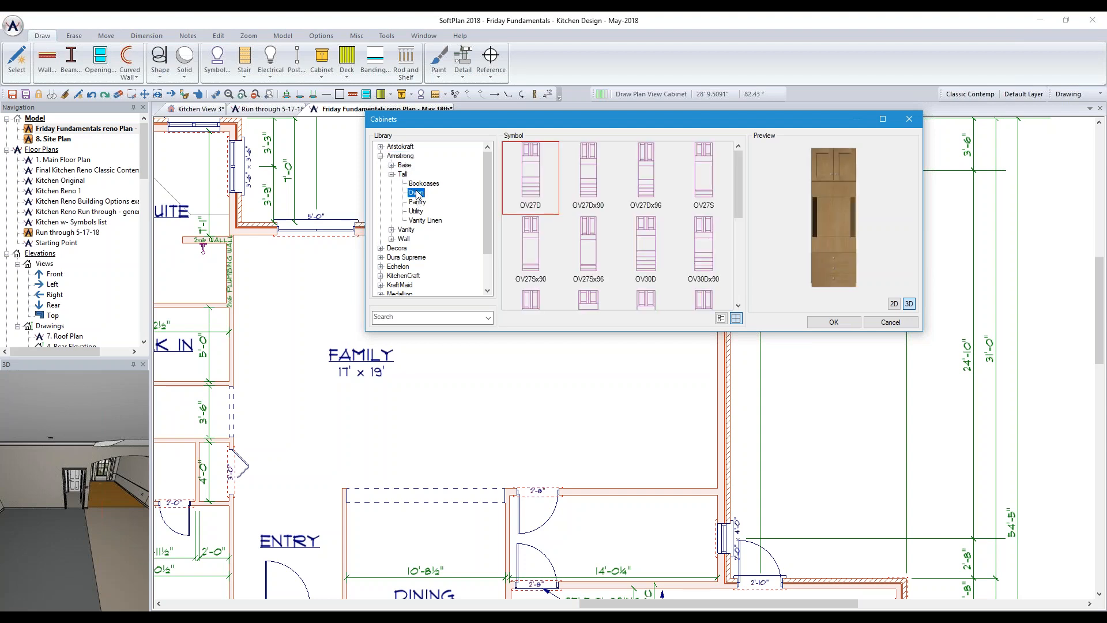
pyautogui.click(417, 203)
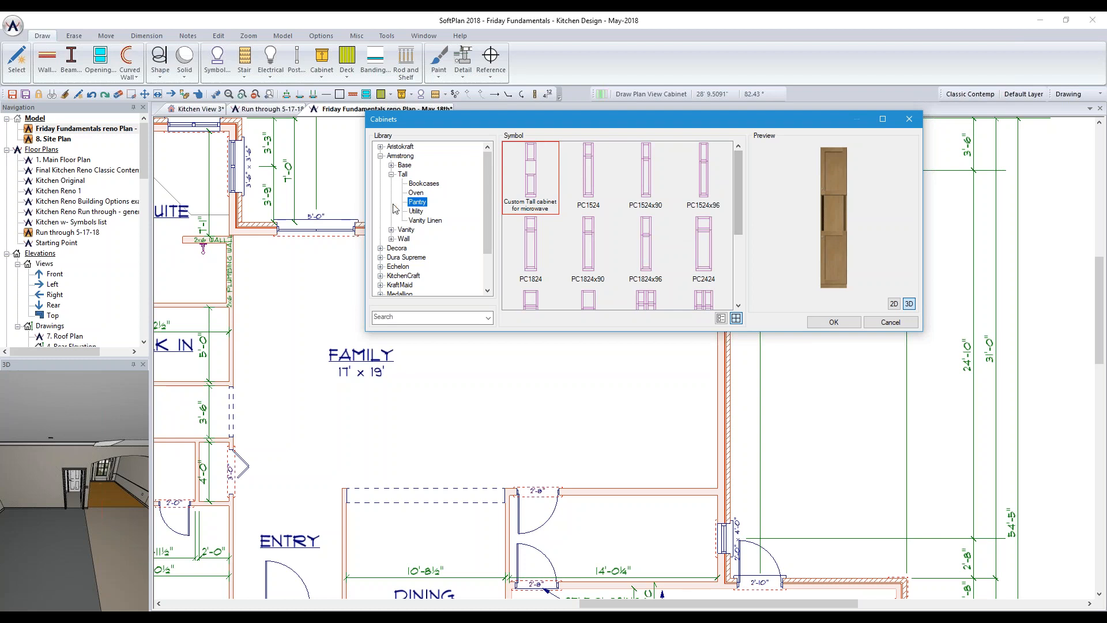
pyautogui.click(425, 195)
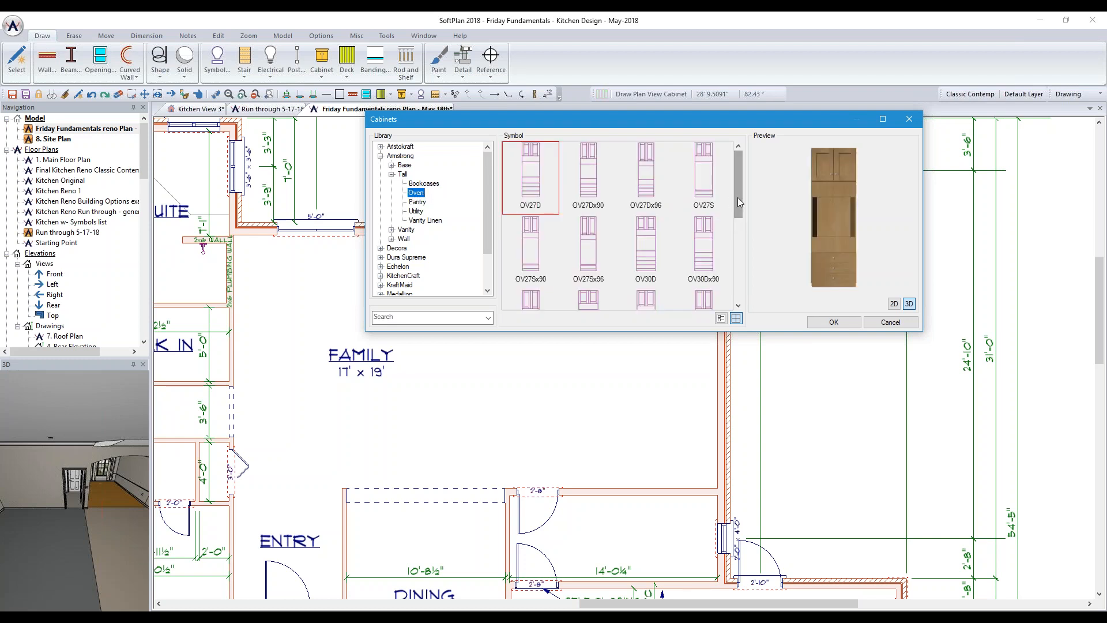
pyautogui.moveTo(738, 197); pyautogui.dragTo(735, 241)
pyautogui.moveTo(808, 241)
pyautogui.mouseDown()
pyautogui.moveTo(845, 234)
pyautogui.moveTo(826, 251)
pyautogui.moveTo(814, 234)
pyautogui.moveTo(805, 248)
pyautogui.mouseUp()
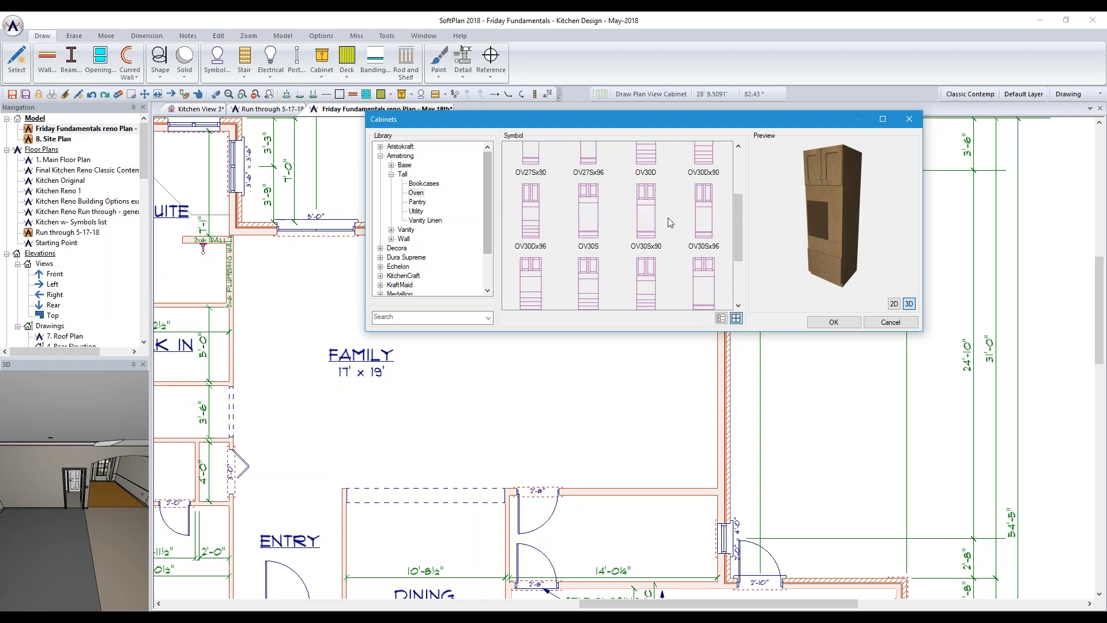
pyautogui.click(423, 204)
pyautogui.scroll(-3, 683, 241)
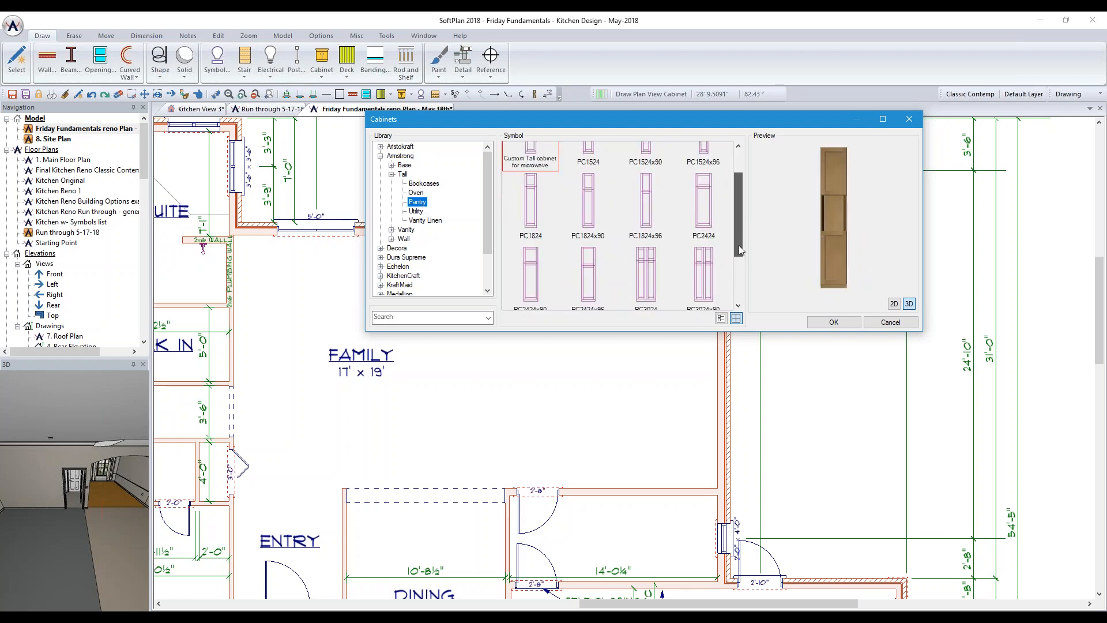
pyautogui.click(417, 211)
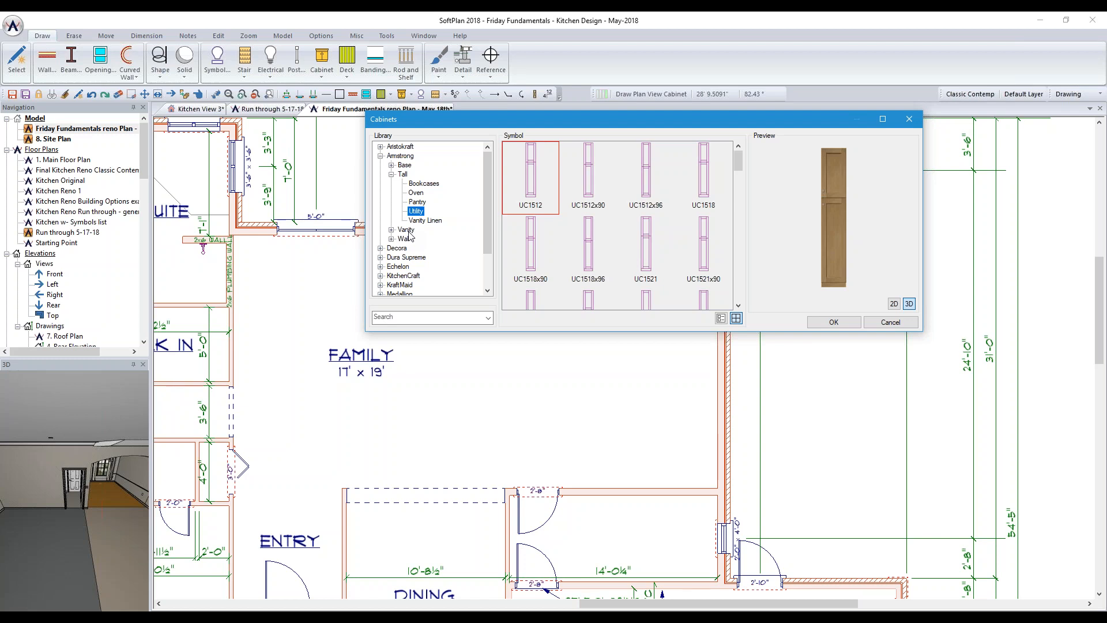
pyautogui.click(384, 156)
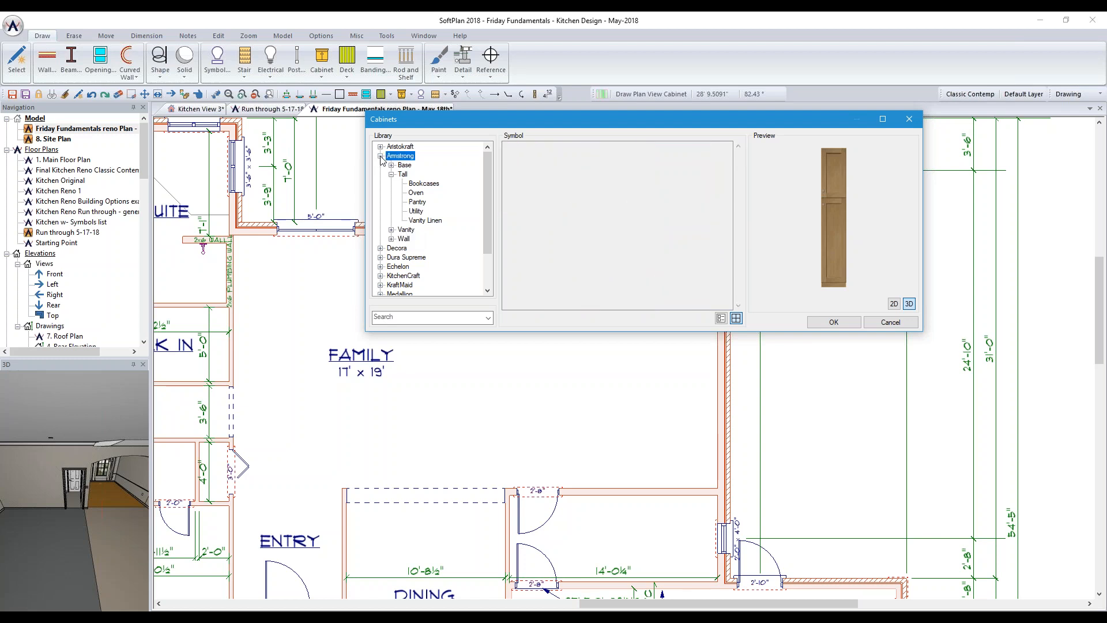
pyautogui.click(380, 156)
# Start a base cabinet and browse Armstrong's tall oven models through its Product Code option, leaving the library without choosing one
pyautogui.click(311, 60)
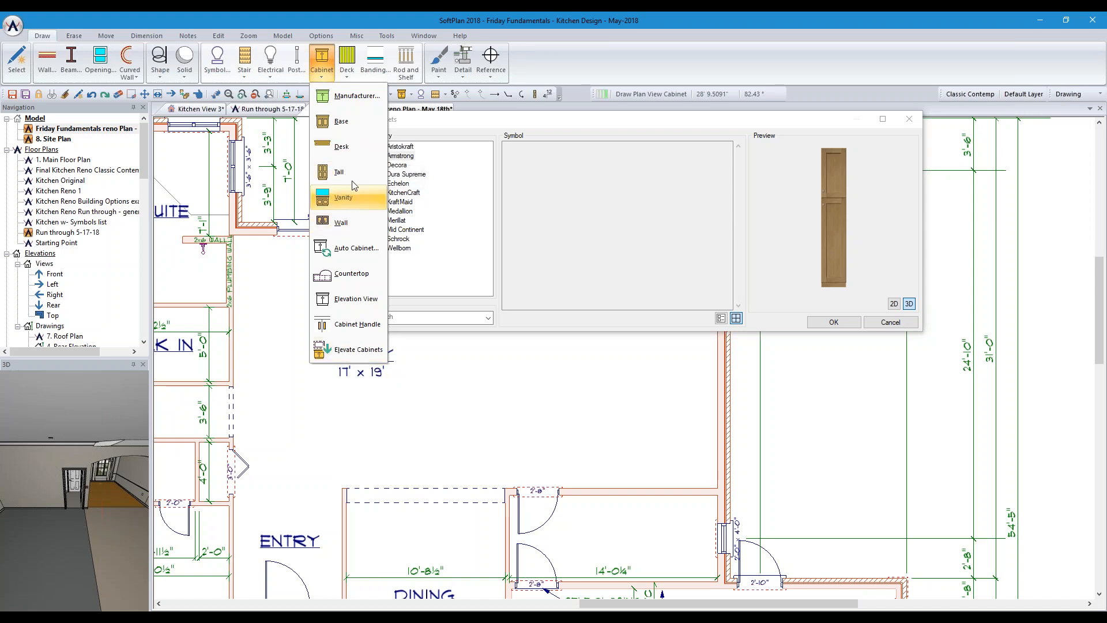
pyautogui.click(355, 126)
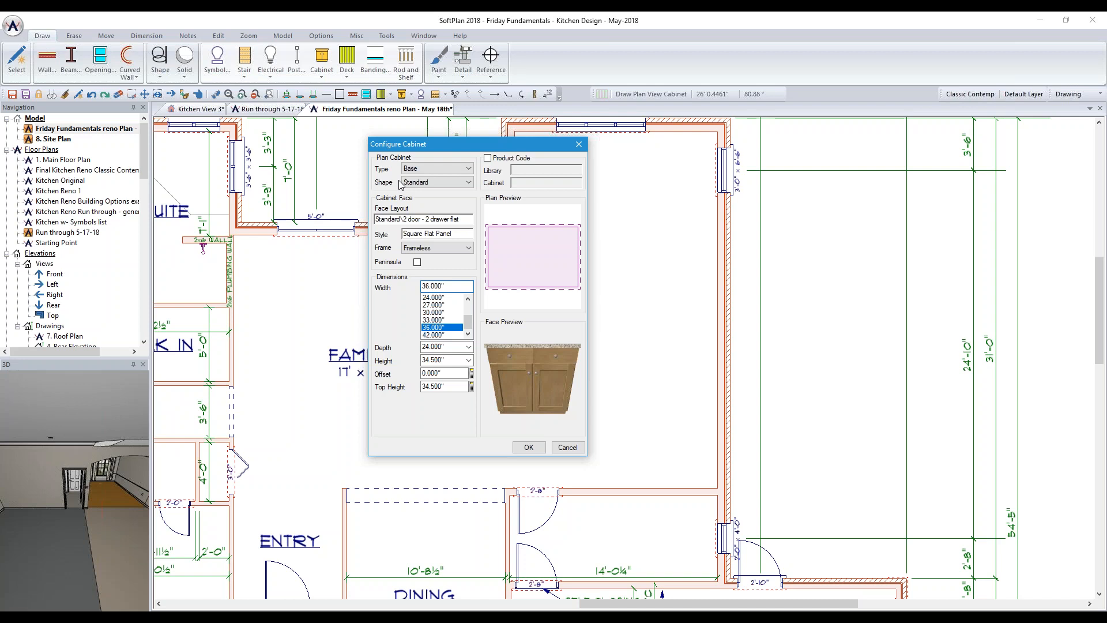
pyautogui.click(489, 159)
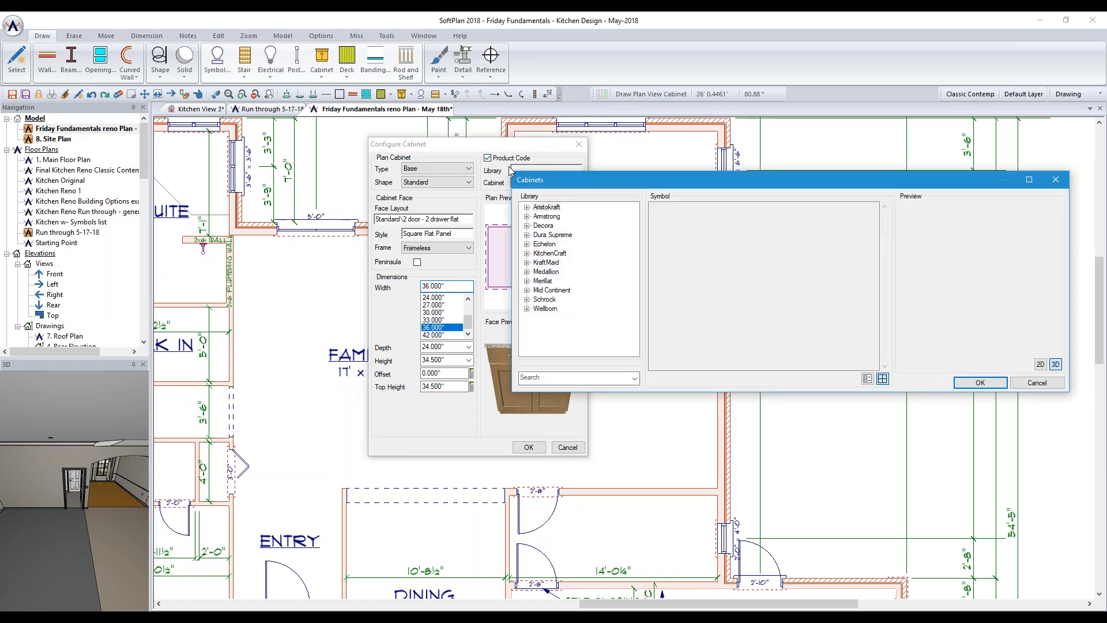
pyautogui.doubleClick(547, 216)
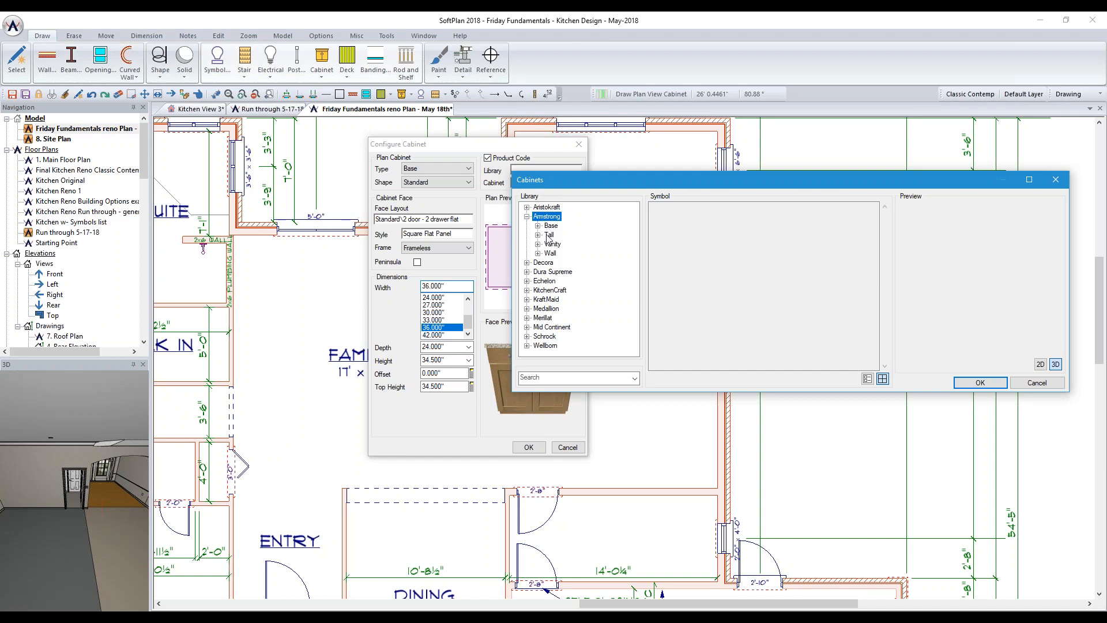
pyautogui.doubleClick(549, 236)
pyautogui.click(562, 254)
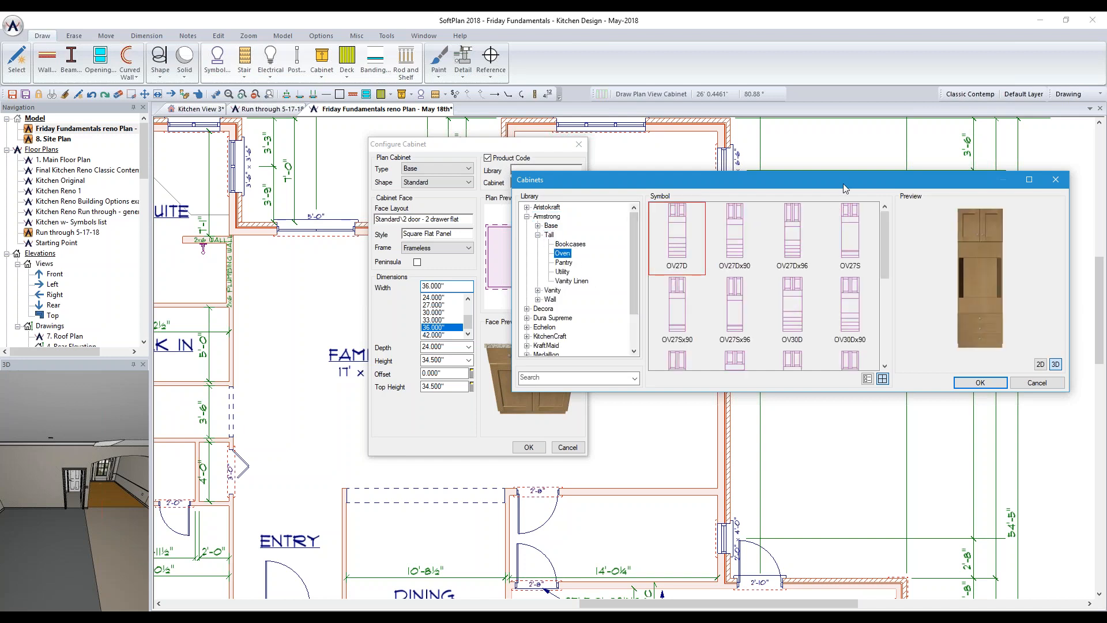
pyautogui.moveTo(842, 183); pyautogui.dragTo(675, 182)
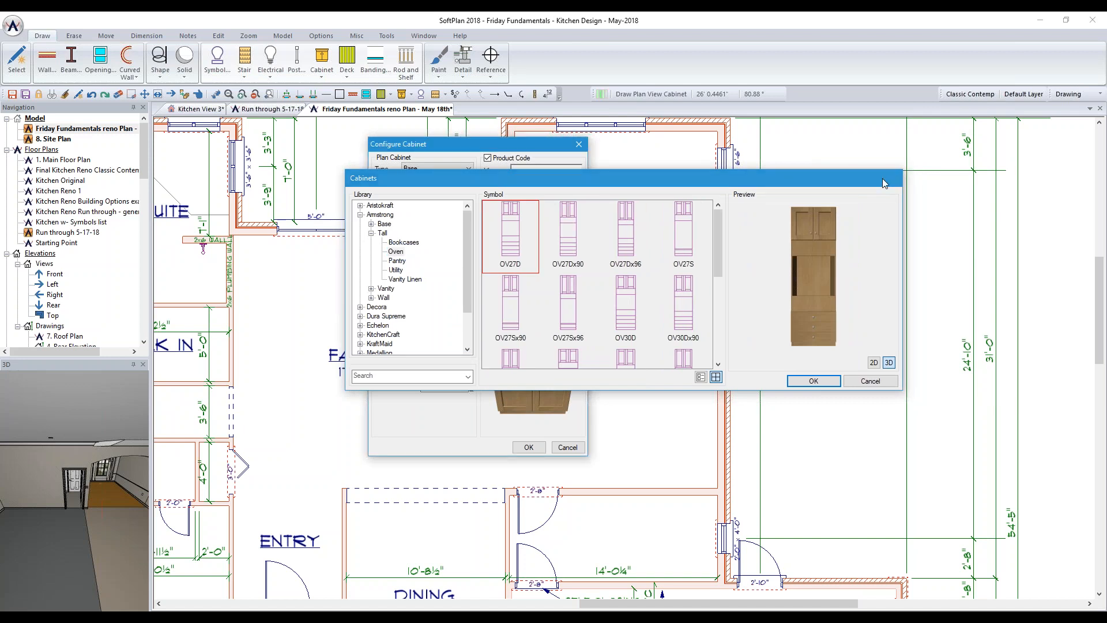
pyautogui.click(886, 178)
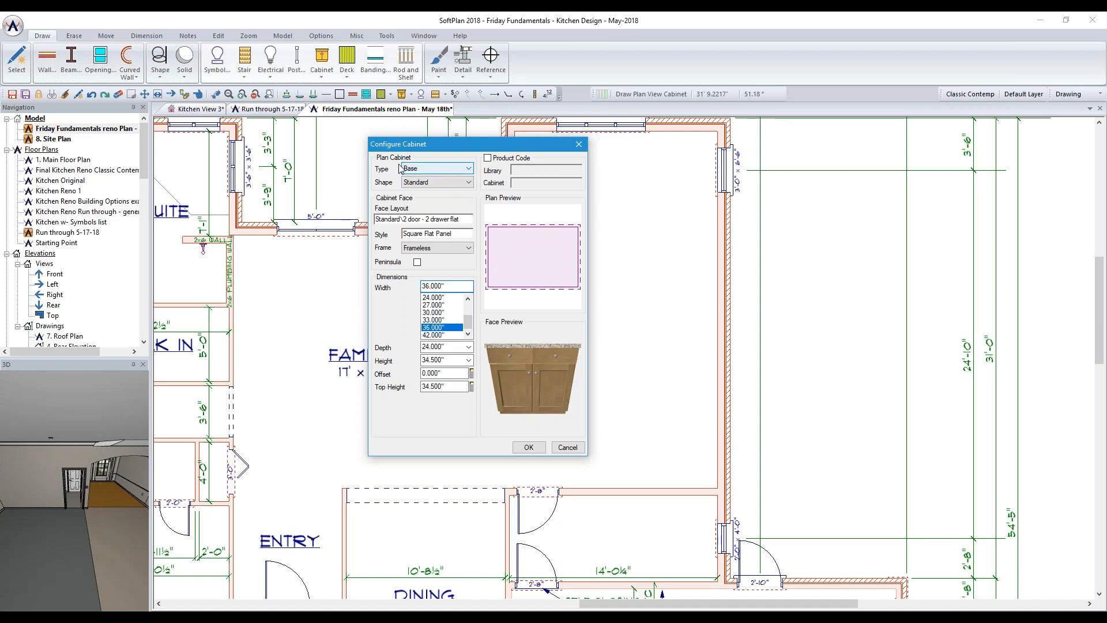
# Preview the Chamfered Corner shape for the base cabinet, and set its shape to Corner
pyautogui.click(467, 182)
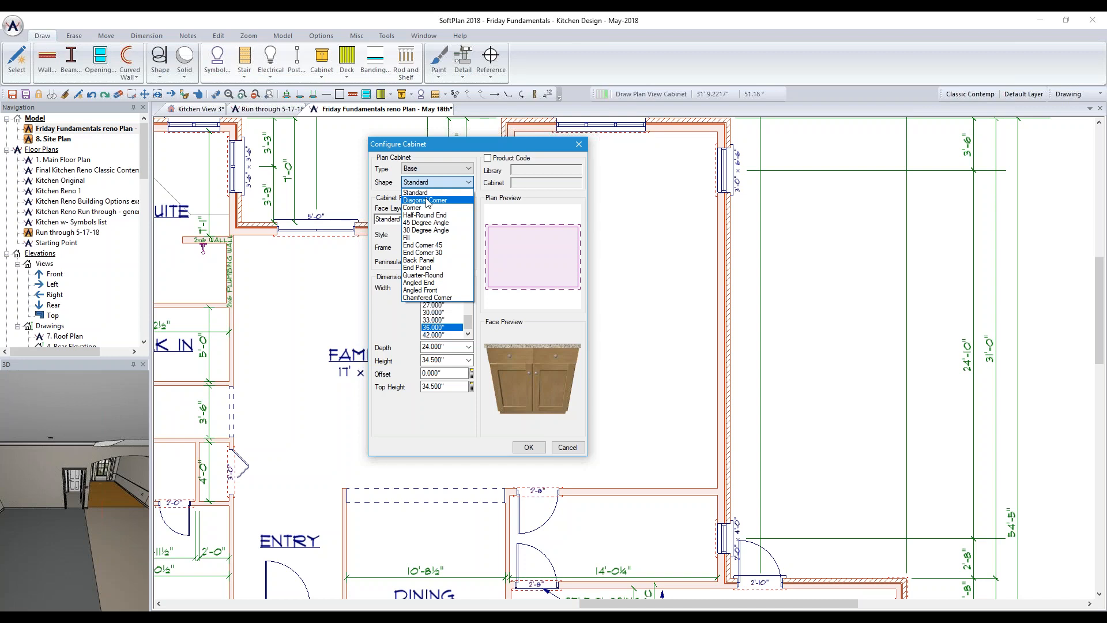
pyautogui.click(417, 297)
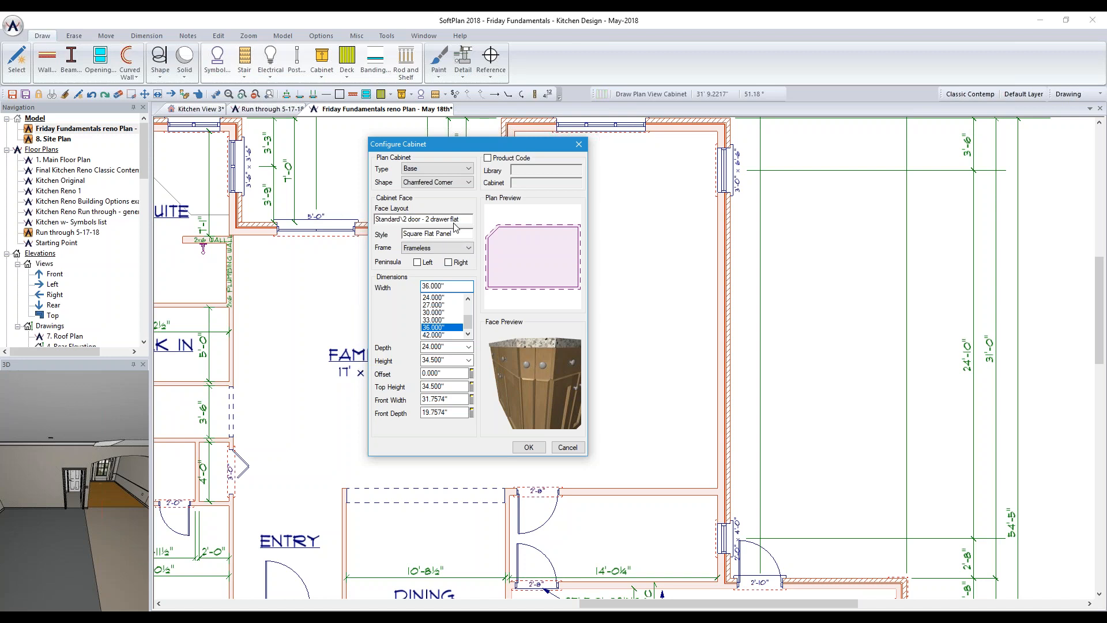
pyautogui.click(444, 183)
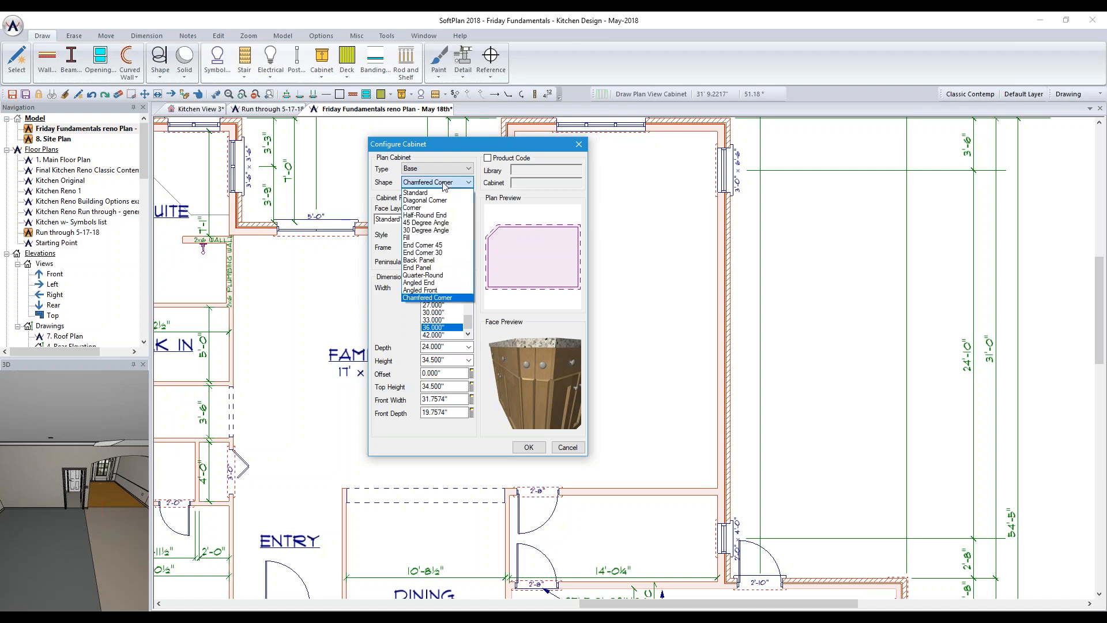
pyautogui.click(439, 213)
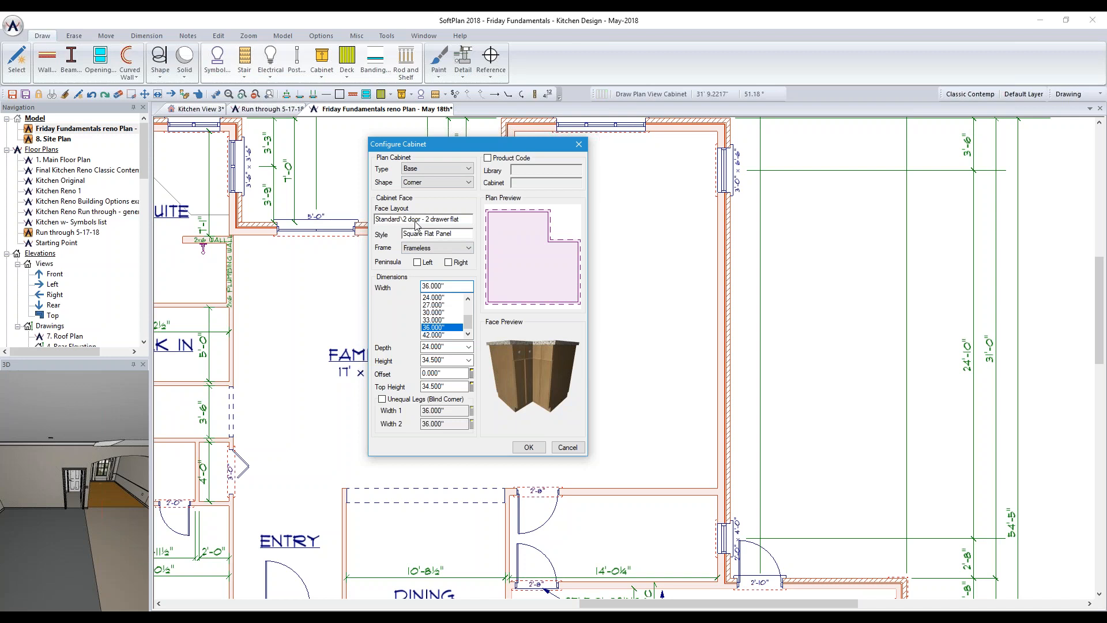
# Open the face layout library for the corner base cabinet and enlarge its window to show more layouts
pyautogui.click(445, 225)
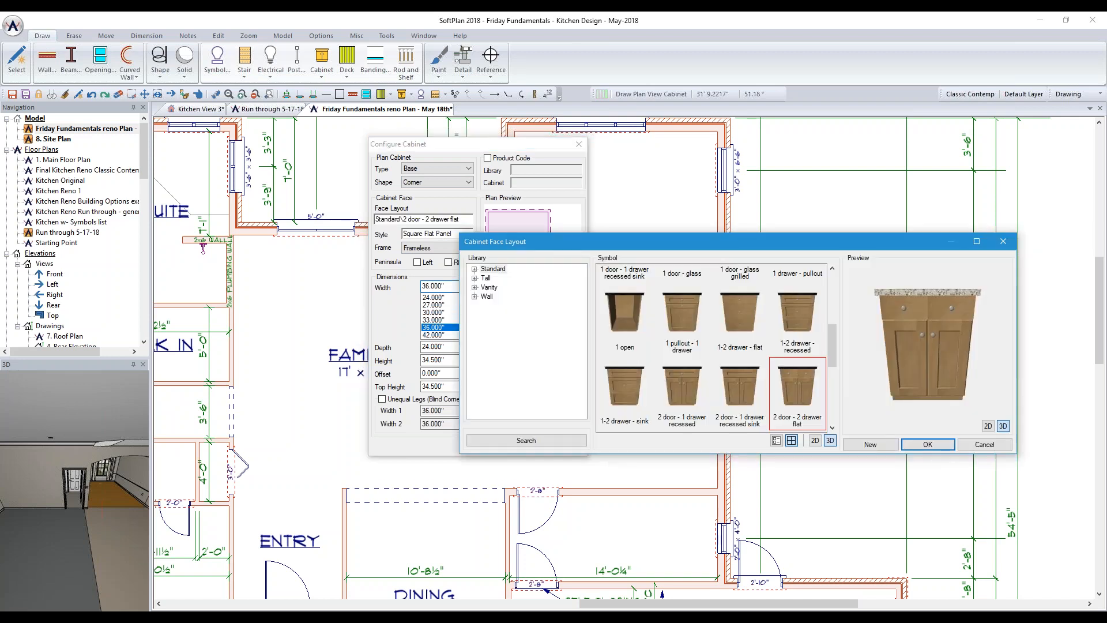
pyautogui.moveTo(646, 241); pyautogui.dragTo(424, 193)
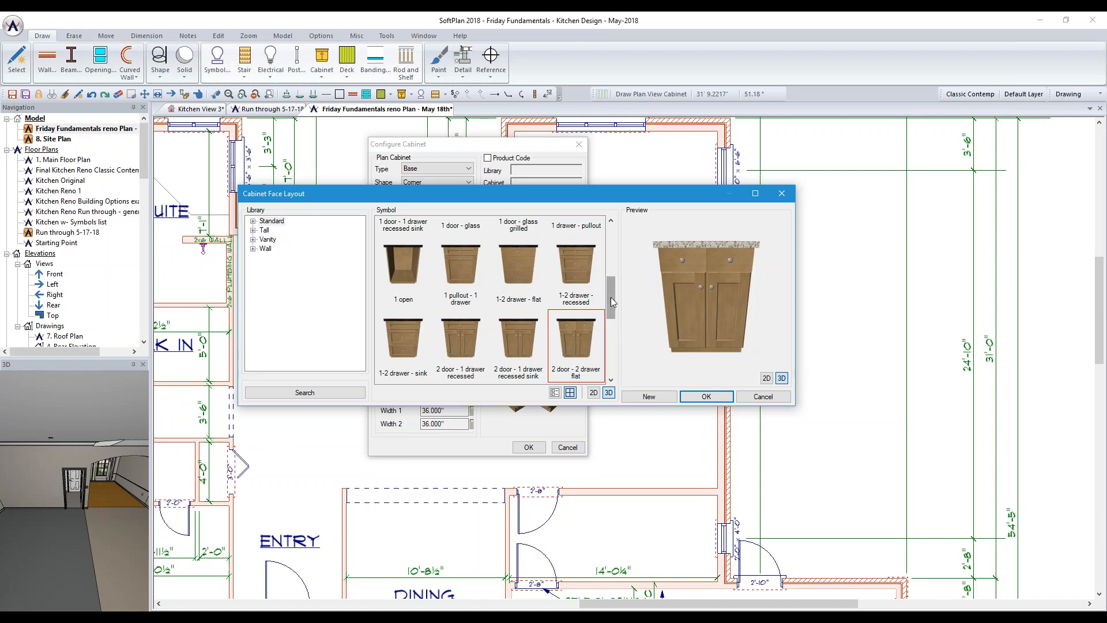
pyautogui.moveTo(611, 296); pyautogui.dragTo(617, 240)
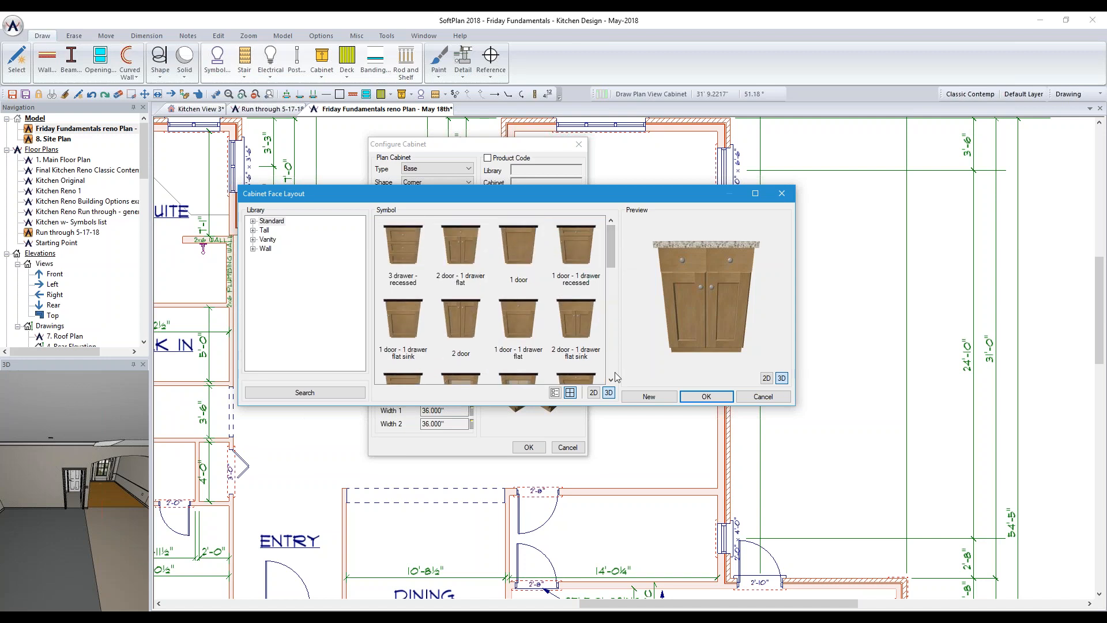
pyautogui.moveTo(794, 405); pyautogui.dragTo(858, 510)
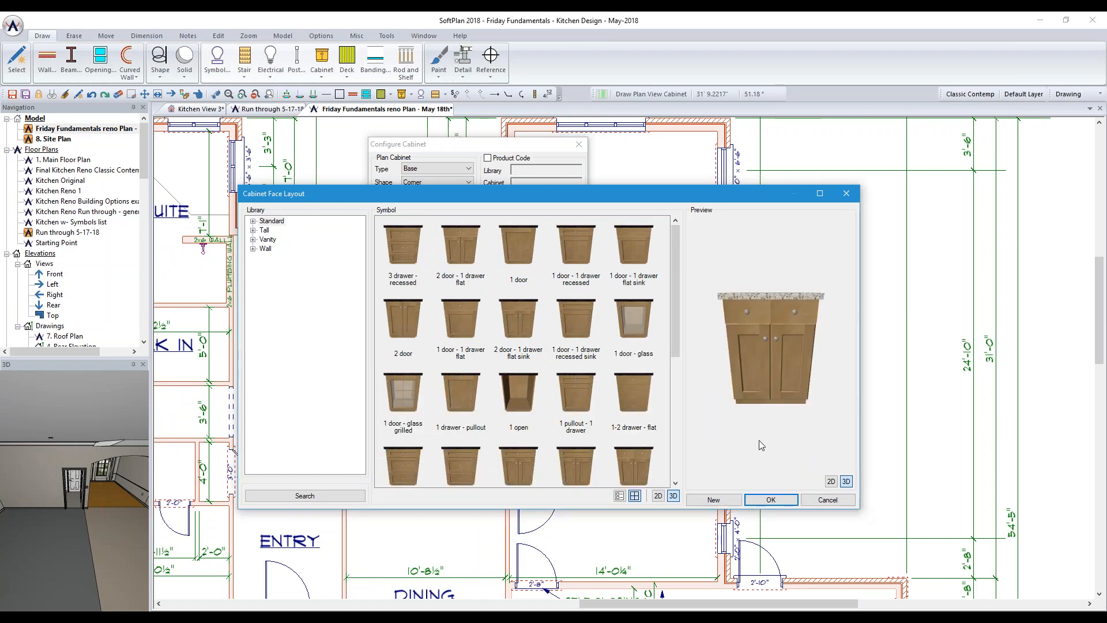
# Search the face layouts by door and drawer count, review several matching Standard\Specialty layouts, and cancel the search
pyautogui.click(327, 495)
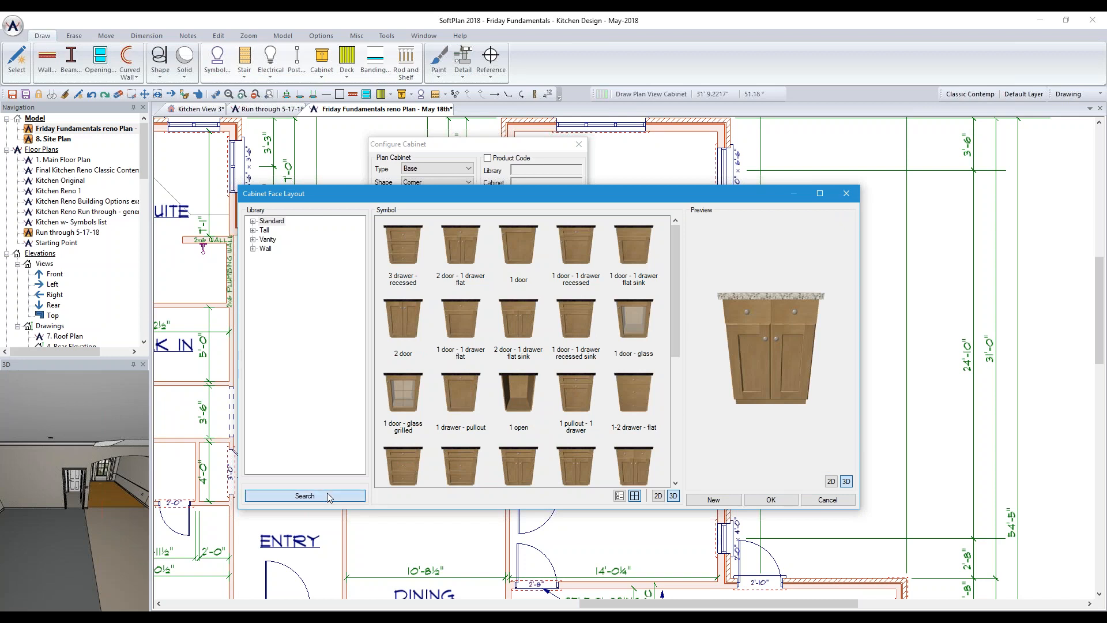
pyautogui.click(306, 497)
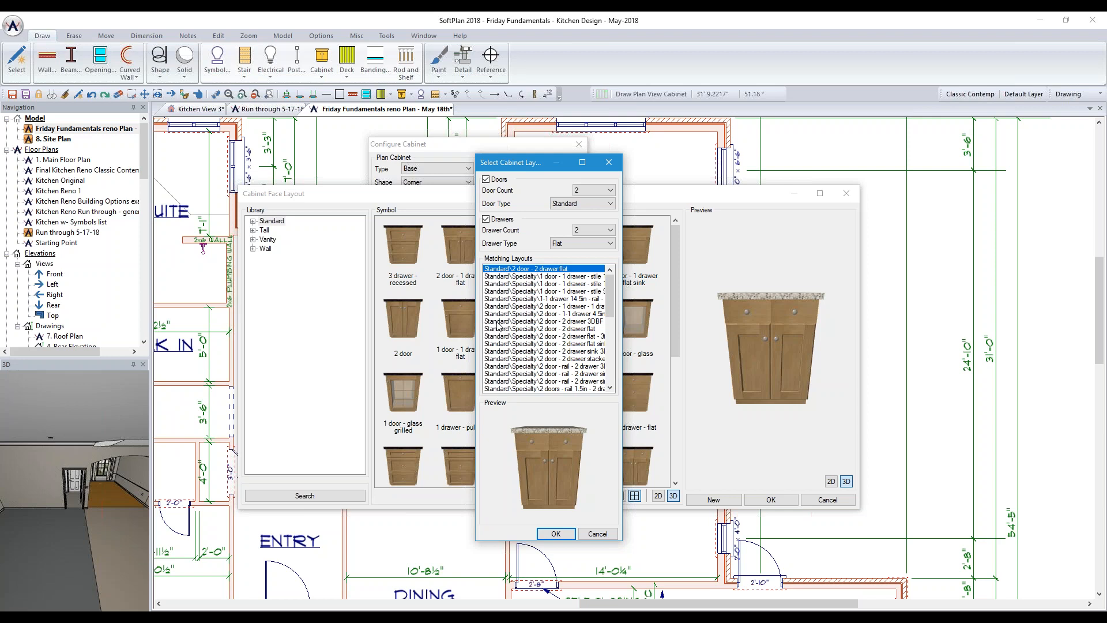
pyautogui.click(534, 294)
pyautogui.click(536, 306)
pyautogui.click(537, 322)
pyautogui.click(537, 337)
pyautogui.click(538, 344)
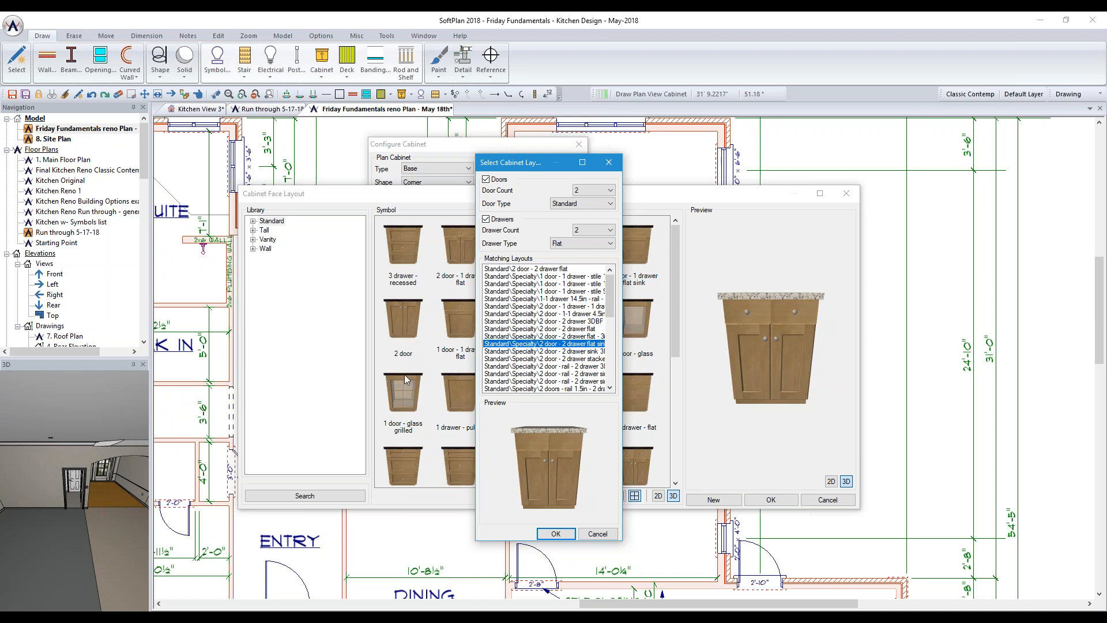
pyautogui.click(597, 534)
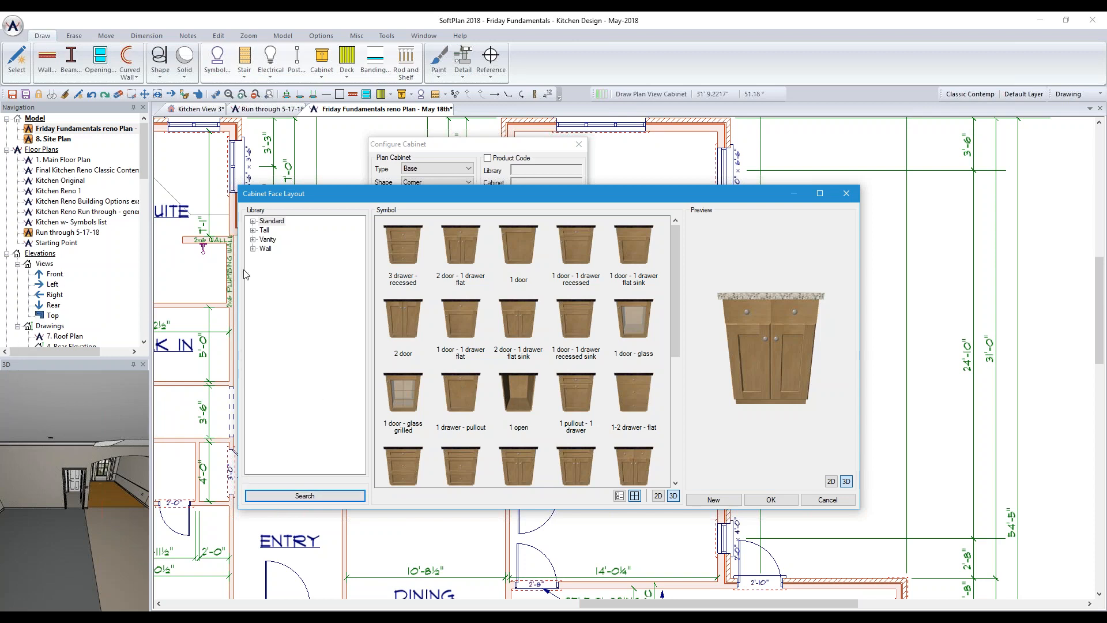
# Browse the Standard Specialty face layouts and expand the Tall, Vanity and Wall categories to show their Specialty folders
pyautogui.click(253, 222)
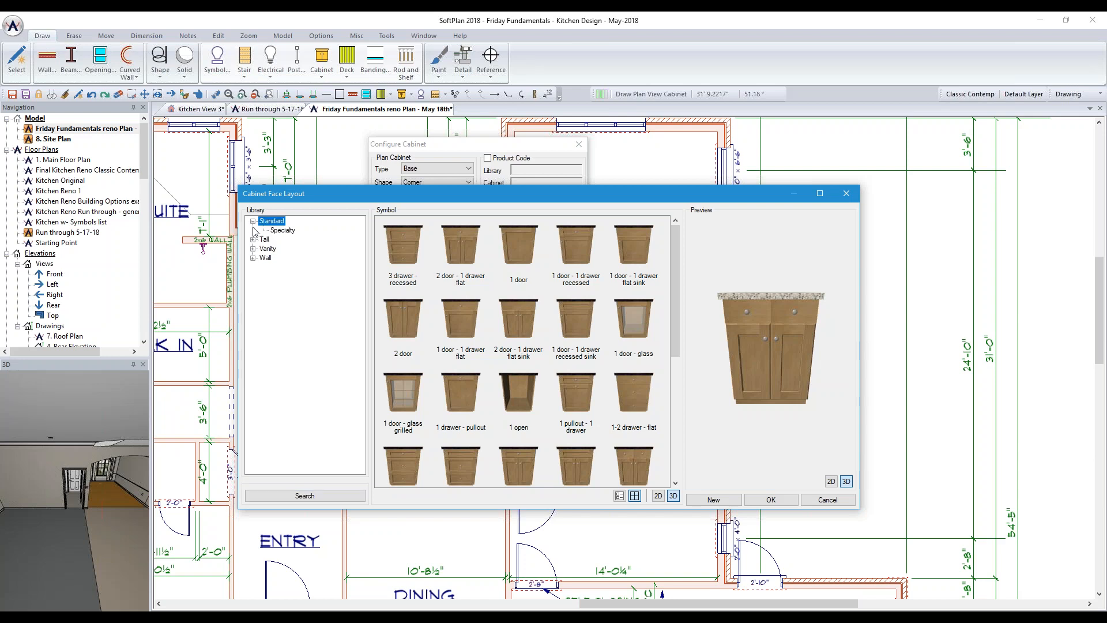
pyautogui.click(282, 230)
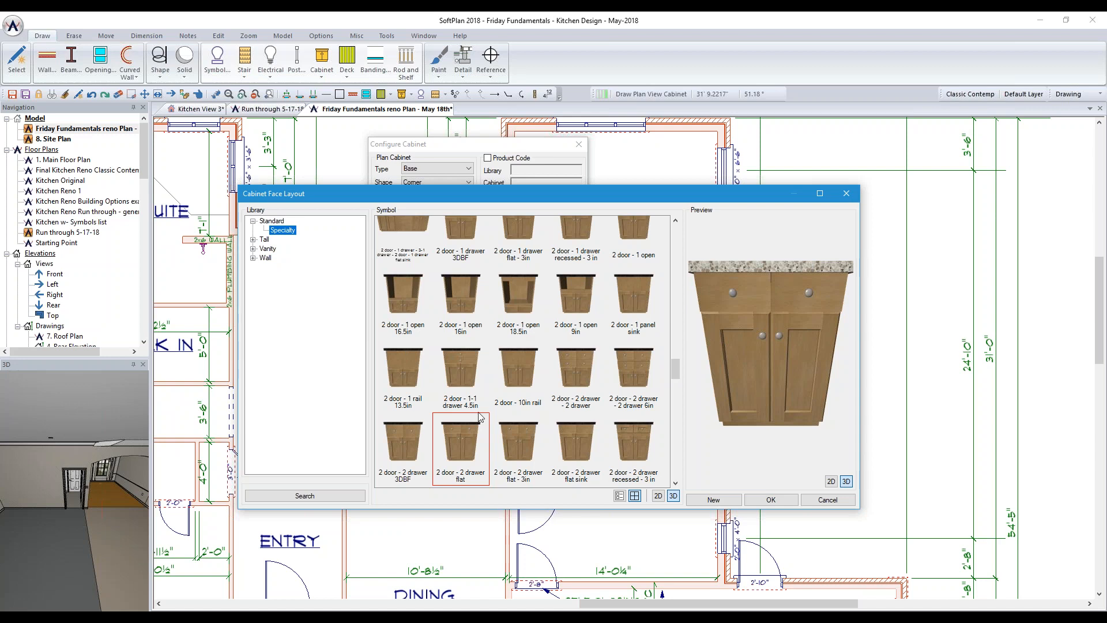
pyautogui.click(253, 239)
pyautogui.click(253, 258)
pyautogui.click(253, 276)
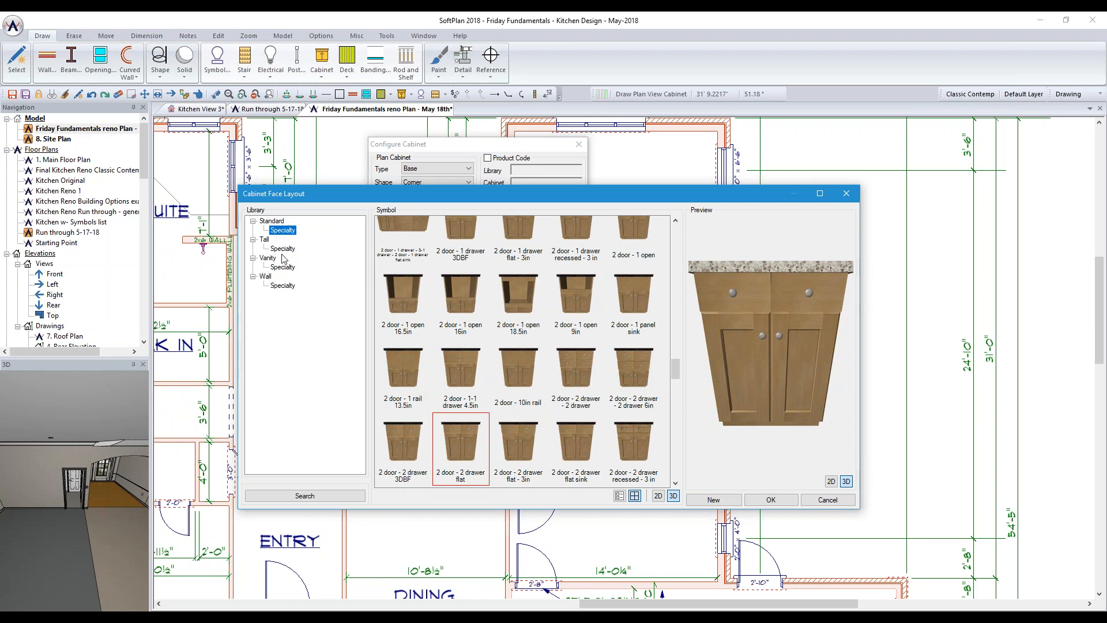
pyautogui.scroll(5, 676, 372)
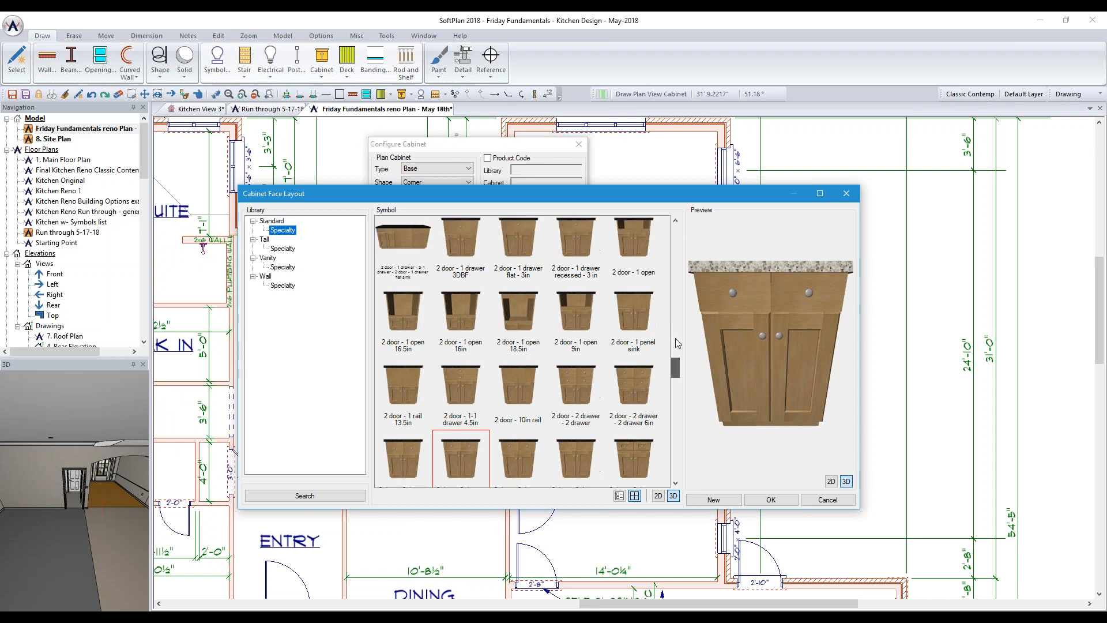
pyautogui.scroll(-10, 675, 392)
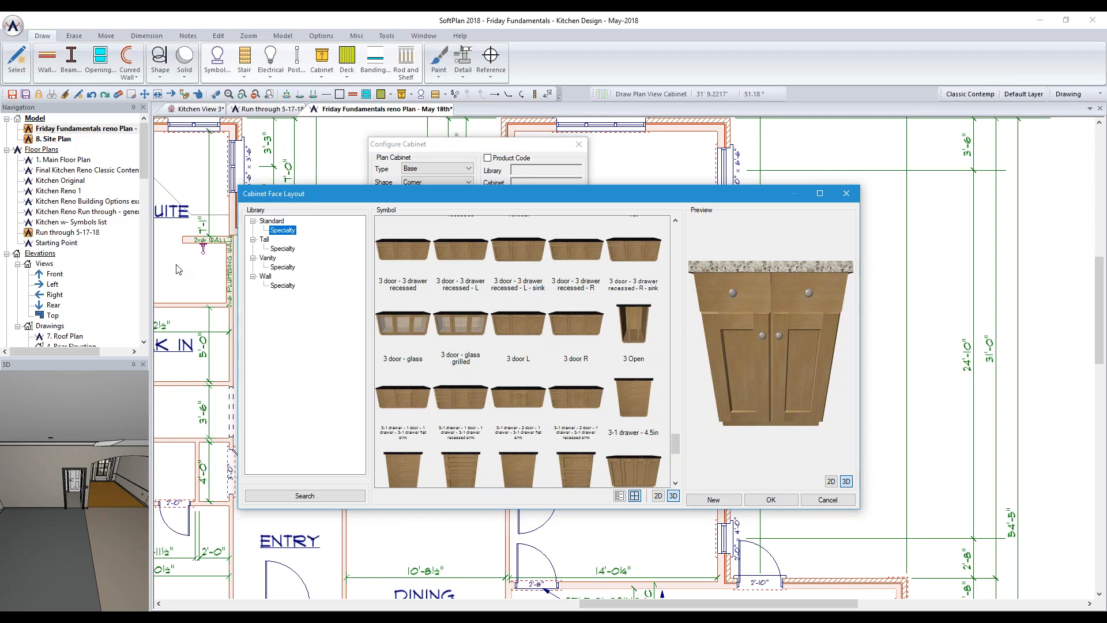
# Apply the "1 door" face layout from the Standard library to the corner base cabinet
pyautogui.click(271, 221)
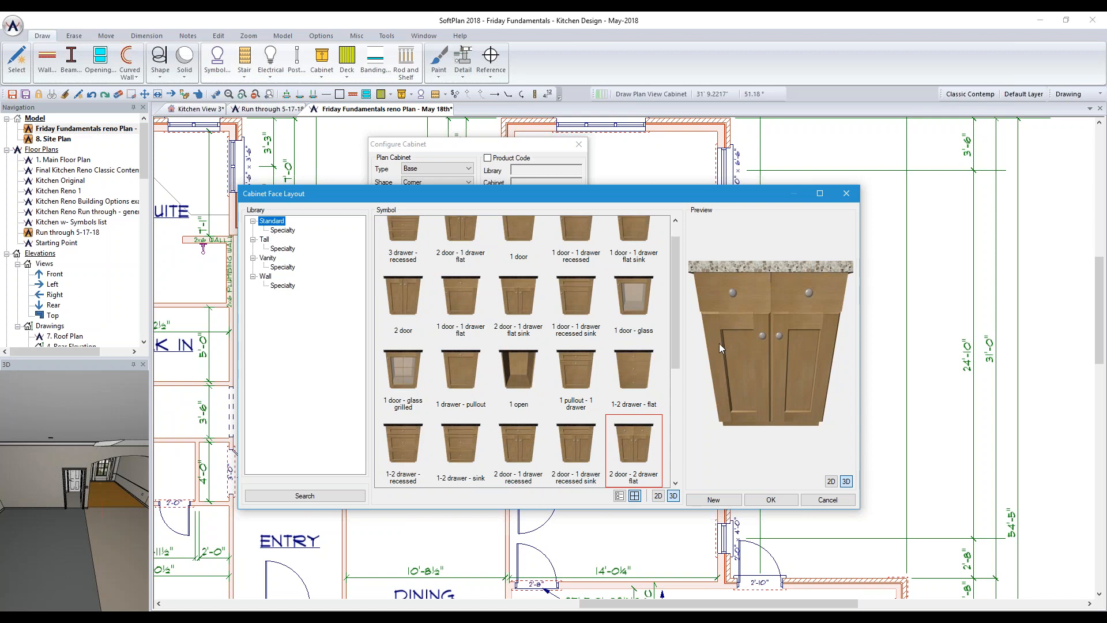
pyautogui.moveTo(676, 342); pyautogui.dragTo(674, 299)
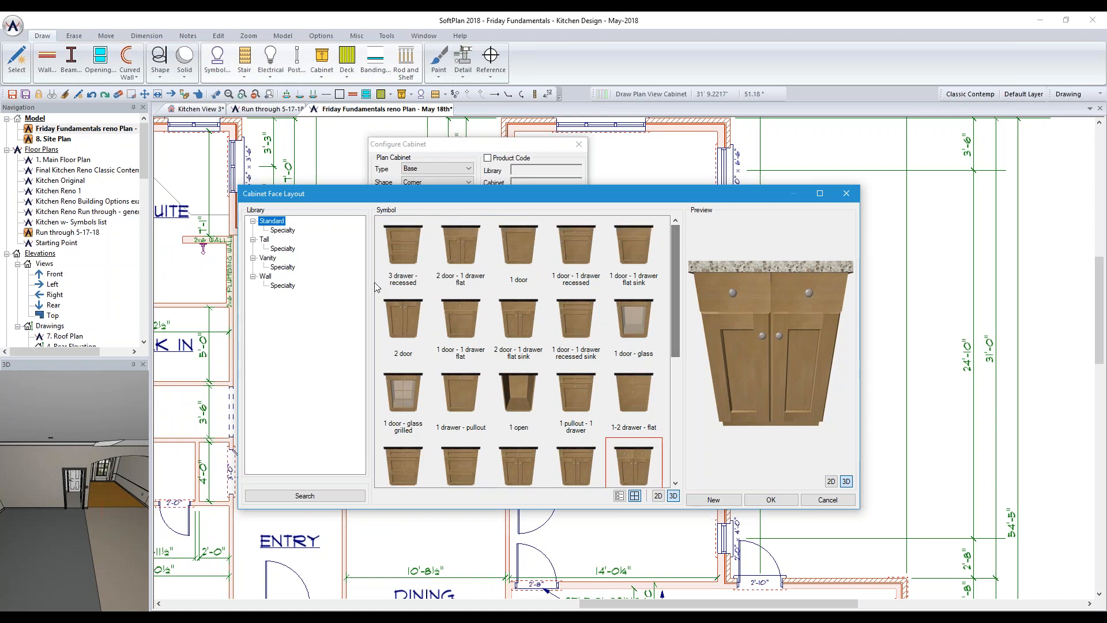
pyautogui.click(517, 256)
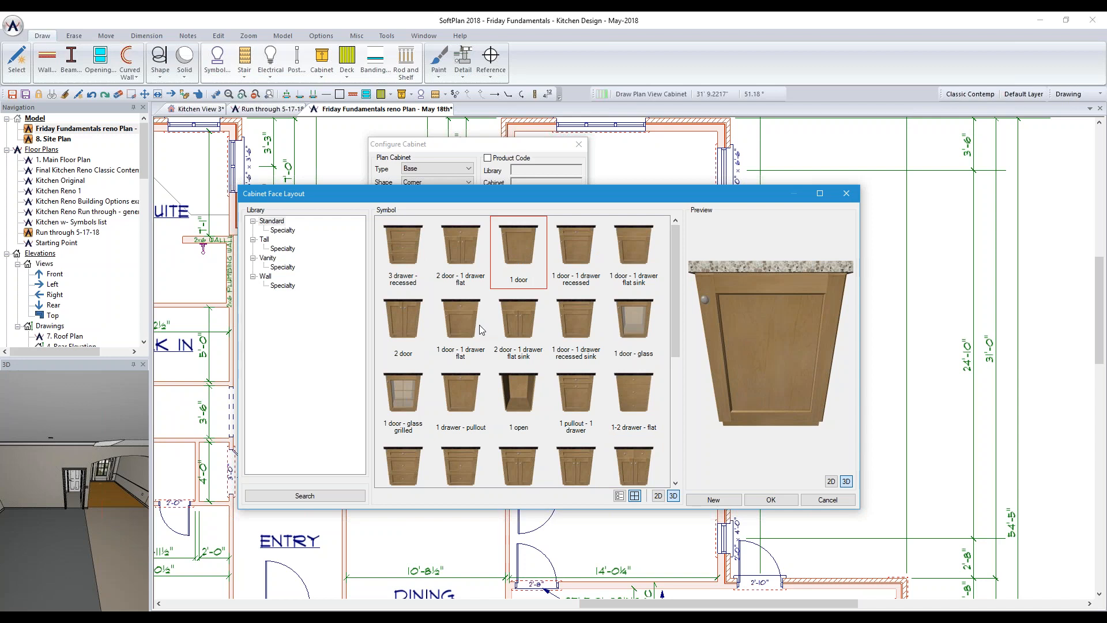
pyautogui.click(770, 500)
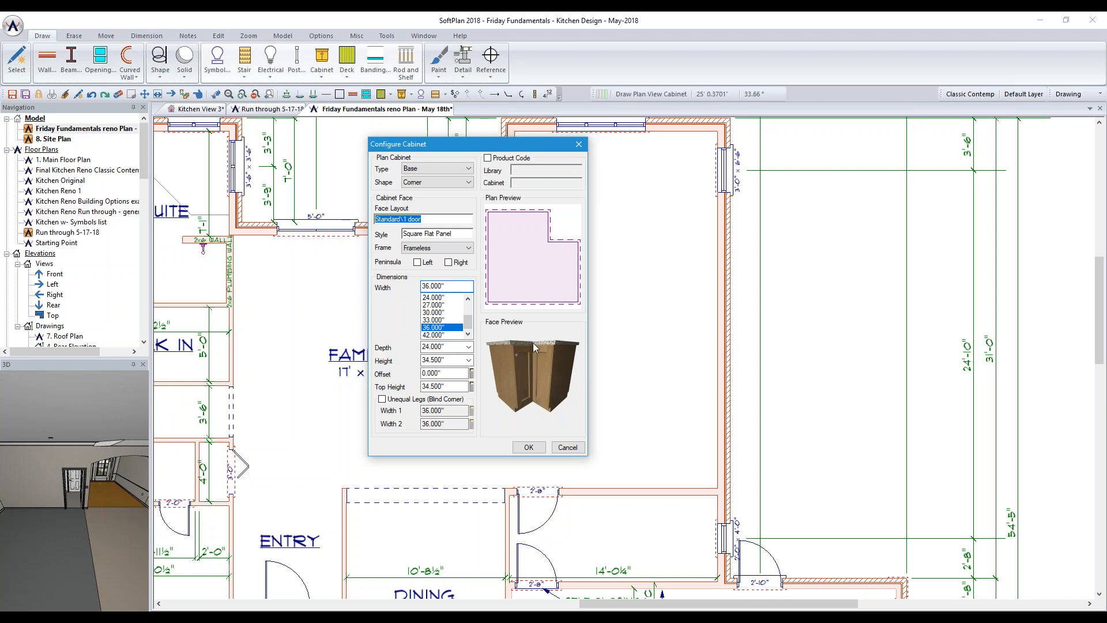
# Place the 36-inch corner base cabinet where the exterior wall meets the interior wall south of the family area, and check its fit
pyautogui.moveTo(533, 342); pyautogui.dragTo(527, 358)
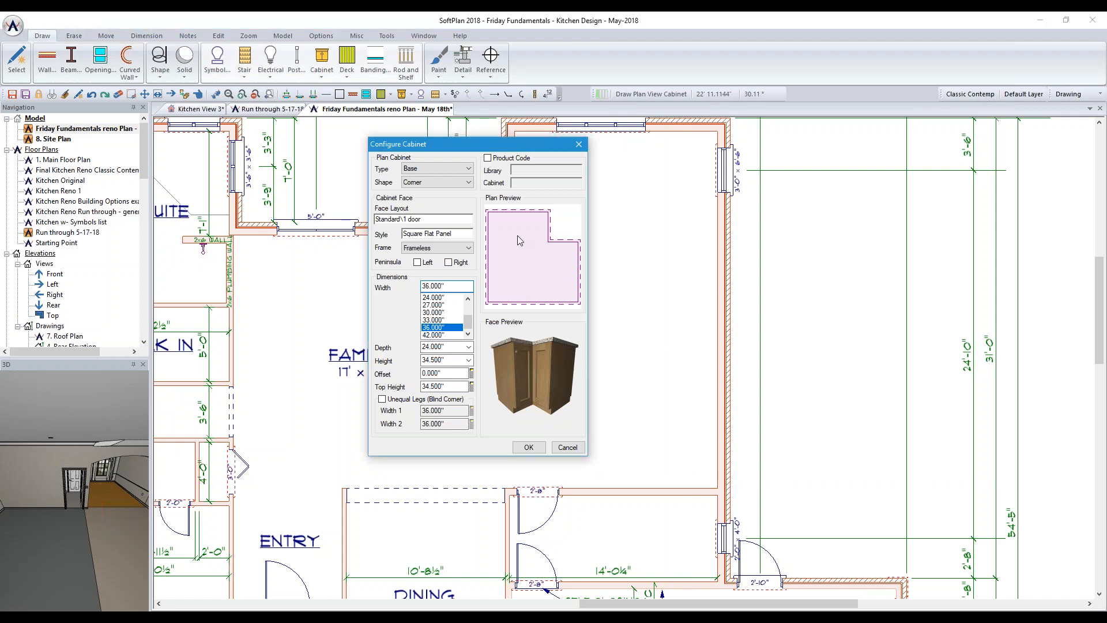
pyautogui.moveTo(444, 142); pyautogui.dragTo(239, 99)
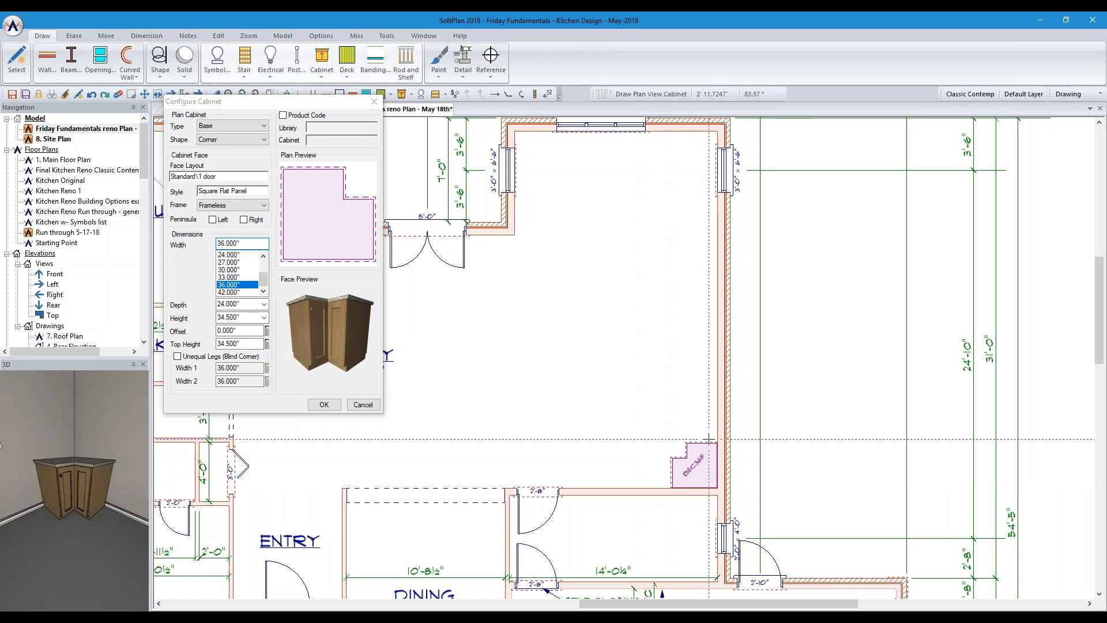
pyautogui.scroll(5, 711, 478)
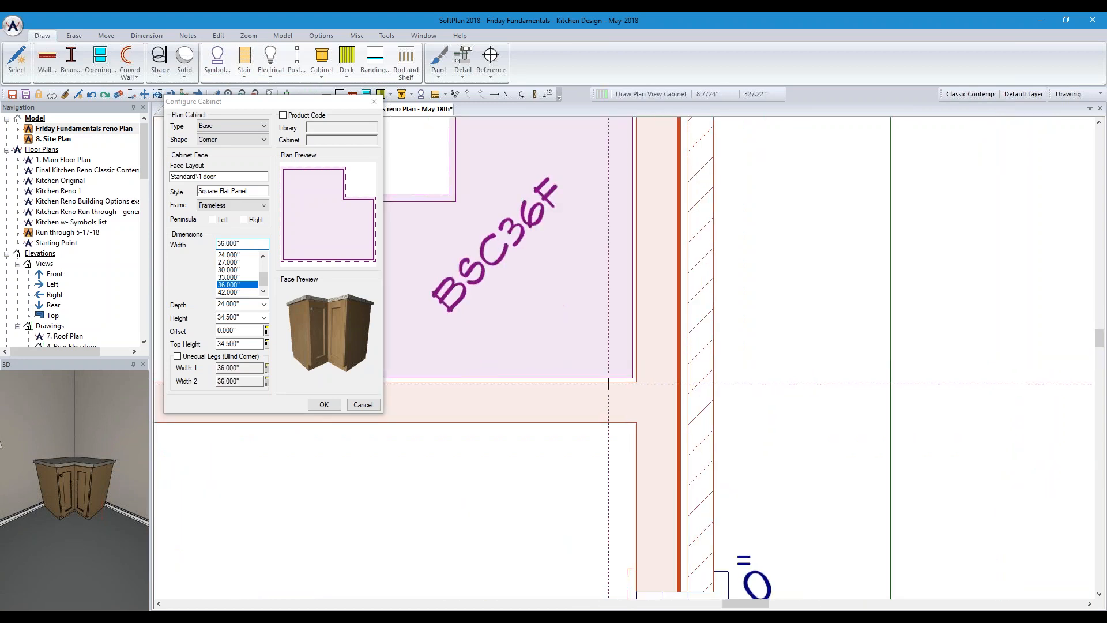
pyautogui.scroll(-3, 623, 378)
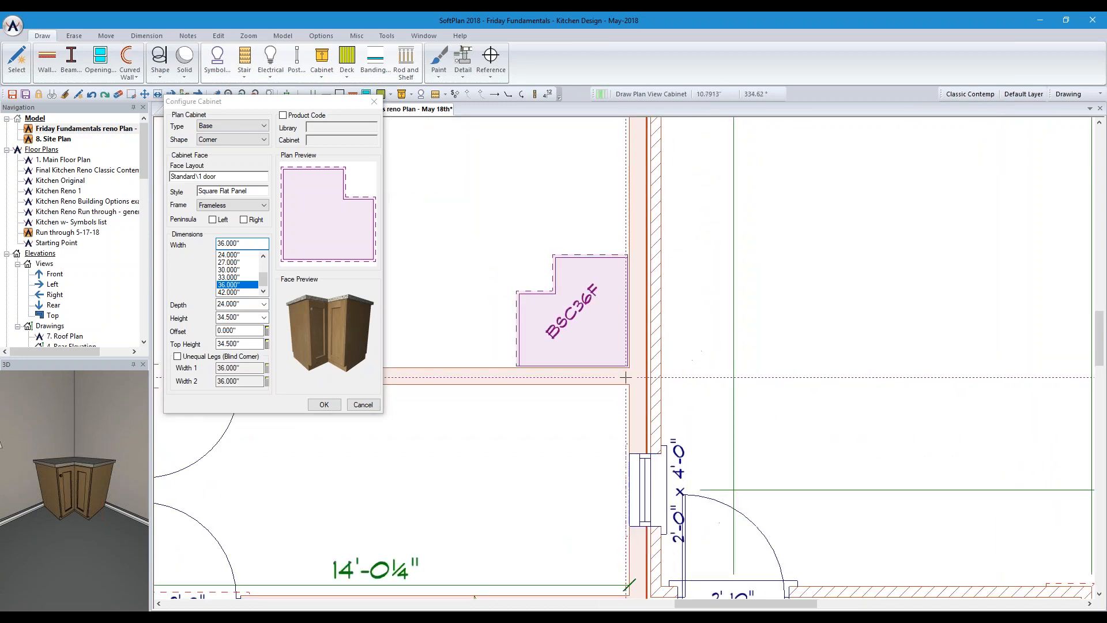
pyautogui.scroll(-1, 625, 377)
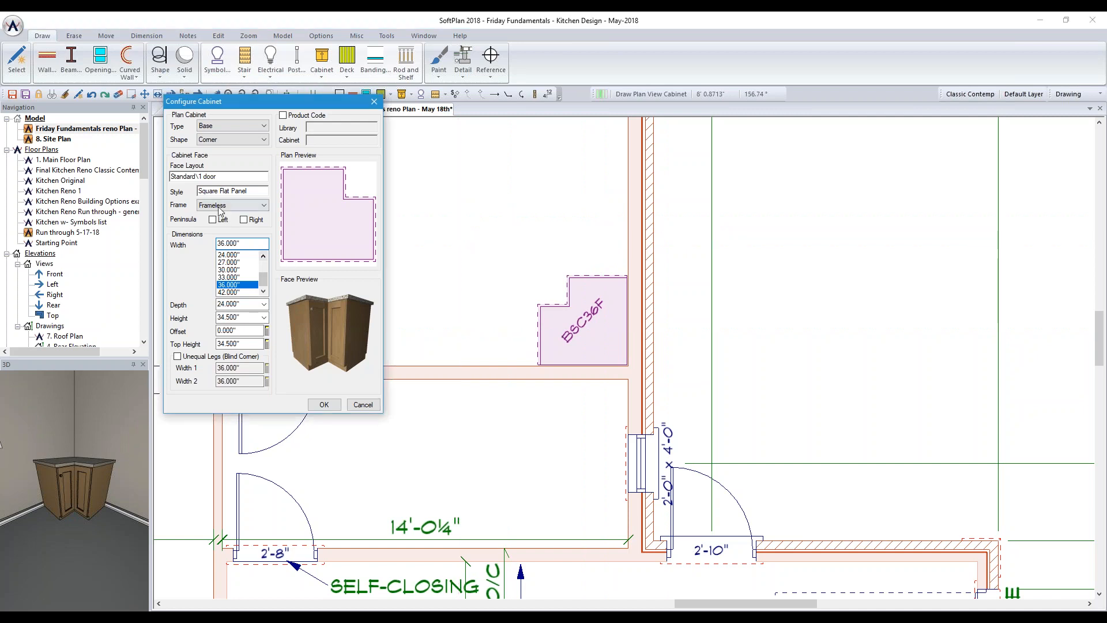
# Change the base cabinet's shape to Standard and search for its "3 door - 3 drawer flat" face layout using 3+ doors and 3 drawers
pyautogui.click(223, 140)
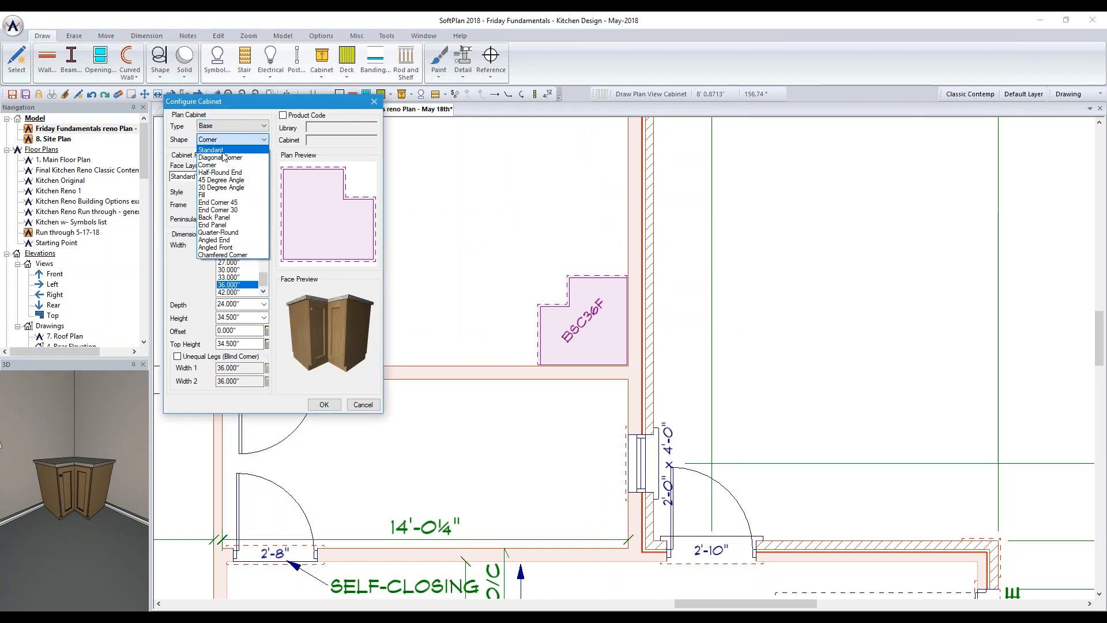
pyautogui.click(223, 150)
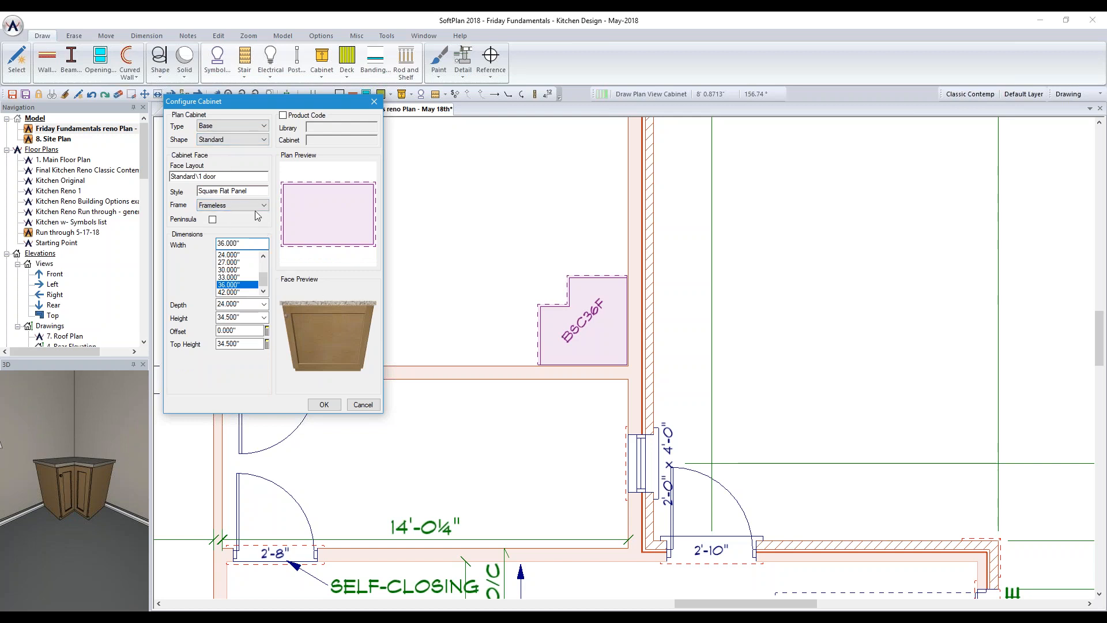
pyautogui.click(252, 176)
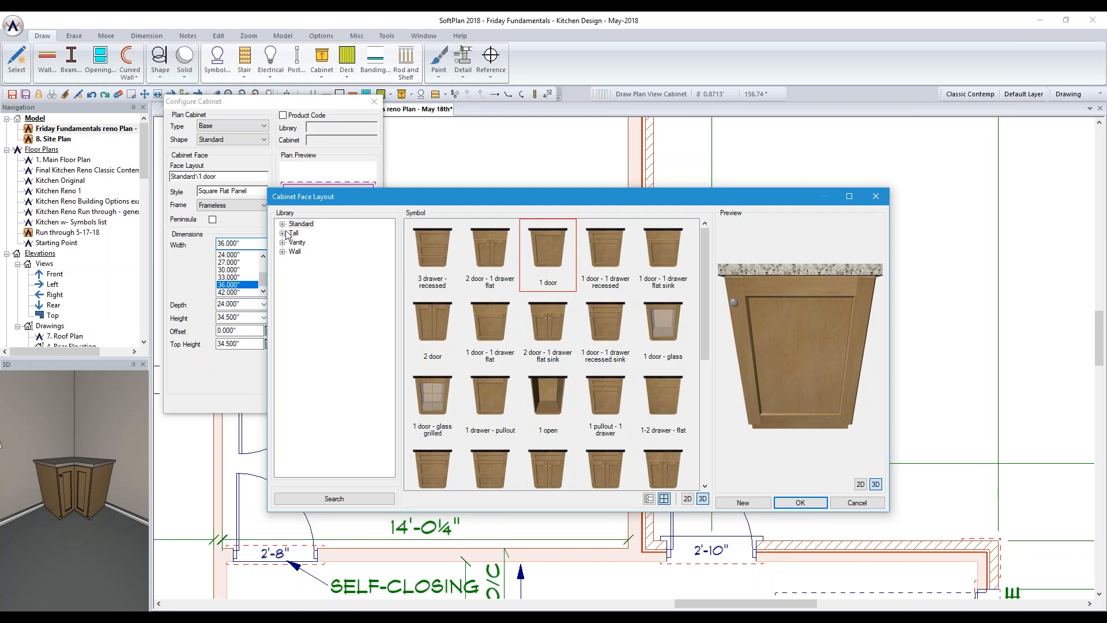
pyautogui.click(335, 500)
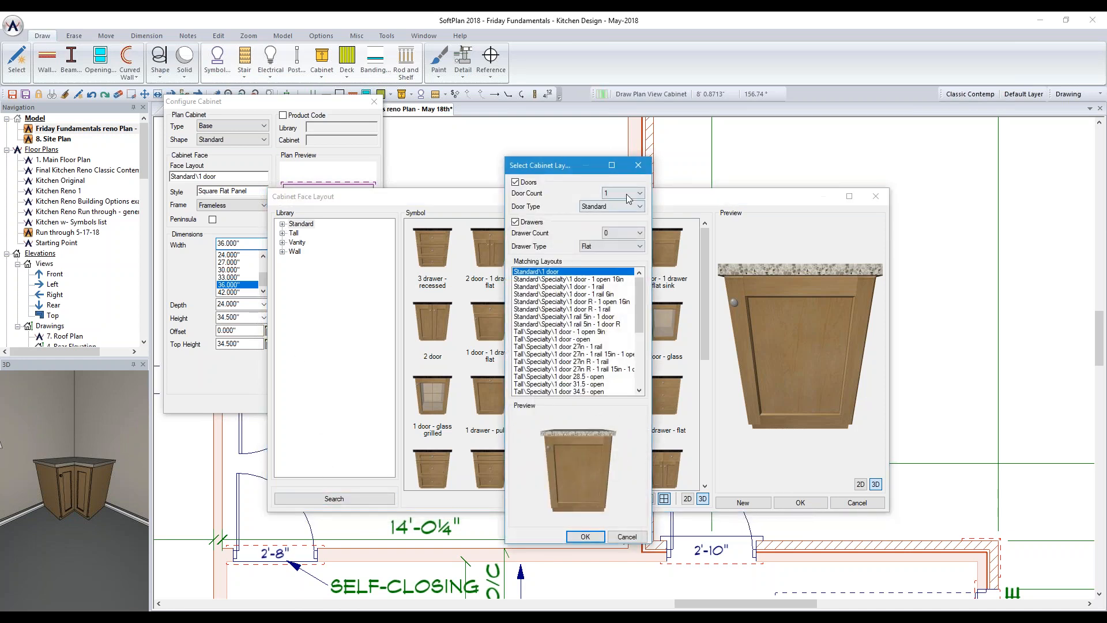
pyautogui.click(636, 194)
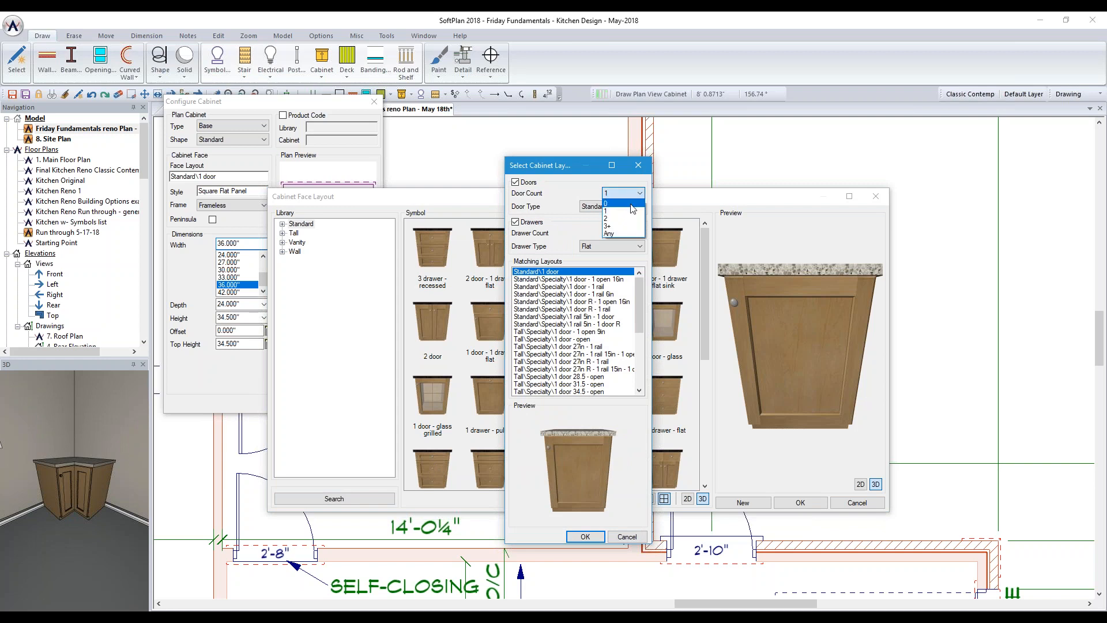
pyautogui.click(626, 227)
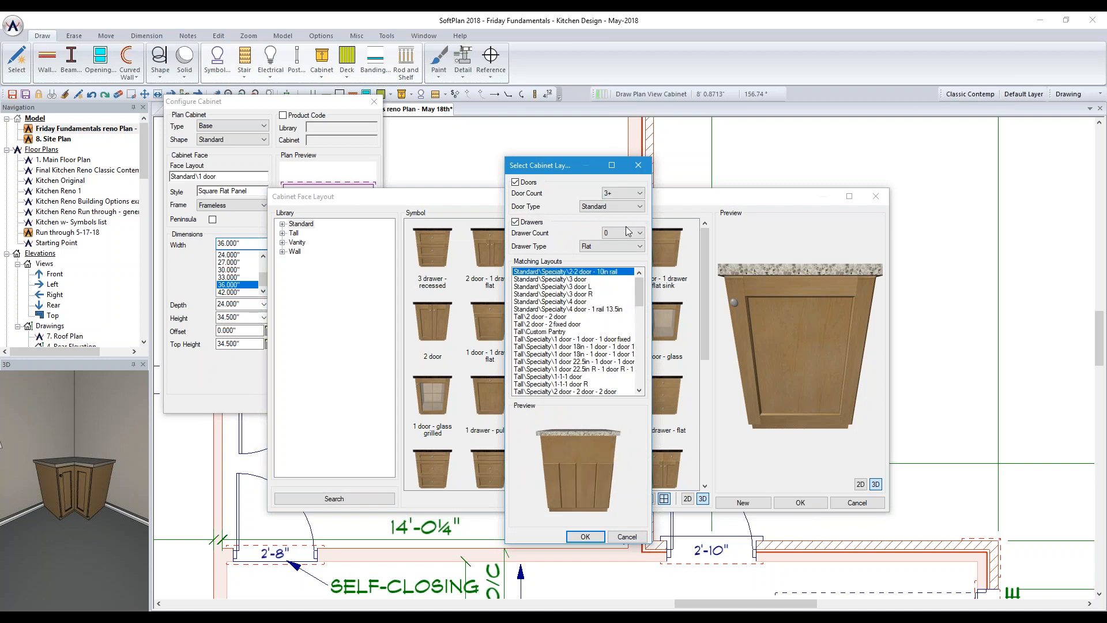
pyautogui.click(640, 234)
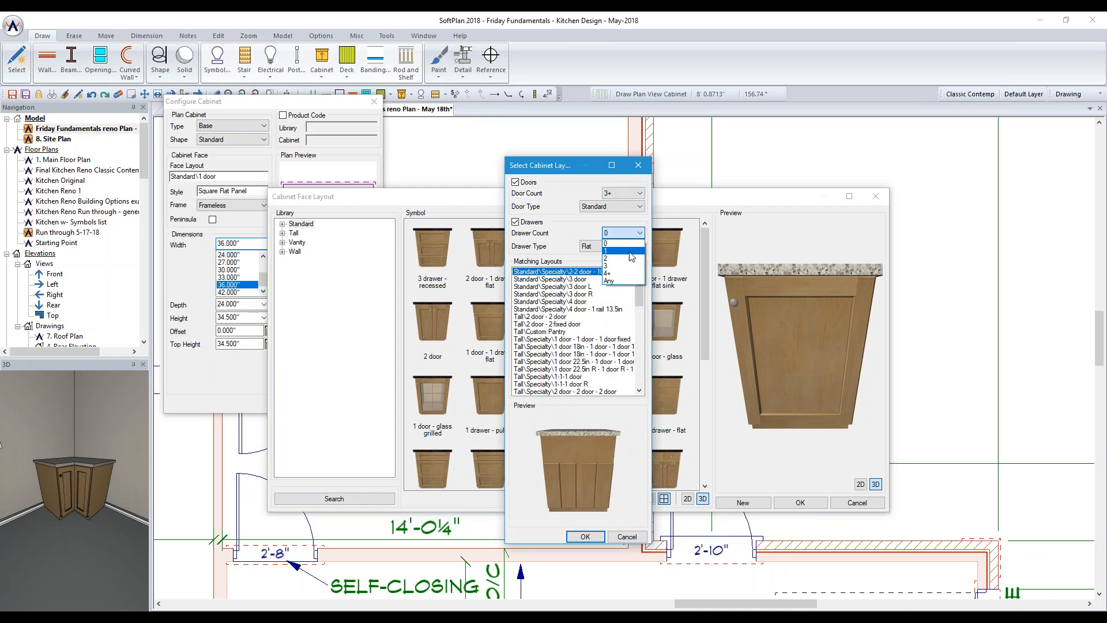
pyautogui.click(619, 267)
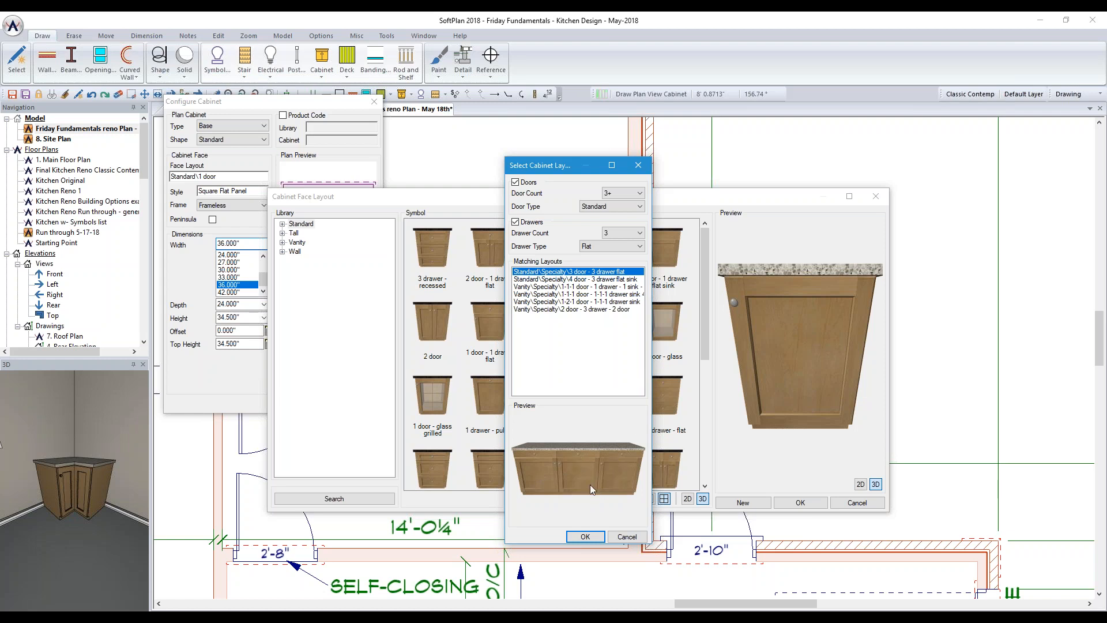
pyautogui.click(586, 536)
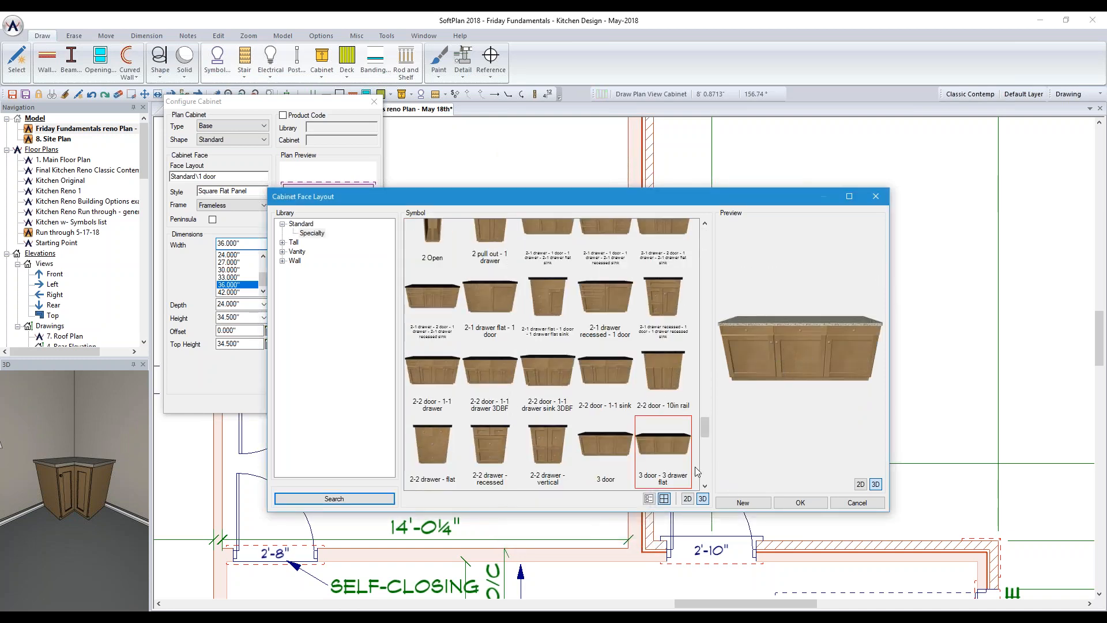
# Browse the Standard Specialty face layouts in an enlarged and restored window, and preview a layout with two doors and two drawers
pyautogui.moveTo(621, 197); pyautogui.dragTo(363, 7)
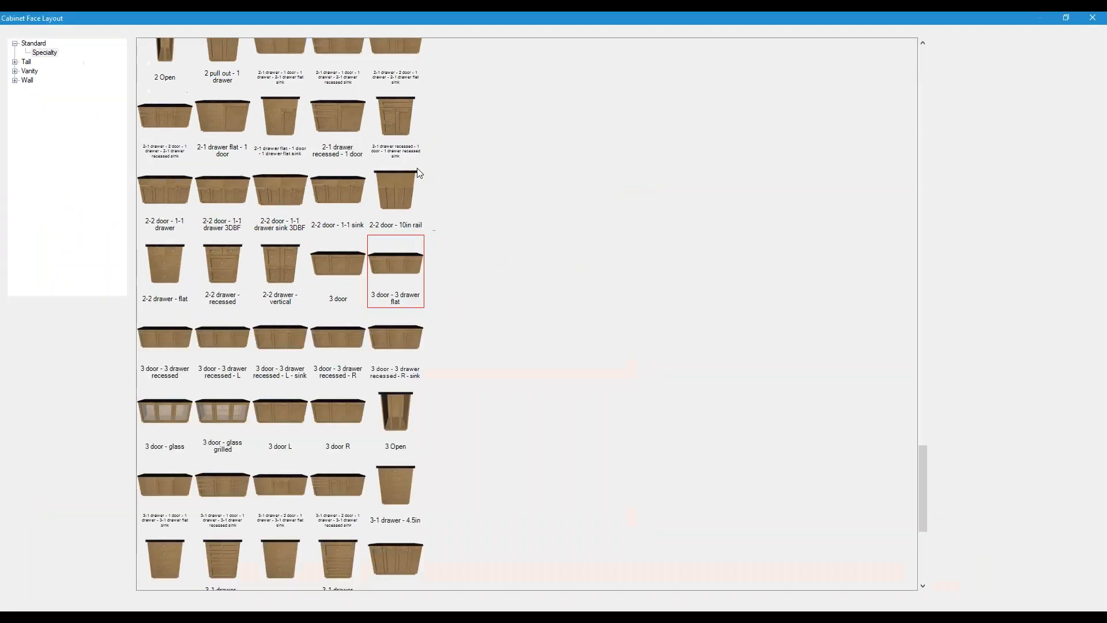
pyautogui.click(1066, 18)
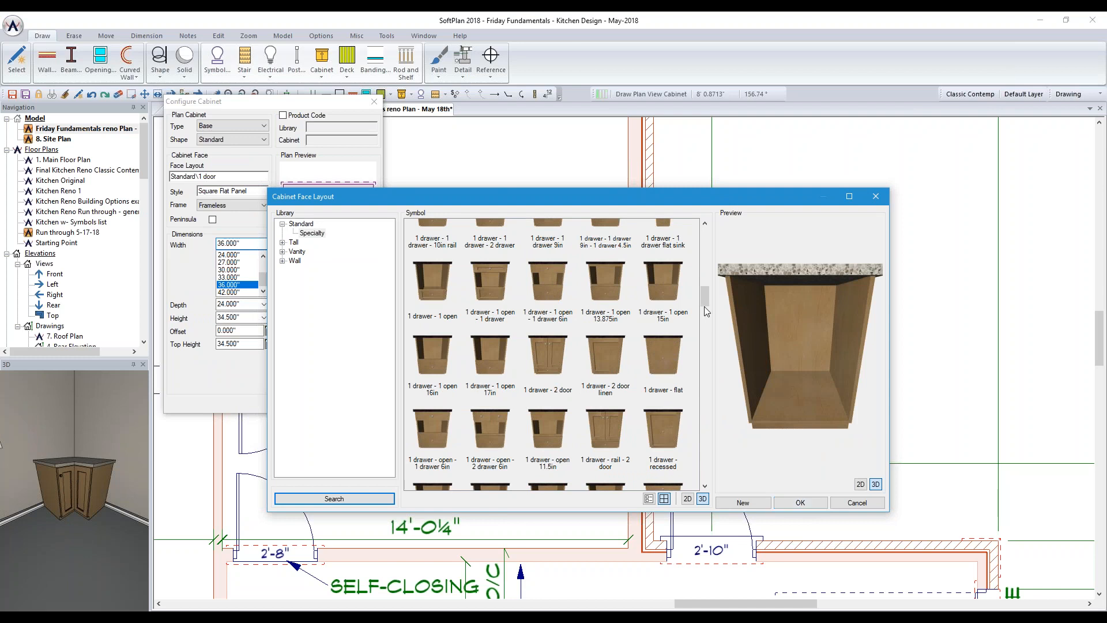
pyautogui.moveTo(708, 296); pyautogui.dragTo(709, 246)
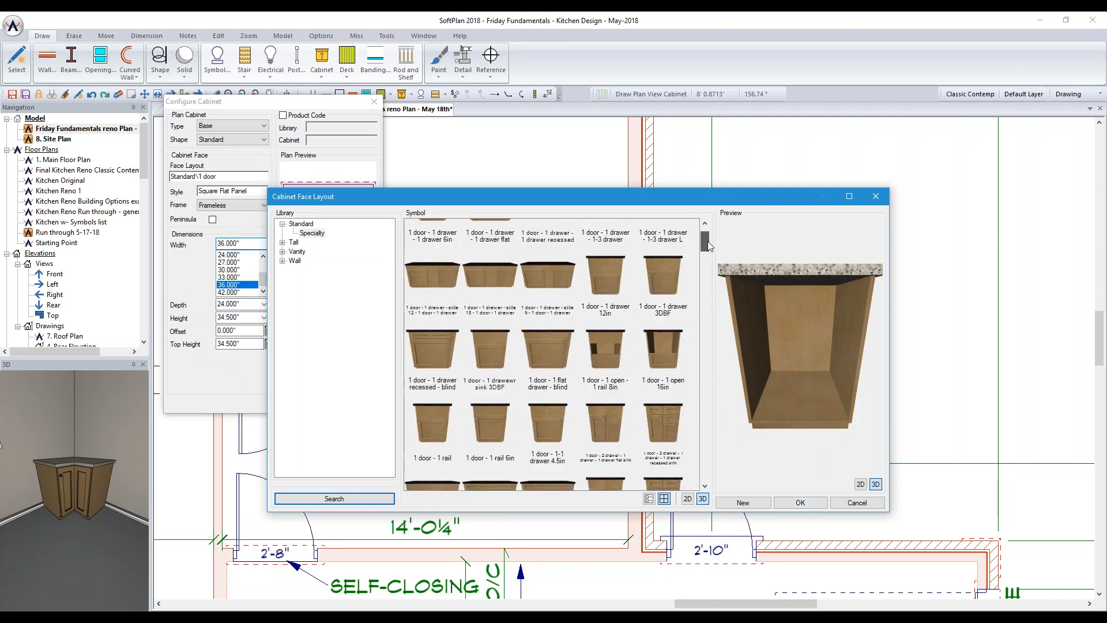
pyautogui.click(434, 272)
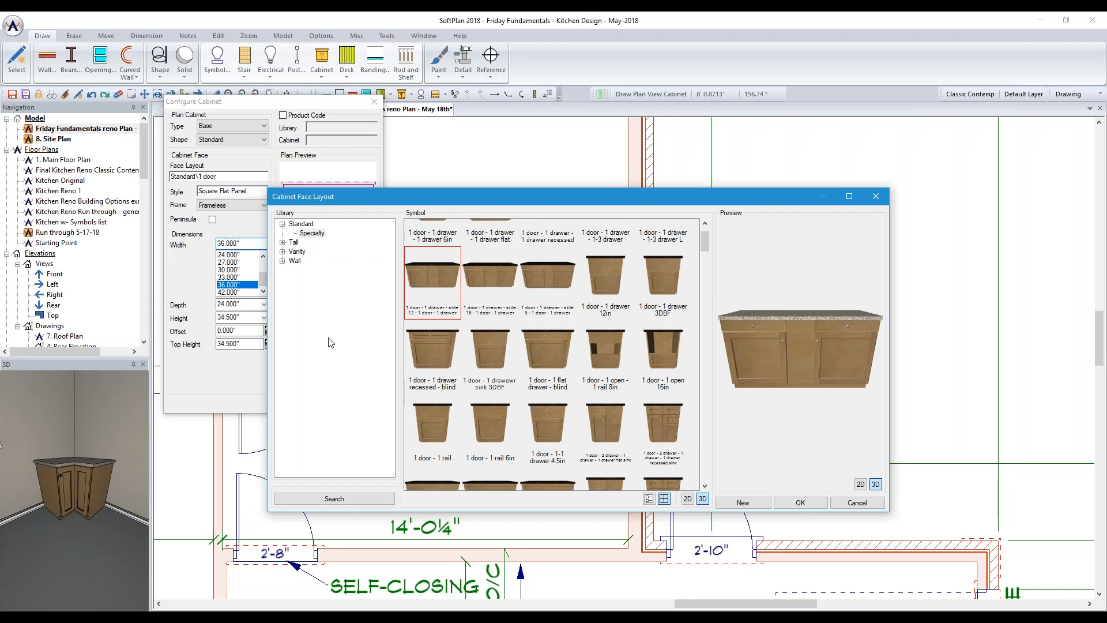
# Search the face layouts for 3+ doors and 3 drawers, and apply "3 door - 3 drawer flat" to the base cabinet
pyautogui.click(334, 499)
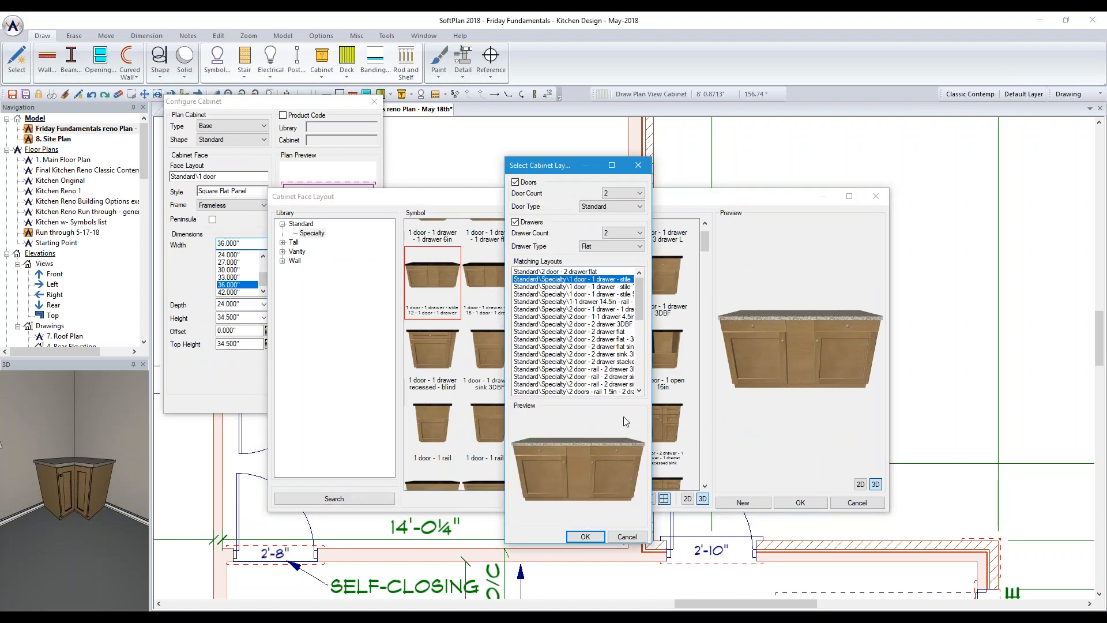
pyautogui.click(620, 194)
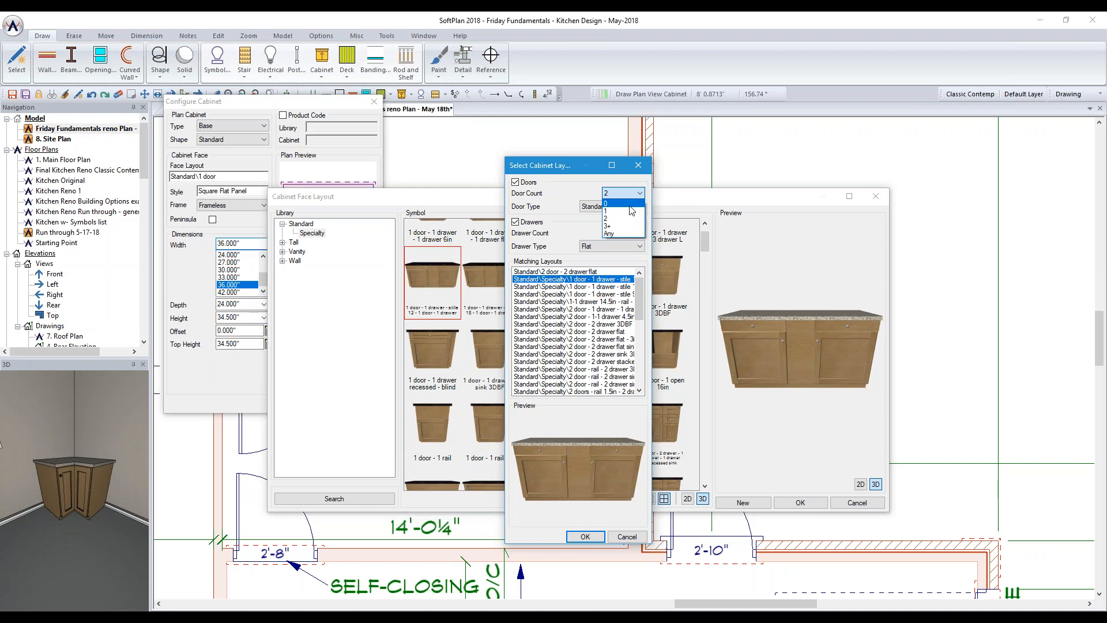
pyautogui.click(624, 226)
pyautogui.click(625, 233)
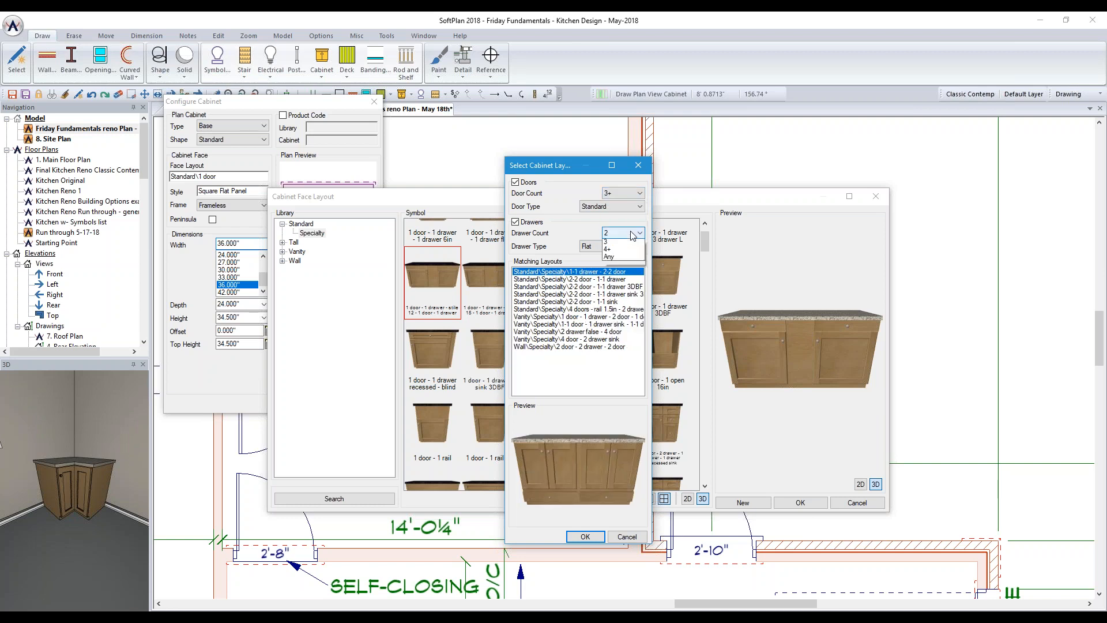
pyautogui.click(622, 266)
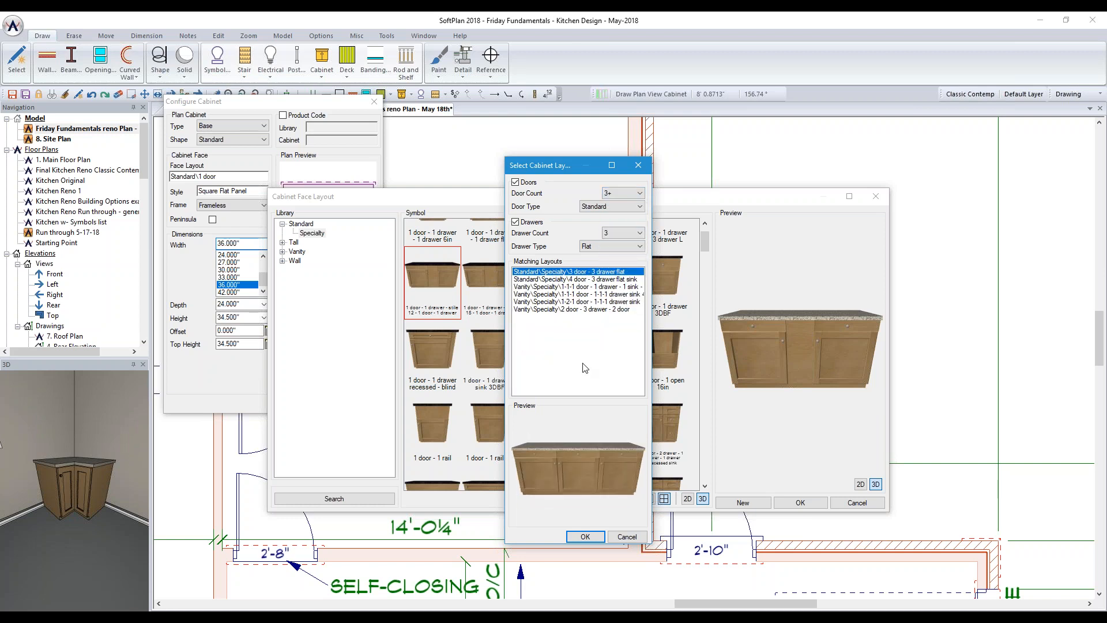
pyautogui.click(586, 536)
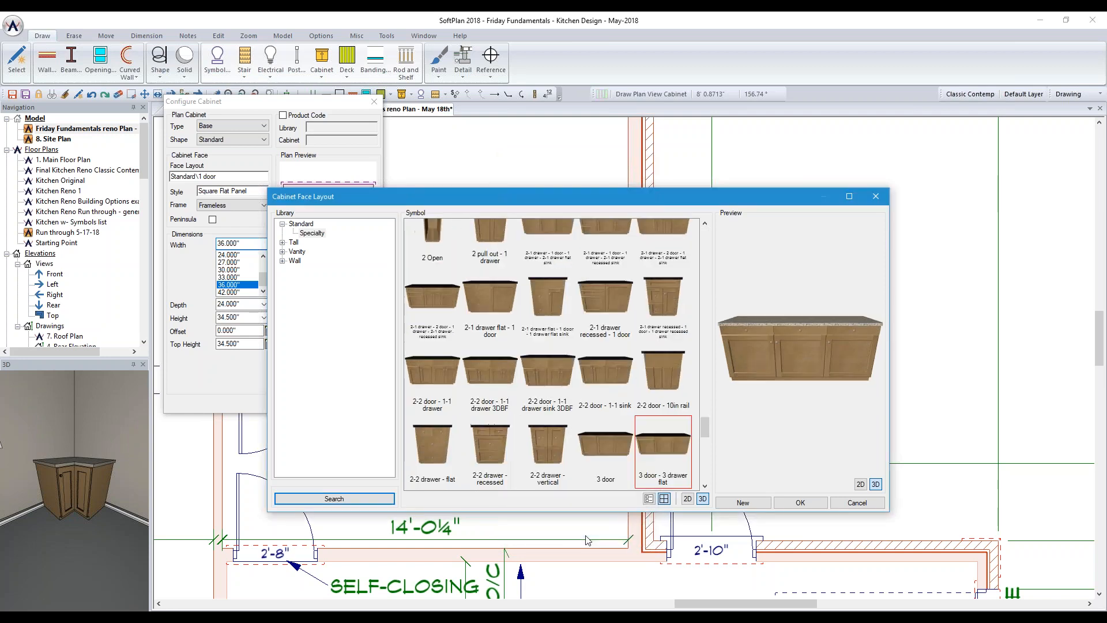
pyautogui.click(801, 503)
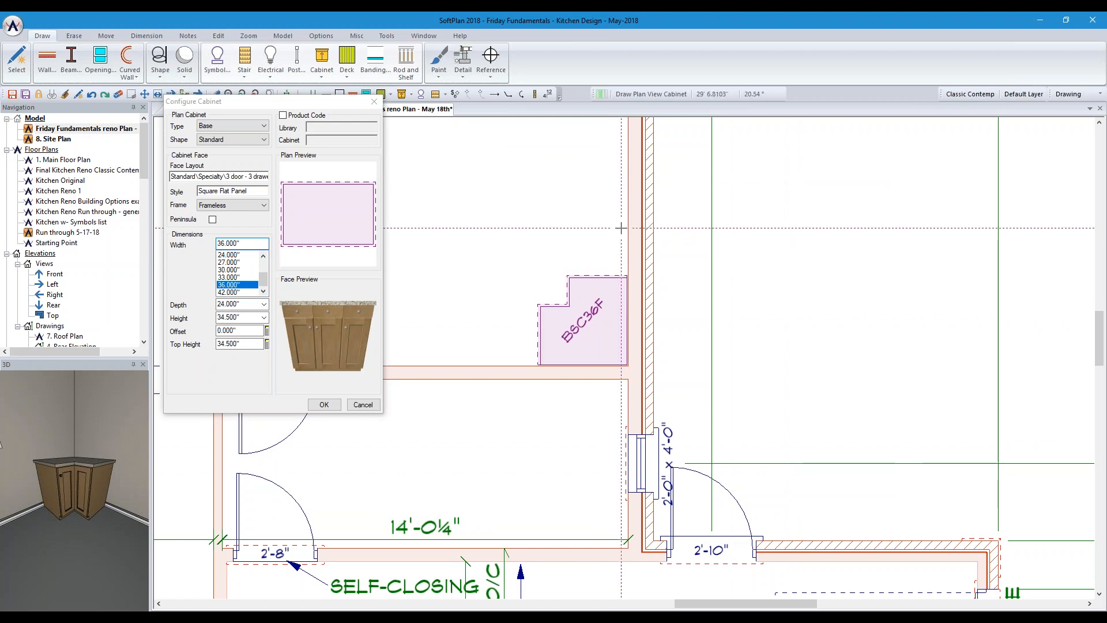
# Place the 36-inch three-door base cabinet along the exterior wall, directly against the corner cabinet
pyautogui.scroll(-2, 619, 226)
pyautogui.scroll(-1, 619, 225)
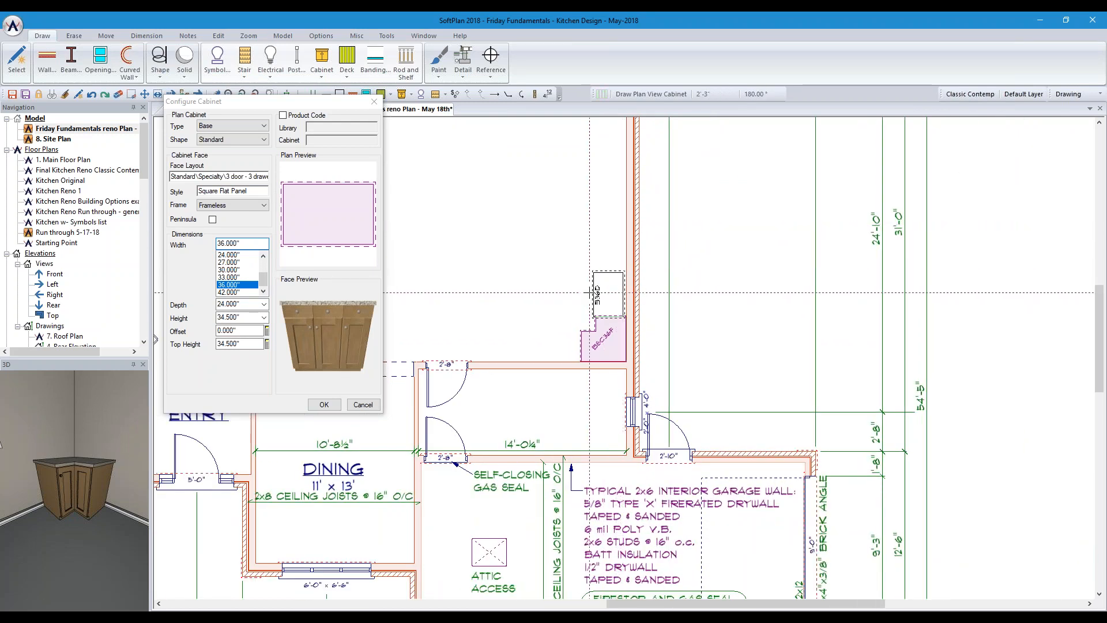
pyautogui.click(595, 293)
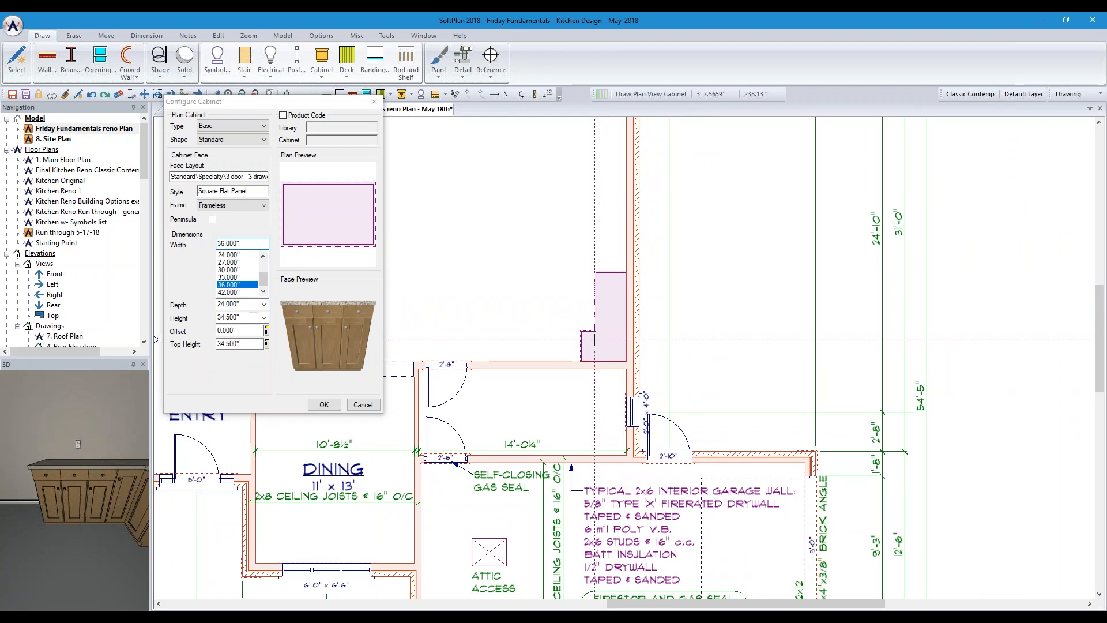
# Search the face layouts for 0 doors and 3 drawers, and apply "1-2 drawer - flat" to the next base cabinet
pyautogui.click(242, 177)
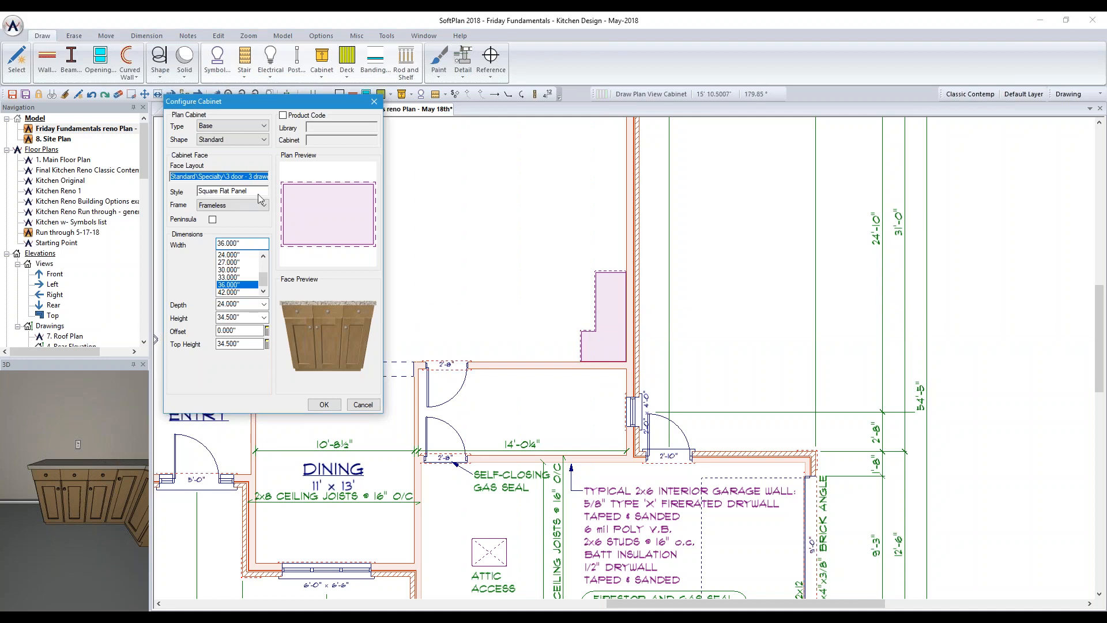
pyautogui.click(243, 179)
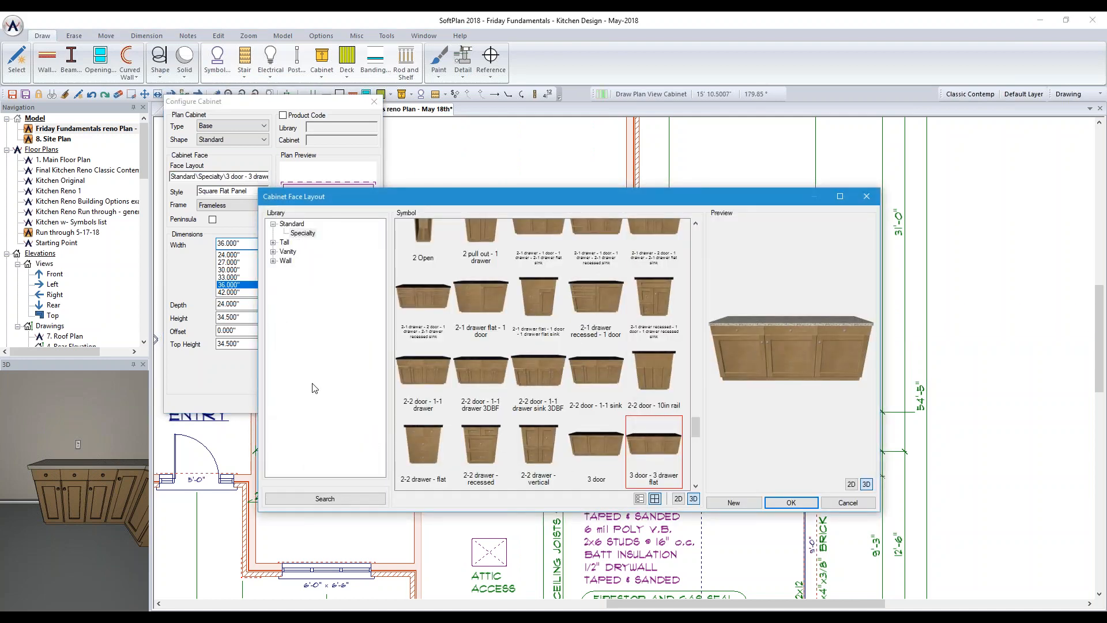
pyautogui.click(316, 500)
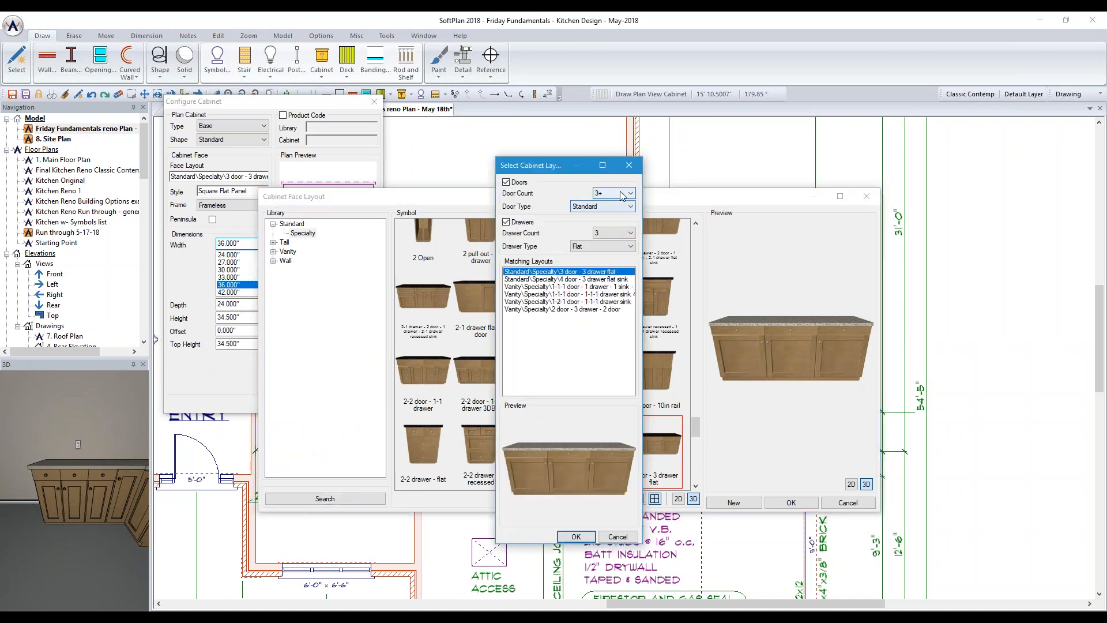
pyautogui.click(626, 194)
pyautogui.click(622, 204)
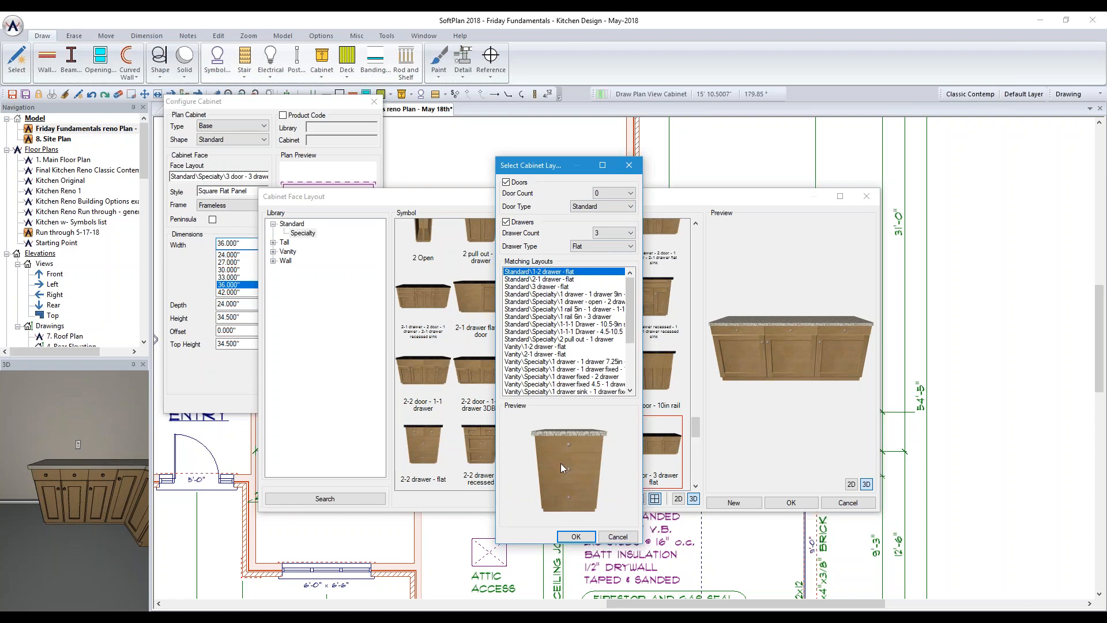
pyautogui.click(575, 537)
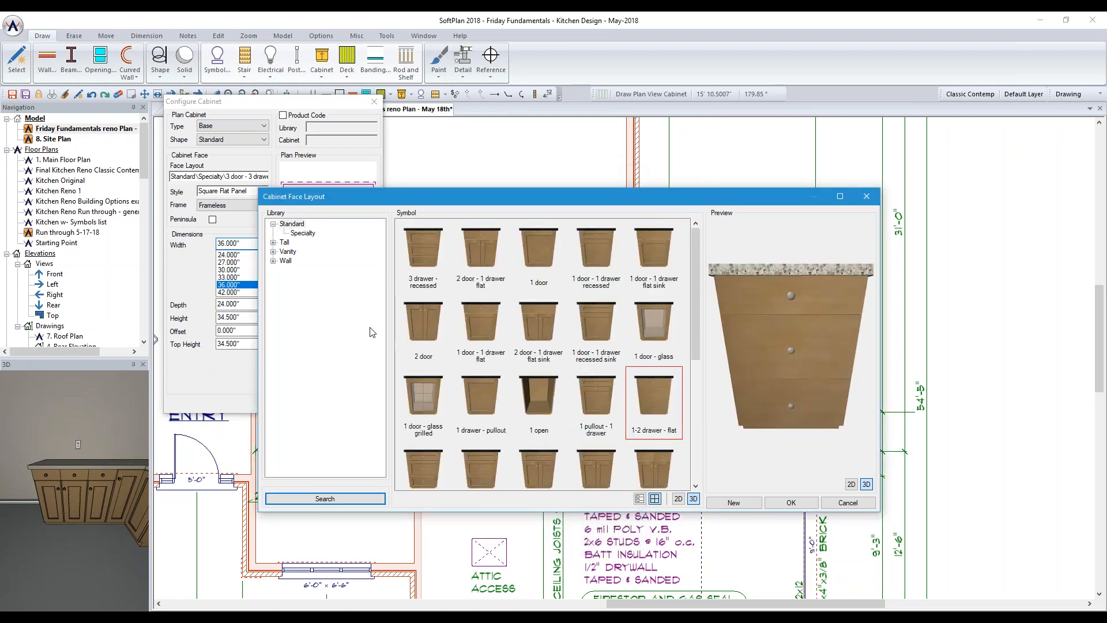
pyautogui.click(789, 503)
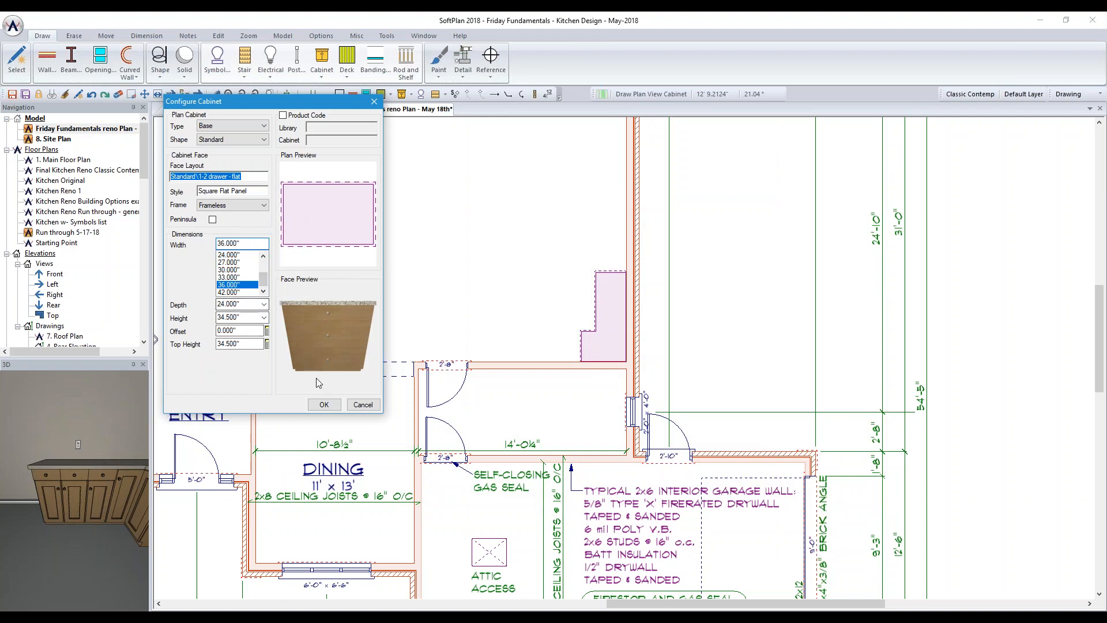
# Set the drawer base cabinet's width to 36 inches and place it along the exterior wall, directly against the three-door cabinet
pyautogui.click(229, 292)
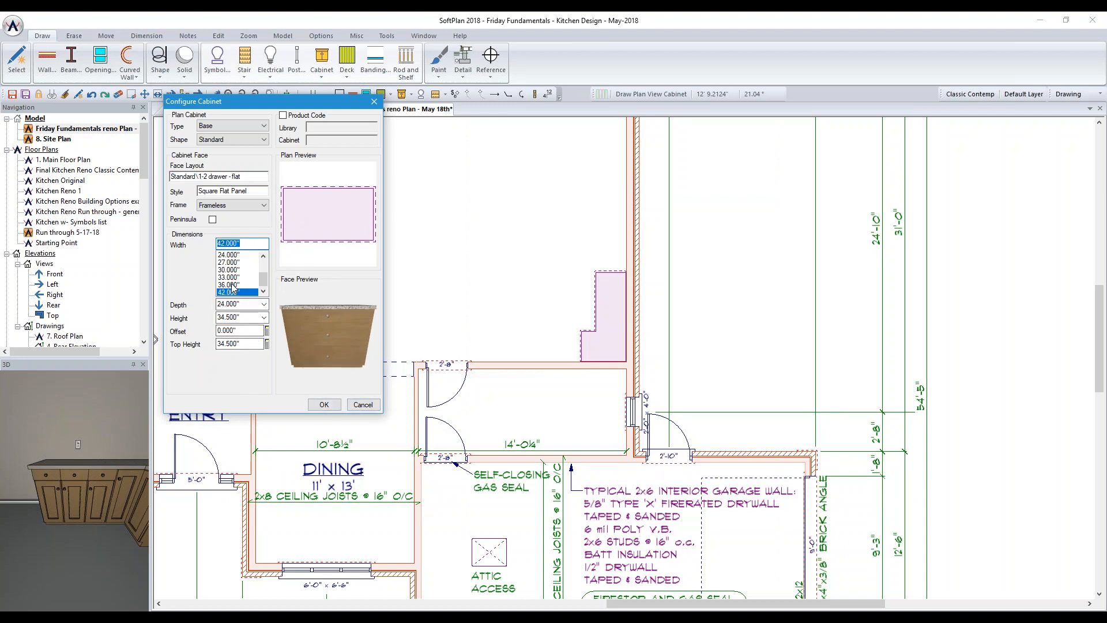
pyautogui.click(232, 284)
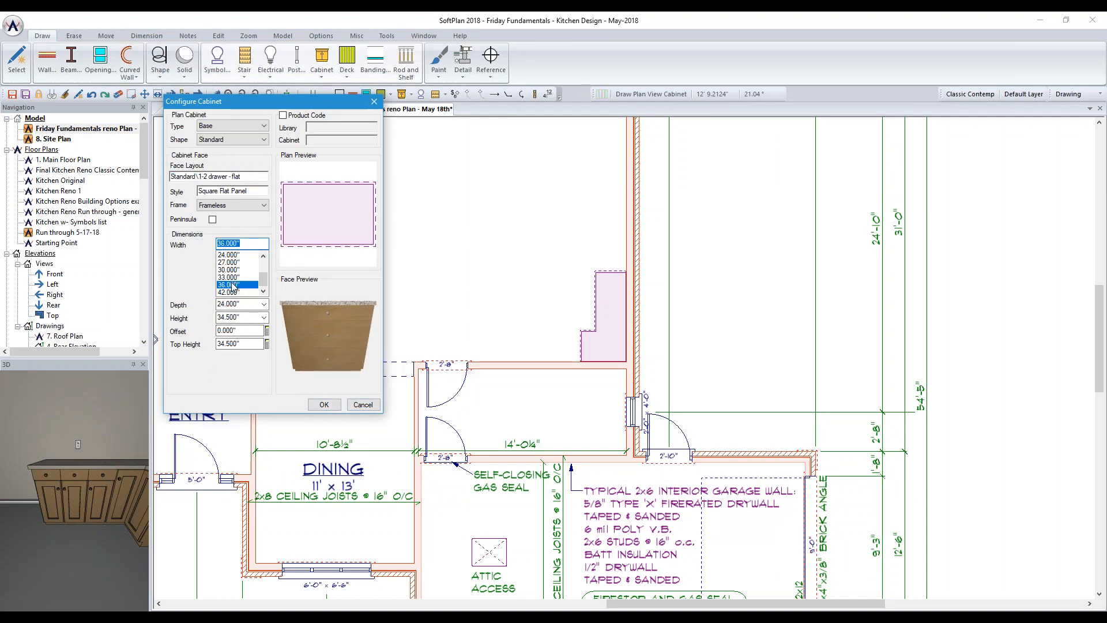
pyautogui.click(324, 404)
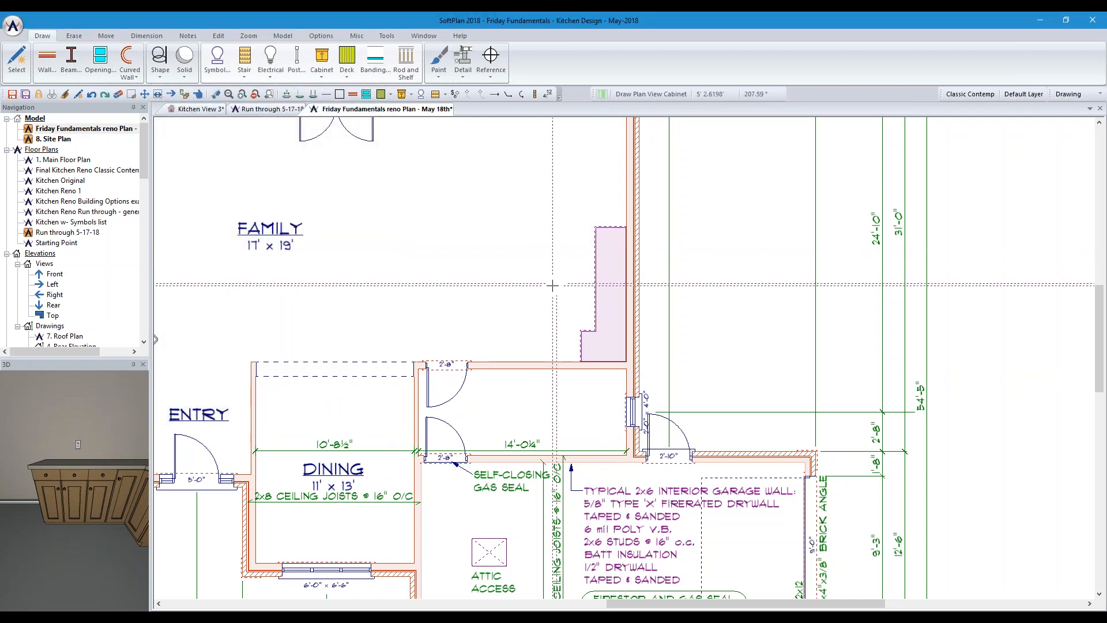
# Turn off the product code of the three-door base cabinet beside the corner unit and set its width to 42 inches
pyautogui.rightClick(609, 303)
pyautogui.click(631, 334)
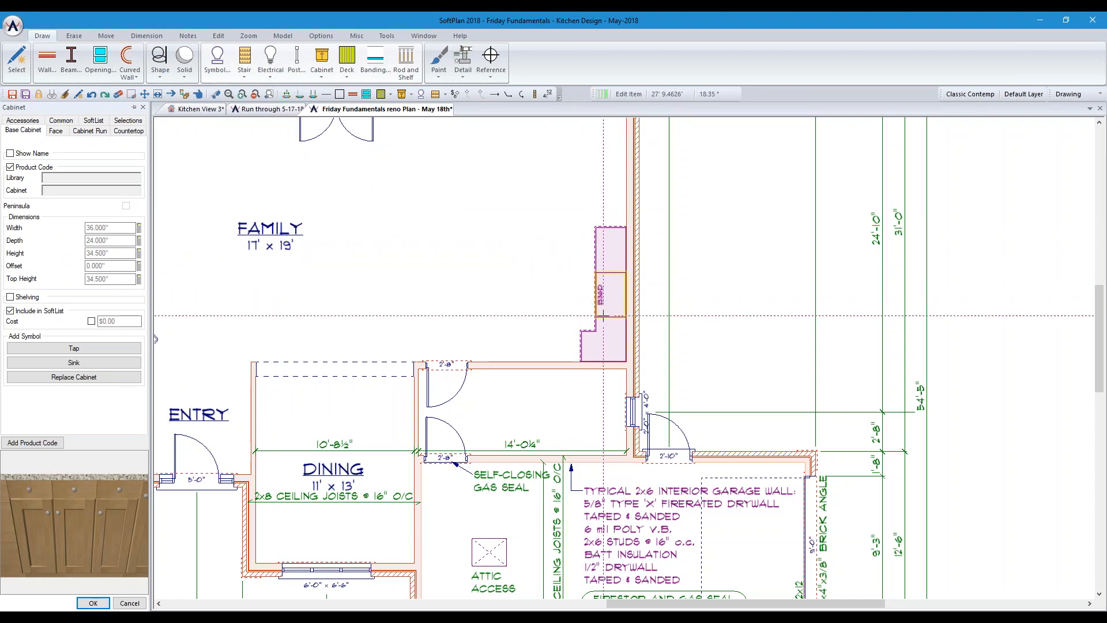
pyautogui.click(10, 166)
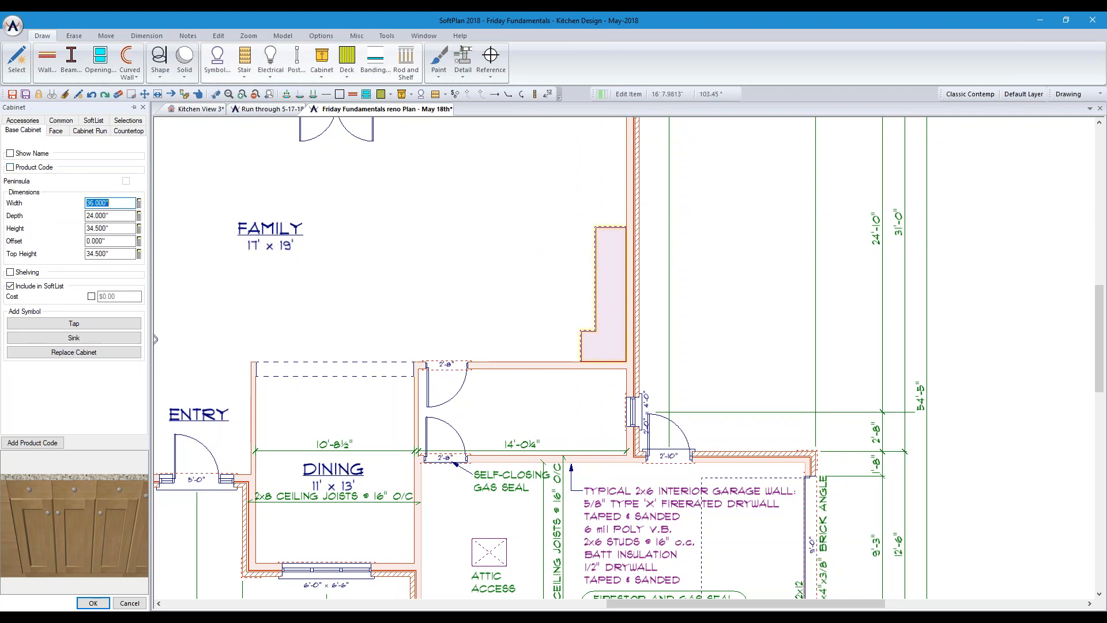
pyautogui.write('42')
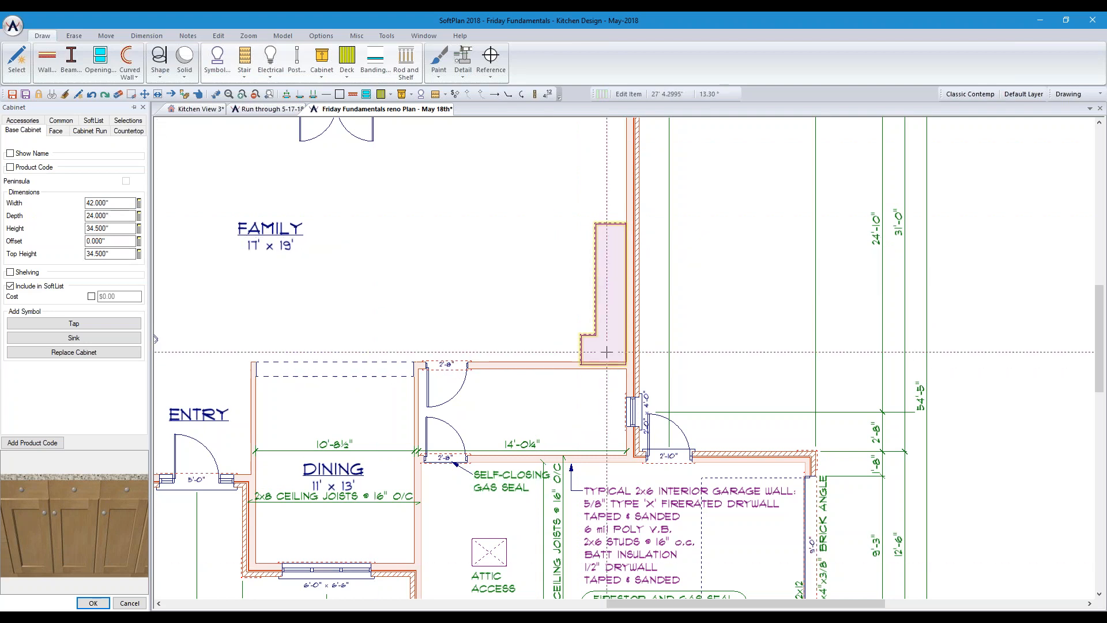
# Move the whole base cabinet run along the exterior wall so the corner cabinet no longer overlaps the adjoining interior wall
pyautogui.scroll(5, 607, 352)
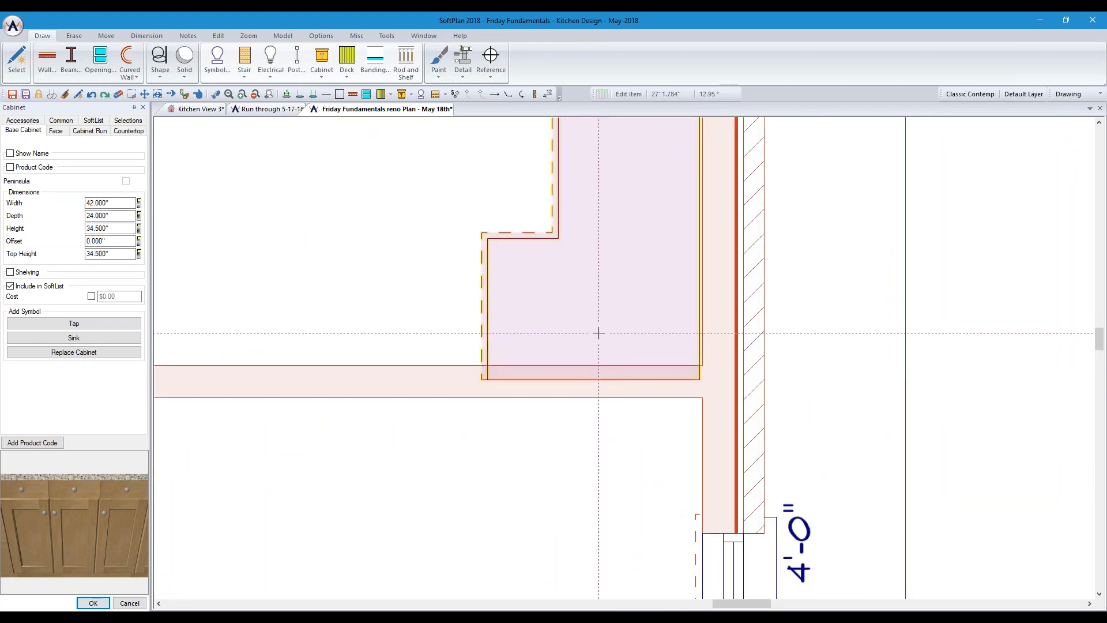
pyautogui.click(104, 94)
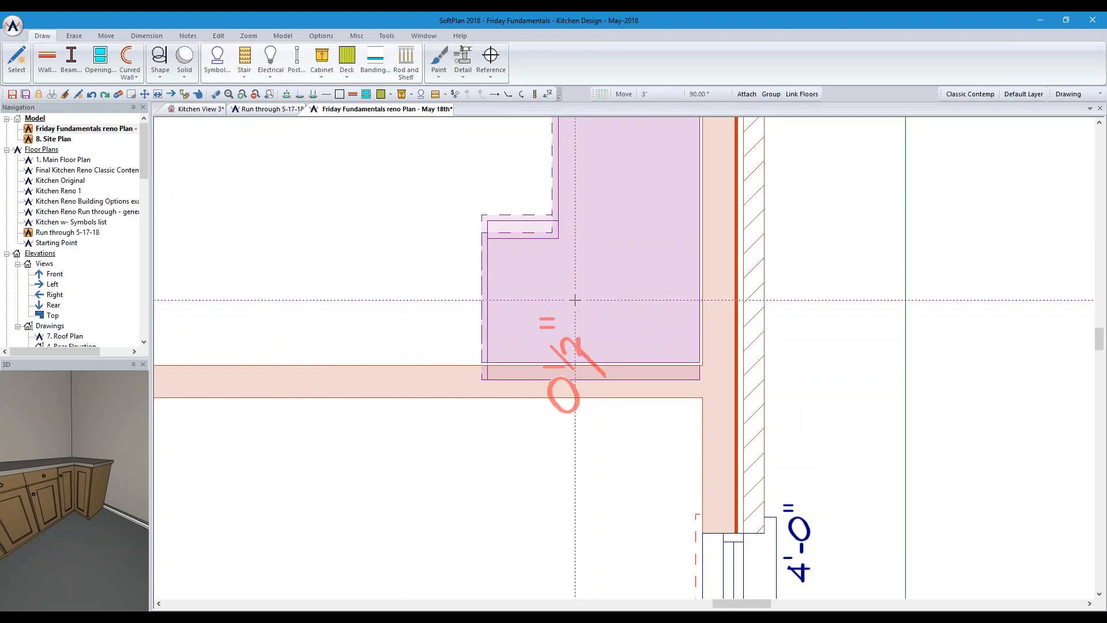
pyautogui.click(575, 300)
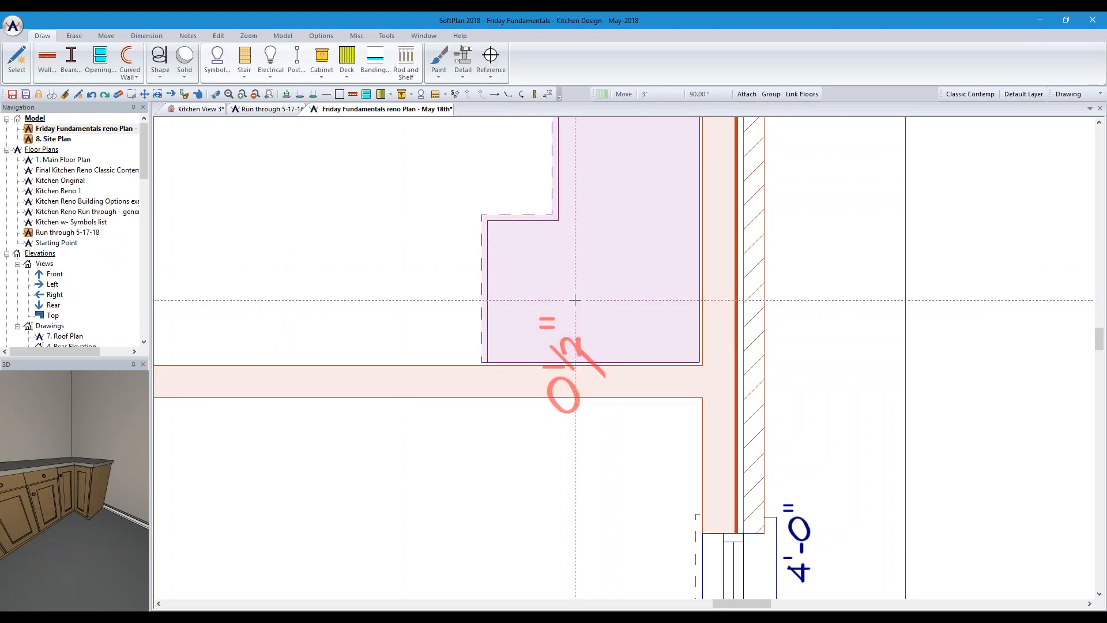
# Place a matching 42-inch three-door base cabinet along the exterior wall, against the free end of the drawer cabinet
pyautogui.scroll(-4, 427, 292)
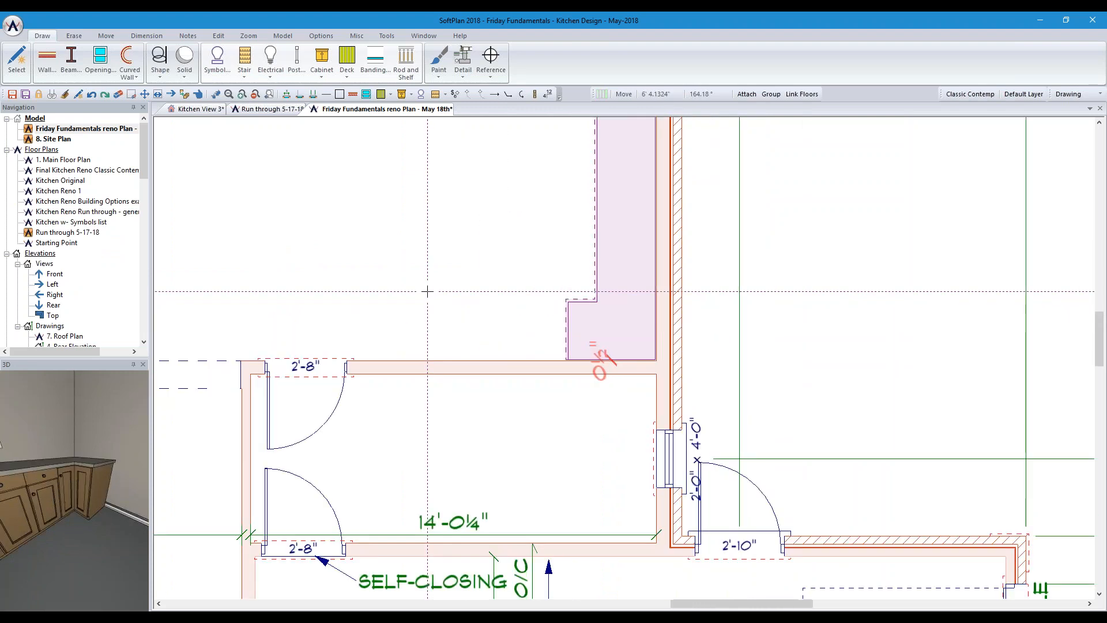
pyautogui.scroll(-4, 427, 292)
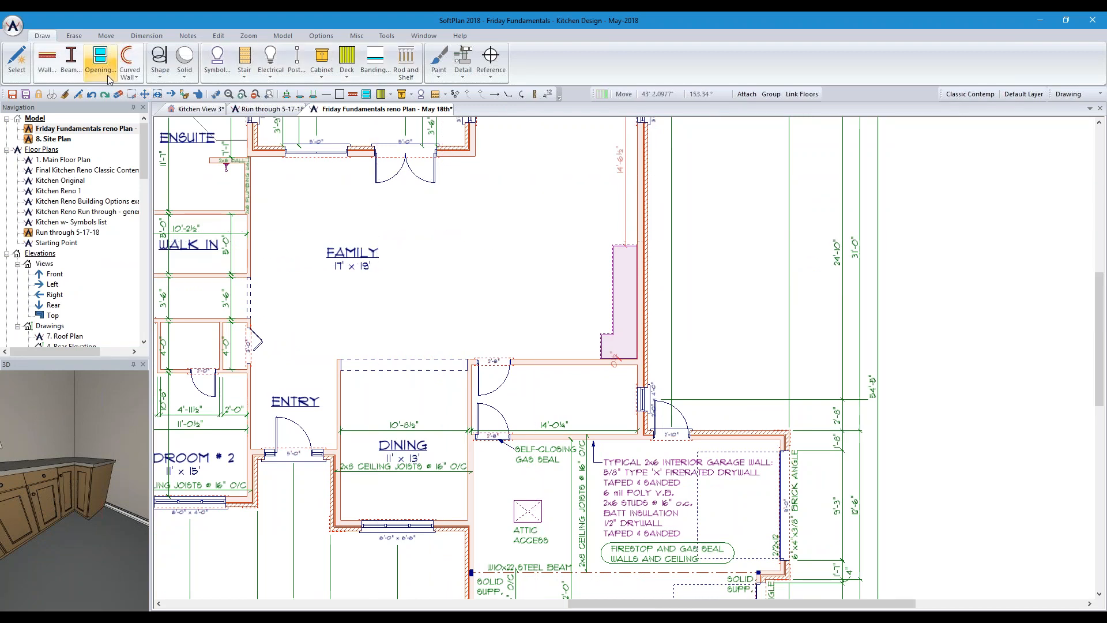
pyautogui.click(16, 58)
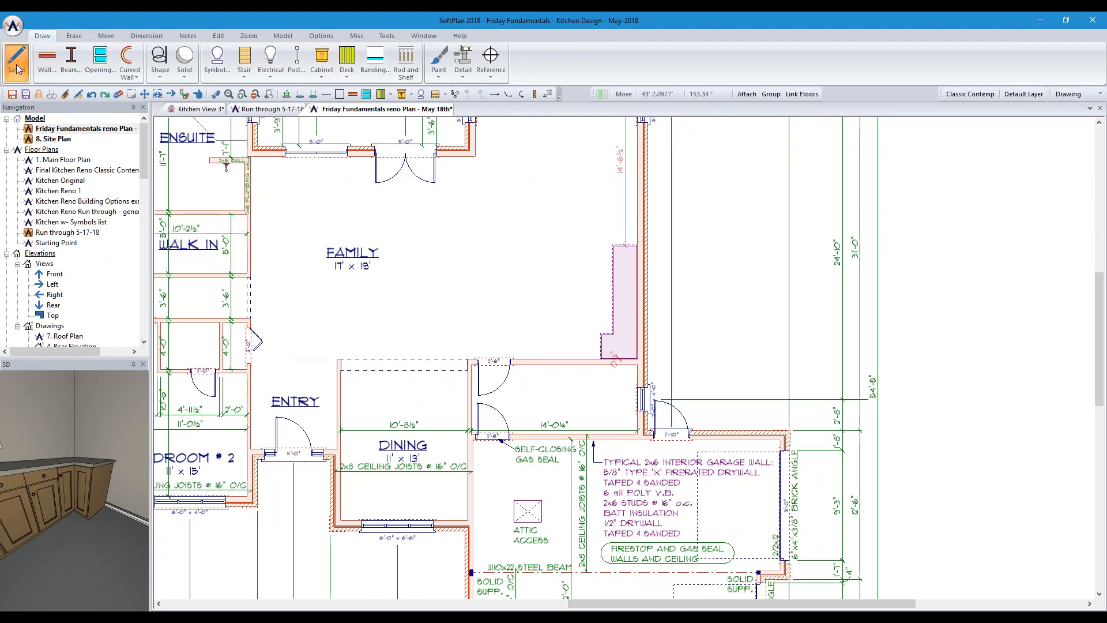
pyautogui.click(623, 316)
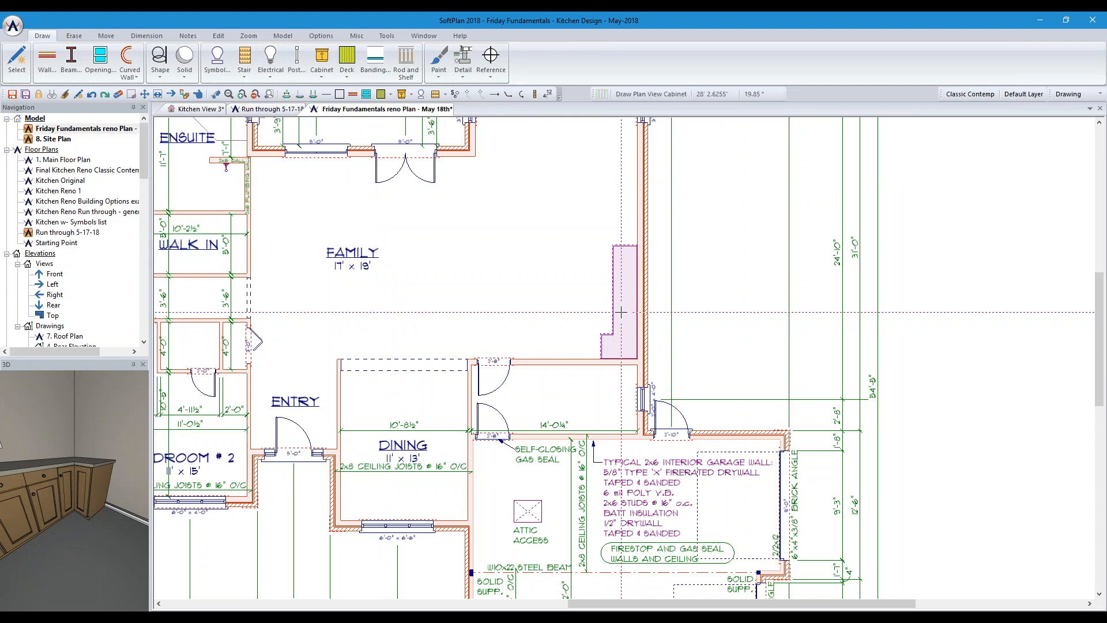
pyautogui.click(634, 226)
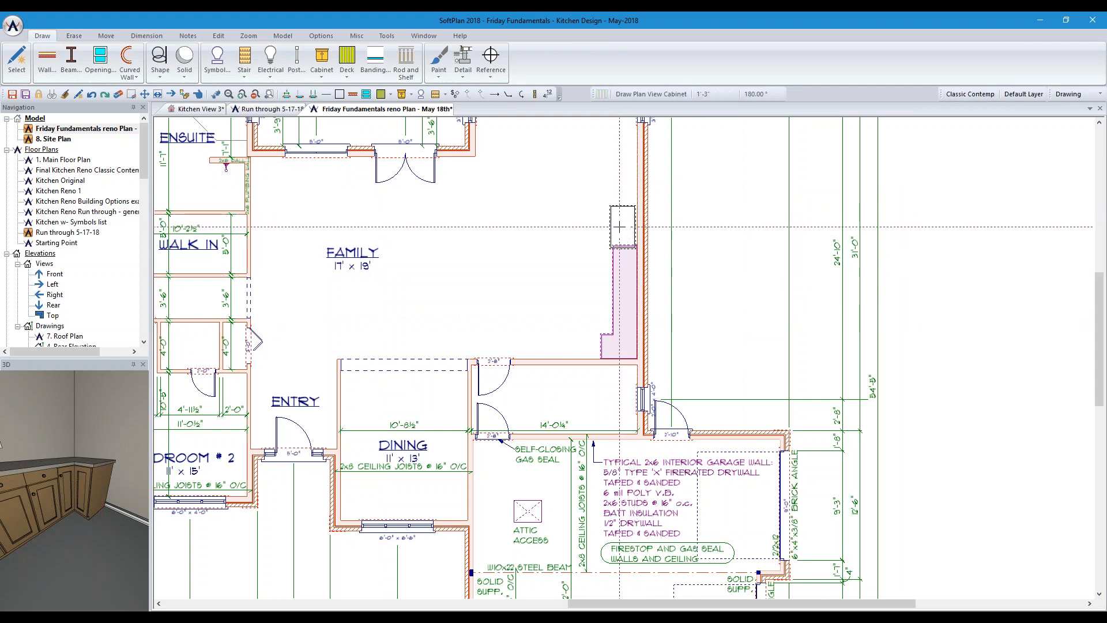
pyautogui.click(619, 227)
pyautogui.rightClick(620, 227)
pyautogui.click(623, 227)
pyautogui.click(658, 260)
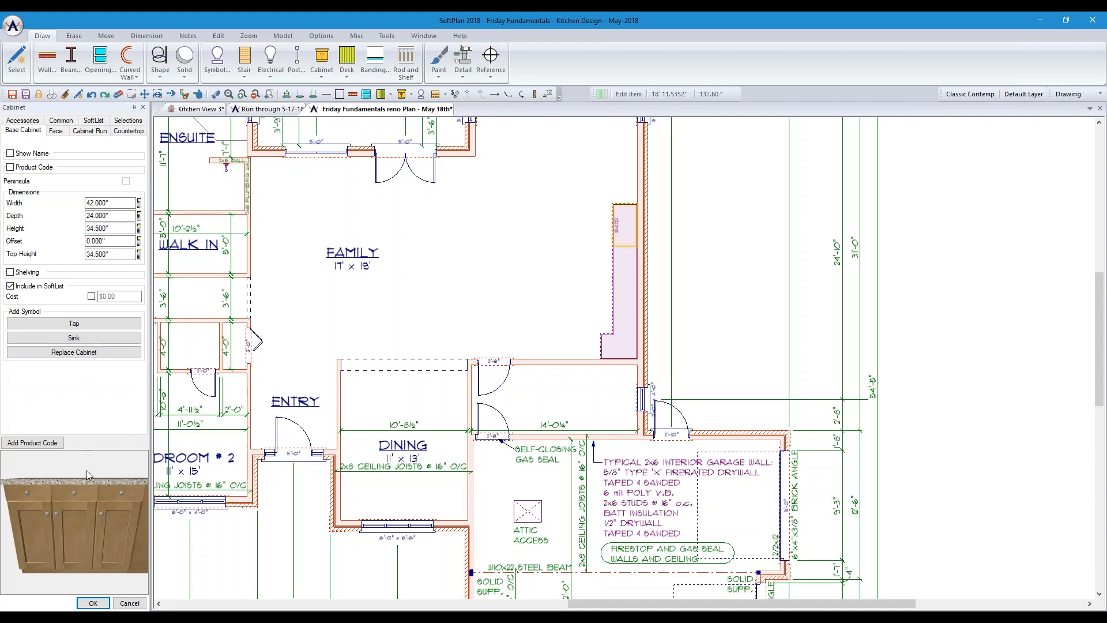
pyautogui.click(94, 604)
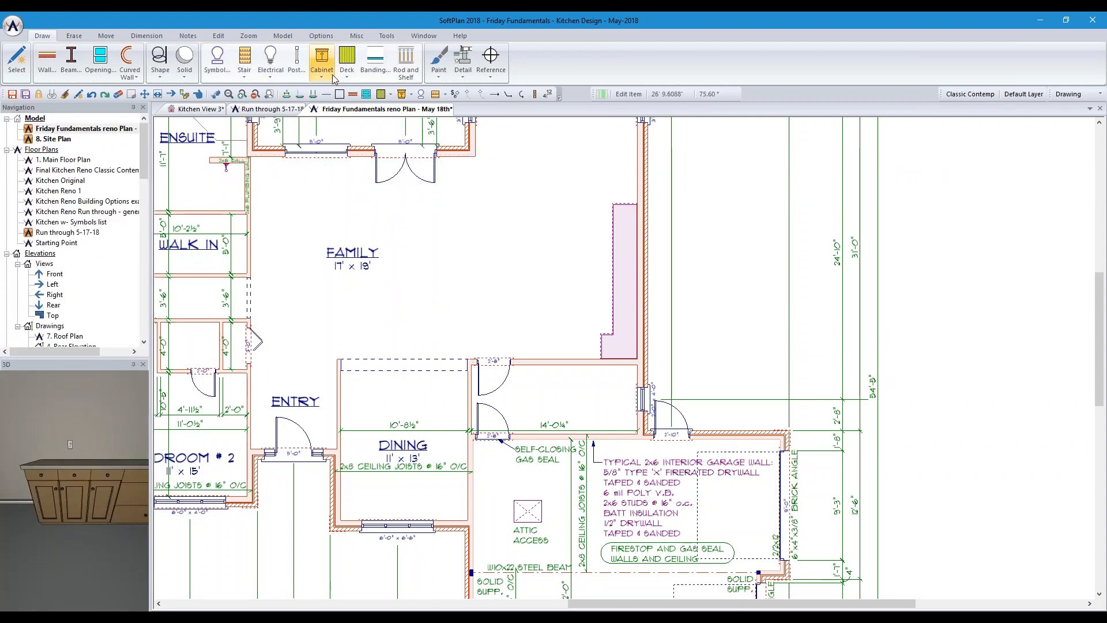
# Place an interior elevation marker in the room in front of the base cabinets, facing the exterior wall
pyautogui.click(283, 36)
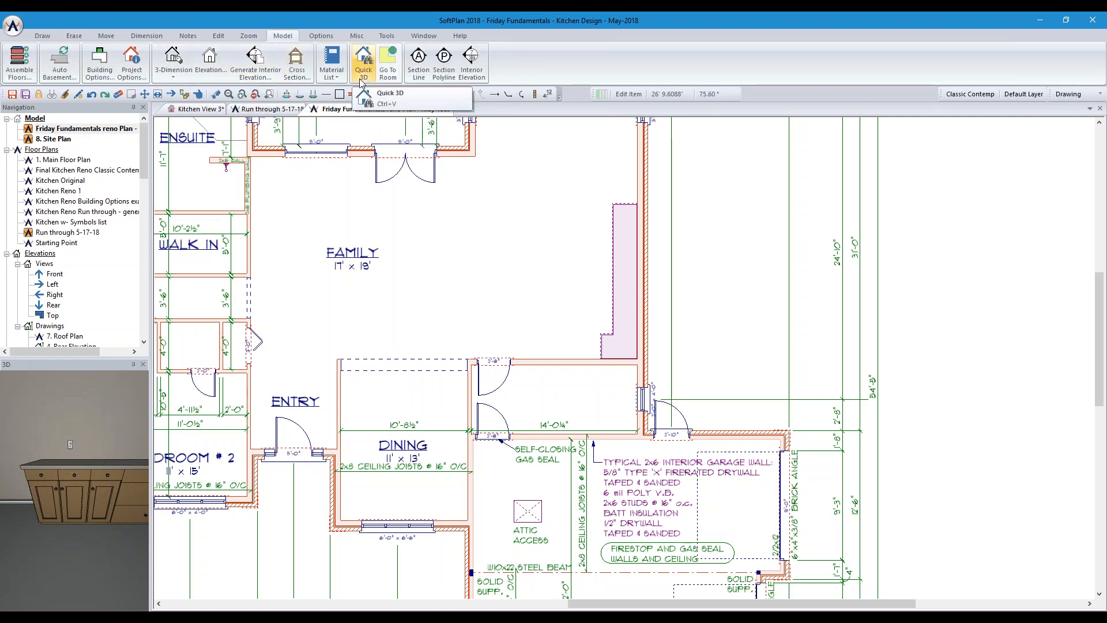
pyautogui.click(472, 63)
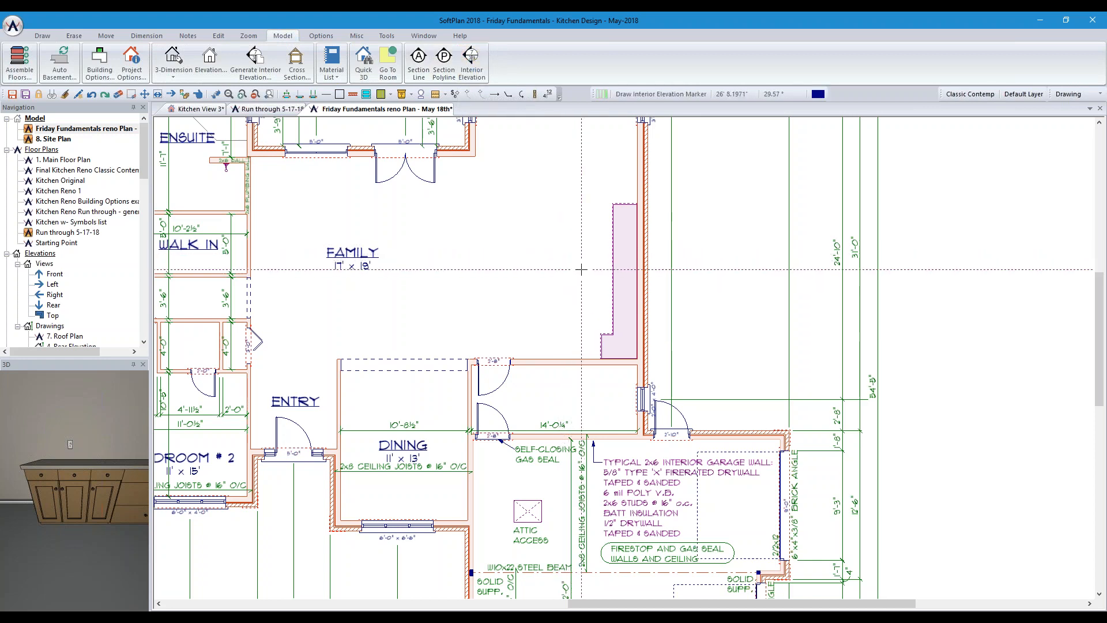
pyautogui.click(582, 268)
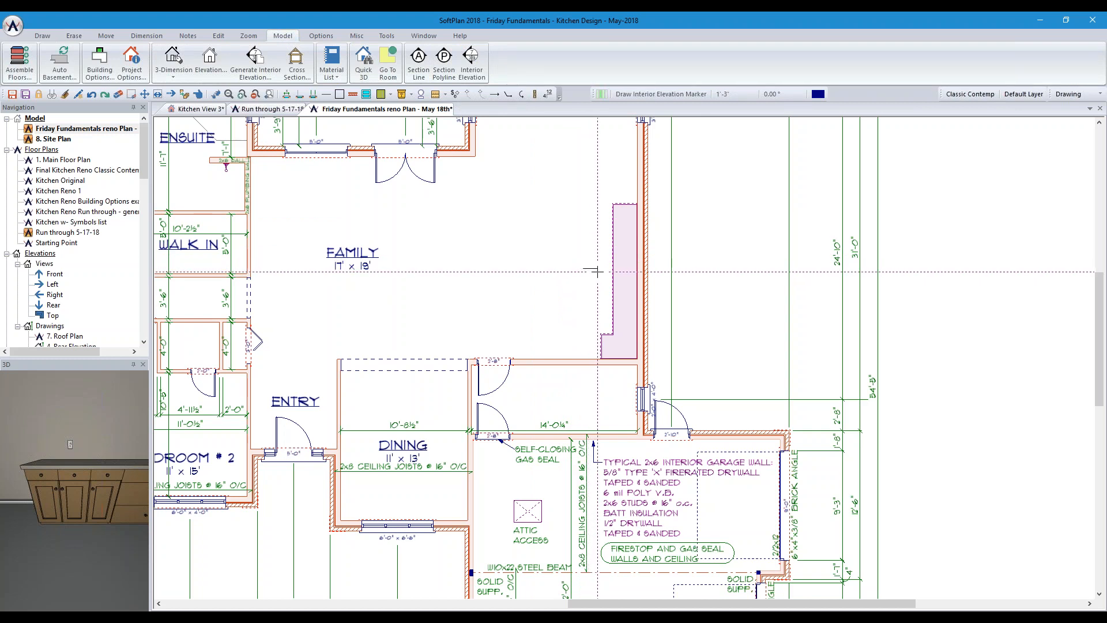
pyautogui.click(598, 268)
pyautogui.click(1105, 425)
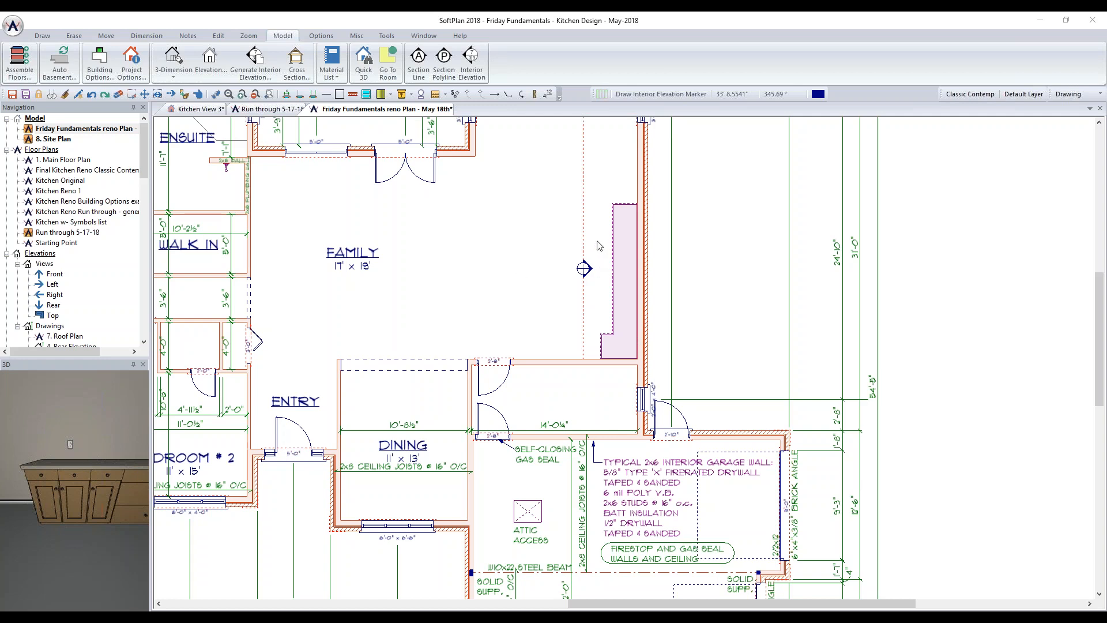
# Extend the interior elevation's view line farther beyond the free end of the cabinet run
pyautogui.click(687, 257)
pyautogui.moveTo(683, 256); pyautogui.dragTo(662, 341, button='middle')
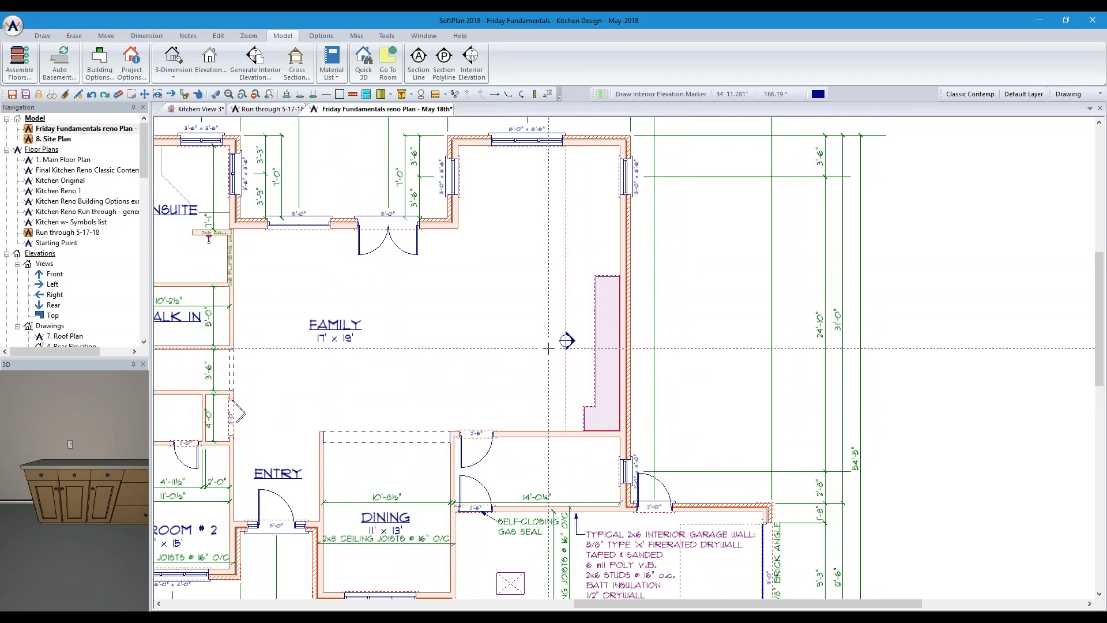
pyautogui.click(157, 94)
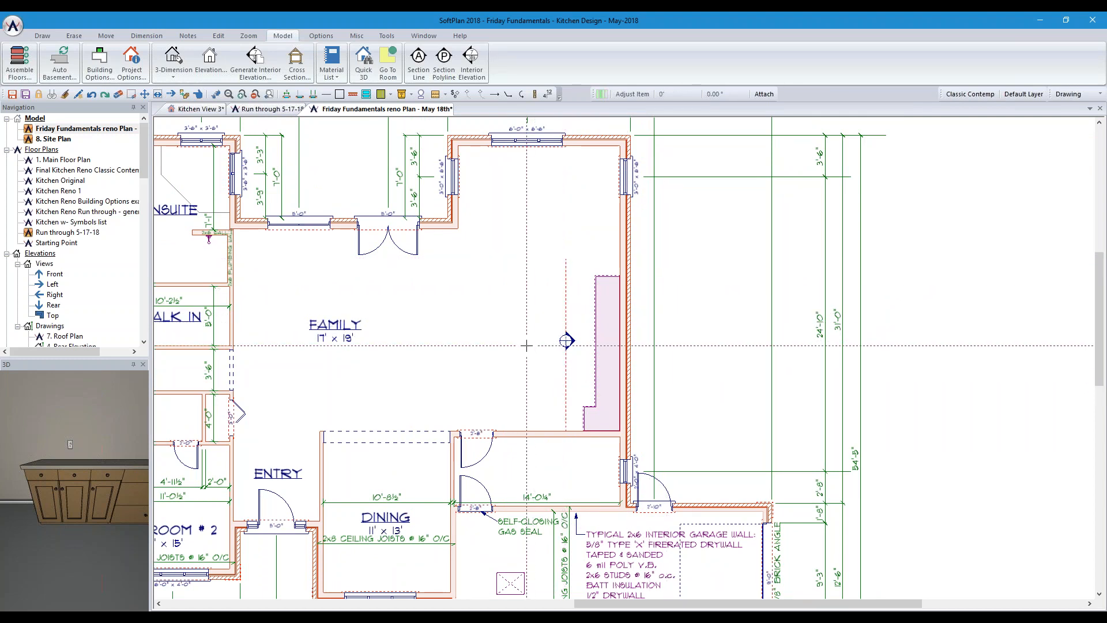
pyautogui.moveTo(567, 269); pyautogui.dragTo(566, 234)
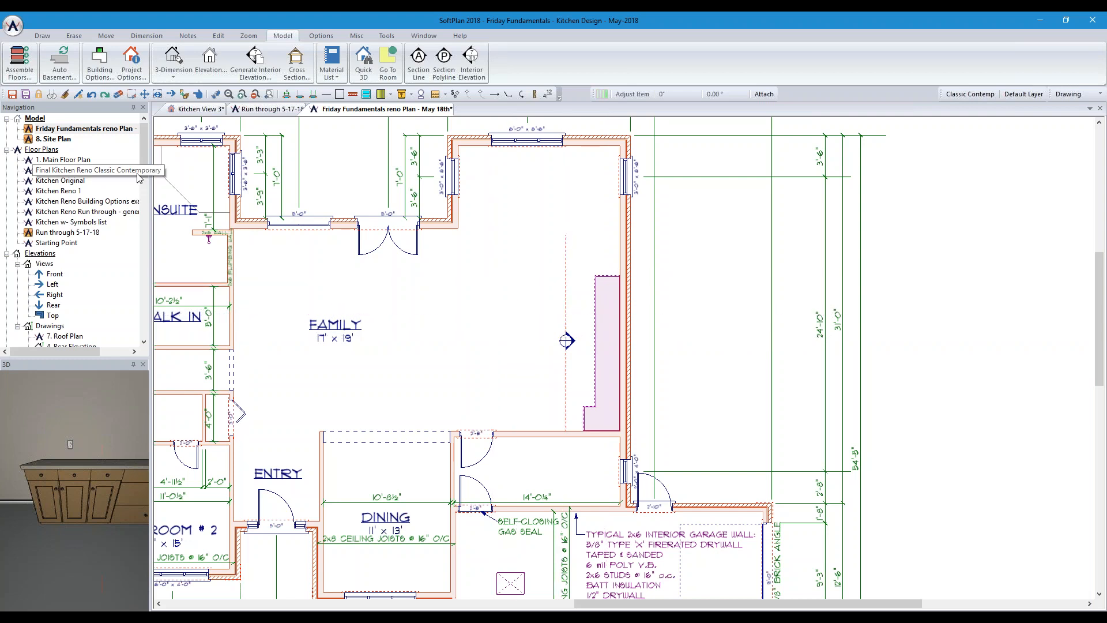
# Open the view of interior elevation 1, saving the plan's changes before proceeding
pyautogui.scroll(-1, 145, 169)
pyautogui.moveTo(146, 169); pyautogui.dragTo(148, 202)
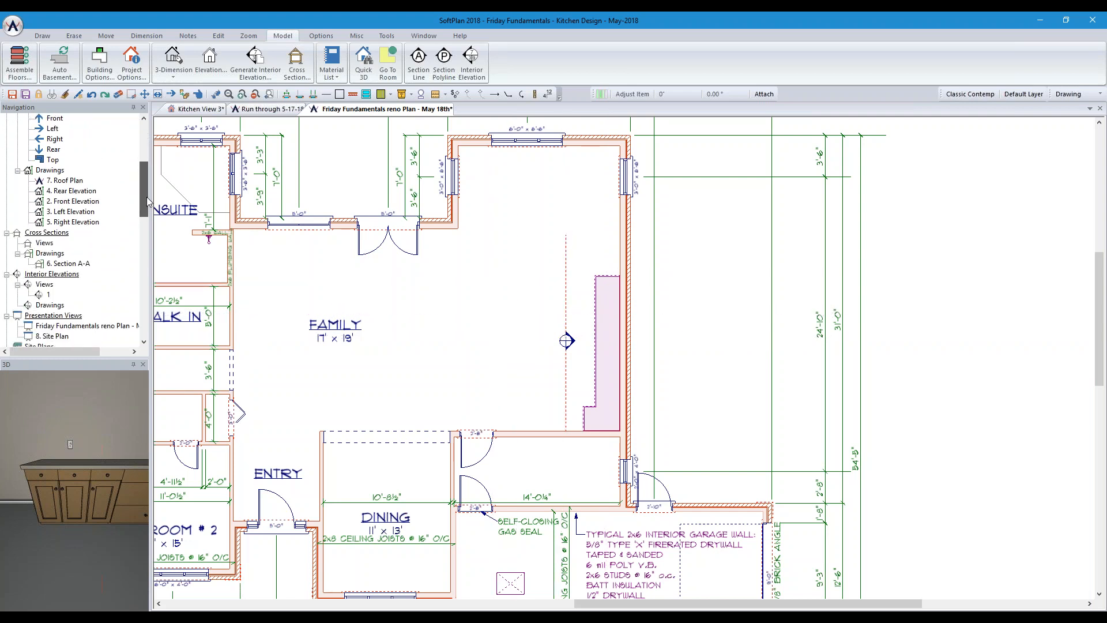
pyautogui.doubleClick(45, 296)
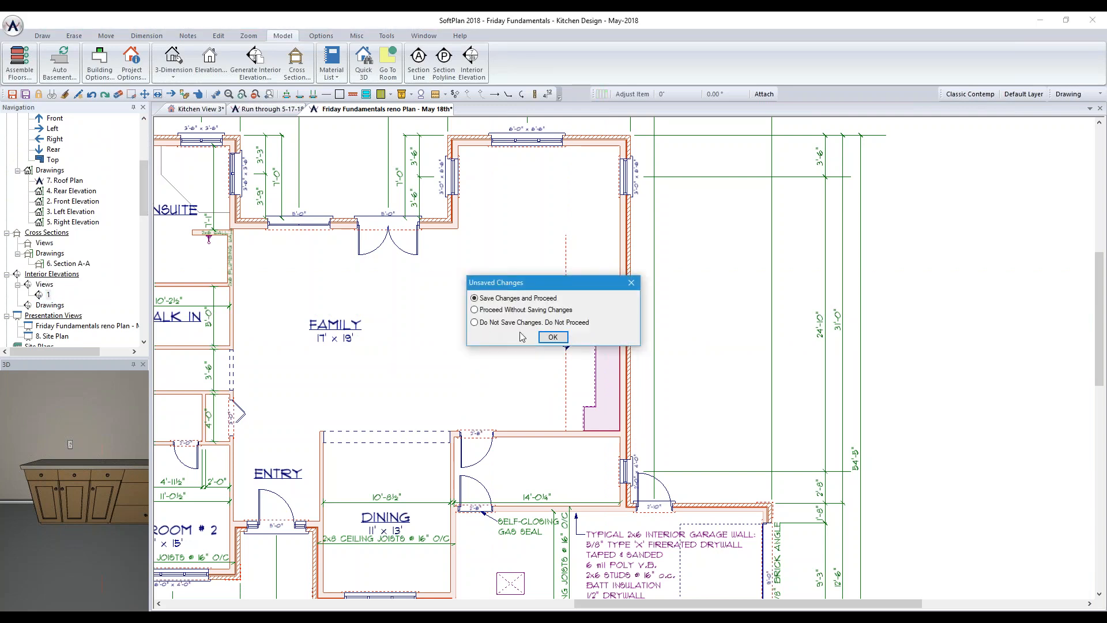
pyautogui.click(554, 337)
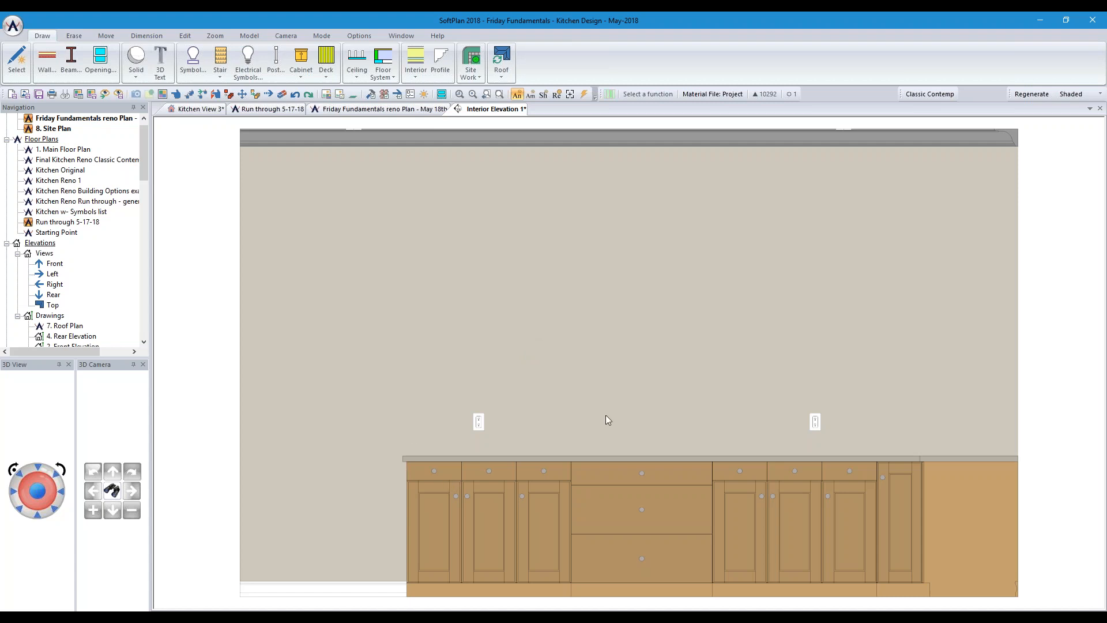
# Start a two-door wall cabinet in the elevation with a width of 43 inches and a depth of 24 inches
pyautogui.click(301, 62)
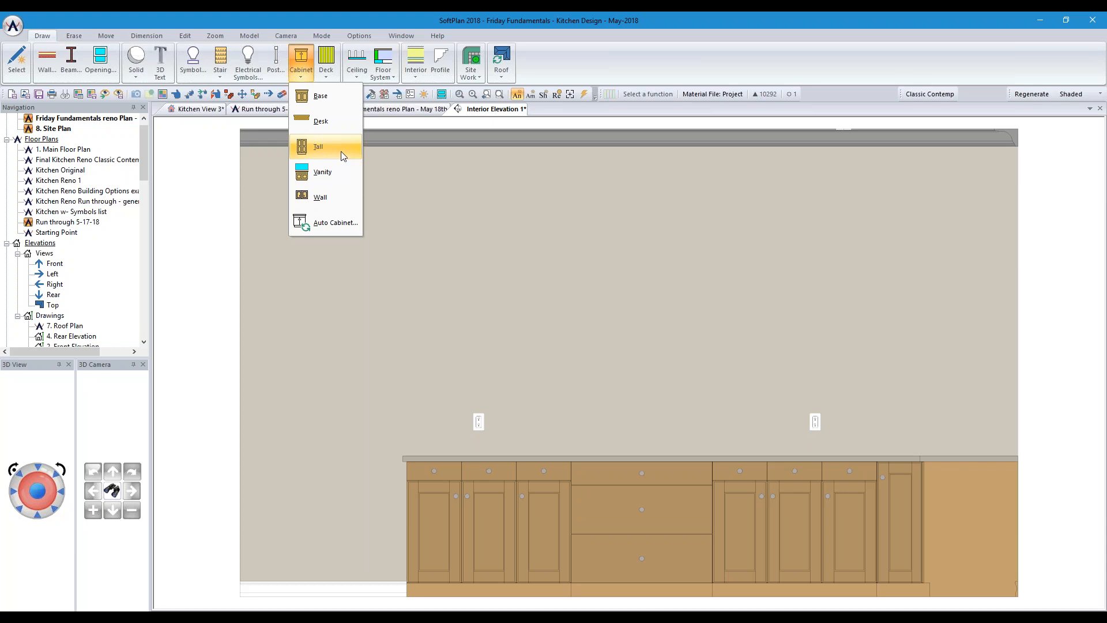
pyautogui.click(343, 196)
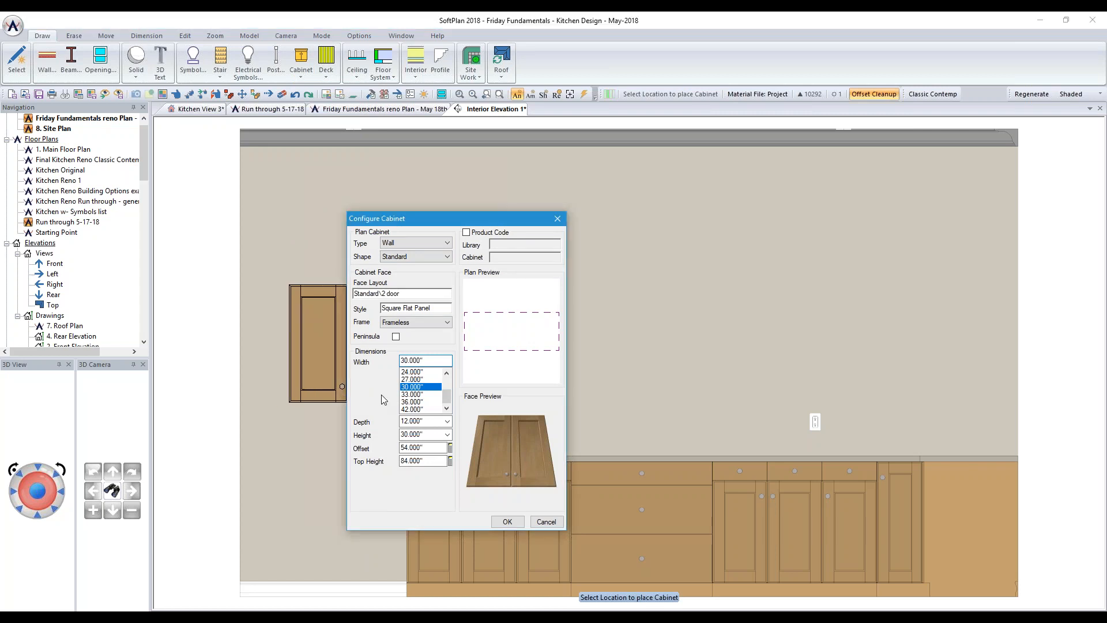
pyautogui.click(413, 409)
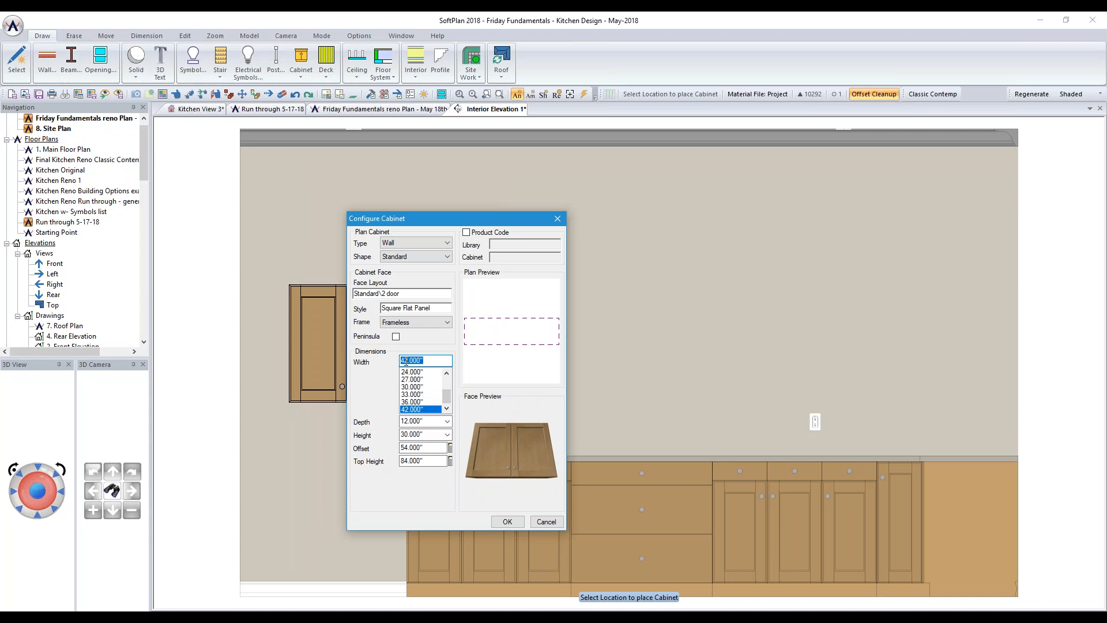
pyautogui.doubleClick(409, 361)
pyautogui.write('43')
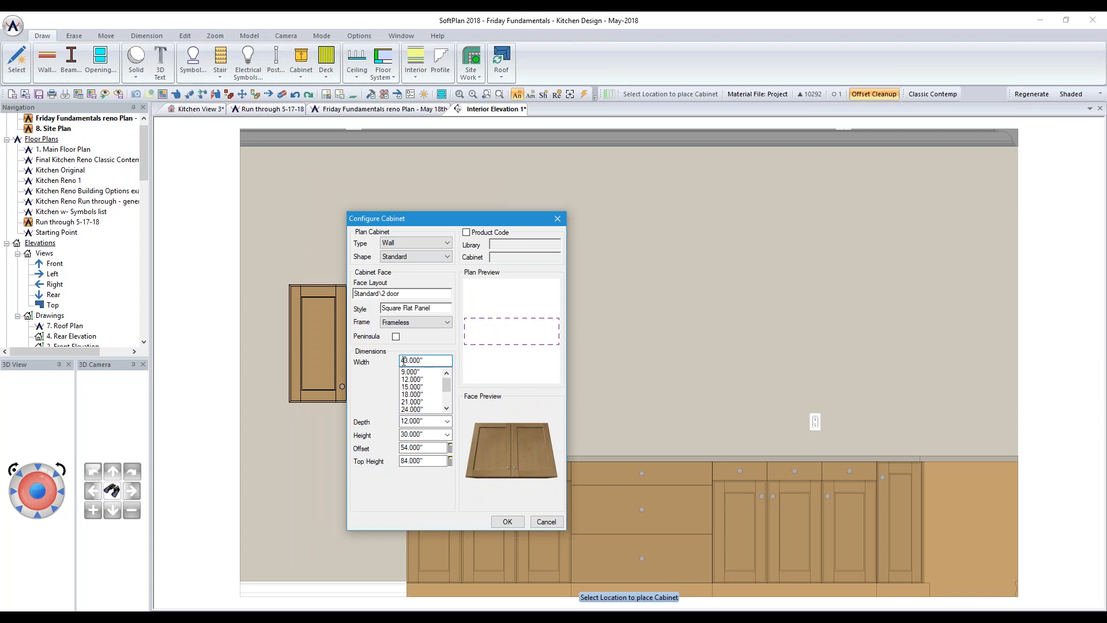
pyautogui.moveTo(447, 388); pyautogui.dragTo(449, 402)
pyautogui.click(448, 408)
pyautogui.click(446, 423)
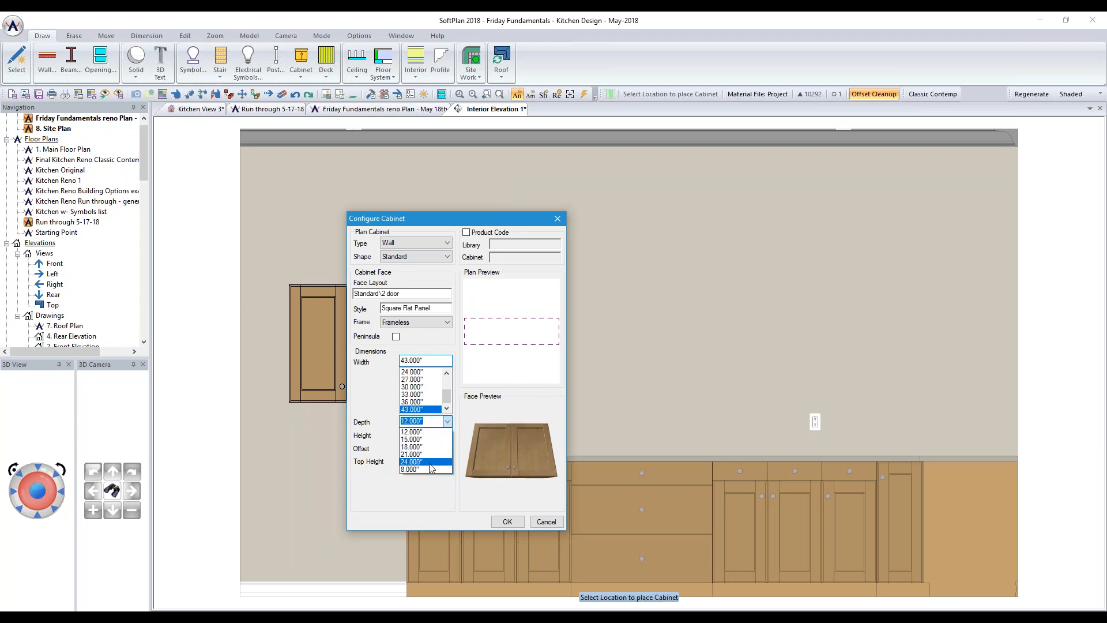
pyautogui.click(430, 461)
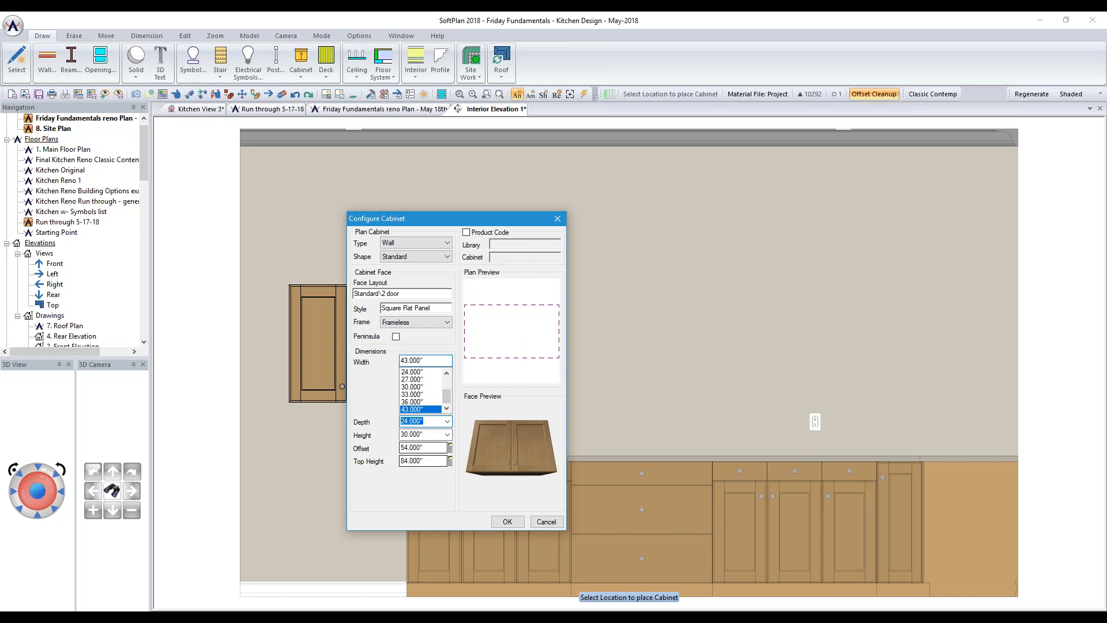
# Set the wall cabinet's height to 18 inches and top height to 102 inches, and place it over the open space beside the base cabinets
pyautogui.press('Tab')
pyautogui.write('18')
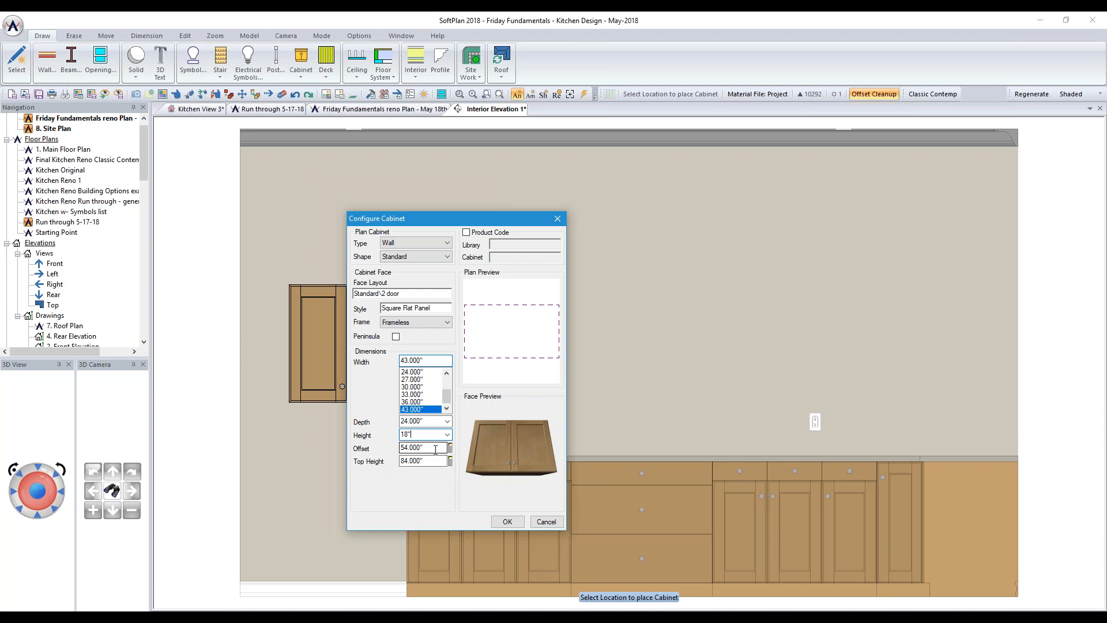
pyautogui.click(433, 461)
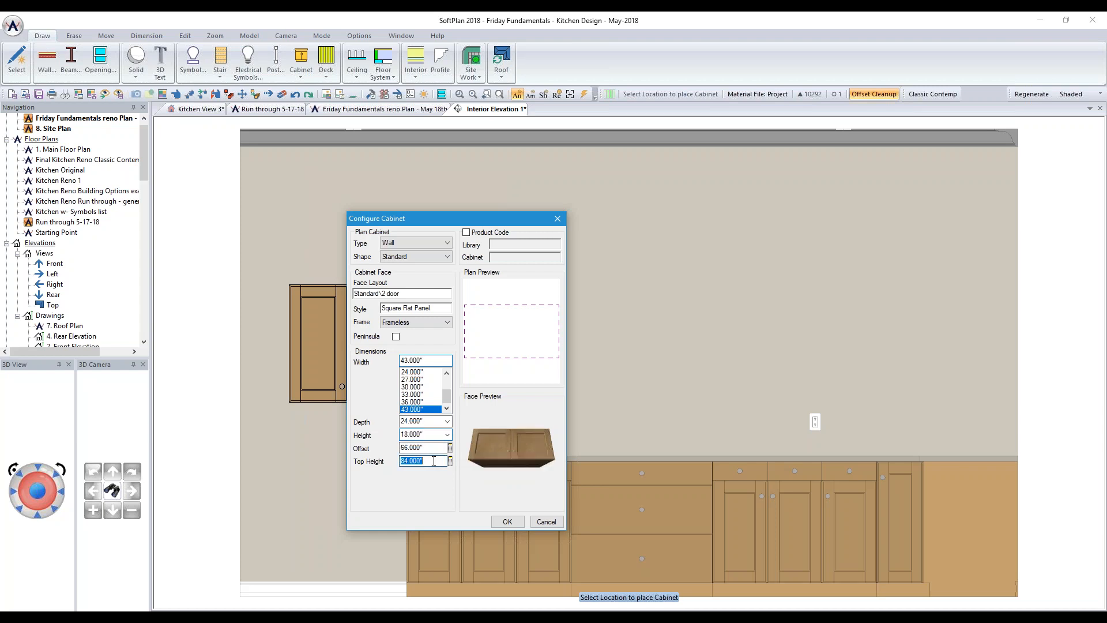
pyautogui.write('2')
pyautogui.press('Tab')
pyautogui.click(507, 522)
pyautogui.moveTo(430, 218); pyautogui.dragTo(616, 211)
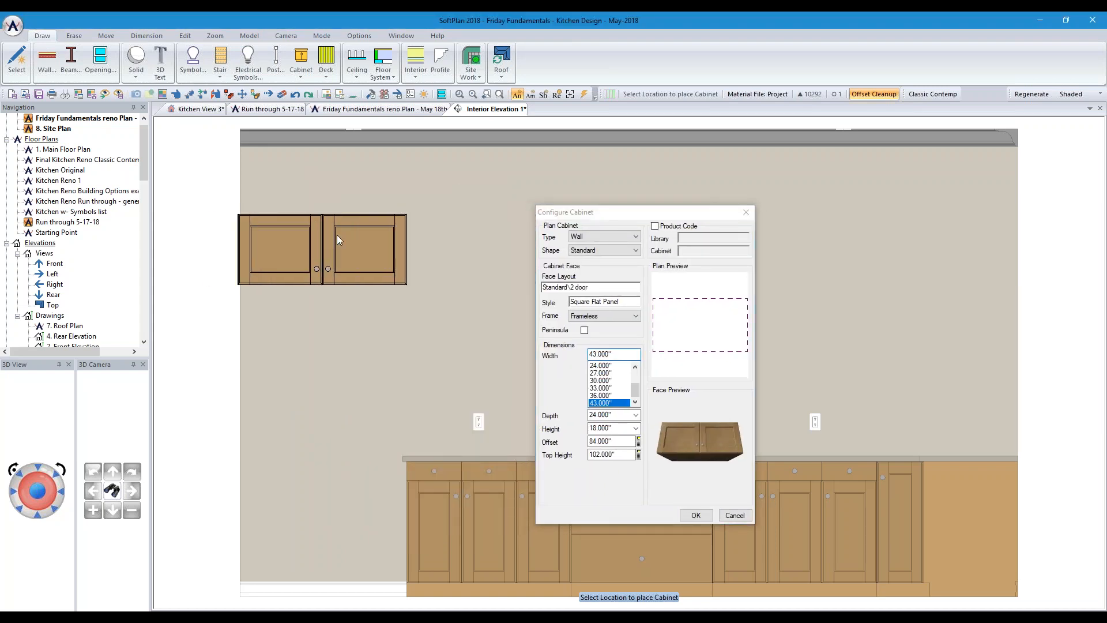
pyautogui.click(357, 236)
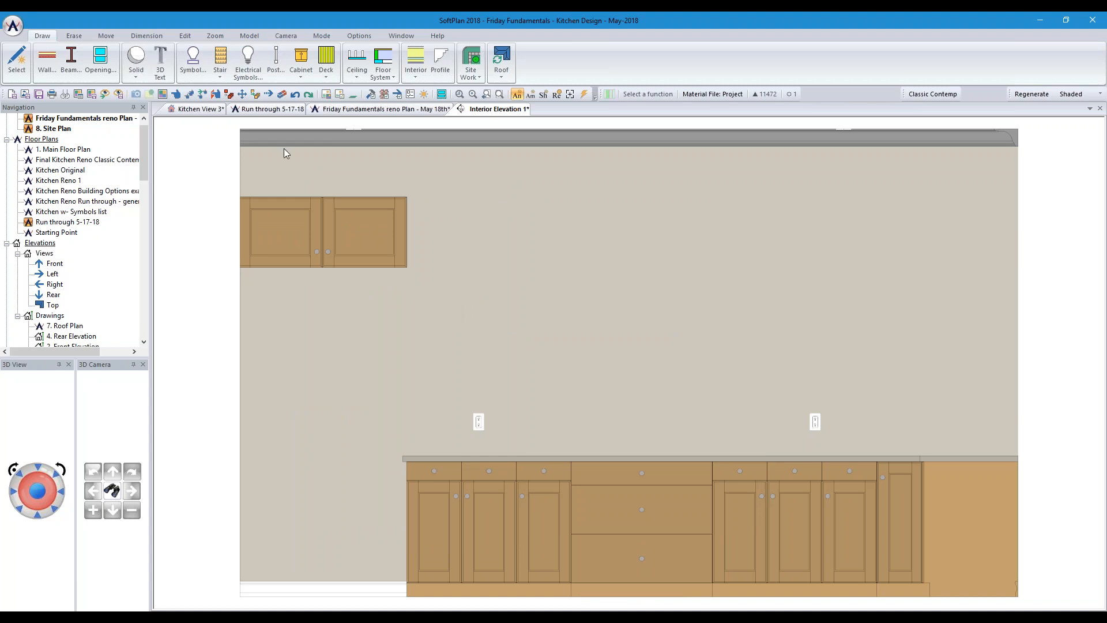
# Set the left countertop overhang to 0 inches on the 42-inch base cabinet at the run's free end in the reno plan
pyautogui.click(351, 110)
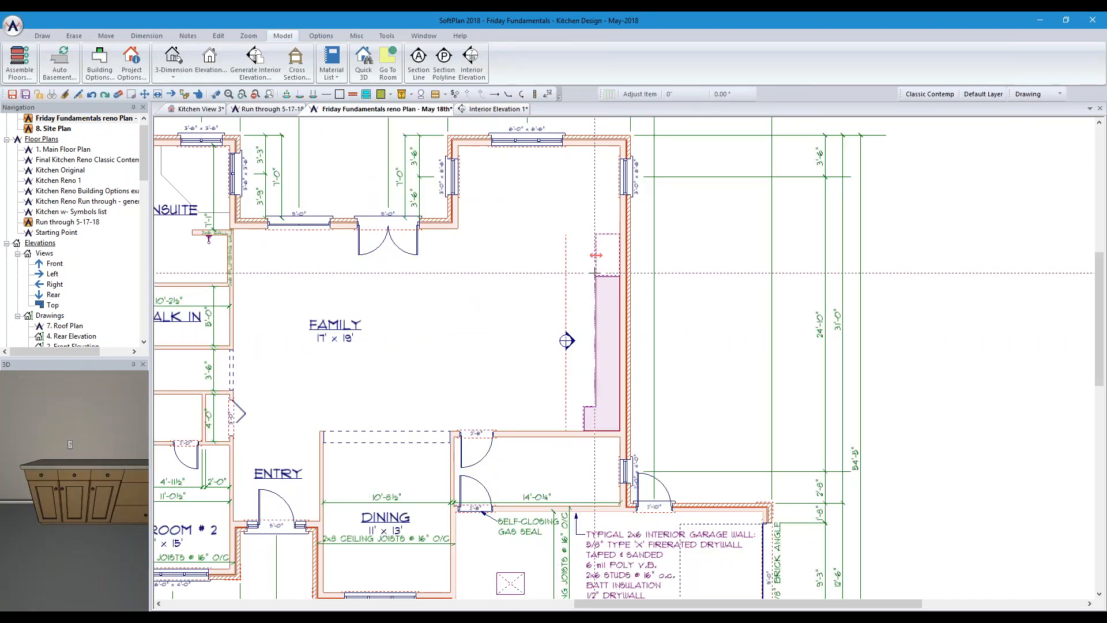
pyautogui.scroll(5, 594, 273)
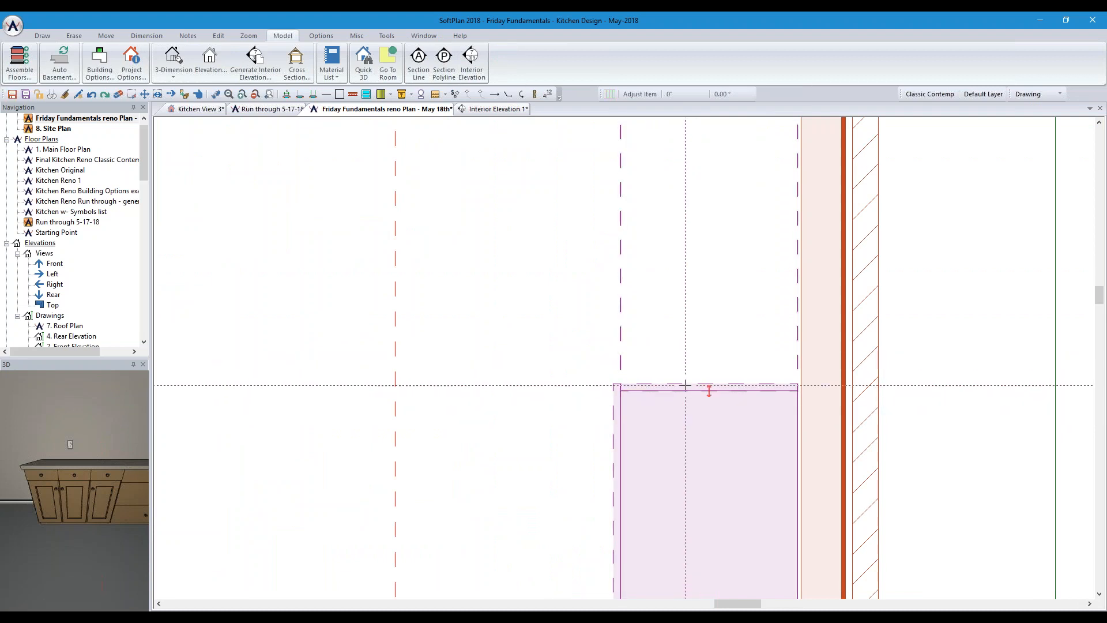
pyautogui.rightClick(677, 431)
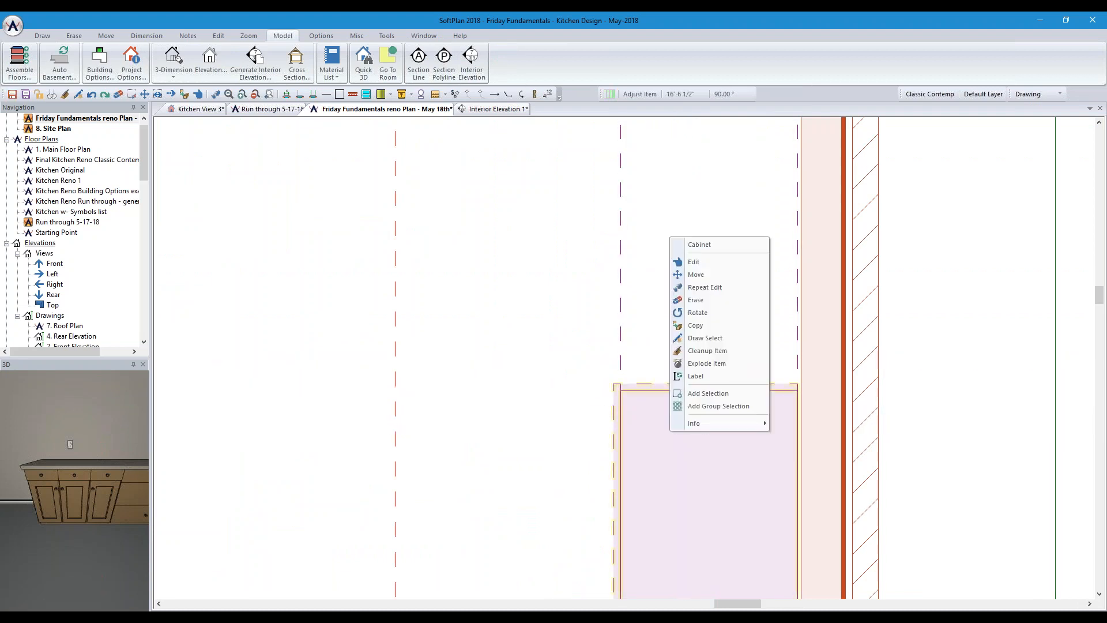
pyautogui.click(695, 263)
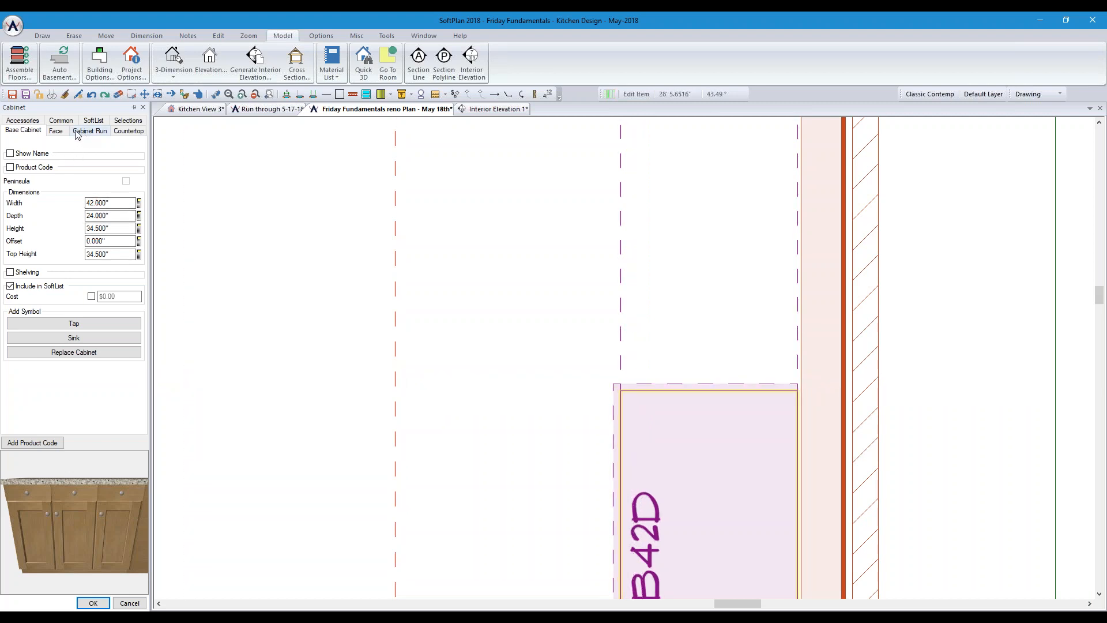
pyautogui.click(128, 131)
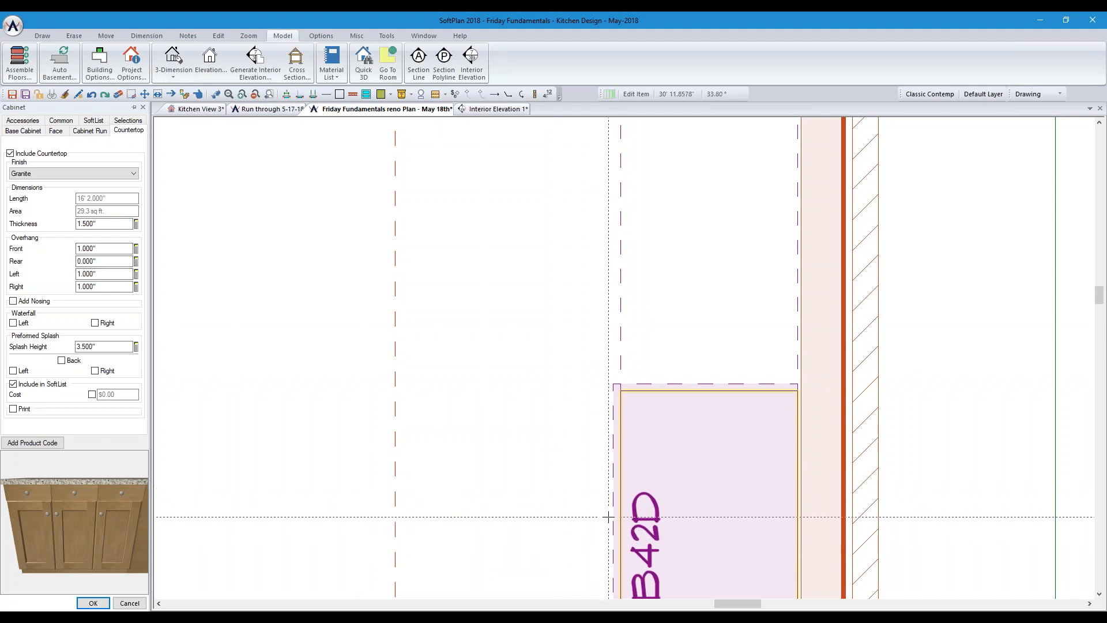
pyautogui.doubleClick(111, 274)
pyautogui.write('0')
pyautogui.click(119, 286)
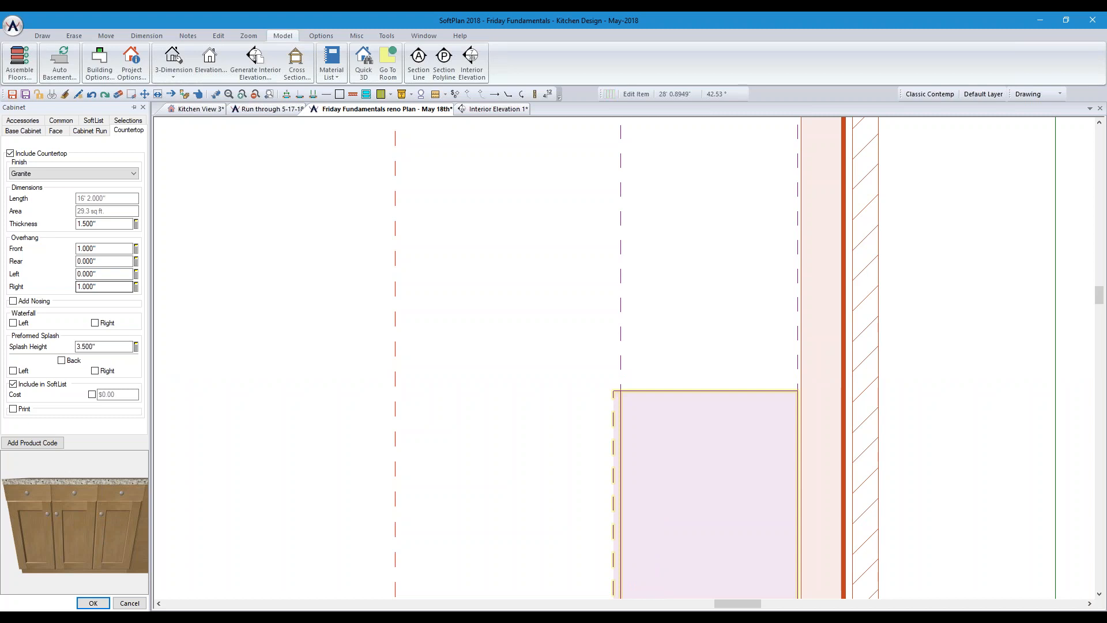
# Edit the two-door wall cabinet in interior elevation 1 and switch its face to a custom layout
pyautogui.click(487, 109)
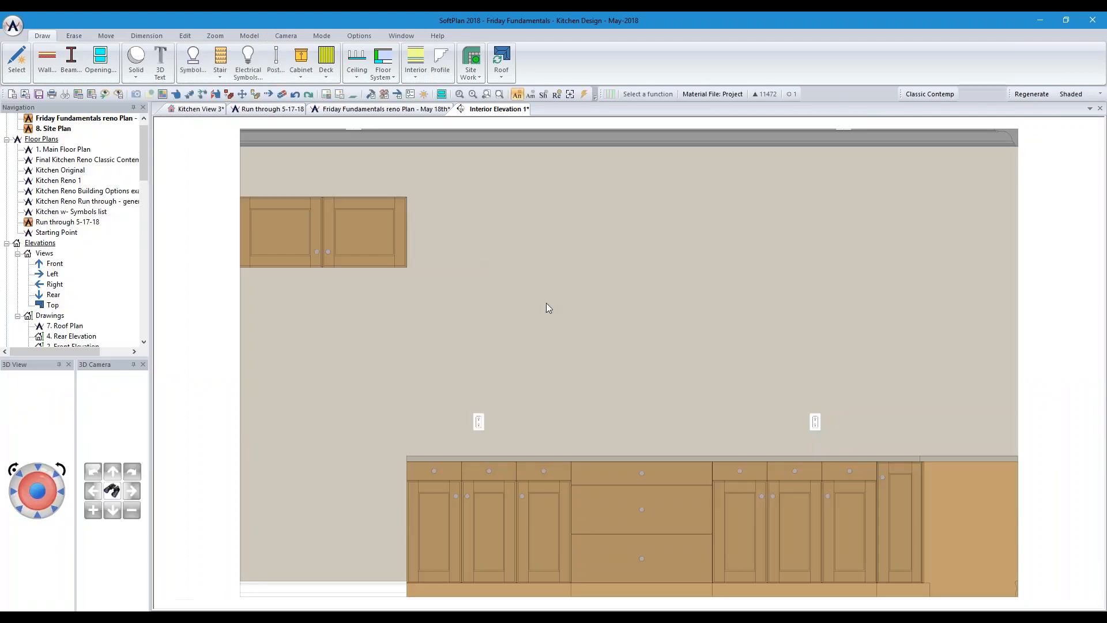
pyautogui.click(186, 95)
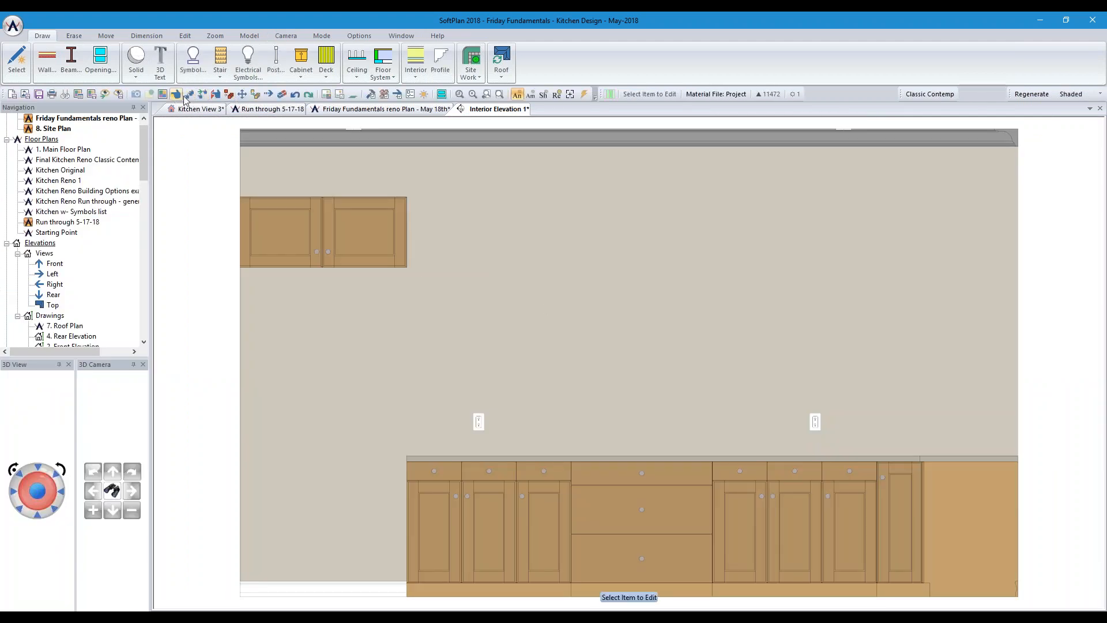
pyautogui.click(312, 255)
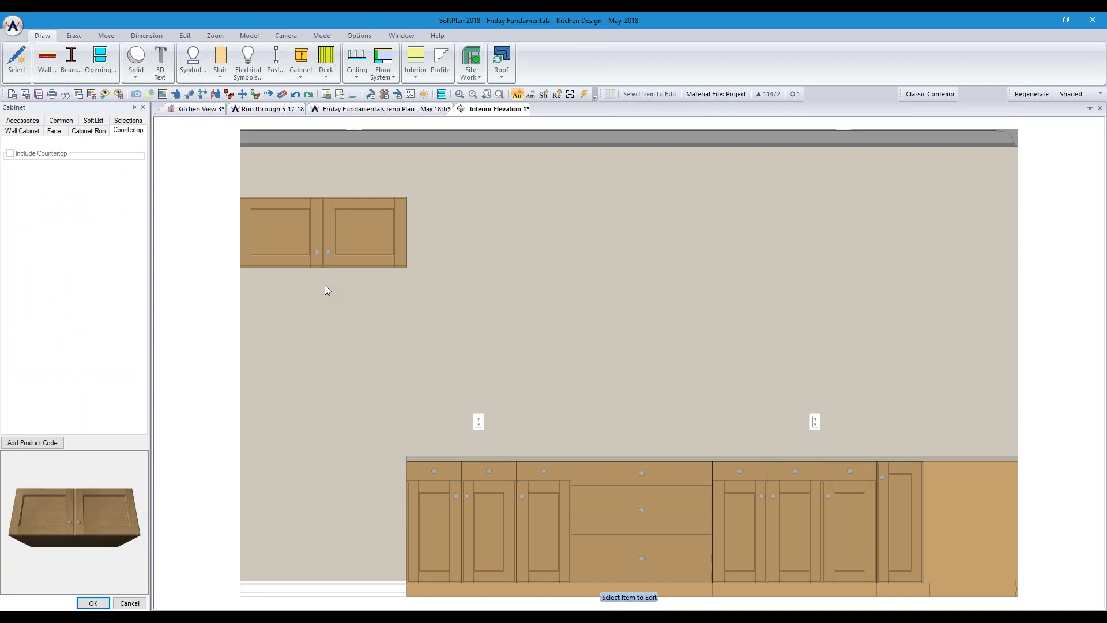
pyautogui.click(35, 134)
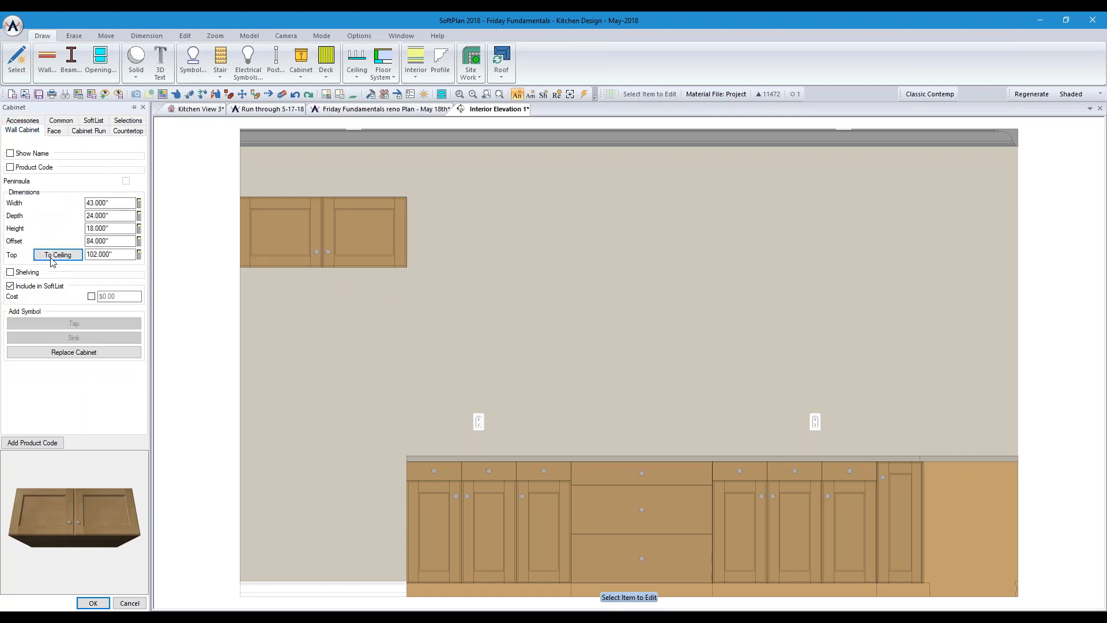
pyautogui.click(55, 132)
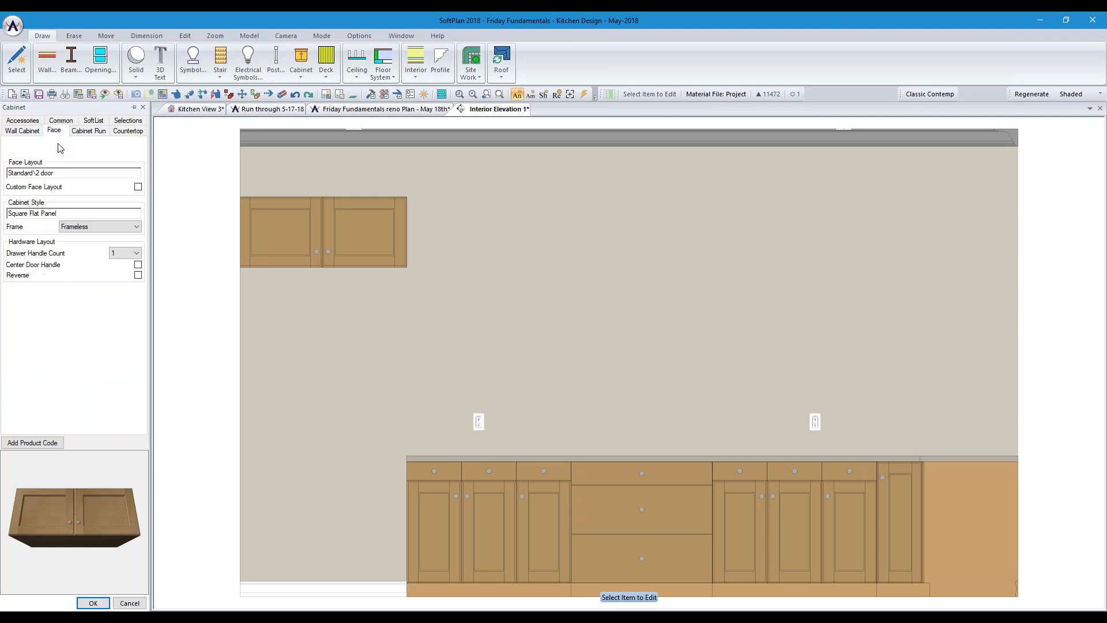
pyautogui.click(64, 174)
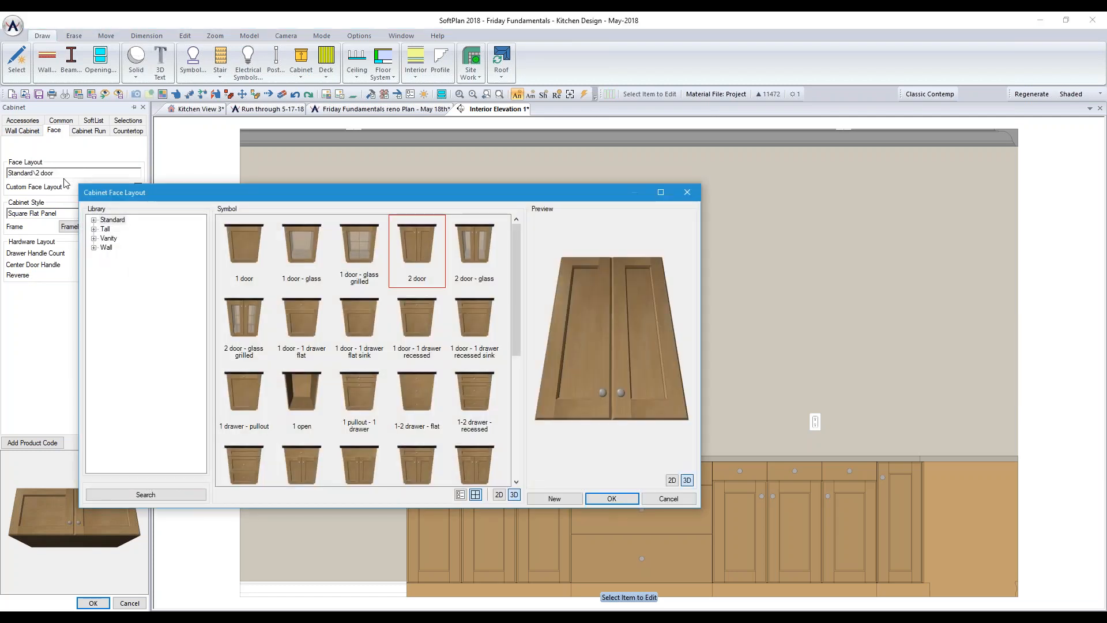
pyautogui.click(612, 498)
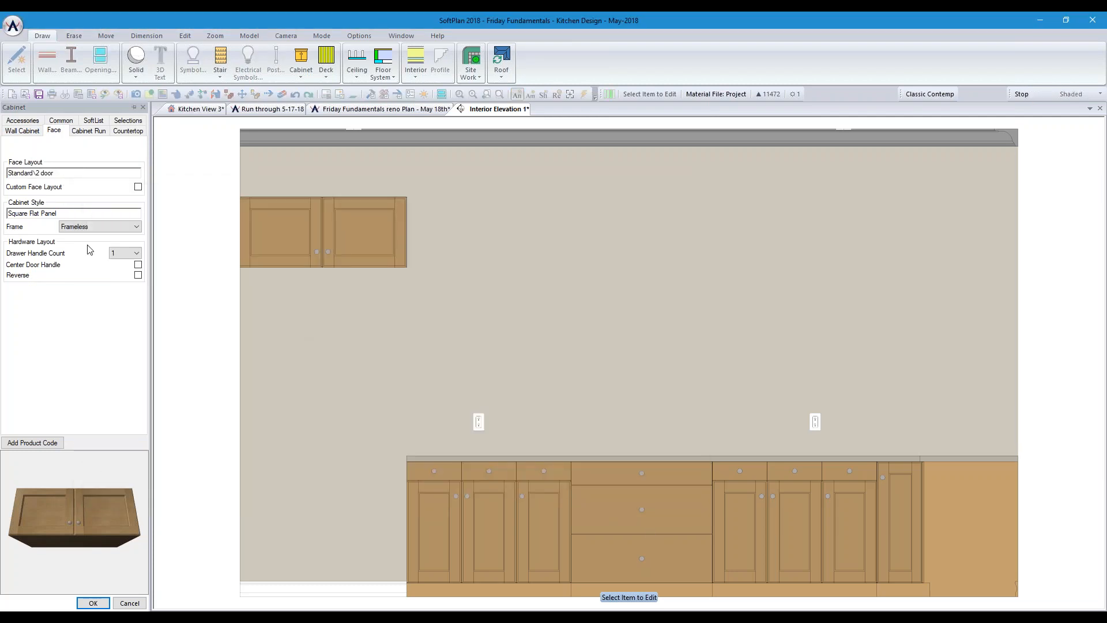
pyautogui.click(138, 187)
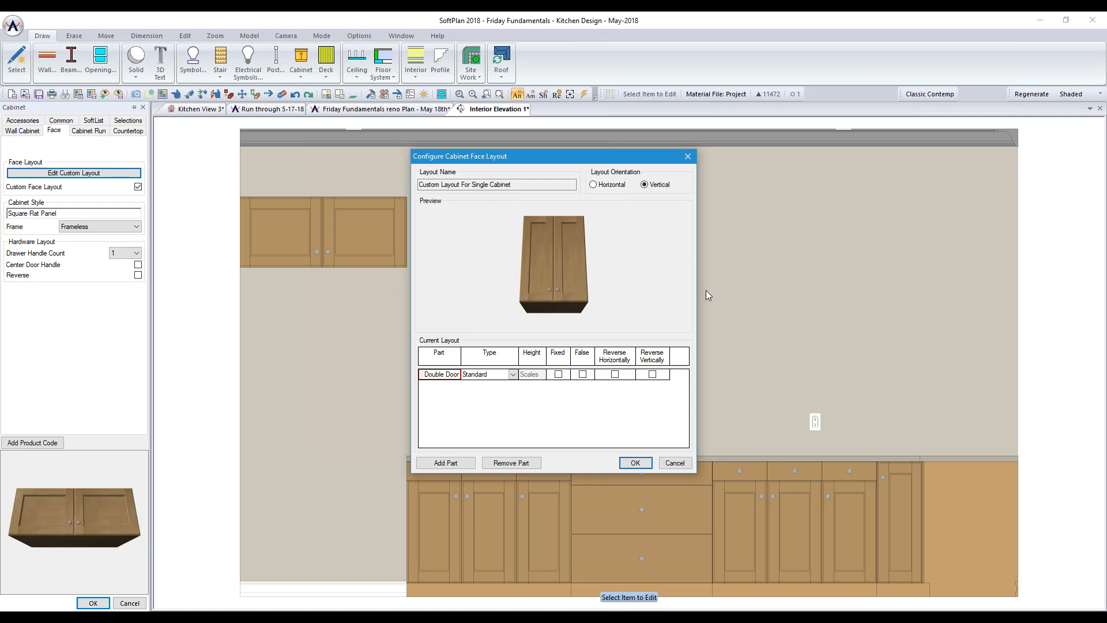
# Add an Open Cabinet part to the custom face layout and move it below the Double Door part
pyautogui.click(440, 462)
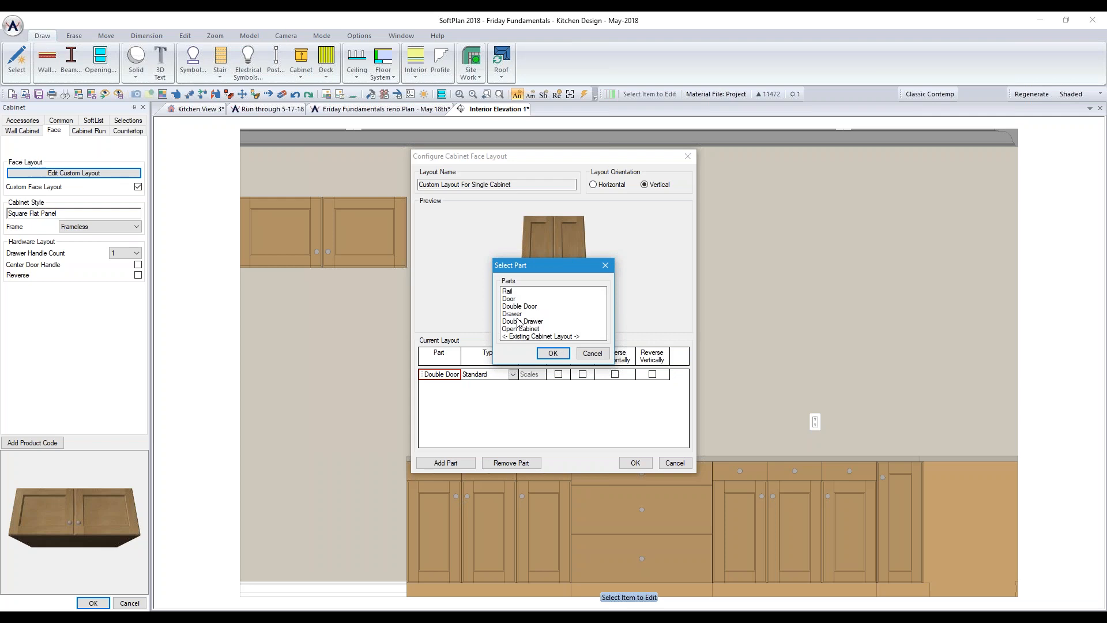
pyautogui.click(529, 329)
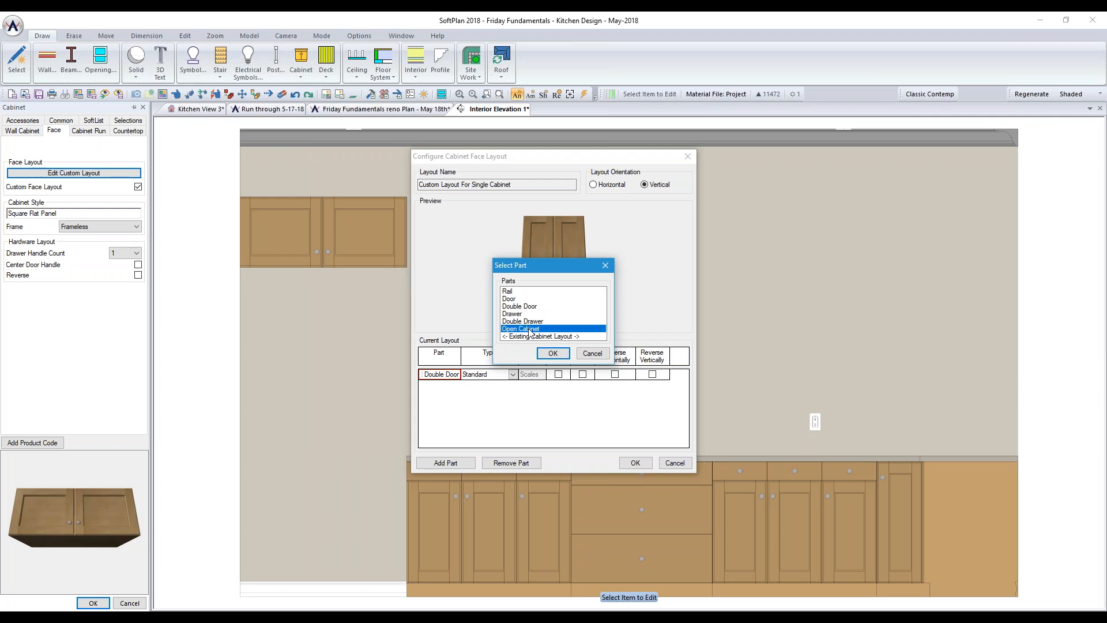
pyautogui.click(552, 354)
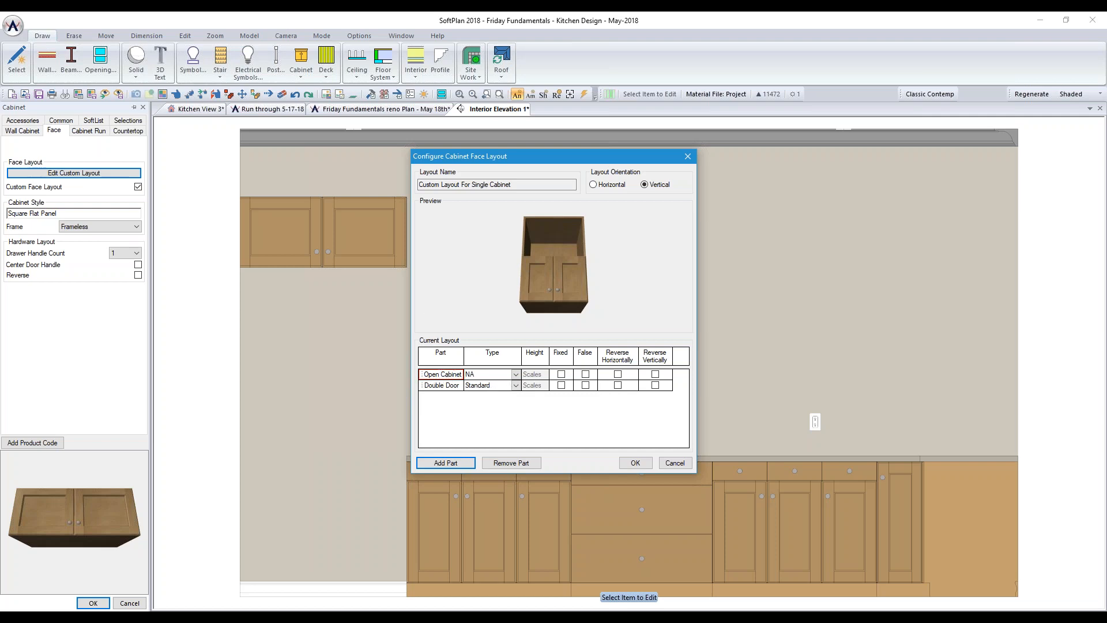
pyautogui.click(426, 376)
pyautogui.moveTo(426, 376); pyautogui.dragTo(425, 390)
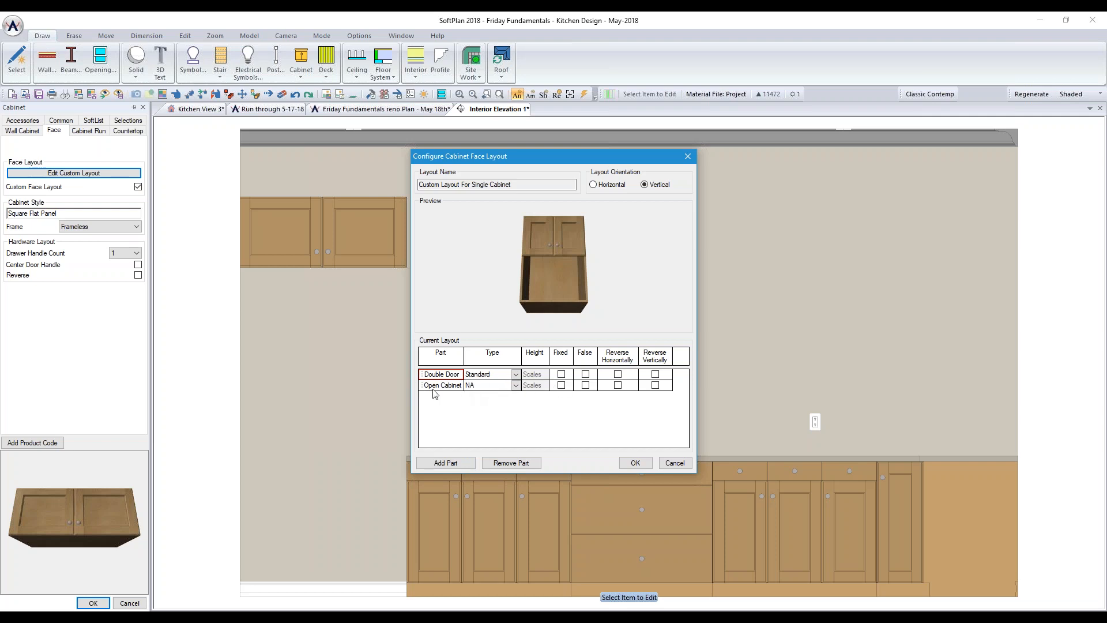
# Fix the Open Cabinet part's height at 80.5 inches and apply the custom face layout
pyautogui.click(562, 386)
pyautogui.click(537, 386)
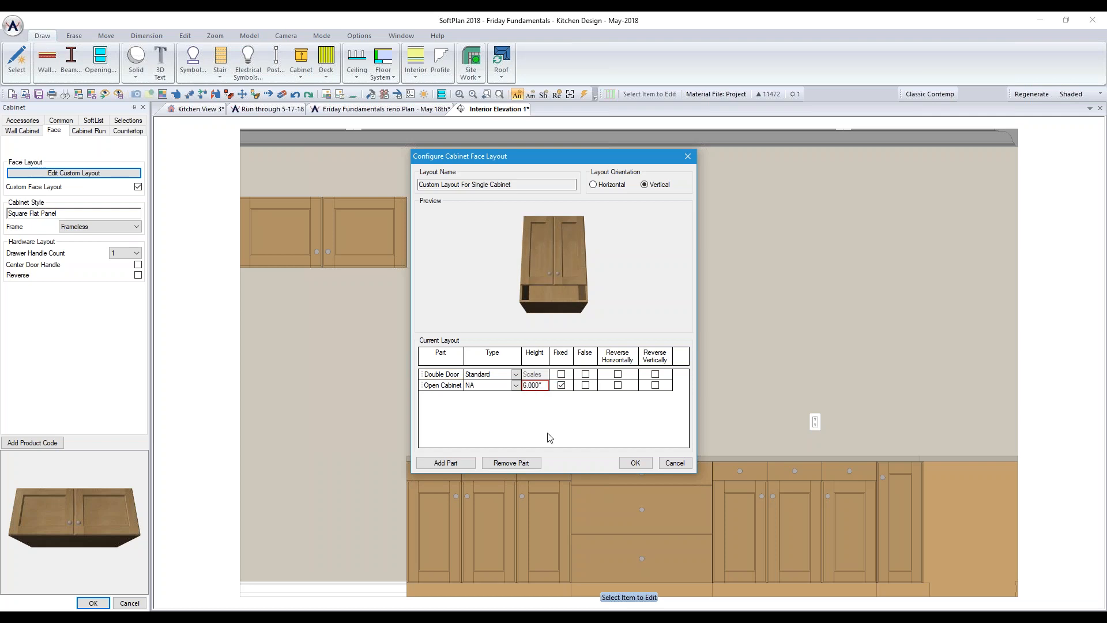
pyautogui.write('80.5')
pyautogui.press('Return')
pyautogui.click(632, 463)
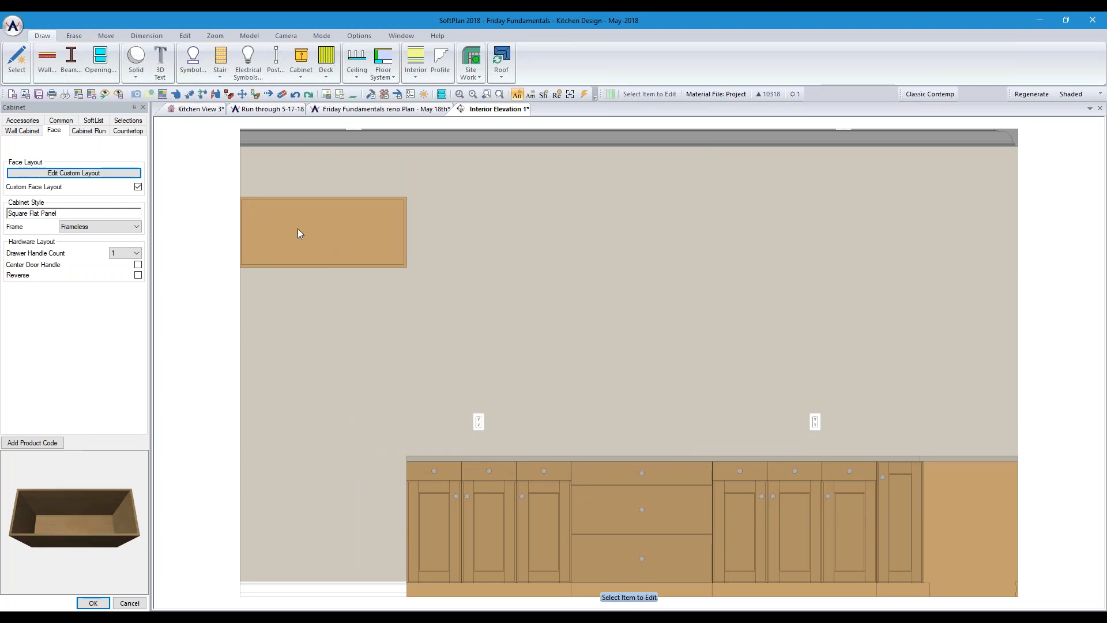
# Reopen the wall cabinet for editing, set its height to 102 inches, and check it in Kitchen View 3
pyautogui.click(184, 95)
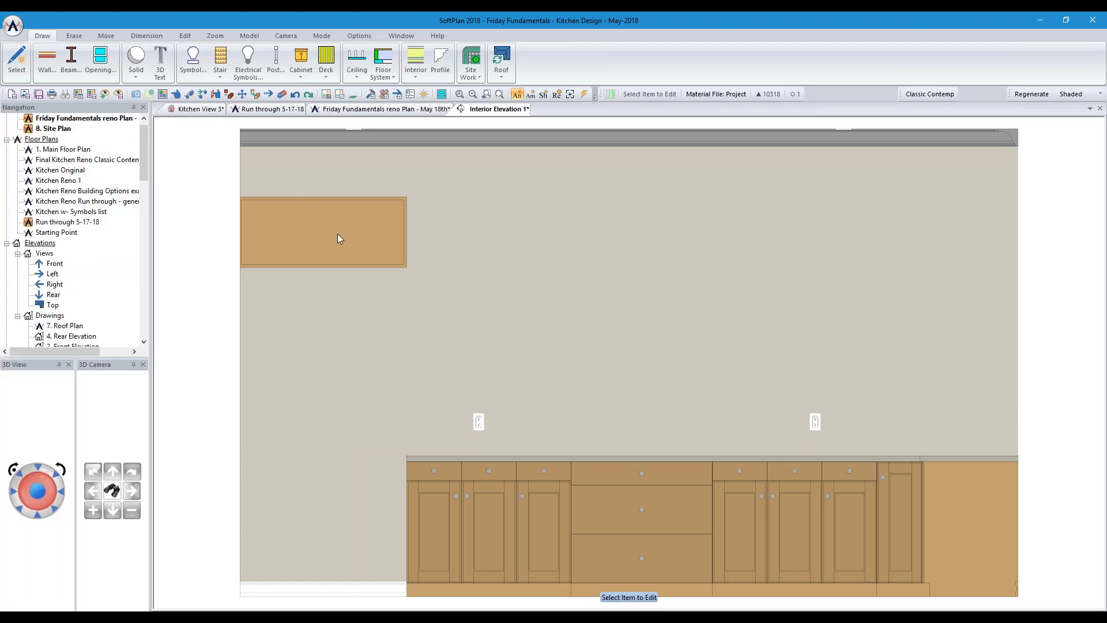
pyautogui.click(299, 232)
pyautogui.click(81, 174)
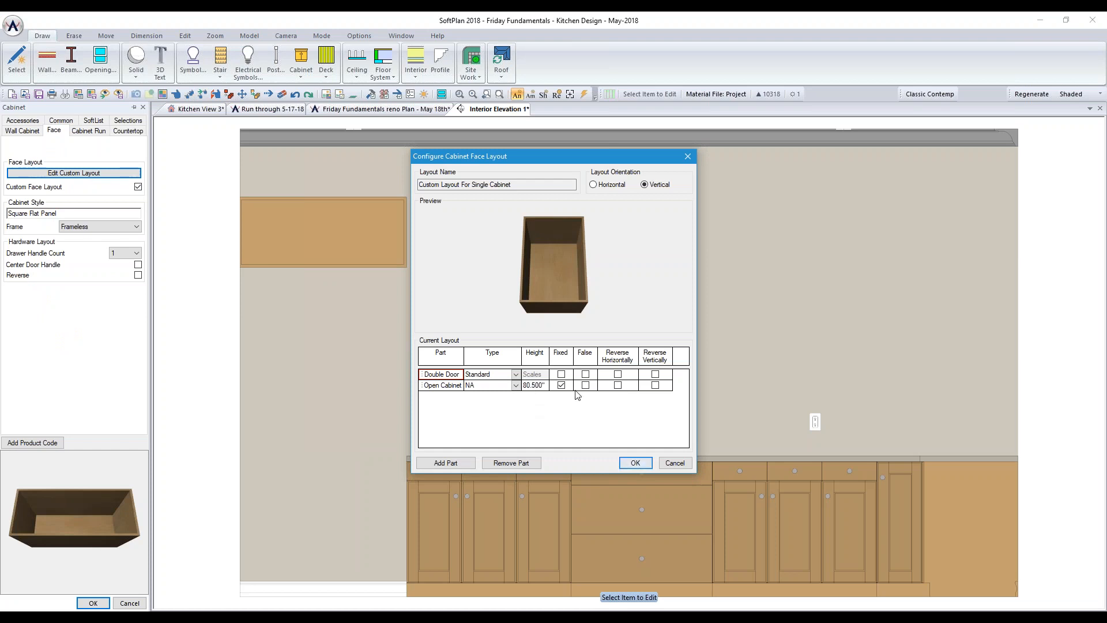
pyautogui.click(635, 462)
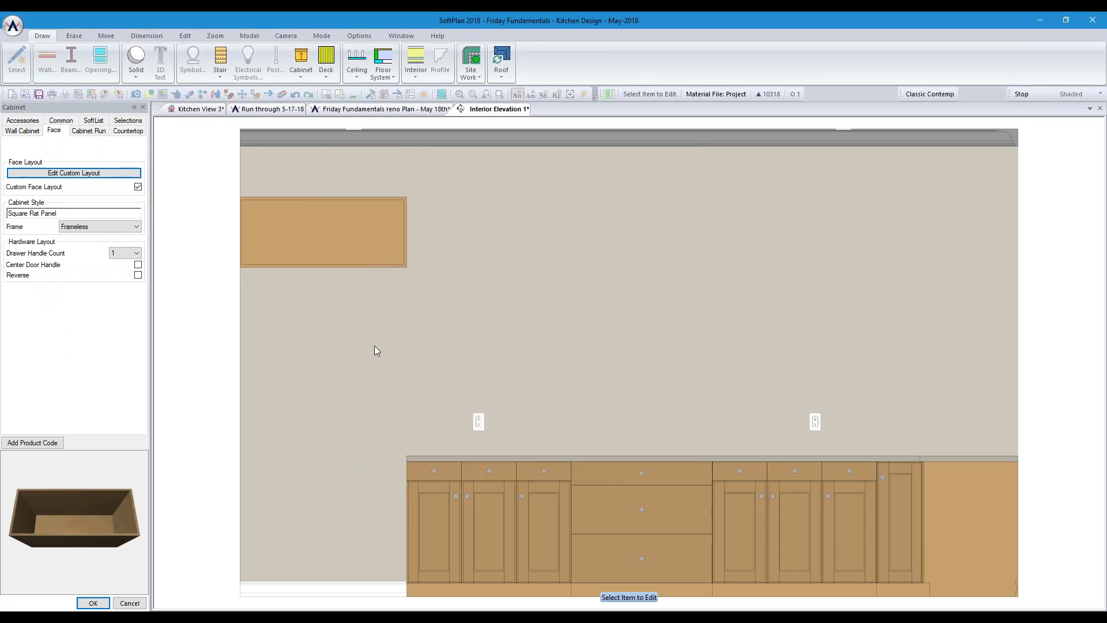
pyautogui.click(21, 131)
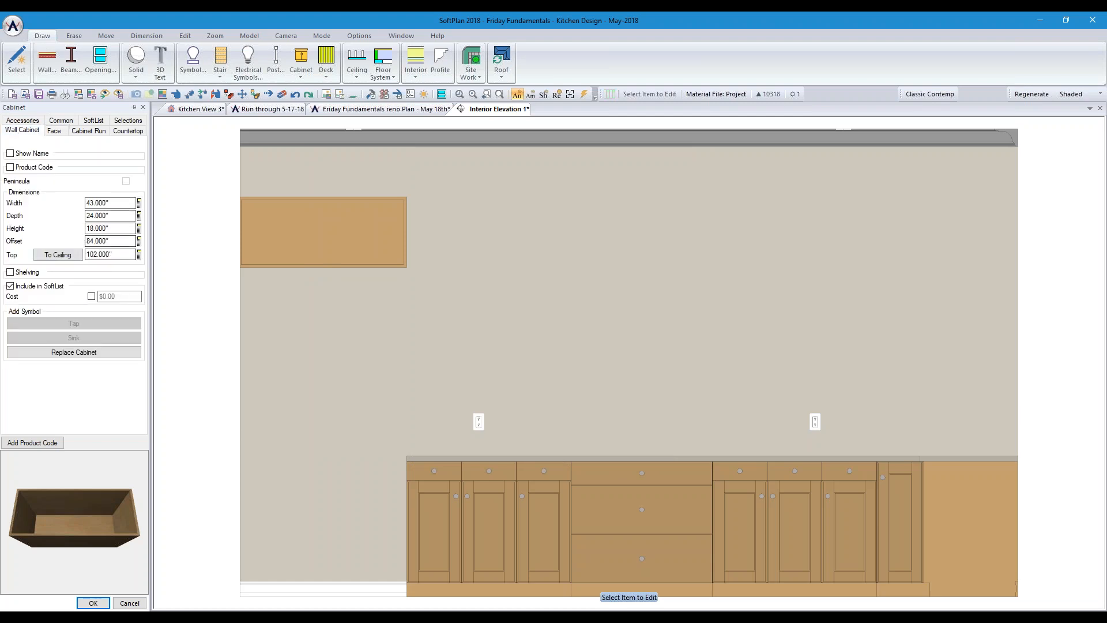
pyautogui.doubleClick(111, 227)
pyautogui.write('102')
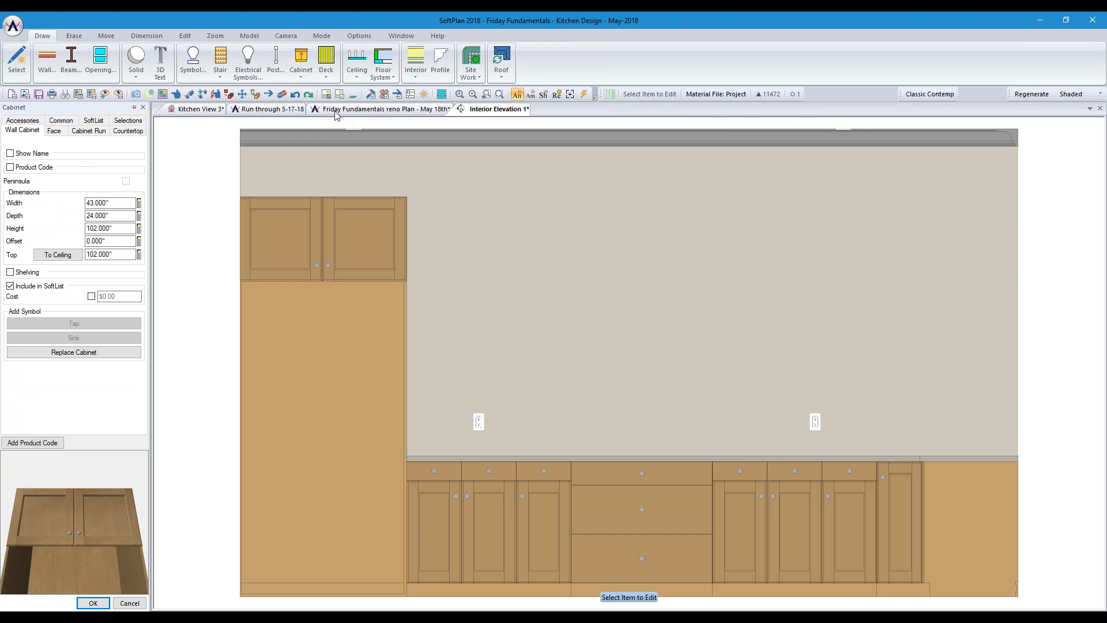
pyautogui.click(190, 109)
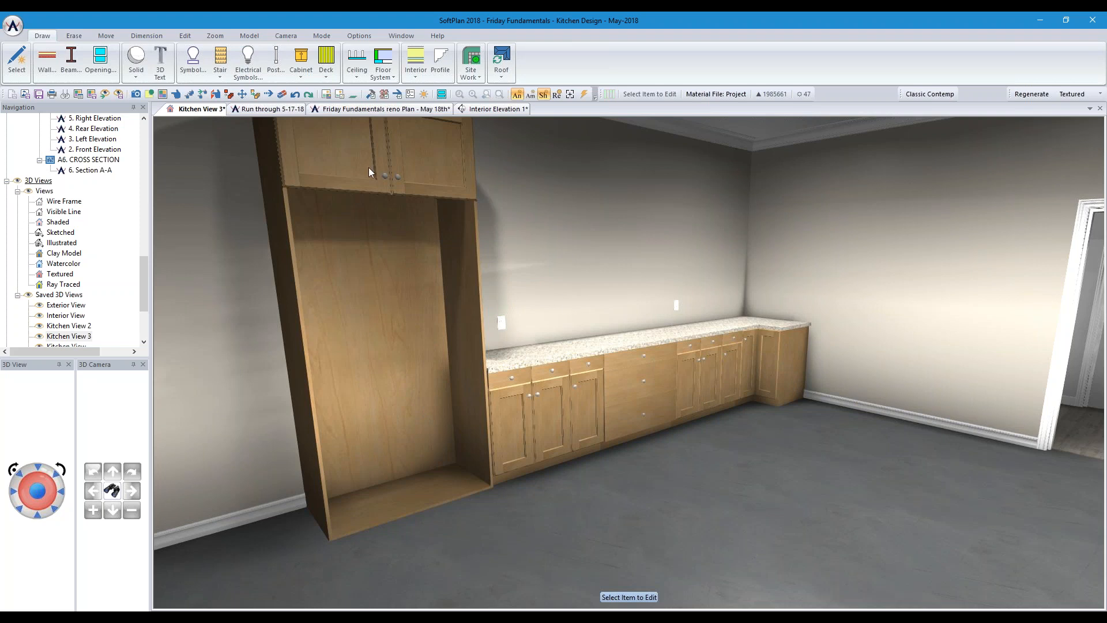
# Start a new standard base cabinet in the Friday Fundamentals reno plan with the 2-1 drawer - flat face layout
pyautogui.click(349, 110)
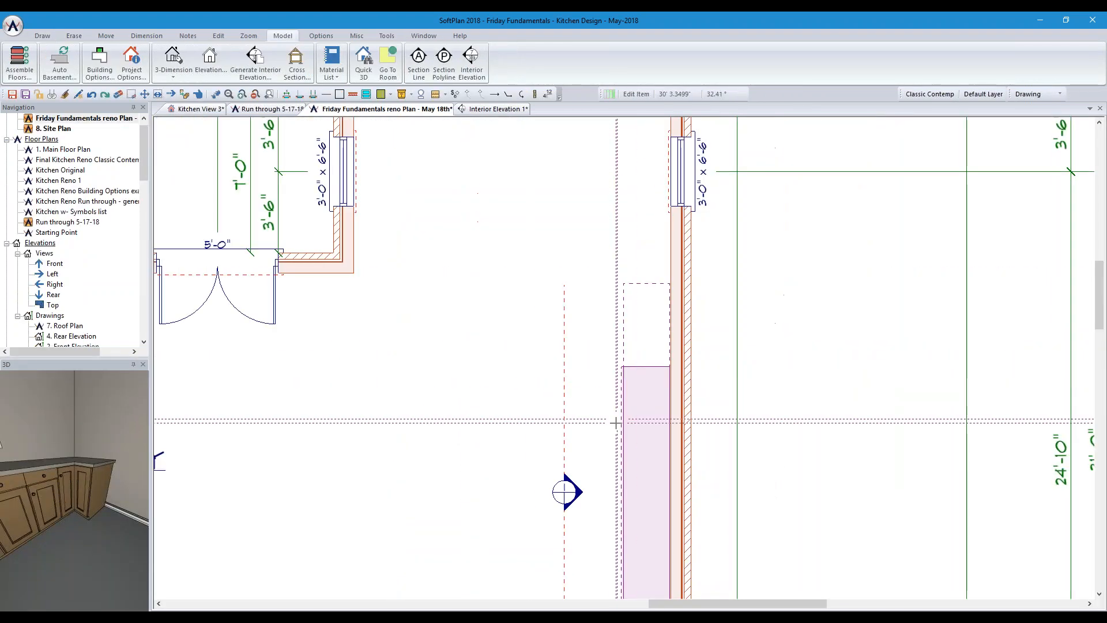
pyautogui.scroll(-3, 592, 438)
pyautogui.scroll(5, 597, 425)
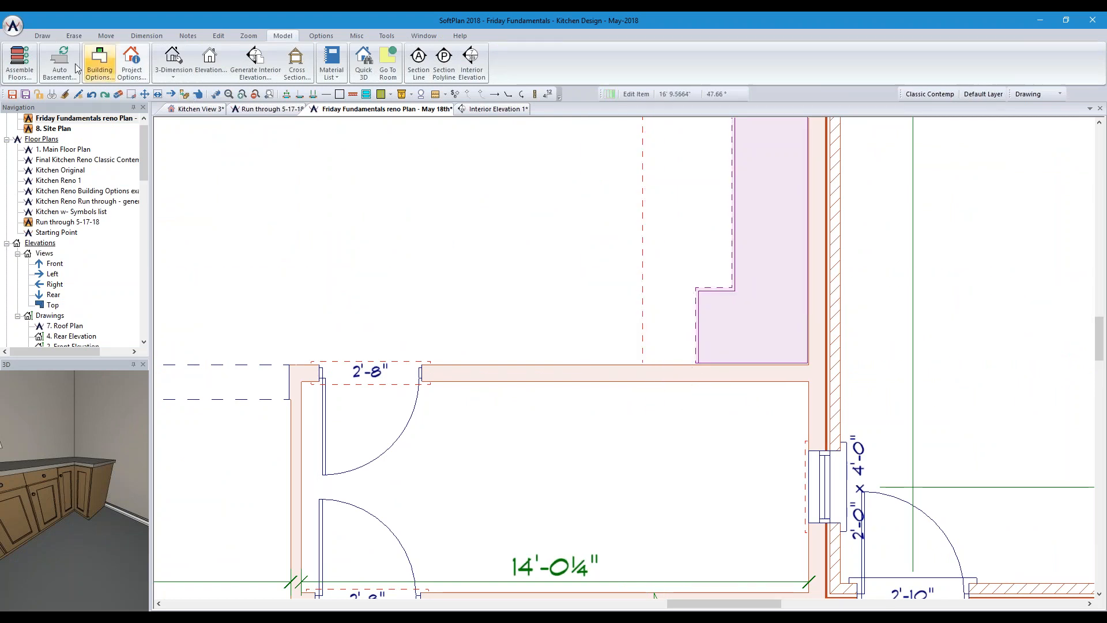
pyautogui.click(42, 36)
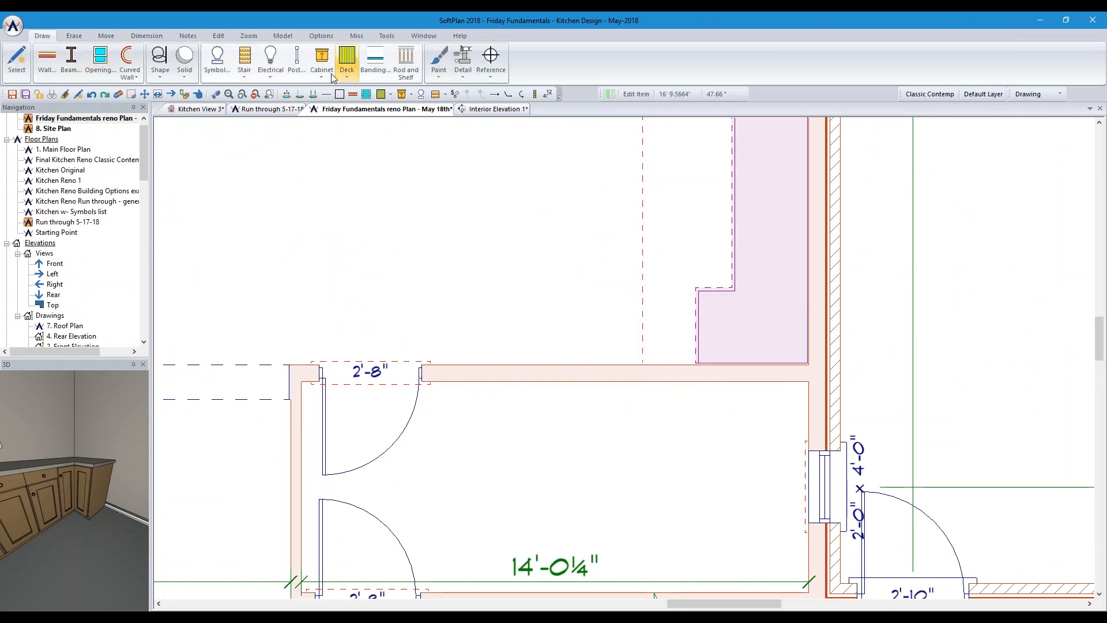
pyautogui.click(322, 61)
pyautogui.click(337, 117)
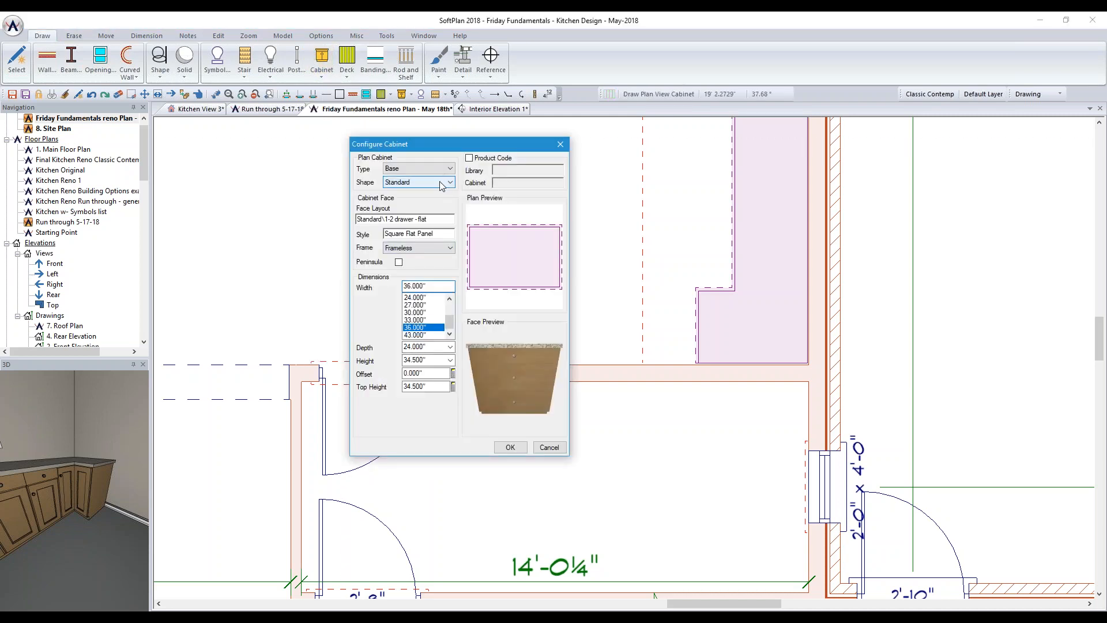
pyautogui.click(423, 222)
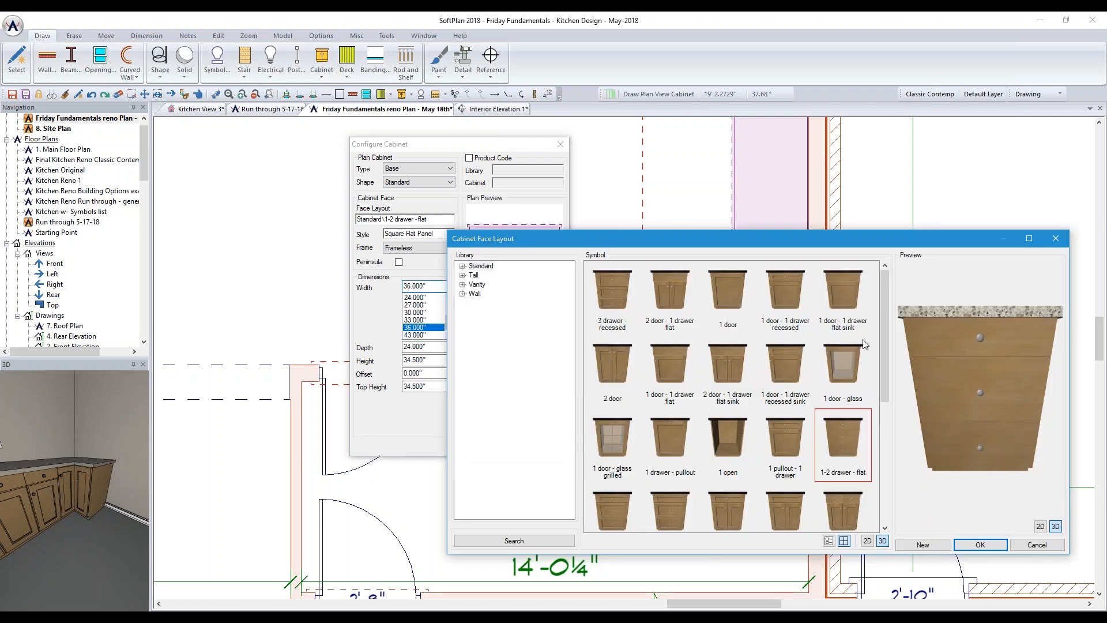
pyautogui.moveTo(887, 351); pyautogui.dragTo(887, 458)
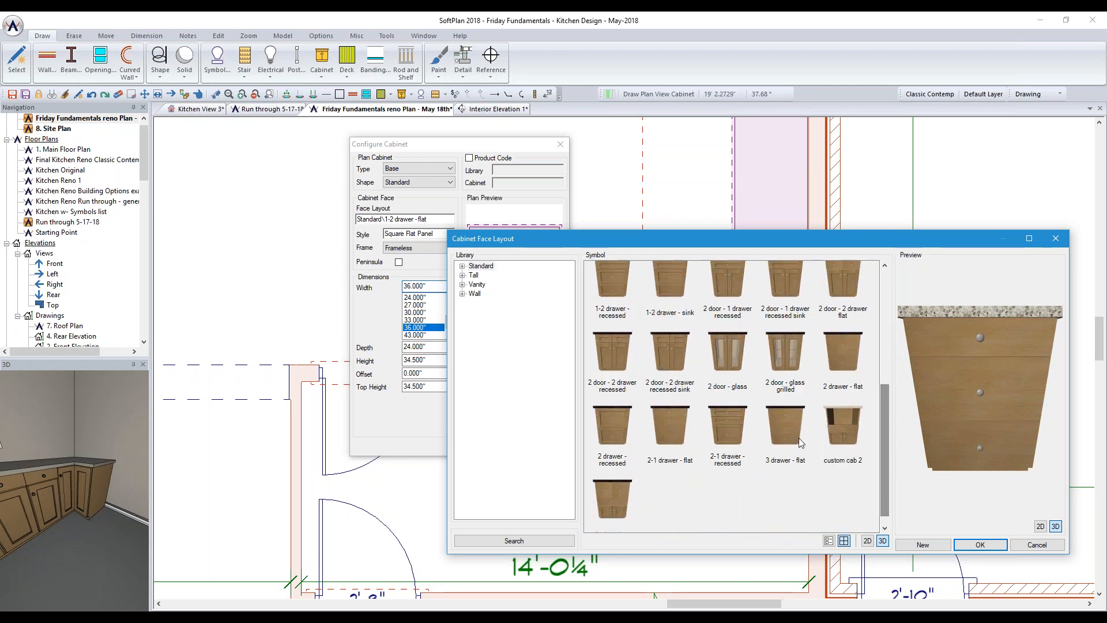
pyautogui.click(678, 437)
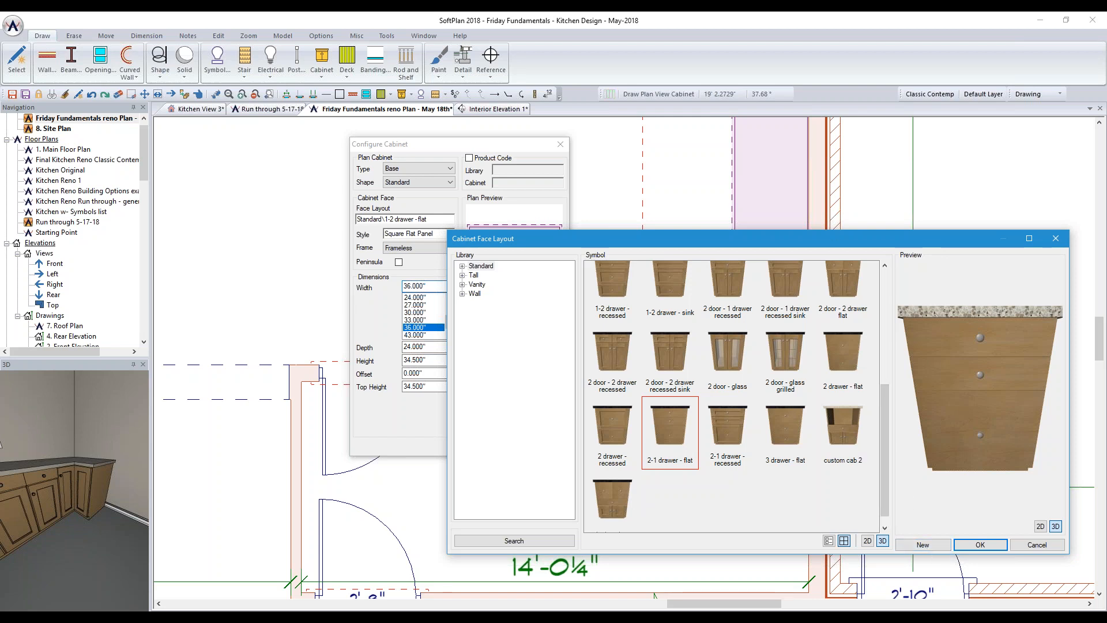
pyautogui.moveTo(831, 239); pyautogui.dragTo(729, 243)
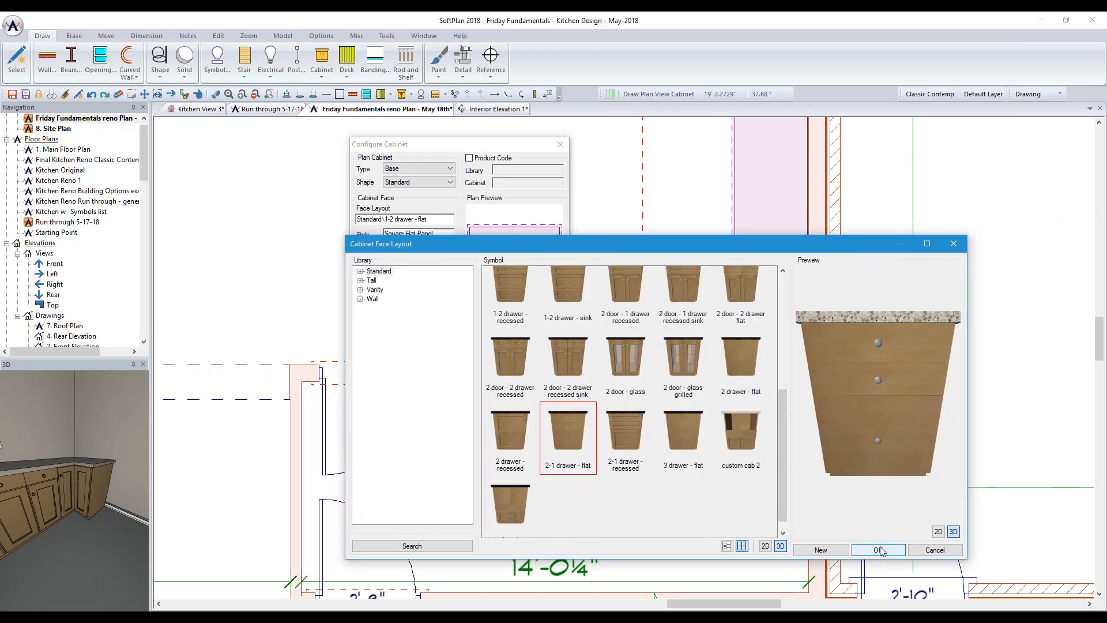
pyautogui.click(878, 549)
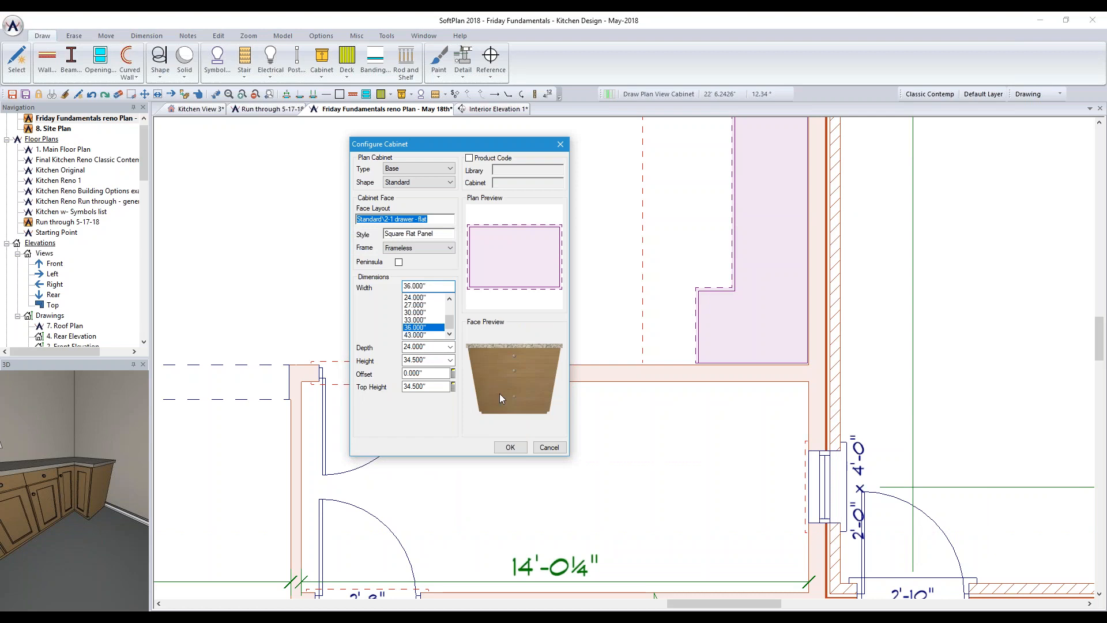
# Set the base cabinet's width to 18 inches, choose the 1-2 drawer - flat face layout, and place it at the end of the lower run
pyautogui.click(449, 299)
pyautogui.click(450, 298)
pyautogui.click(449, 299)
pyautogui.click(417, 304)
pyautogui.click(534, 380)
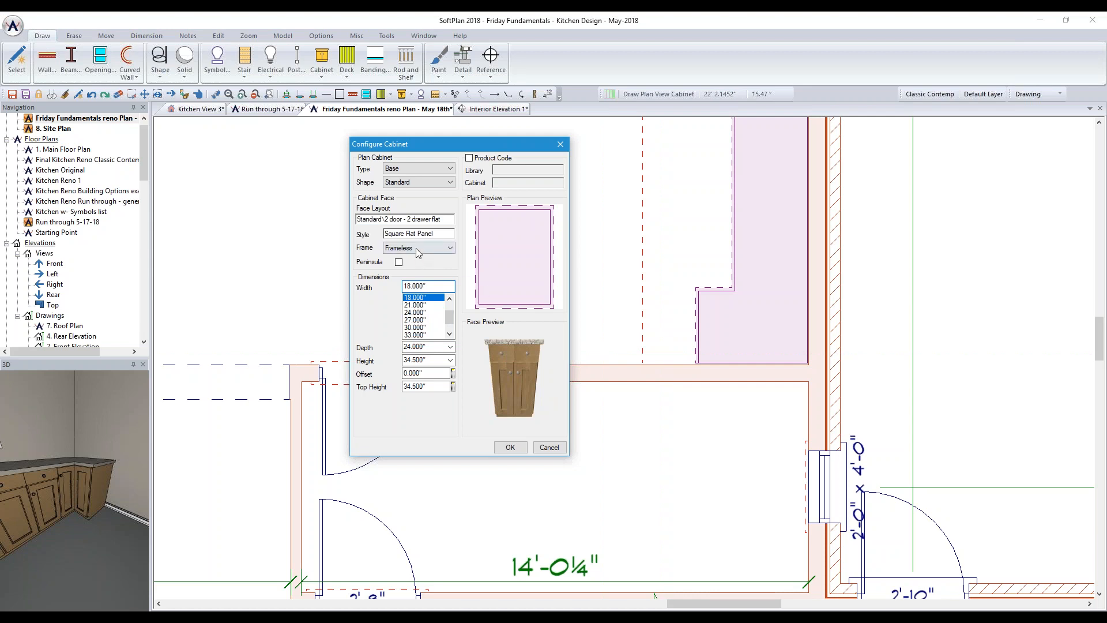
pyautogui.click(423, 220)
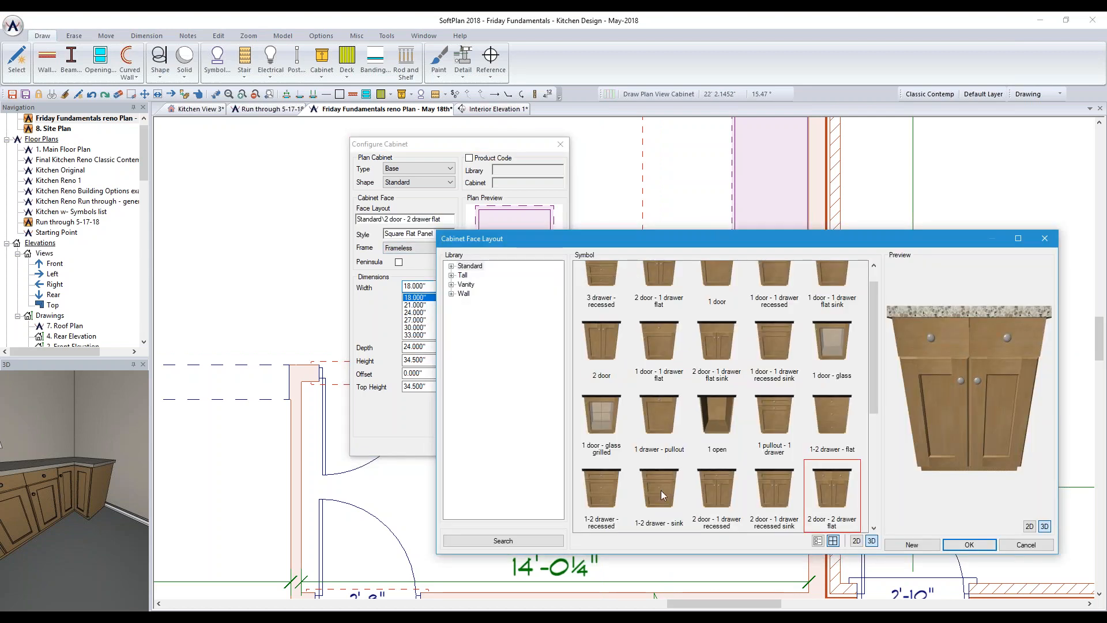
pyautogui.click(828, 430)
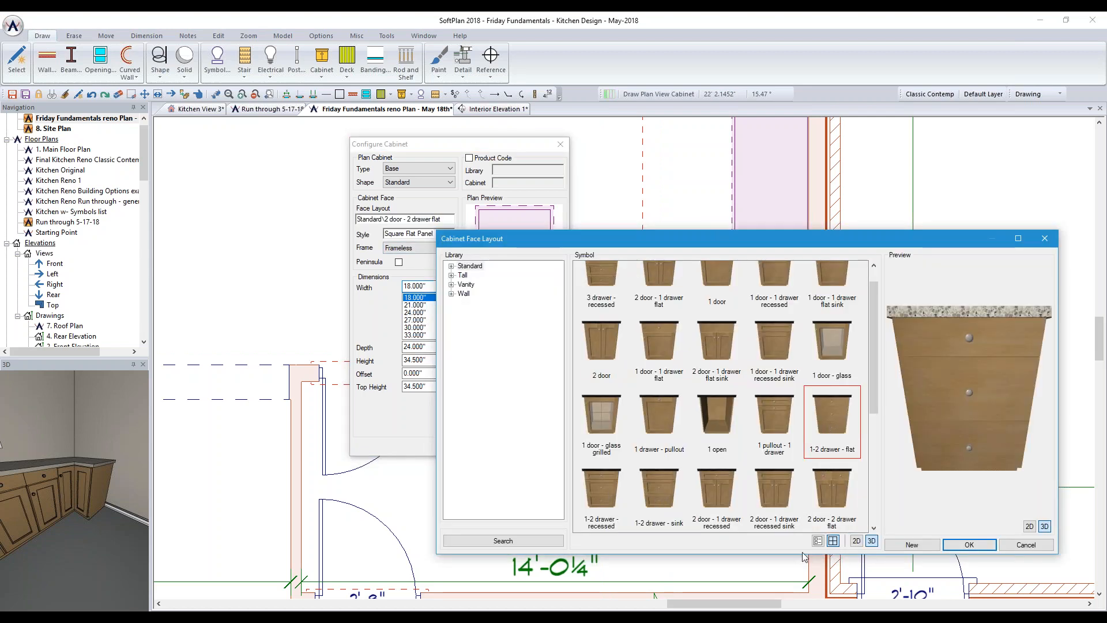
pyautogui.click(969, 545)
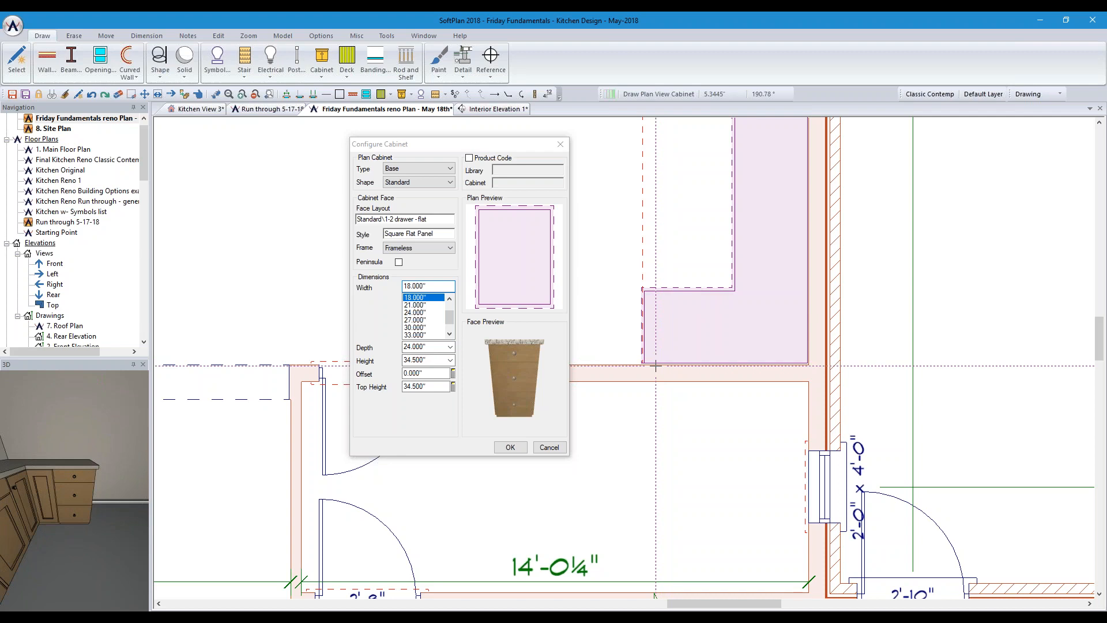
# Configure a new standard tall cabinet with a height of 96 inches
pyautogui.click(450, 169)
pyautogui.click(435, 208)
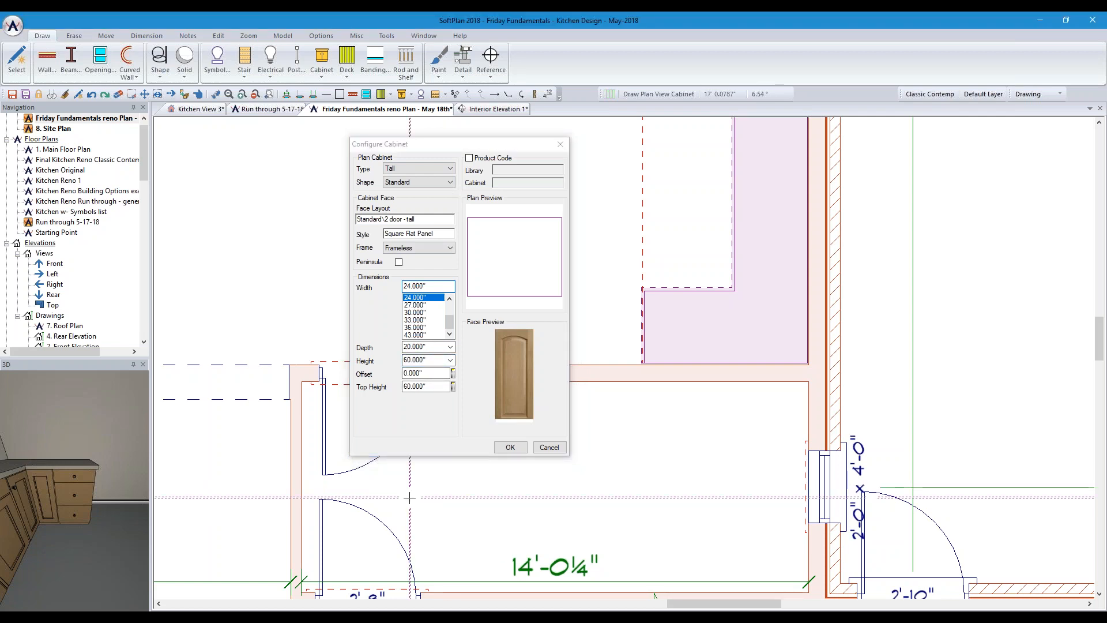
pyautogui.click(453, 362)
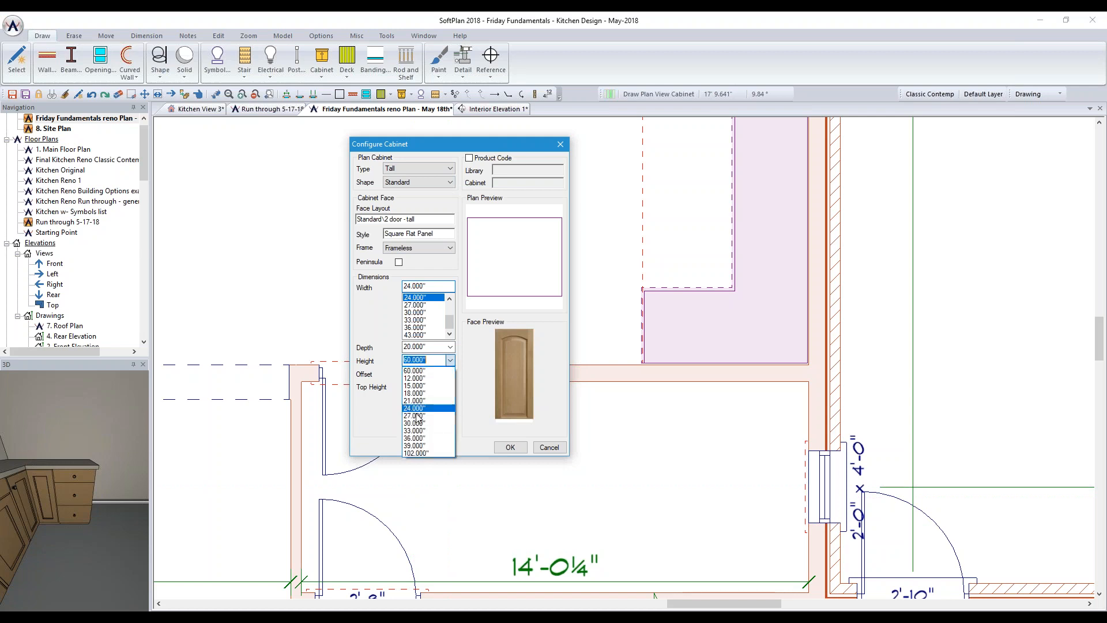
pyautogui.click(438, 361)
pyautogui.write('96')
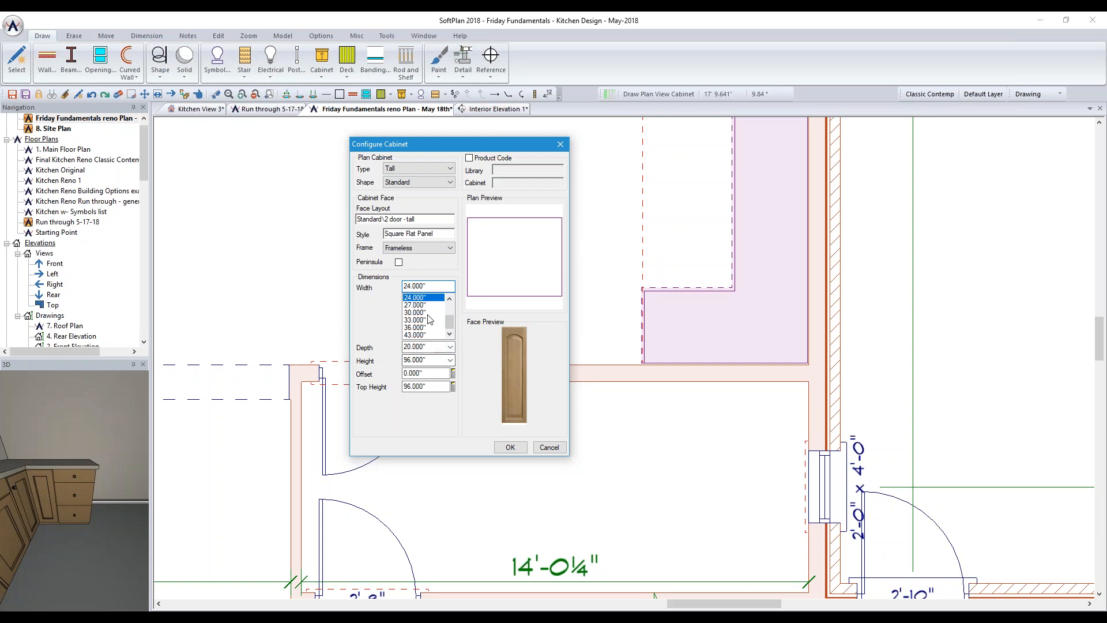
# Assign the 2 door - 2 door face layout from the Tall library to the tall cabinet
pyautogui.click(427, 220)
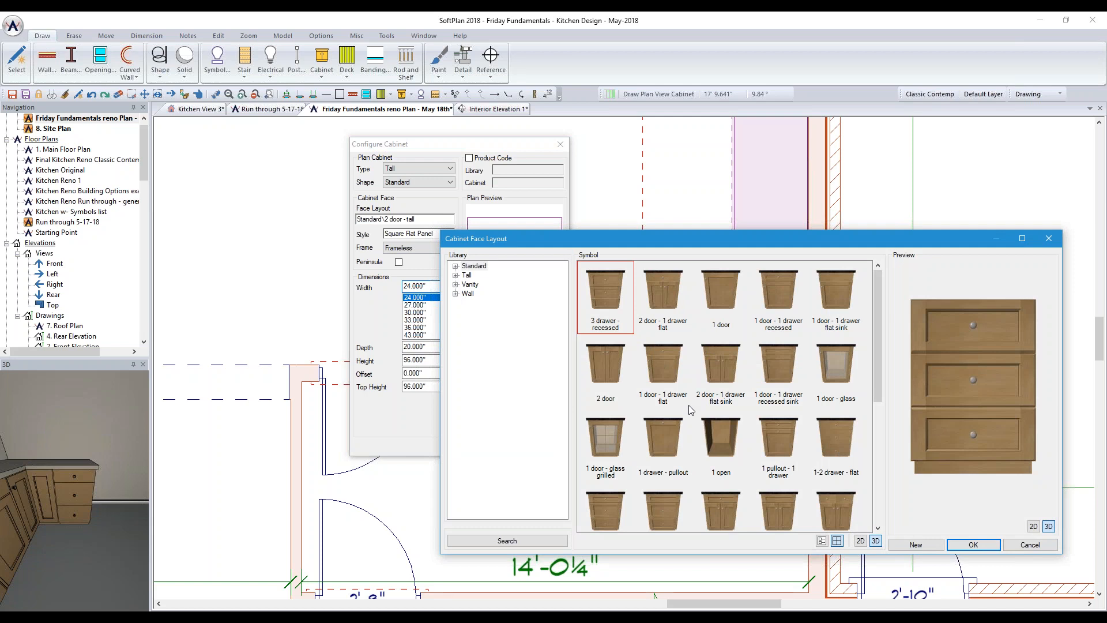
pyautogui.moveTo(877, 333); pyautogui.dragTo(877, 379)
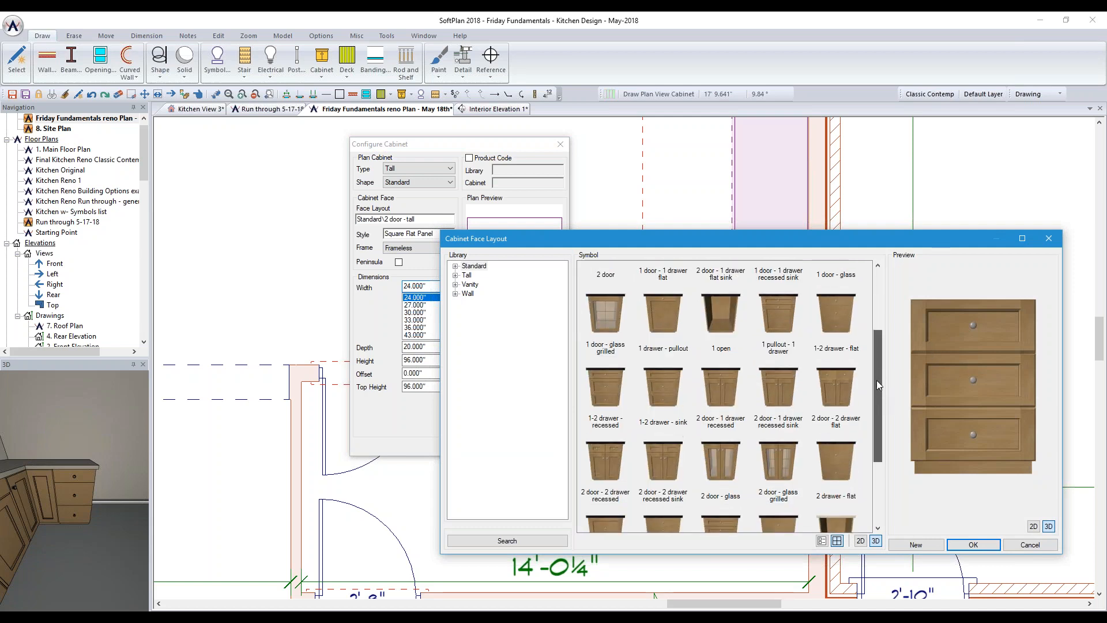
pyautogui.click(467, 275)
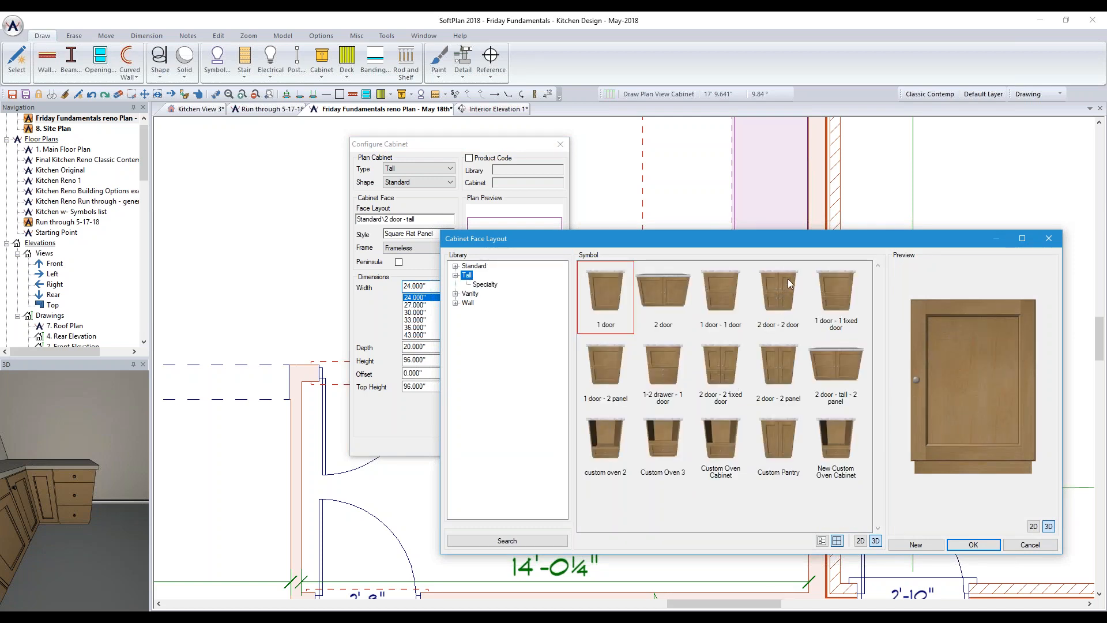
pyautogui.click(784, 296)
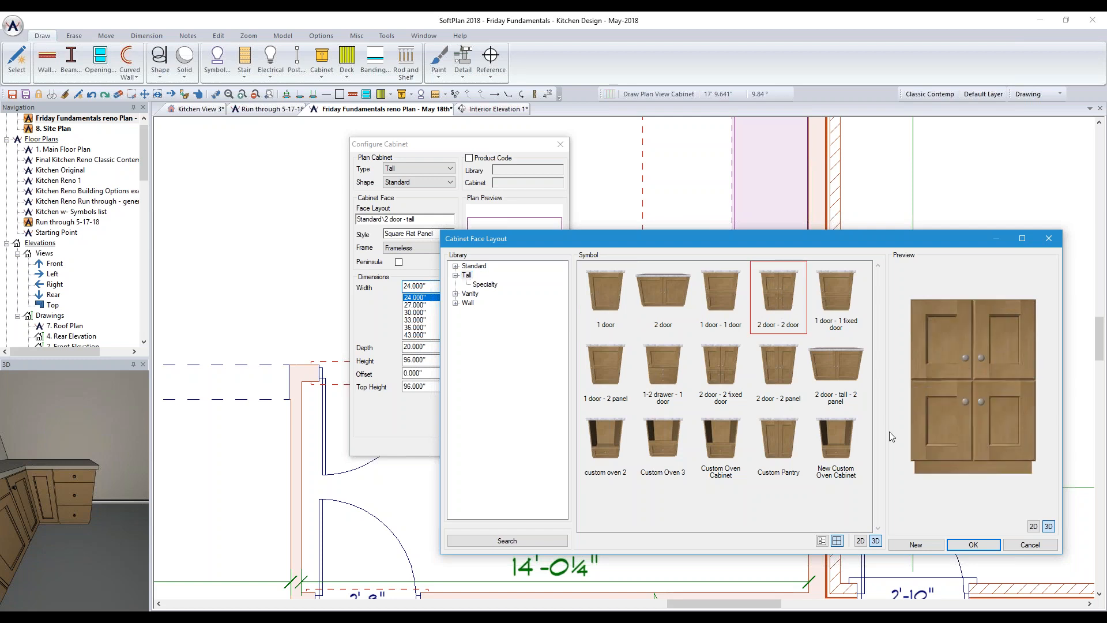
pyautogui.moveTo(832, 236); pyautogui.dragTo(629, 199)
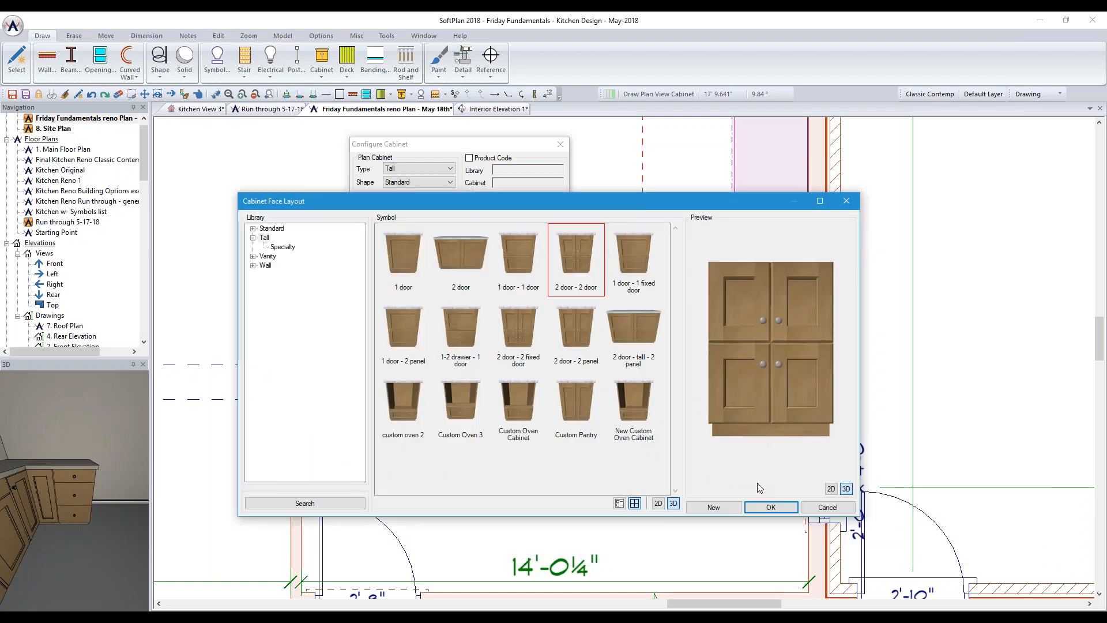
pyautogui.click(766, 507)
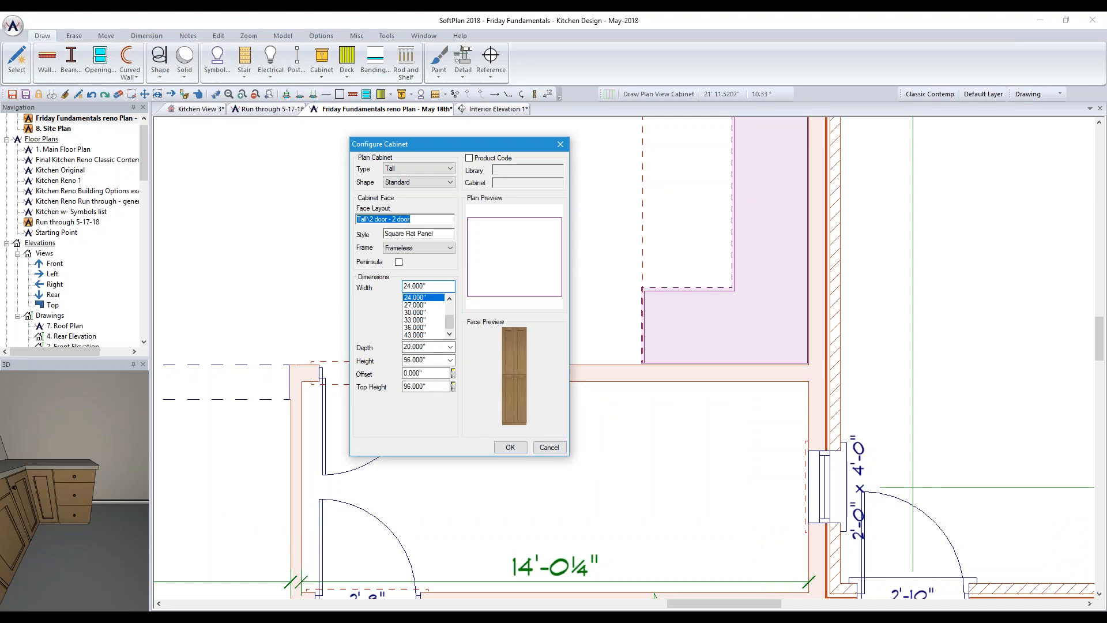
# Set the tall cabinet's width to 30 inches and depth to 24 inches, and place two side by side next to the drawer base
pyautogui.click(423, 313)
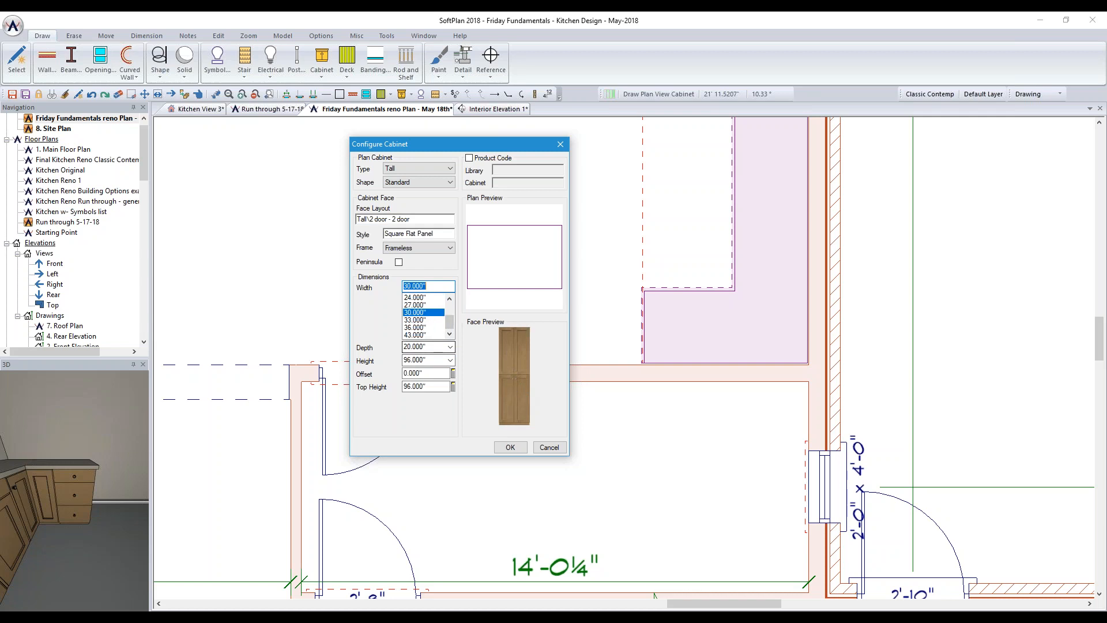
pyautogui.doubleClick(426, 347)
pyautogui.write('24')
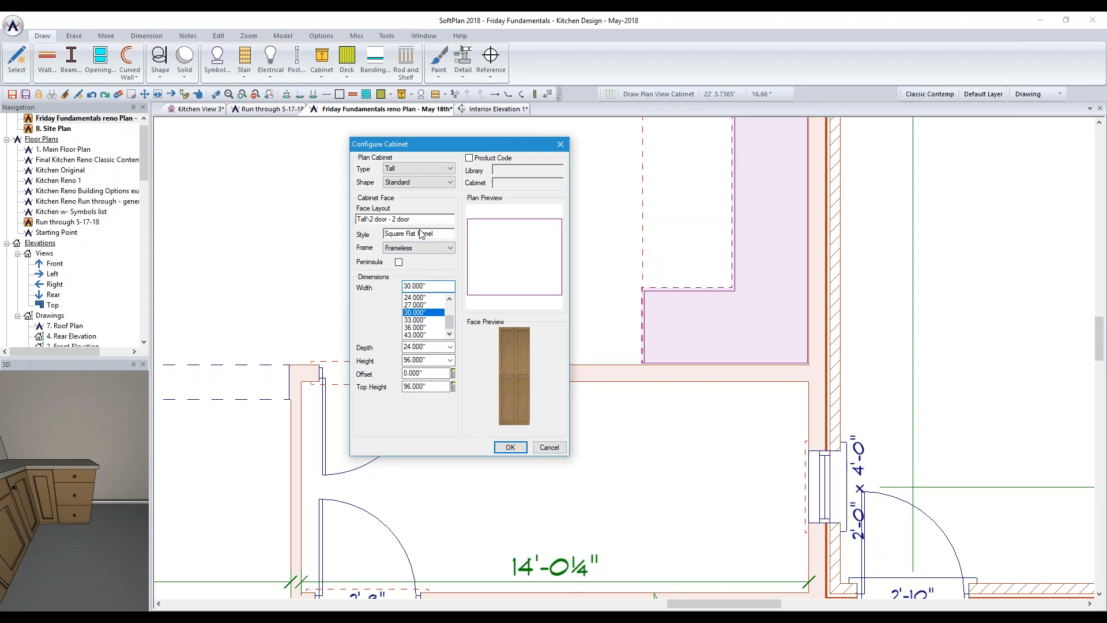
pyautogui.click(510, 448)
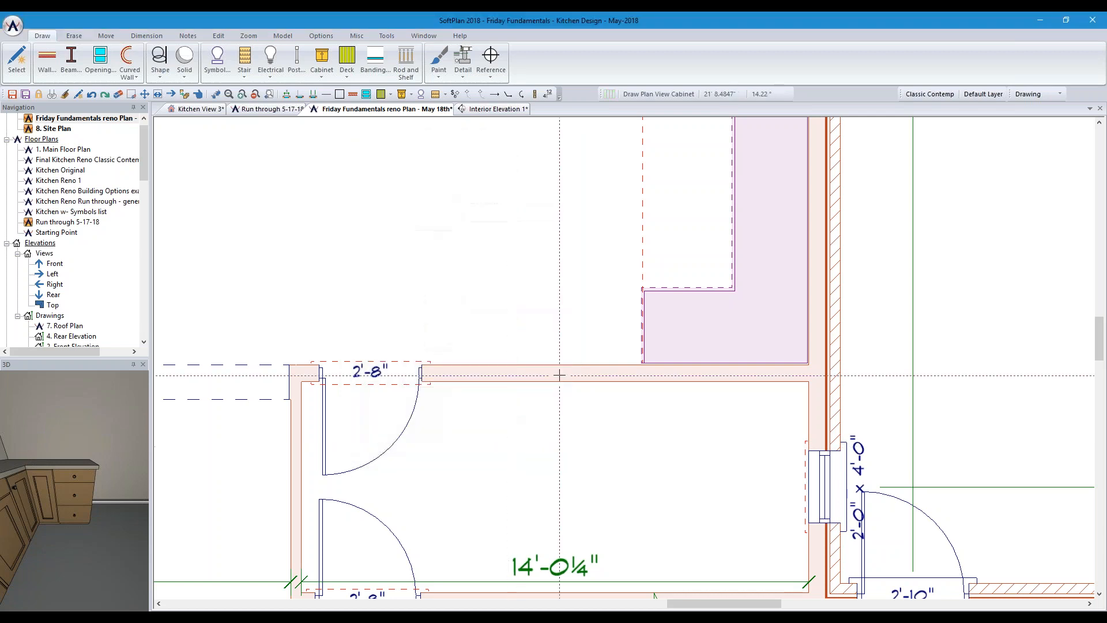
pyautogui.click(612, 310)
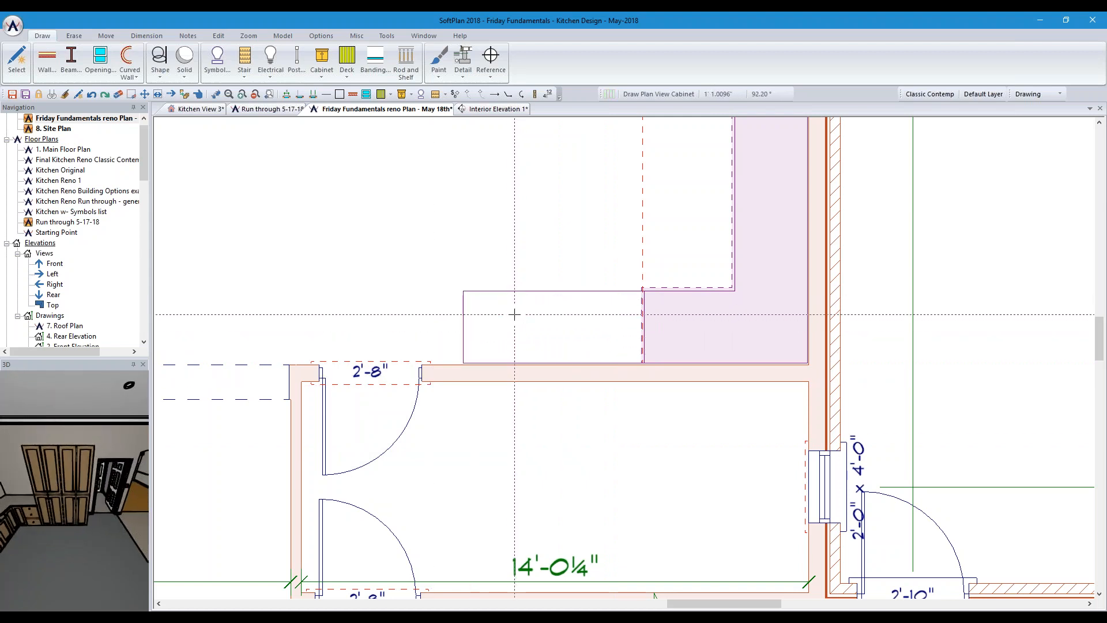
# Place an interior elevation marker facing the tall cabinets and shorten its line to span only the kitchen side
pyautogui.scroll(-3, 485, 228)
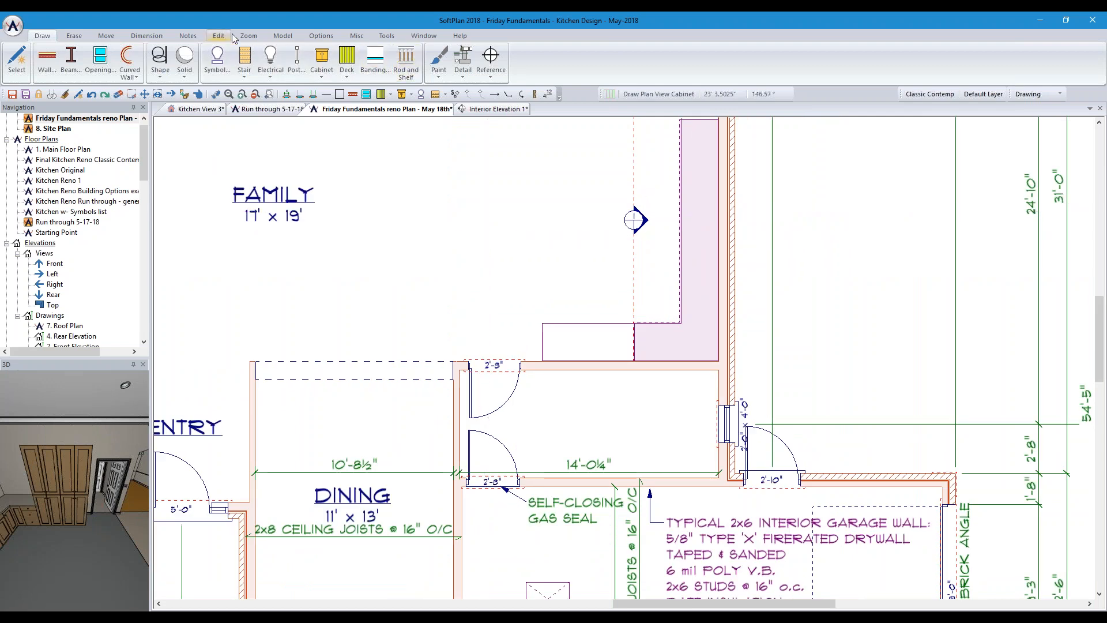
pyautogui.click(282, 35)
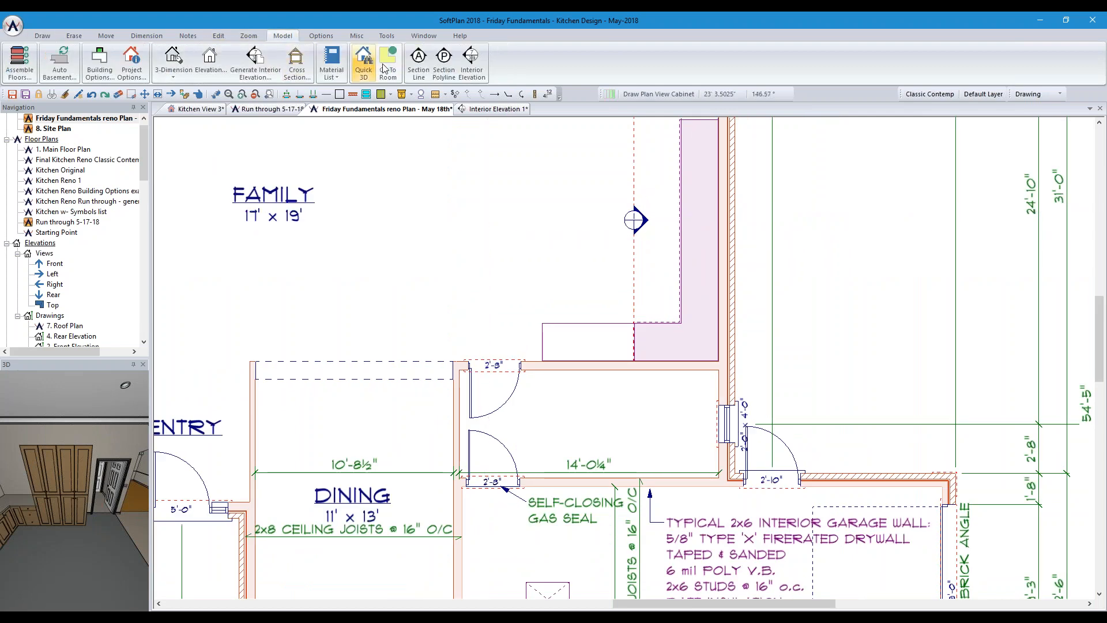
pyautogui.click(471, 60)
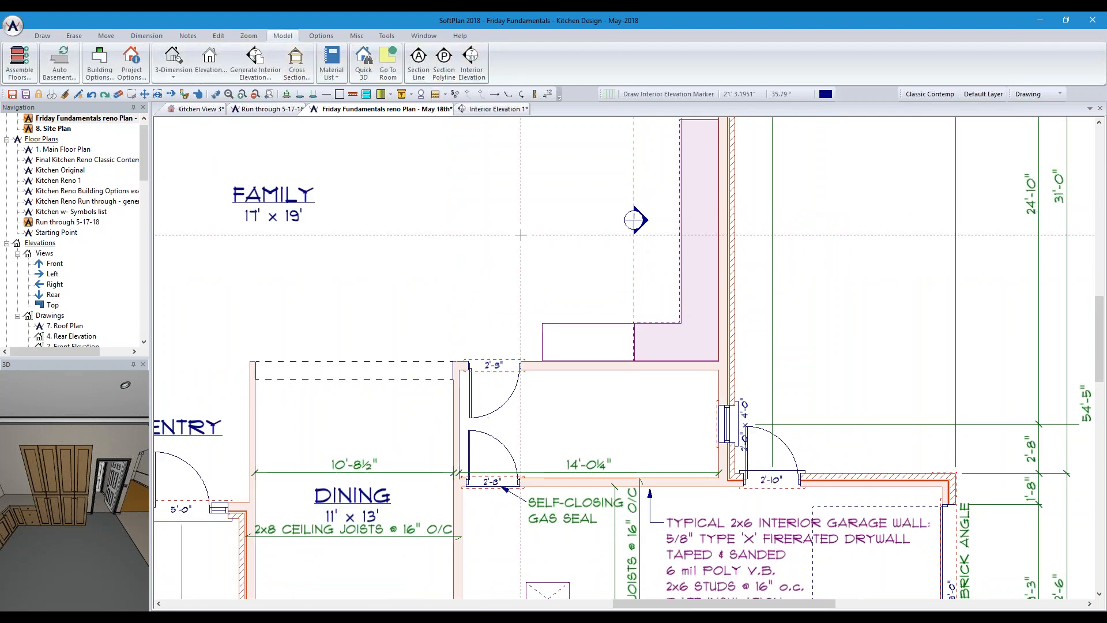
pyautogui.click(557, 286)
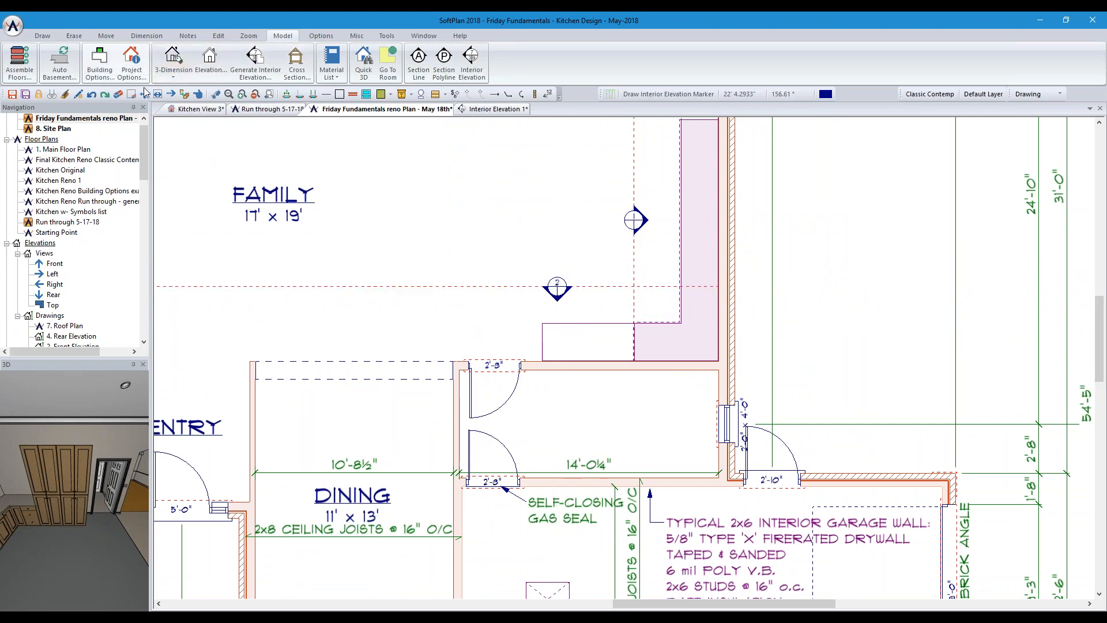
pyautogui.click(172, 95)
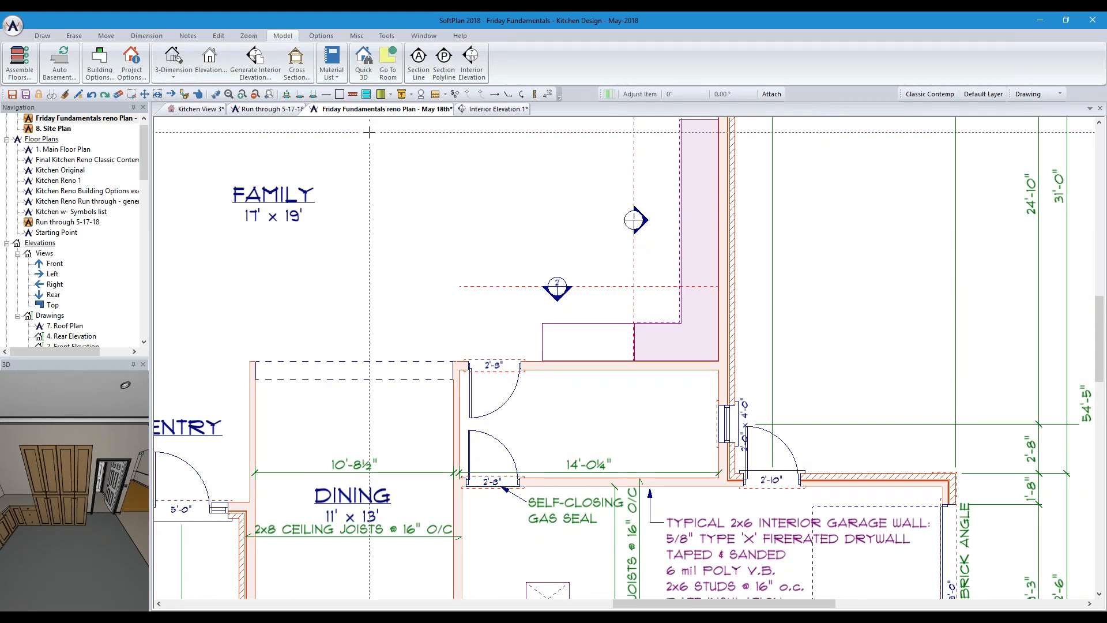
# Generate and open interior elevation view 2 from the project's interior elevations
pyautogui.moveTo(147, 179); pyautogui.dragTo(146, 229)
pyautogui.click(37, 241)
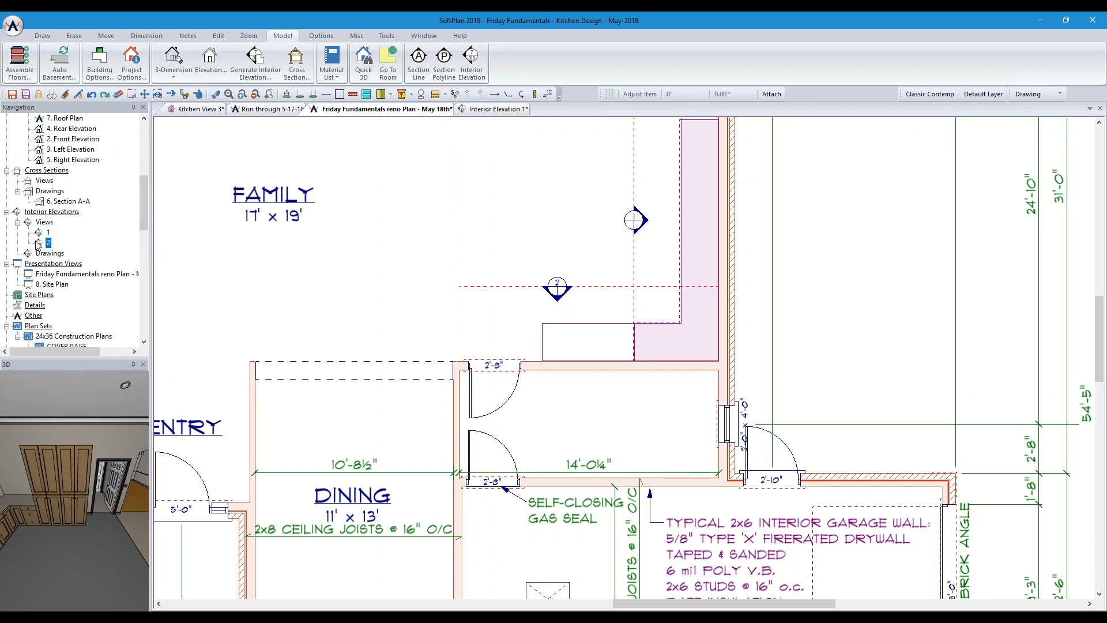
pyautogui.doubleClick(37, 243)
pyautogui.click(548, 338)
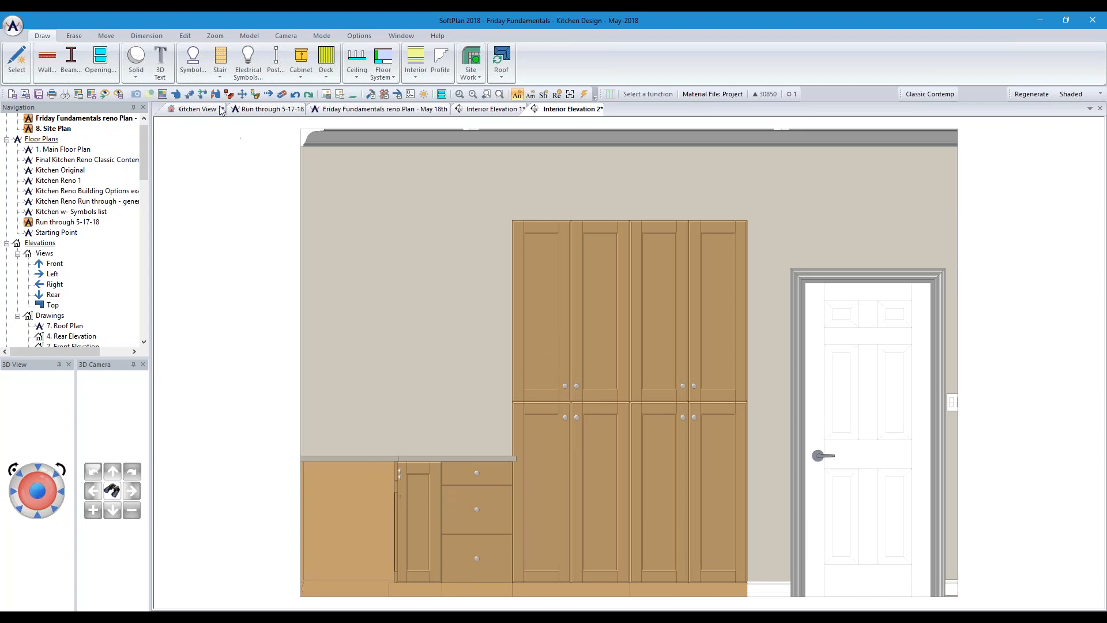
# Enable a custom face layout for the tall cabinets in the elevation and remove its second Double Door part
pyautogui.click(178, 95)
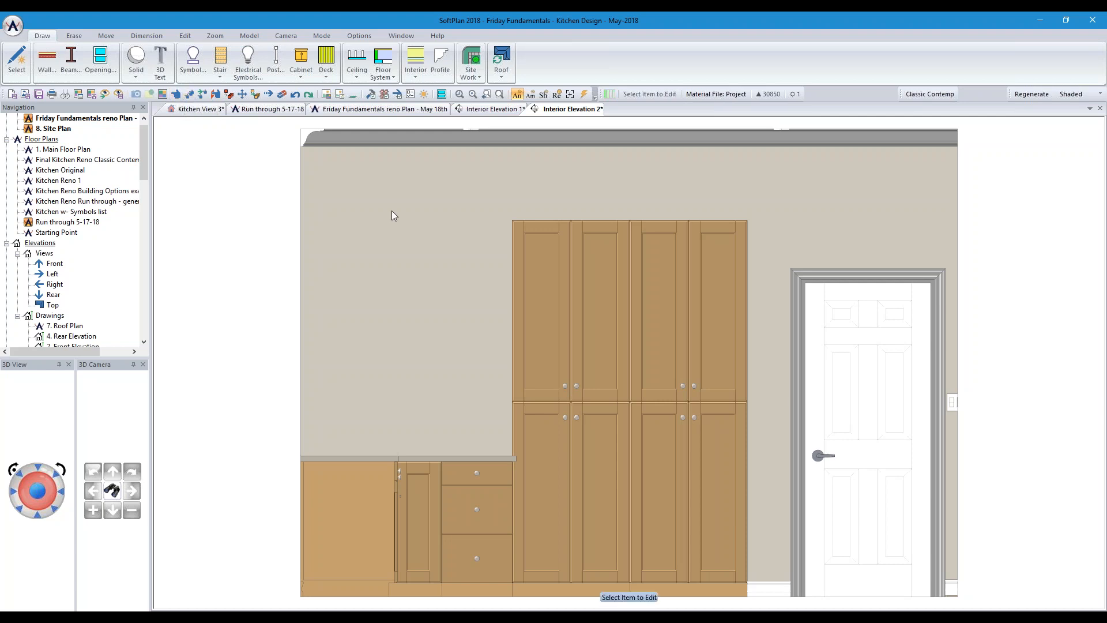
pyautogui.click(576, 380)
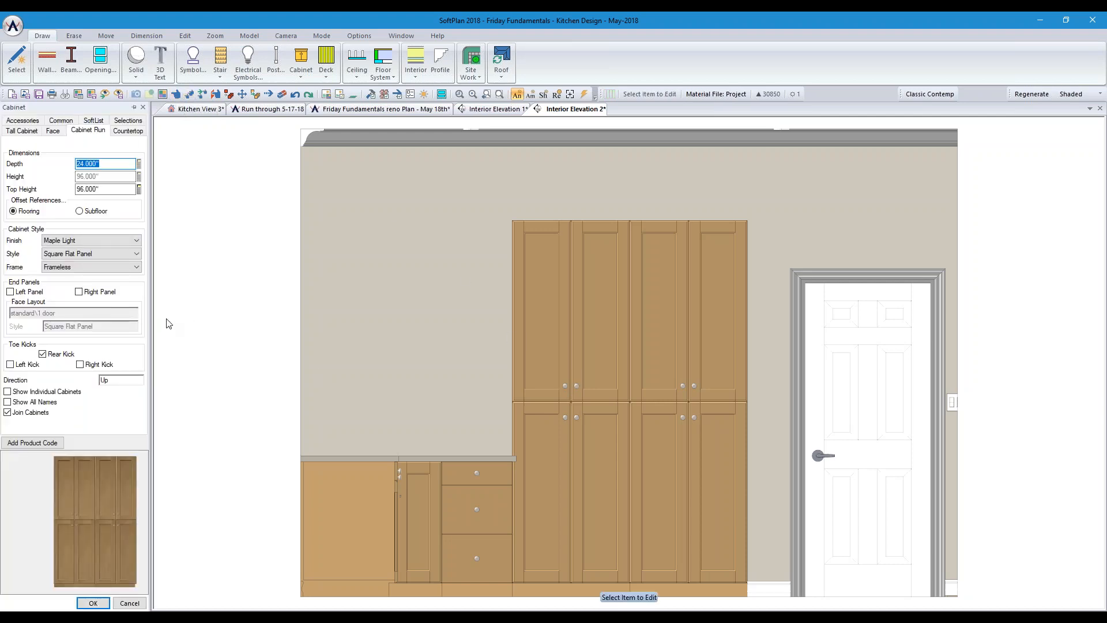
pyautogui.click(51, 131)
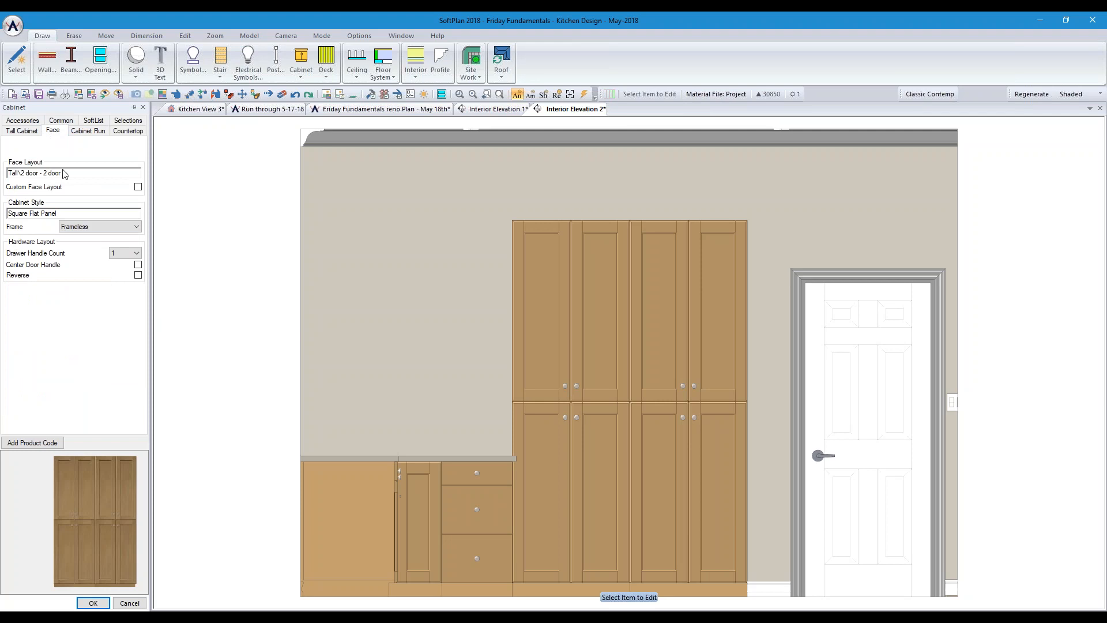
pyautogui.click(138, 187)
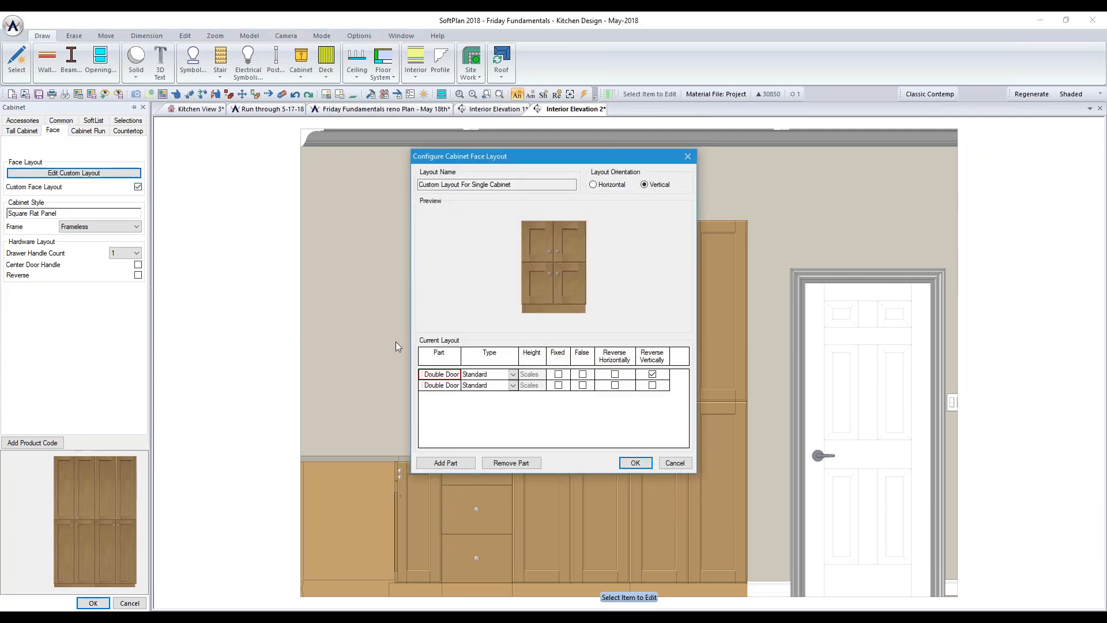
pyautogui.click(443, 385)
pyautogui.click(512, 464)
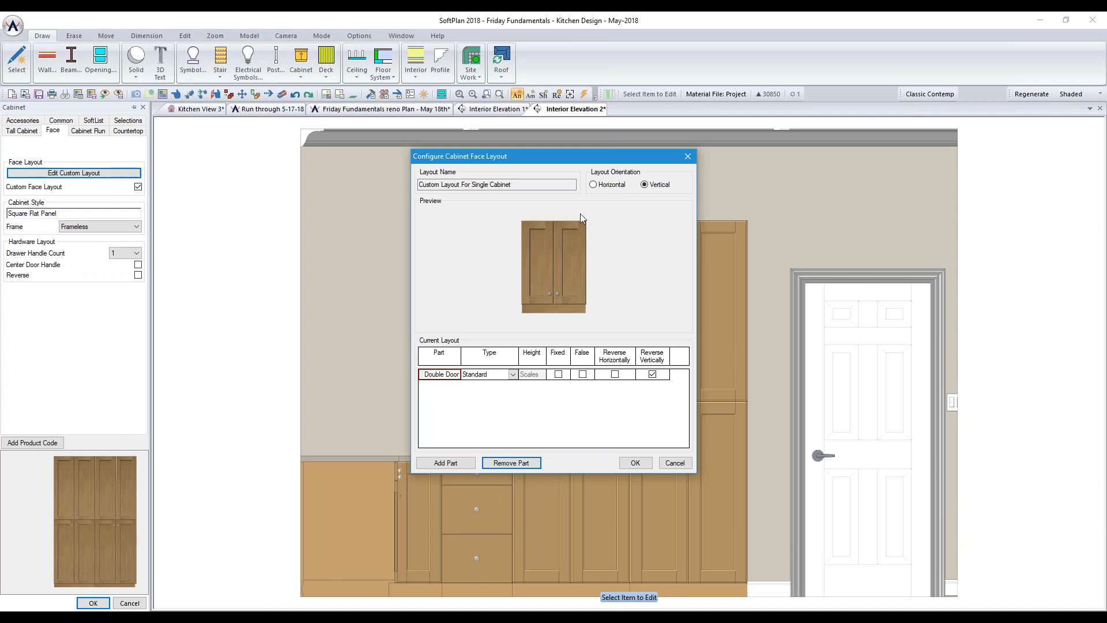
# Try the remaining Double Door part without Reverse Vertically, then restore the option
pyautogui.click(653, 376)
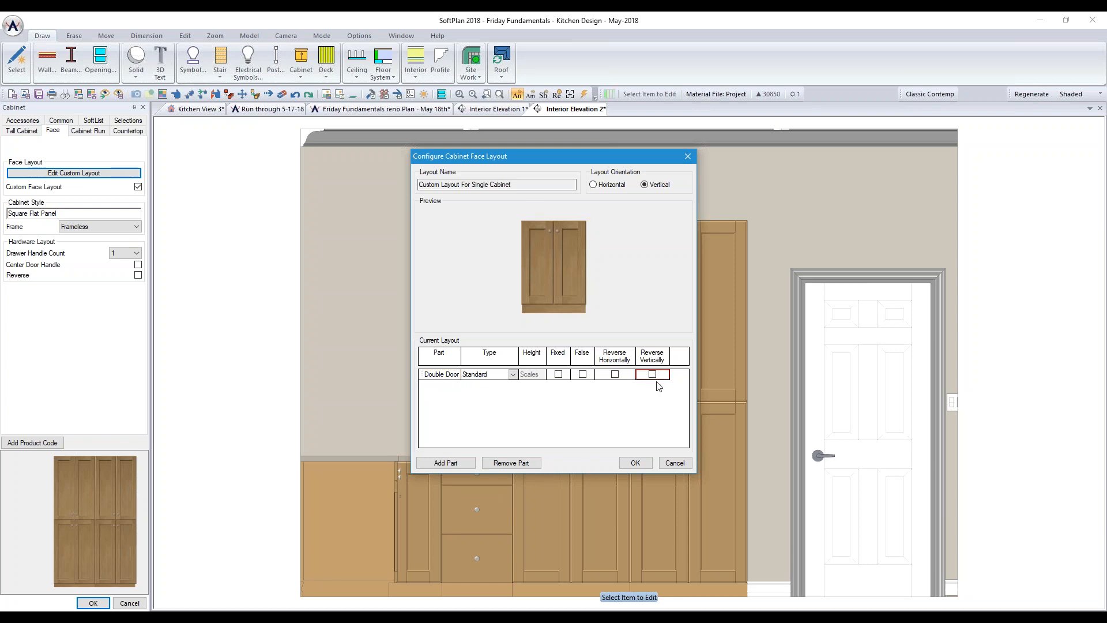
pyautogui.click(654, 375)
pyautogui.click(652, 375)
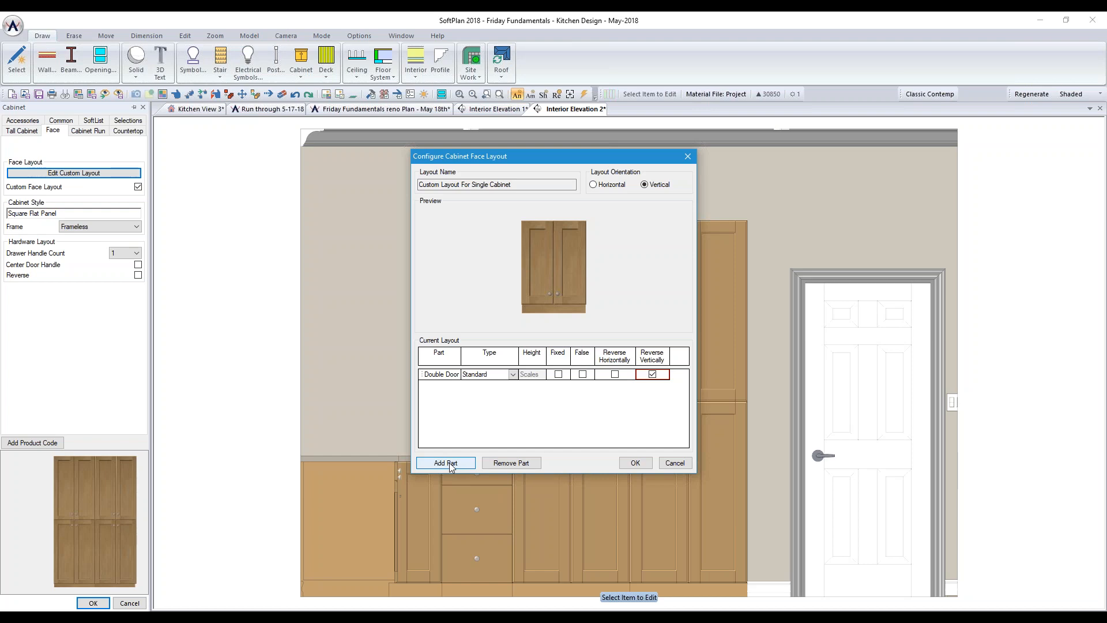
# Add two Drawer parts to the tall cabinet's custom face layout
pyautogui.click(450, 465)
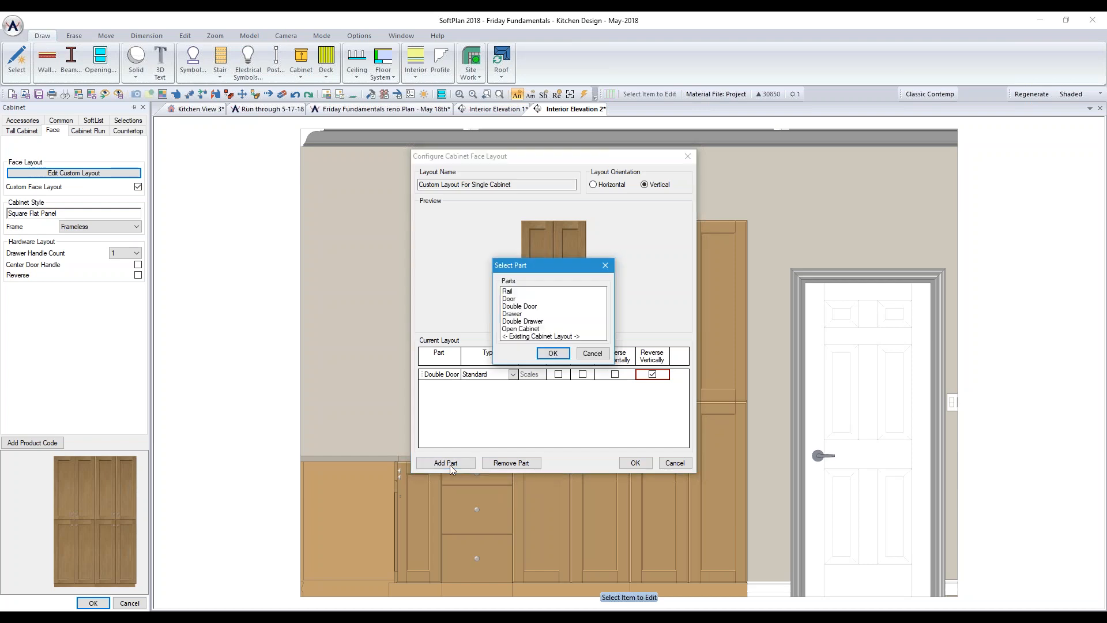
pyautogui.click(517, 315)
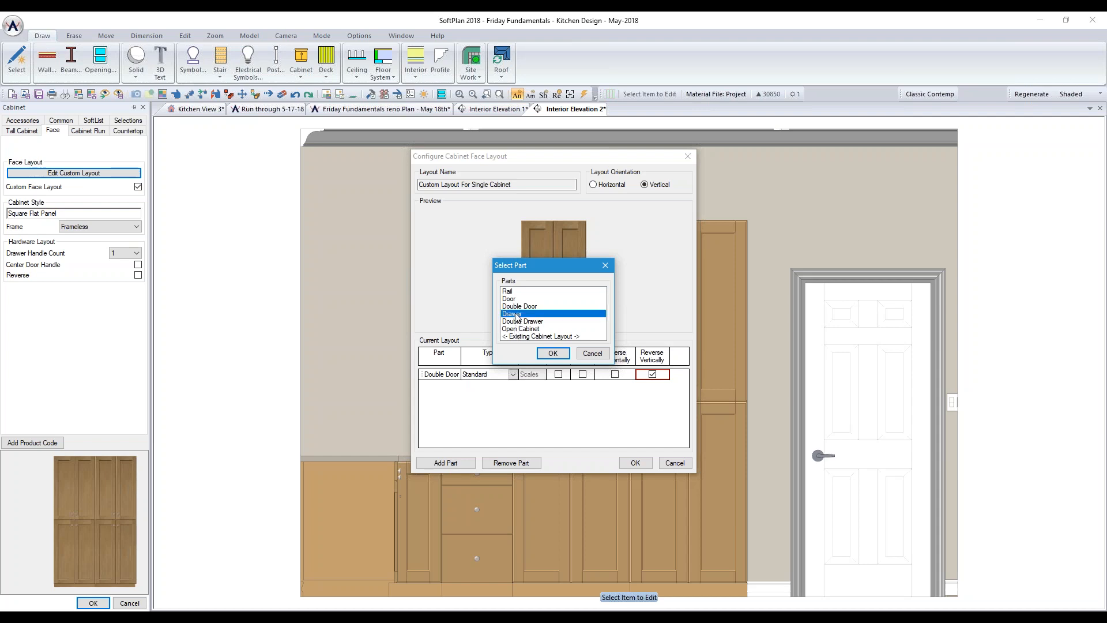
pyautogui.click(553, 354)
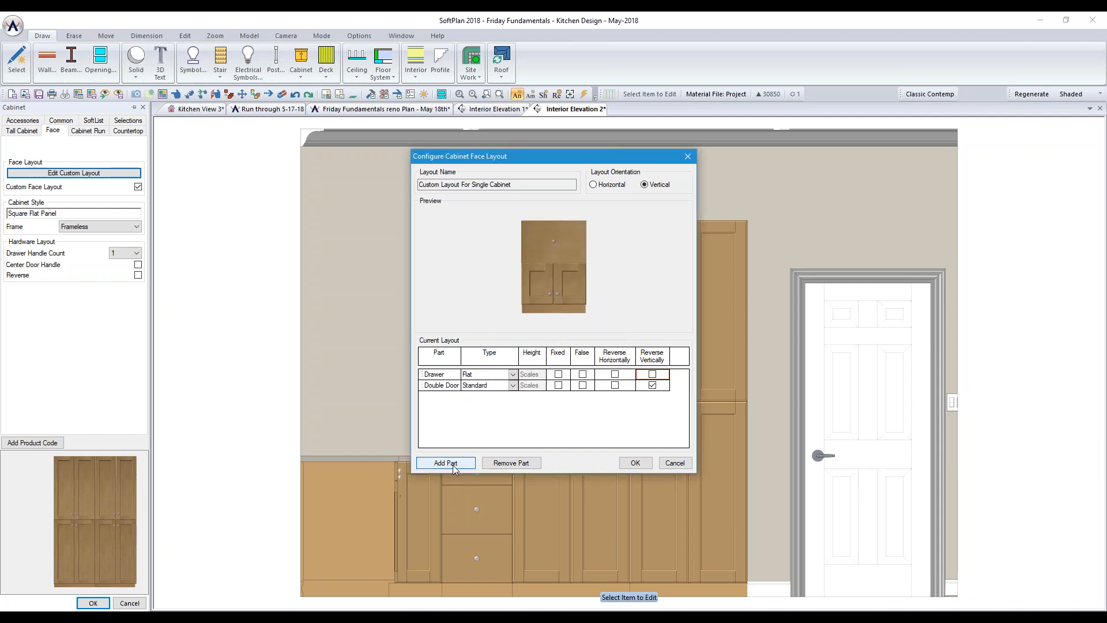
pyautogui.click(455, 468)
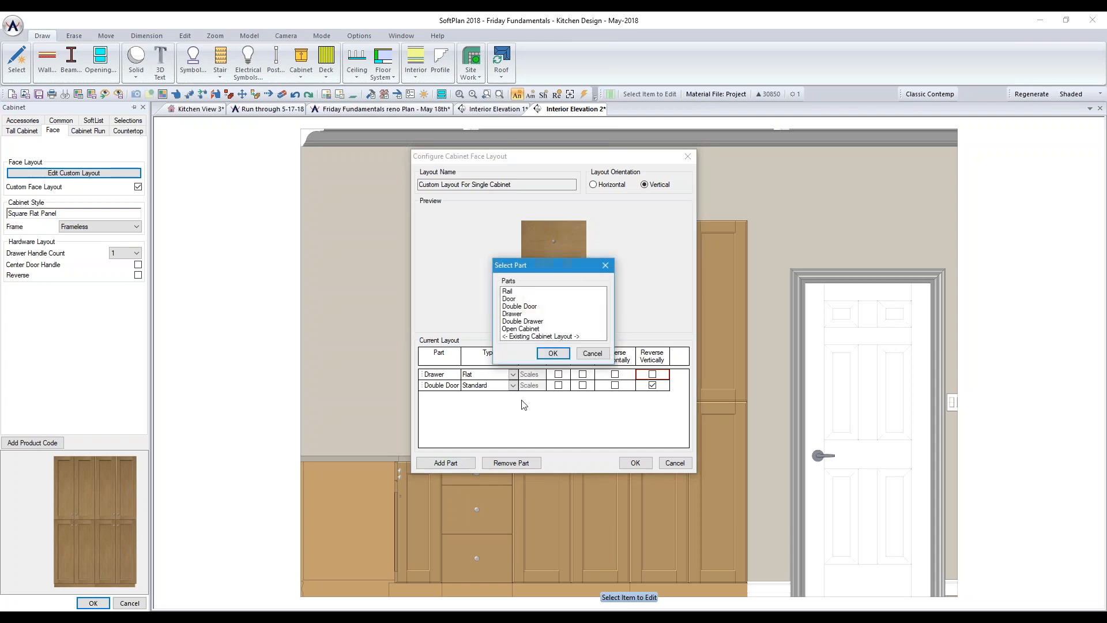
pyautogui.click(513, 314)
pyautogui.click(555, 354)
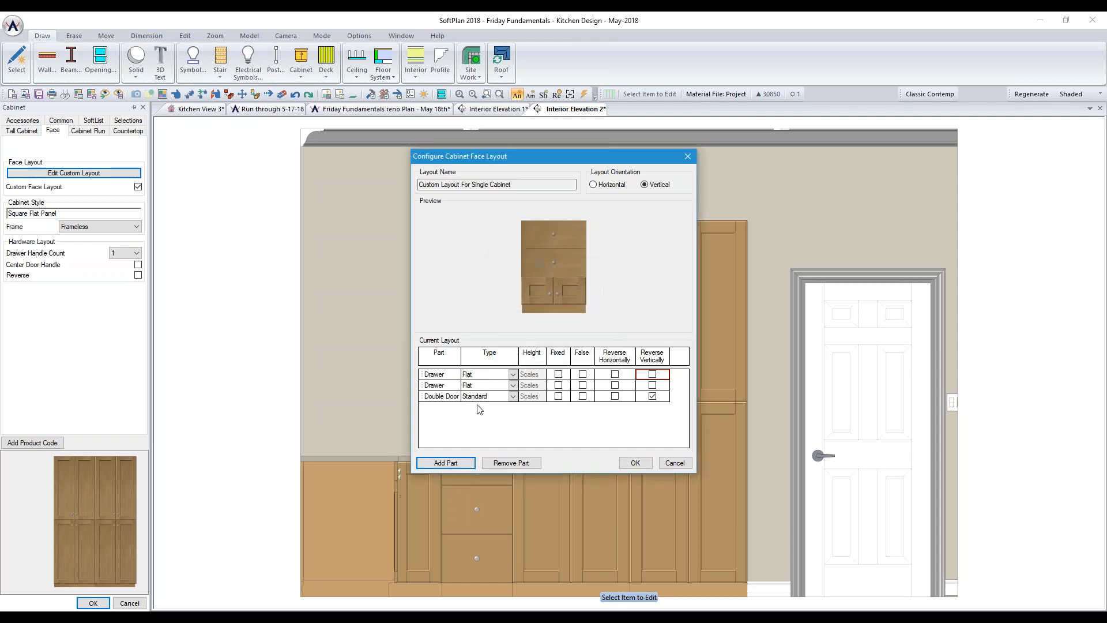
# Add an Open Cabinet part to the tall cabinet's custom face layout
pyautogui.click(446, 463)
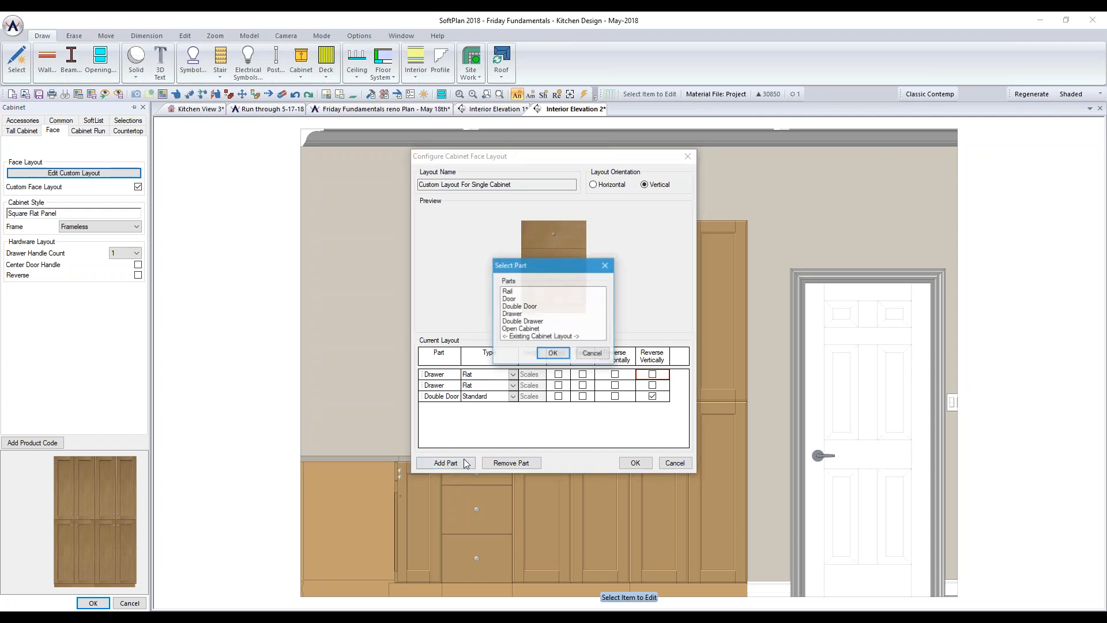
pyautogui.click(519, 328)
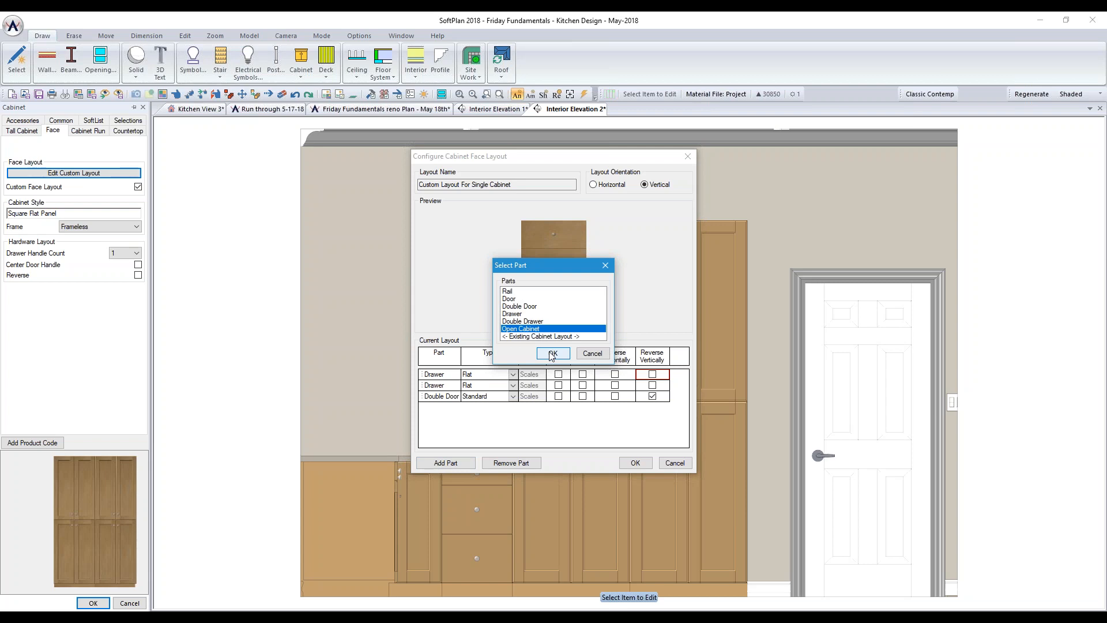
pyautogui.click(552, 356)
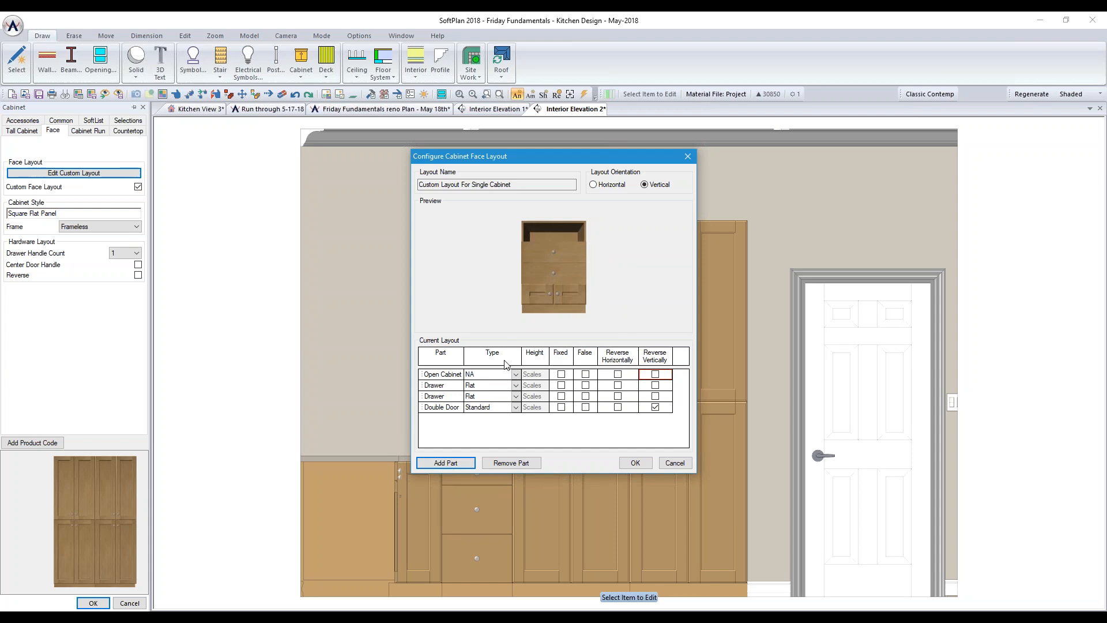
pyautogui.click(447, 461)
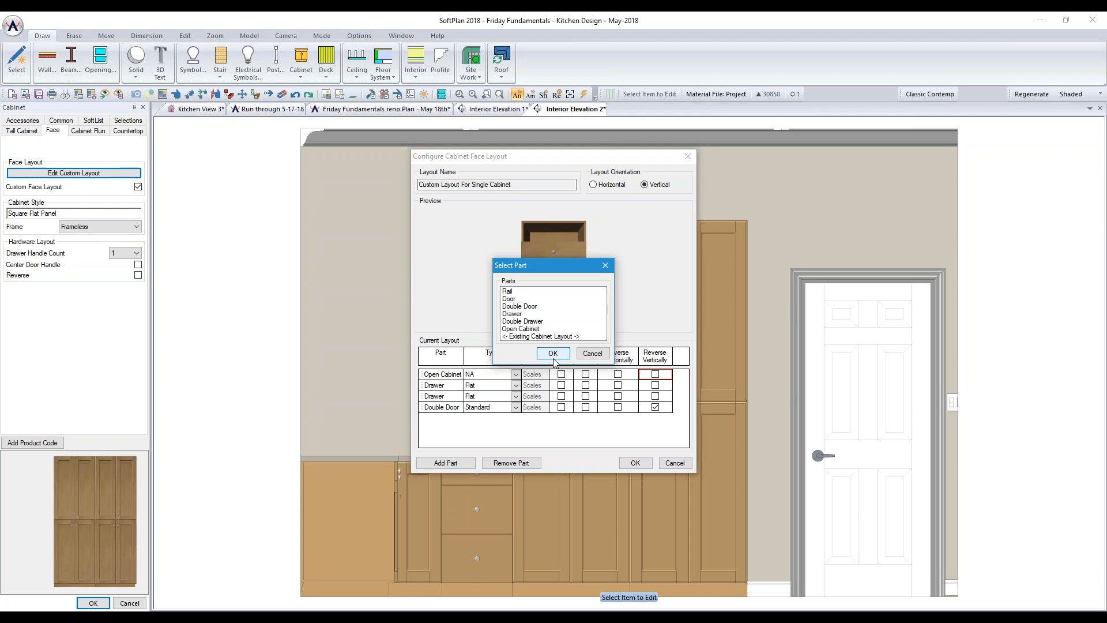
pyautogui.click(593, 354)
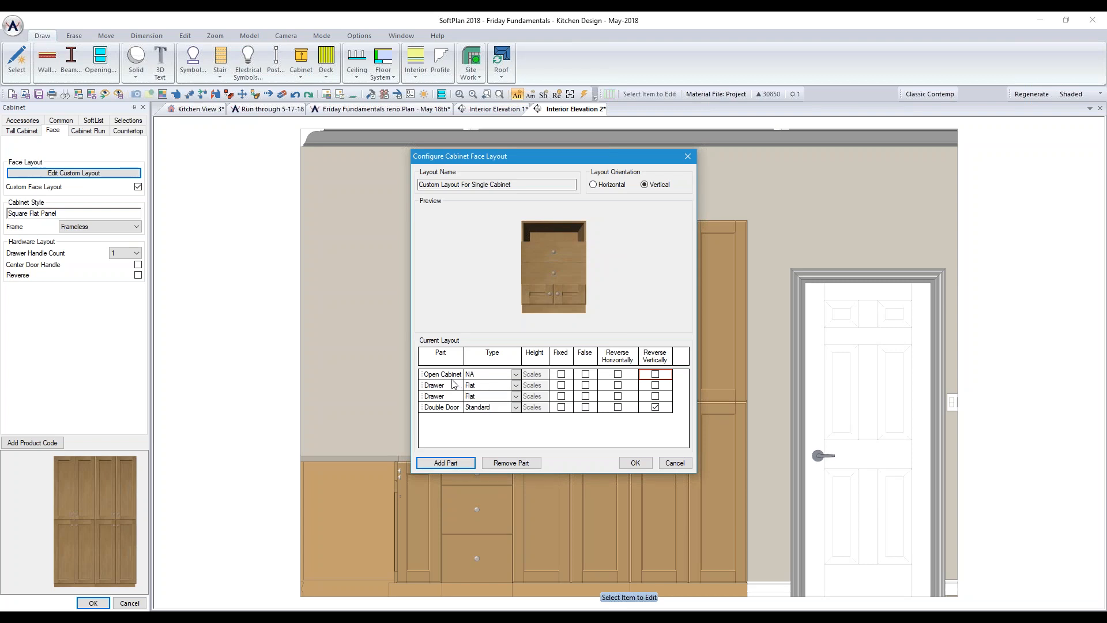
# Reorder the layout so the Double Door comes first, and fix the Open Cabinet height at 43"
pyautogui.moveTo(428, 410); pyautogui.dragTo(433, 376)
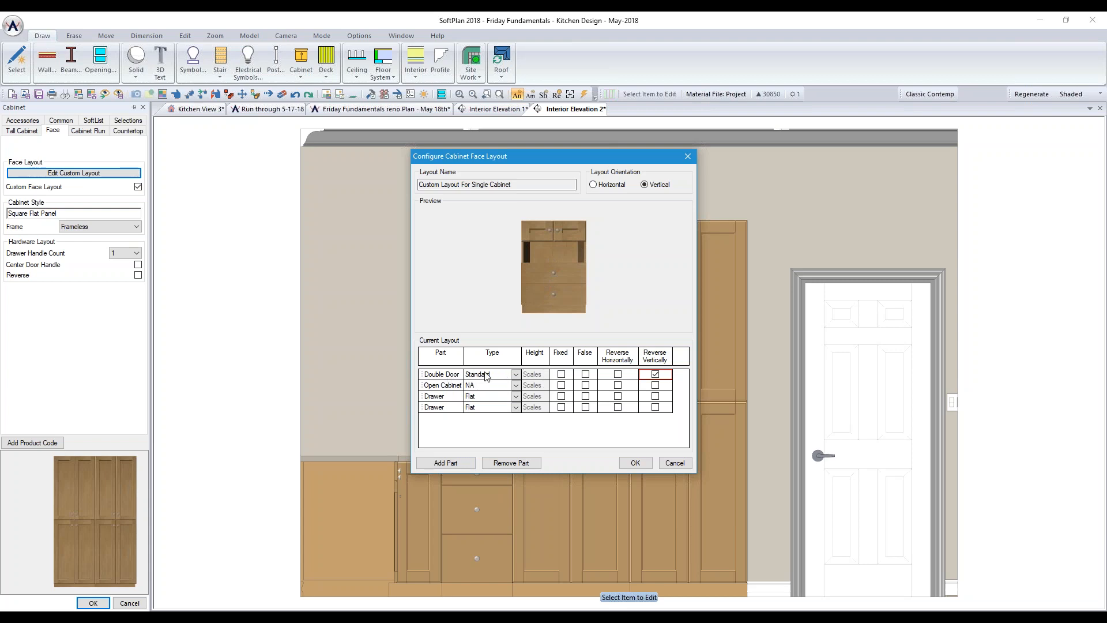
pyautogui.click(562, 386)
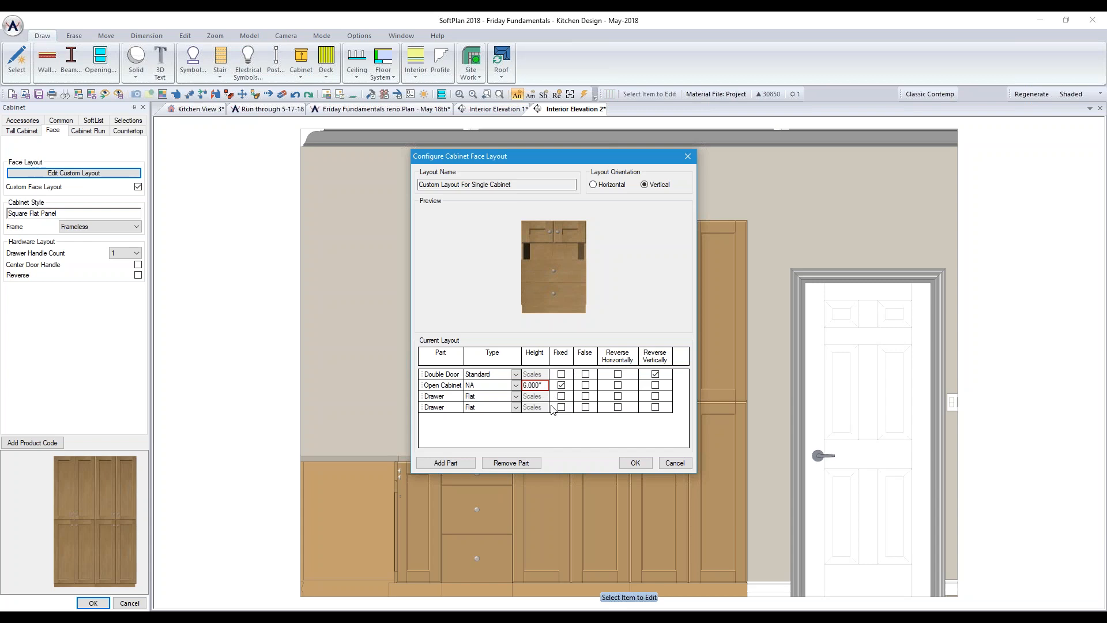
pyautogui.doubleClick(544, 385)
pyautogui.write('43"')
pyautogui.click(541, 398)
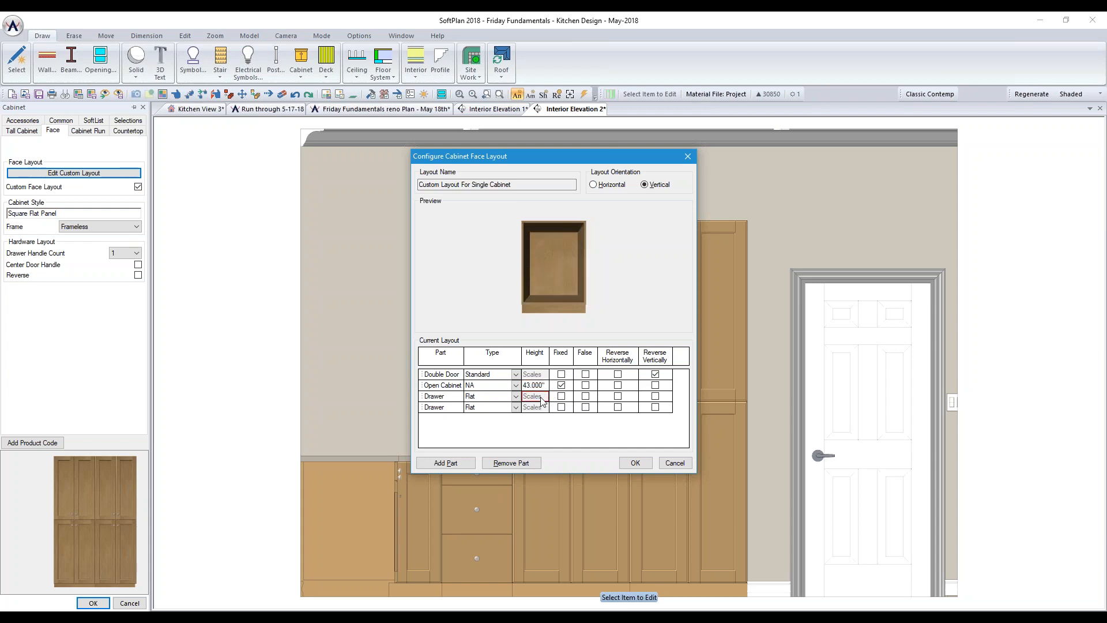
# Fix both Drawer parts at a height of 8.5" and apply the custom face layout
pyautogui.doubleClick(543, 397)
pyautogui.write('8.5"')
pyautogui.click(534, 408)
pyautogui.write('8.5"')
pyautogui.click(561, 397)
pyautogui.click(554, 407)
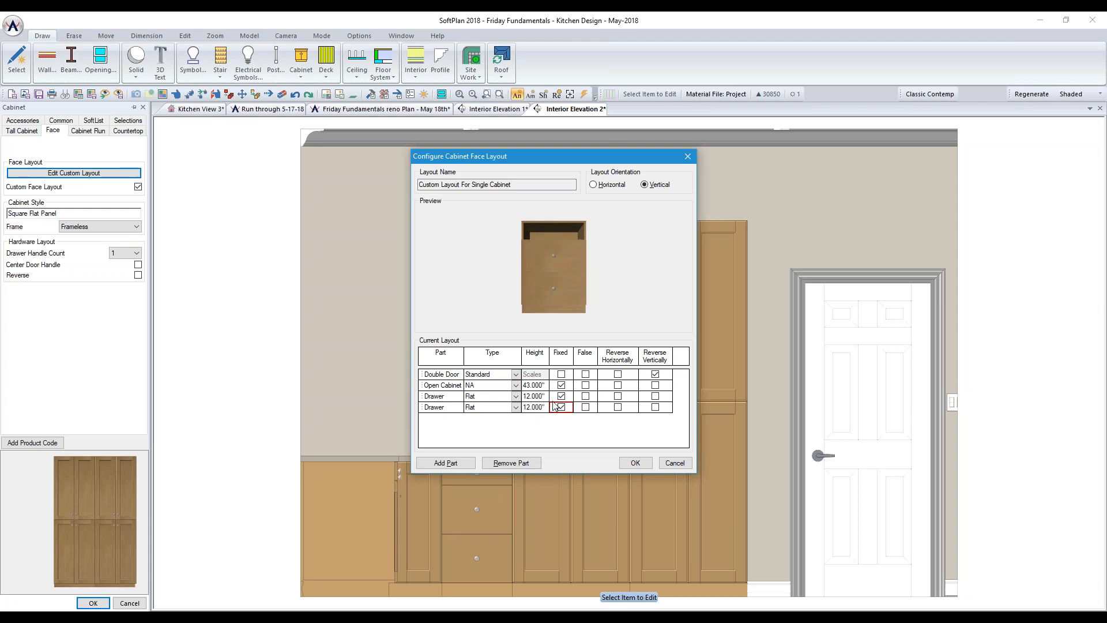
pyautogui.click(547, 397)
pyautogui.write('8.5"')
pyautogui.press('Return')
pyautogui.click(534, 407)
pyautogui.write('8.5"')
pyautogui.press('Return')
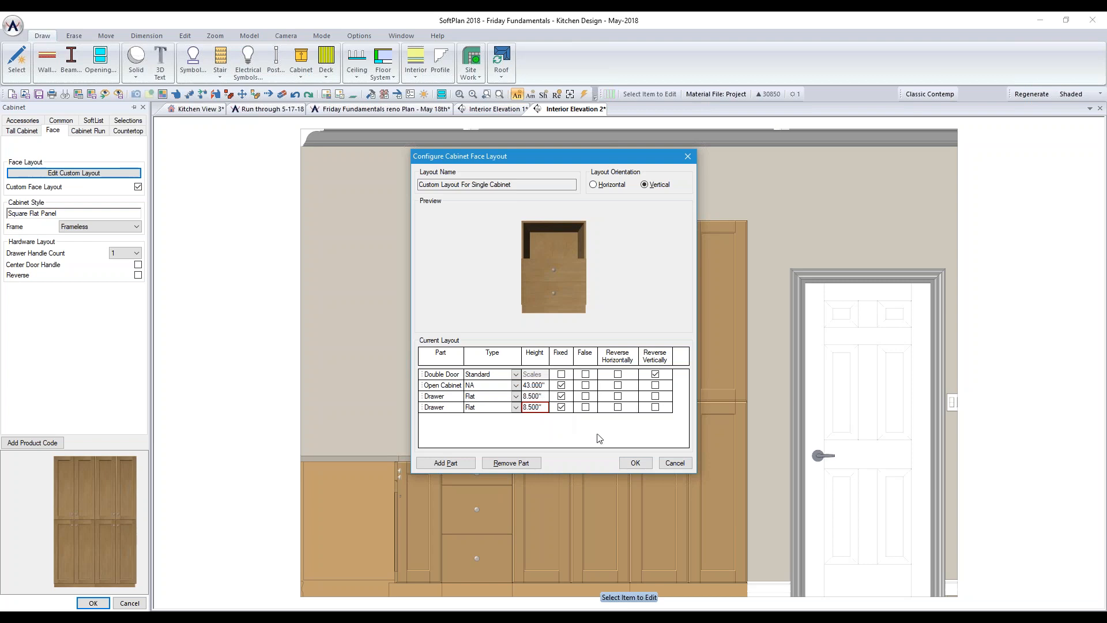
pyautogui.click(634, 465)
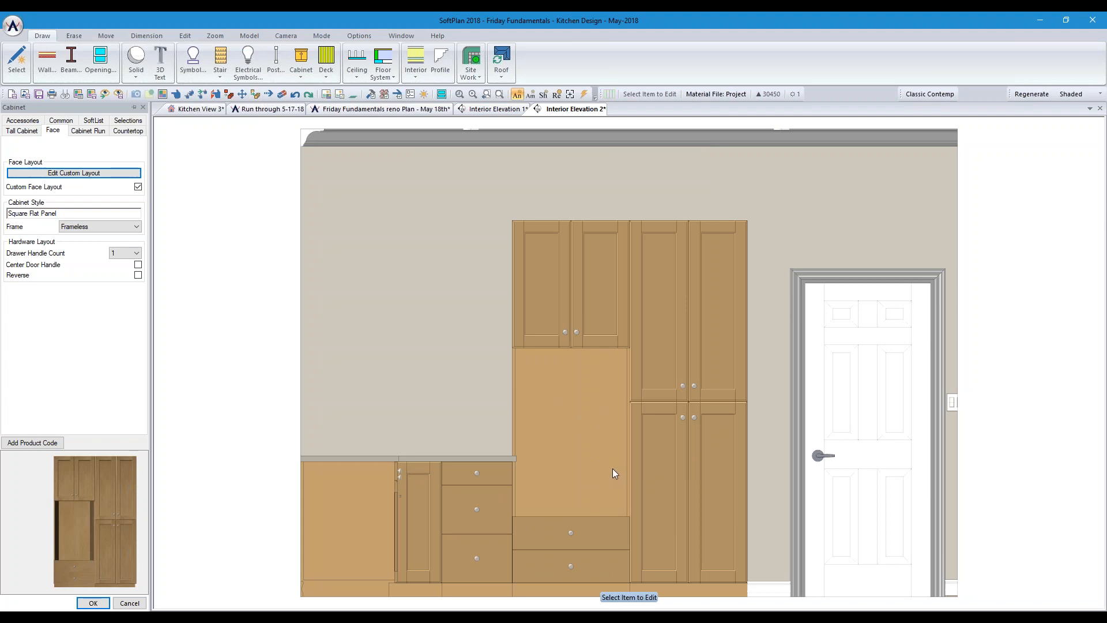
# Give the tall cabinet beside the oven unit a custom face layout with its lower Double Door fixed at 60" high
pyautogui.click(666, 467)
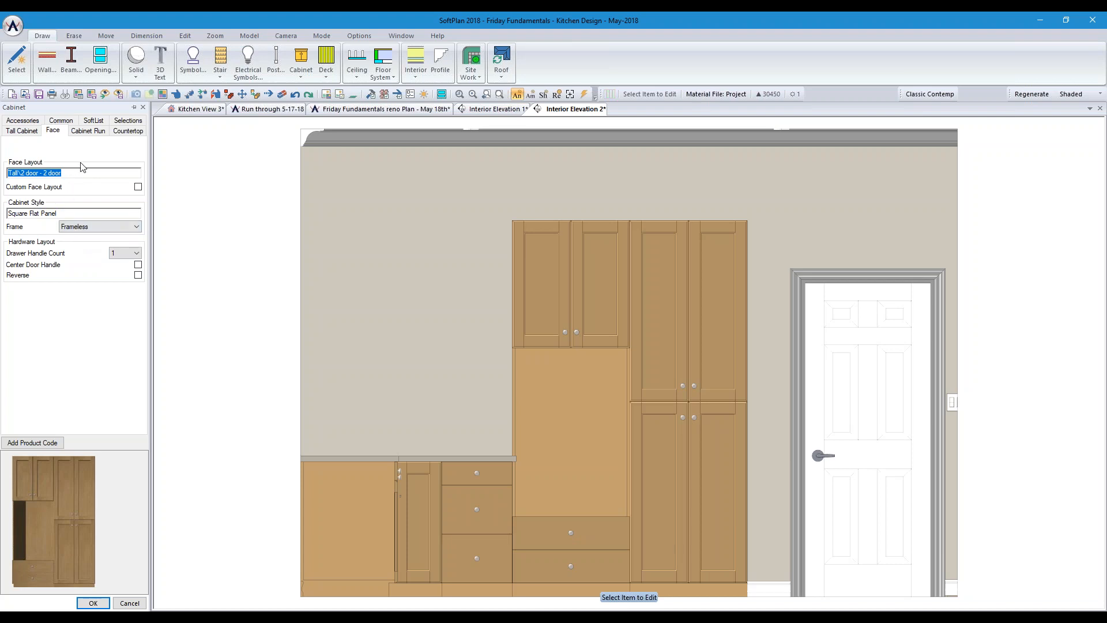
pyautogui.click(138, 186)
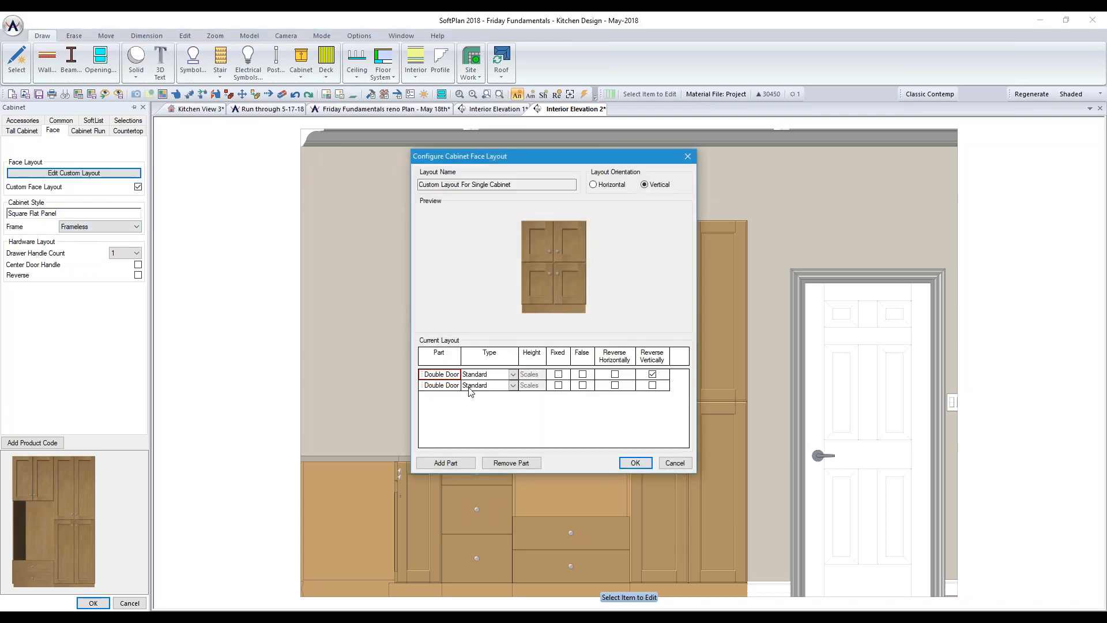
pyautogui.click(559, 386)
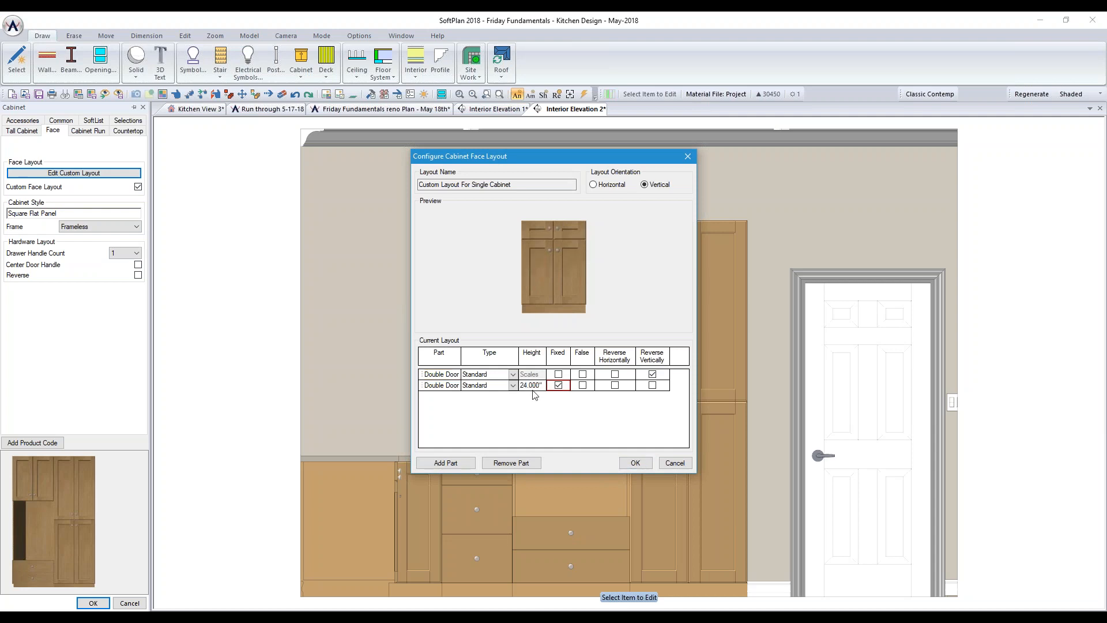
pyautogui.click(535, 386)
pyautogui.write('60')
pyautogui.press('Return')
pyautogui.click(636, 463)
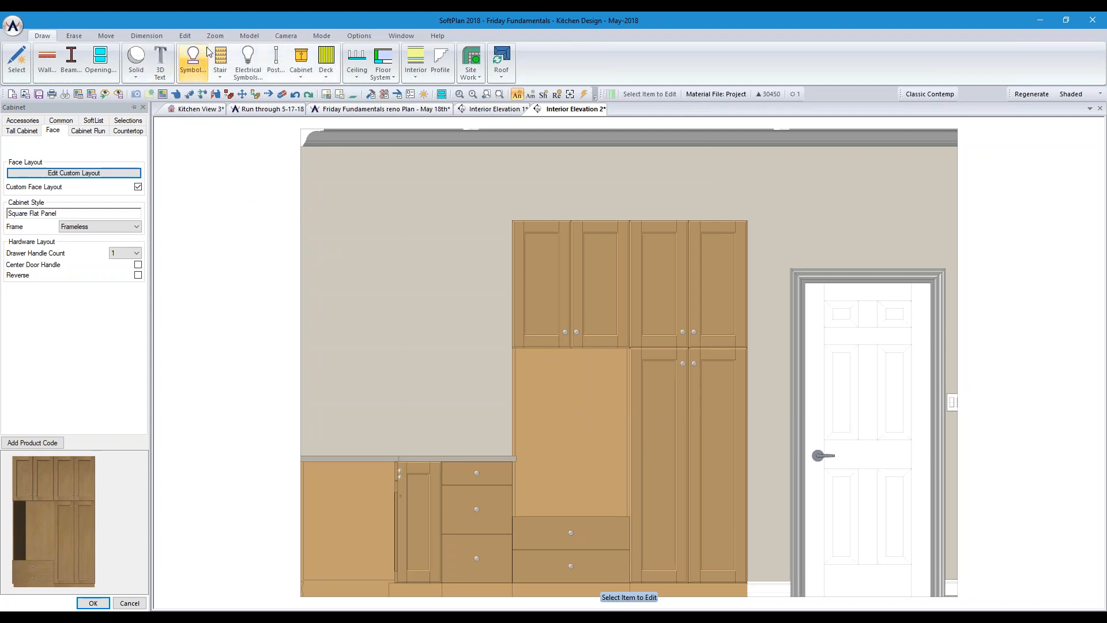
# Open the Wall Oven collection of Jenn-Air under SoftPlan+ in the manufacturer symbol library
pyautogui.click(193, 61)
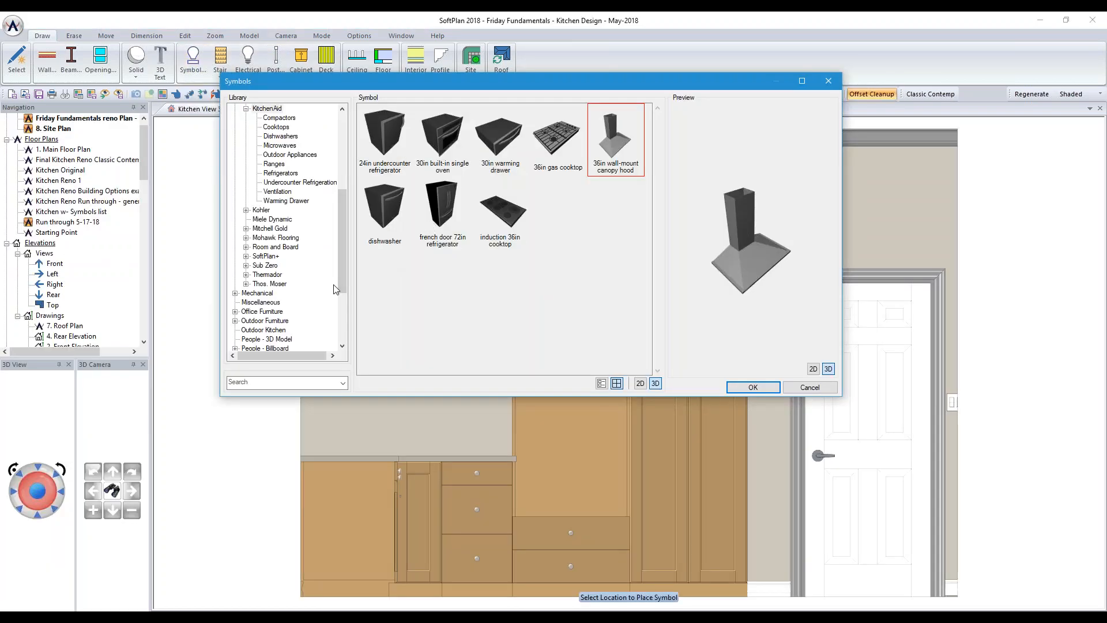
pyautogui.click(310, 384)
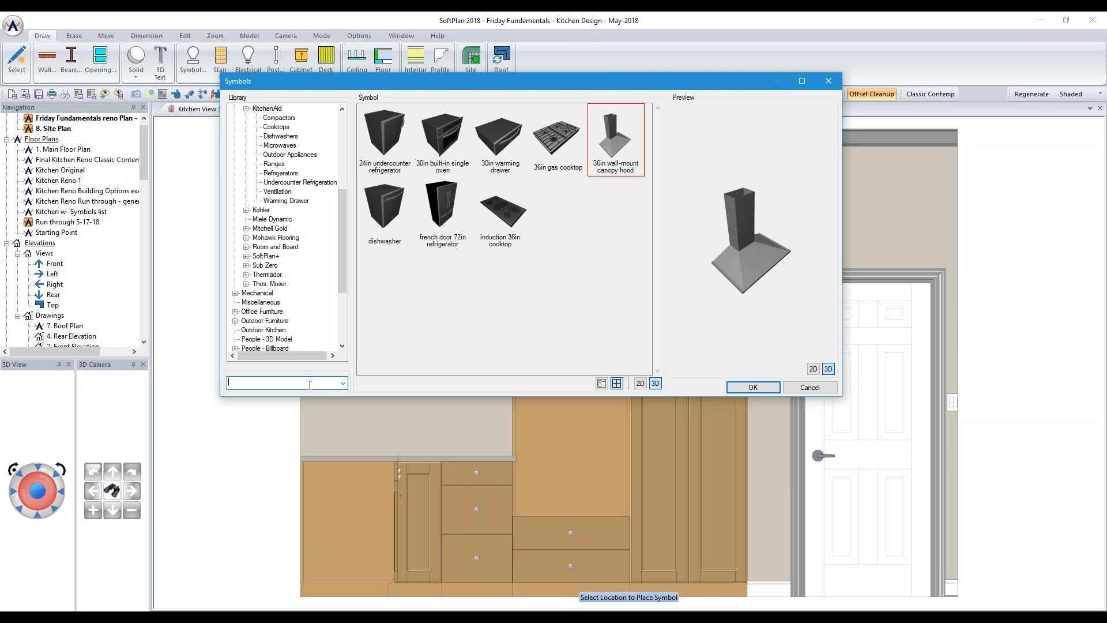
pyautogui.click(309, 421)
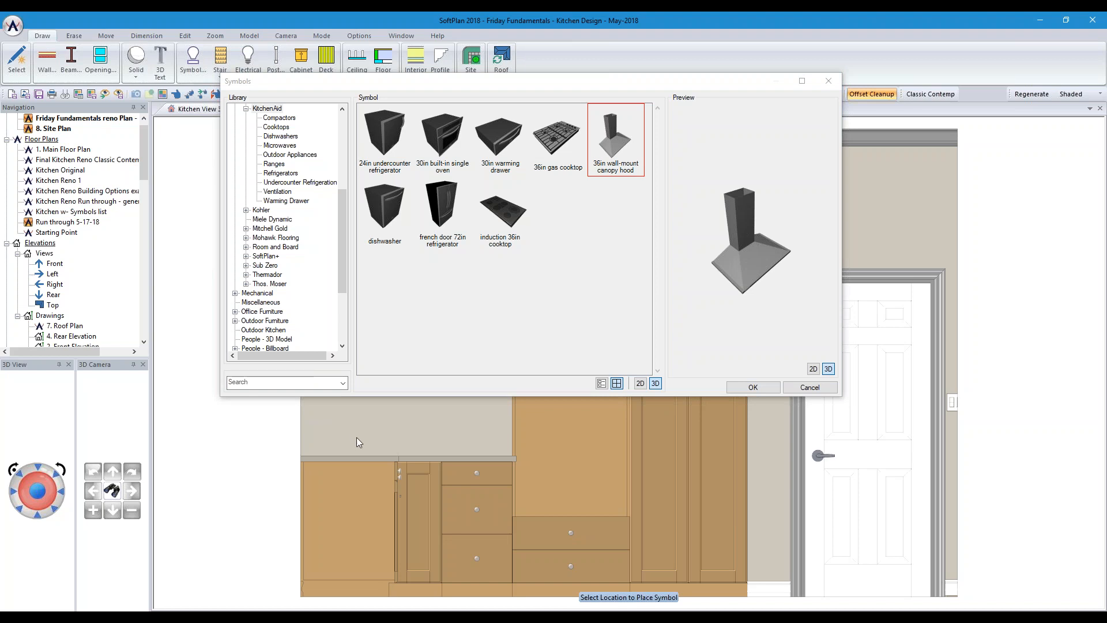
pyautogui.click(292, 392)
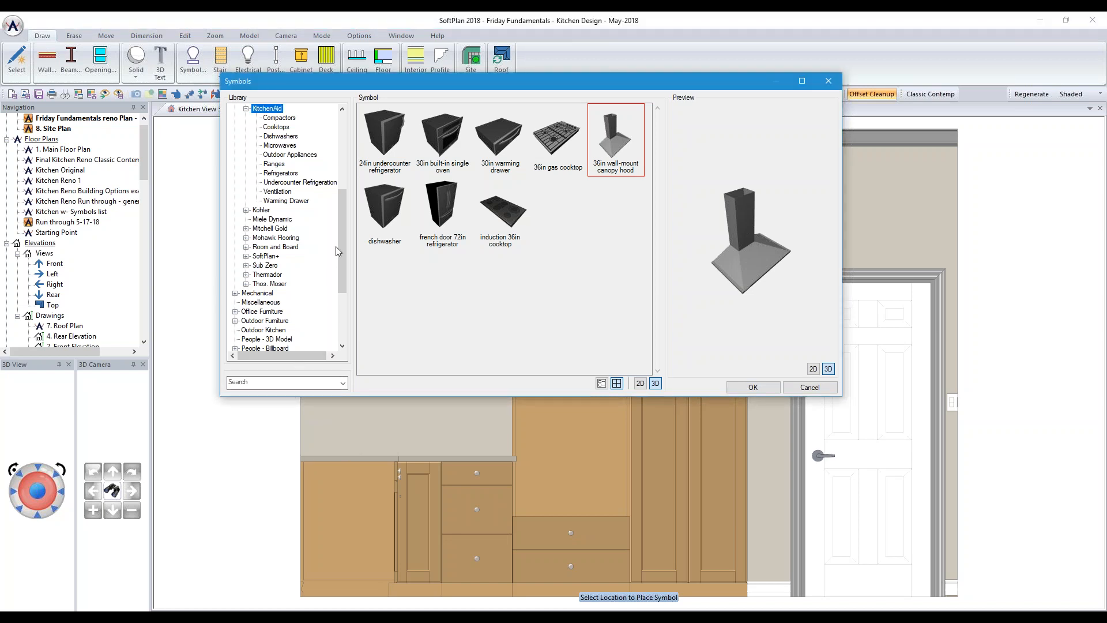
pyautogui.moveTo(344, 247); pyautogui.dragTo(345, 183)
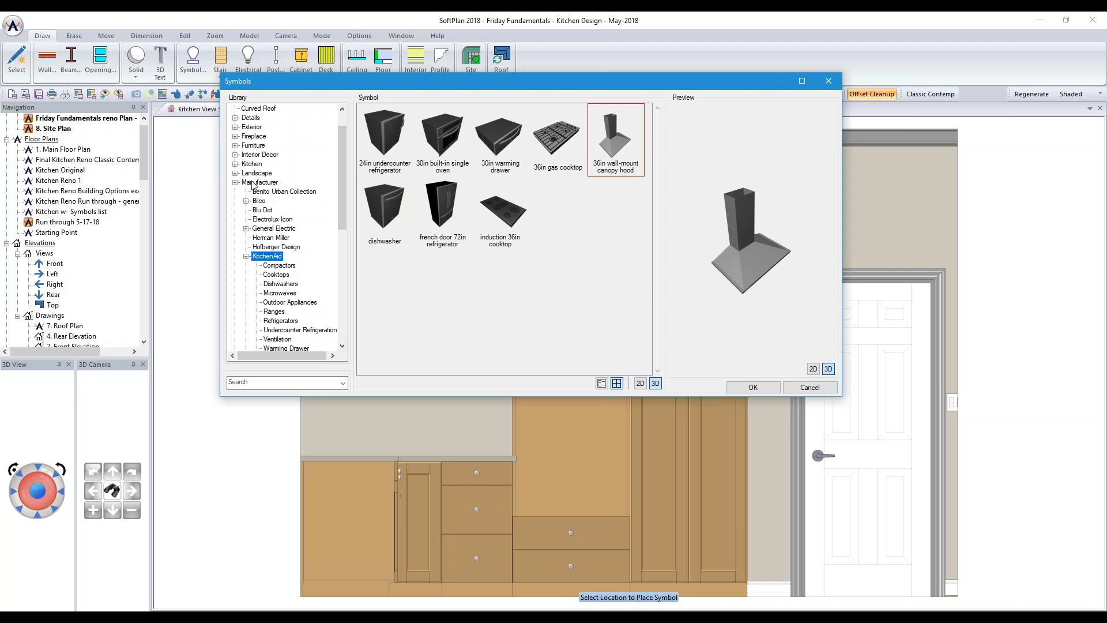
pyautogui.moveTo(343, 202); pyautogui.dragTo(341, 253)
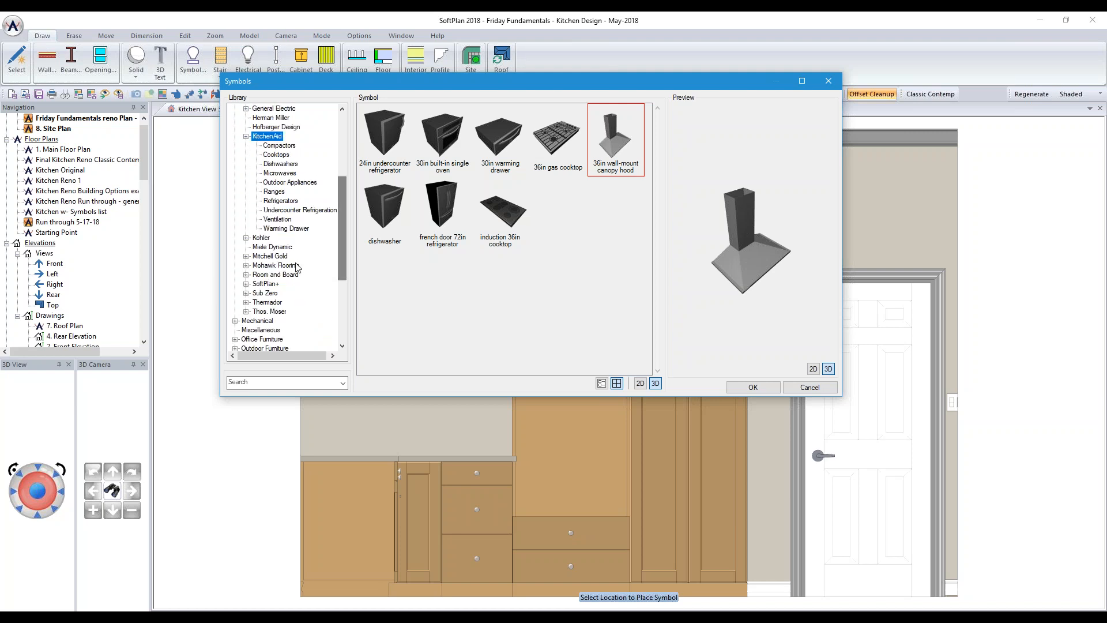
pyautogui.click(245, 283)
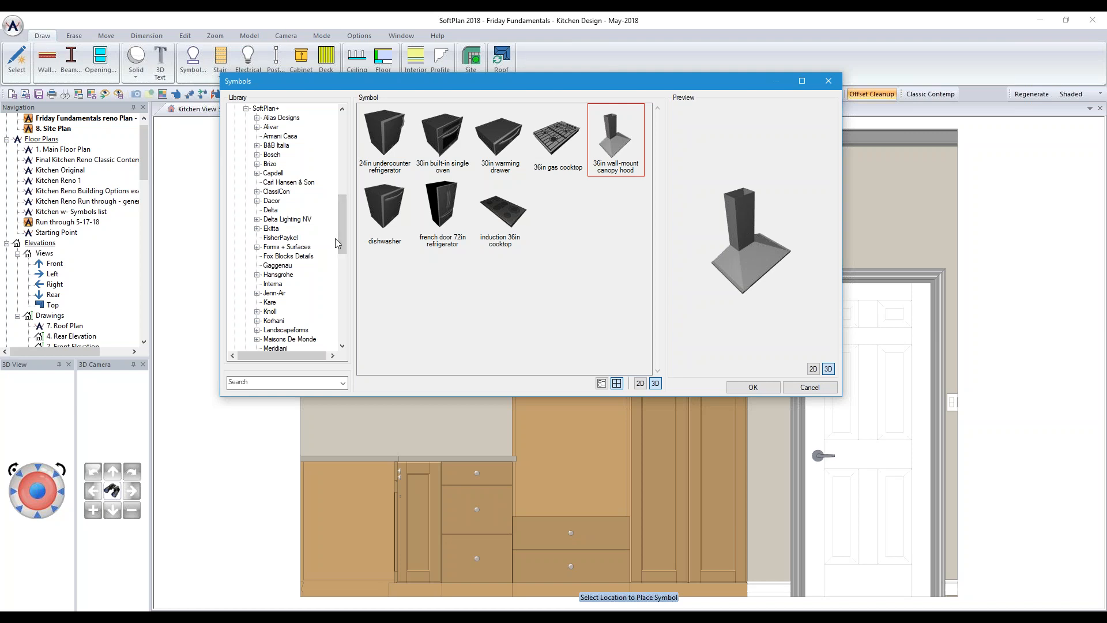
pyautogui.click(258, 294)
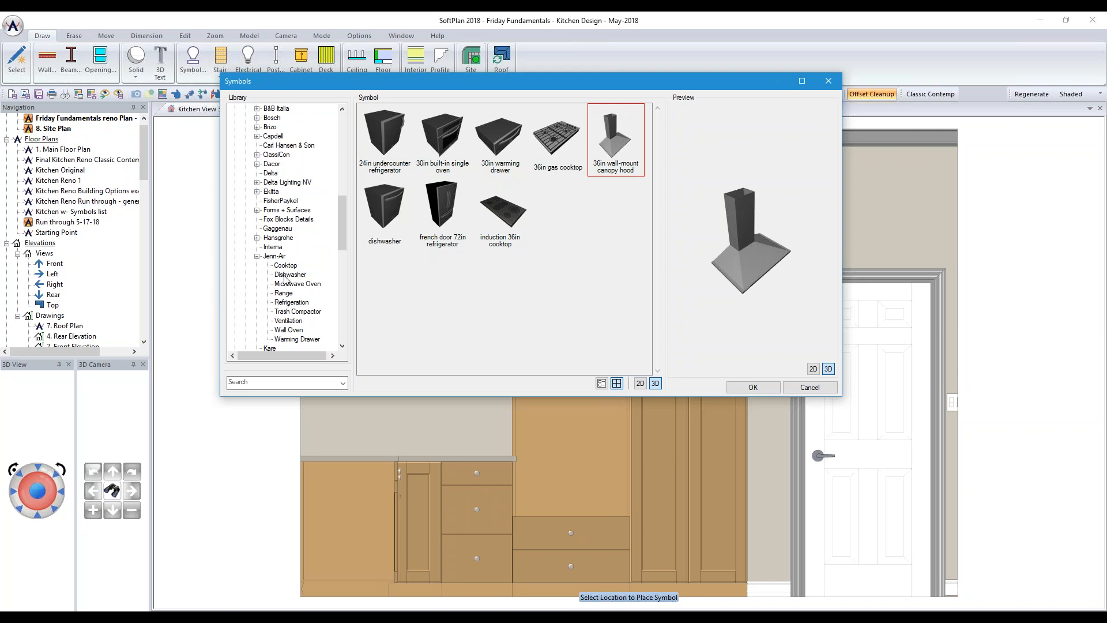
pyautogui.click(284, 333)
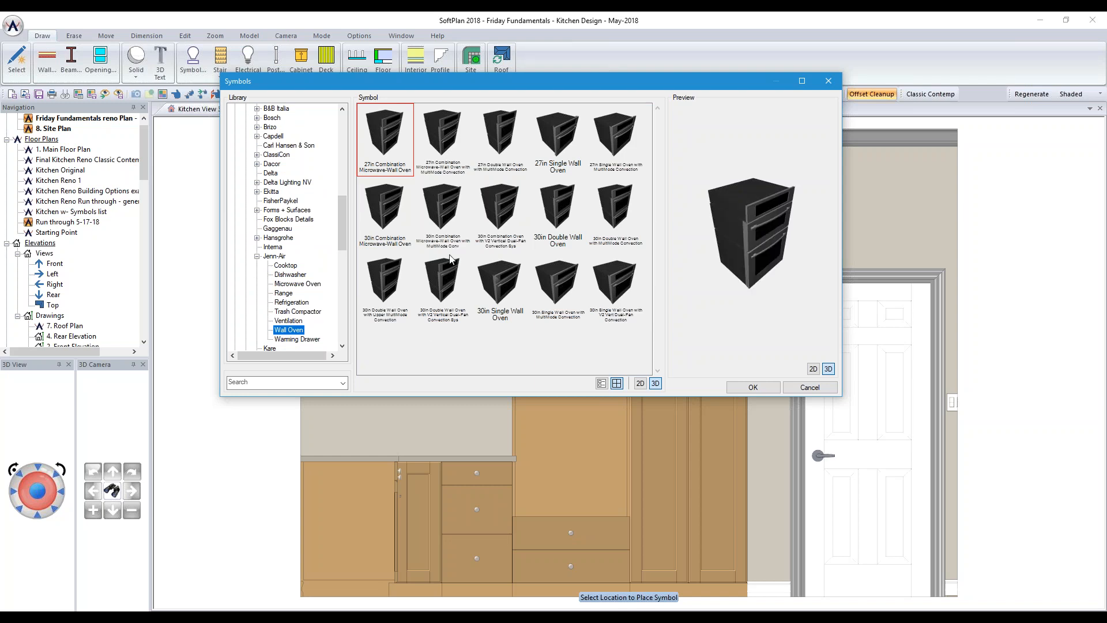
# Place the Jenn-Air 30in Combination Microwave-Wall Oven in the tall cabinet's open section, directly above the drawers
pyautogui.click(446, 211)
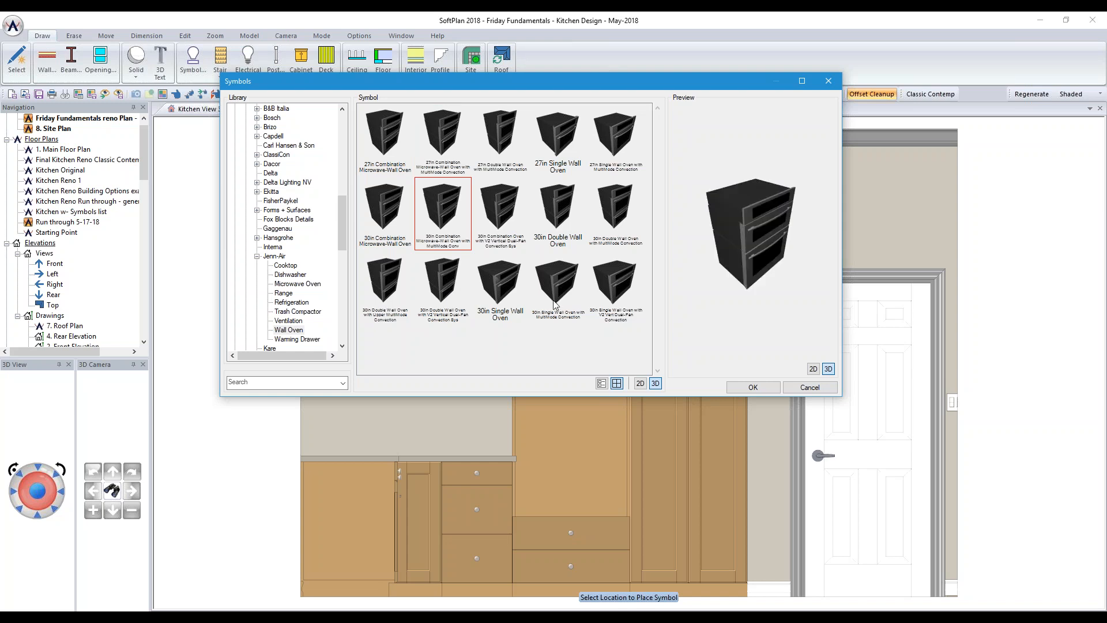
pyautogui.click(390, 222)
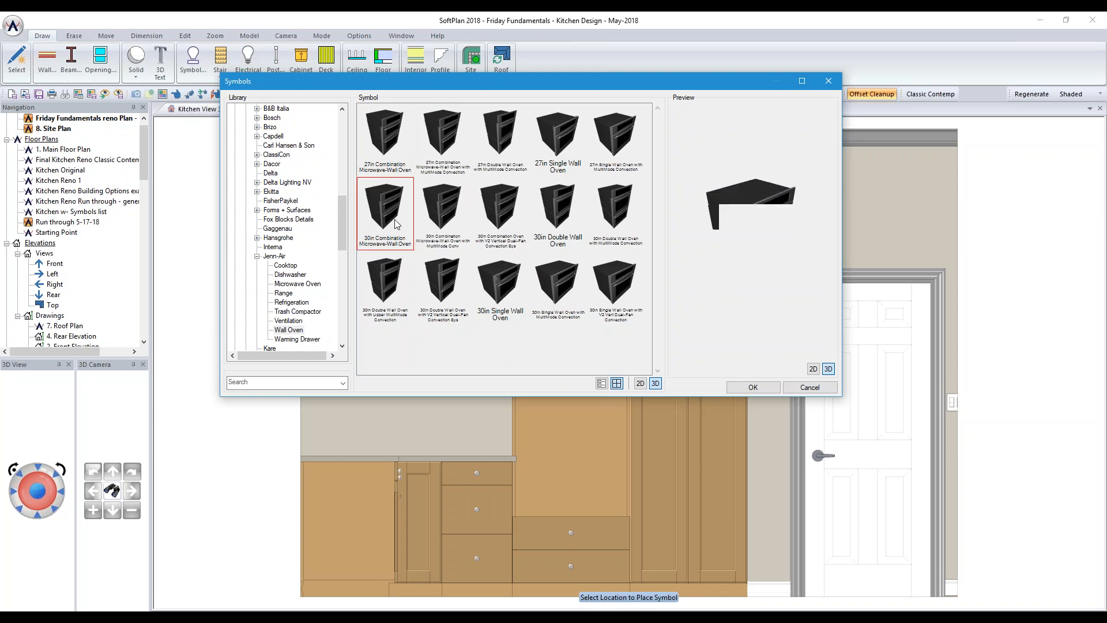
pyautogui.click(739, 390)
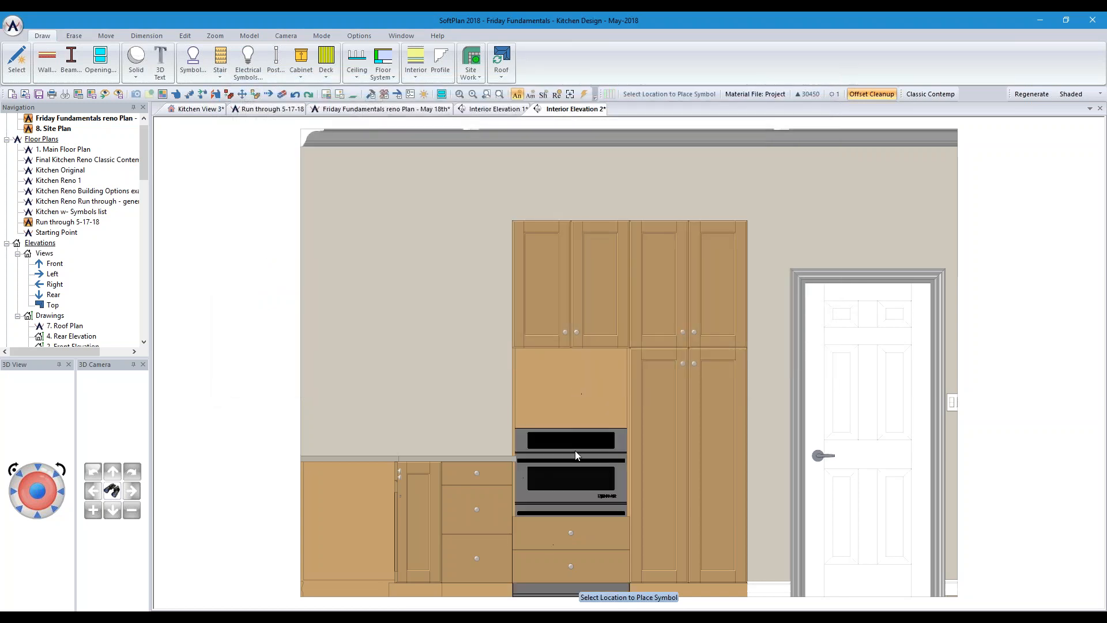
pyautogui.click(576, 458)
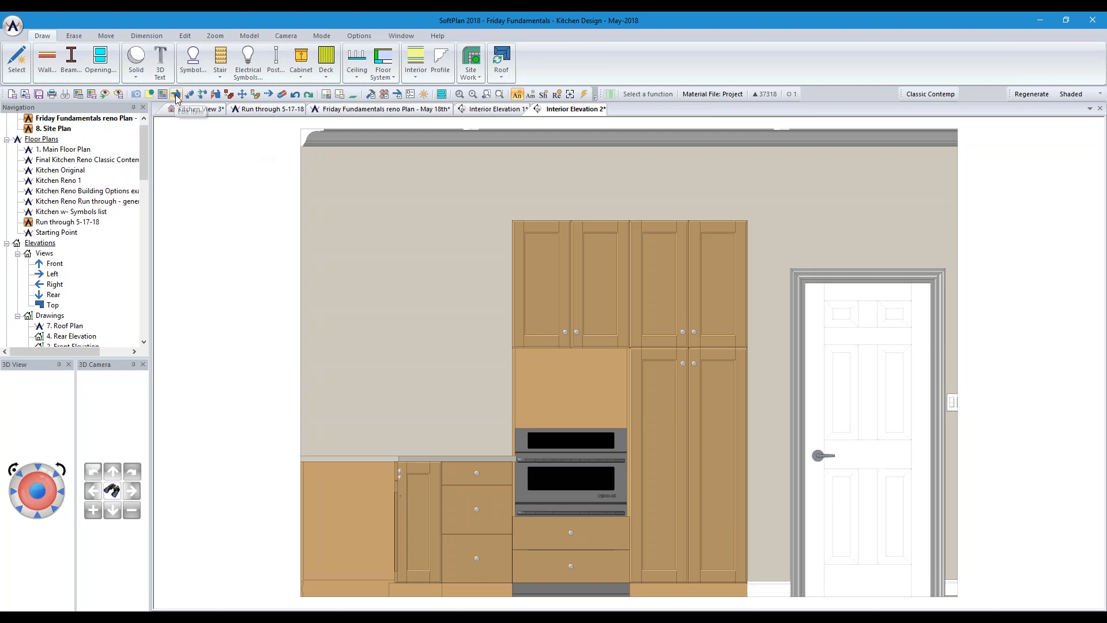
# Move the Jenn-Air combination wall oven up in the tall cabinet so it fills the opening between the upper doors and the drawers
pyautogui.click(242, 94)
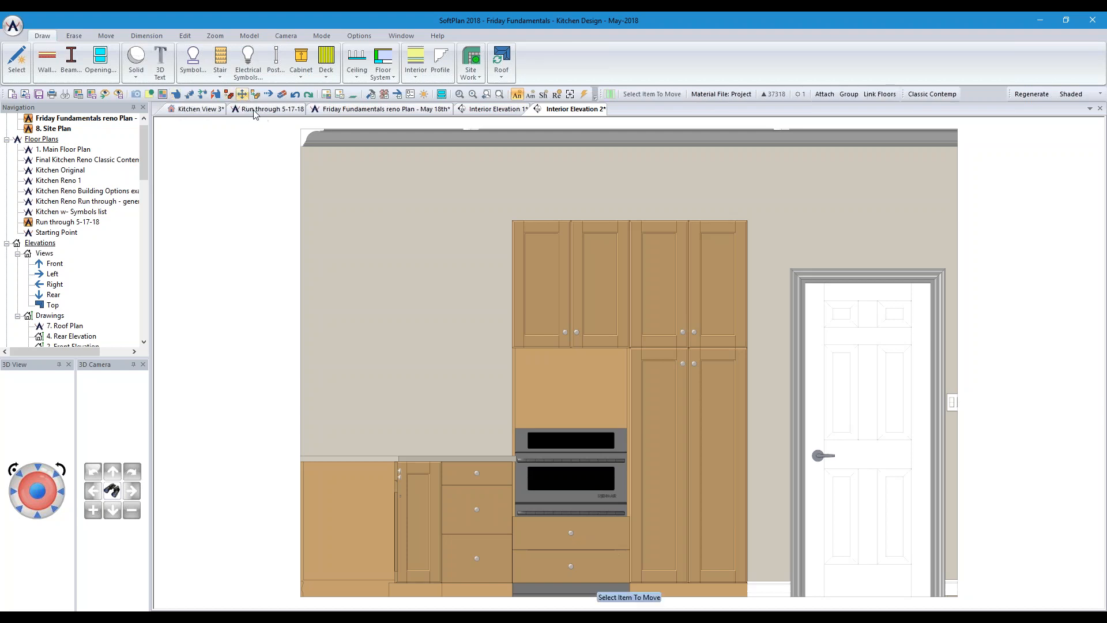
pyautogui.click(599, 486)
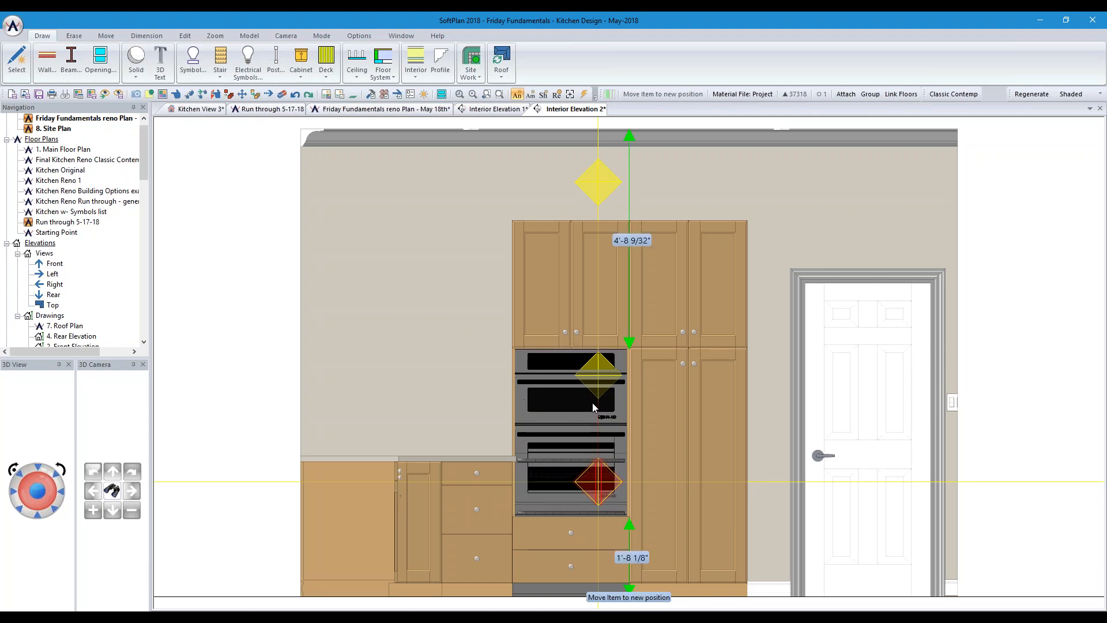
pyautogui.click(593, 403)
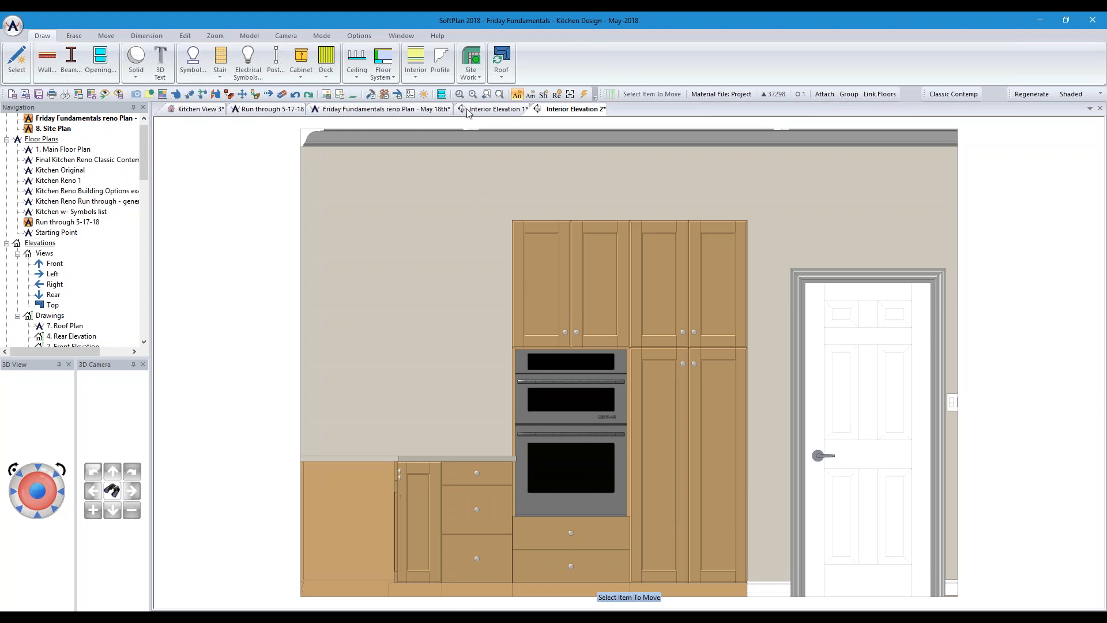
# Place a 36" wide Corner wall cabinet with the Standard\2 door face layout in the kitchen corner of the May 18th floor plan
pyautogui.click(396, 110)
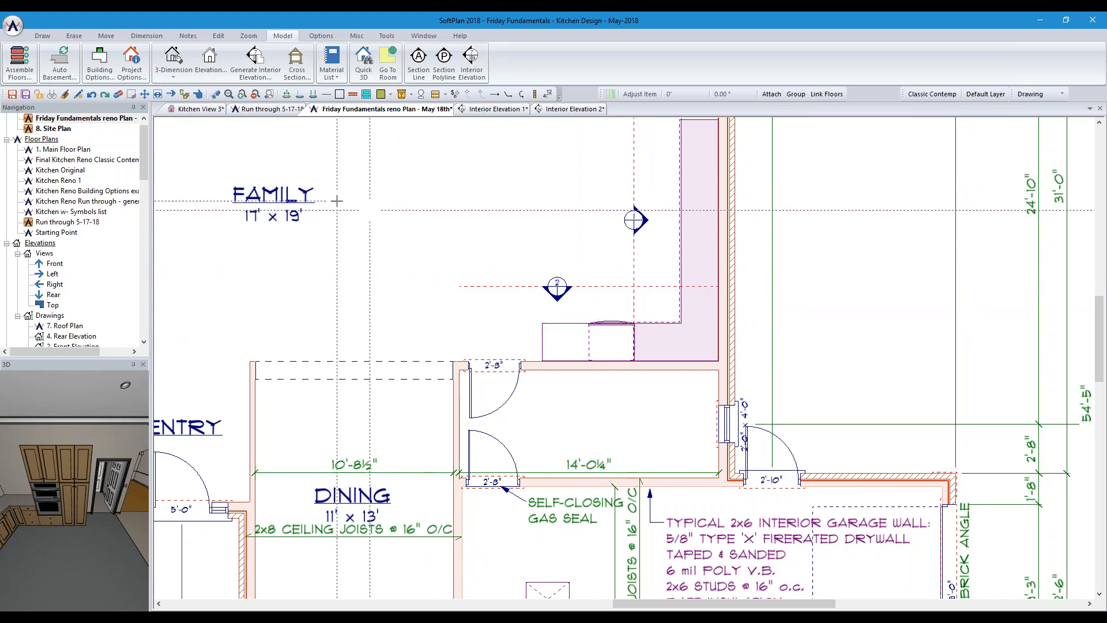
pyautogui.click(42, 36)
pyautogui.click(322, 60)
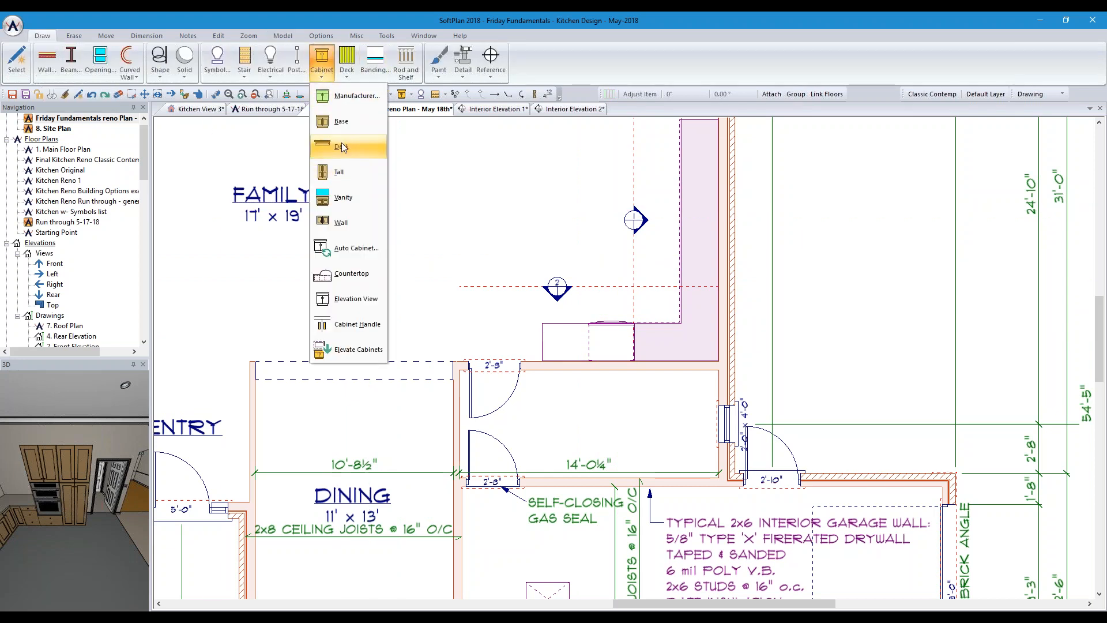
pyautogui.click(341, 222)
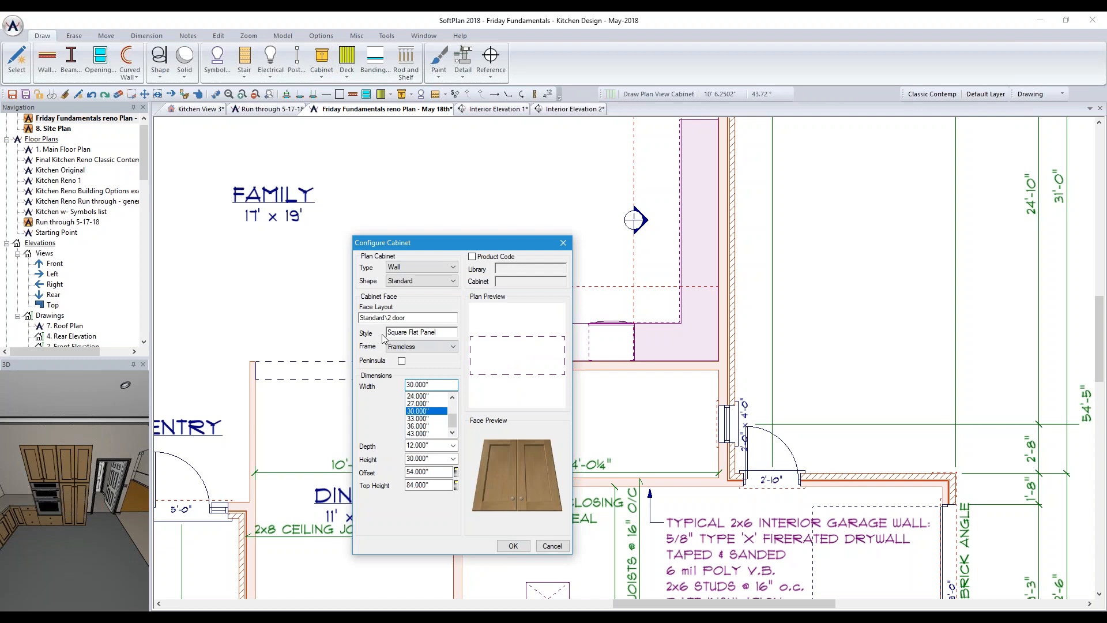
pyautogui.click(423, 283)
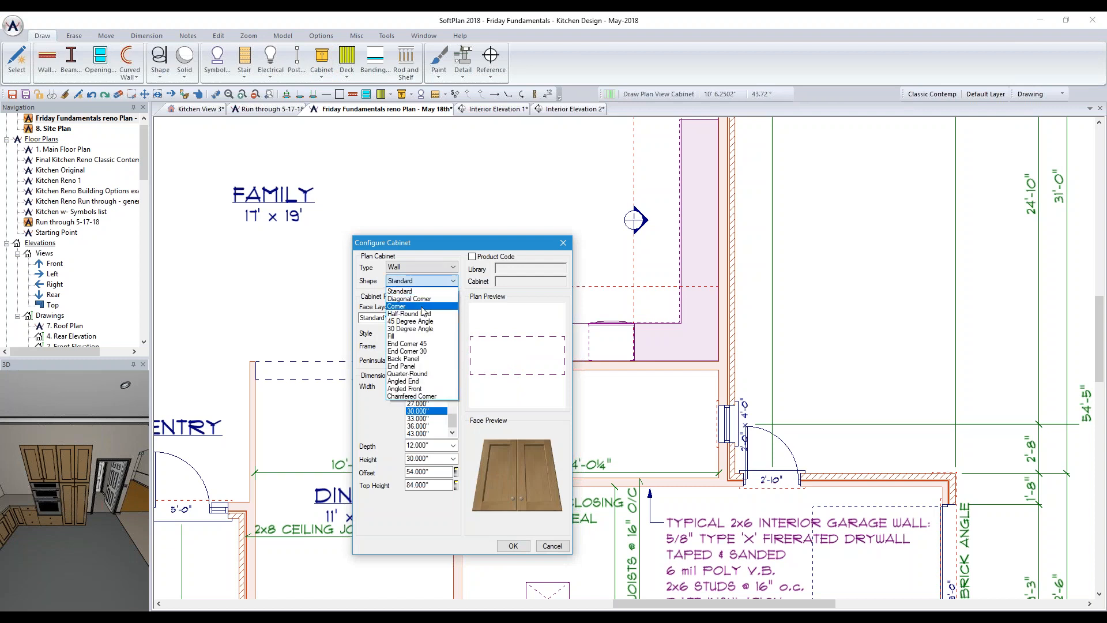
pyautogui.click(422, 307)
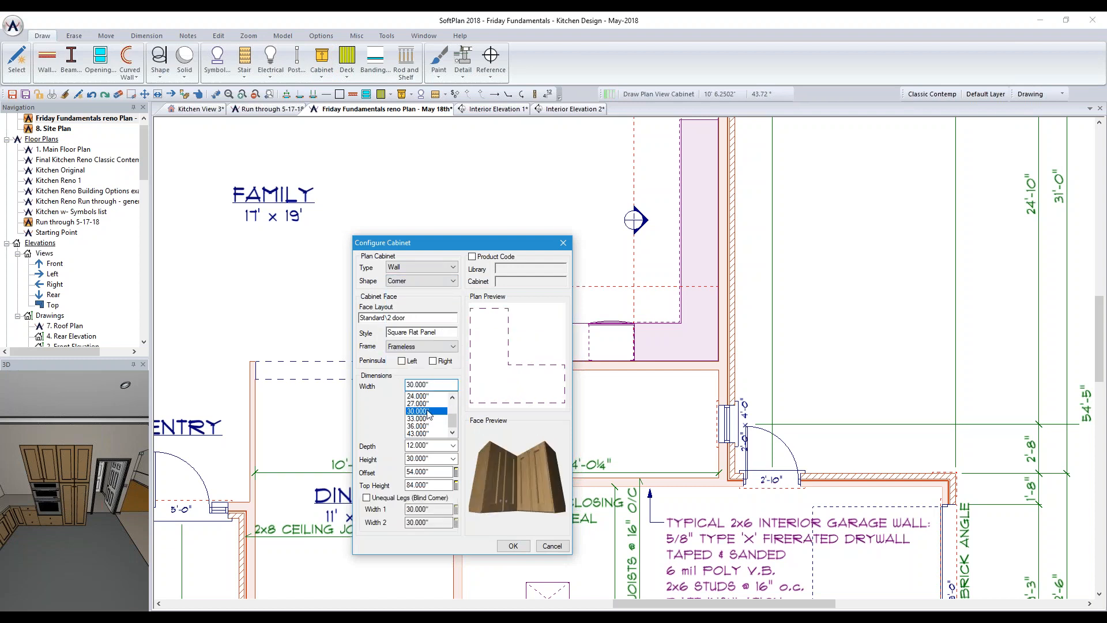
pyautogui.click(420, 397)
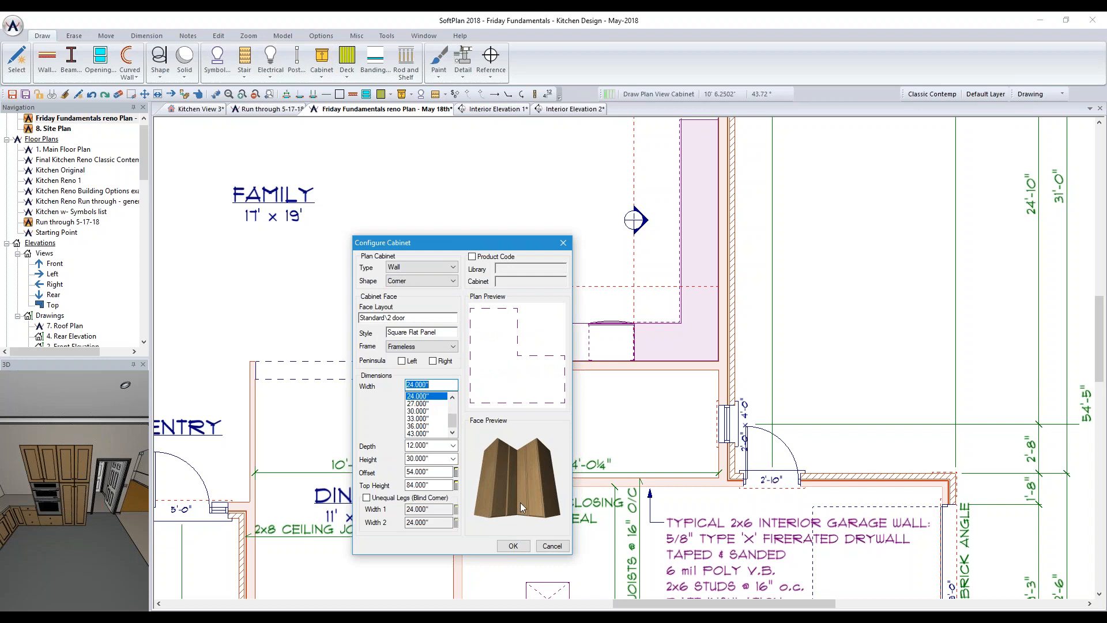
pyautogui.click(419, 426)
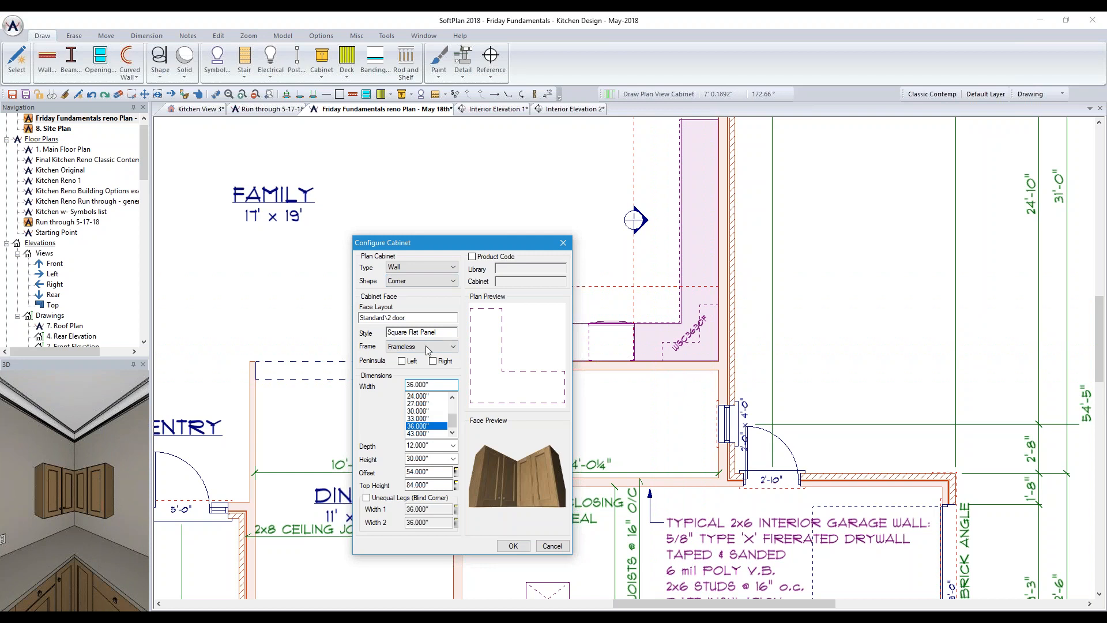
# Place an 18" wide Standard-shape wall cabinet between the corner wall cabinet and the tall oven cabinet
pyautogui.click(424, 283)
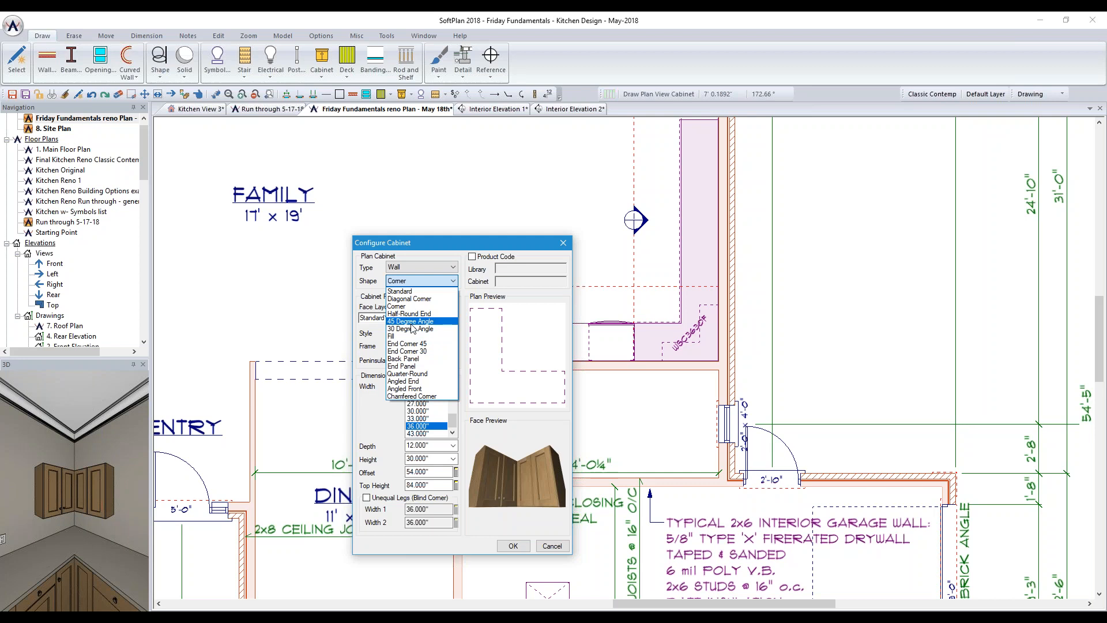
pyautogui.click(403, 291)
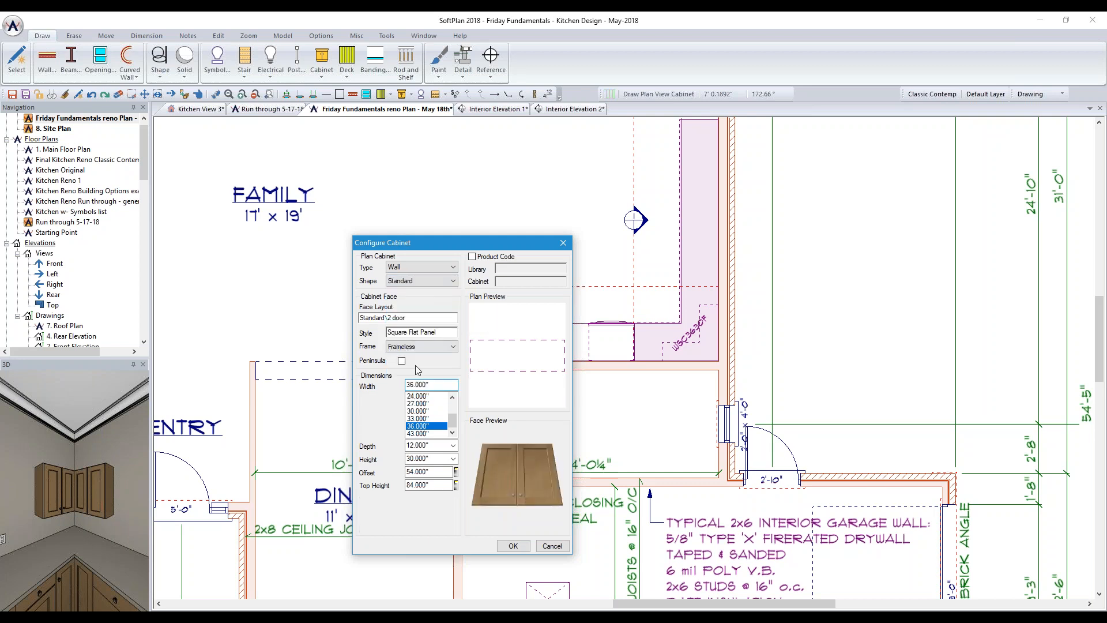
pyautogui.scroll(3, 432, 407)
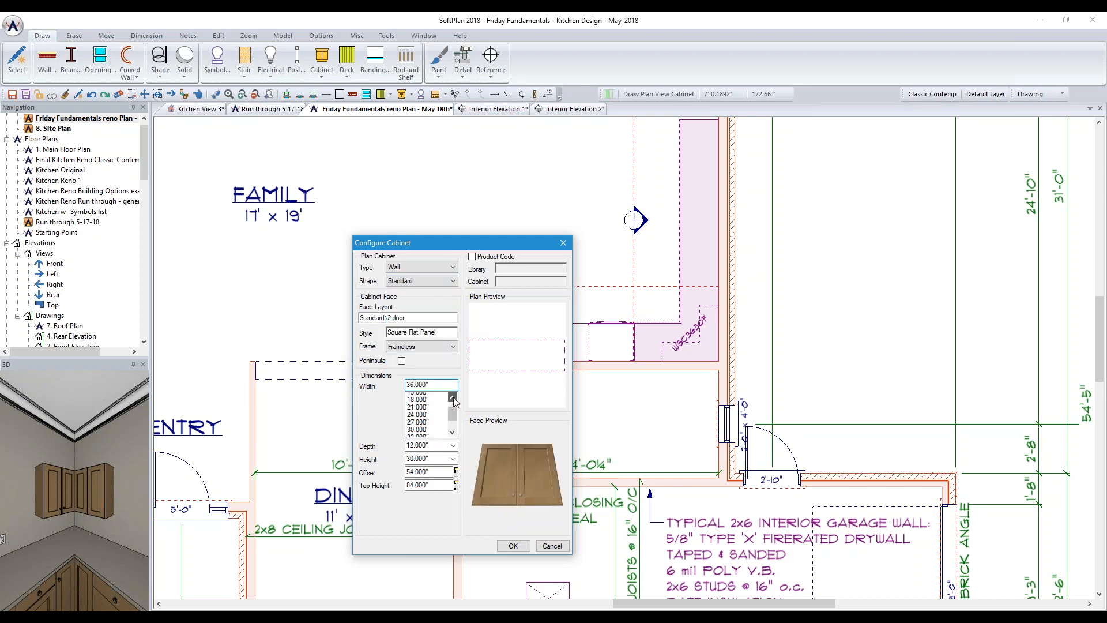
pyautogui.click(428, 404)
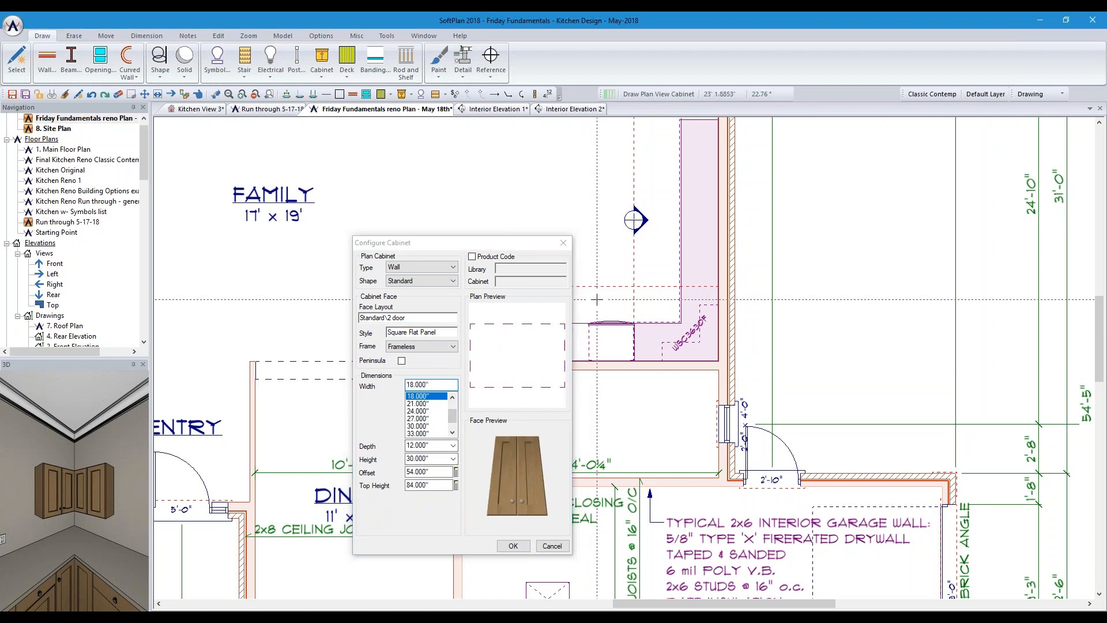
pyautogui.moveTo(521, 244); pyautogui.dragTo(362, 233)
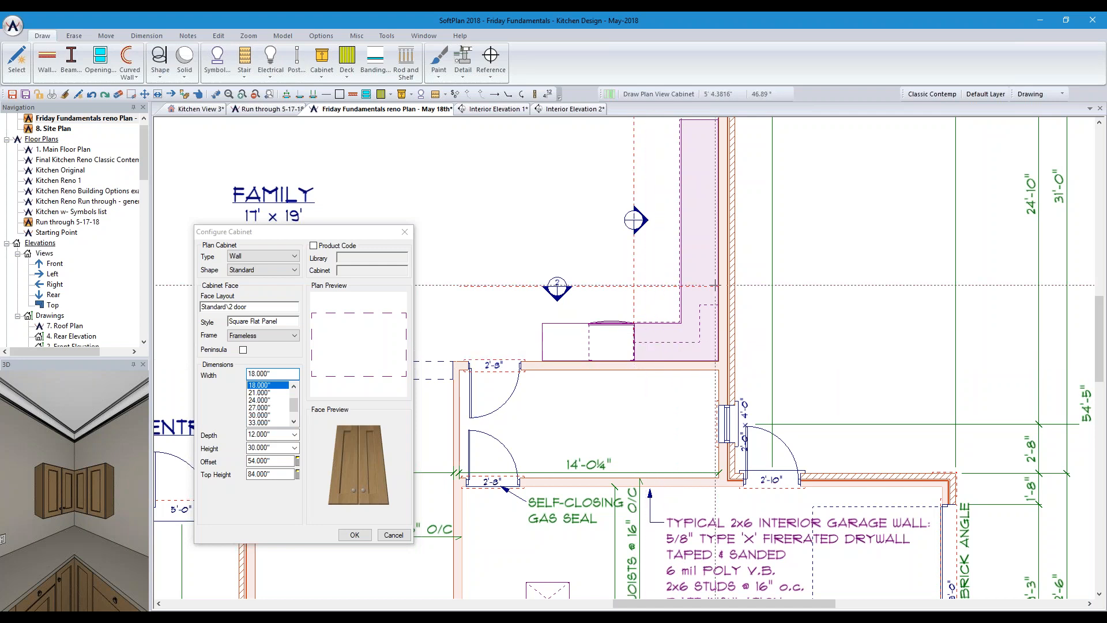
# Set the width of the Standard wall cabinet being configured to 42"
pyautogui.click(292, 422)
pyautogui.click(293, 422)
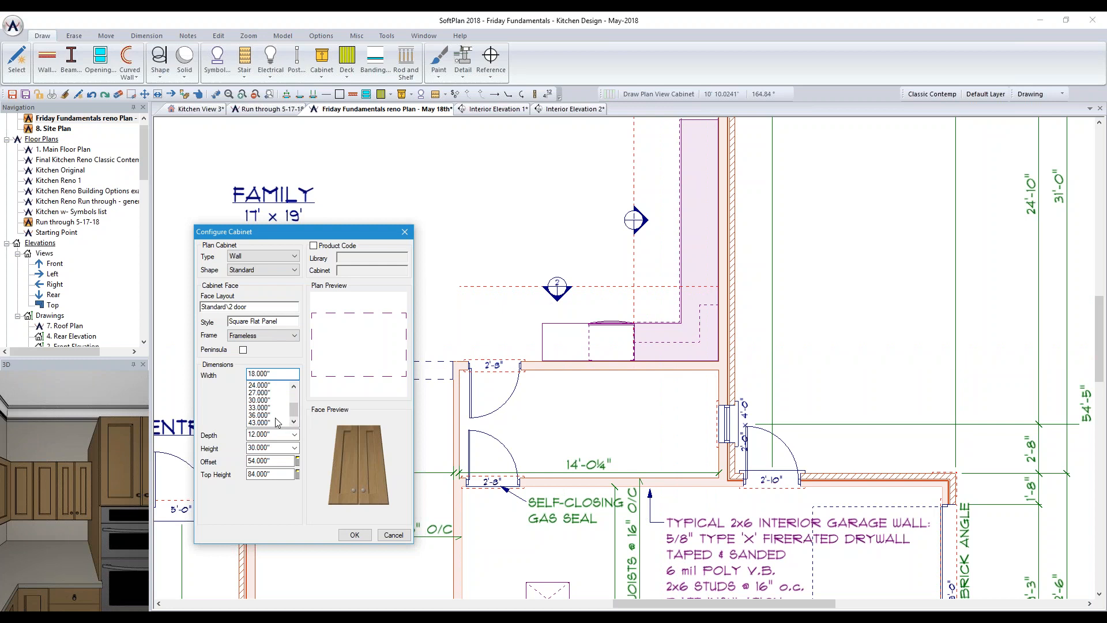
pyautogui.doubleClick(273, 375)
pyautogui.write('42')
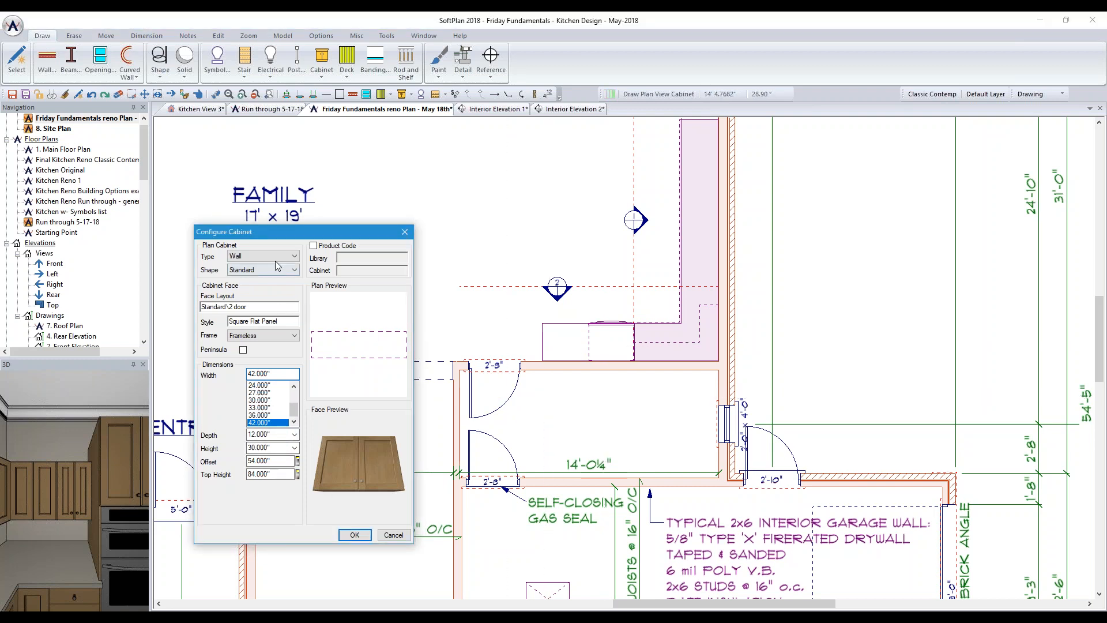
# Examine the Specialty face layouts in the Standard library for a layout suited to the 42" wall cabinet
pyautogui.doubleClick(280, 307)
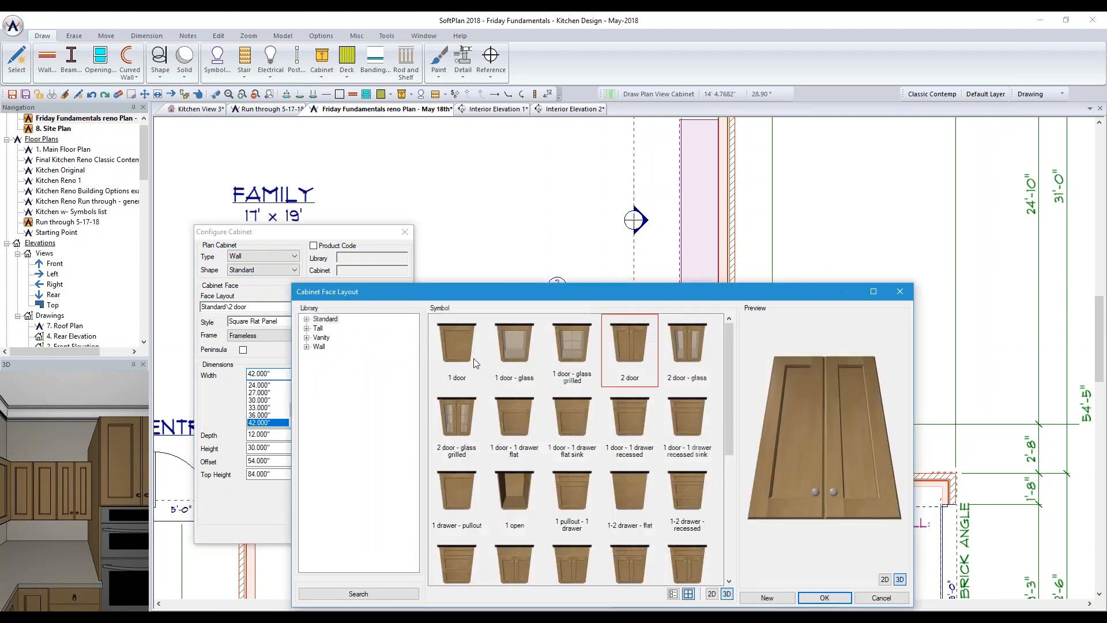
pyautogui.doubleClick(316, 320)
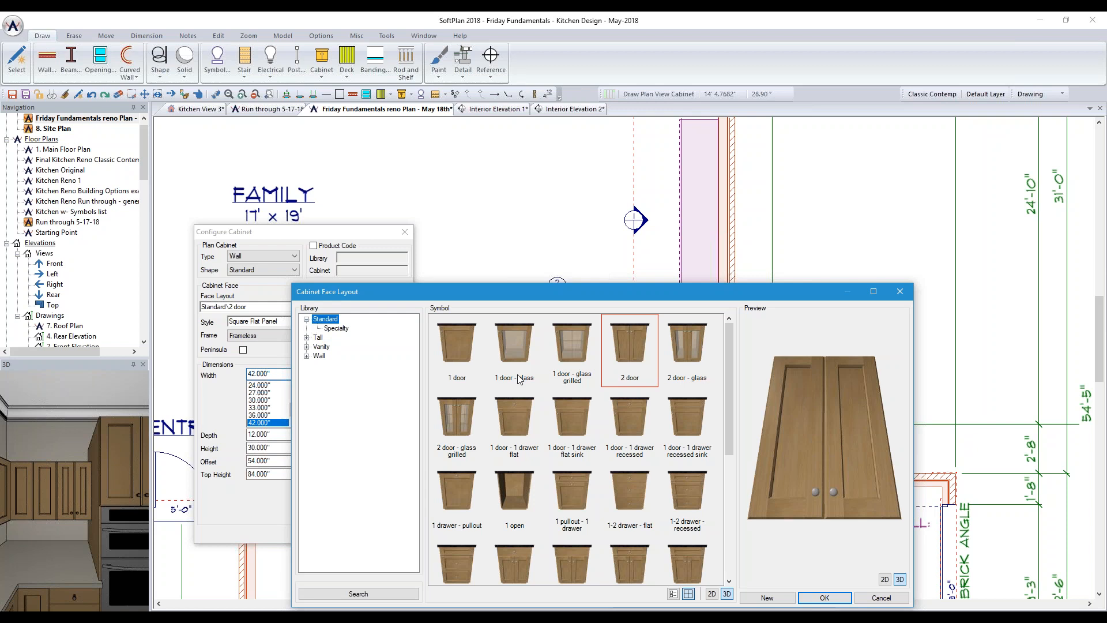
pyautogui.click(340, 328)
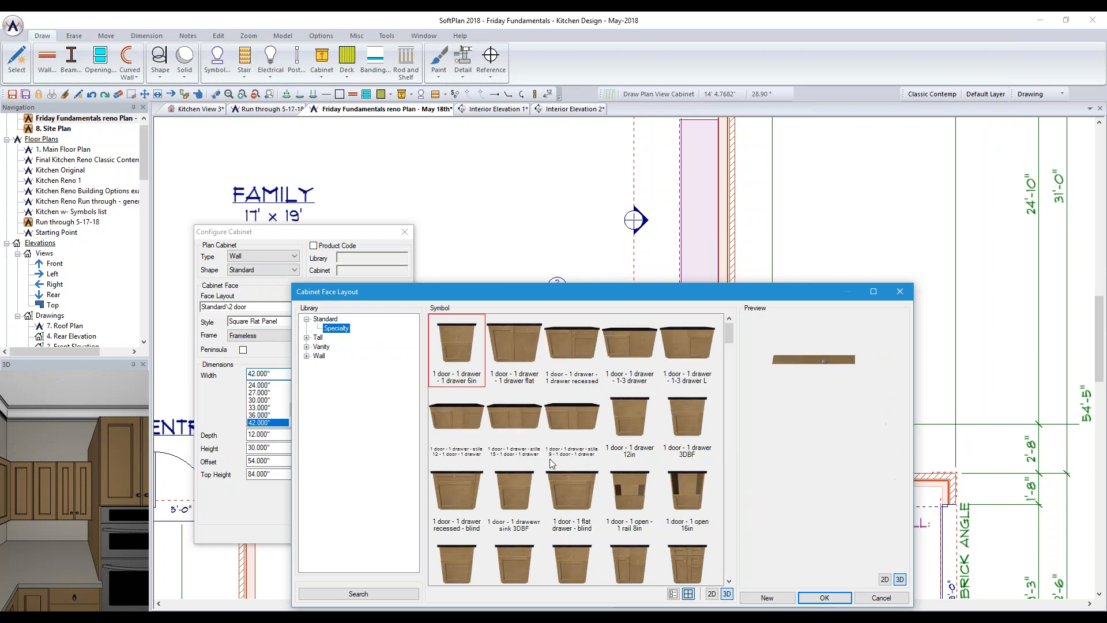
pyautogui.scroll(-3, 552, 463)
pyautogui.scroll(-6, 553, 462)
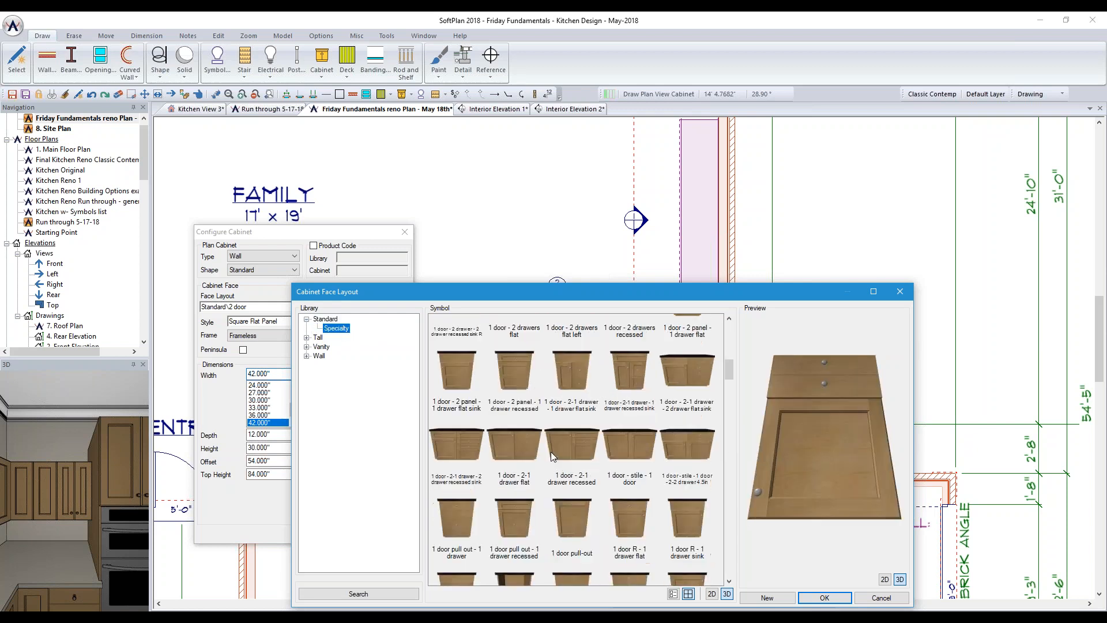
pyautogui.scroll(-8, 553, 456)
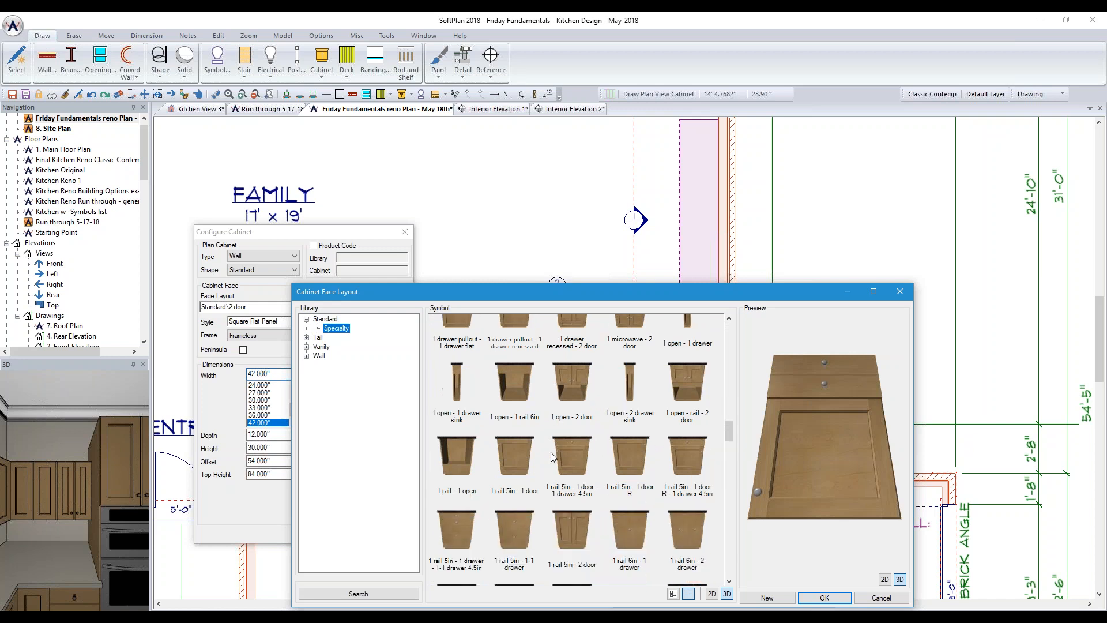
pyautogui.scroll(10, 551, 456)
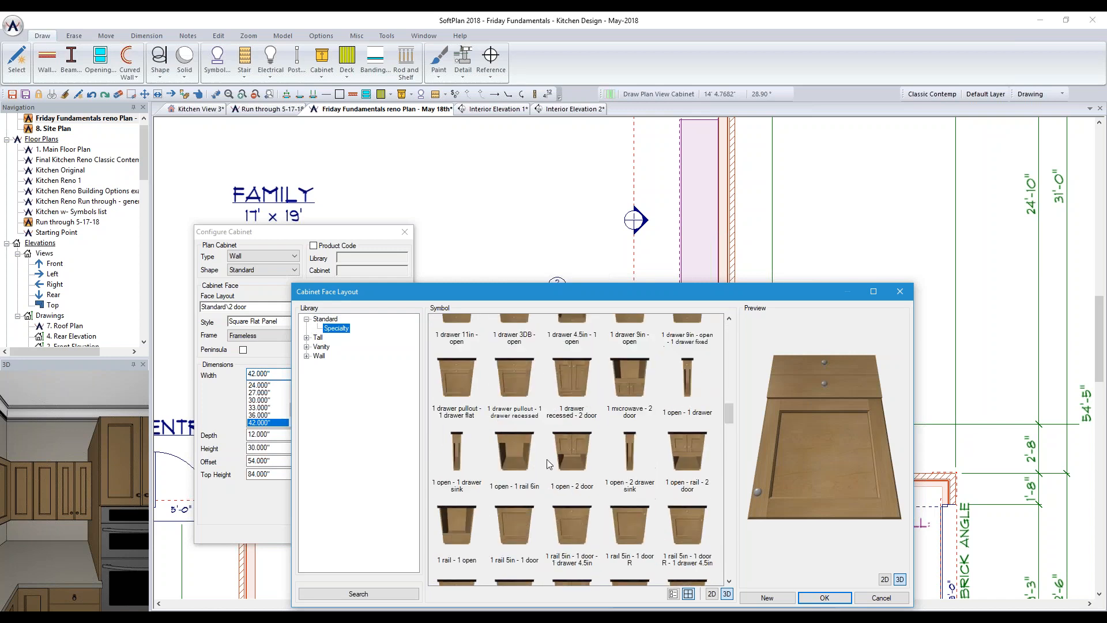
pyautogui.scroll(4, 542, 460)
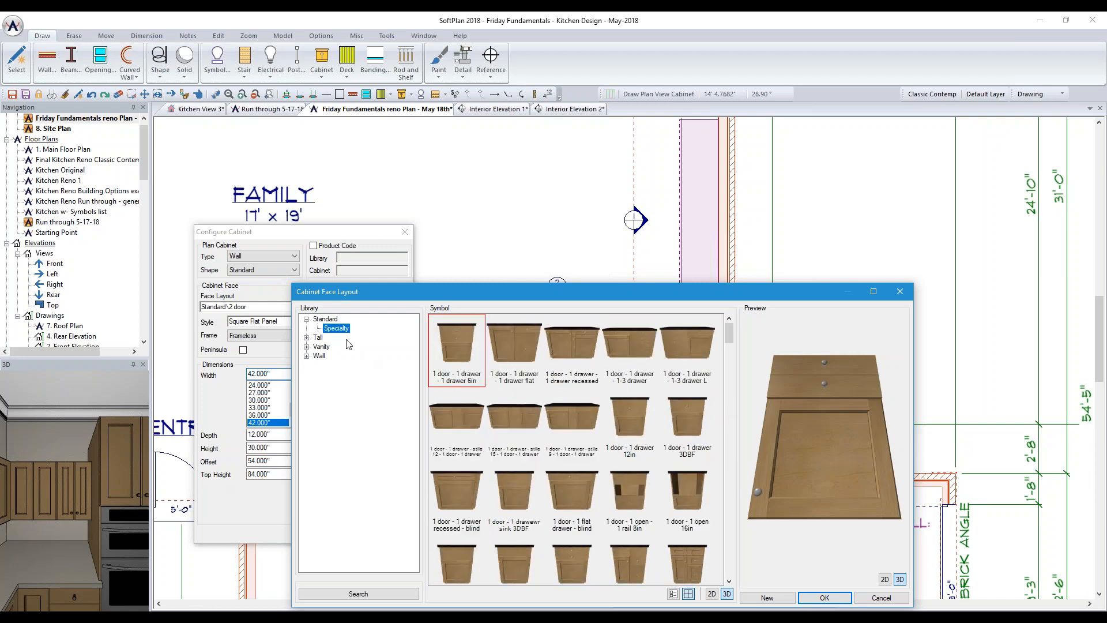
# Find face layouts with 3+ doors and 0 drawers, apply Standard\Specialty\3 door, and place the 42" wall cabinets along the long counter wall
pyautogui.click(353, 592)
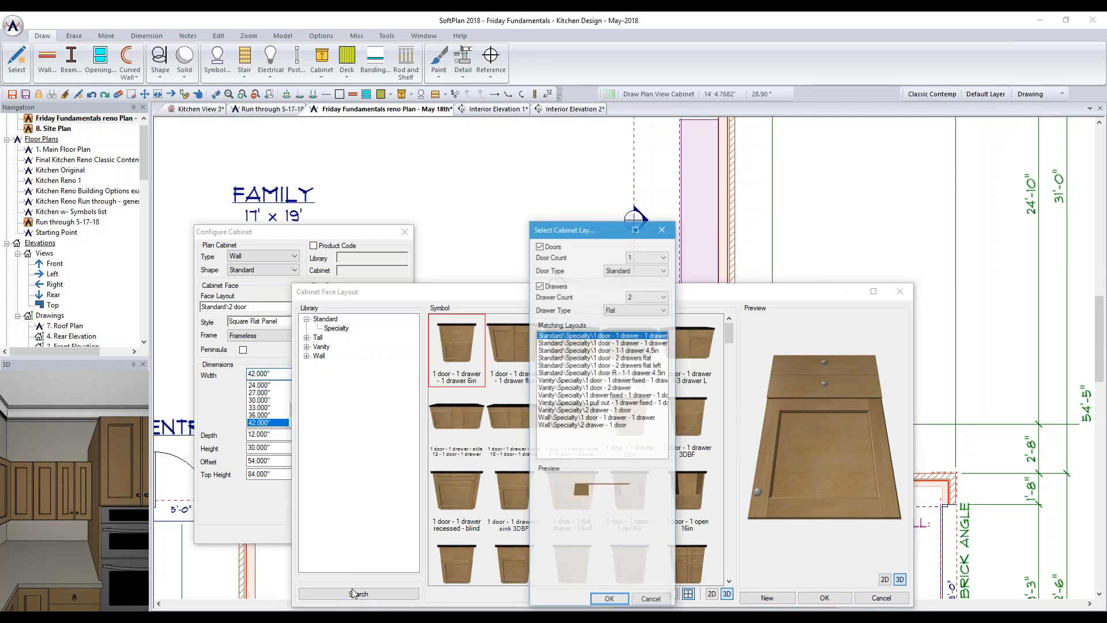
pyautogui.click(663, 256)
pyautogui.click(642, 289)
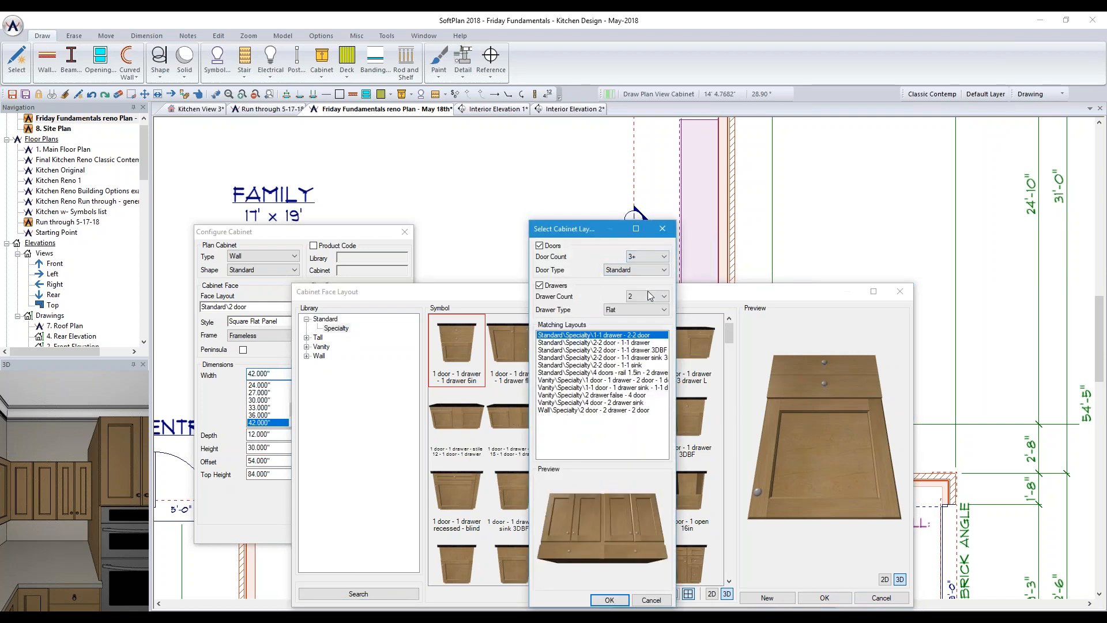
pyautogui.click(664, 296)
pyautogui.click(631, 307)
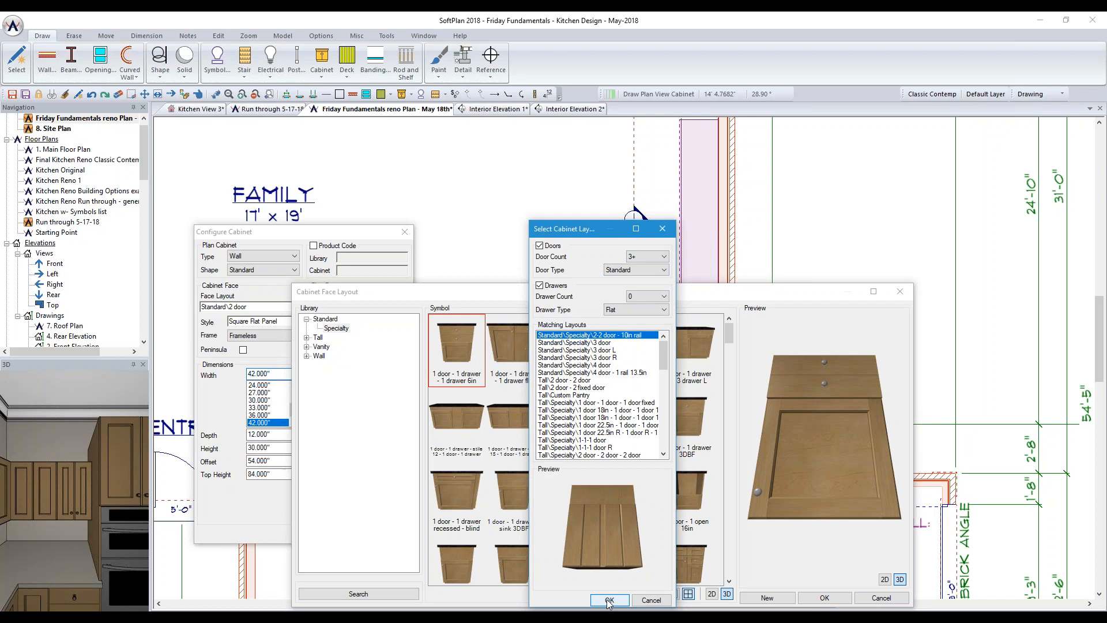
pyautogui.click(603, 343)
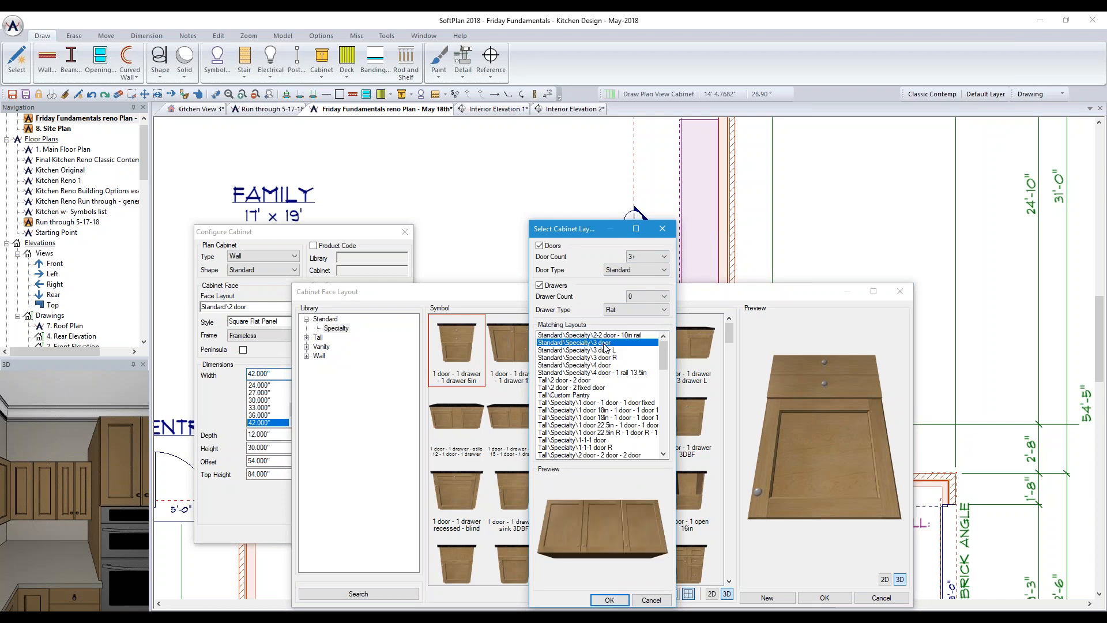
pyautogui.click(610, 601)
pyautogui.click(824, 599)
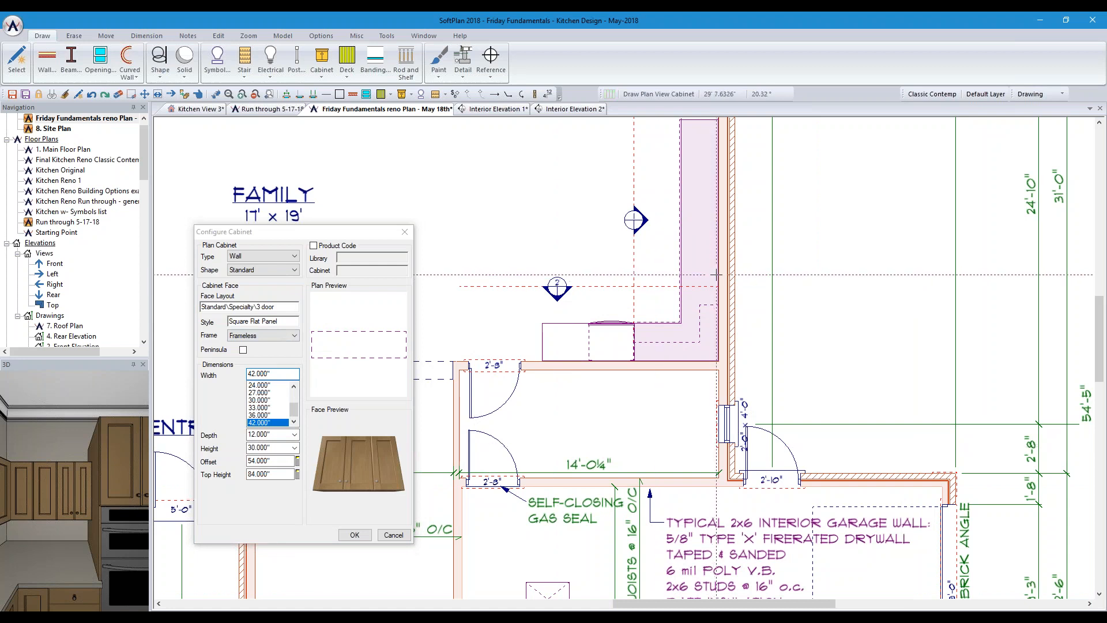
pyautogui.scroll(-1, 704, 185)
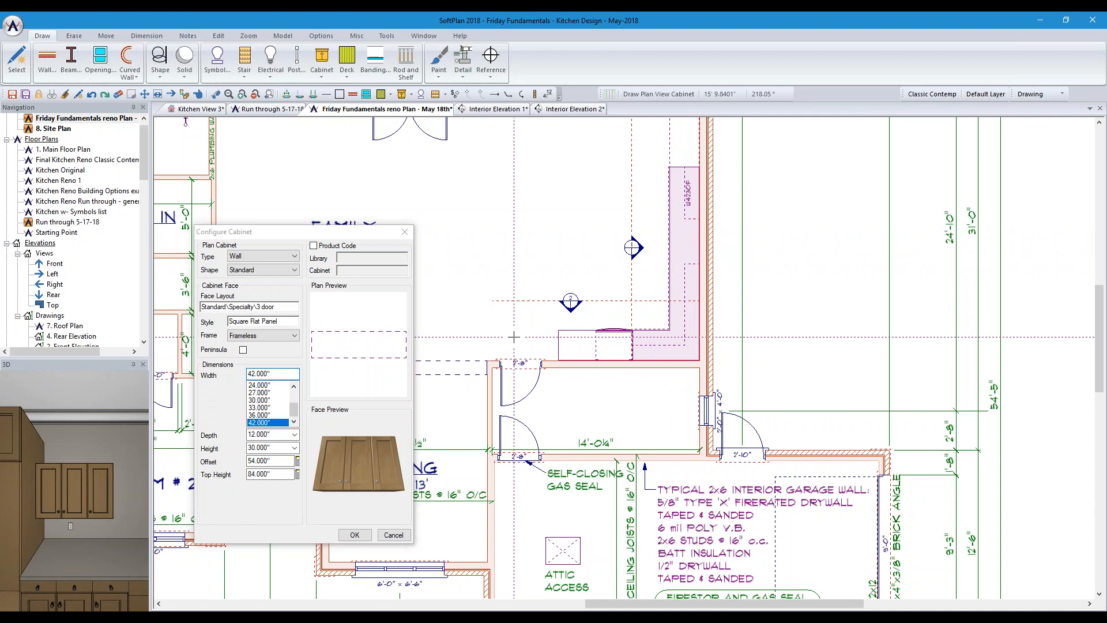
# In Kitchen View 3, set the three-door wall cabinet beside the refrigerator surround to 42" high with its top at 96"
pyautogui.click(211, 109)
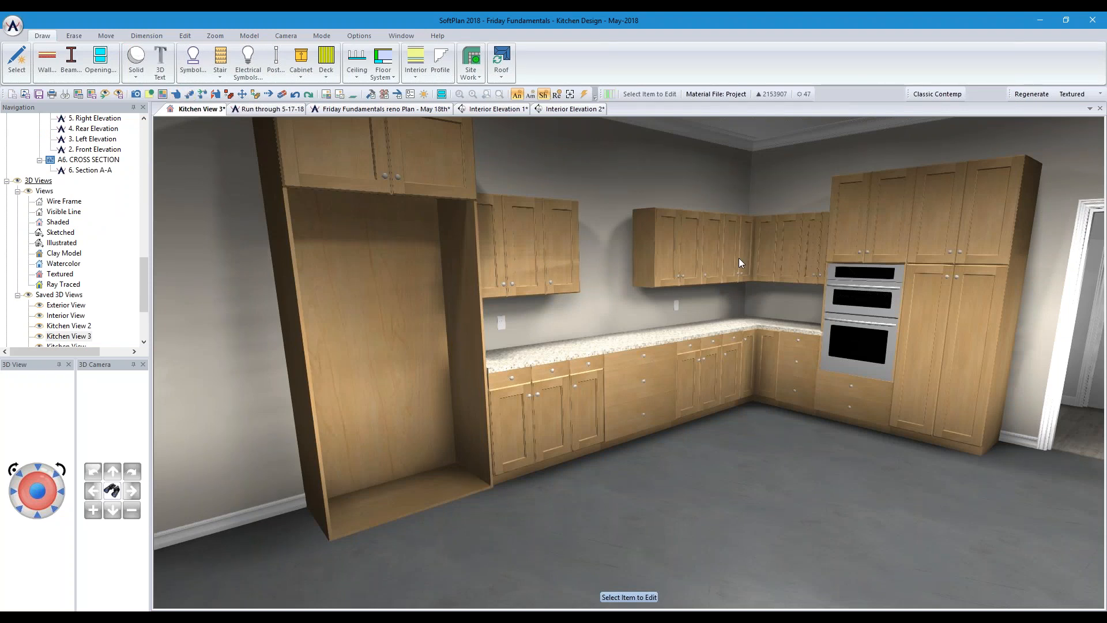
pyautogui.click(549, 260)
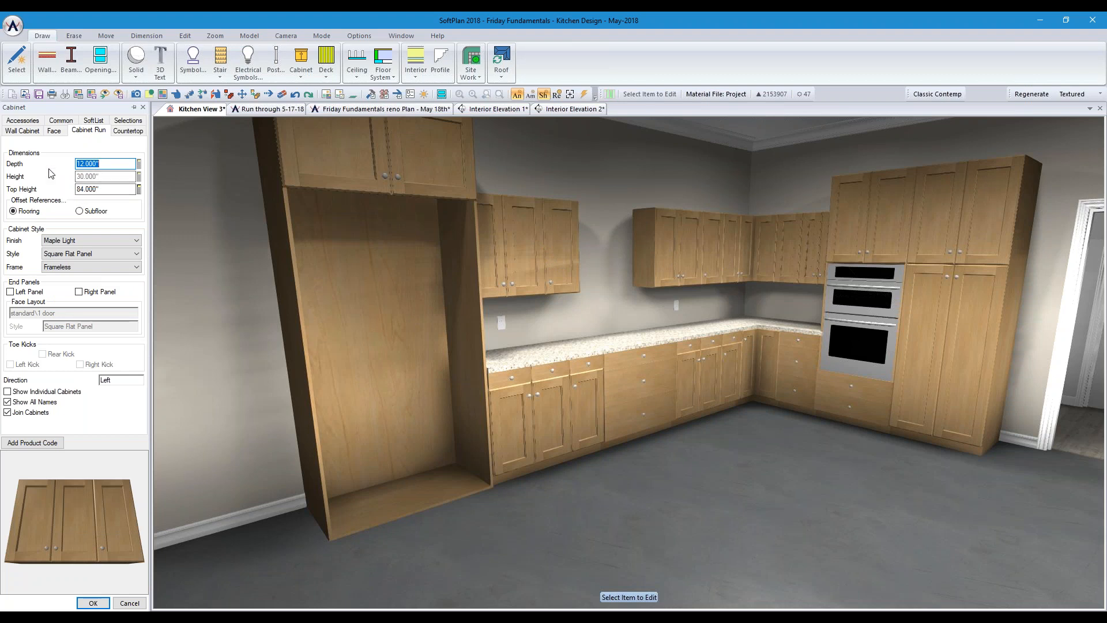
pyautogui.click(23, 131)
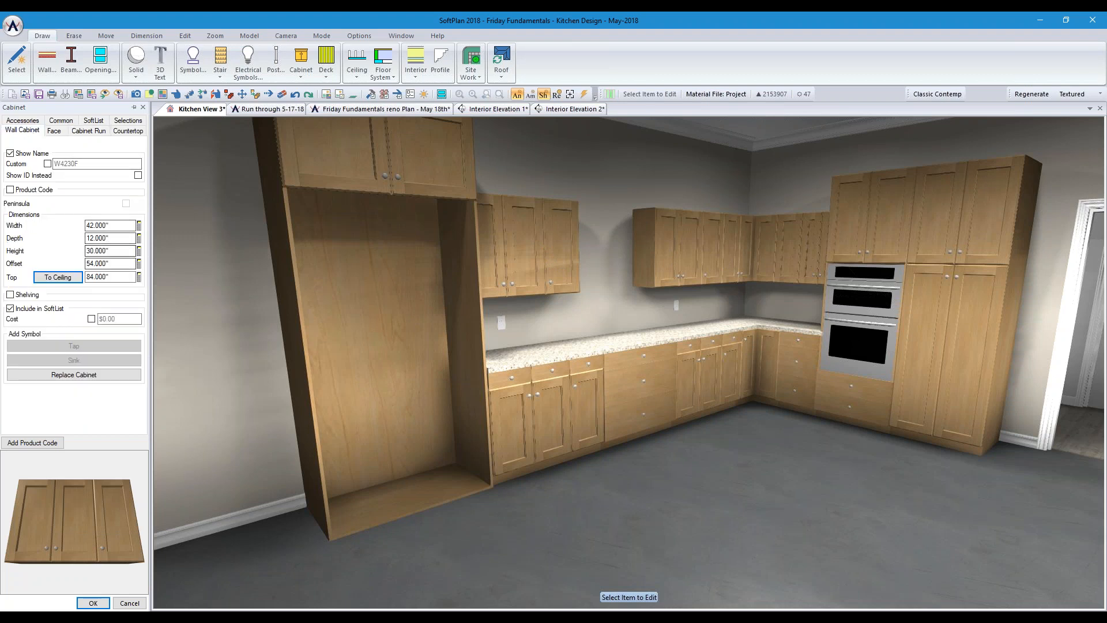
pyautogui.doubleClick(116, 251)
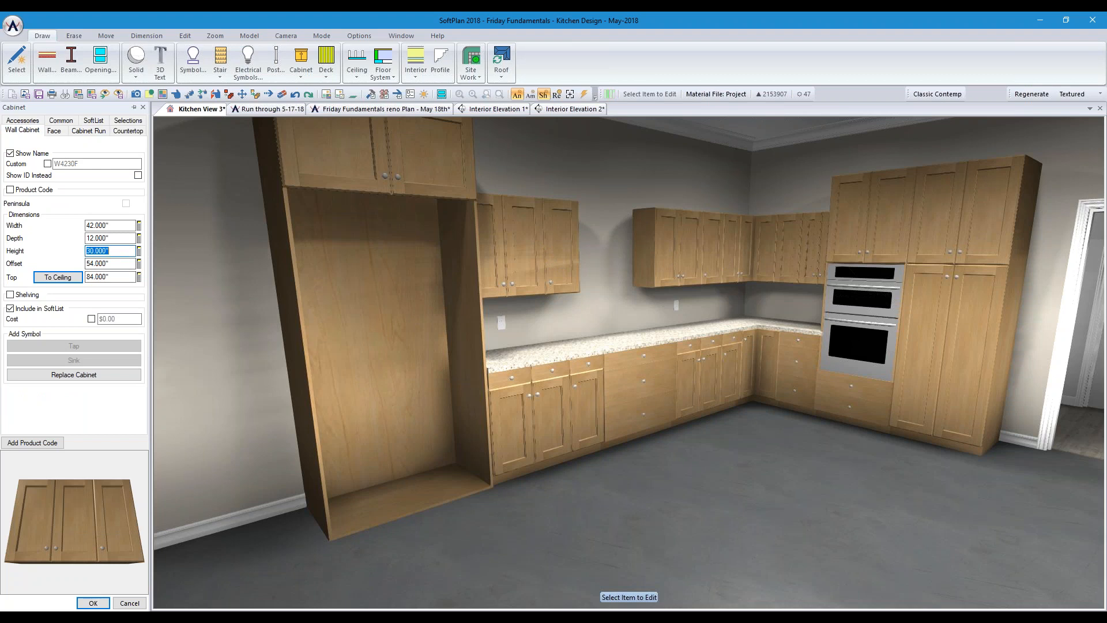
pyautogui.write('42')
pyautogui.press('Return')
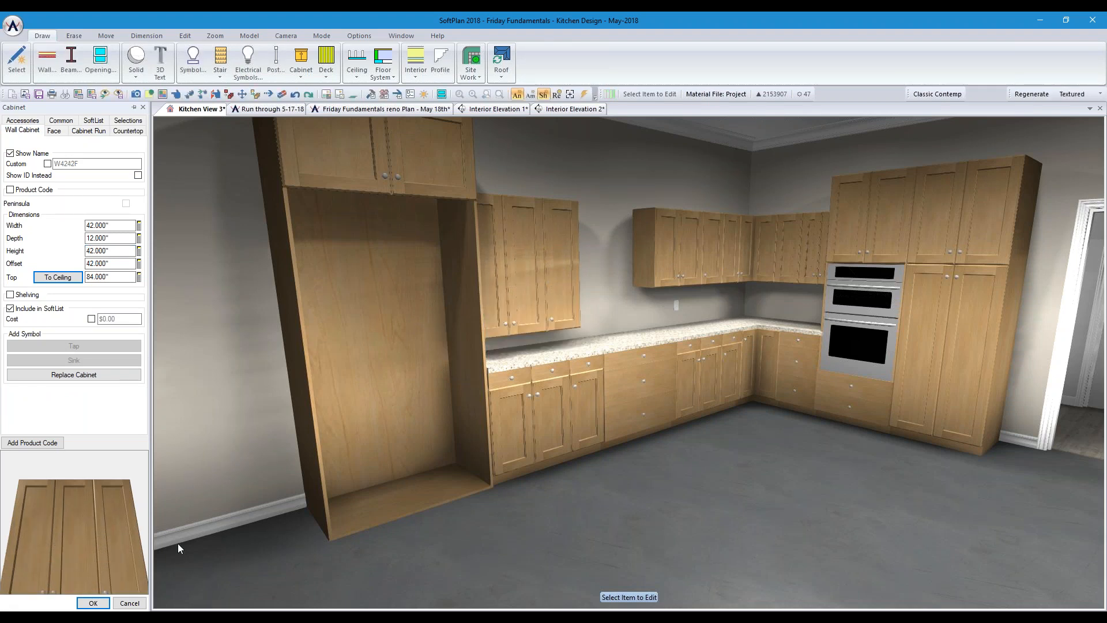
pyautogui.click(110, 277)
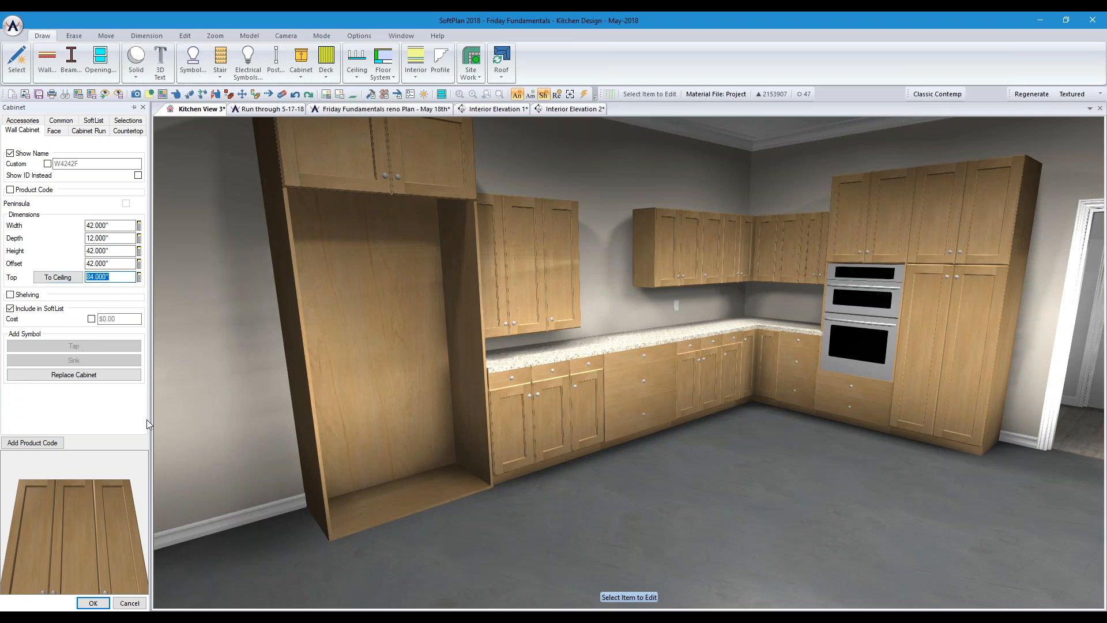
pyautogui.write('96')
pyautogui.press('Tab')
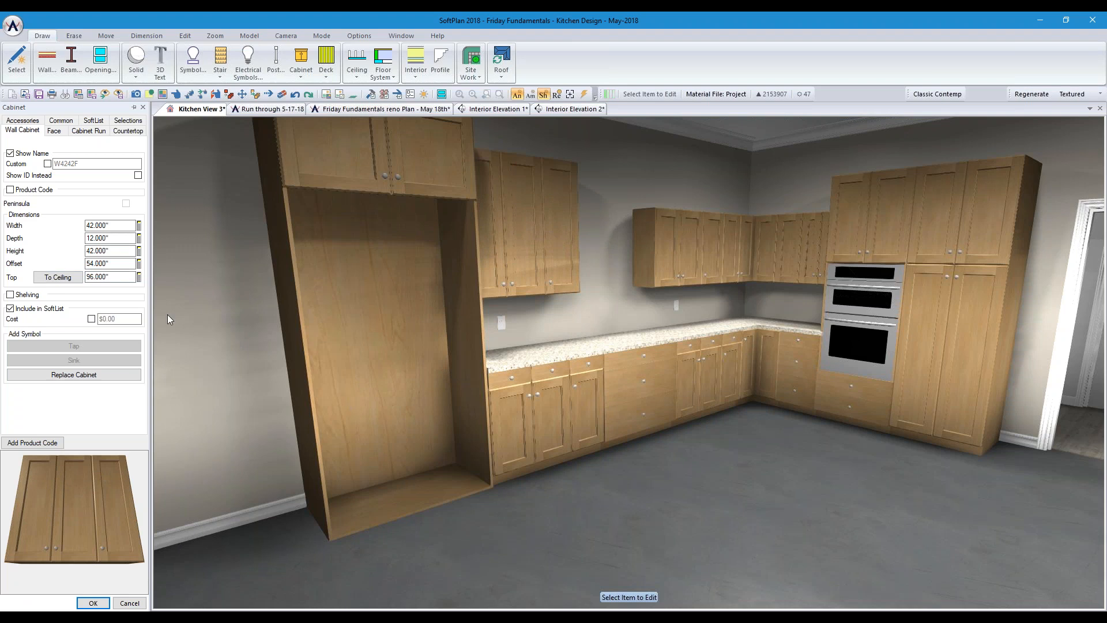
# Confirm the 42-inch wall cabinet height and repeat the edit on the remaining shorter wall cabinets on both sides of the corner
pyautogui.click(93, 603)
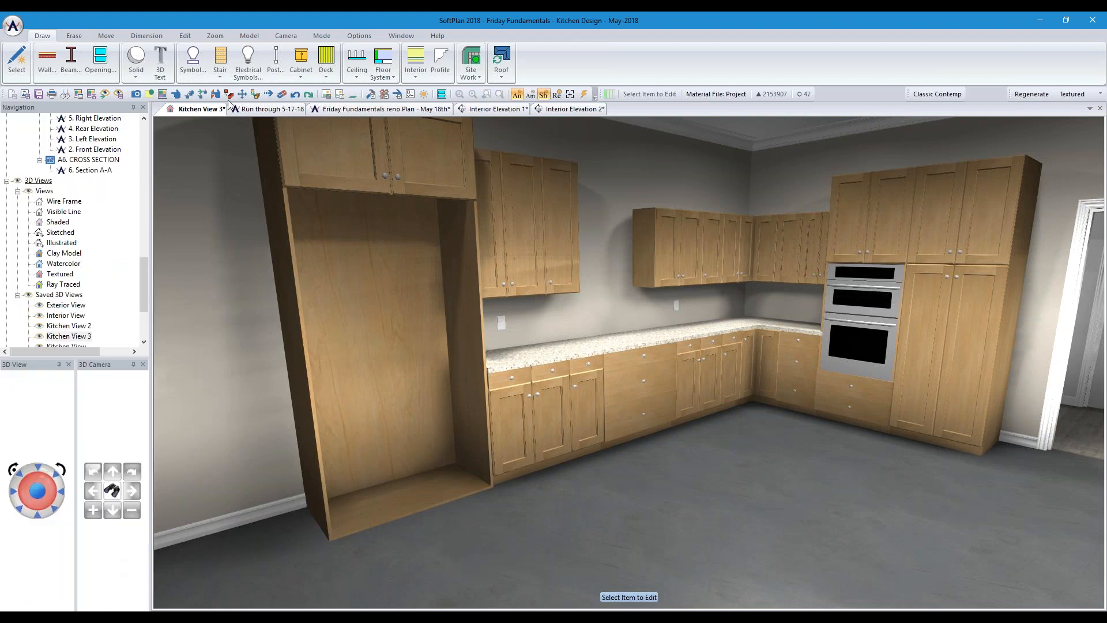
pyautogui.click(197, 95)
pyautogui.click(634, 215)
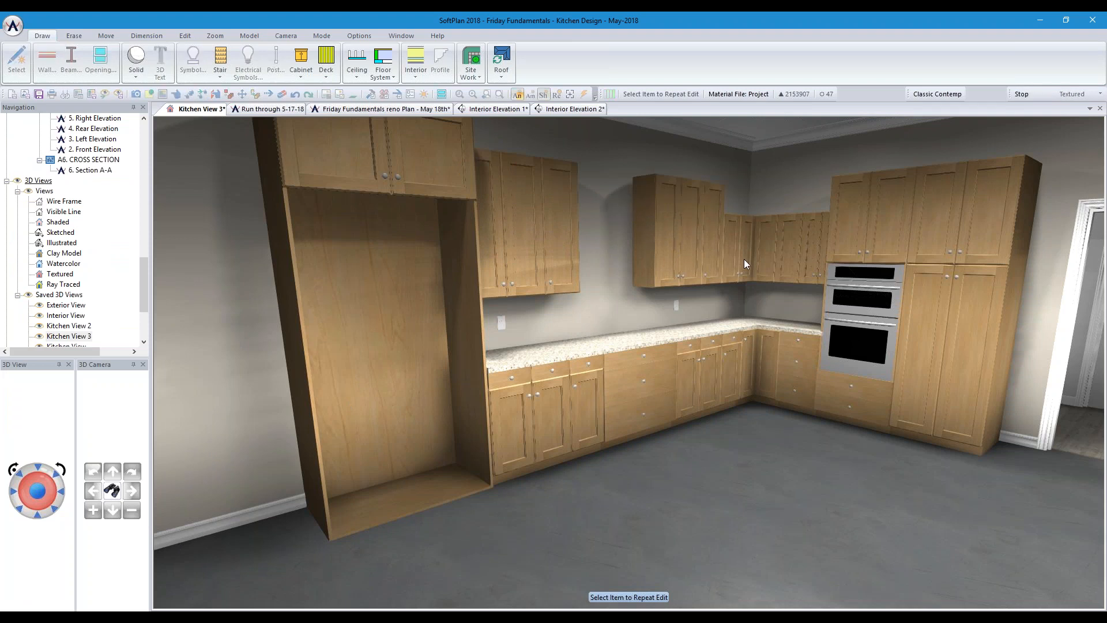
pyautogui.click(811, 266)
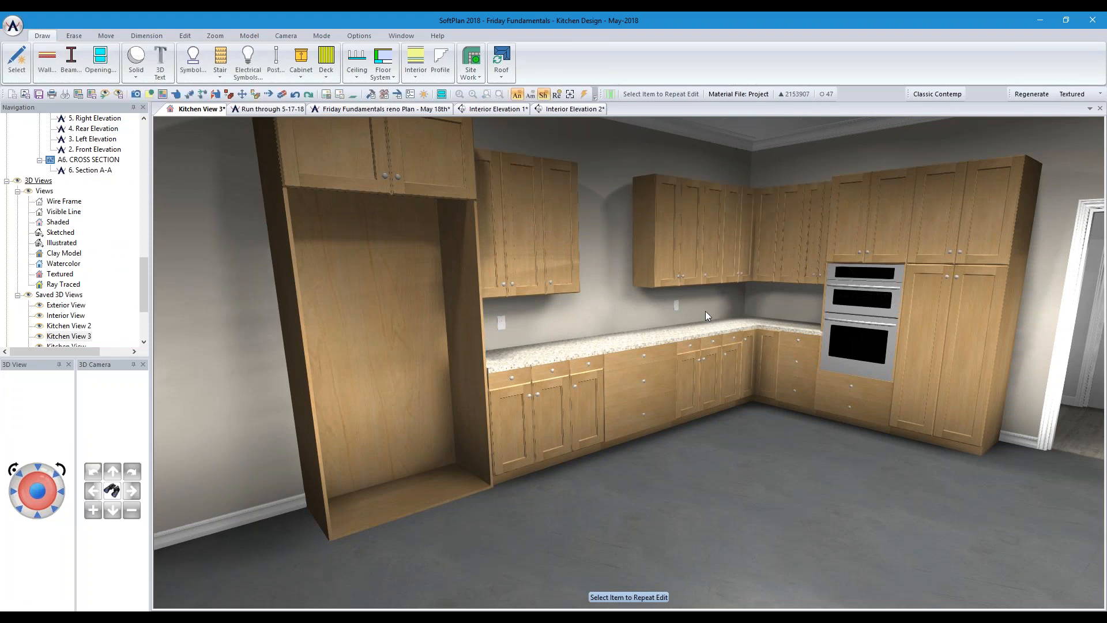
# Enable a custom face layout for the three-door wall cabinet next to the refrigerator enclosure
pyautogui.click(176, 94)
pyautogui.click(538, 312)
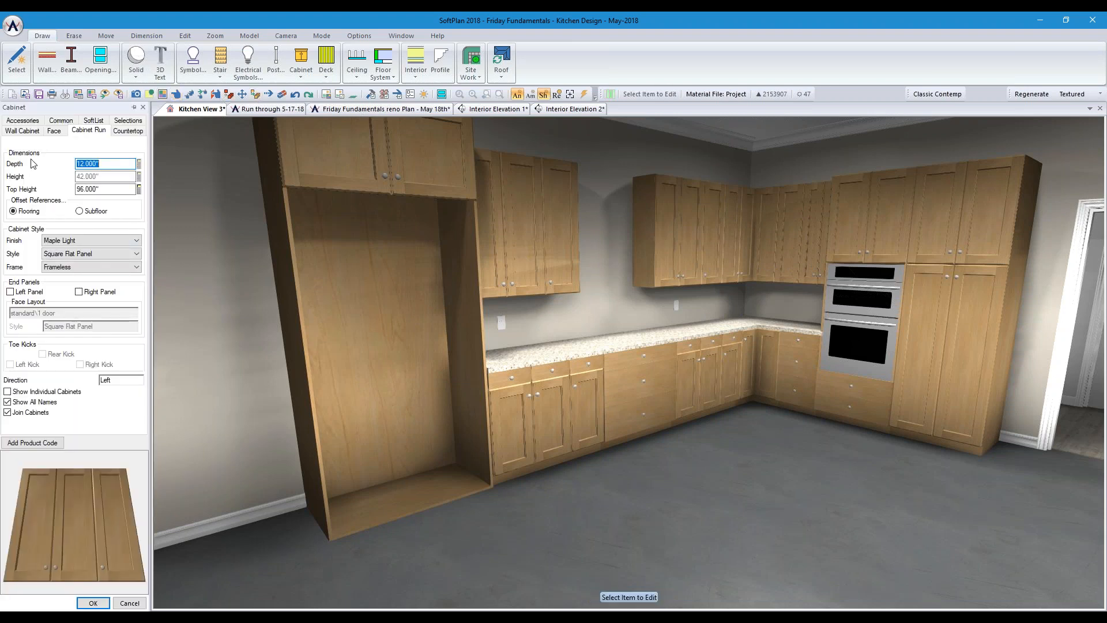
pyautogui.click(54, 131)
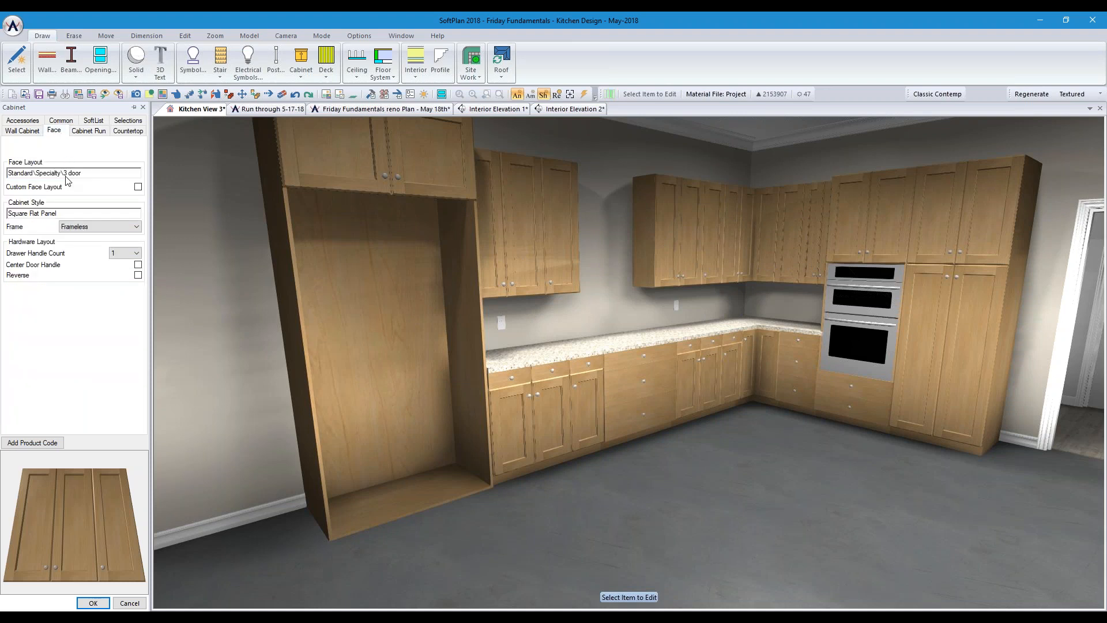
pyautogui.click(138, 187)
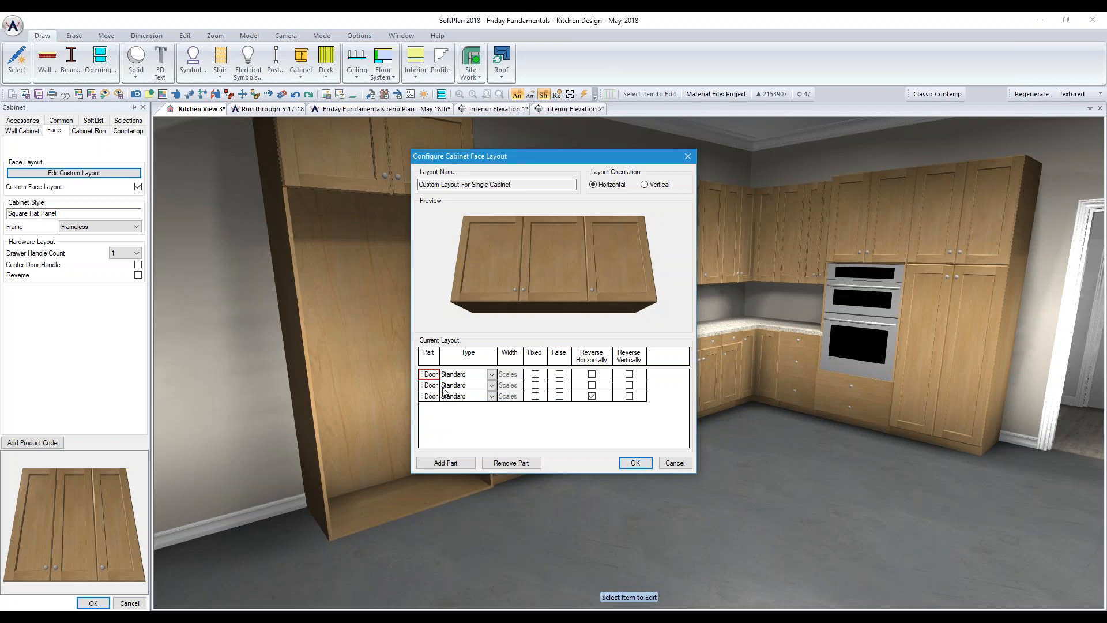
# Set all three doors to Glass Grille, and repeat the edit on the three-door wall cabinet across the gap
pyautogui.click(492, 376)
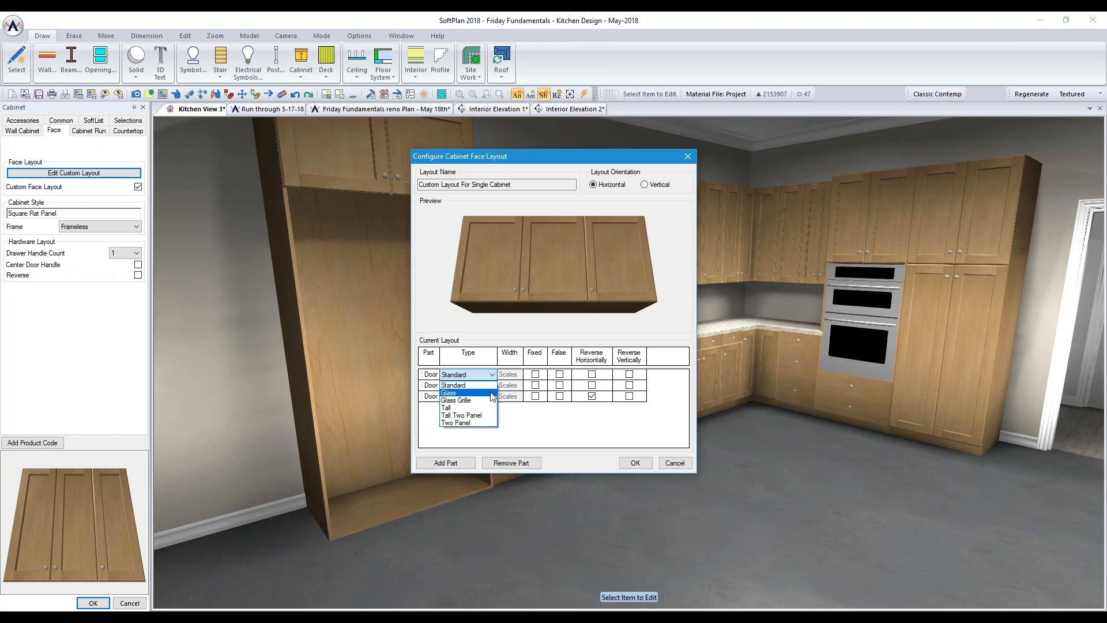
pyautogui.click(483, 401)
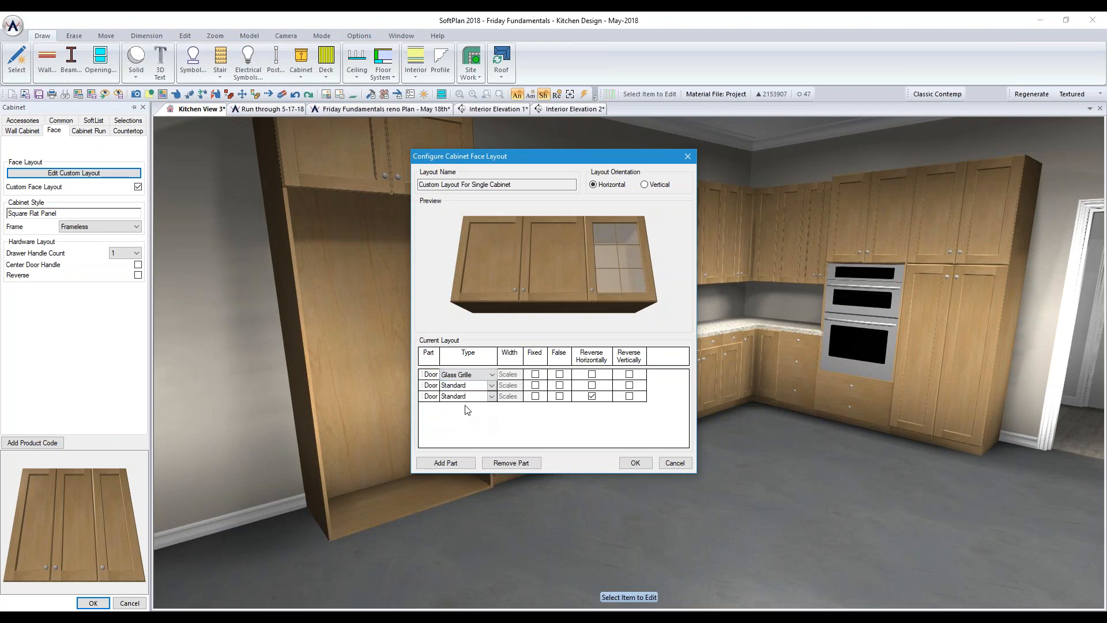
pyautogui.click(492, 386)
pyautogui.click(482, 412)
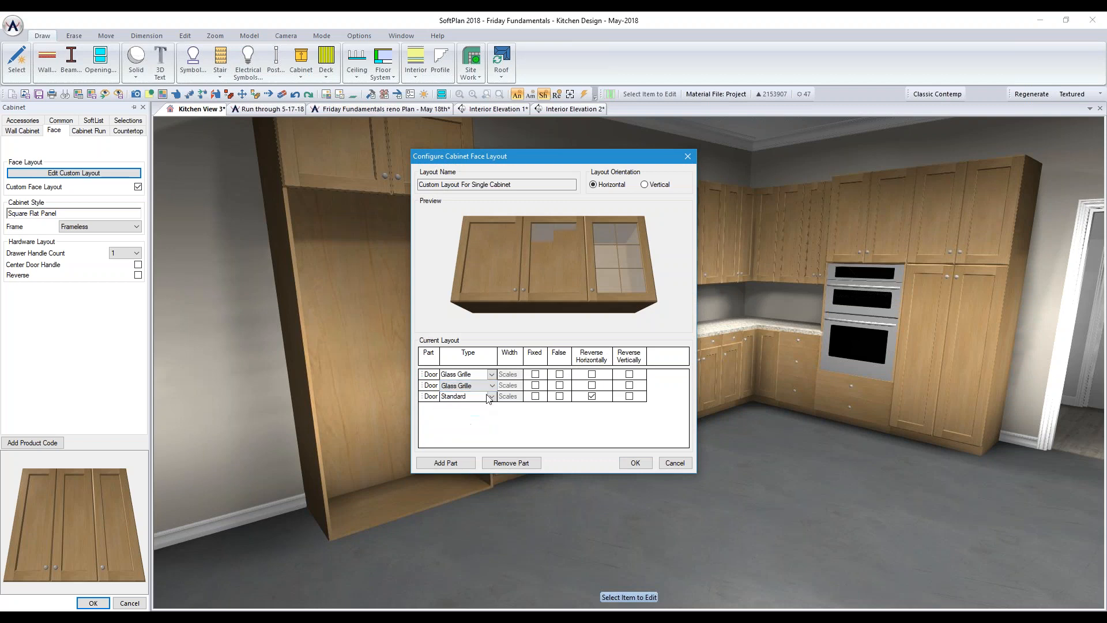
pyautogui.click(493, 397)
pyautogui.click(482, 423)
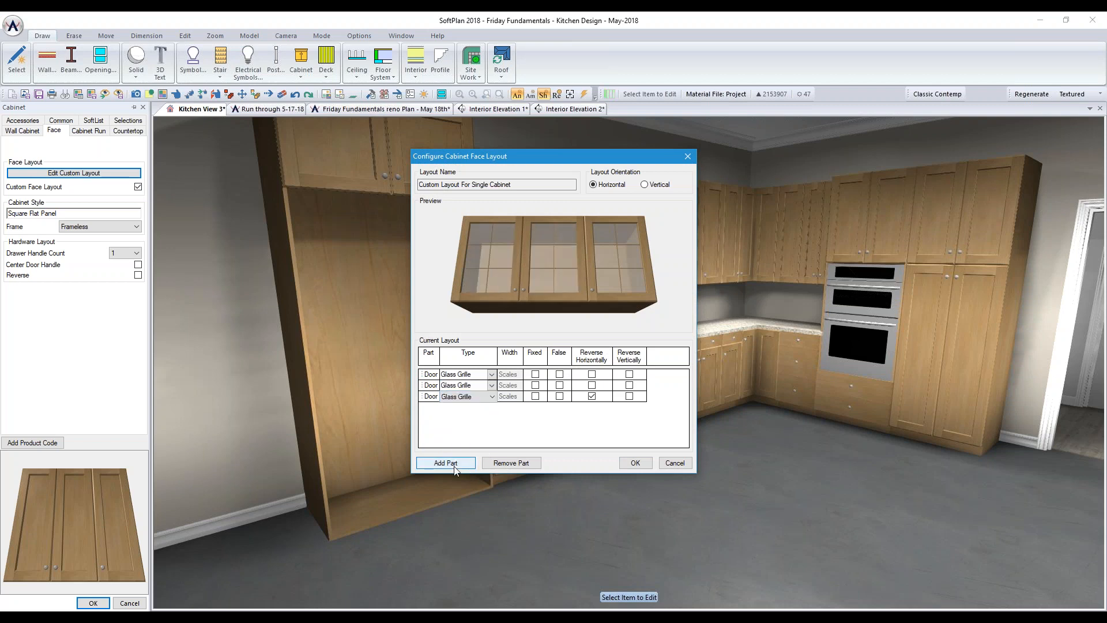
pyautogui.click(634, 463)
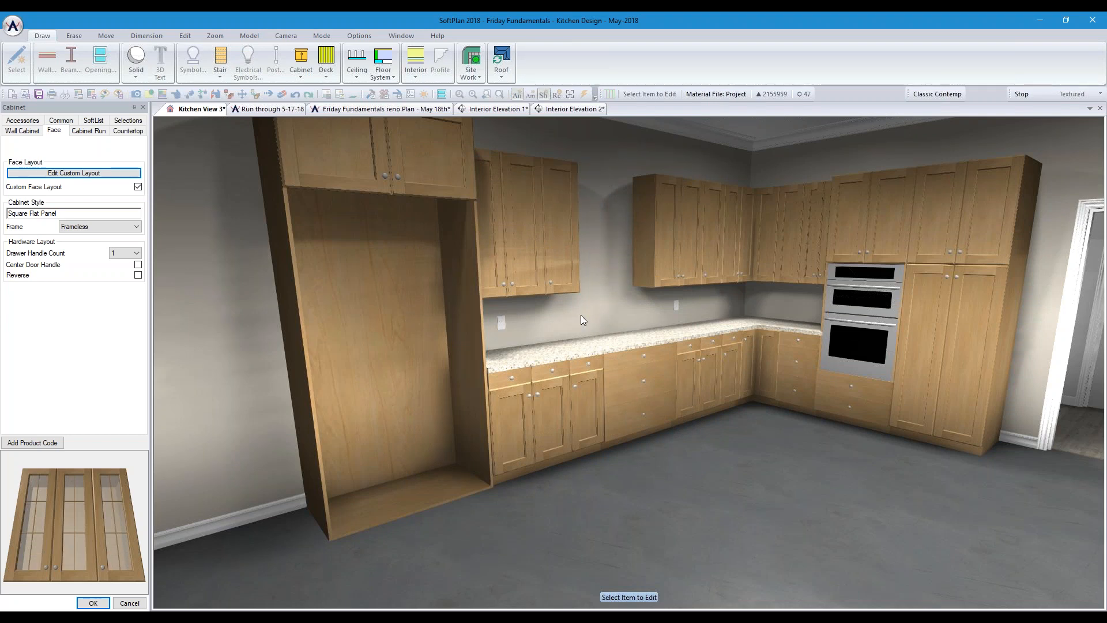
pyautogui.click(93, 604)
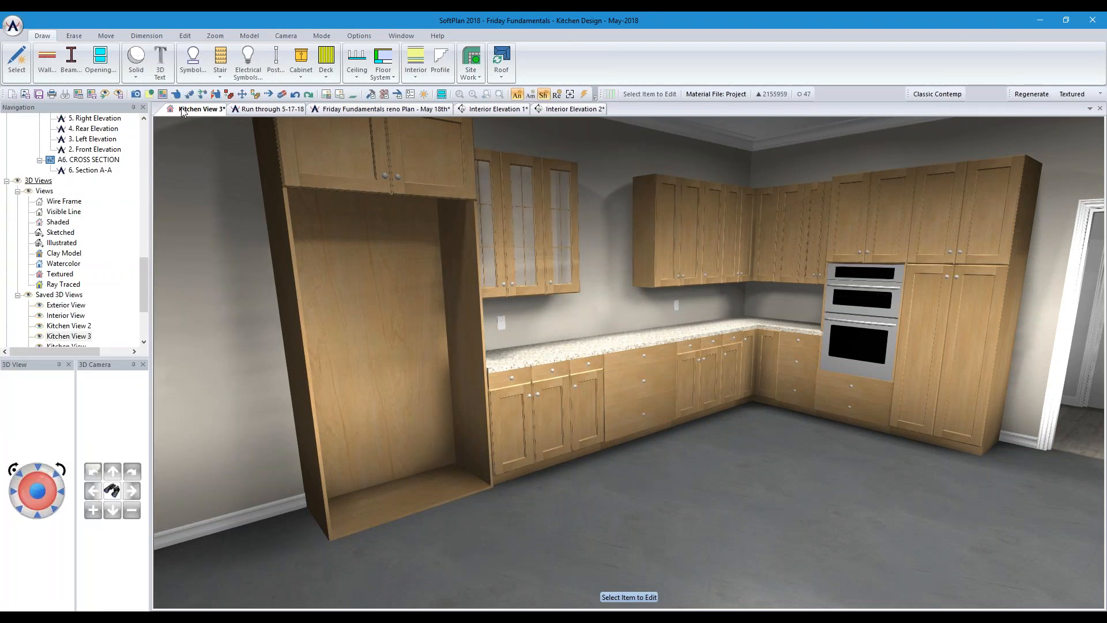
pyautogui.click(202, 94)
pyautogui.click(680, 249)
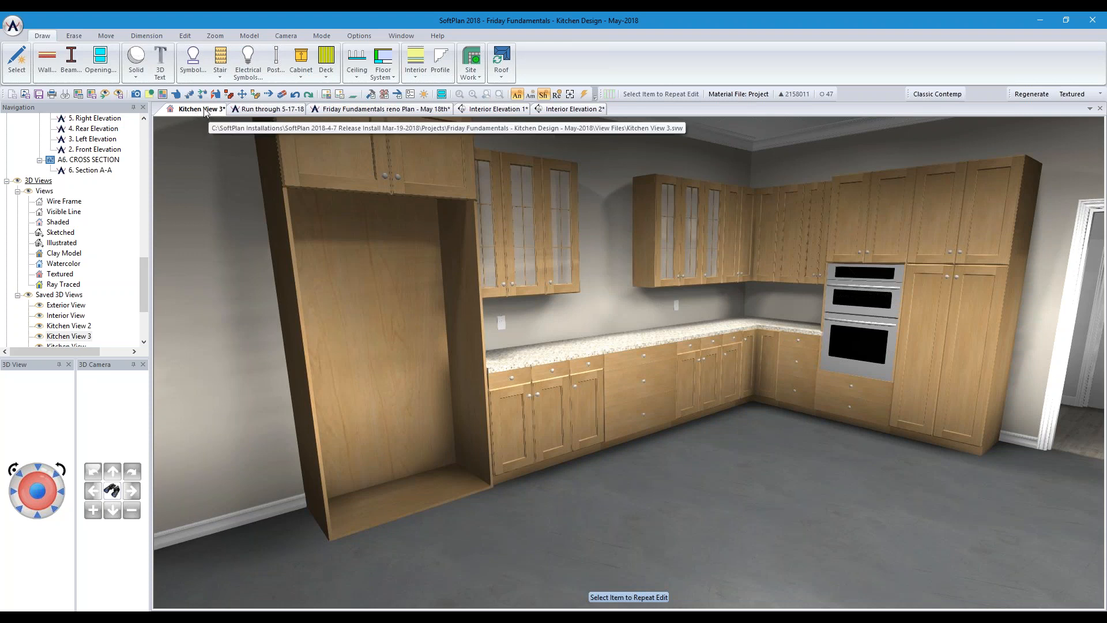
# On the Friday Fundamentals reno Plan, start a new base cabinet and open its face layout library
pyautogui.click(377, 111)
pyautogui.scroll(-1, 603, 237)
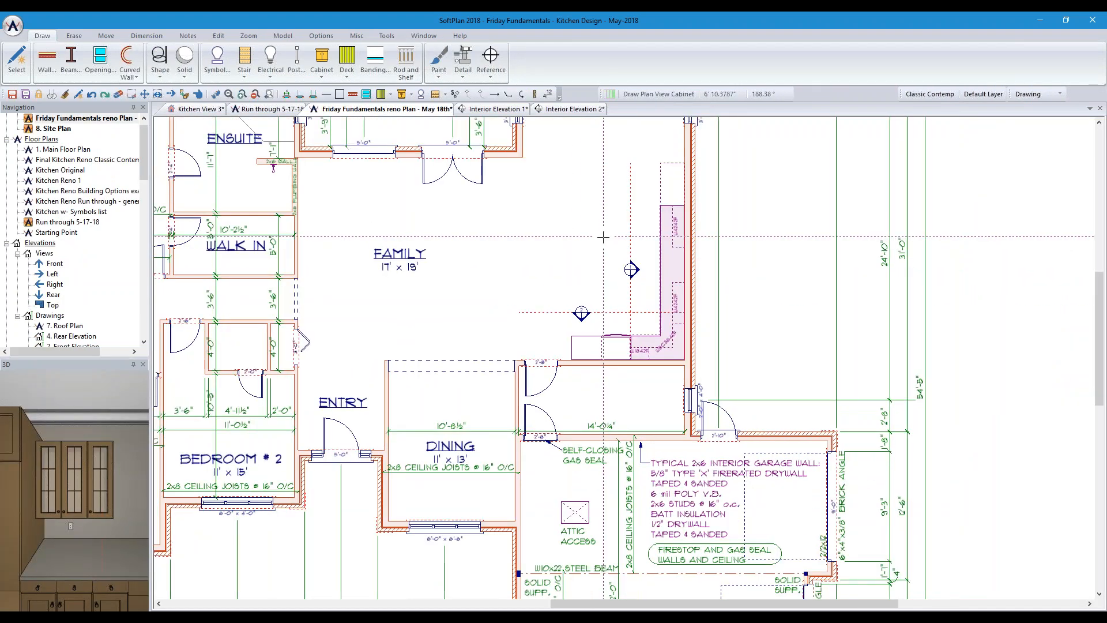
pyautogui.scroll(-2, 602, 237)
pyautogui.scroll(1, 601, 315)
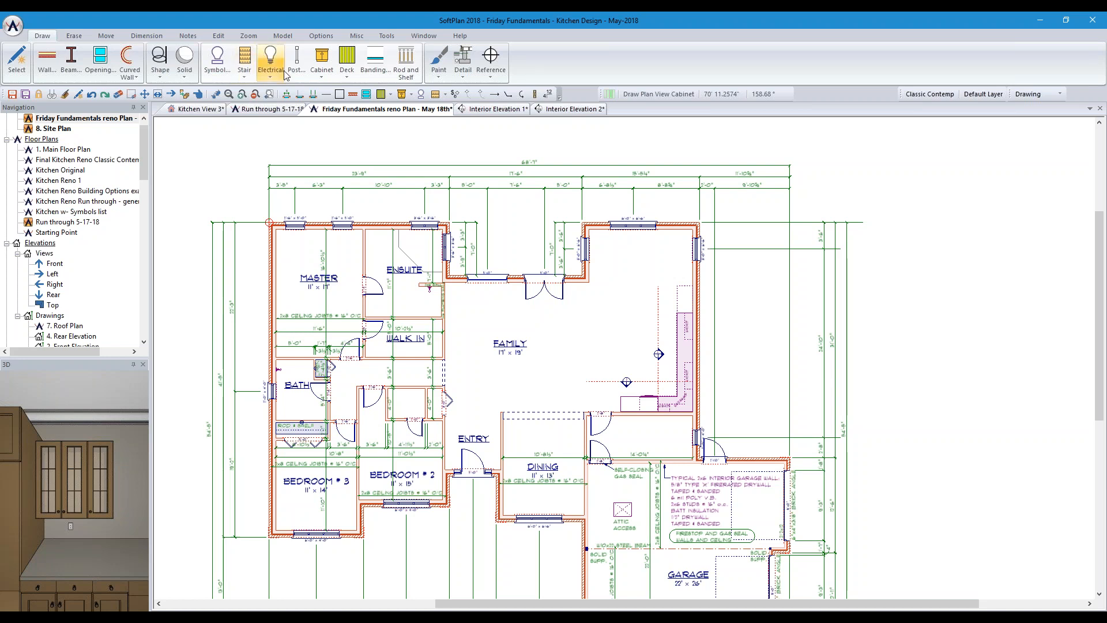
pyautogui.click(321, 65)
pyautogui.click(328, 121)
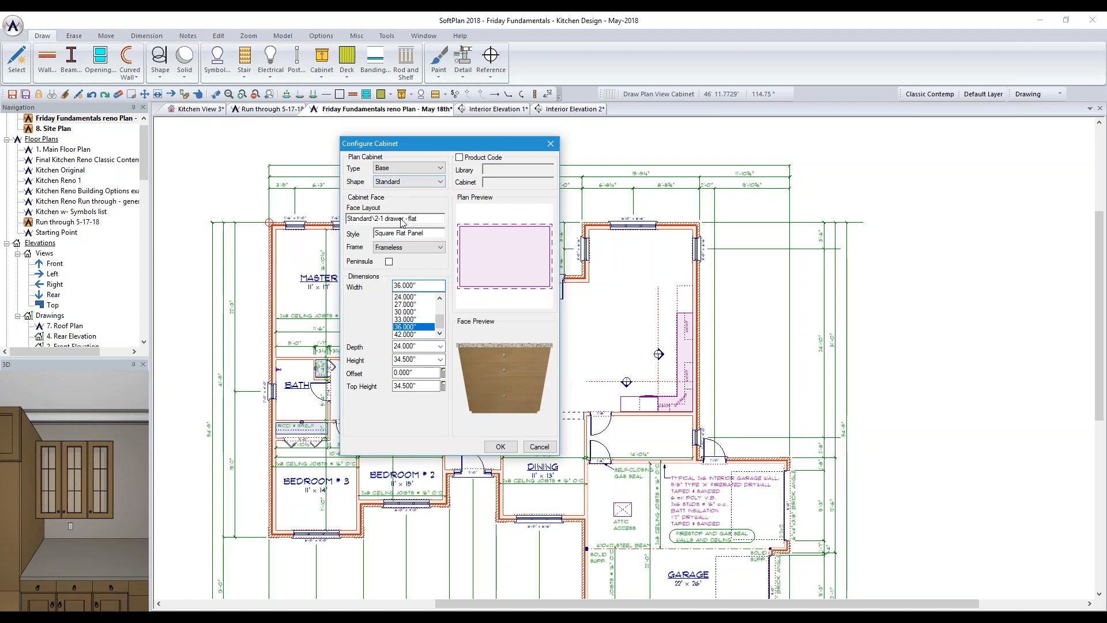
pyautogui.click(428, 222)
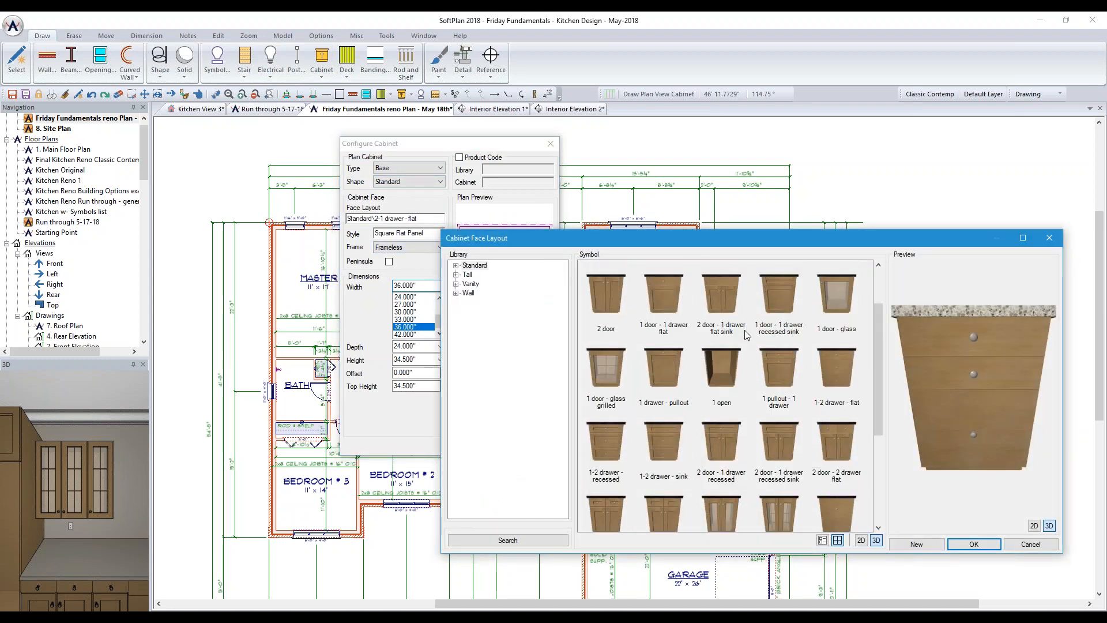
# Compare the sink and recessed face layouts and assign 2 door - 1 drawer recessed to the base cabinet
pyautogui.click(722, 306)
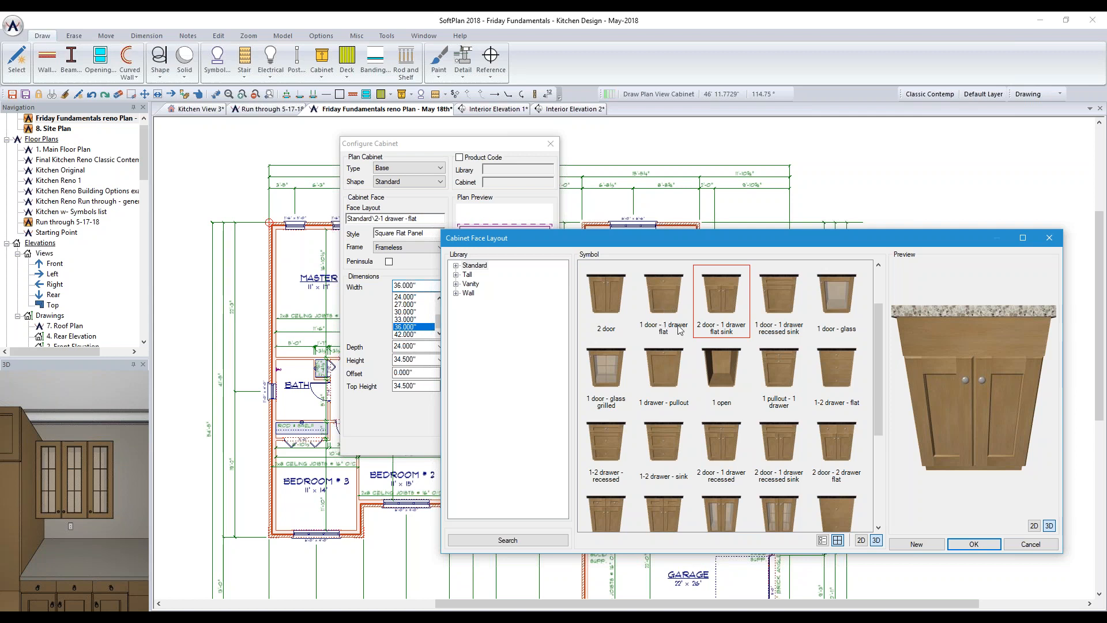
pyautogui.click(715, 455)
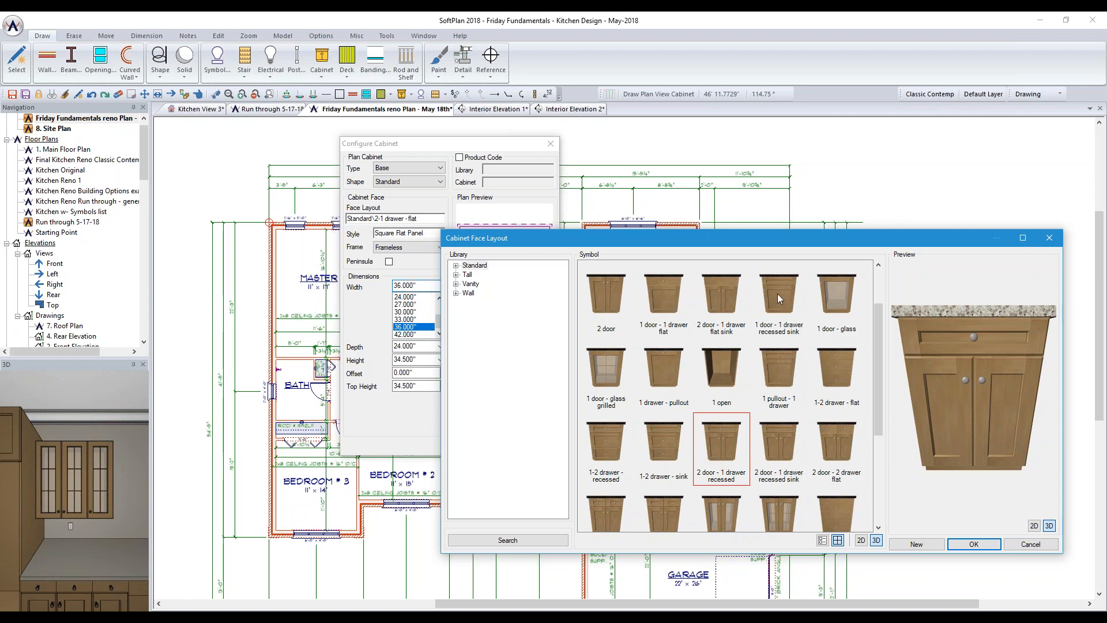
pyautogui.click(731, 297)
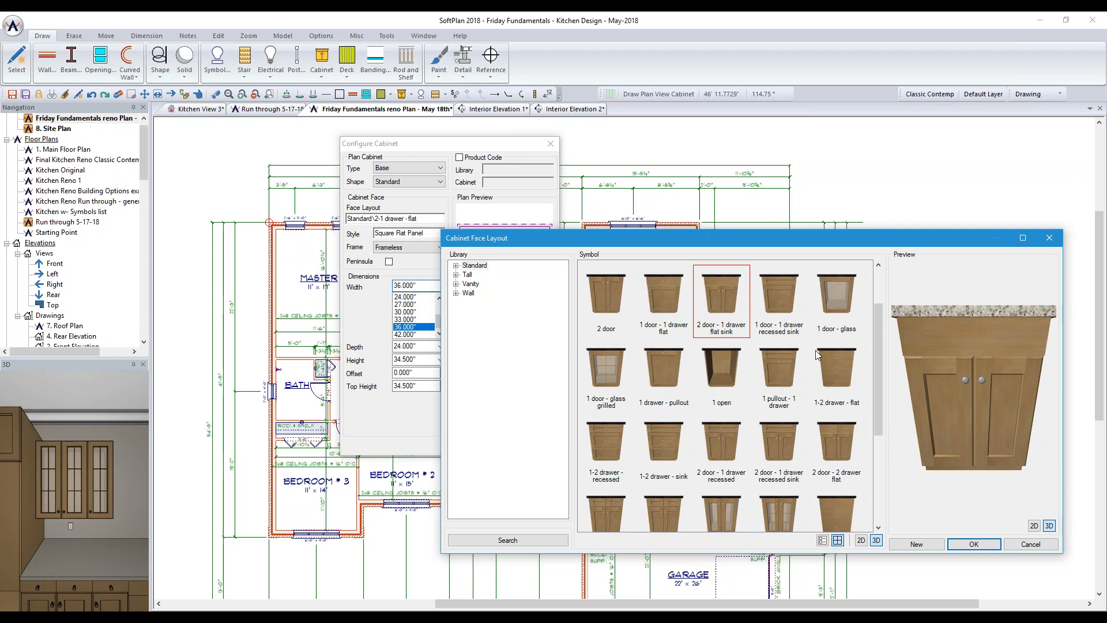
pyautogui.scroll(-1, 817, 356)
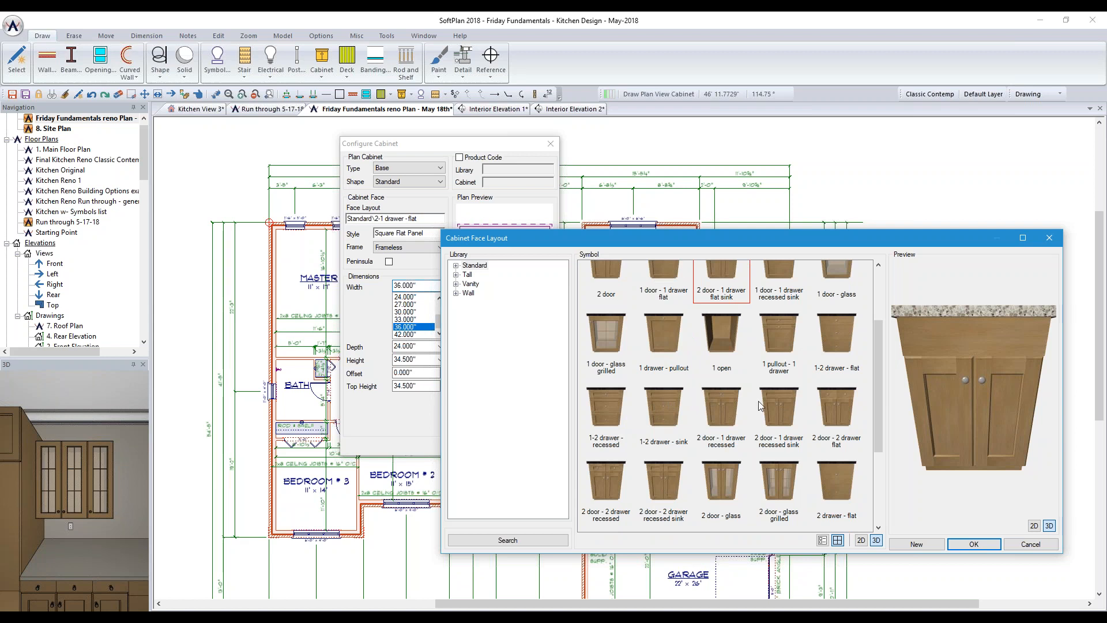
pyautogui.click(776, 406)
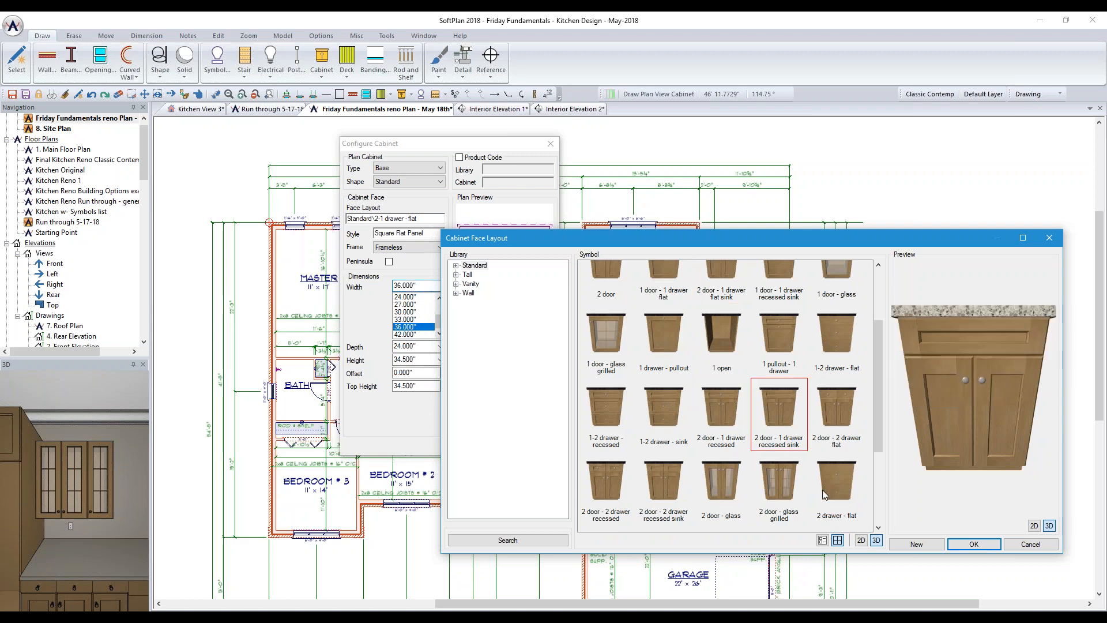
pyautogui.click(729, 413)
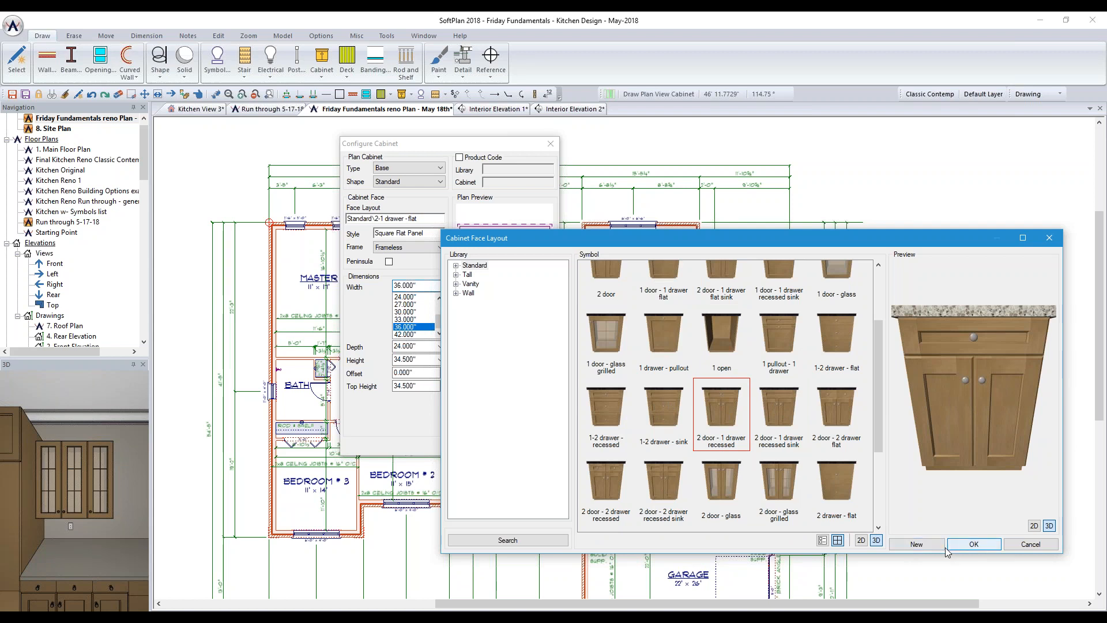
pyautogui.moveTo(853, 238); pyautogui.dragTo(768, 231)
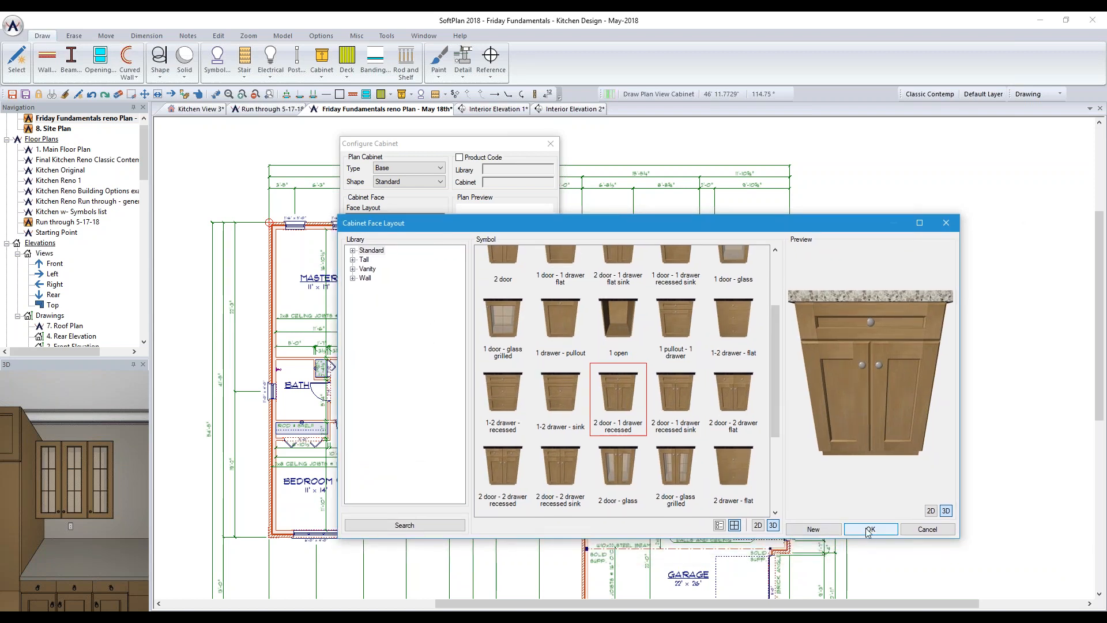
pyautogui.click(919, 534)
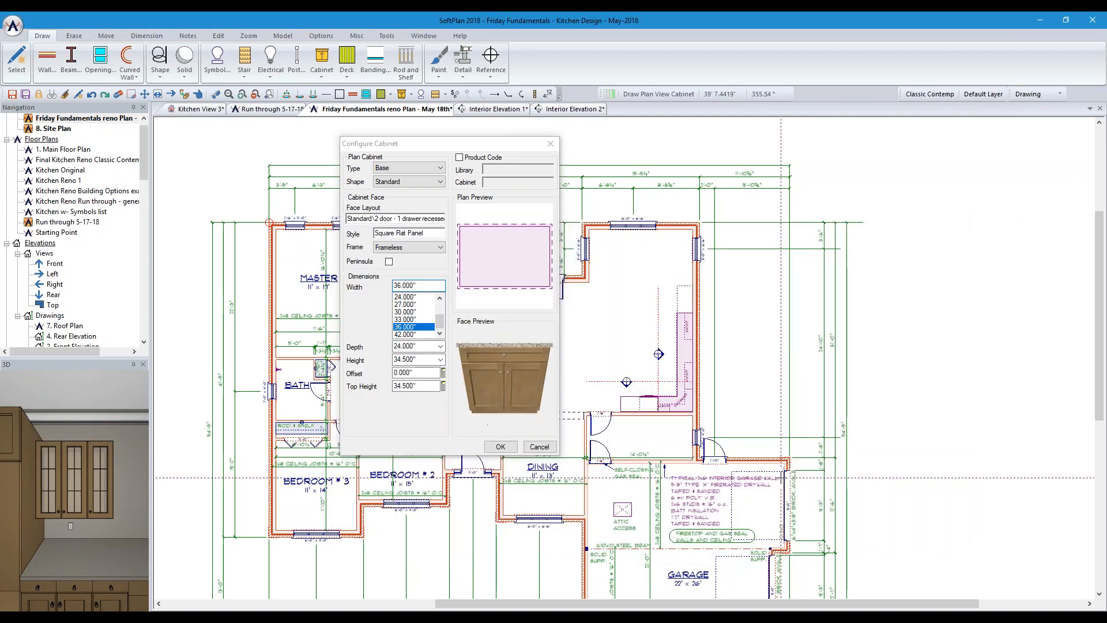
# Place the 36-inch base cabinet in the open area facing the kitchen counter run and erase it
pyautogui.click(500, 447)
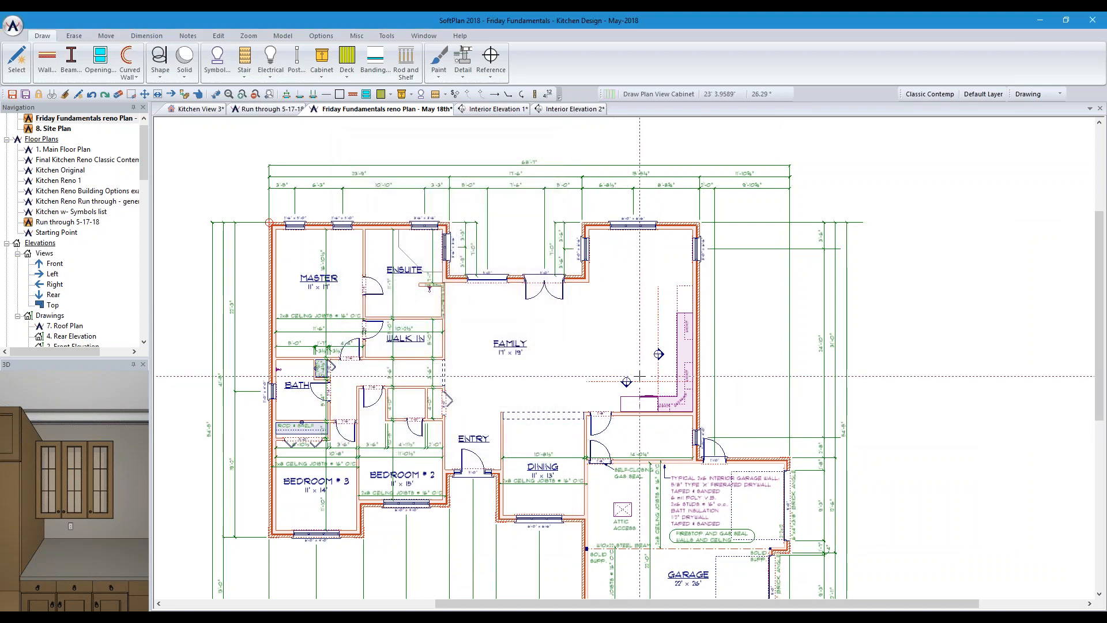
pyautogui.scroll(5, 625, 358)
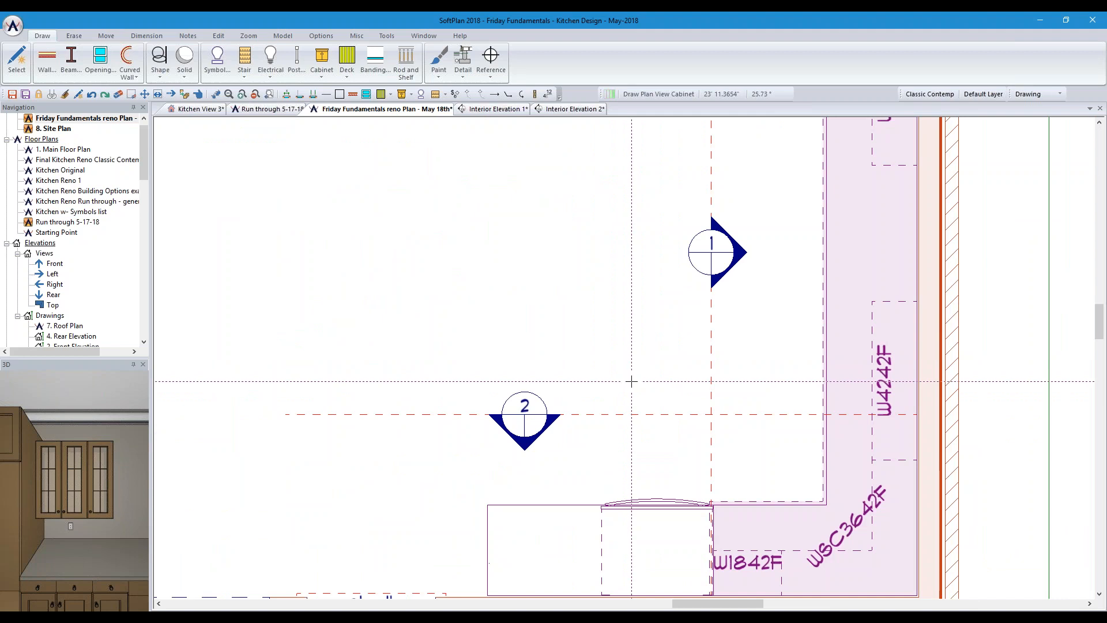
pyautogui.click(669, 364)
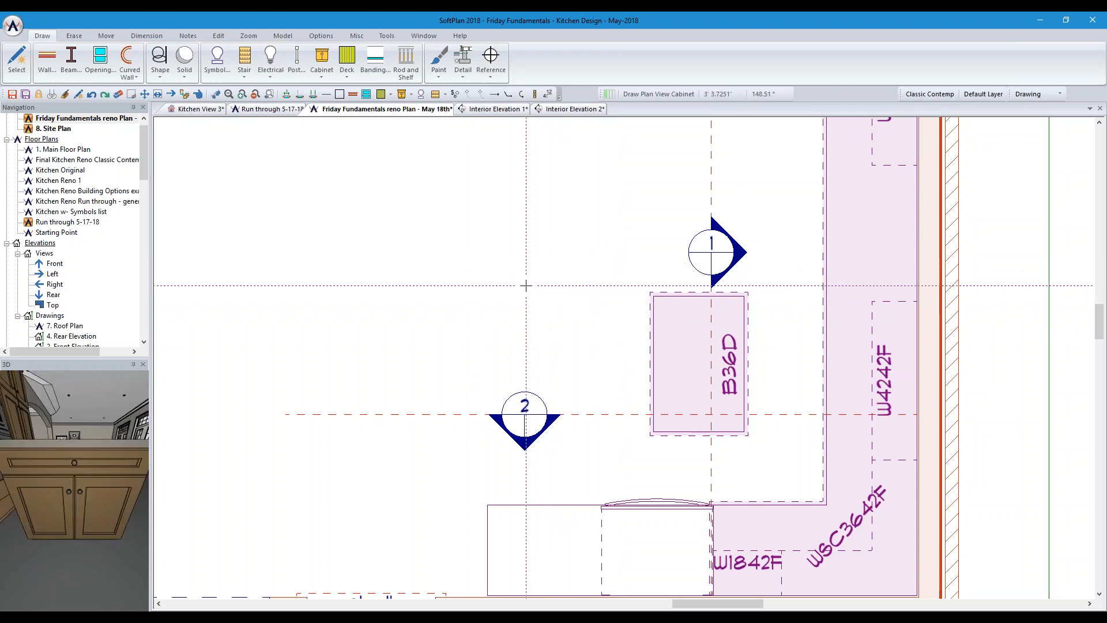
pyautogui.click(118, 94)
pyautogui.click(675, 338)
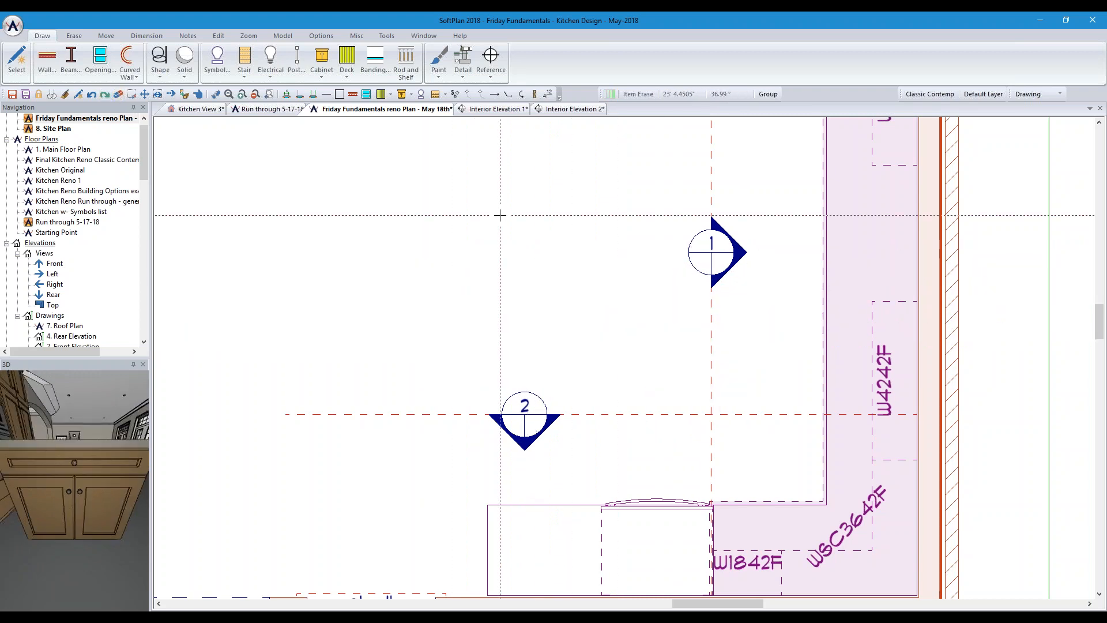
# Place two 24-inch wide base cabinets end to end as an island in front of the kitchen counter run
pyautogui.click(322, 55)
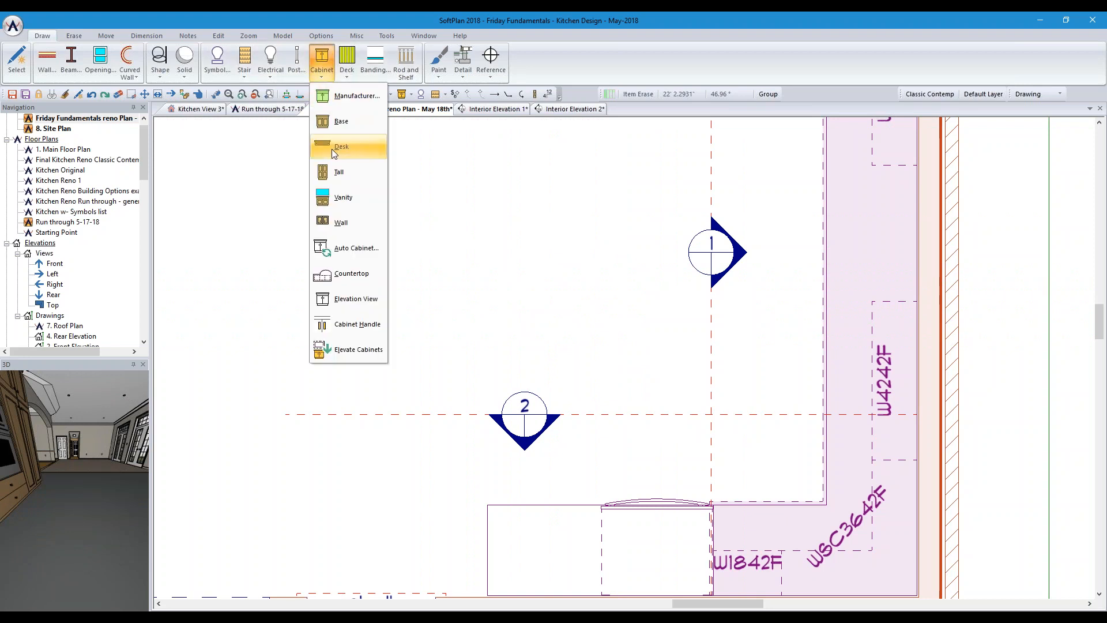
pyautogui.click(354, 119)
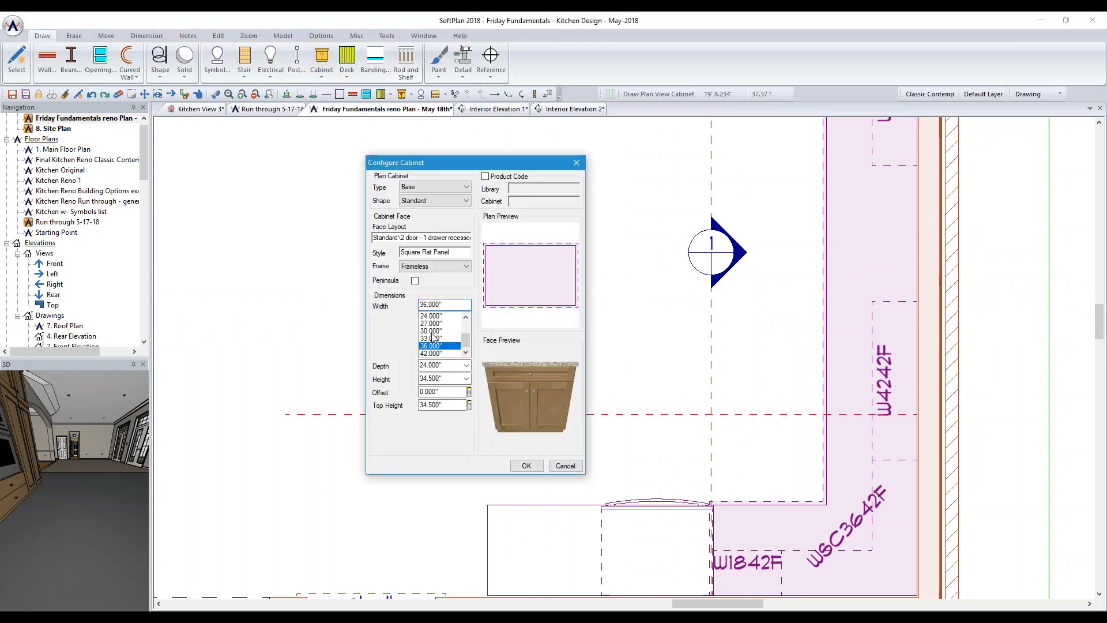
pyautogui.click(431, 316)
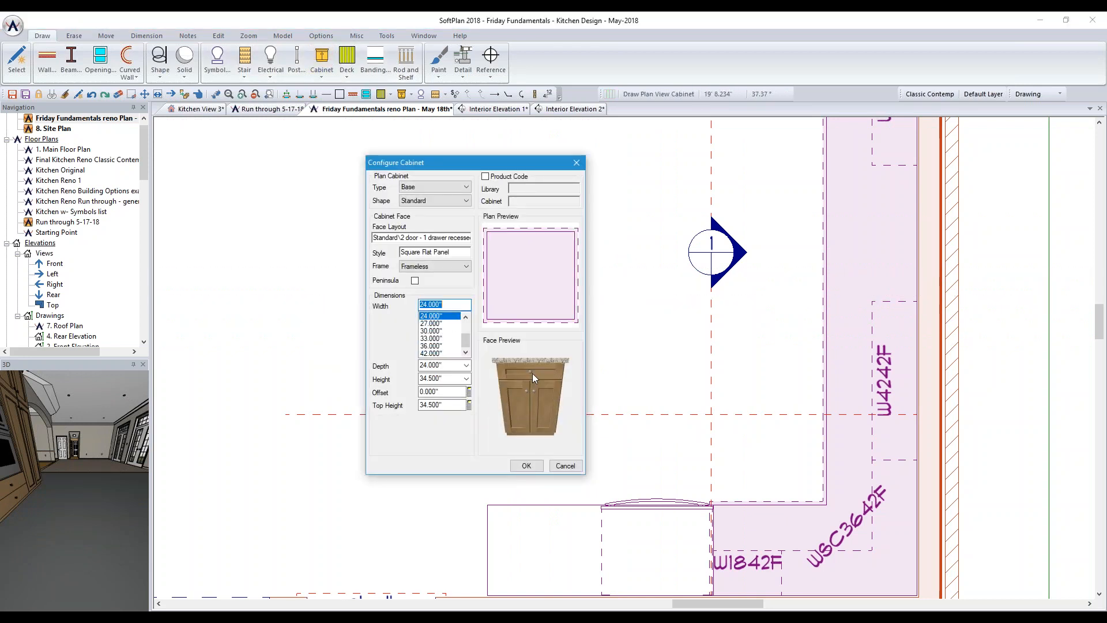
pyautogui.click(529, 466)
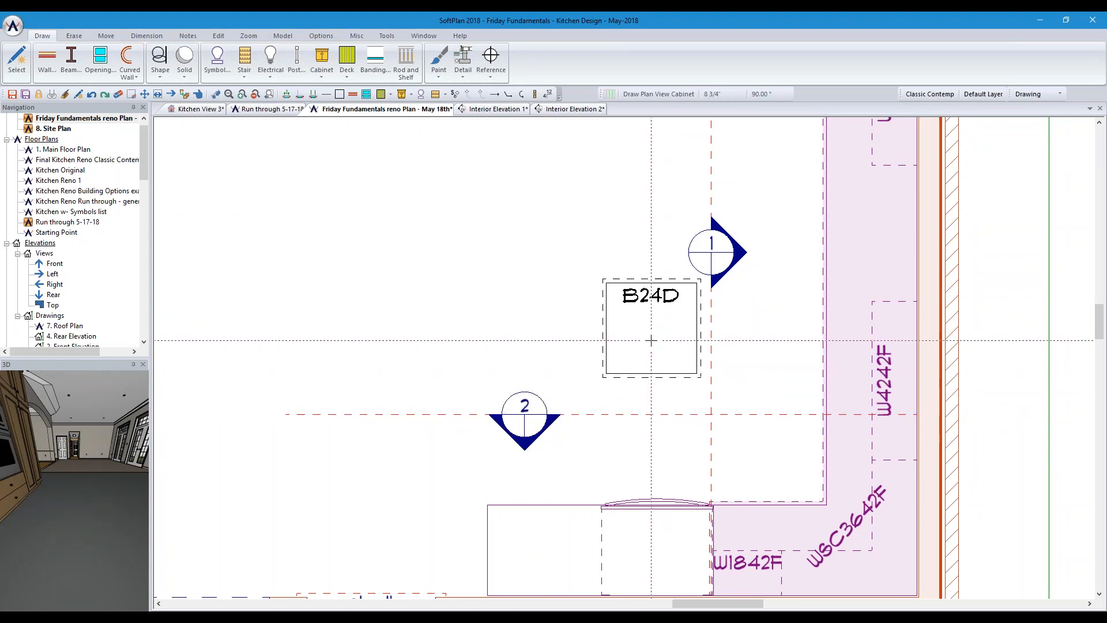
pyautogui.click(652, 368)
pyautogui.click(659, 310)
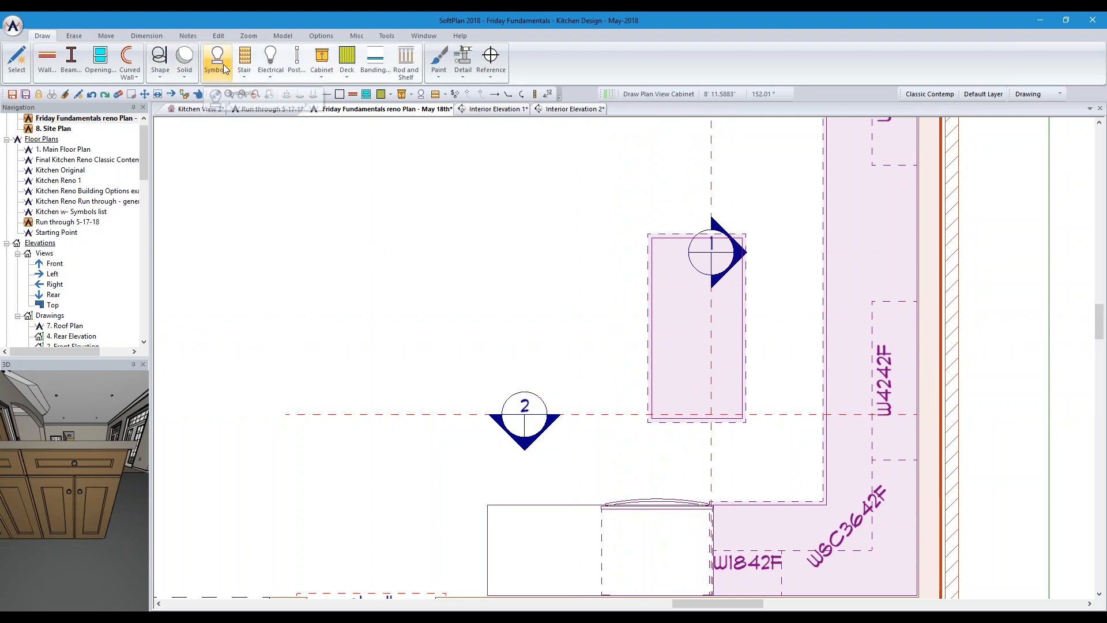
# Extend the island end to end with one 36-inch and two 24-inch wide base cabinets
pyautogui.click(322, 62)
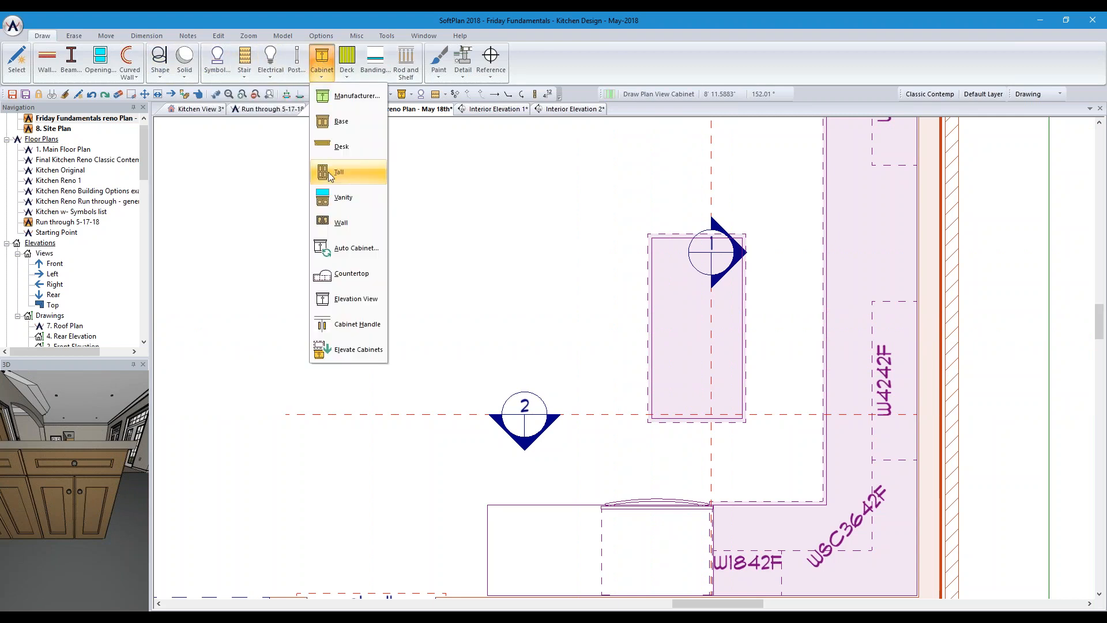
pyautogui.click(335, 138)
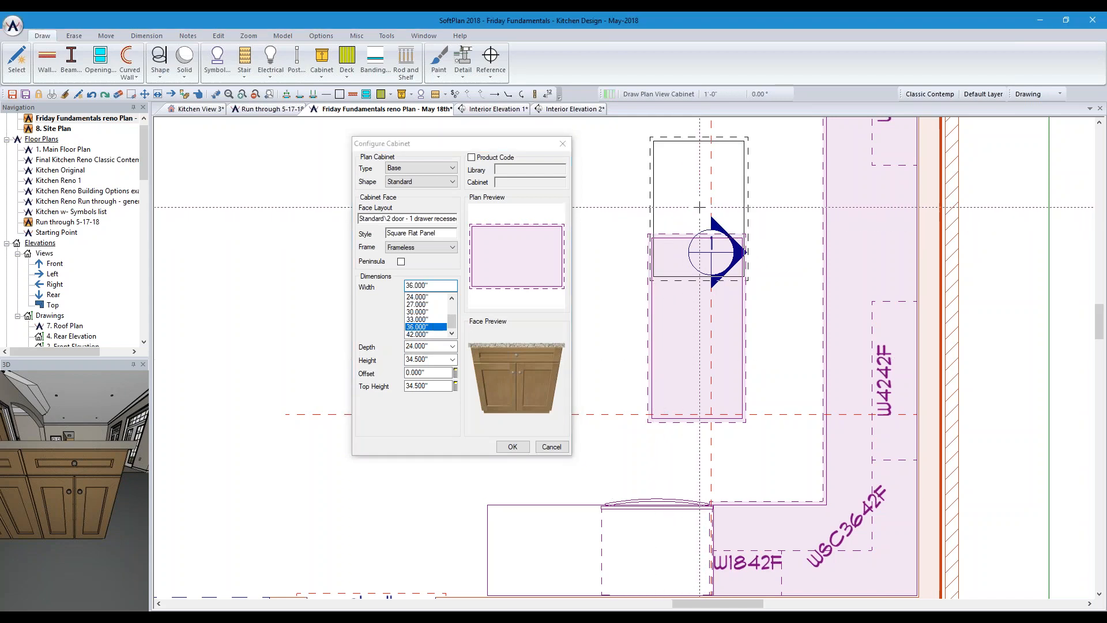
pyautogui.scroll(-2, 713, 232)
pyautogui.scroll(-2, 713, 232)
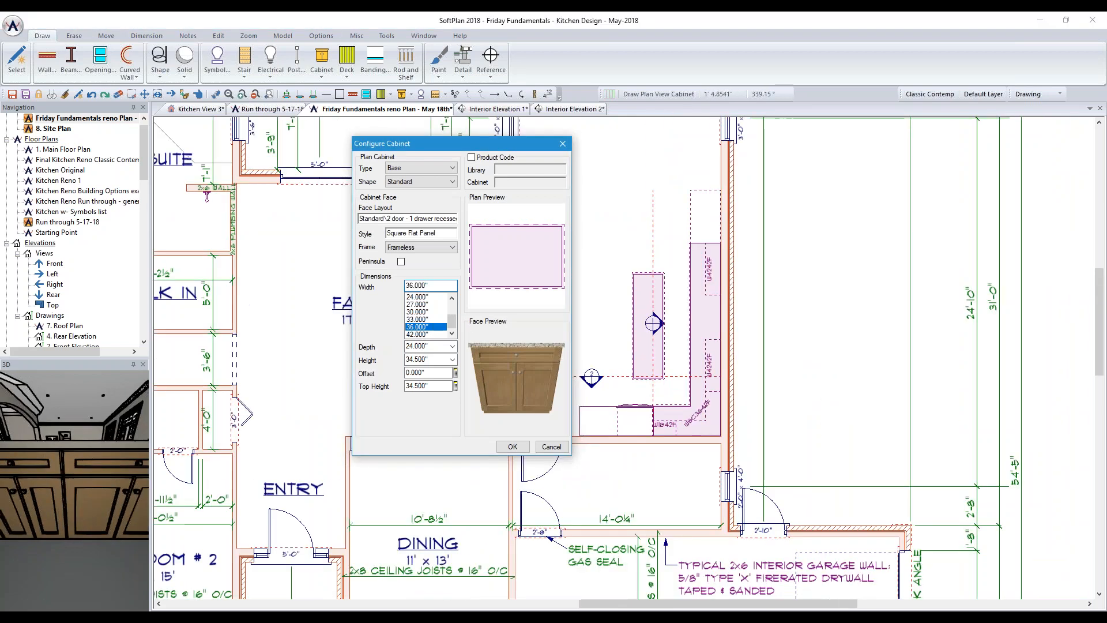
pyautogui.click(419, 297)
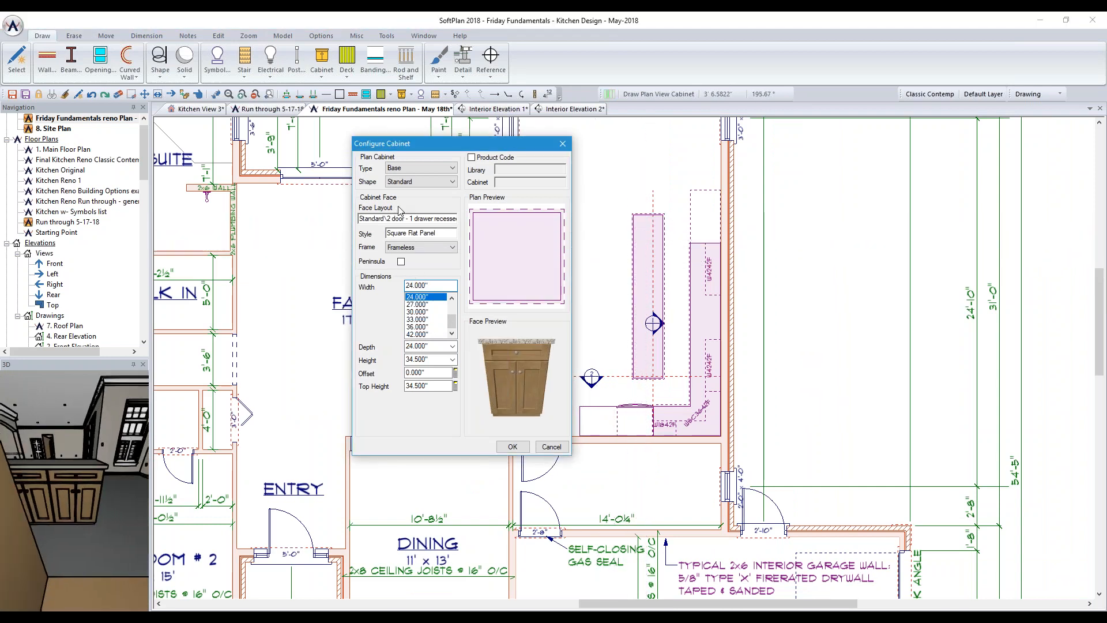
# Set the new 24-inch base cabinet's depth to 18 inches and look through the available face layouts
pyautogui.doubleClick(433, 347)
pyautogui.write('18')
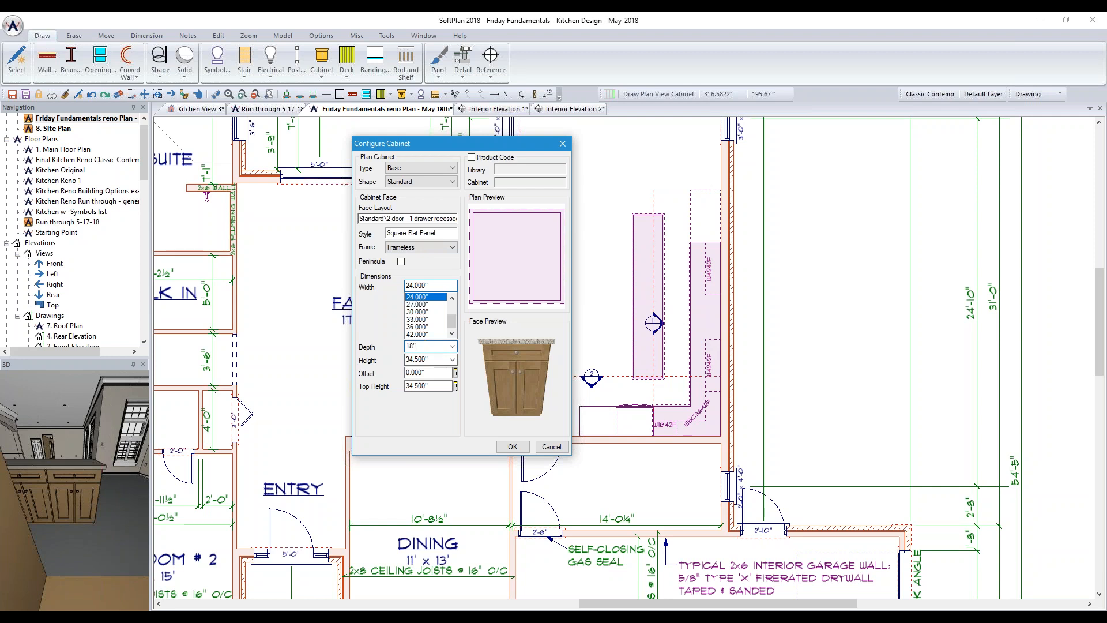
pyautogui.click(422, 219)
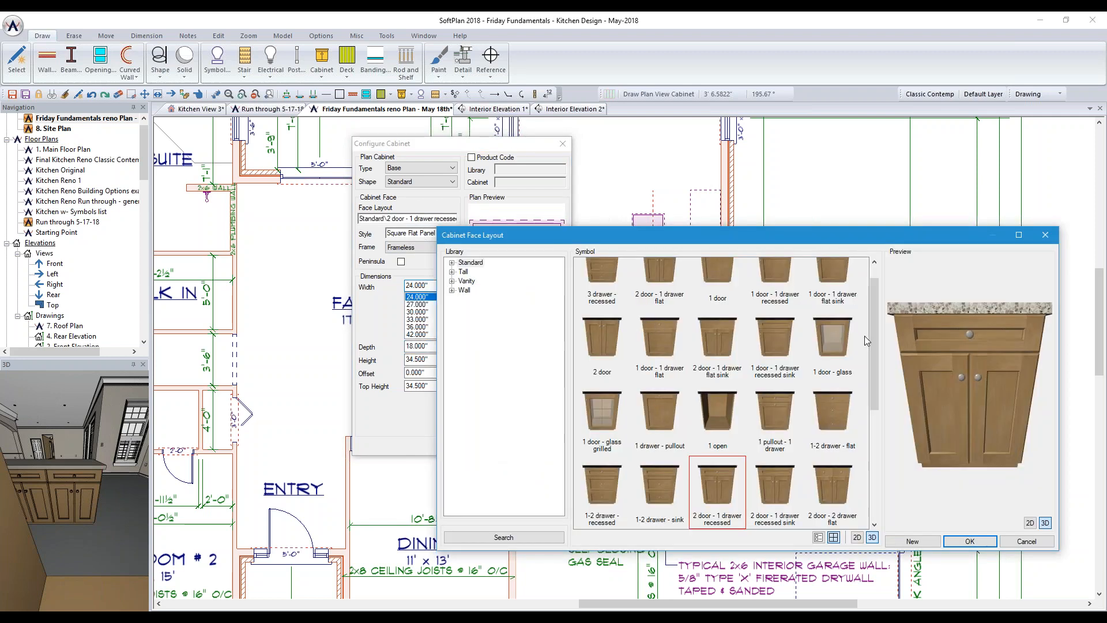
pyautogui.moveTo(874, 323); pyautogui.dragTo(873, 311)
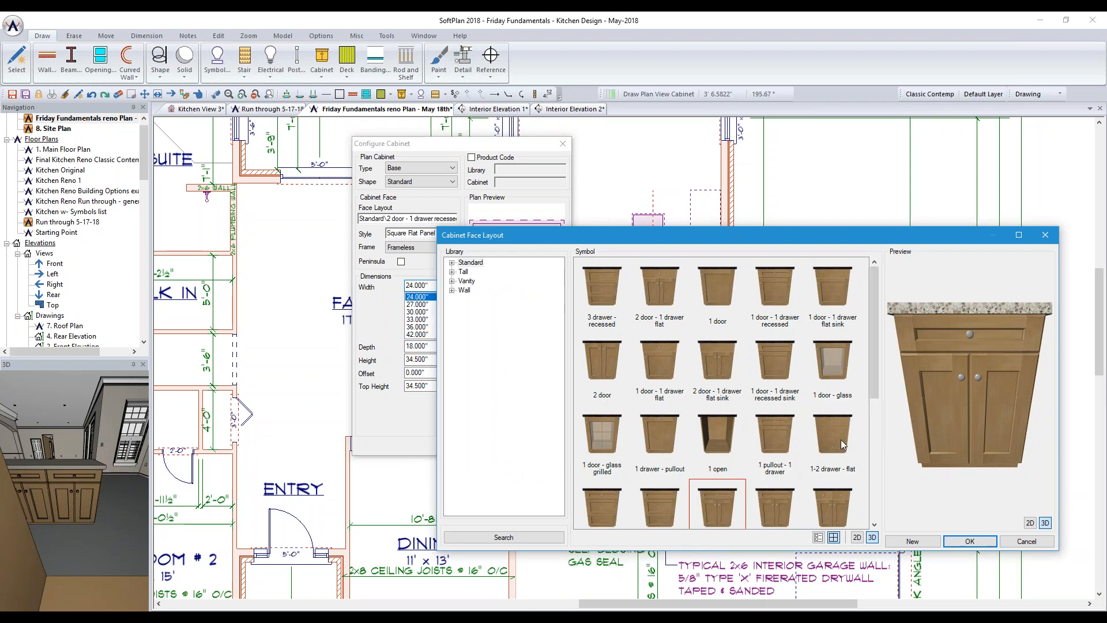
pyautogui.scroll(-1, 835, 416)
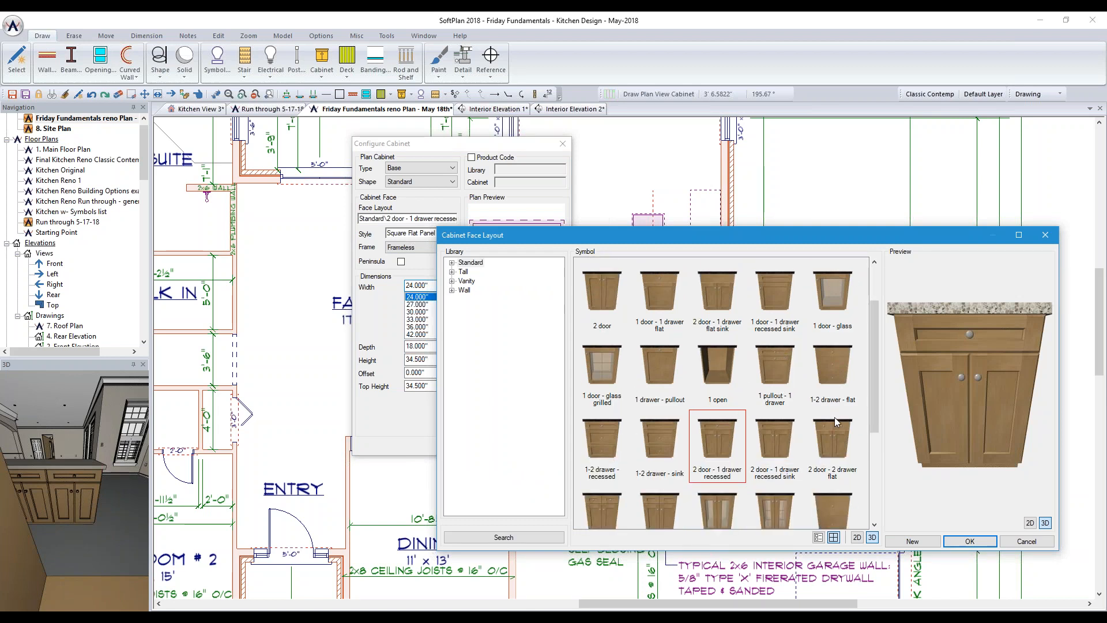
pyautogui.scroll(-1, 834, 417)
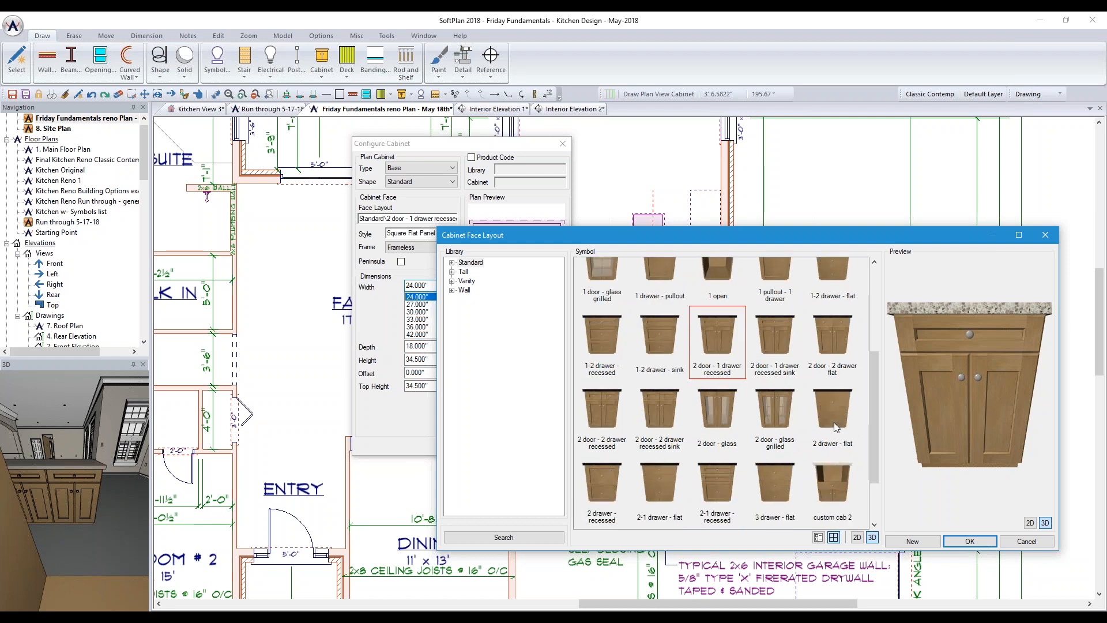
# Search the face layouts for 2 standard doors and 0 drawers, and assign the Standard 2 door layout
pyautogui.click(503, 537)
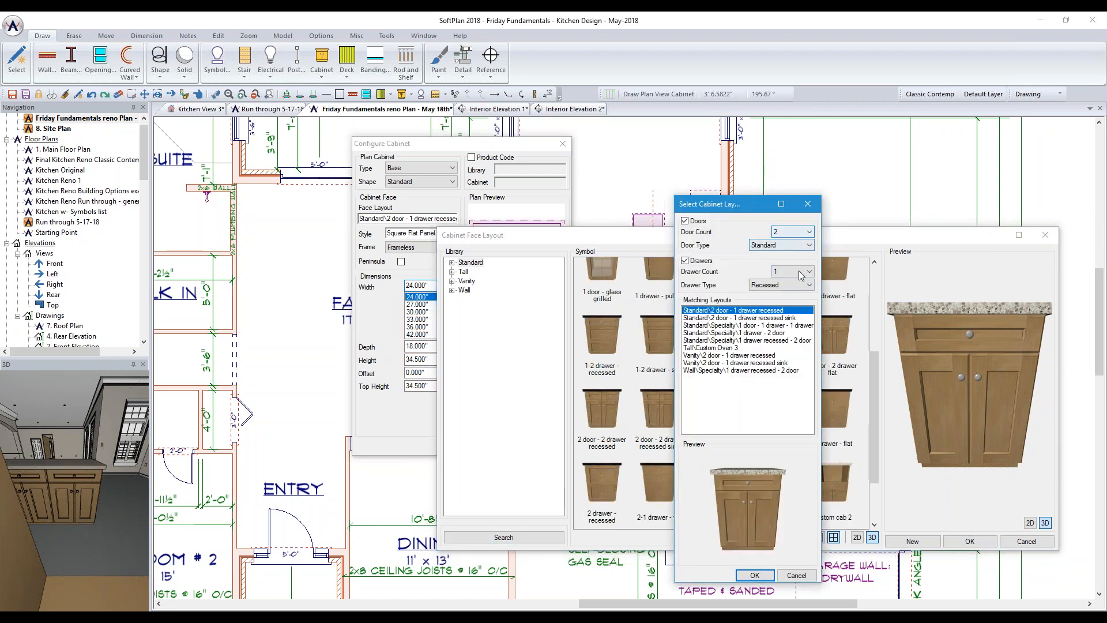
pyautogui.click(809, 274)
pyautogui.click(788, 282)
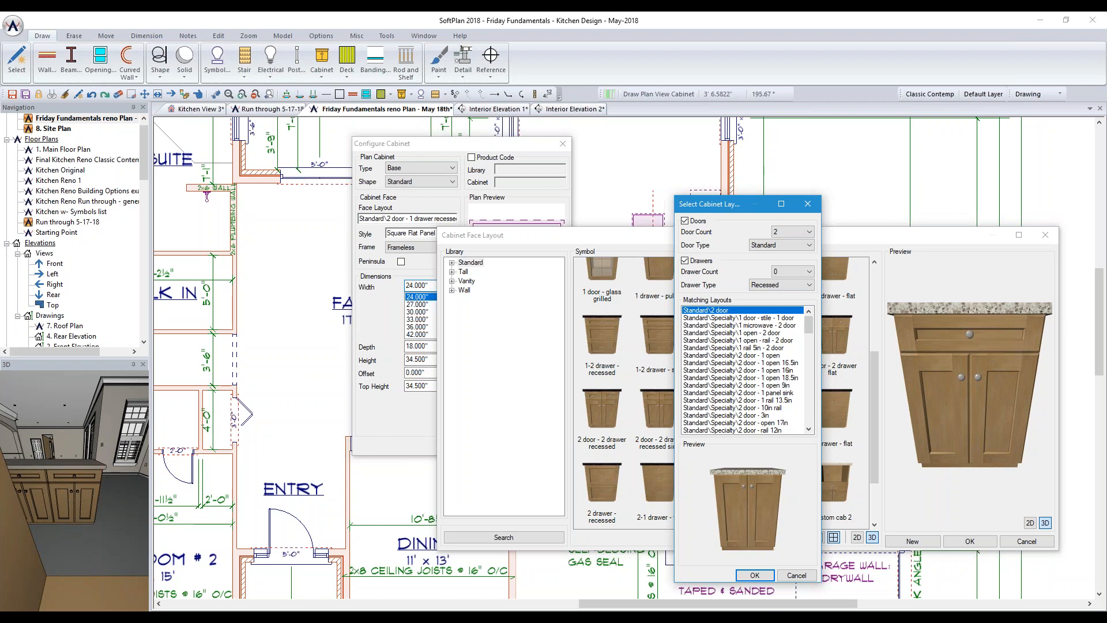
pyautogui.click(754, 575)
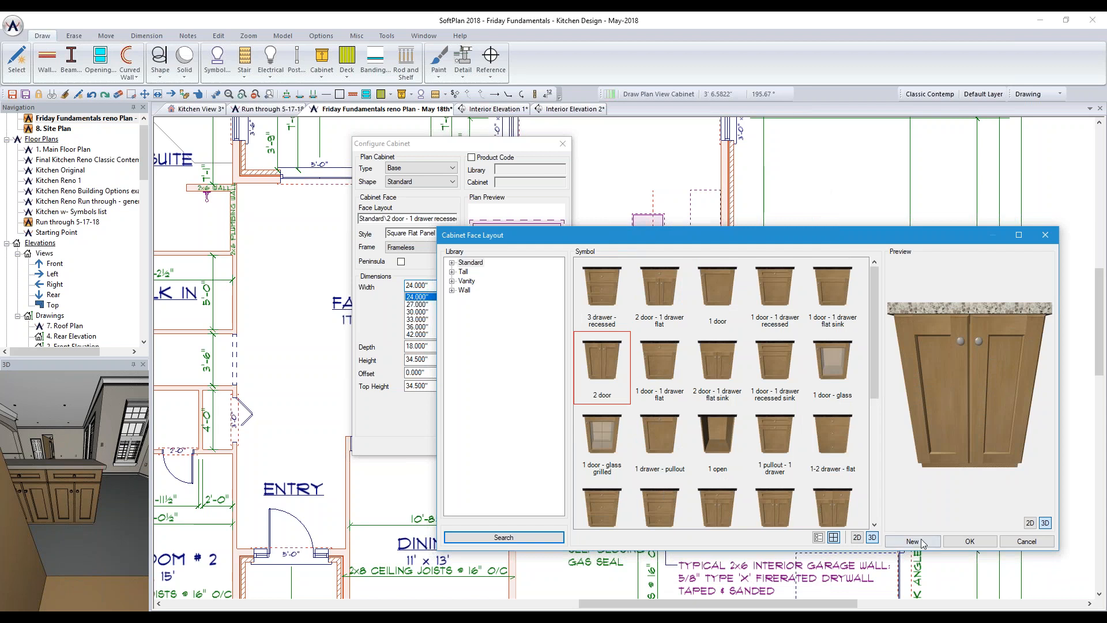
pyautogui.click(970, 541)
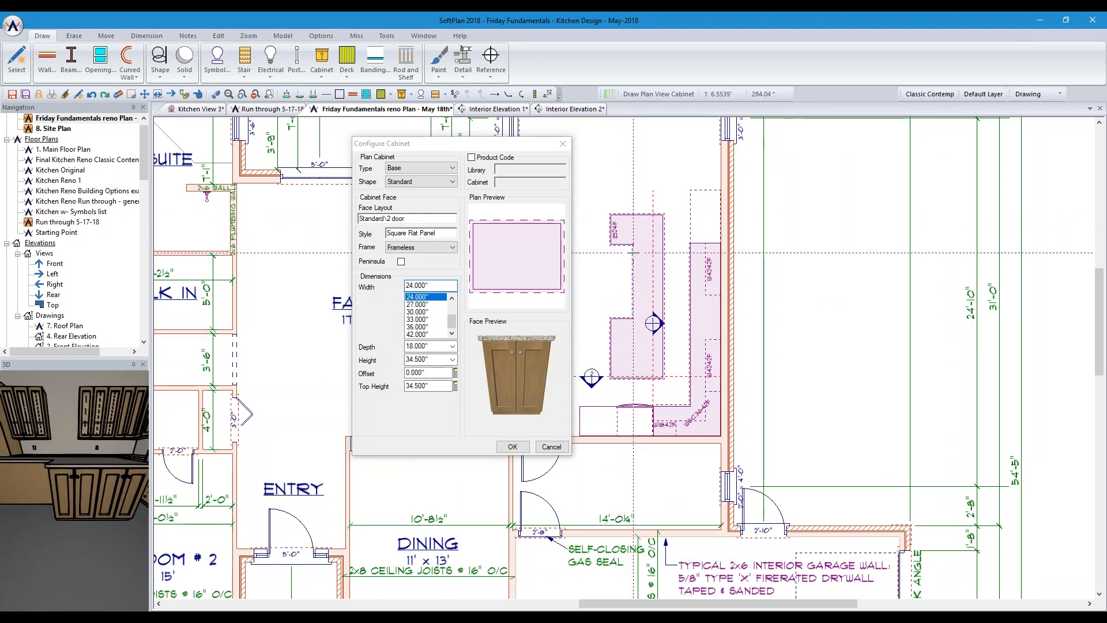
# Fill the remaining gap along the island's back with 24-inch and 36-inch wide 2 door base cabinets
pyautogui.click(423, 327)
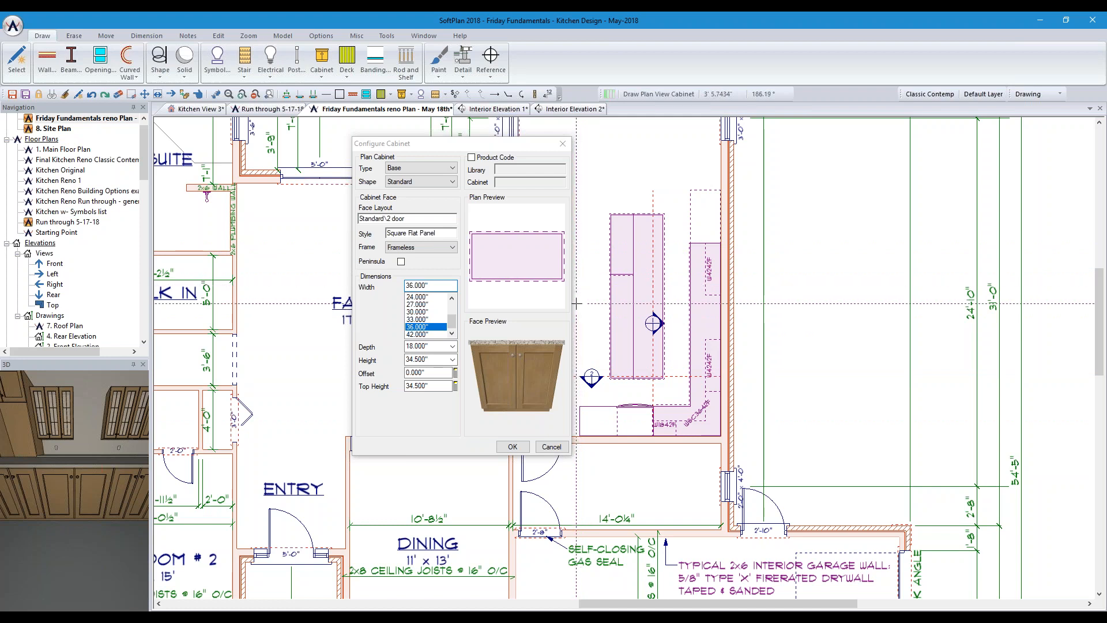
pyautogui.click(427, 285)
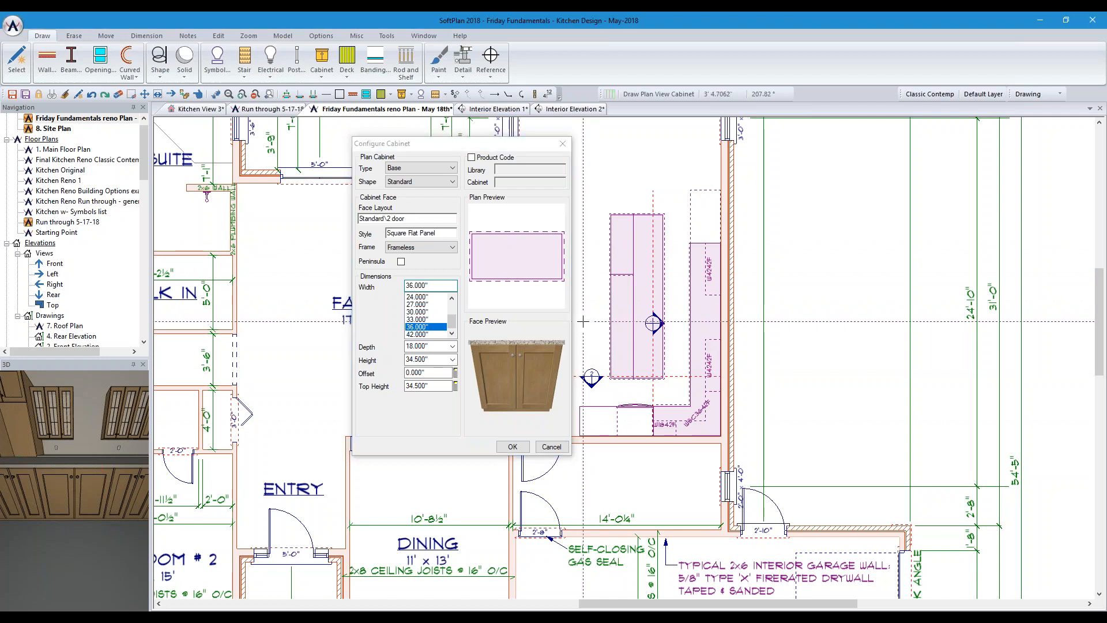
# Dimension the aisle between the island and the long kitchen counter run and set it to 3'-6"
pyautogui.scroll(3, 652, 360)
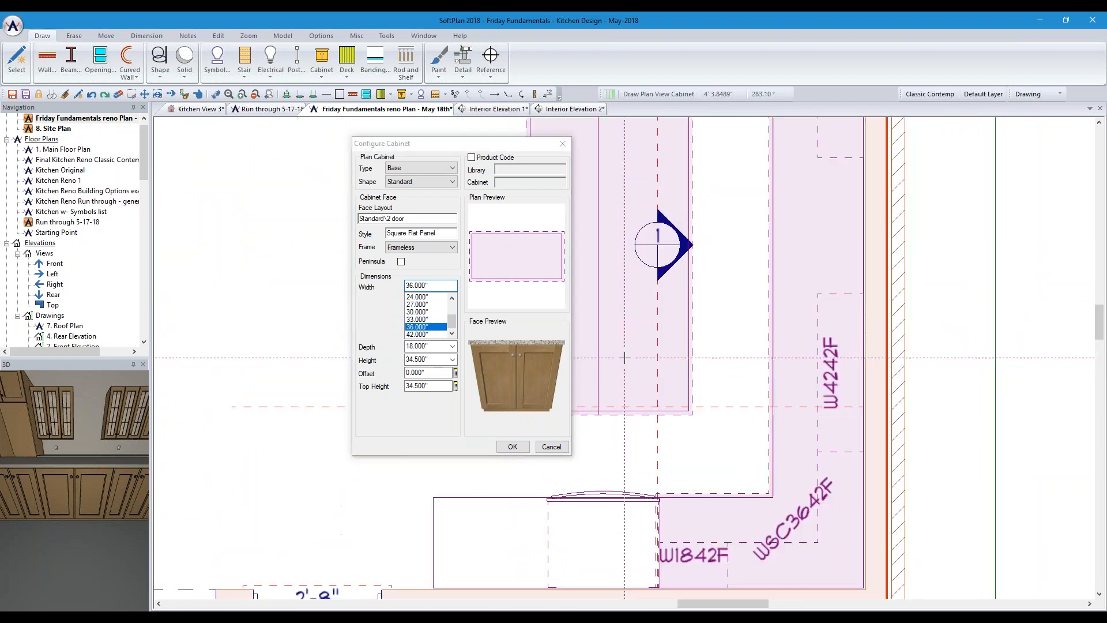
pyautogui.click(287, 95)
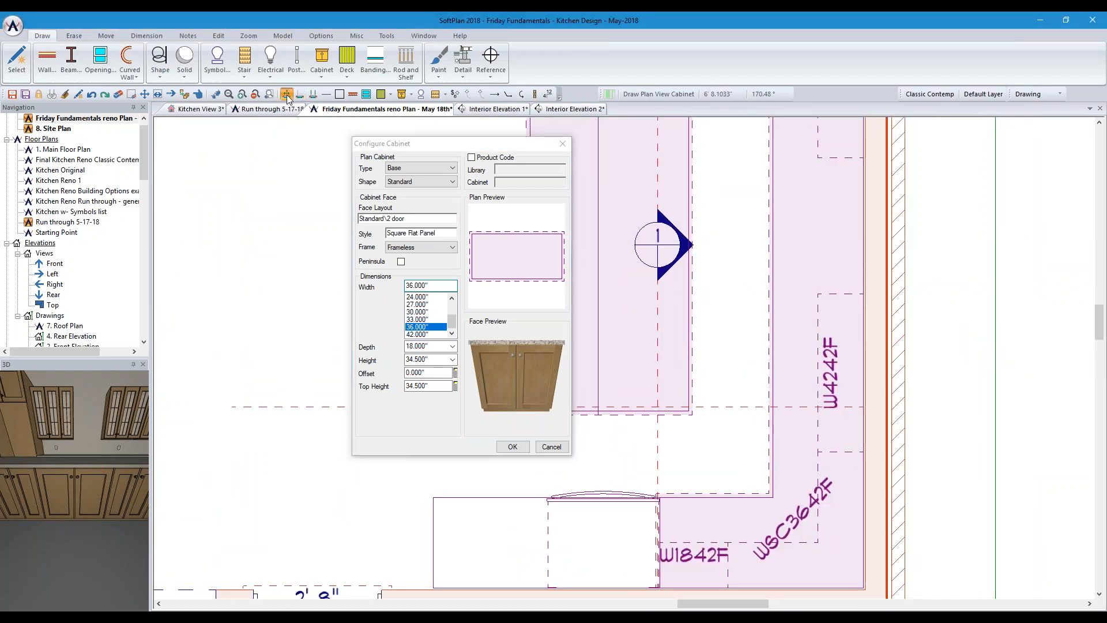
pyautogui.click(798, 333)
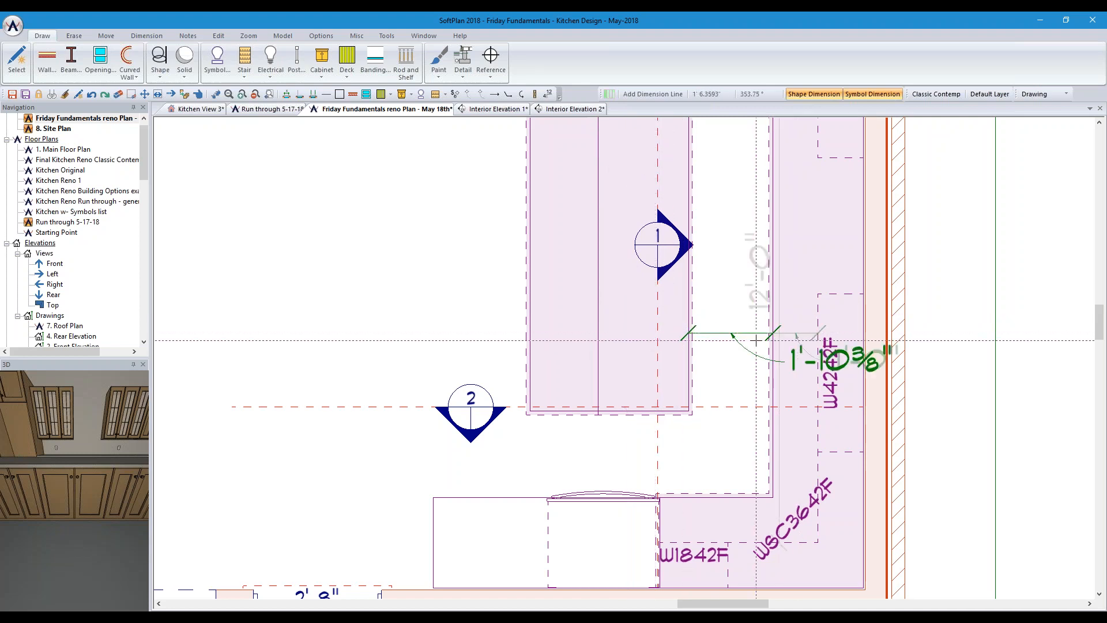
pyautogui.doubleClick(738, 335)
pyautogui.write('3')
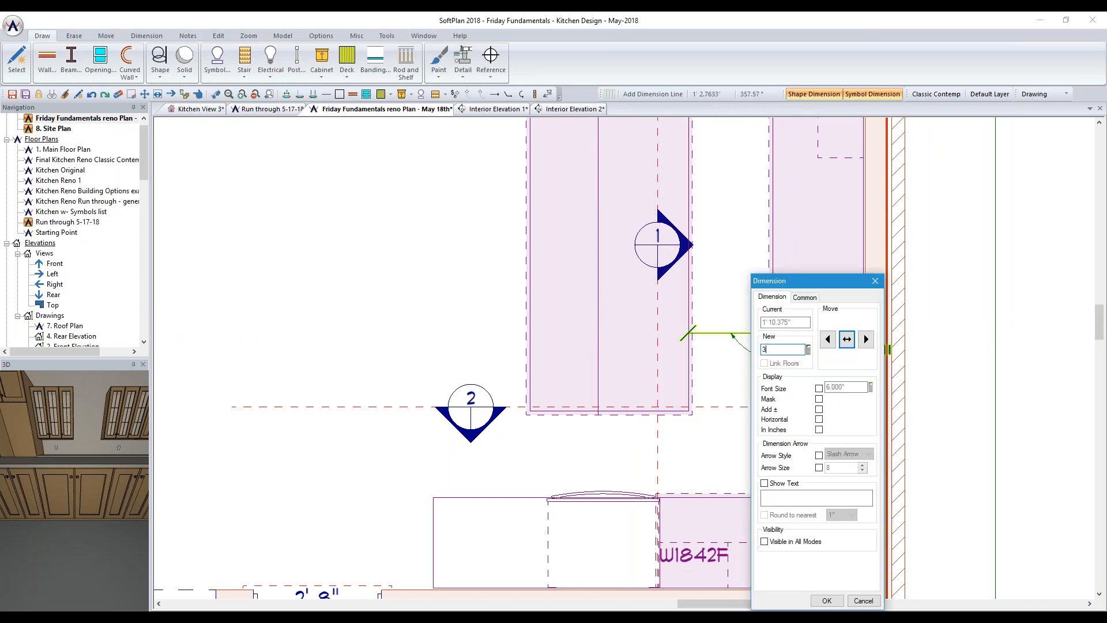
pyautogui.write('\' 6.000"')
pyautogui.press('Return')
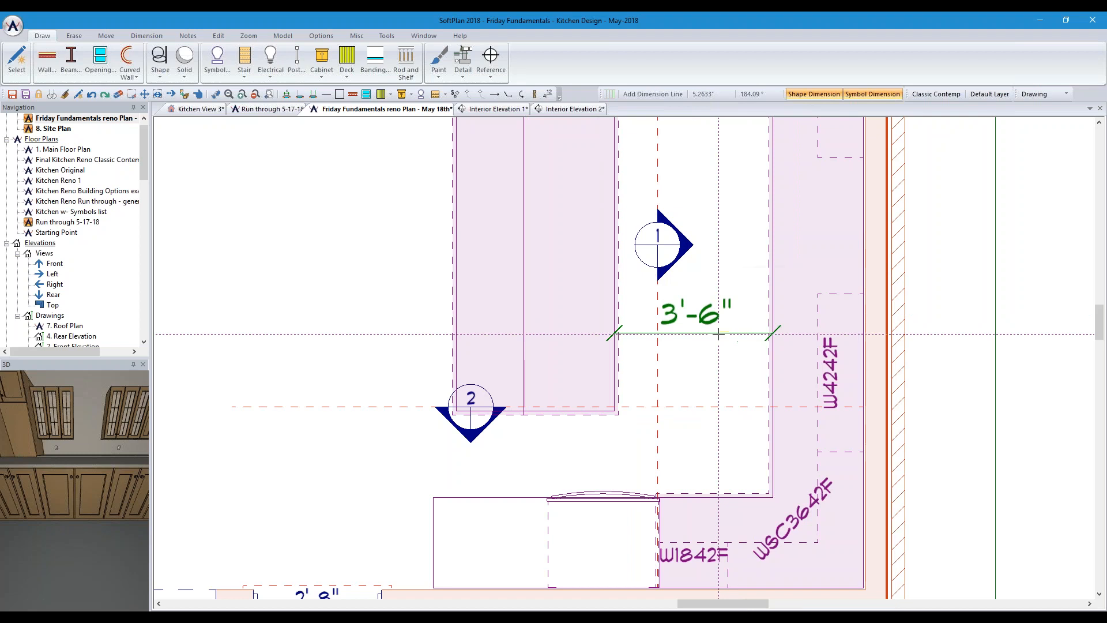
# Try to set the clearance between the island's end and the tall cabinets to 3'-6"
pyautogui.click(512, 444)
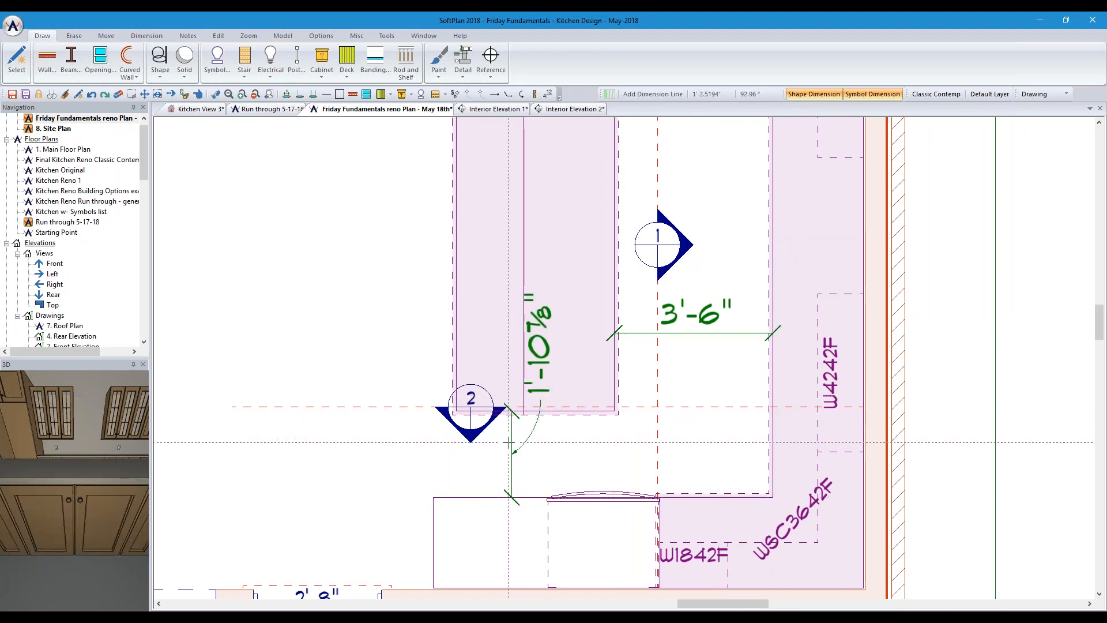
pyautogui.doubleClick(512, 444)
pyautogui.write('3\' 6.000"')
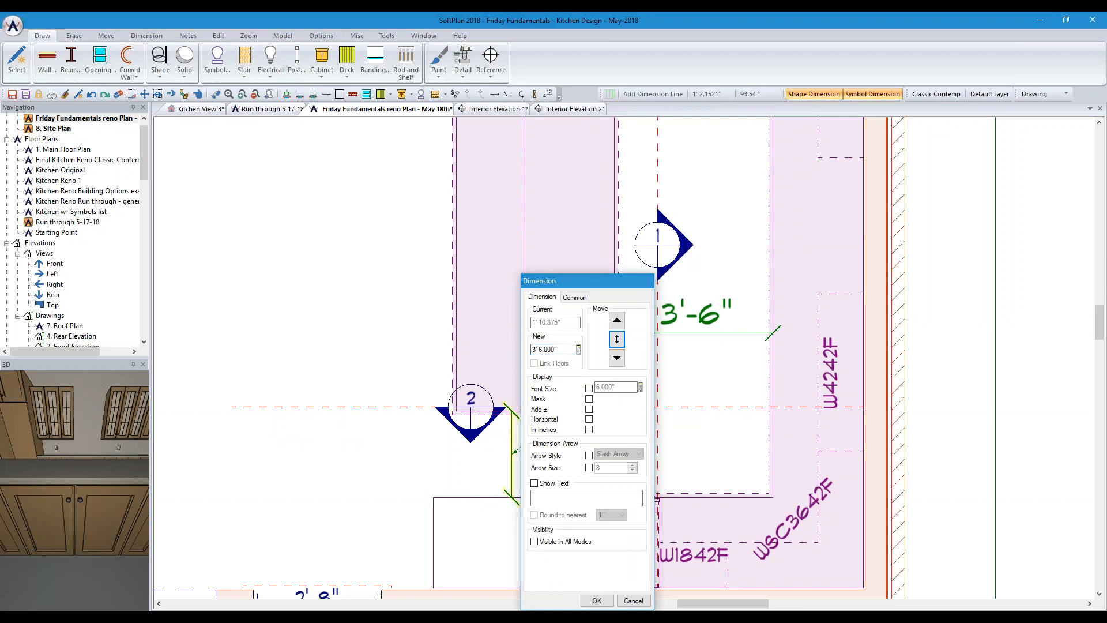
pyautogui.press('Return')
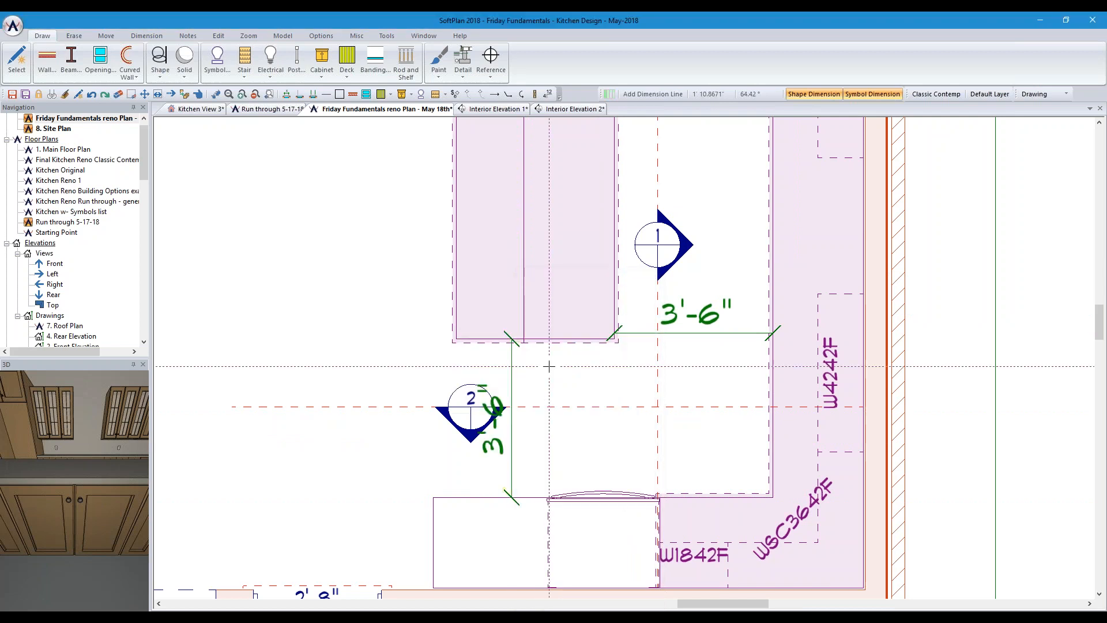
pyautogui.scroll(-5, 561, 320)
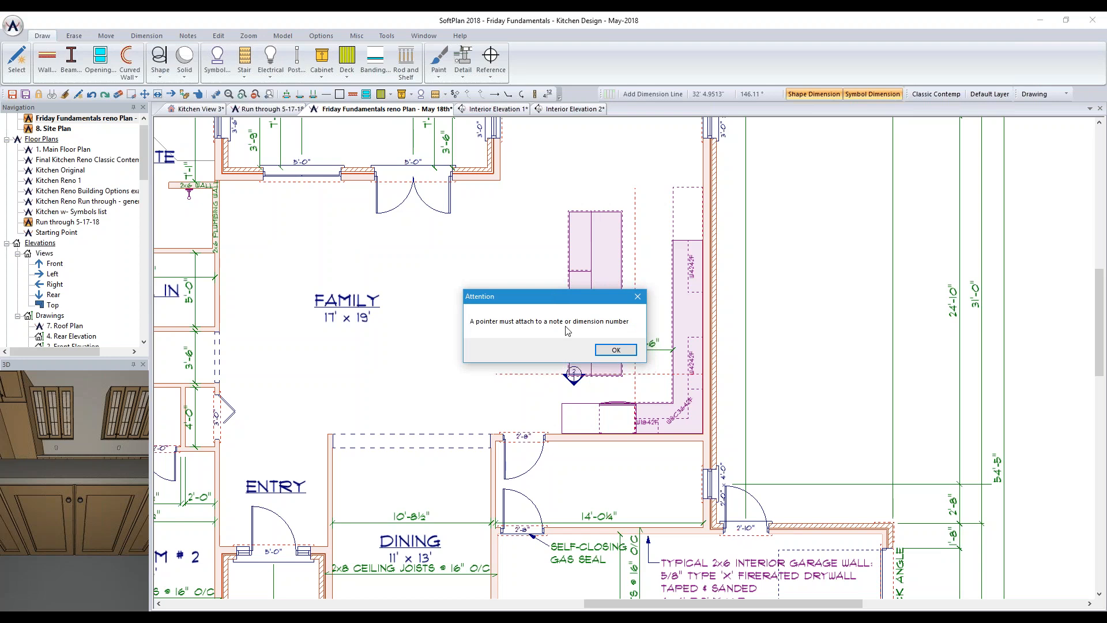
pyautogui.click(616, 351)
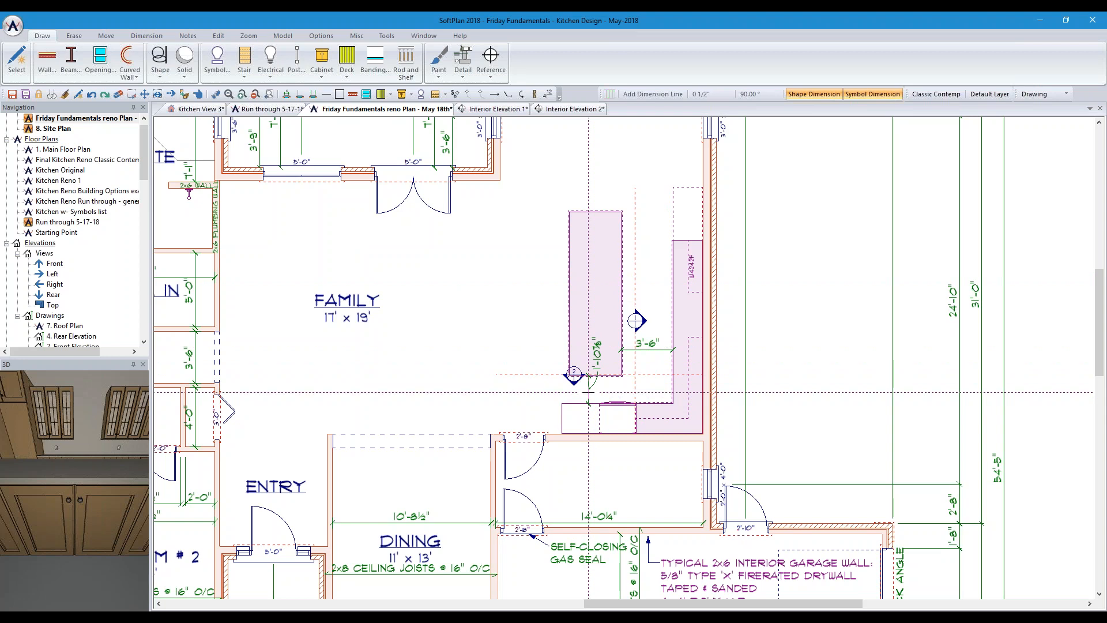
# Dimension the whole island's end from the tall cabinets again and set the clearance to 3'-6"
pyautogui.click(593, 398)
pyautogui.write("3'6")
pyautogui.press('Return')
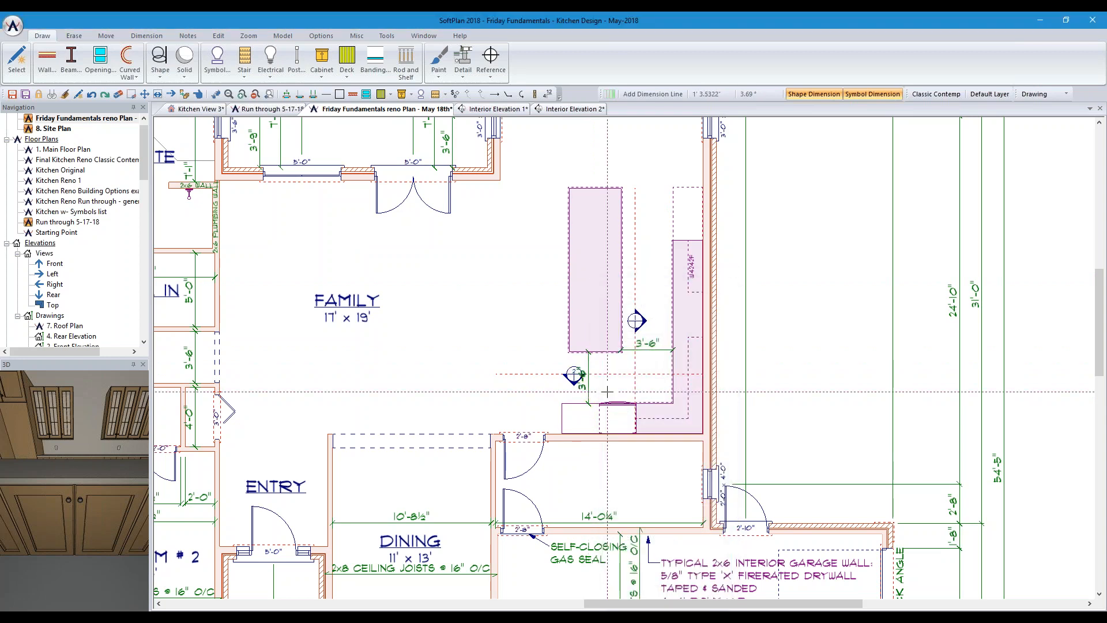
# Edit the cabinet run on the island's family-room side and set its countertop's front overhang to 16 inches
pyautogui.rightClick(591, 308)
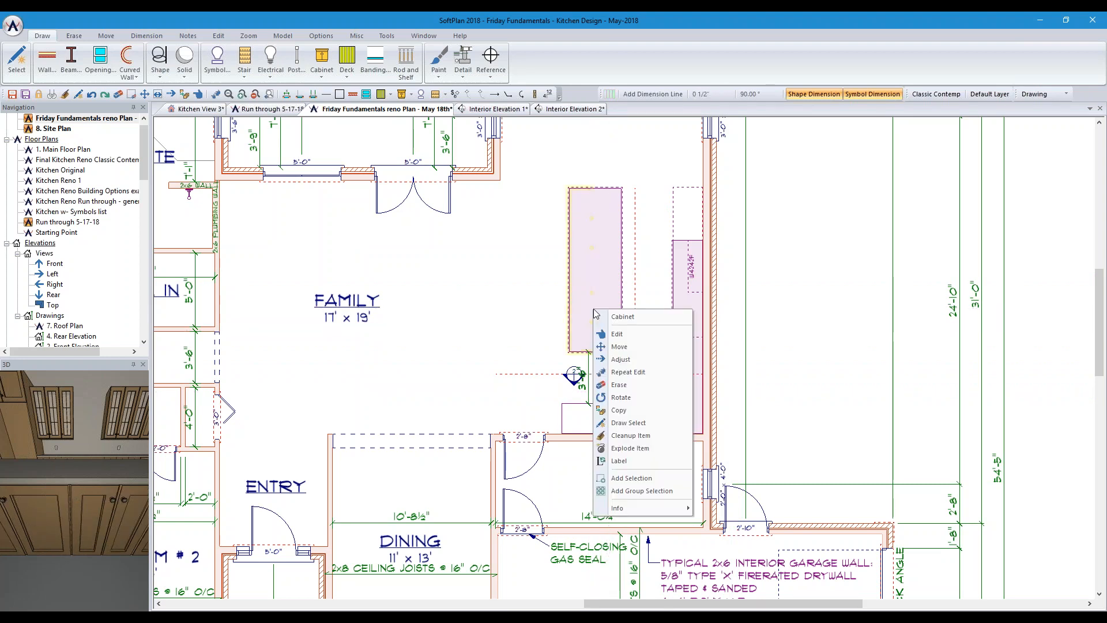
pyautogui.click(611, 336)
pyautogui.click(128, 130)
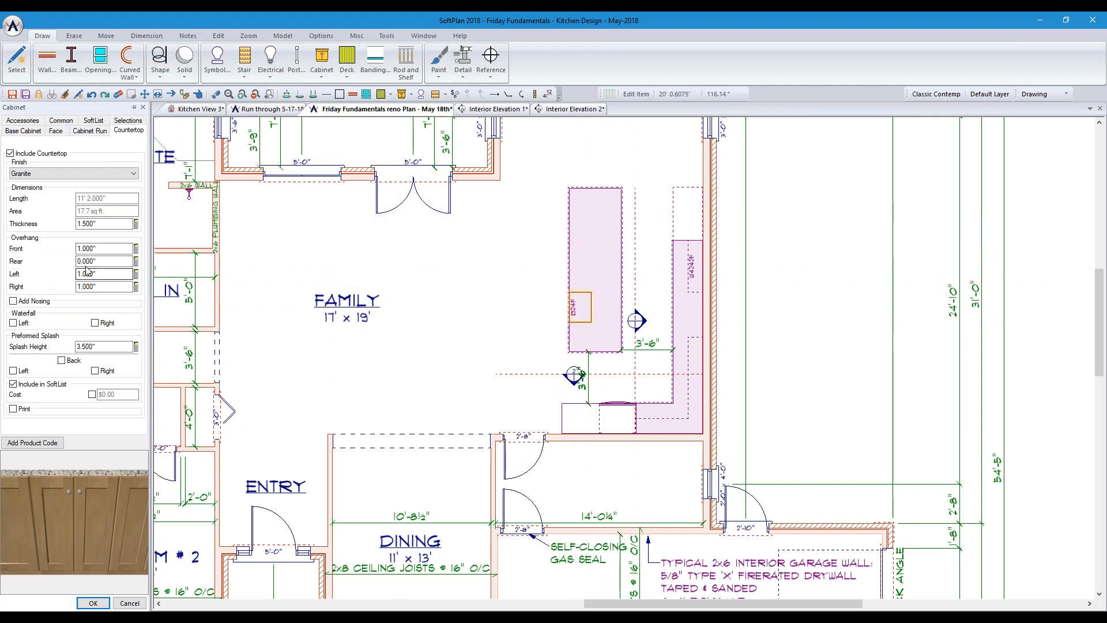
pyautogui.click(104, 248)
pyautogui.write('16')
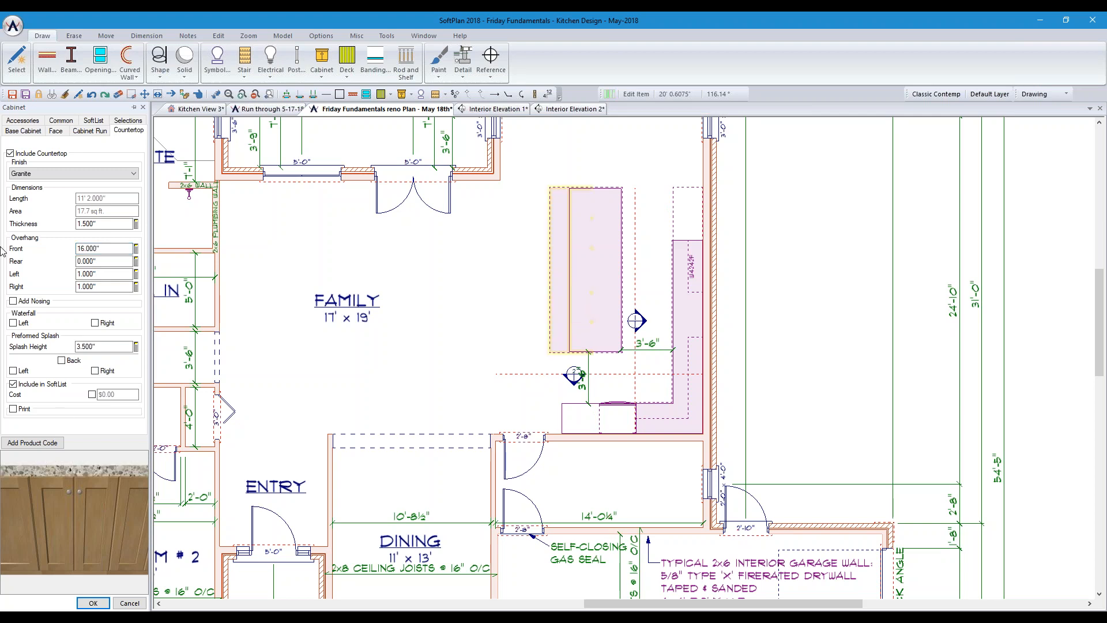
# In Kitchen View 3, add waterfall ends to both the left and right of the island's granite countertop
pyautogui.click(195, 110)
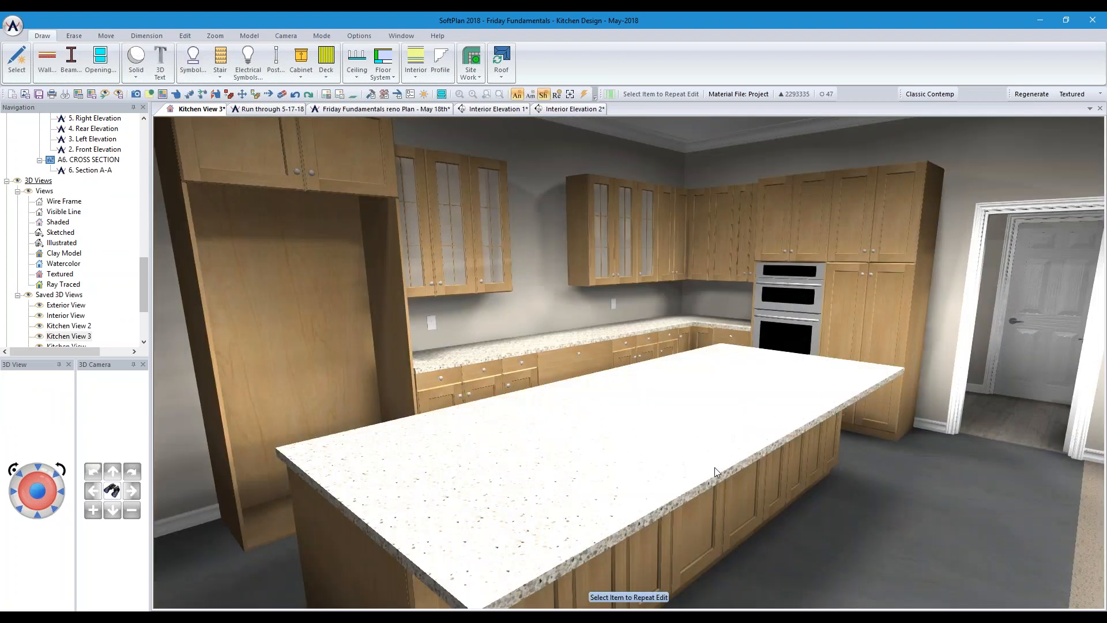
pyautogui.press('Right')
pyautogui.moveTo(718, 468); pyautogui.dragTo(702, 468, button='middle')
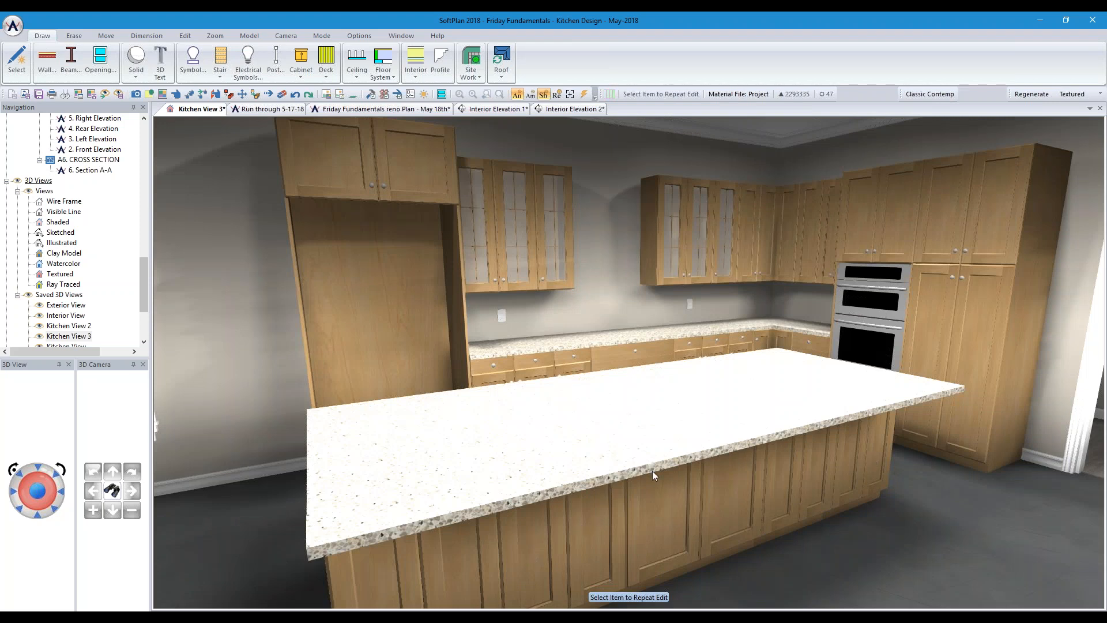
pyautogui.click(177, 95)
pyautogui.click(349, 438)
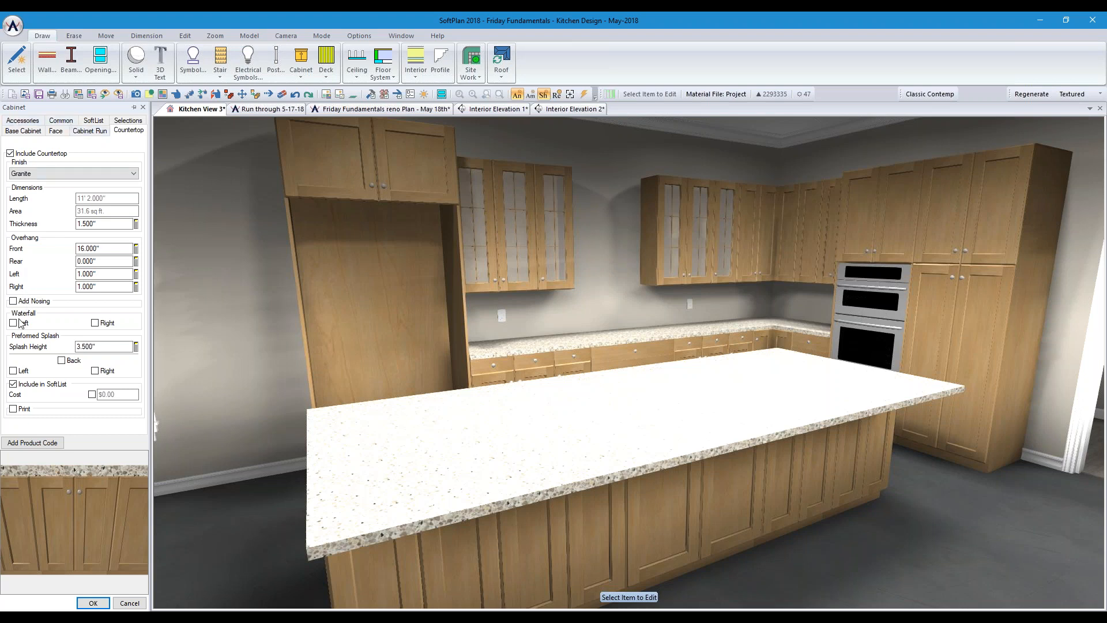
pyautogui.click(12, 323)
pyautogui.click(94, 323)
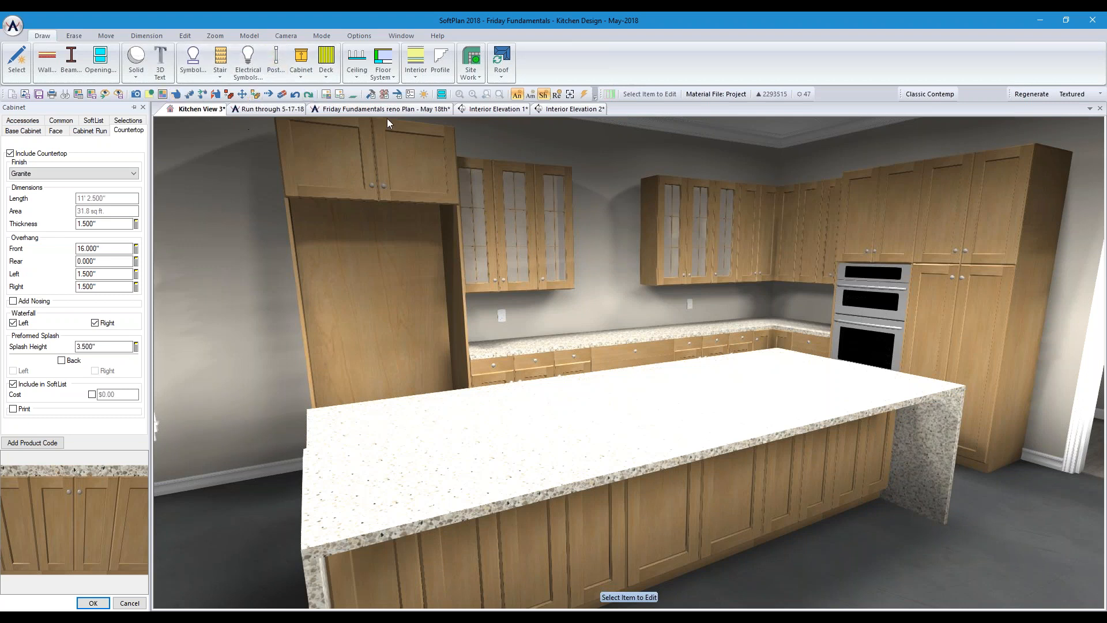
# In the reno plan, place the Jenn-Air 42in Fully Integrated Built-In French Door Refrigerator in the opening beside the W4242F wall cabinet
pyautogui.click(318, 111)
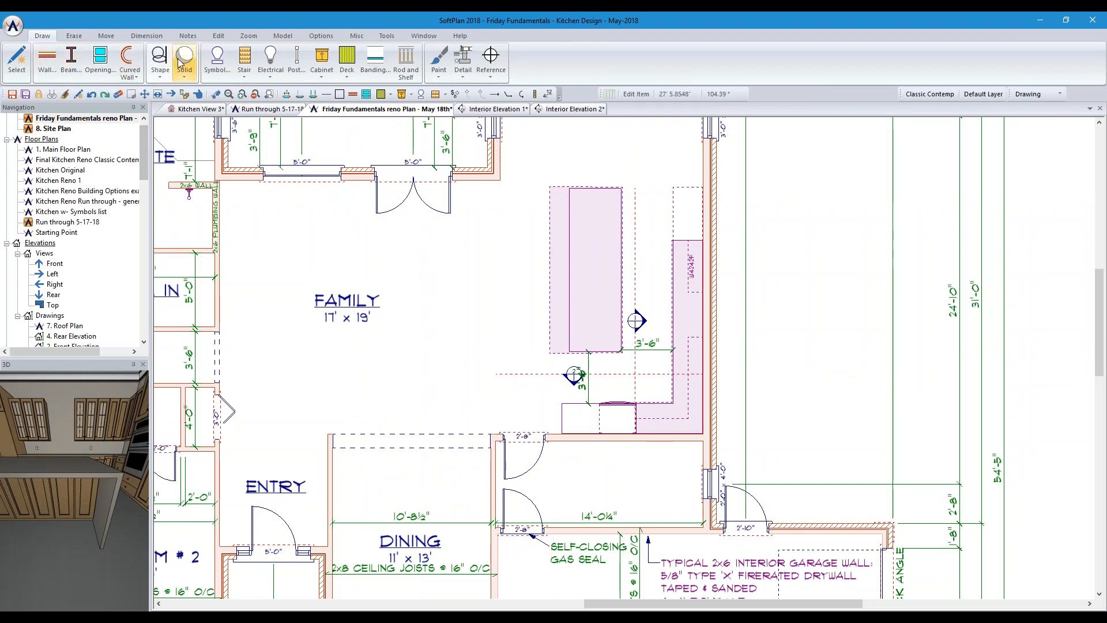
pyautogui.click(218, 60)
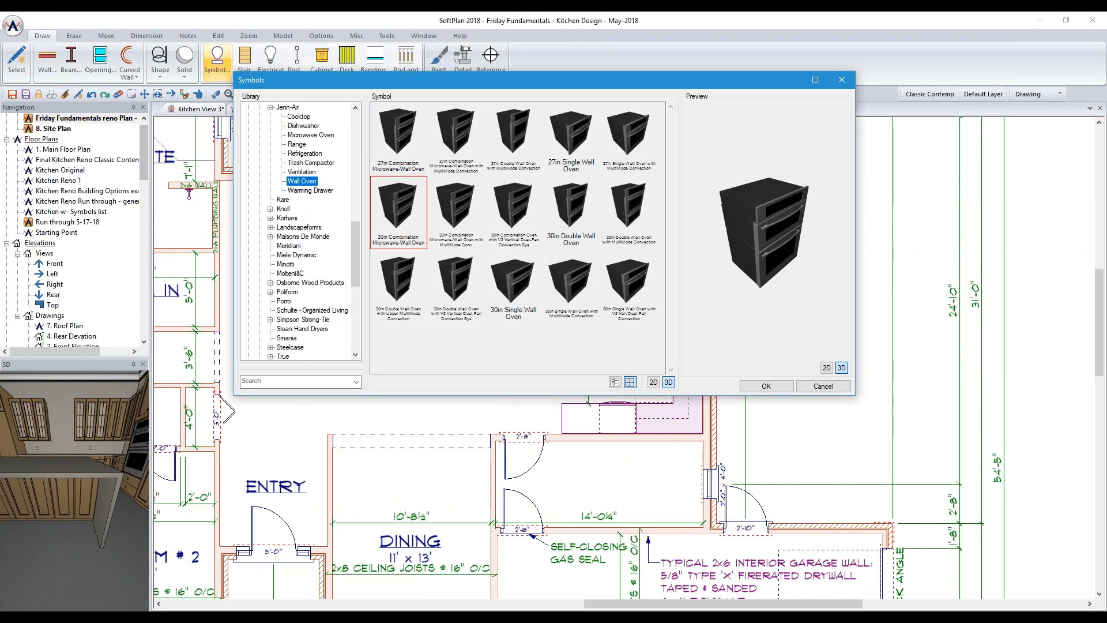
pyautogui.click(295, 155)
pyautogui.click(281, 381)
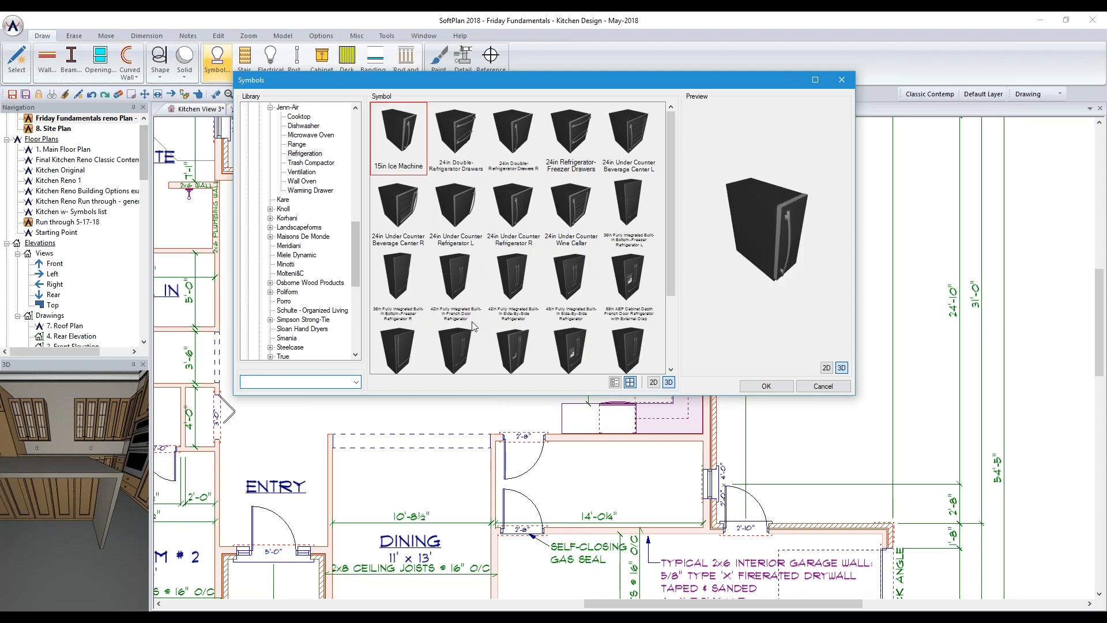
pyautogui.click(463, 300)
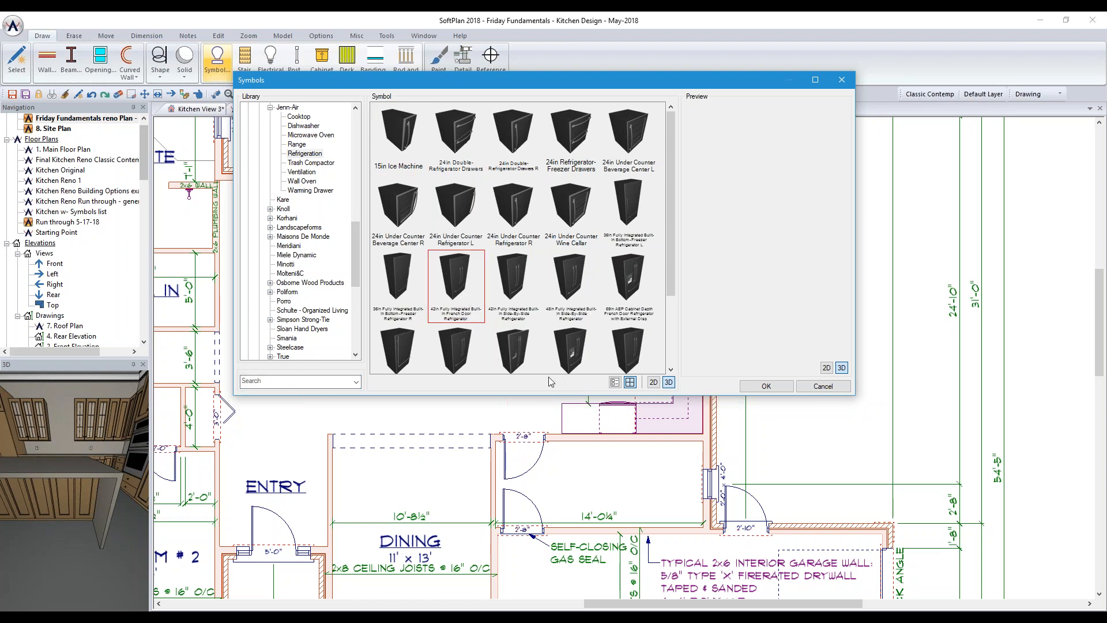
pyautogui.moveTo(674, 84); pyautogui.dragTo(529, 324)
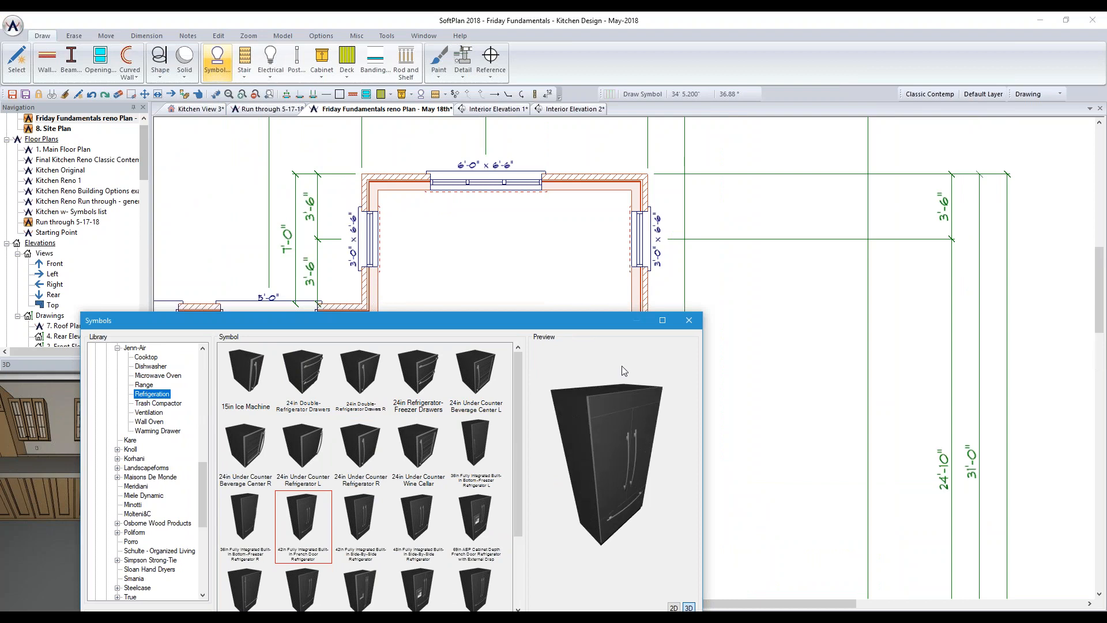
pyautogui.moveTo(613, 281); pyautogui.dragTo(545, 122, button='middle')
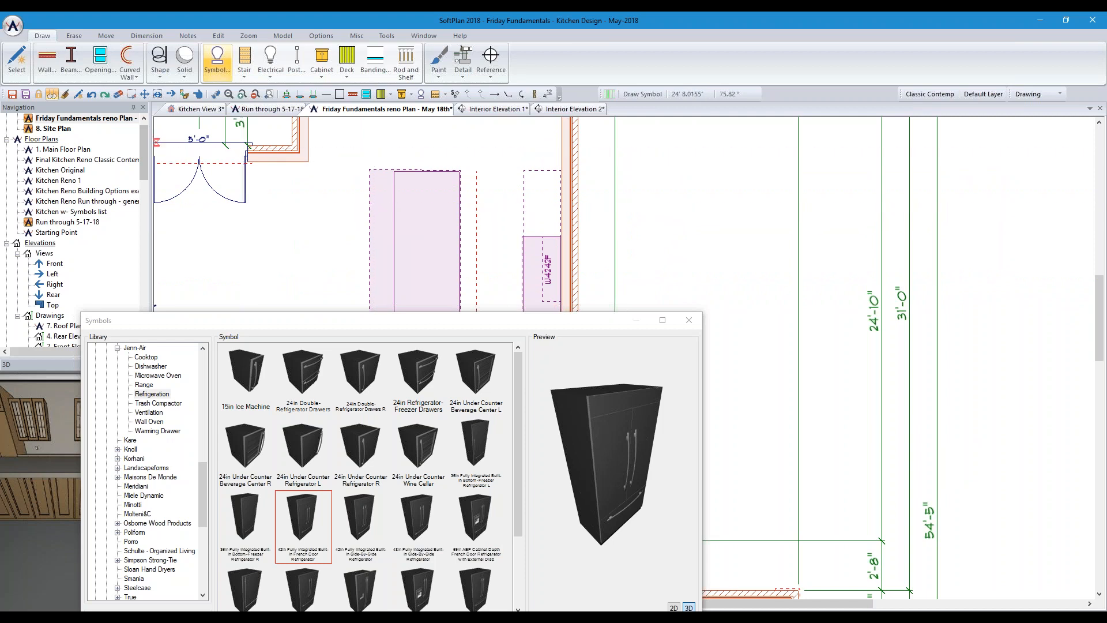
pyautogui.click(51, 95)
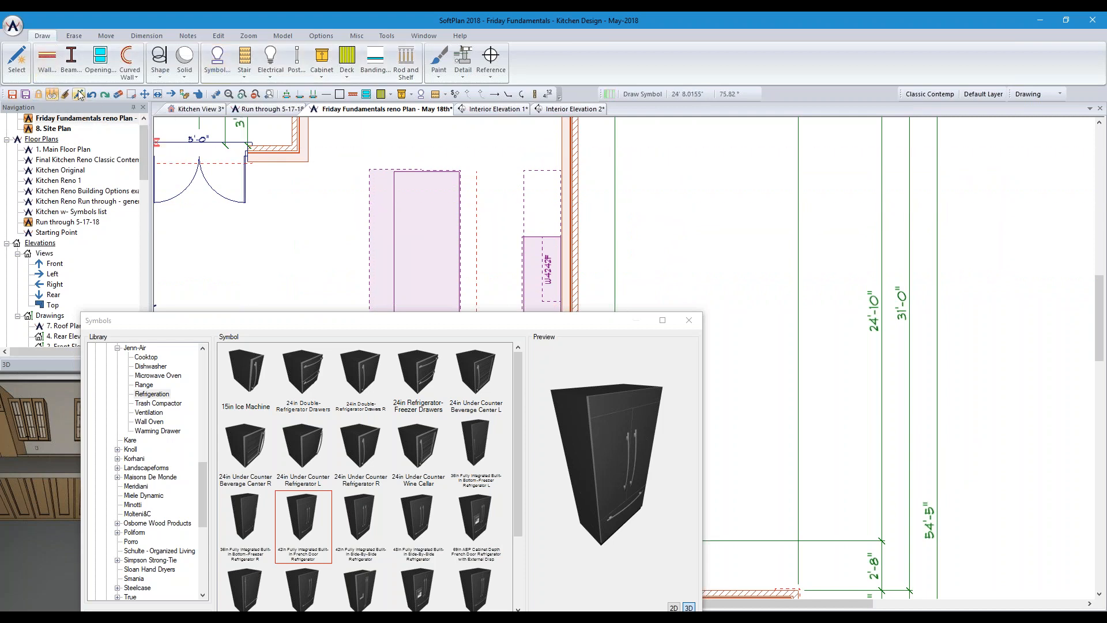
pyautogui.click(560, 202)
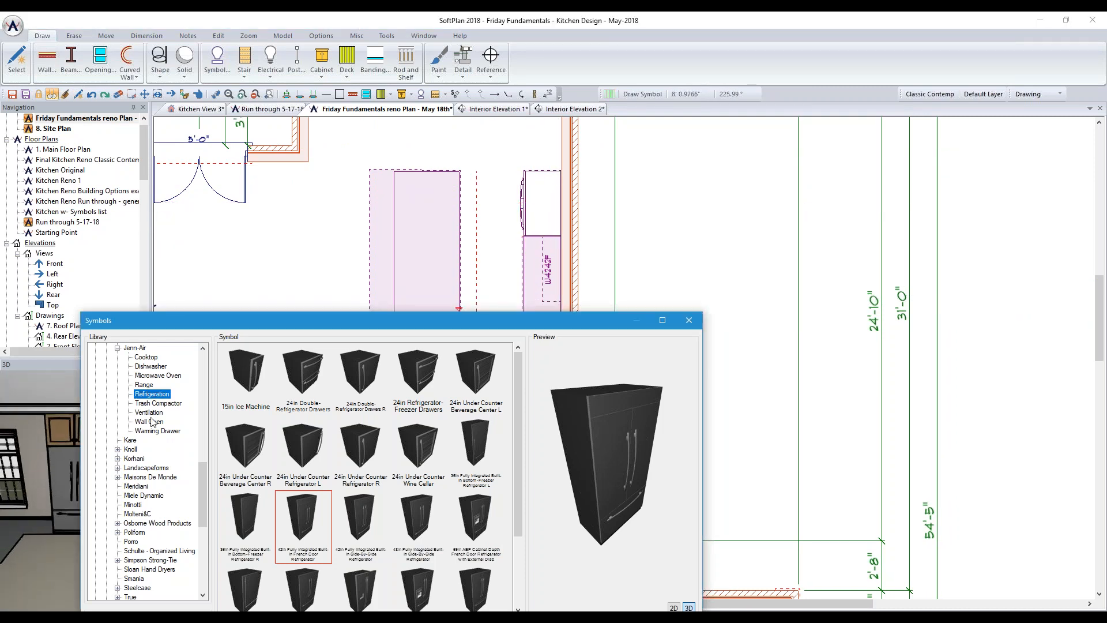
# Place the Thermador SGS365FS cooktop on the exterior-wall countertop, opposite the island, and finish placing symbols
pyautogui.moveTo(270, 320); pyautogui.dragTo(401, 242)
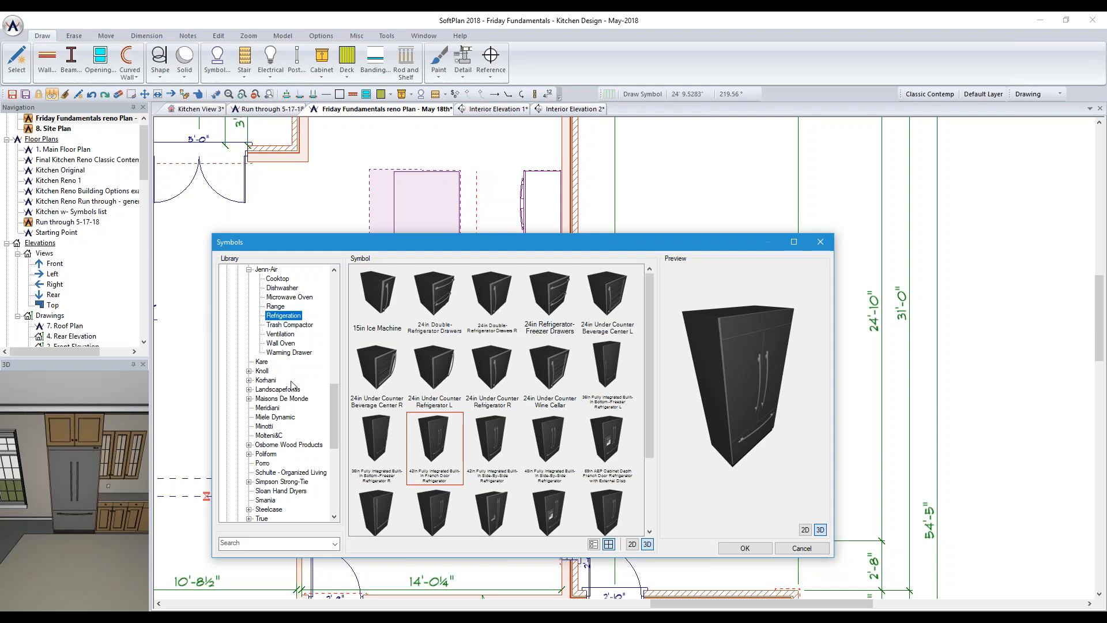
pyautogui.moveTo(338, 403); pyautogui.dragTo(337, 337)
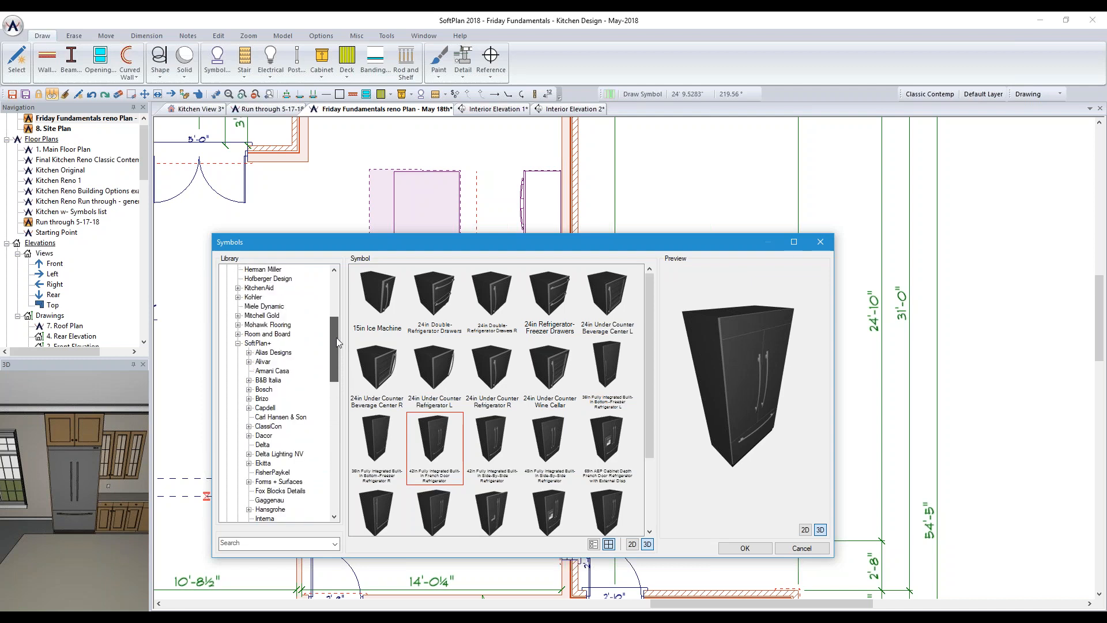
pyautogui.moveTo(337, 340); pyautogui.dragTo(332, 439)
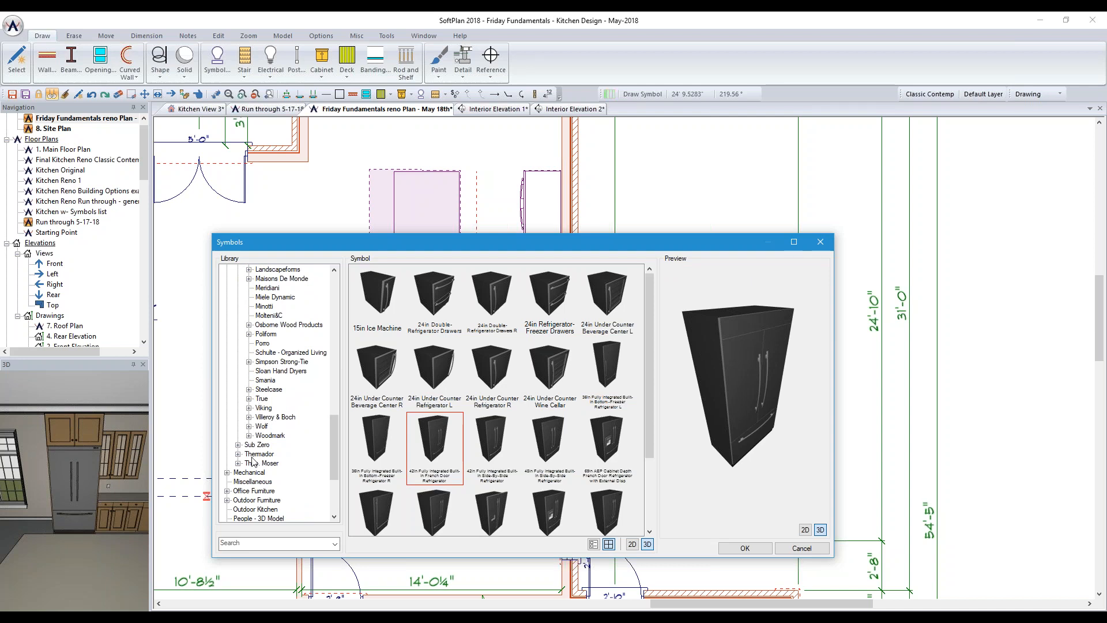
pyautogui.click(237, 454)
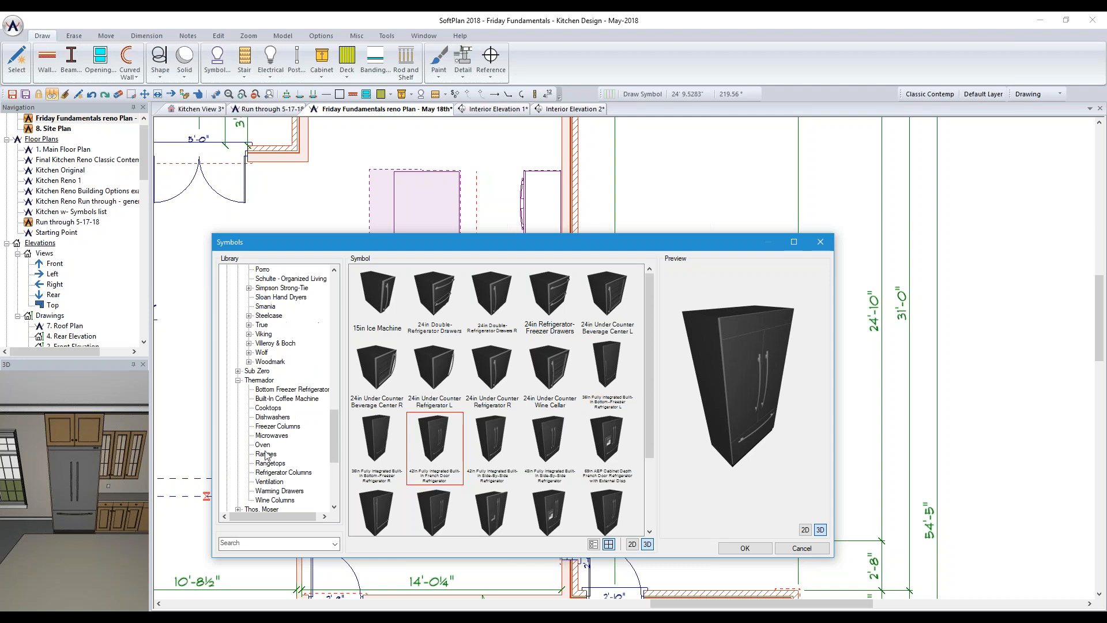
pyautogui.click(268, 408)
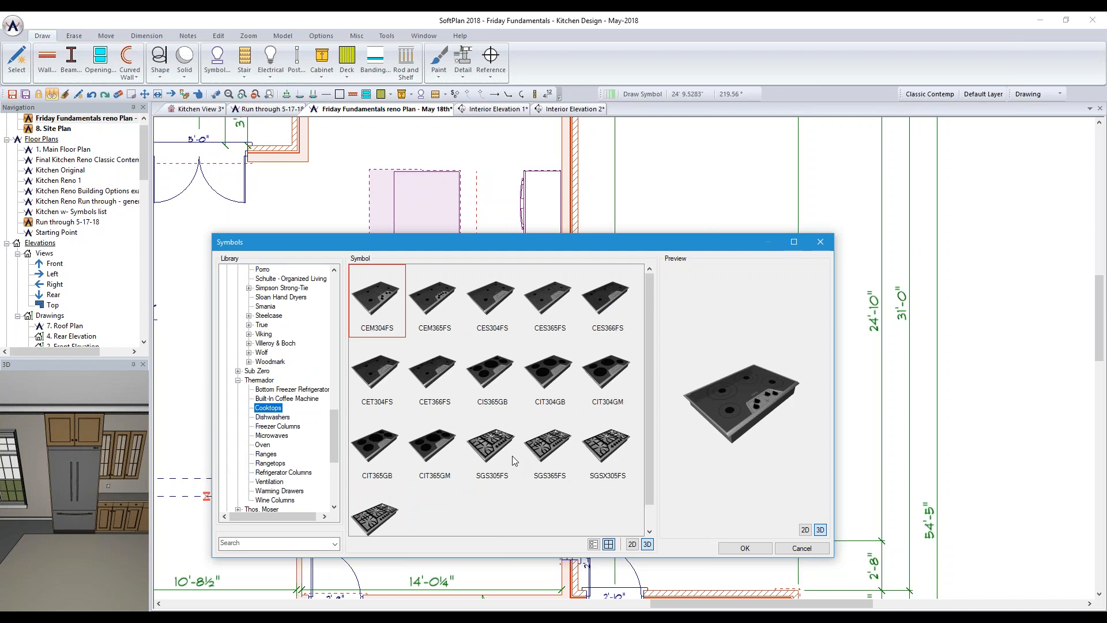
pyautogui.click(553, 461)
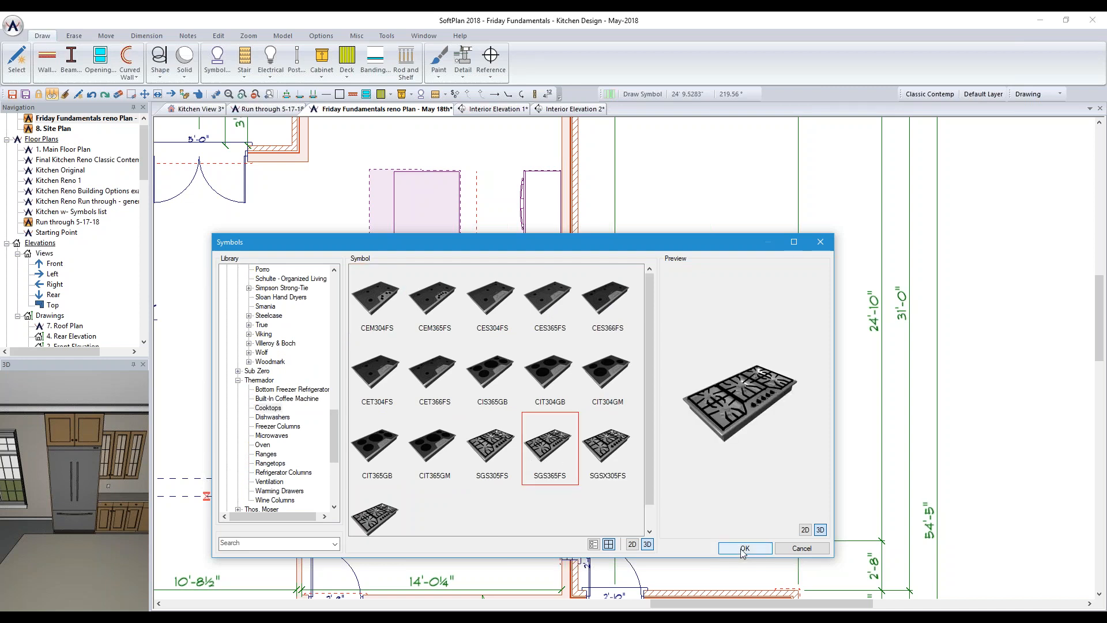
pyautogui.moveTo(497, 242); pyautogui.dragTo(88, 323)
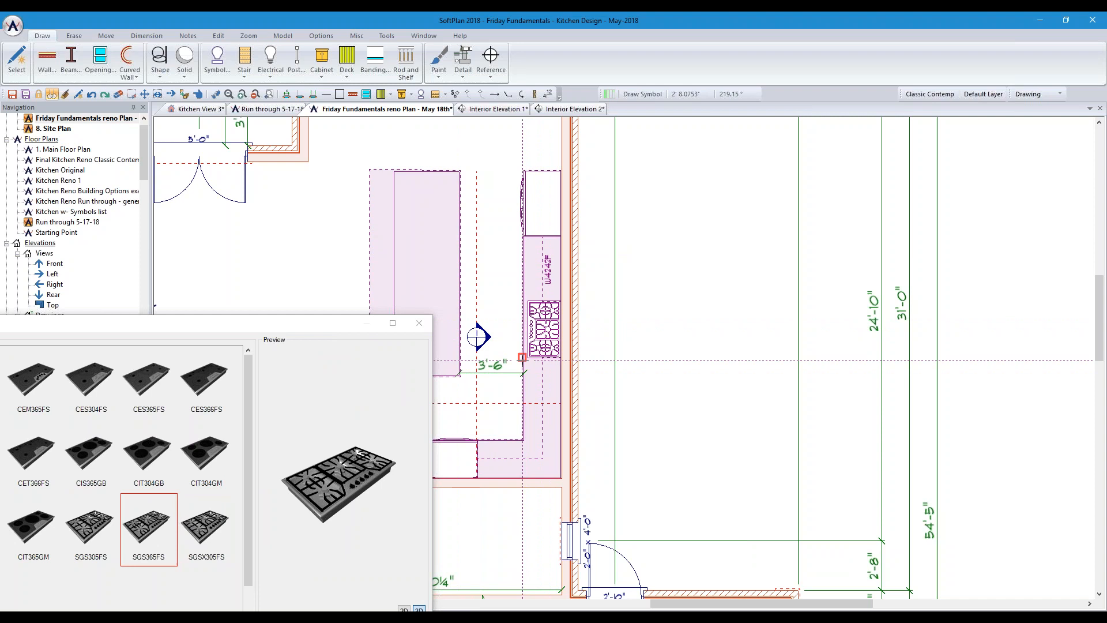
pyautogui.click(419, 323)
# Change the face layout of the island's kitchen-side 36-inch base cabinet to "2 door - 1 drawer flat sink"
pyautogui.rightClick(448, 280)
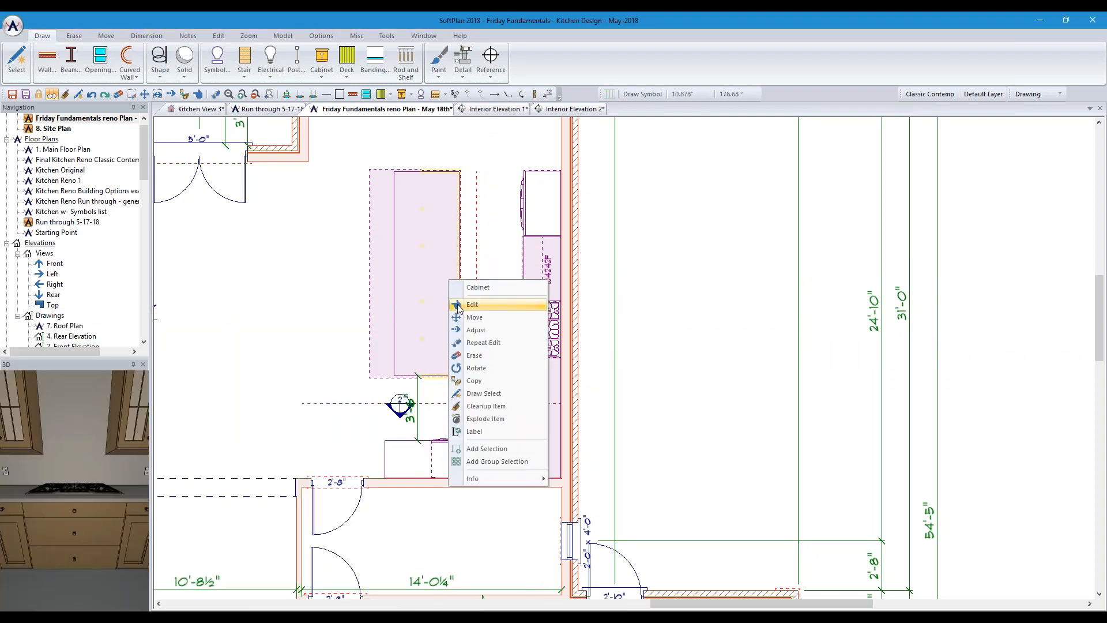
pyautogui.click(478, 305)
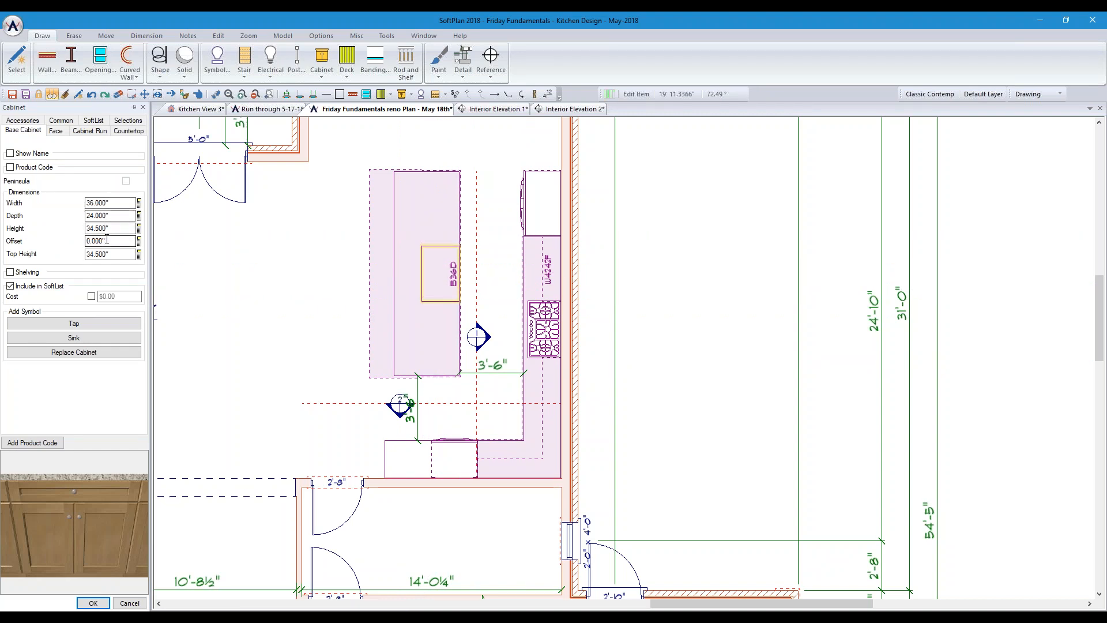
pyautogui.click(56, 131)
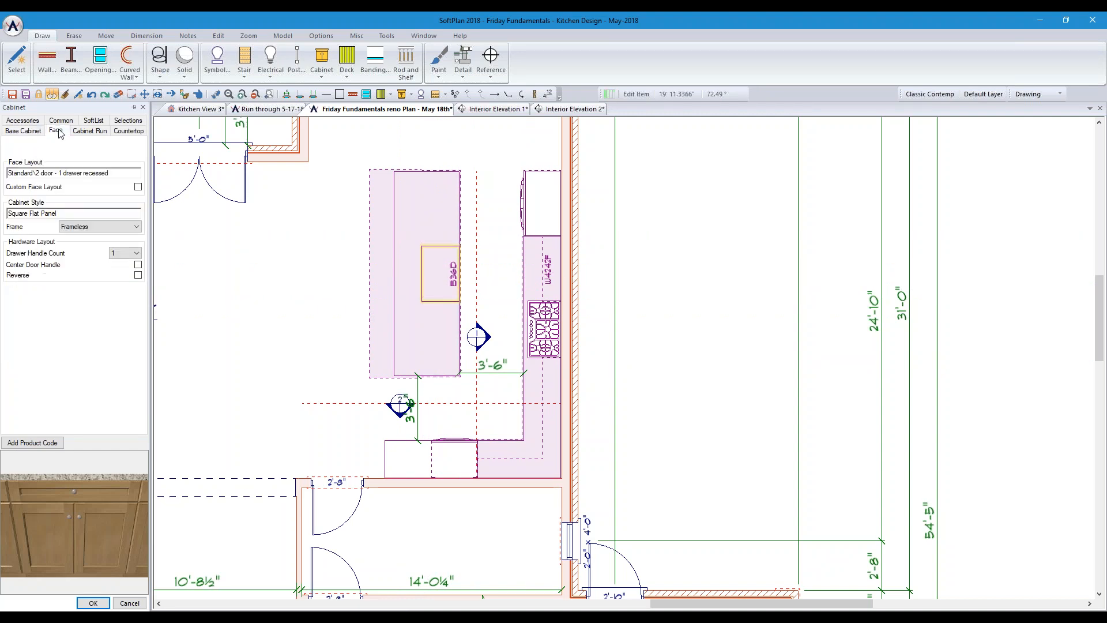
pyautogui.click(78, 173)
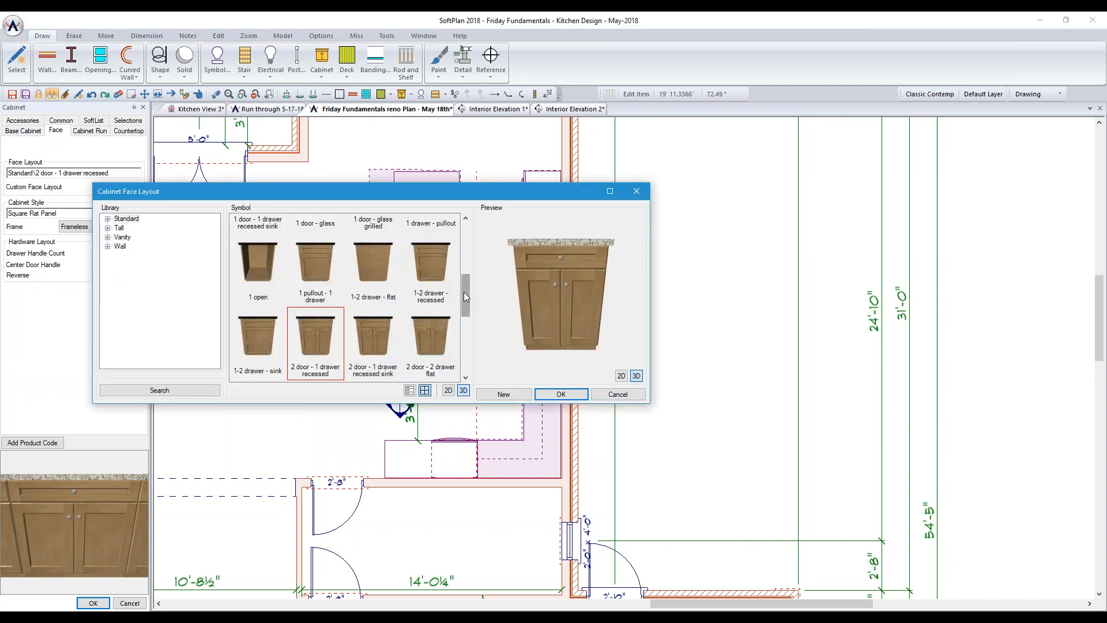
pyautogui.moveTo(463, 292); pyautogui.dragTo(462, 255)
pyautogui.click(451, 303)
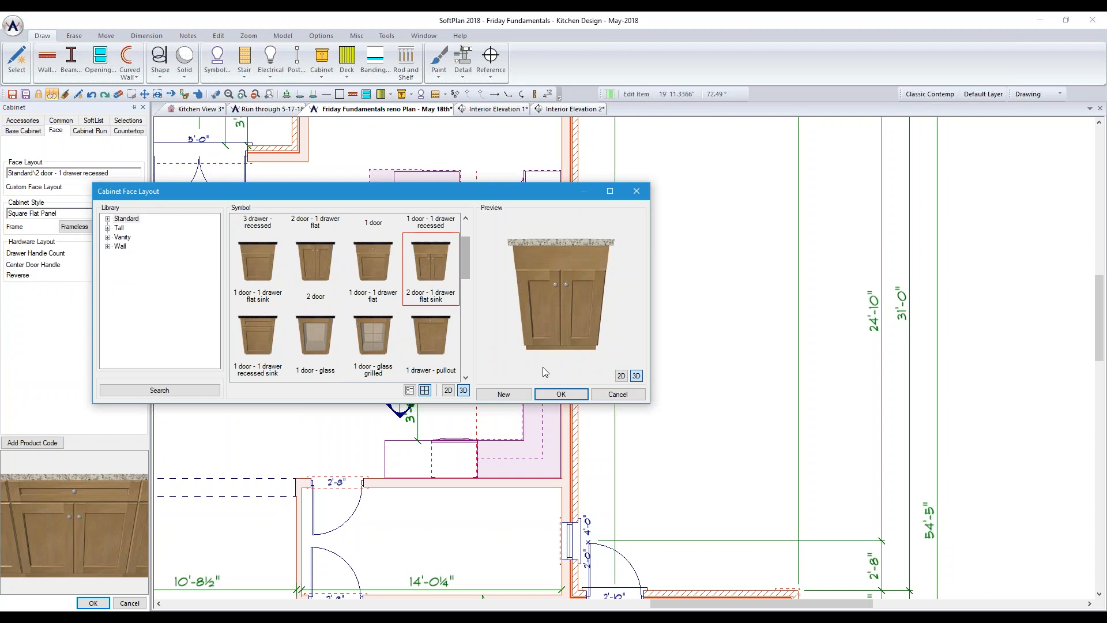
pyautogui.click(563, 395)
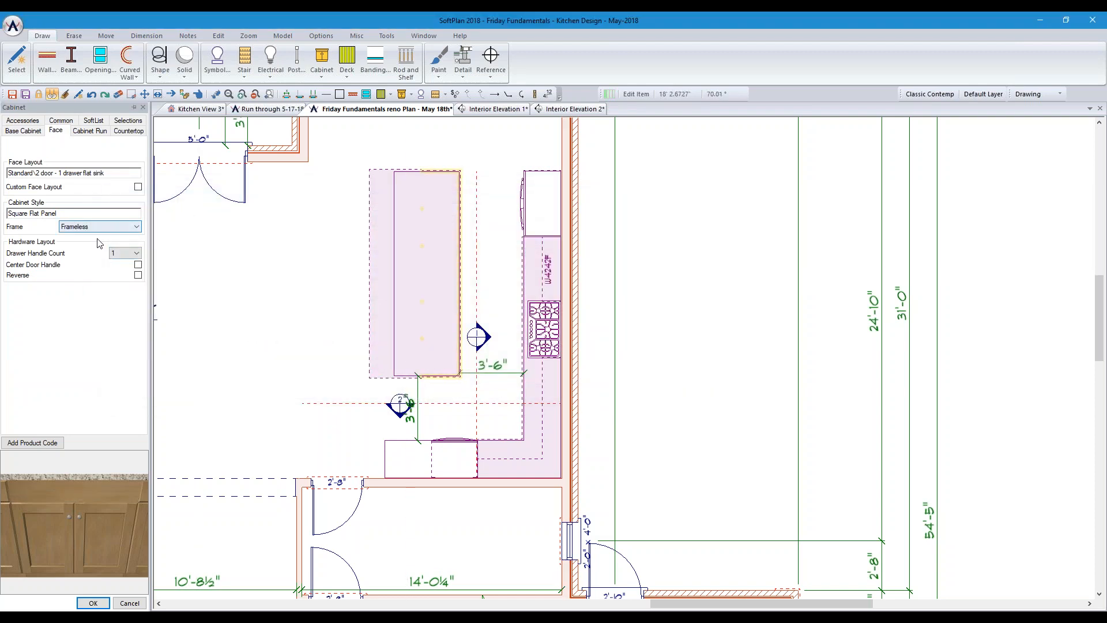
# Add a sink to the island's kitchen-side 36-inch cabinet, searching the symbols for 6534 and choosing the Kohler K-6534-3
pyautogui.click(26, 132)
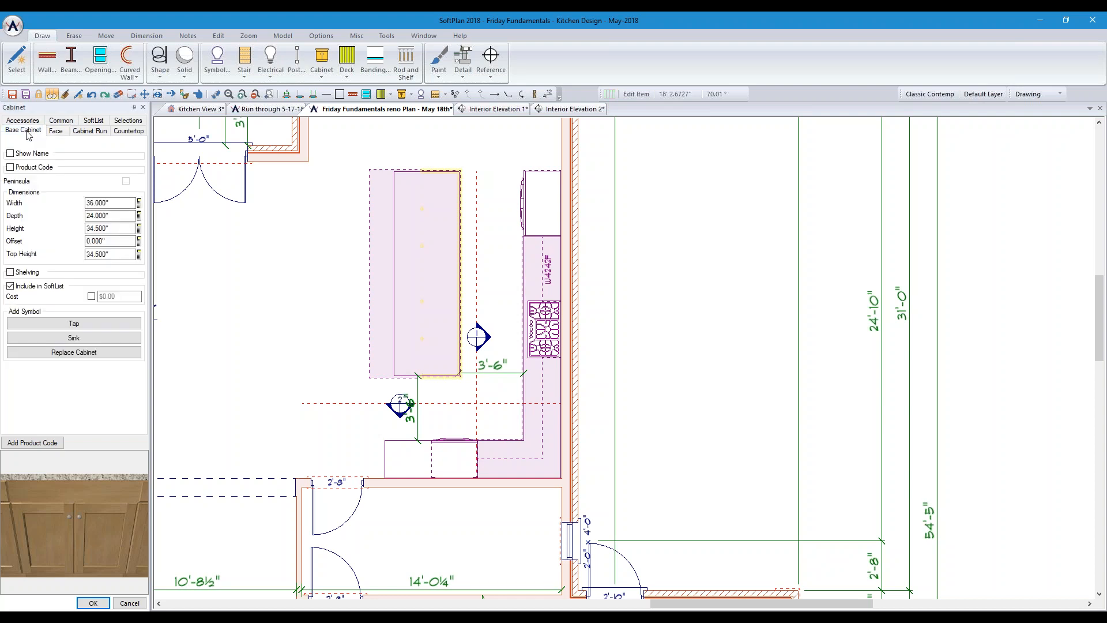
pyautogui.click(75, 339)
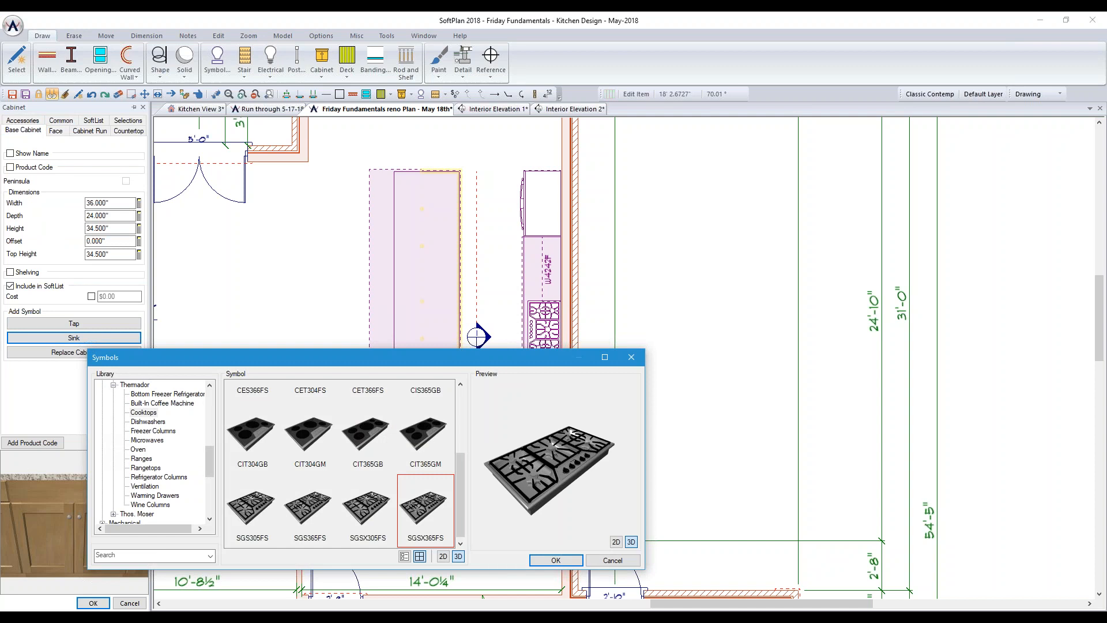
pyautogui.click(153, 555)
pyautogui.write('6534')
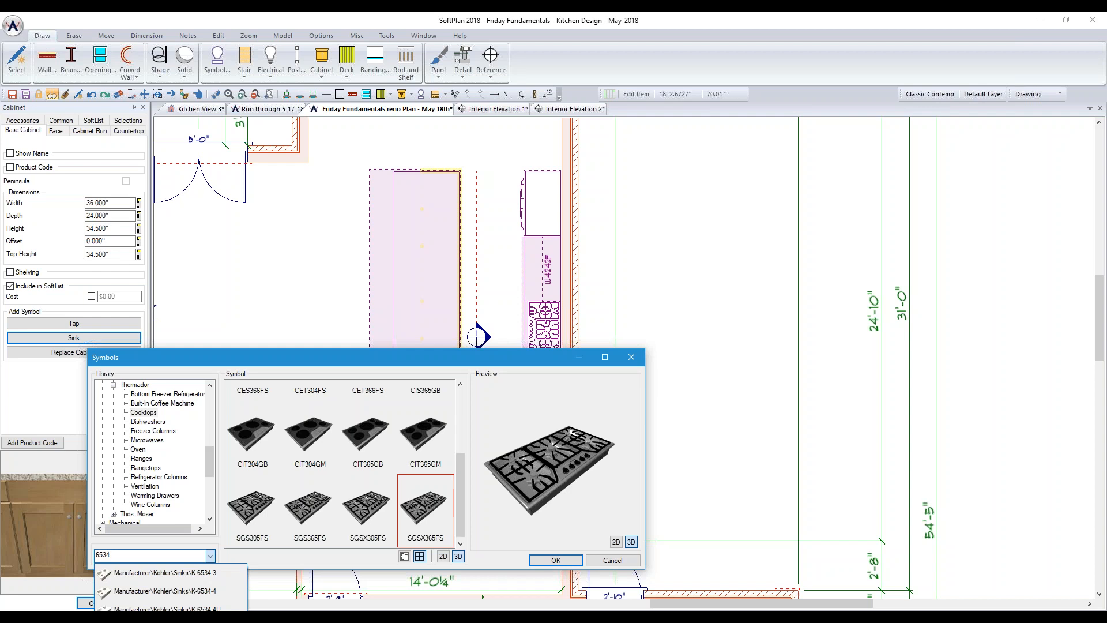
pyautogui.press('Down')
pyautogui.press('Down')
pyautogui.press('Up')
pyautogui.press('Return')
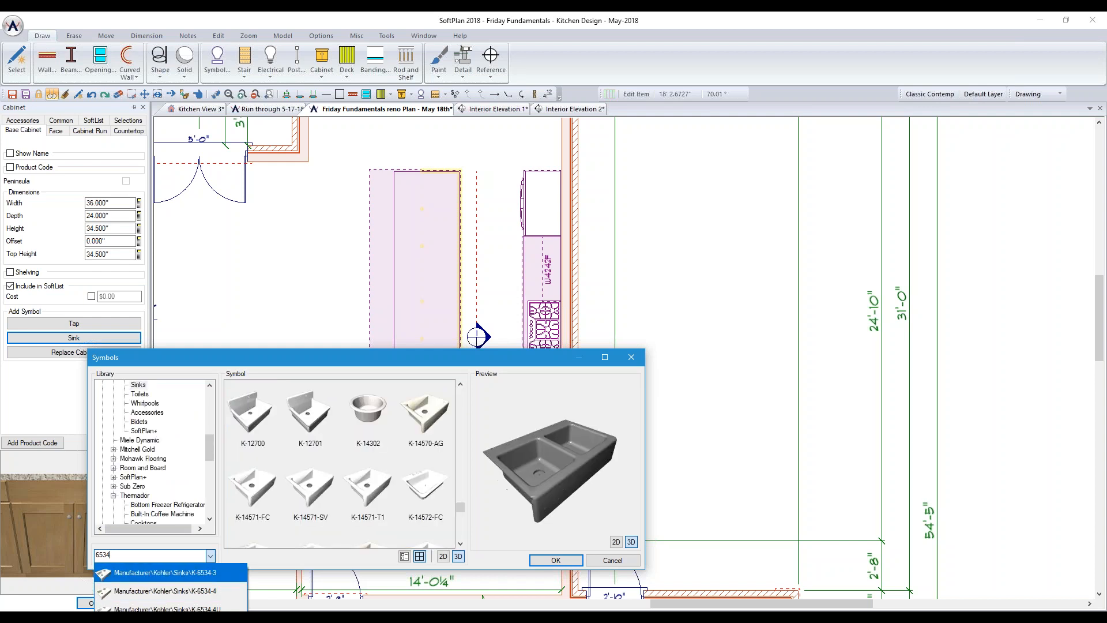
pyautogui.click(553, 560)
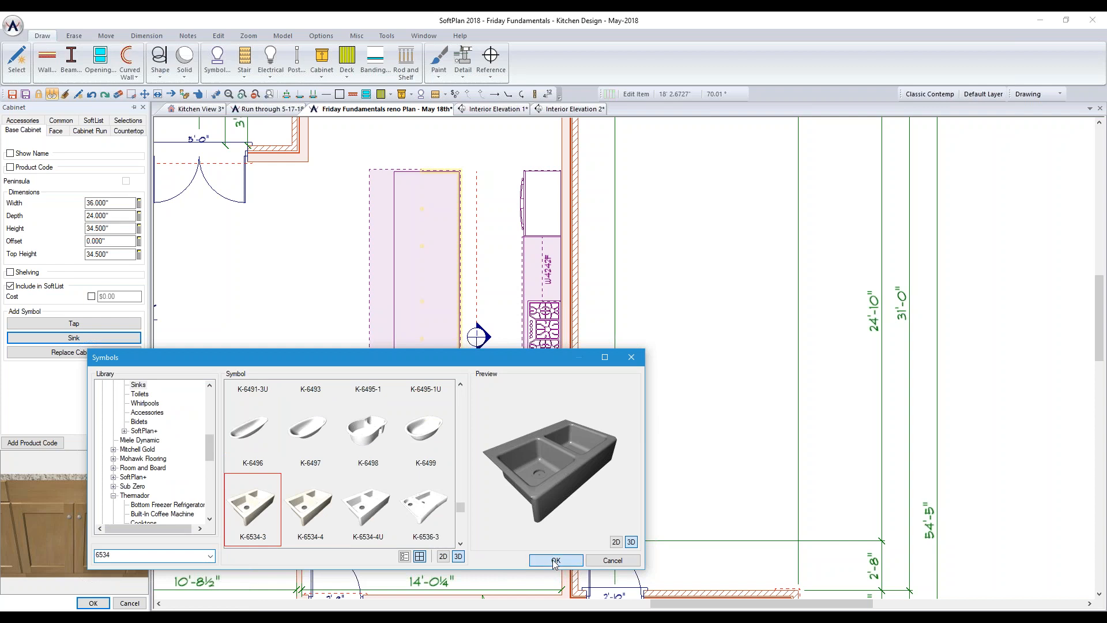
pyautogui.click(420, 269)
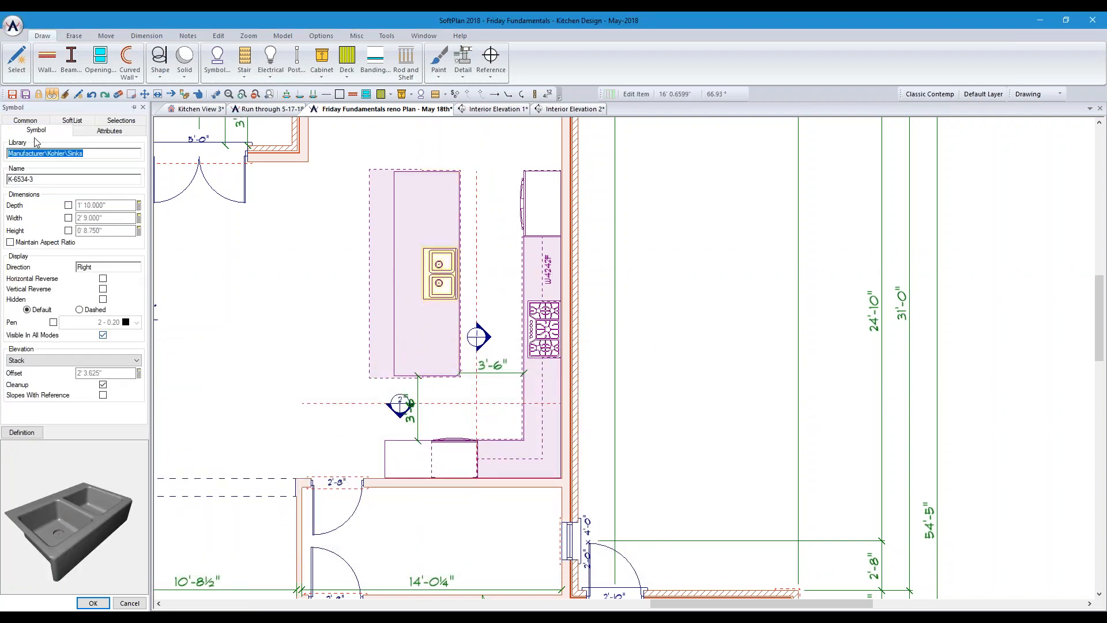
pyautogui.rightClick(419, 276)
pyautogui.moveTo(446, 297)
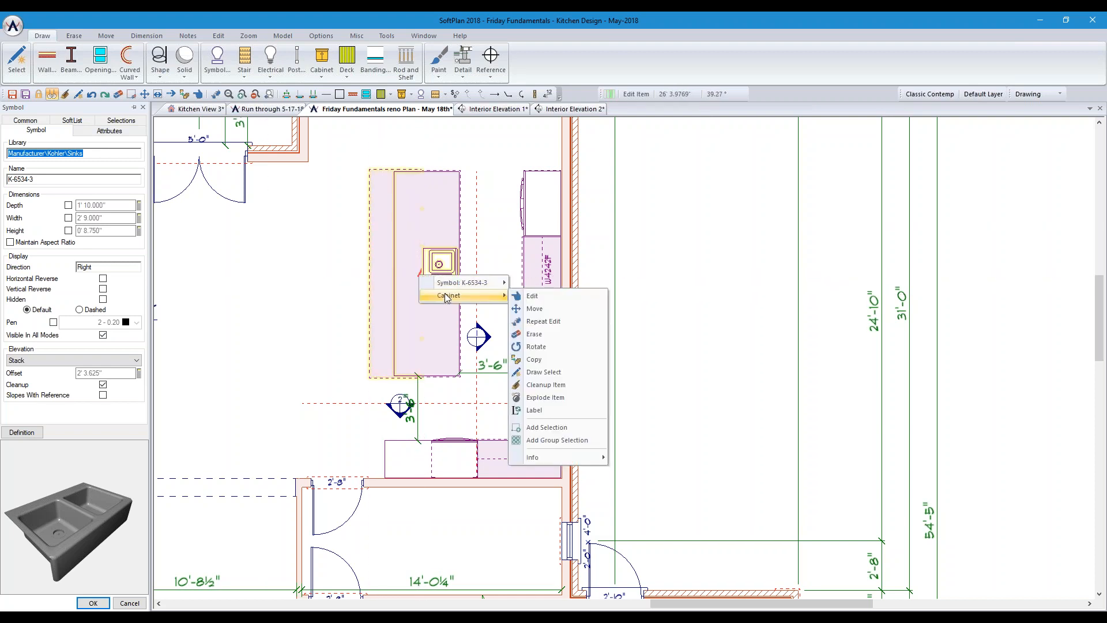
pyautogui.click(531, 296)
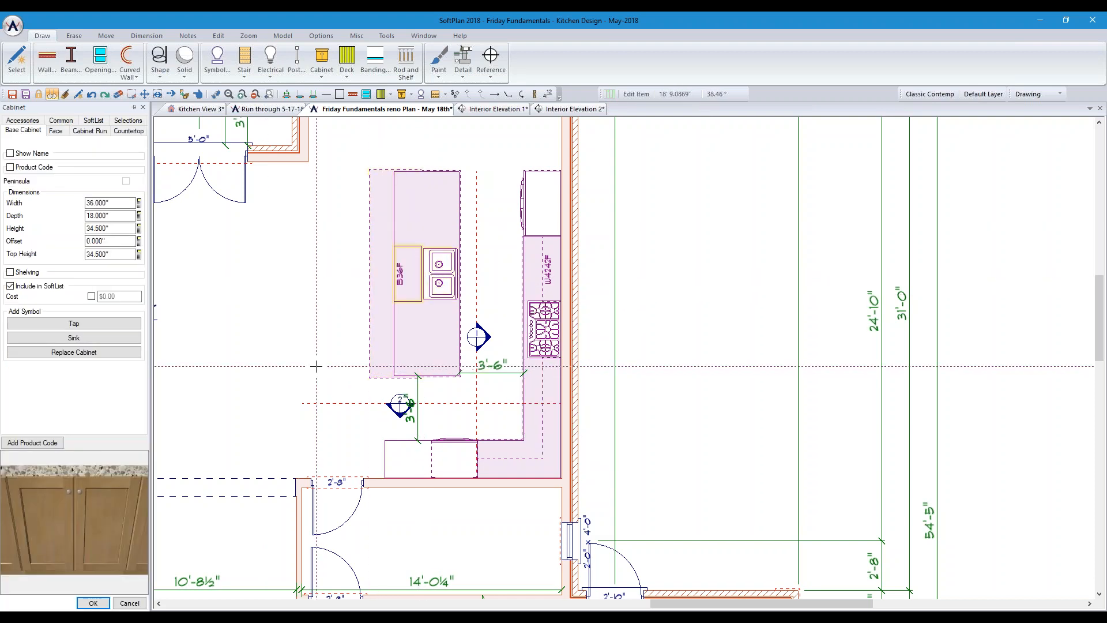
# Add a tap to the island's 36-inch sink cabinet, searching the symbols for "axor citter" and choosing the Hansgrohe axor citterio semi-pro kitchen faucet
pyautogui.rightClick(460, 287)
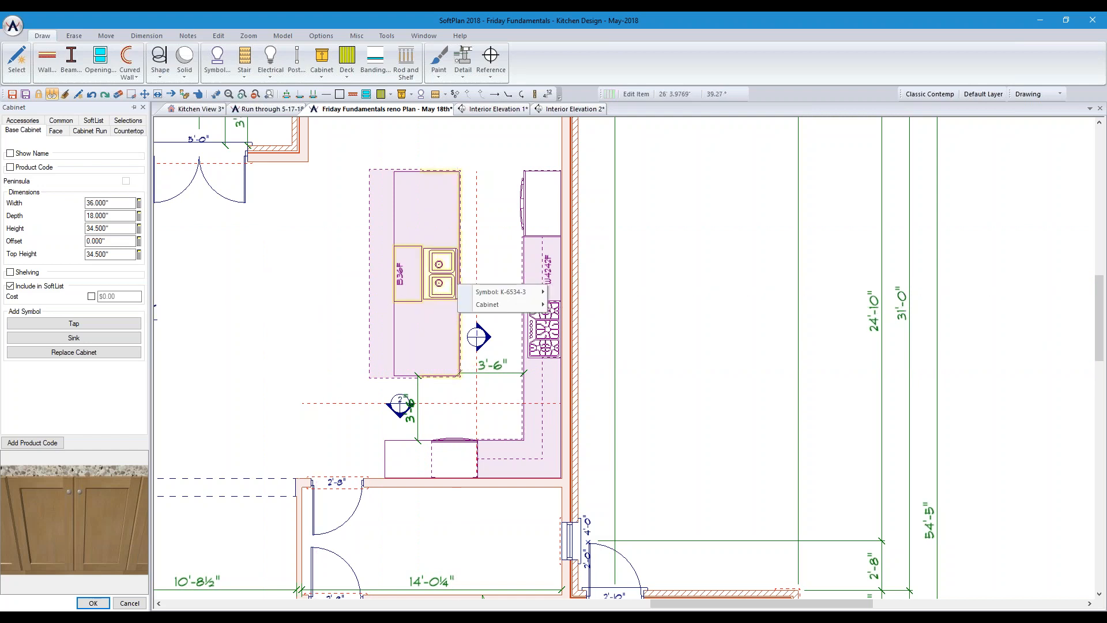
pyautogui.moveTo(490, 304)
pyautogui.click(562, 303)
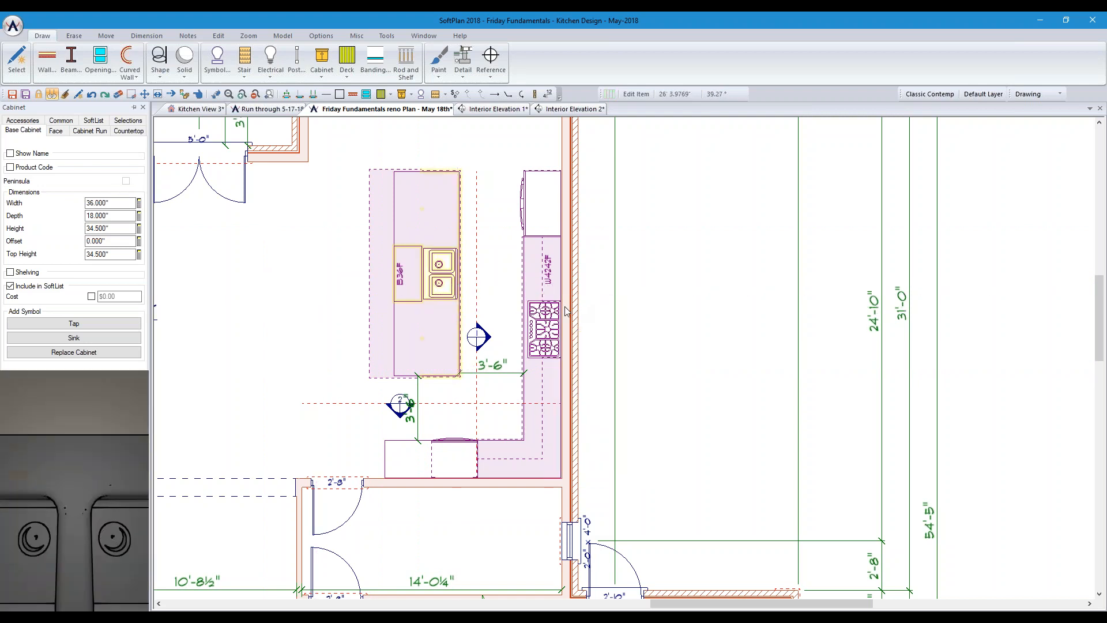
pyautogui.click(82, 325)
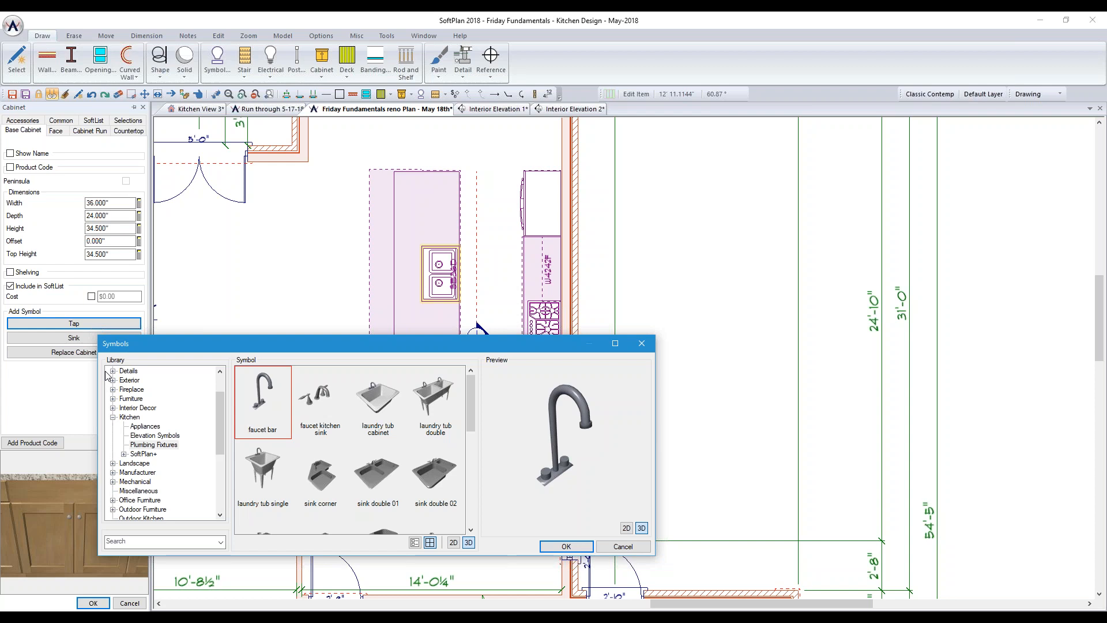
pyautogui.click(112, 541)
pyautogui.write('axor')
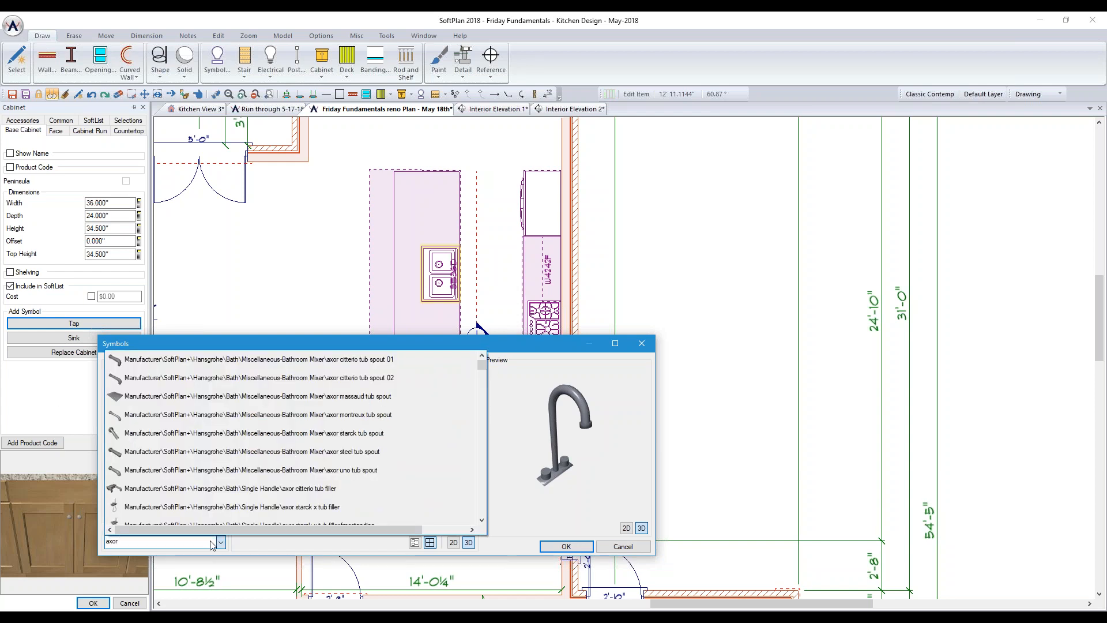
pyautogui.write(' c')
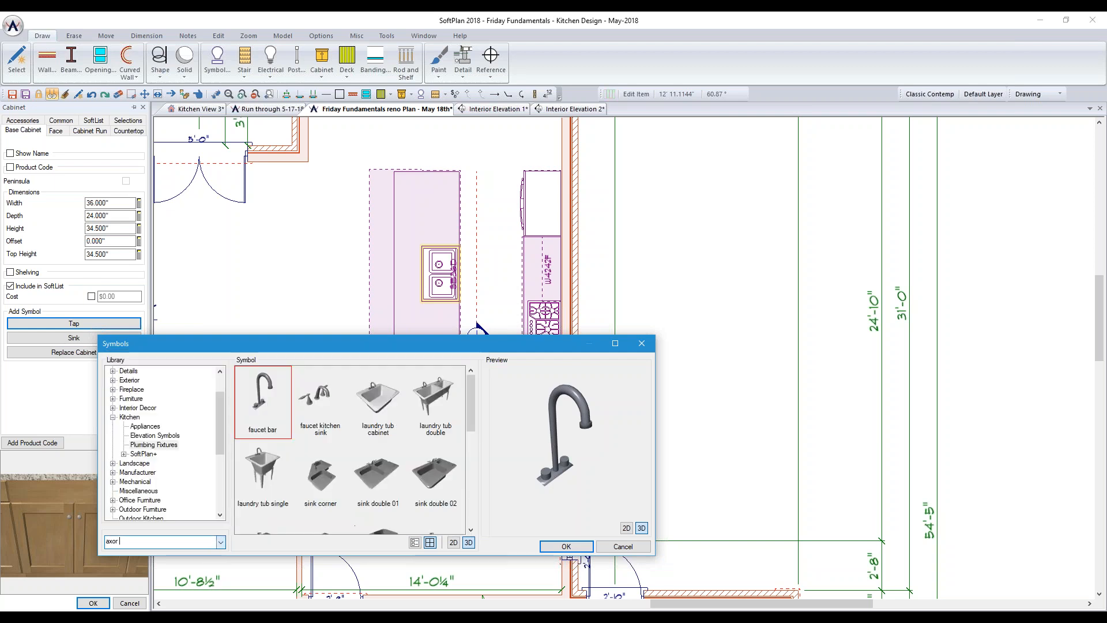
pyautogui.write('itter')
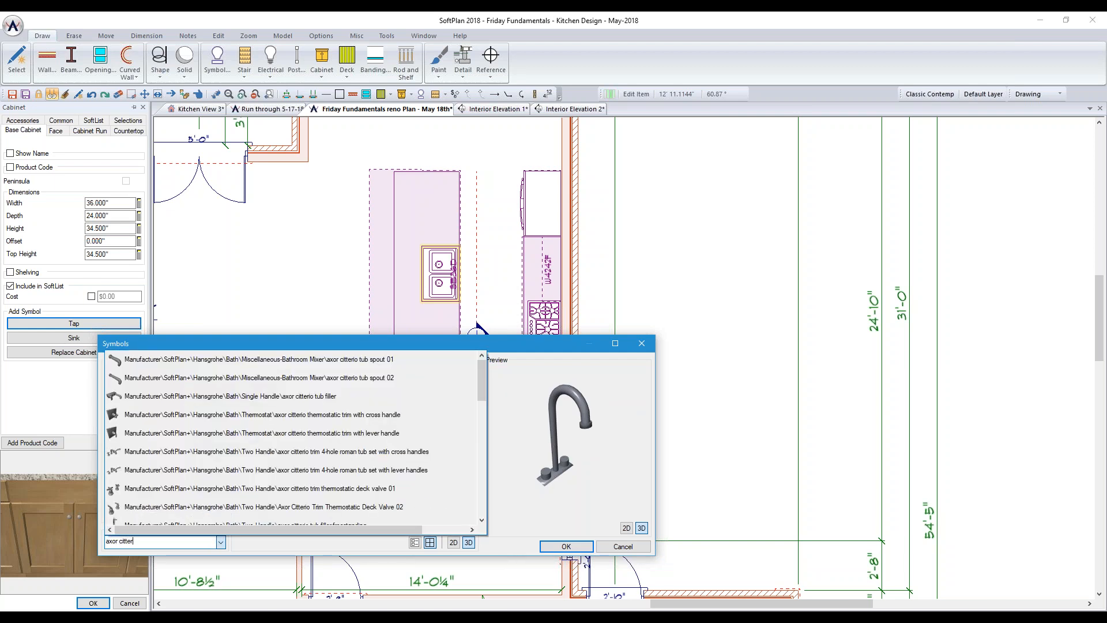
pyautogui.scroll(-1, 415, 488)
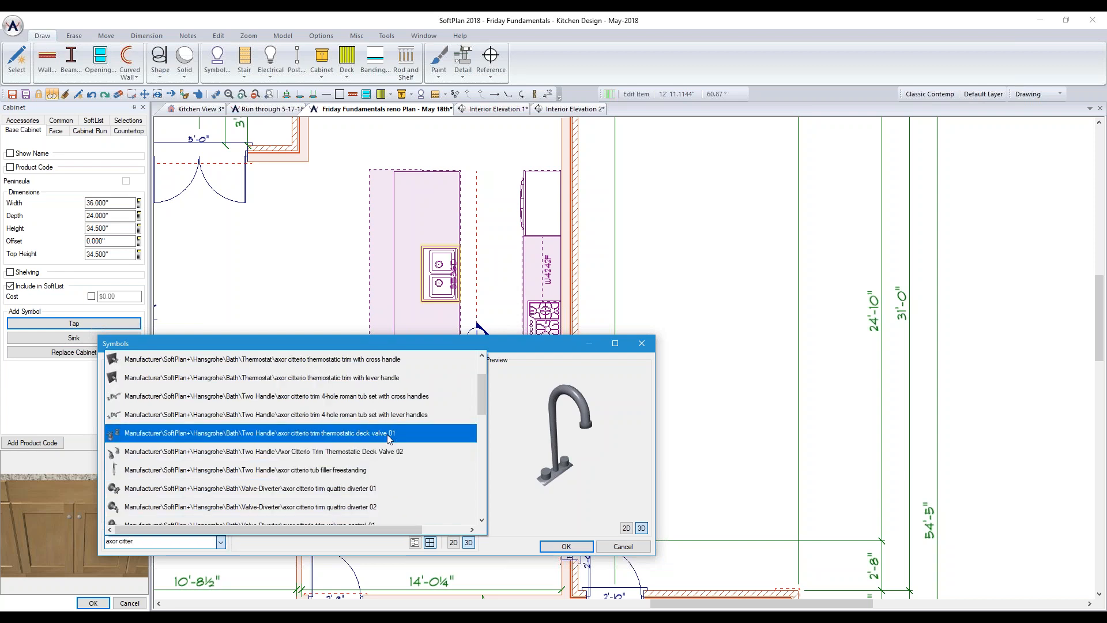
pyautogui.moveTo(479, 401); pyautogui.dragTo(485, 448)
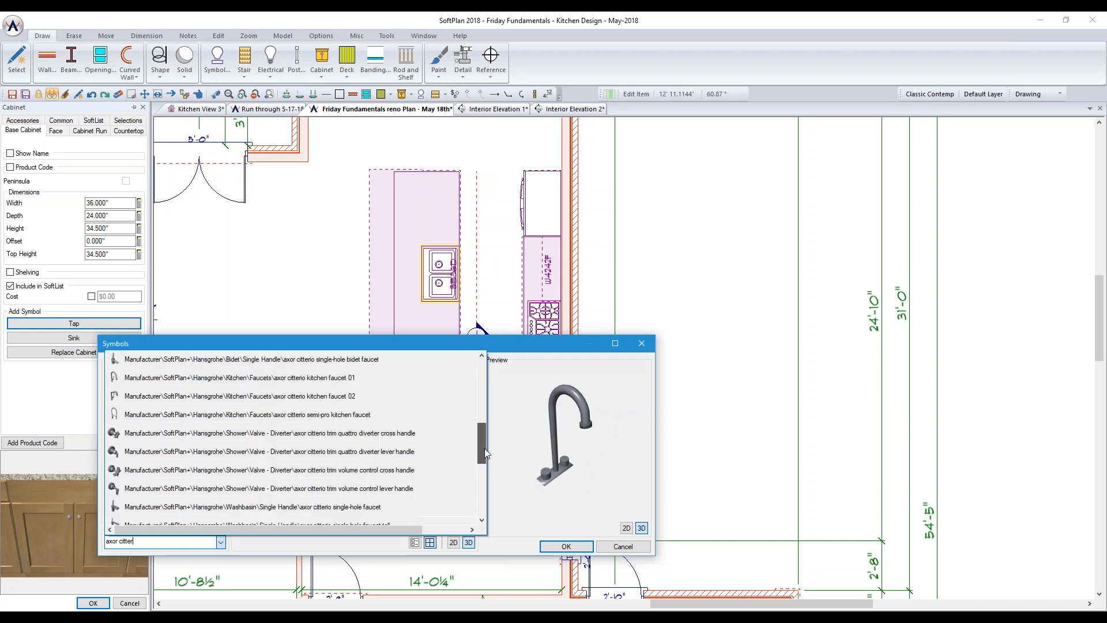
pyautogui.doubleClick(305, 418)
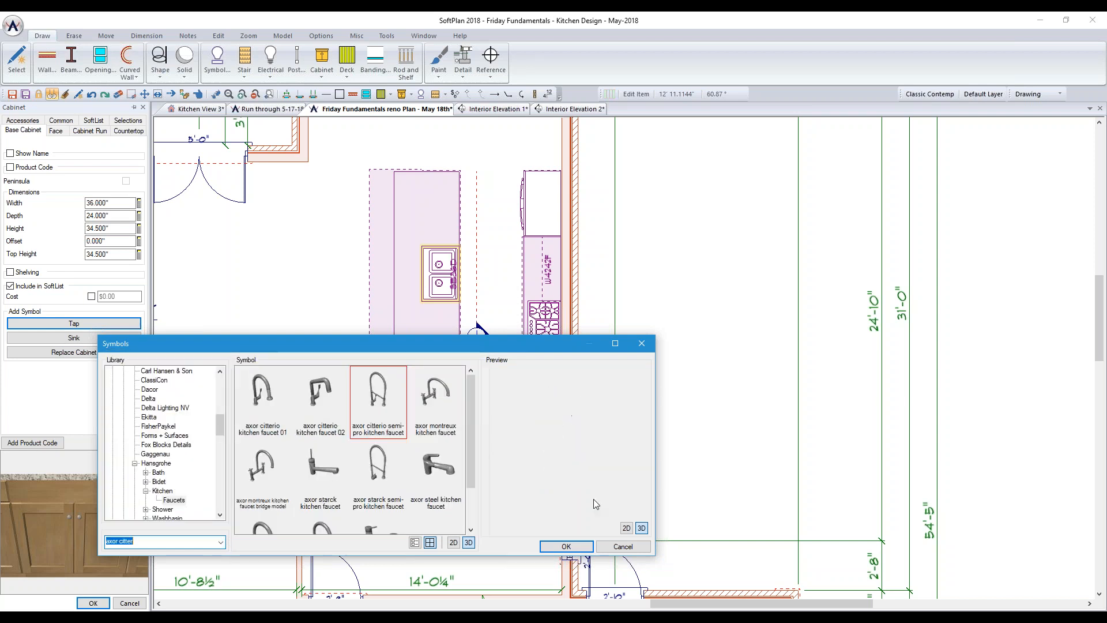
pyautogui.click(566, 547)
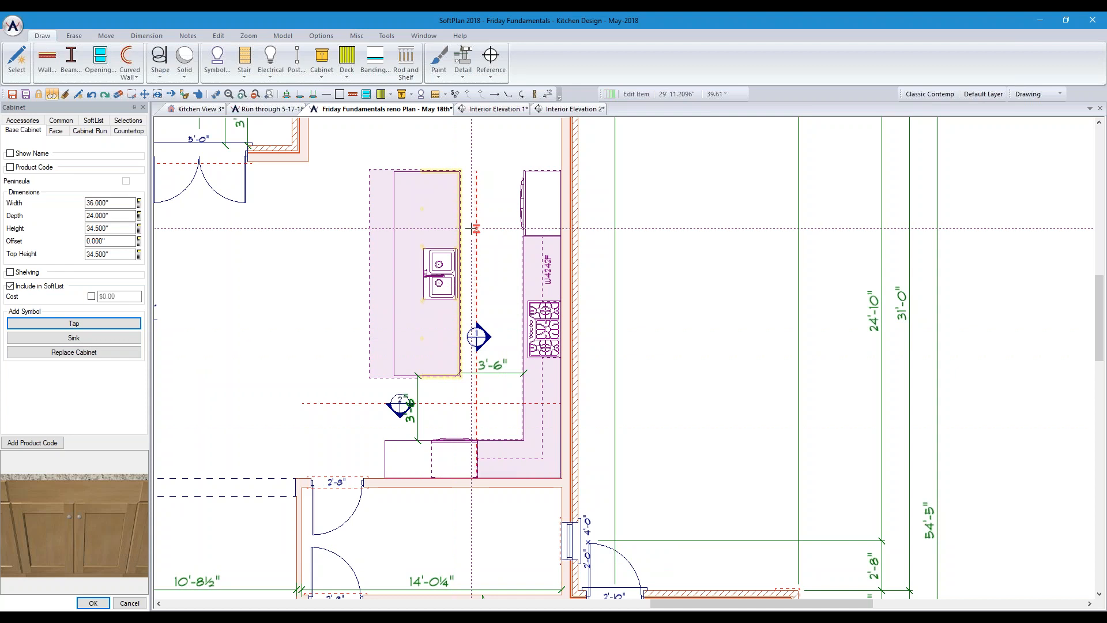
# Move the island sink about 2 inches toward the island's kitchen-side edge in the plan
pyautogui.scroll(5, 444, 271)
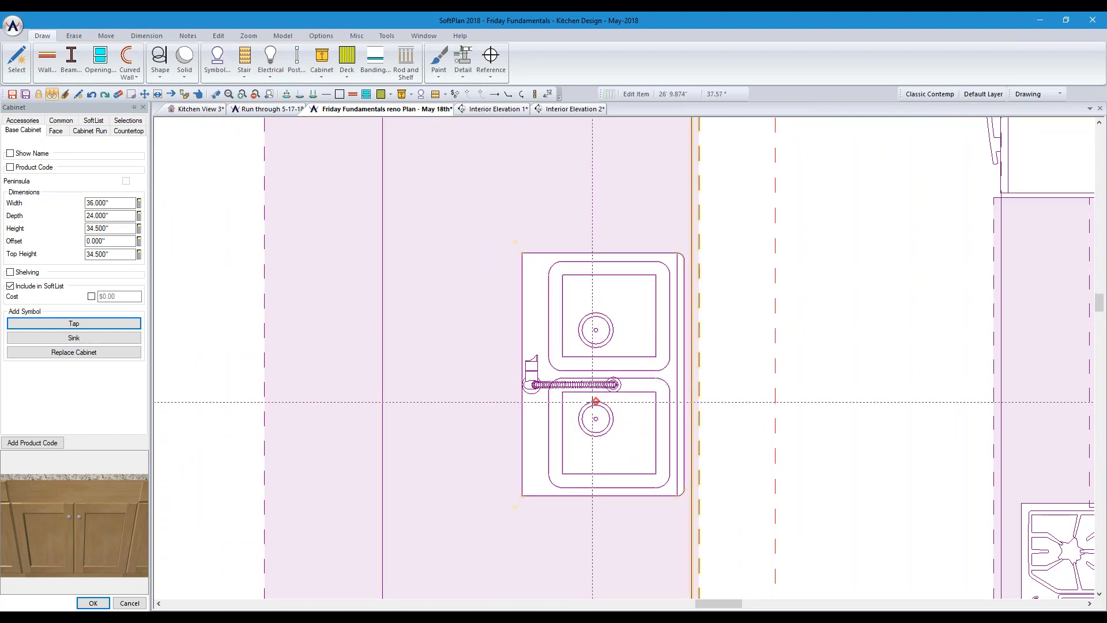
pyautogui.click(171, 95)
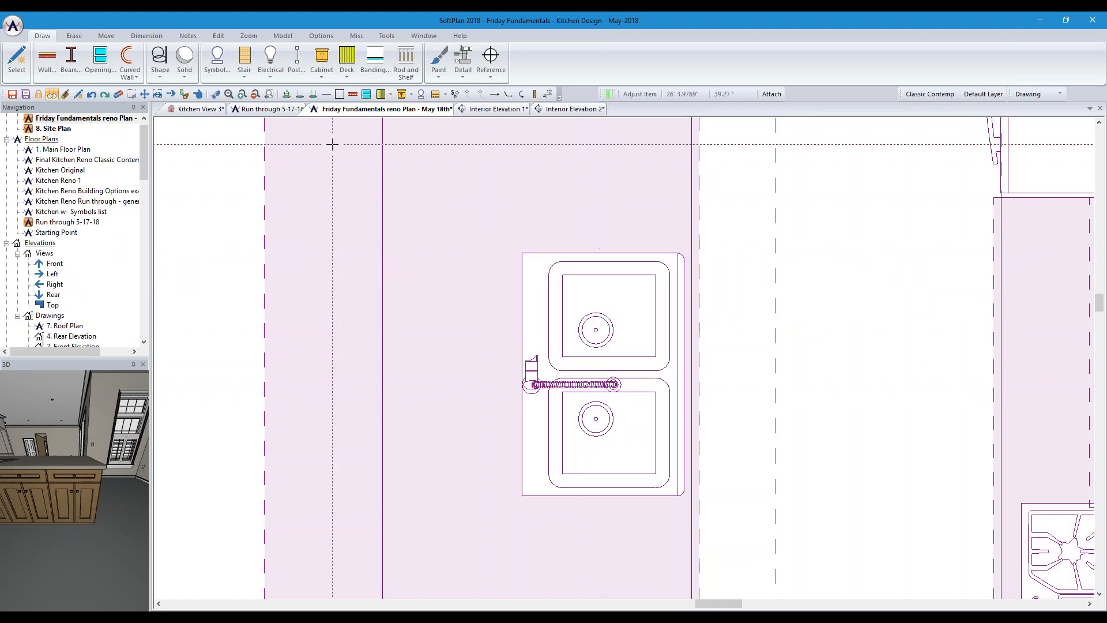
pyautogui.click(145, 94)
pyautogui.click(631, 309)
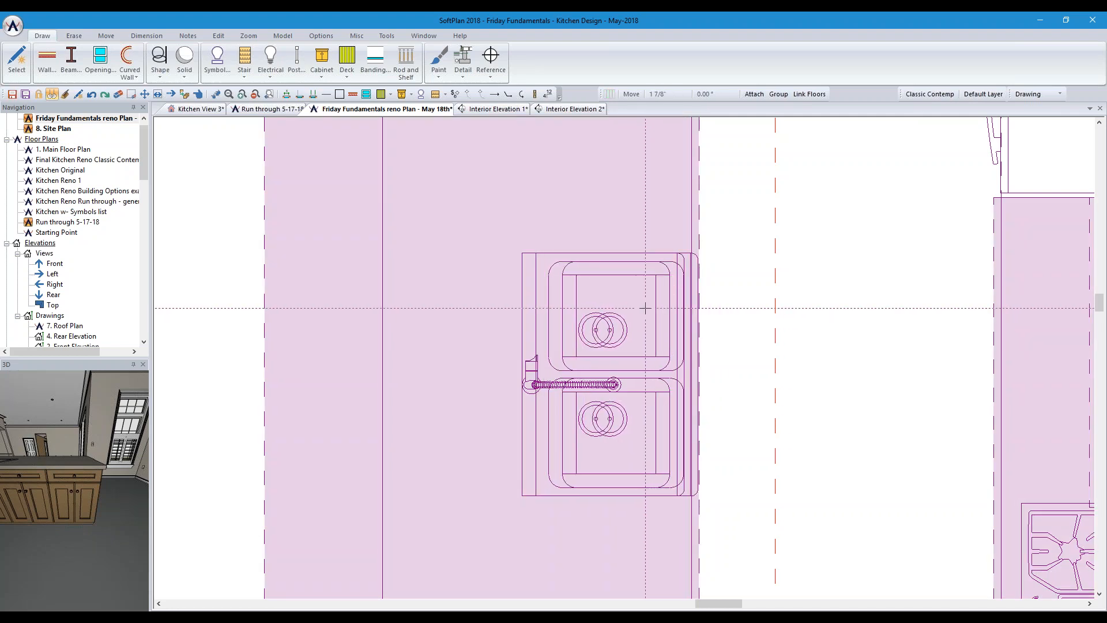
pyautogui.click(647, 308)
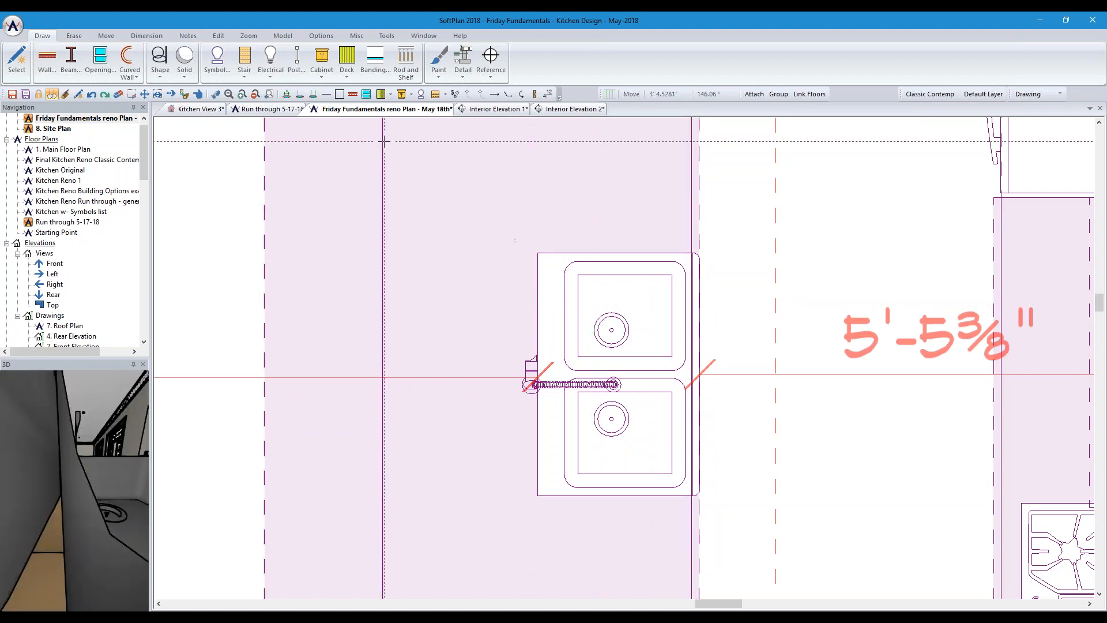
# In Kitchen View 3, examine the island sink and faucet and the refrigerator and cooktop wall across from them
pyautogui.click(202, 110)
pyautogui.moveTo(658, 432); pyautogui.dragTo(694, 432, button='middle')
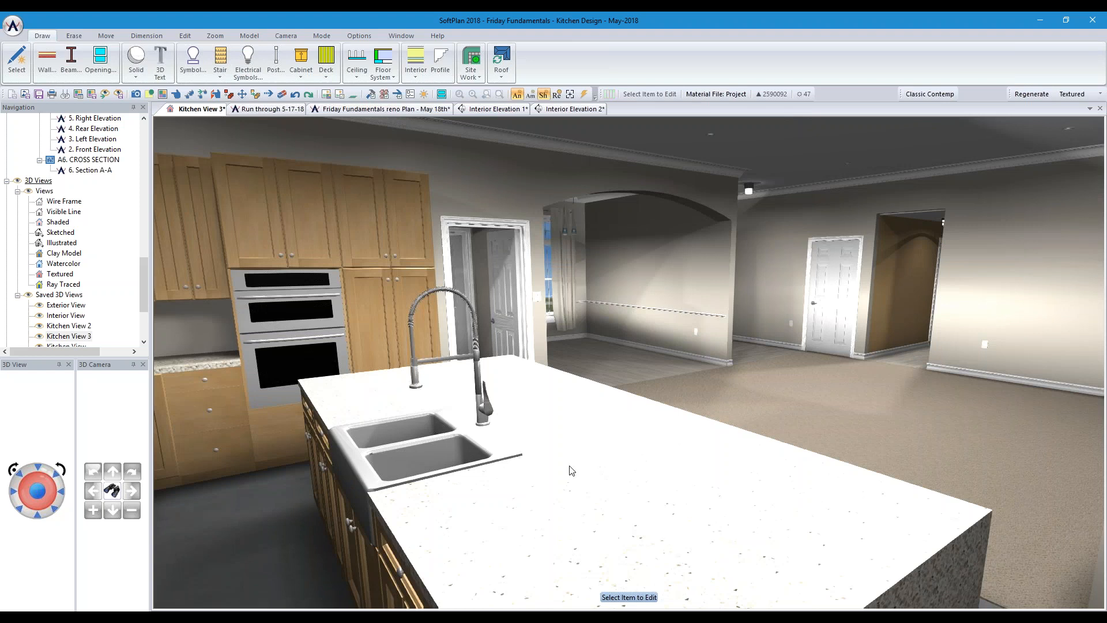
pyautogui.moveTo(540, 476); pyautogui.dragTo(485, 475, button='middle')
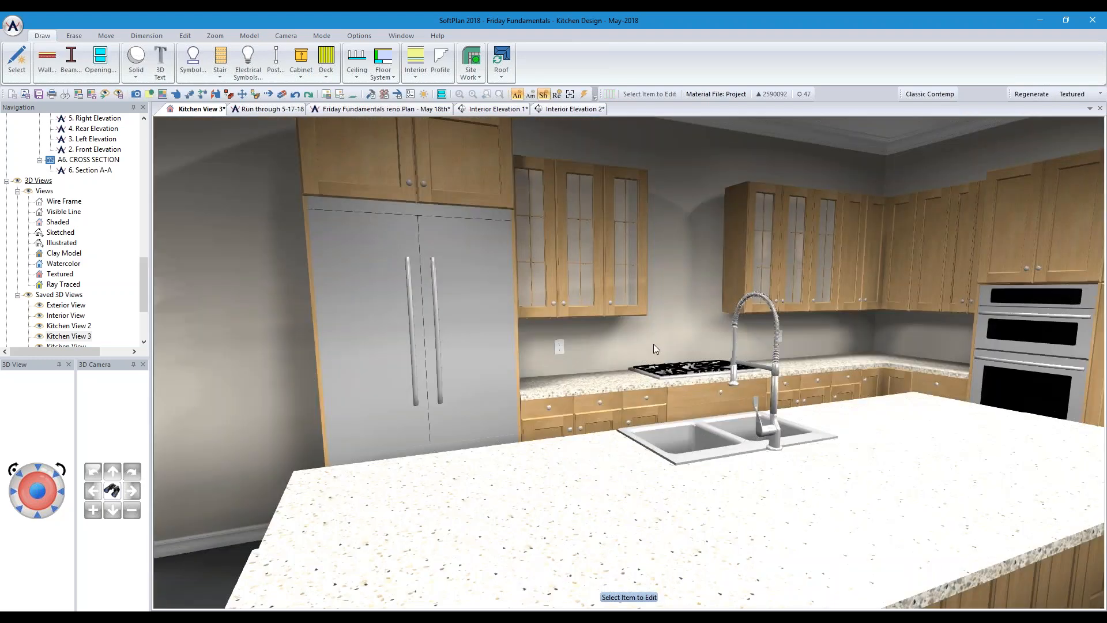
pyautogui.scroll(6, 714, 327)
pyautogui.scroll(-6, 714, 327)
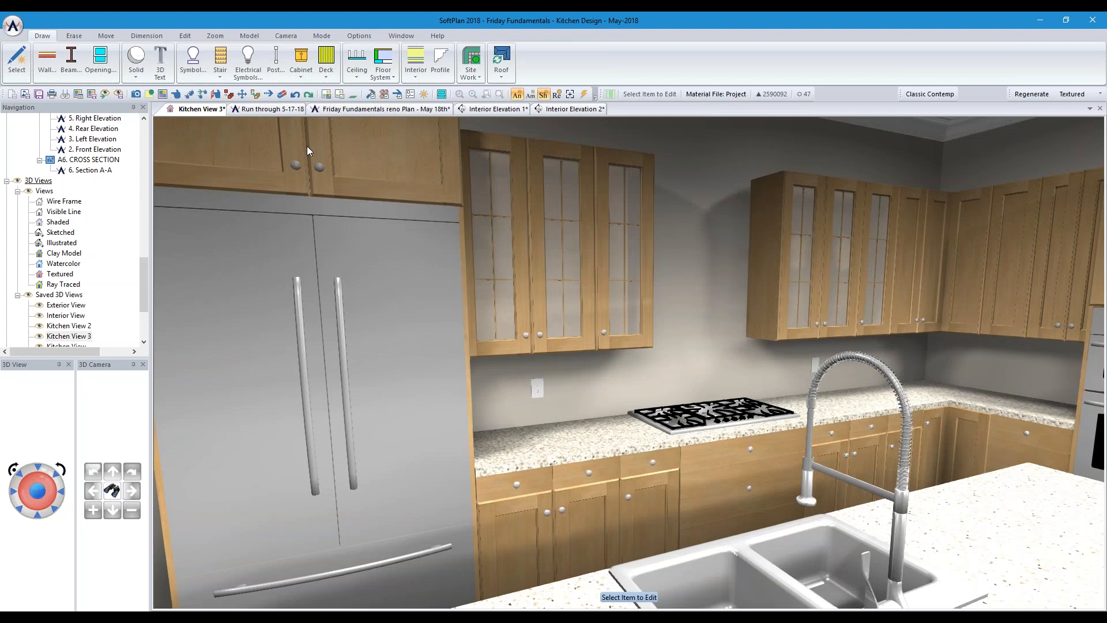
pyautogui.click(250, 62)
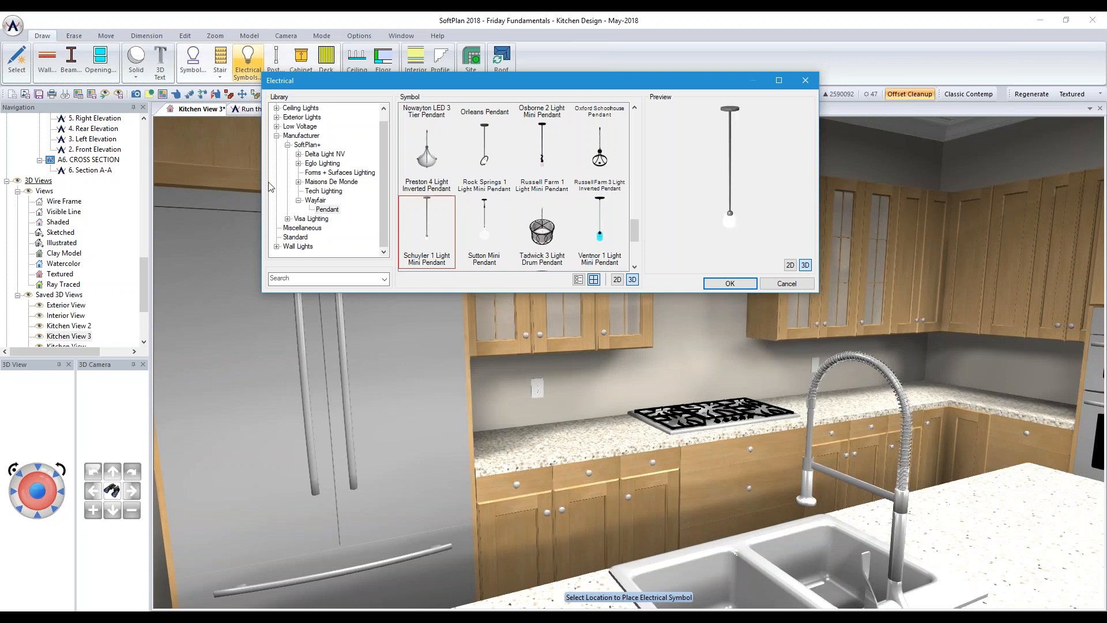
pyautogui.click(331, 283)
pyautogui.write('canopy hood')
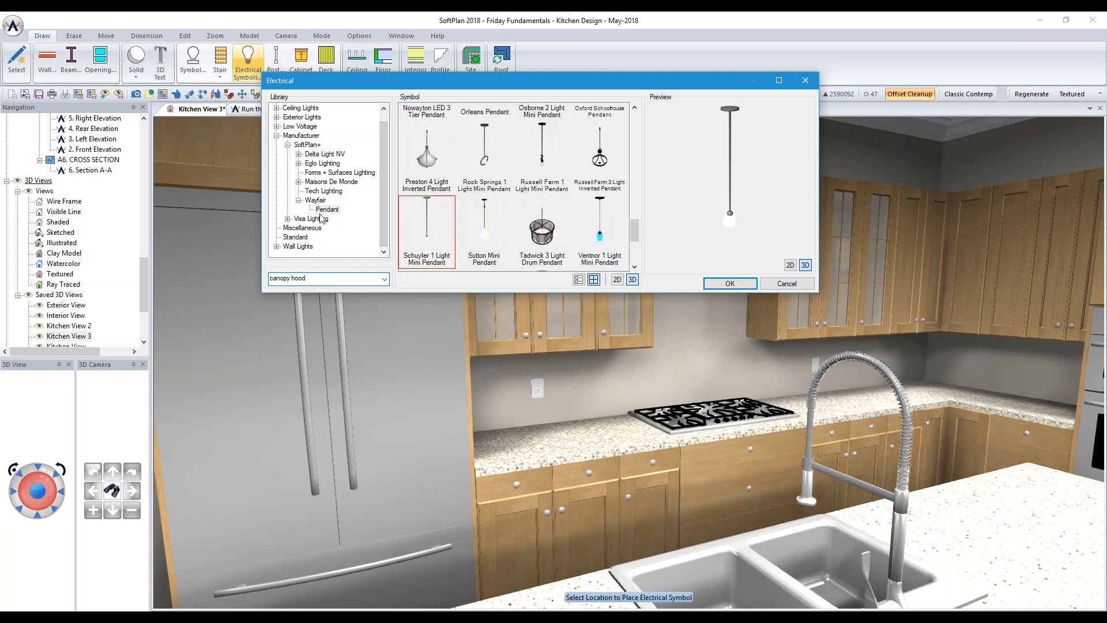
pyautogui.click(806, 81)
pyautogui.click(194, 61)
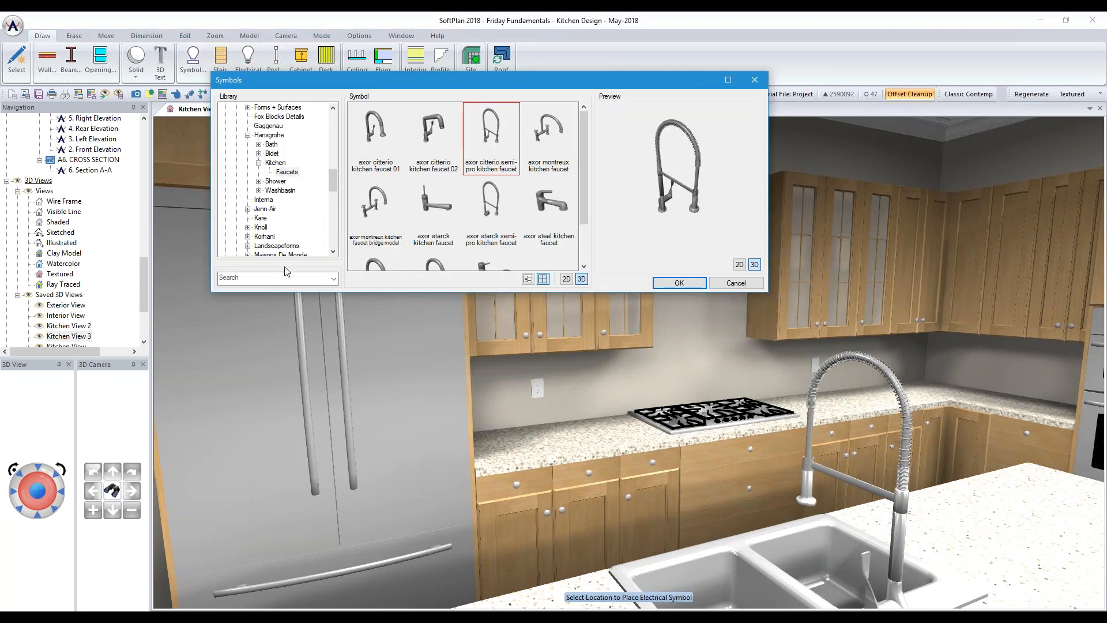
pyautogui.press('Escape')
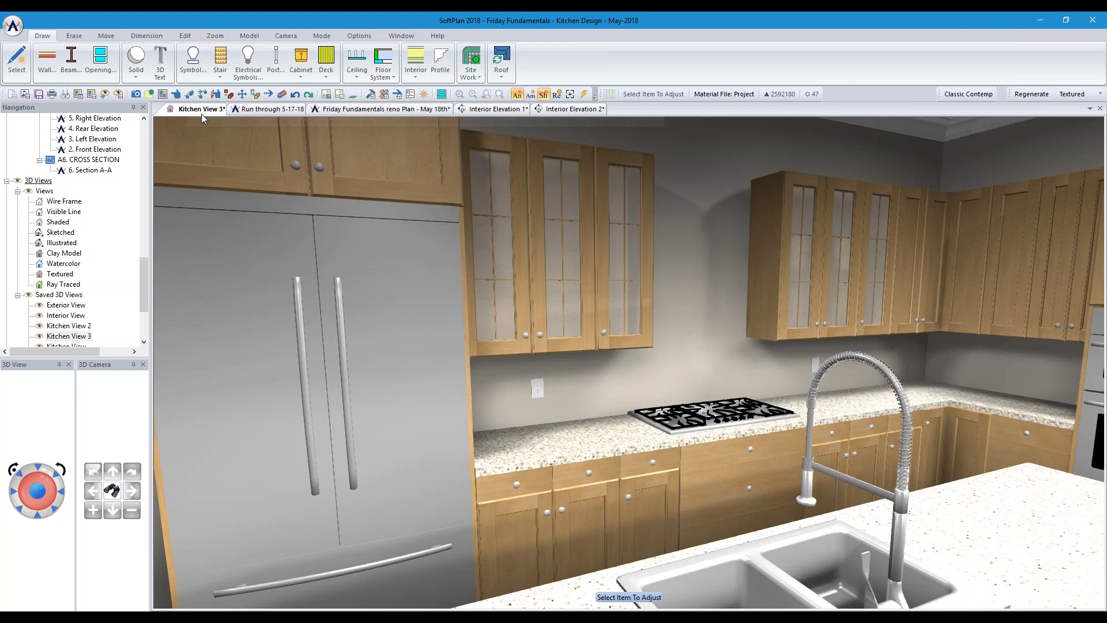
# Search the symbols for "canopy hood" and place the KitchenAid 36in wall-mount canopy hood on the wall above the cooktop
pyautogui.click(259, 325)
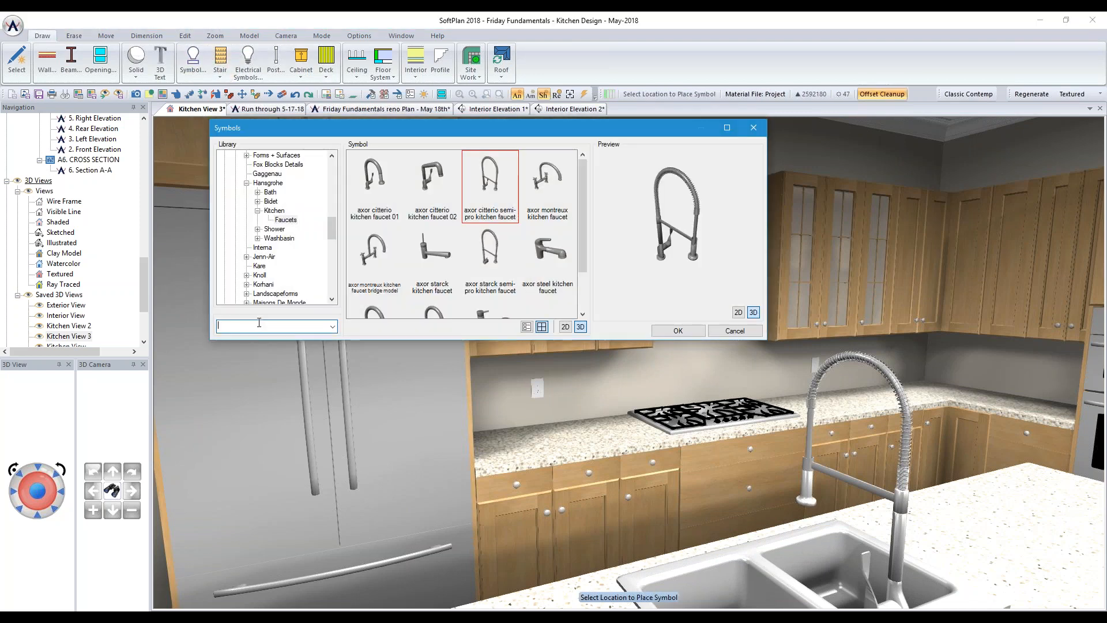
pyautogui.write('canopy ')
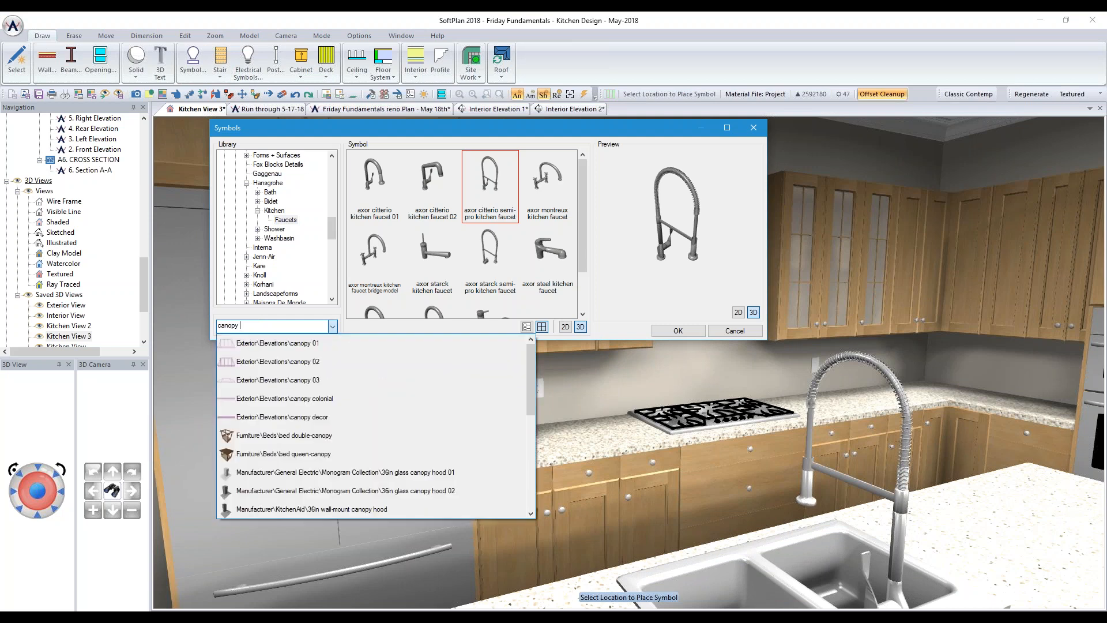
pyautogui.write('hood')
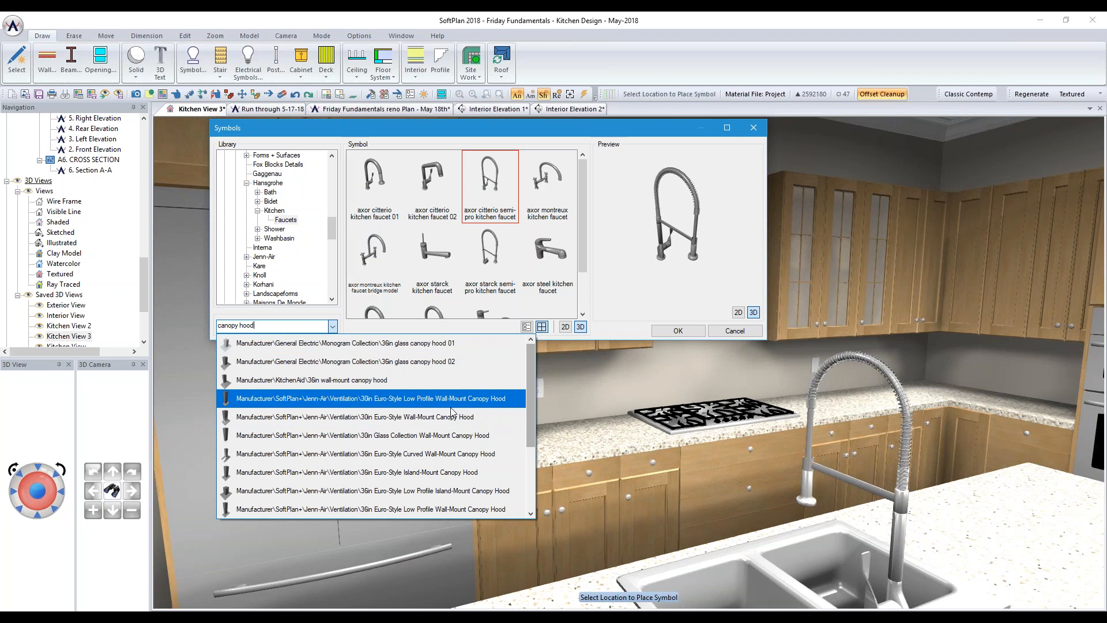
pyautogui.click(369, 379)
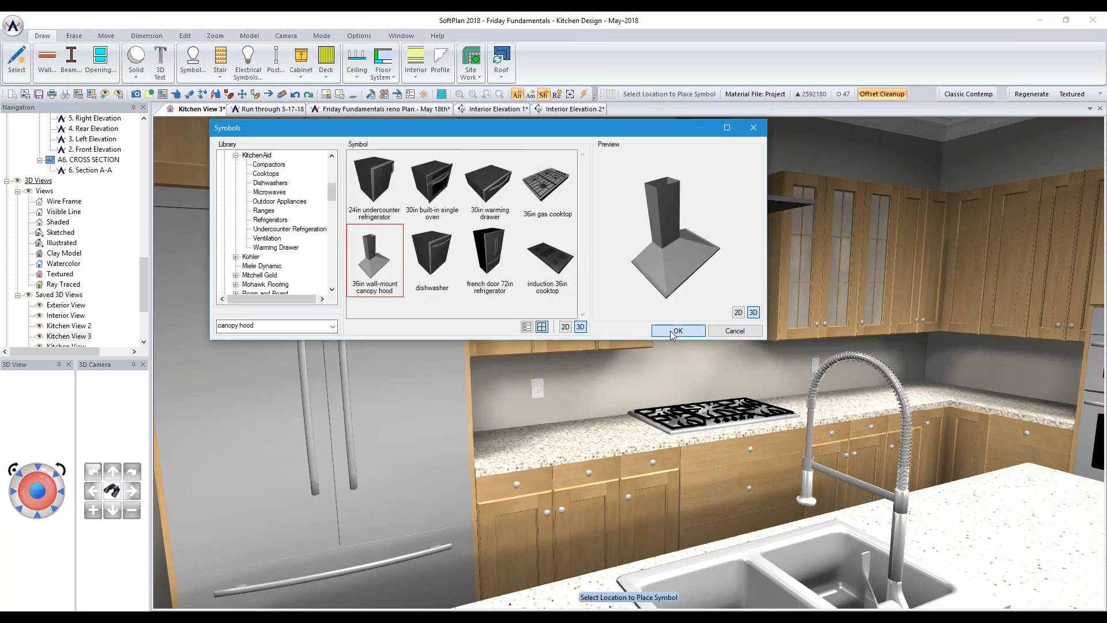
pyautogui.click(678, 331)
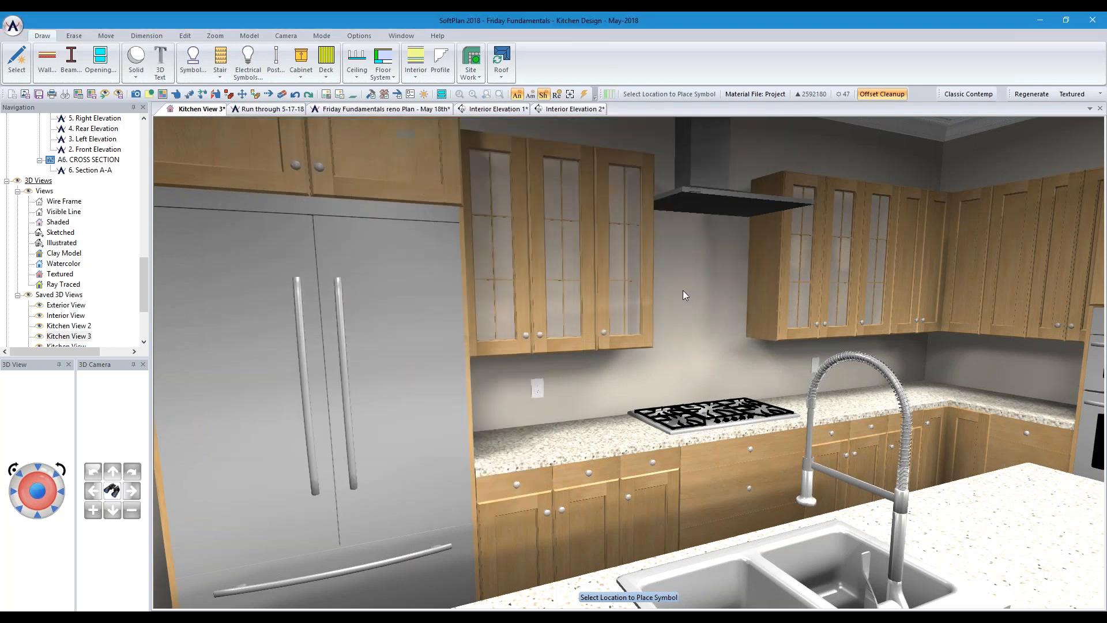
pyautogui.click(718, 218)
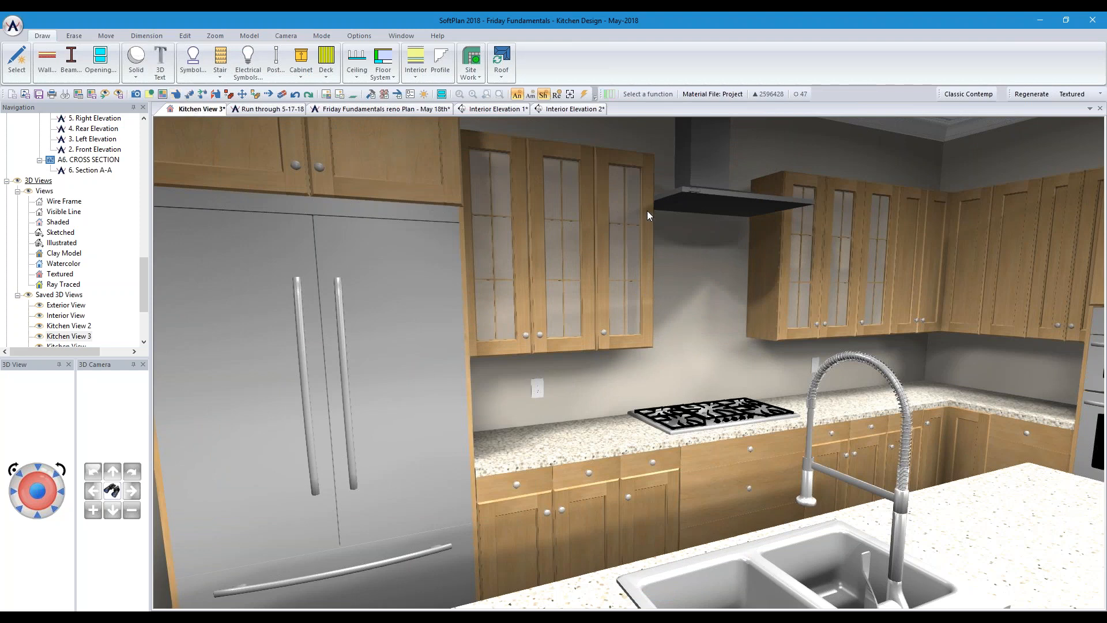
# Override the 36in wall-mount canopy hood's height and set it to 4'6"
pyautogui.scroll(-1, 654, 218)
pyautogui.scroll(-1, 654, 218)
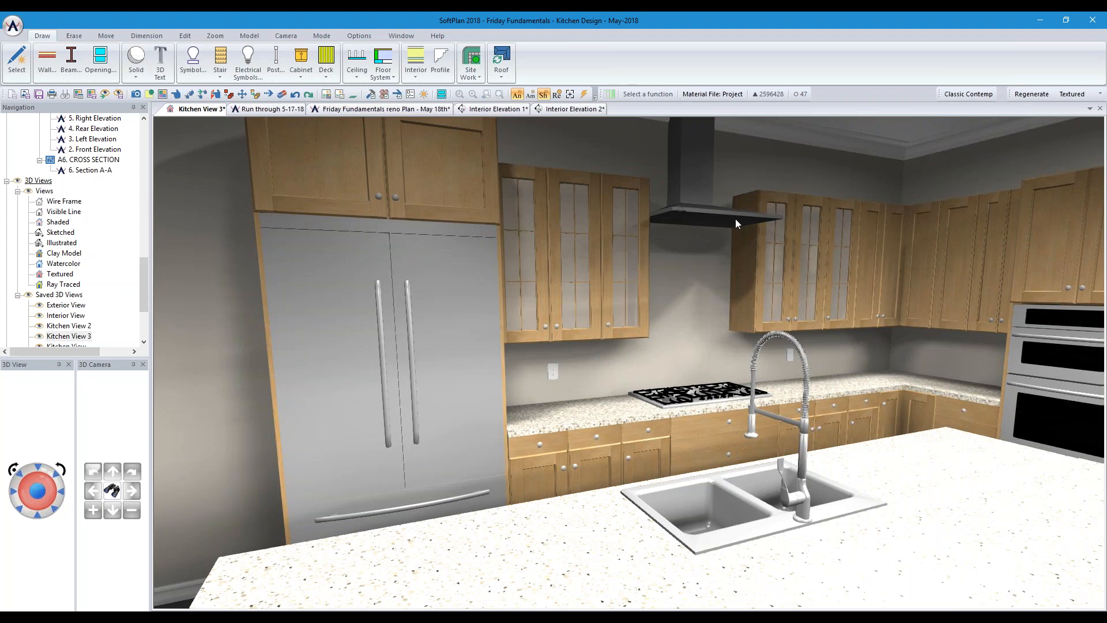
pyautogui.click(176, 94)
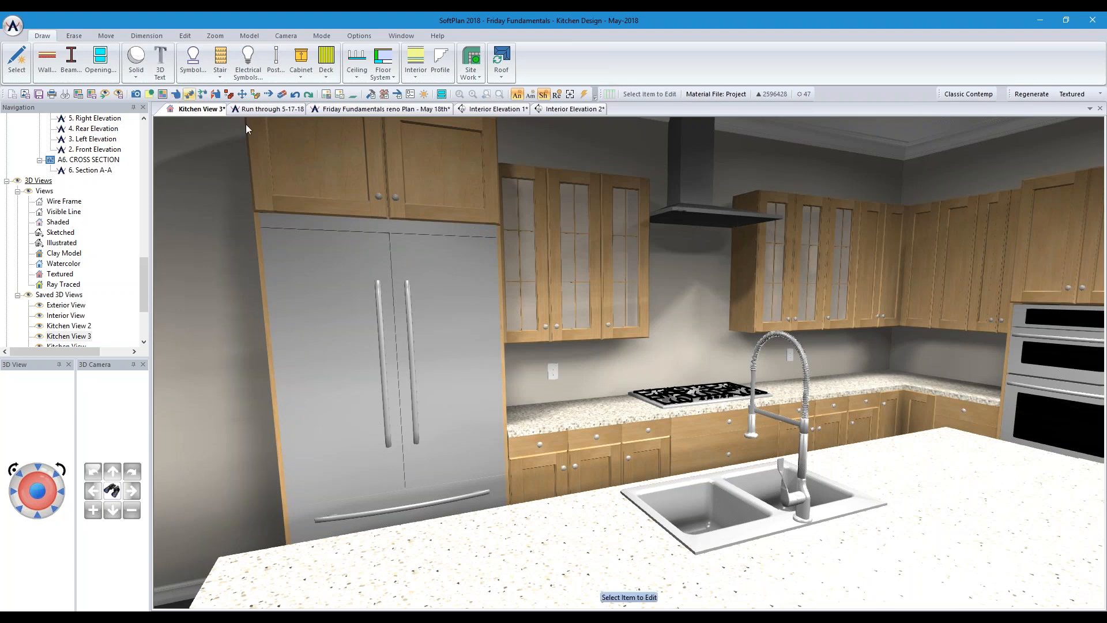
pyautogui.click(697, 196)
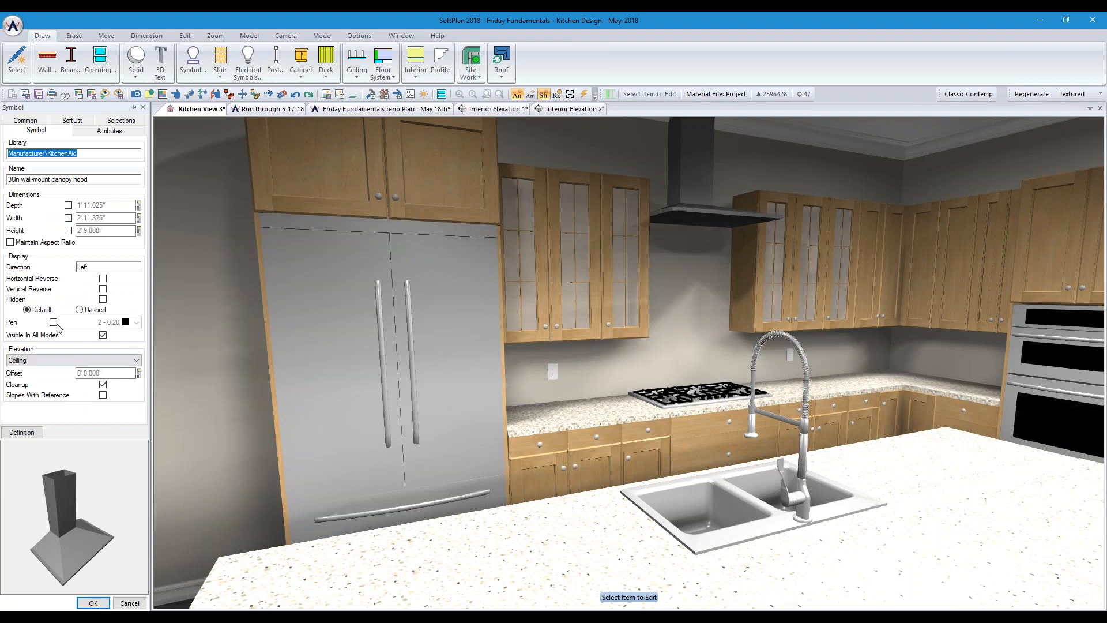
pyautogui.click(68, 230)
pyautogui.click(104, 232)
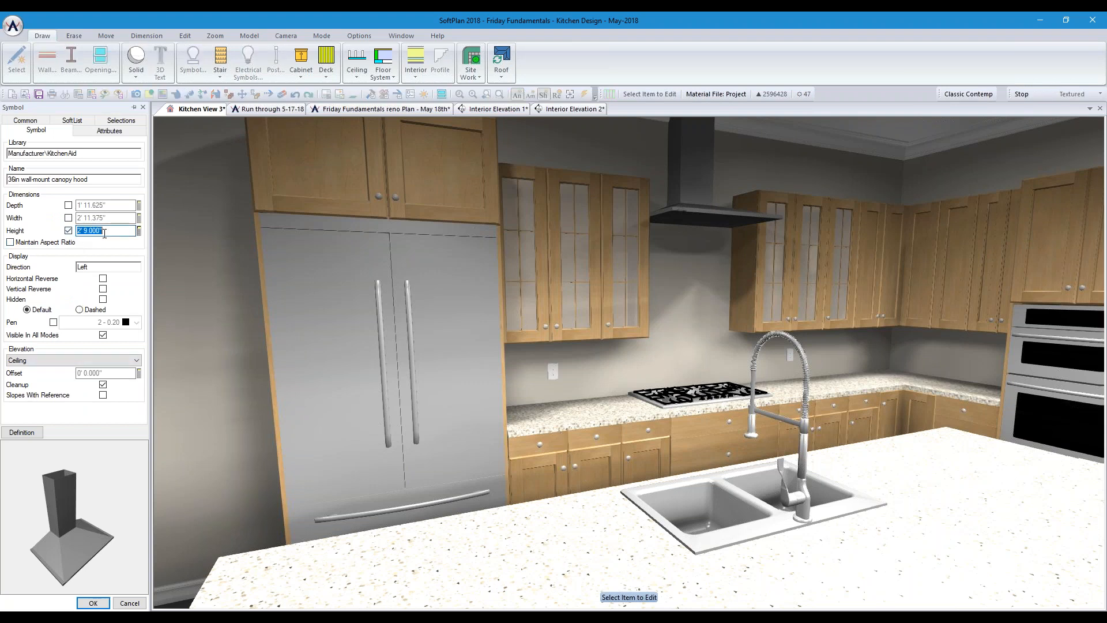
pyautogui.write("4'6")
pyautogui.press('Tab')
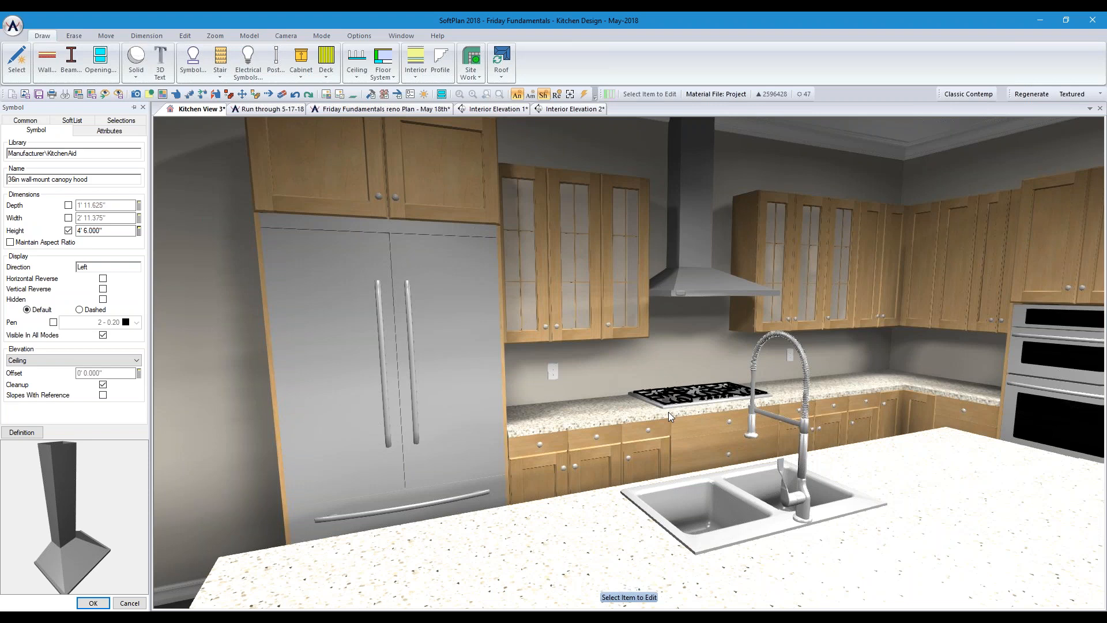
# In the Friday Fundamentals reno plan, move the cooktop about 2 inches toward the front edge of the counter
pyautogui.click(380, 109)
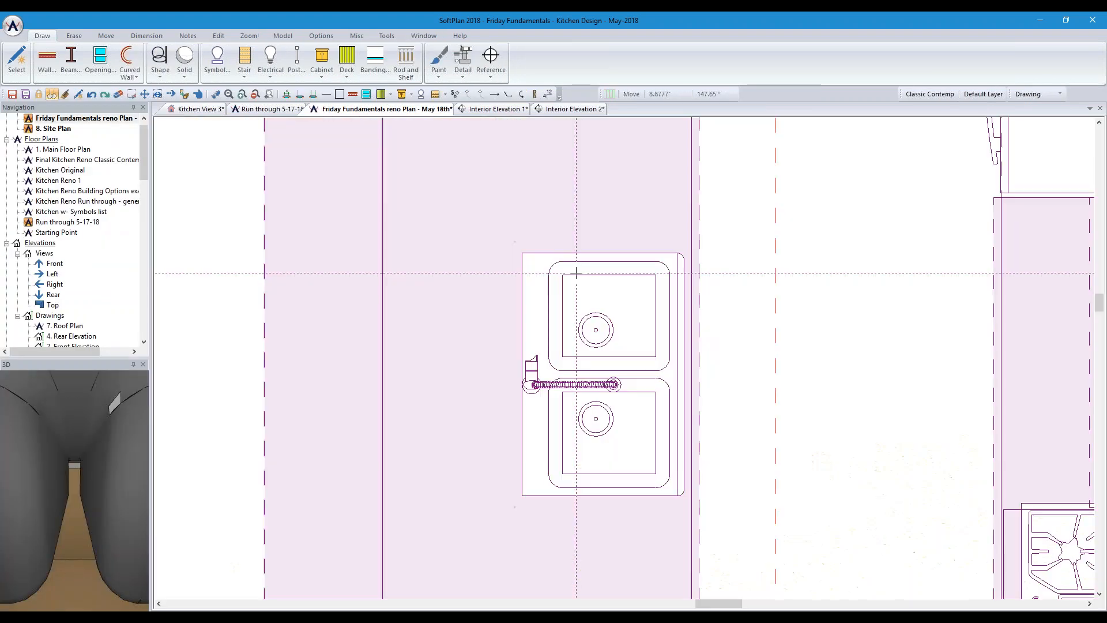
pyautogui.scroll(-3, 458, 299)
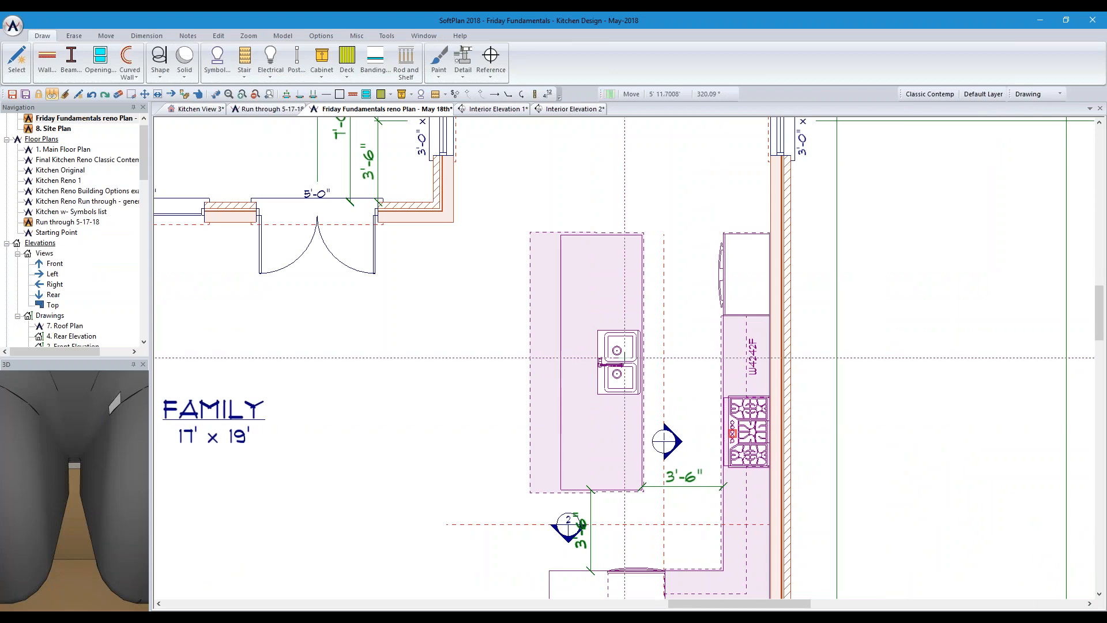
pyautogui.scroll(3, 456, 358)
pyautogui.scroll(2, 626, 358)
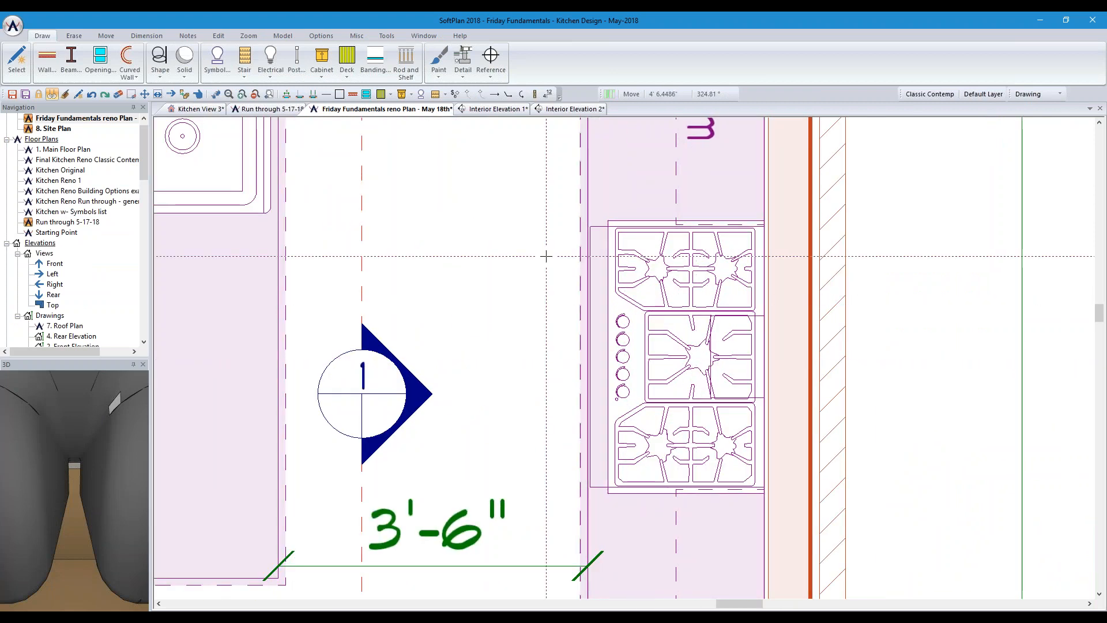
pyautogui.click(145, 94)
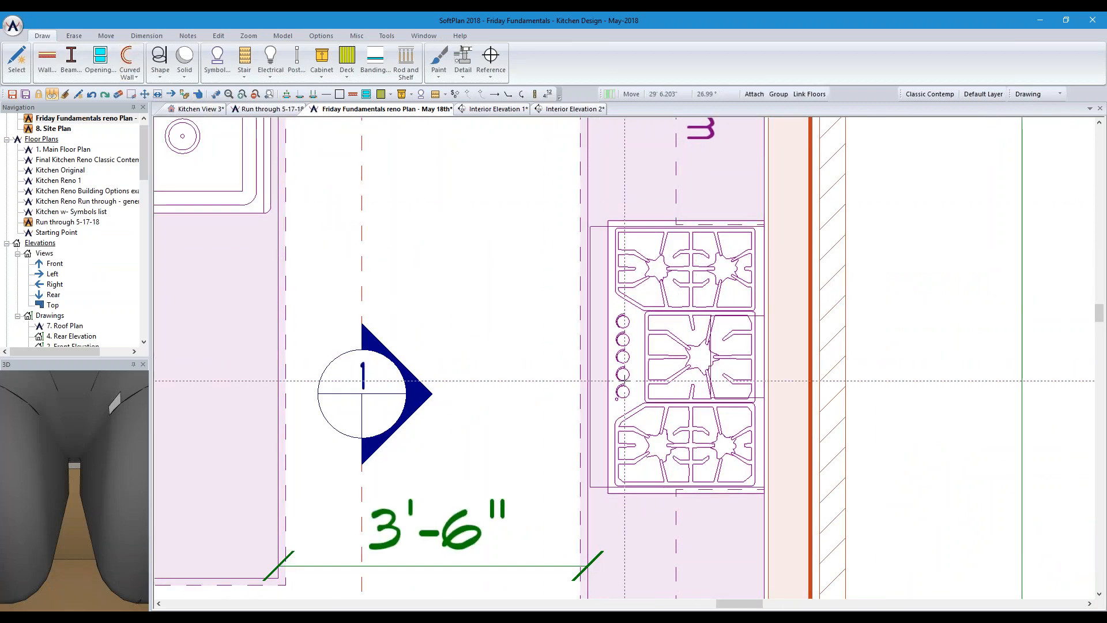
pyautogui.click(671, 379)
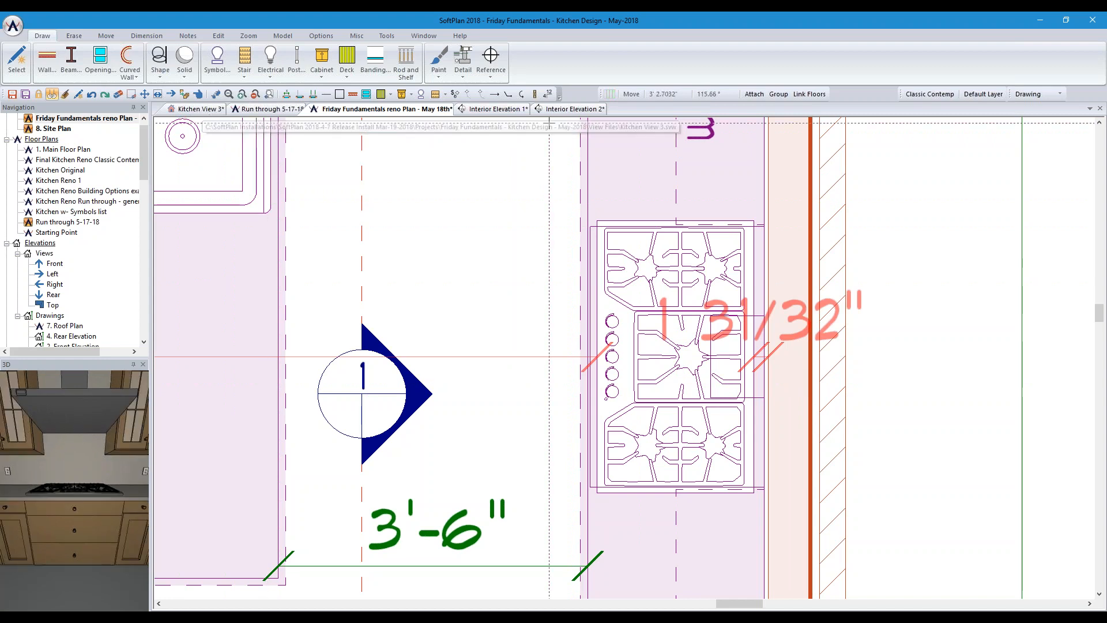
# Edit the base cabinet beside the cooktop and add Countertop\beveled nosing to the front edge only
pyautogui.rightClick(656, 517)
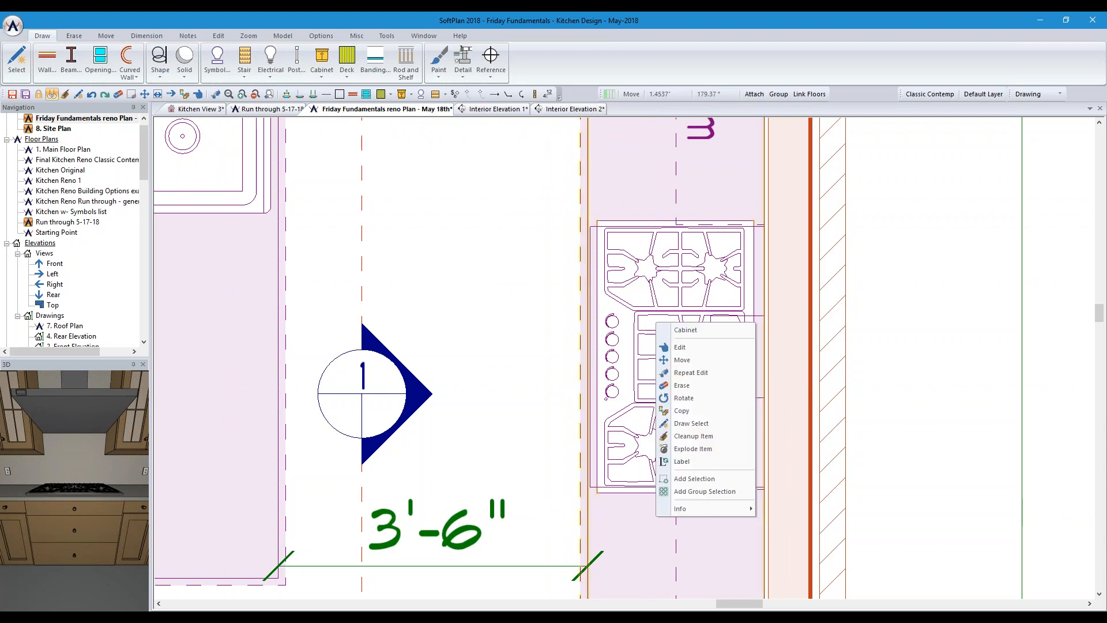
pyautogui.click(682, 349)
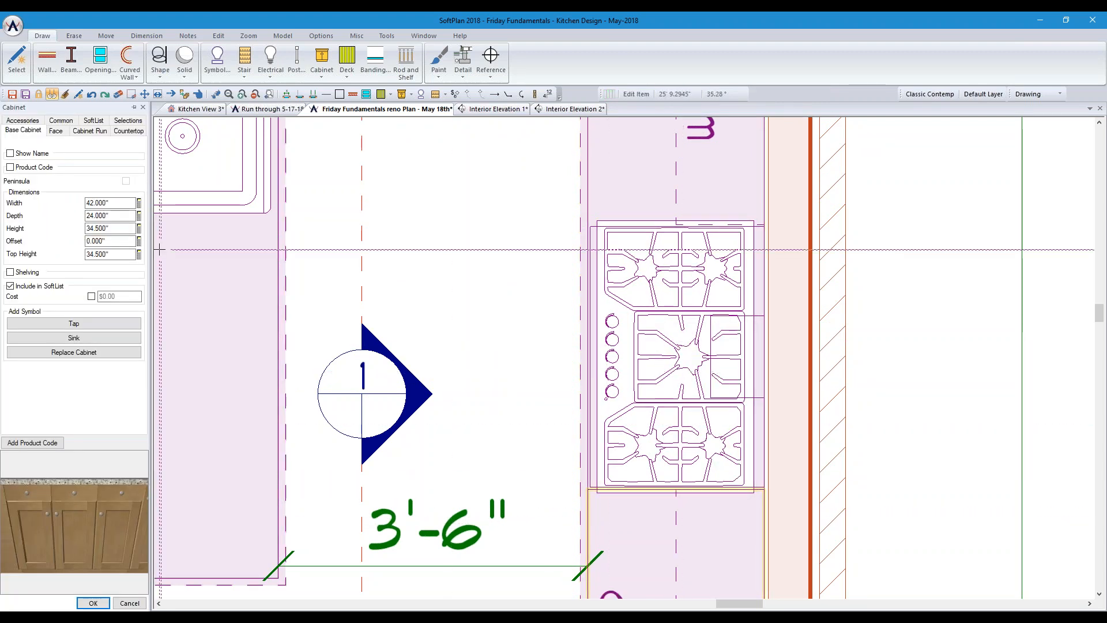
pyautogui.click(128, 130)
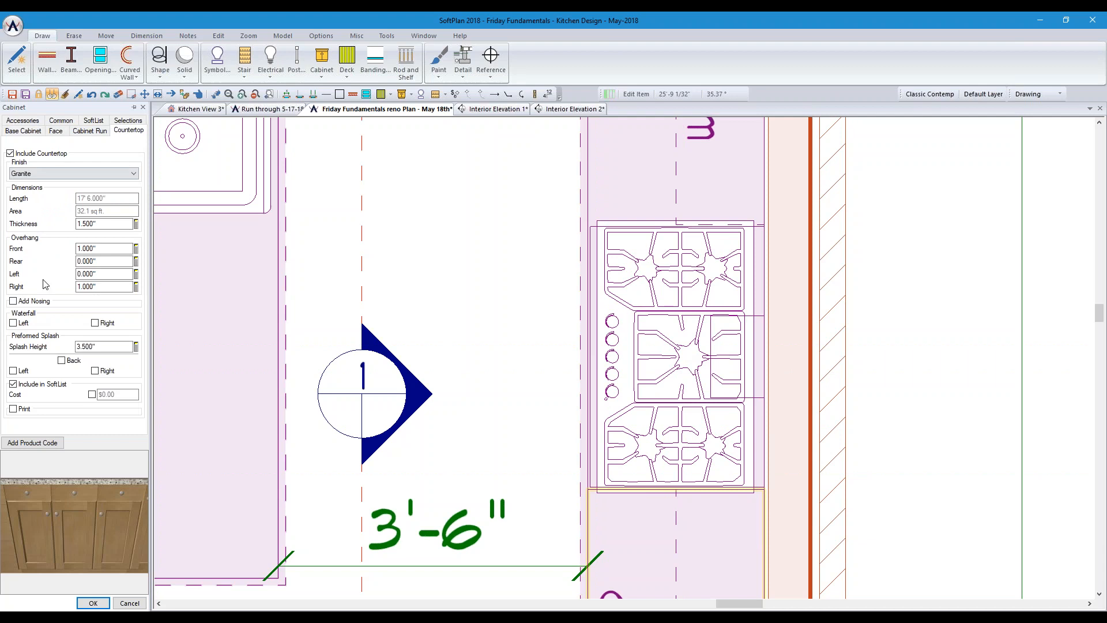
pyautogui.click(12, 301)
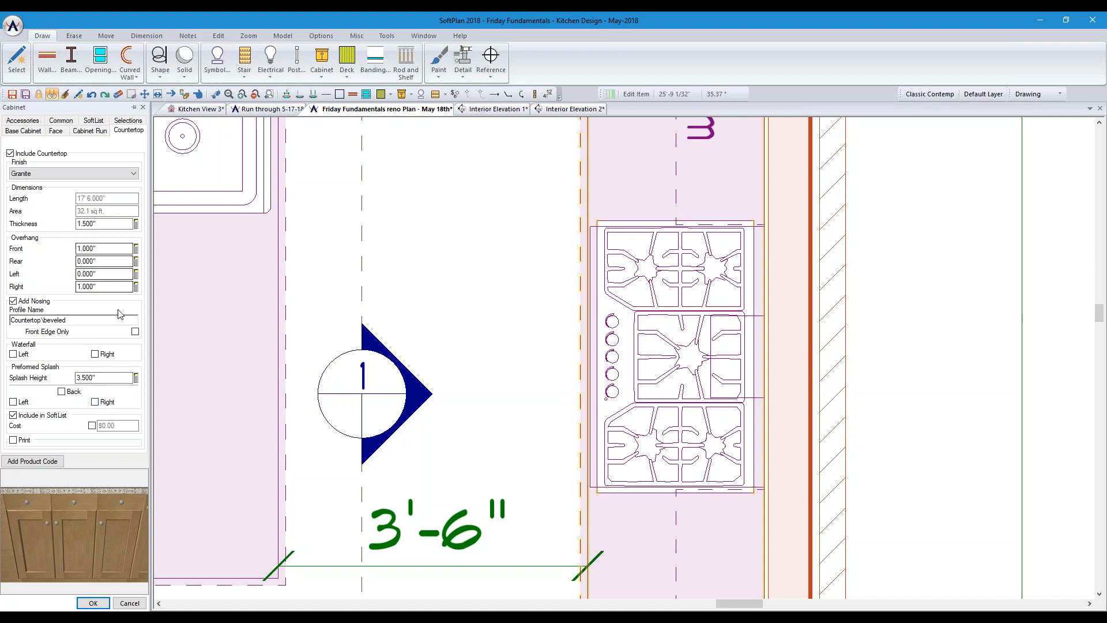
pyautogui.click(135, 331)
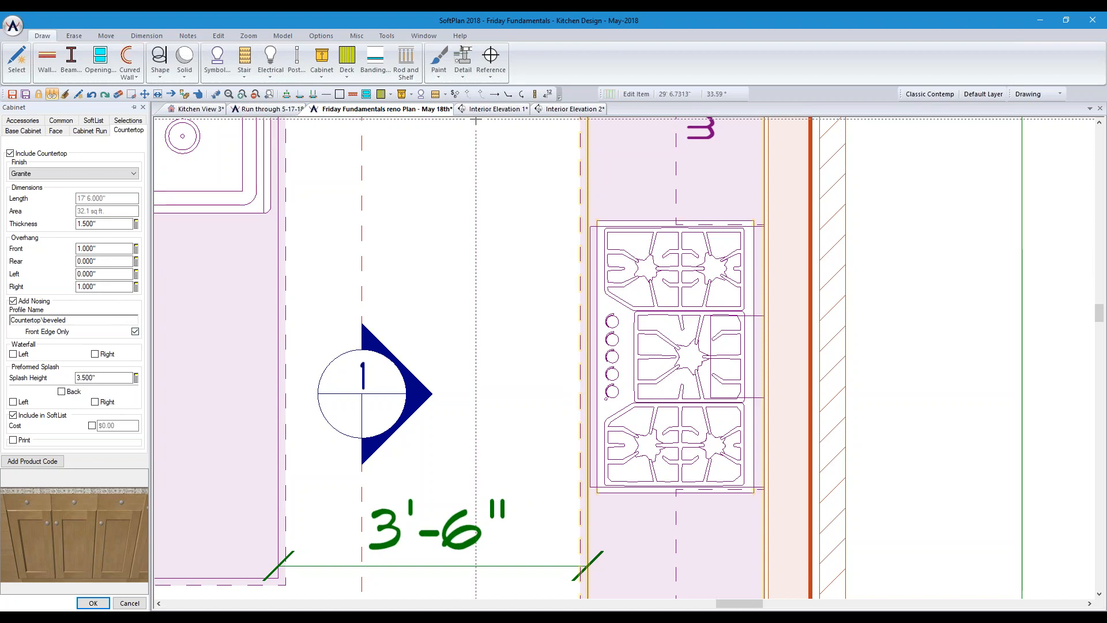
# Add a tiled backsplash to the base cabinet run in Stone Tile 2, 3'6" high, and check it in Kitchen View 3
pyautogui.click(25, 121)
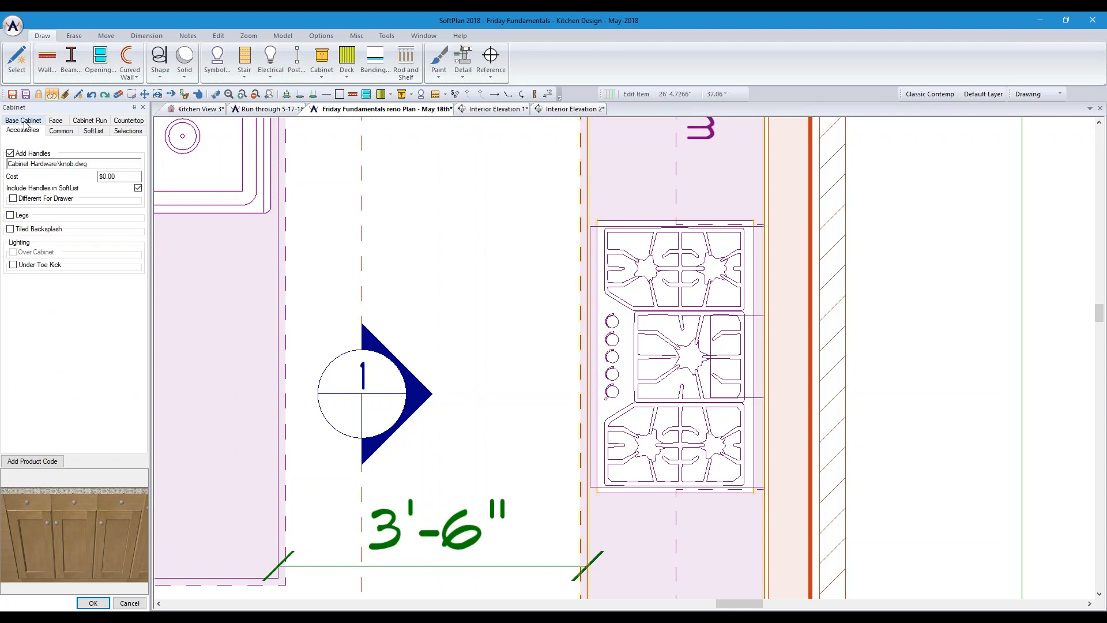
pyautogui.click(10, 229)
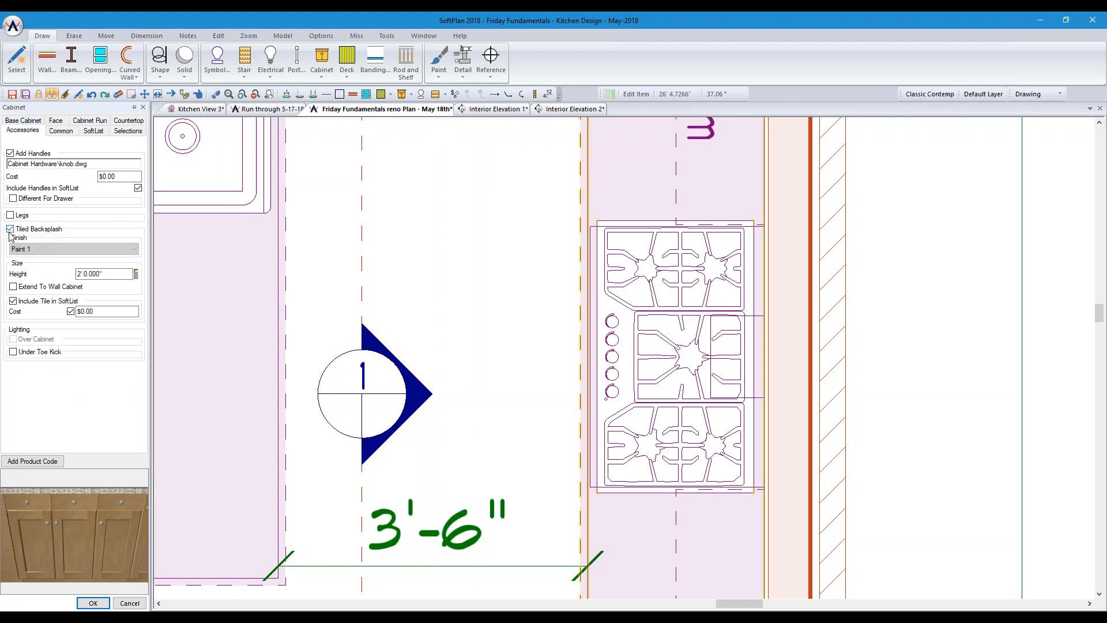
pyautogui.click(72, 250)
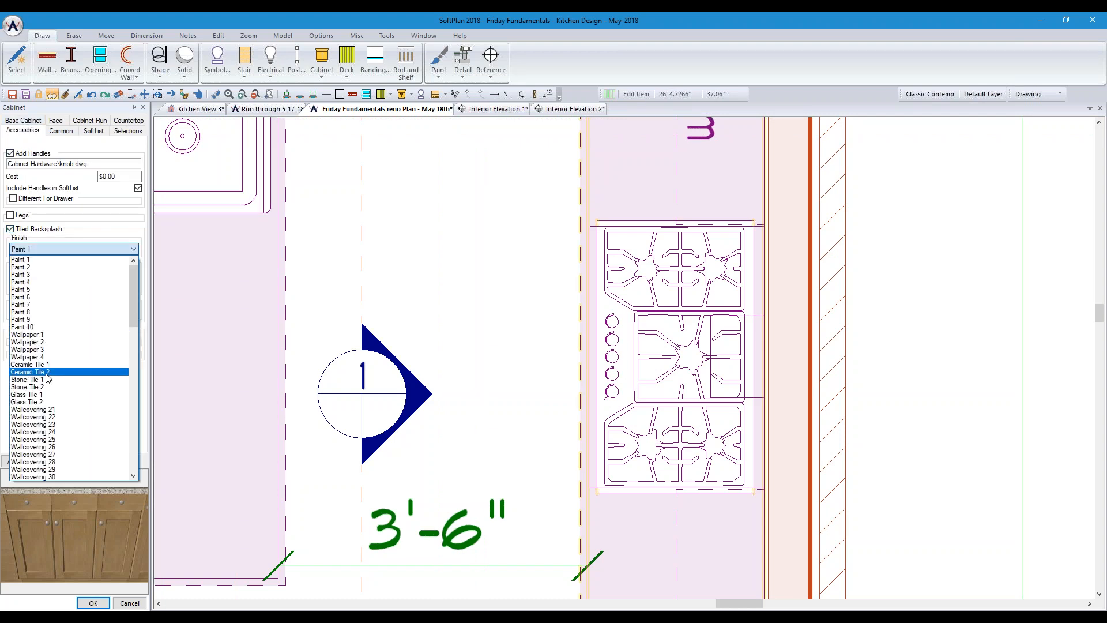
pyautogui.click(48, 388)
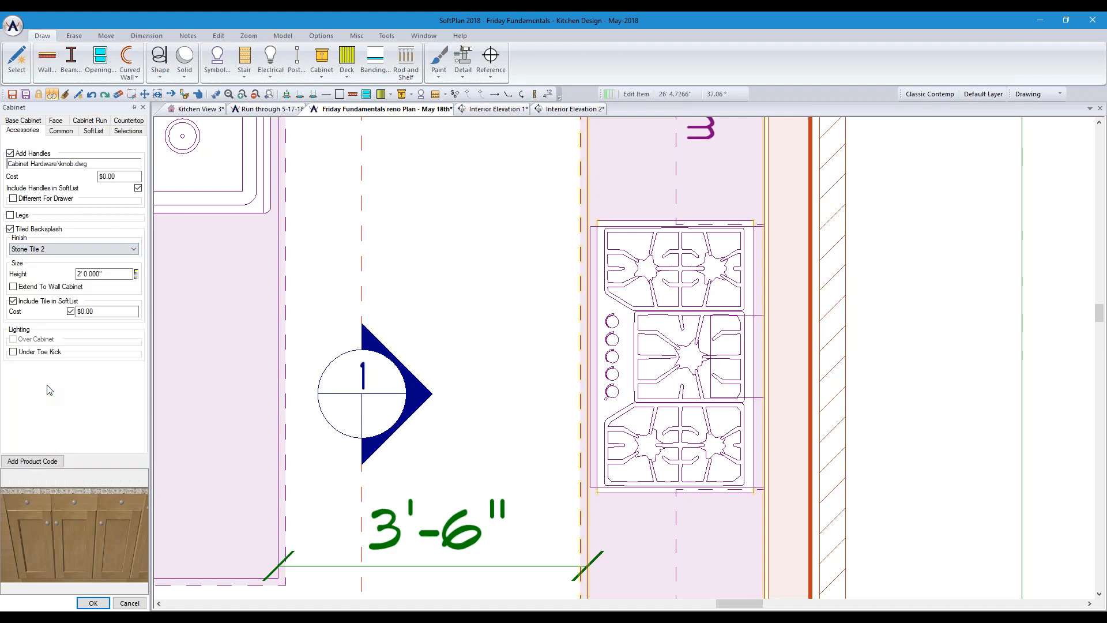
pyautogui.click(112, 274)
pyautogui.write('3\'6"')
pyautogui.press('Tab')
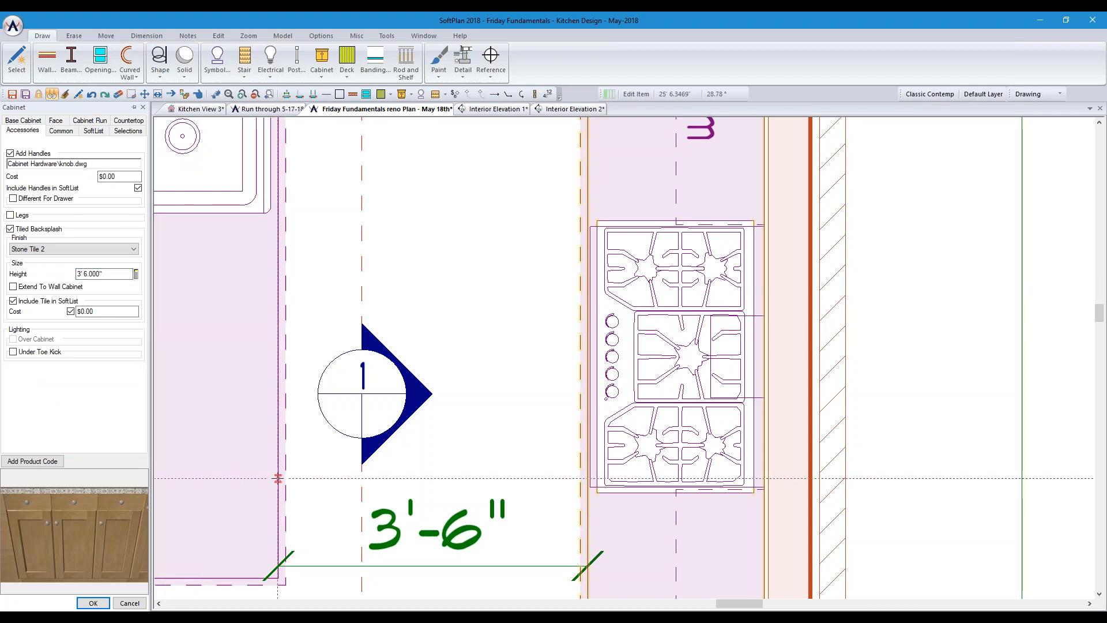
pyautogui.click(93, 602)
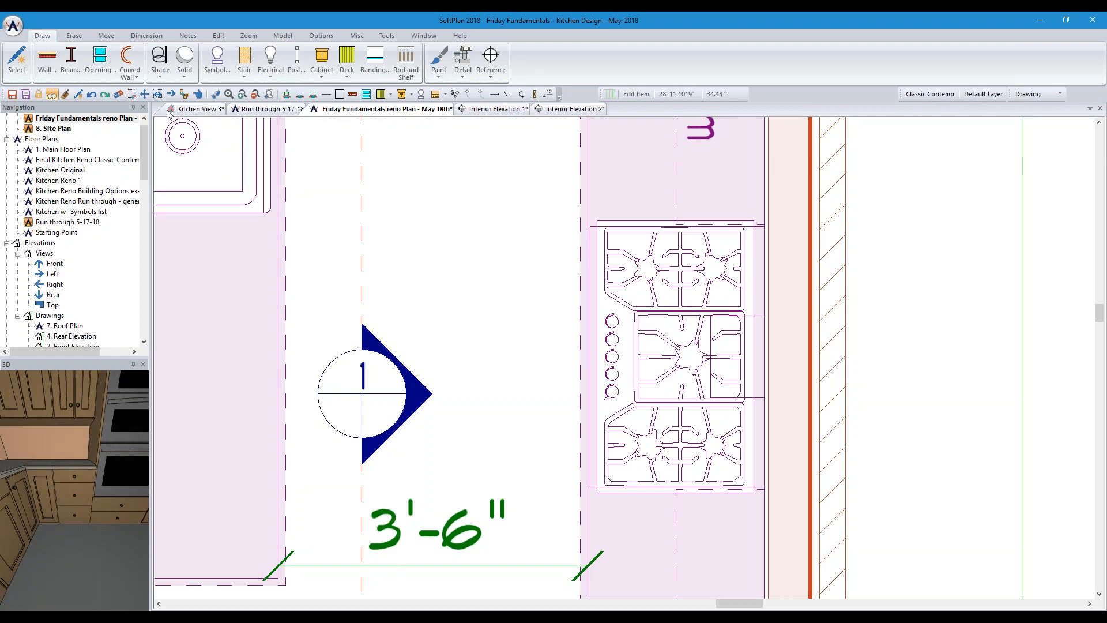
pyautogui.click(186, 111)
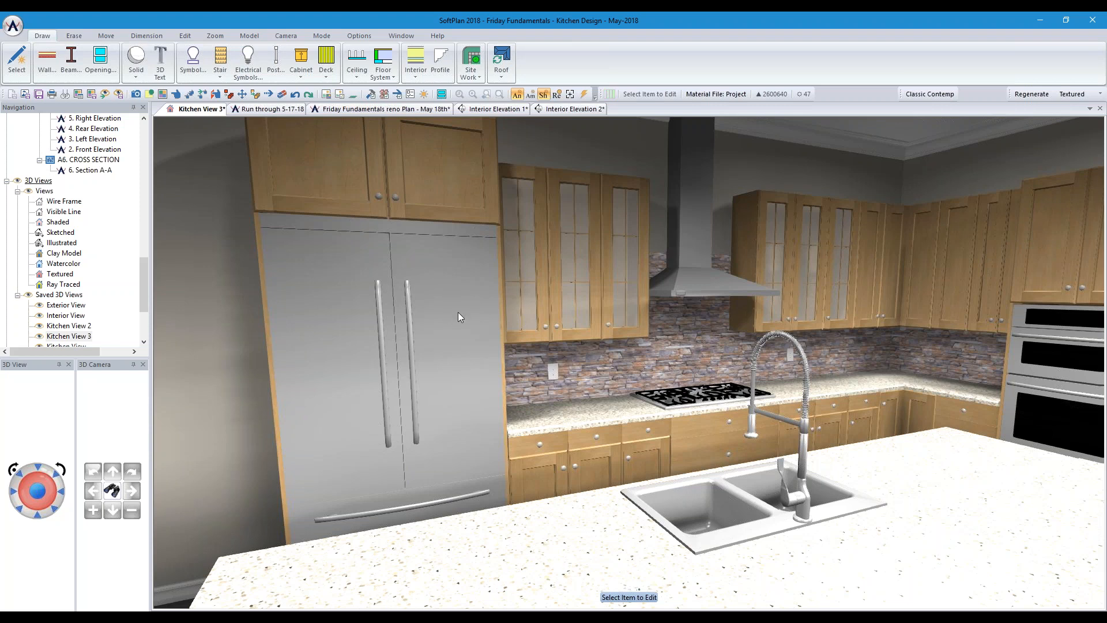
pyautogui.moveTo(864, 464)
pyautogui.mouseDown(button='middle')
pyautogui.moveTo(858, 457)
pyautogui.moveTo(857, 466)
pyautogui.mouseUp(button='middle')
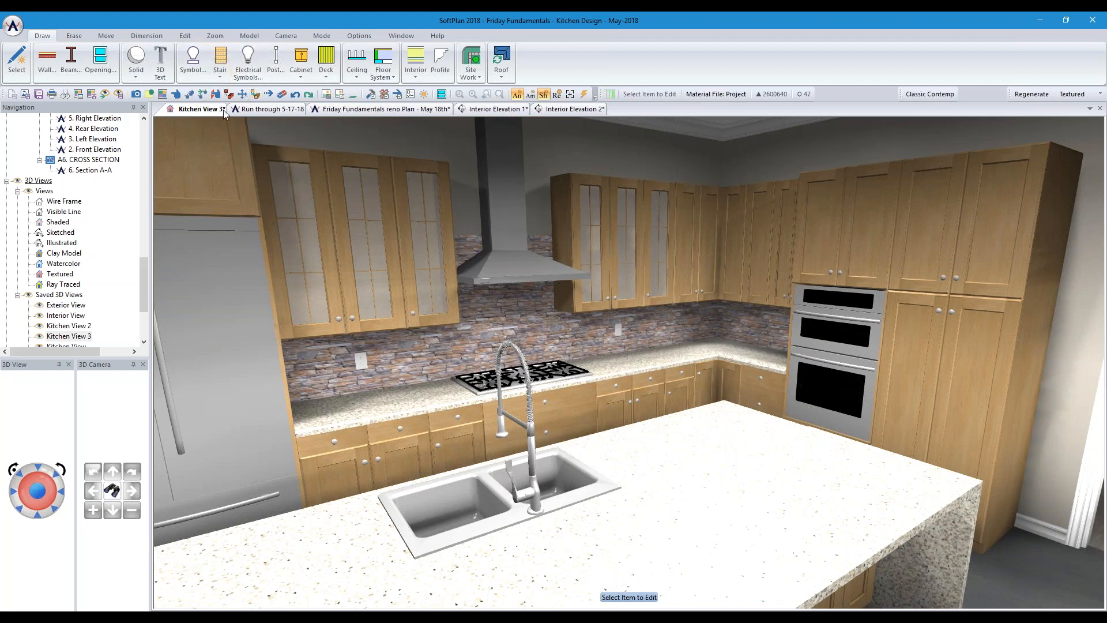
# Back in the reno plan, open the electrical symbols library and browse the Ceiling Lights and SoftPlan+ categories
pyautogui.click(310, 110)
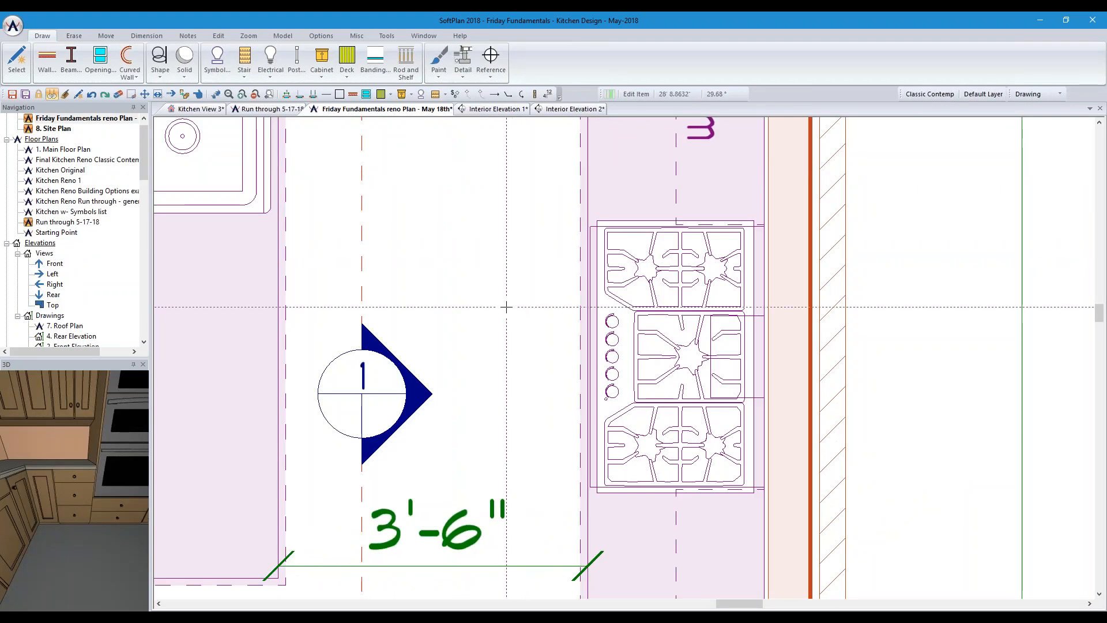
pyautogui.scroll(-4, 466, 350)
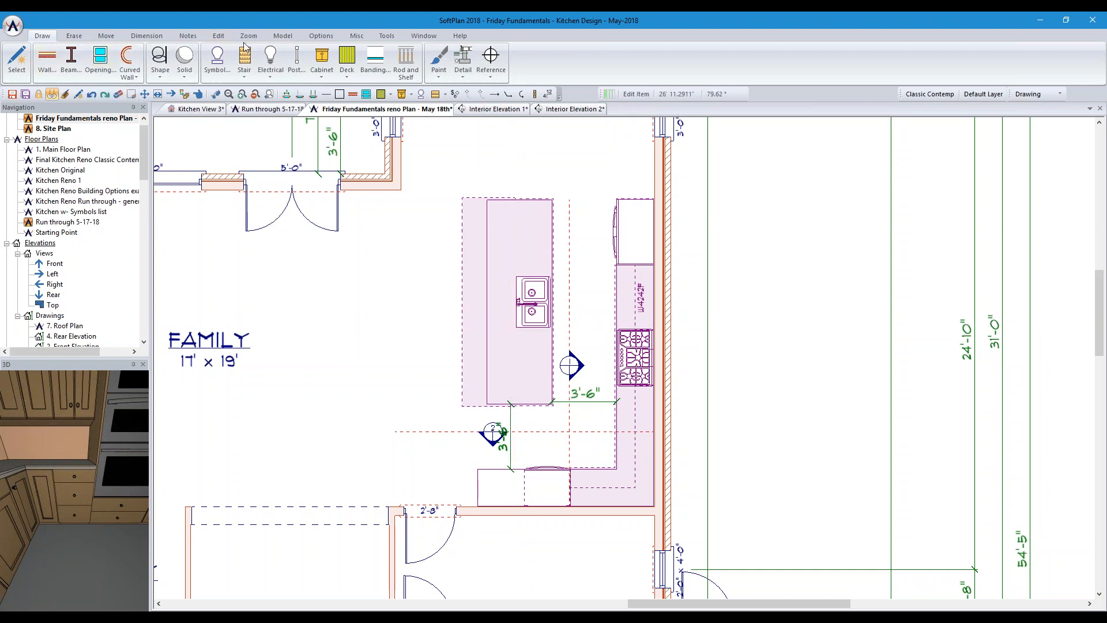
pyautogui.click(271, 64)
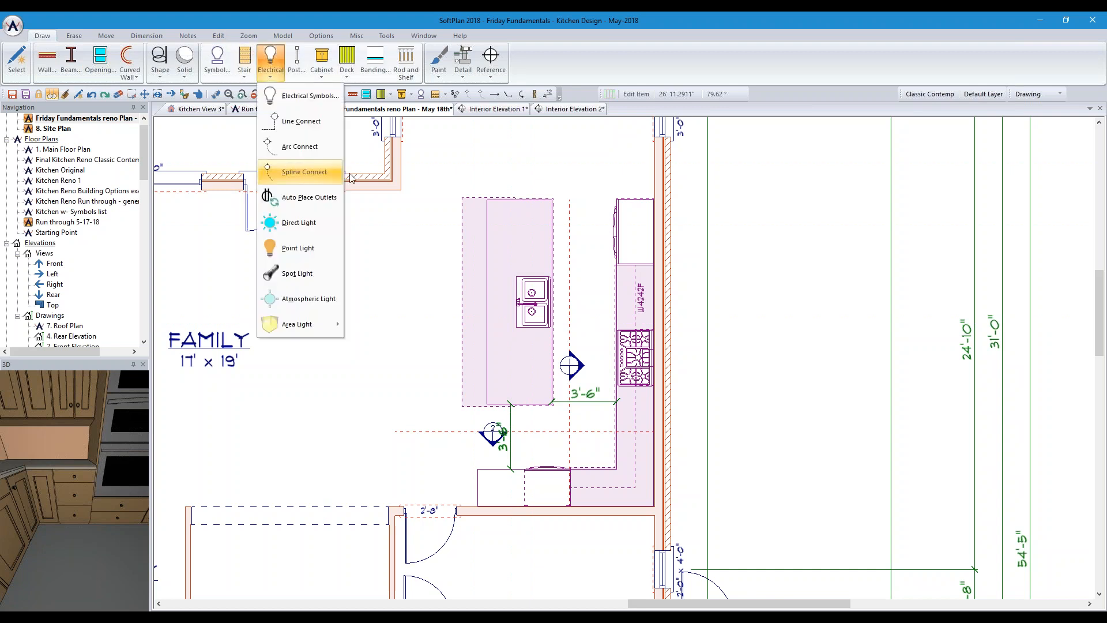
pyautogui.click(298, 96)
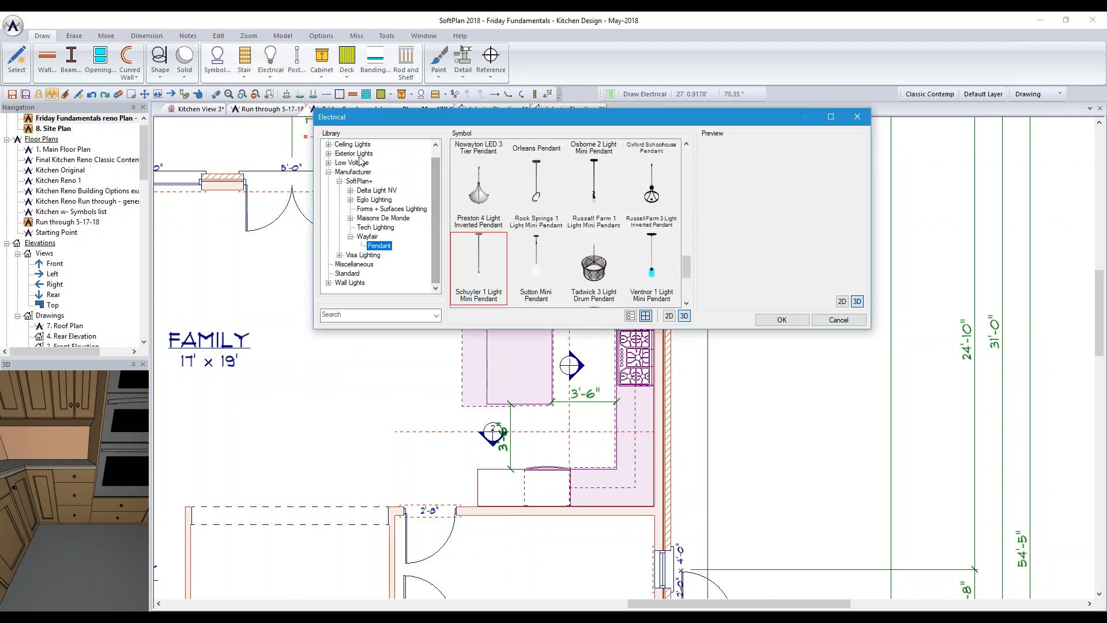
pyautogui.doubleClick(352, 144)
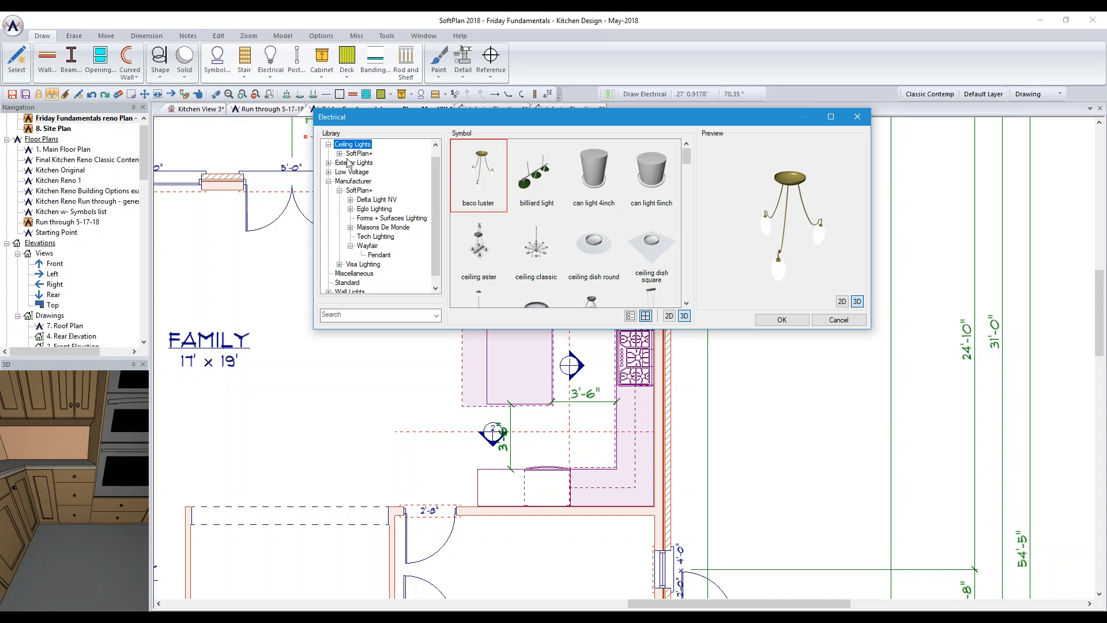
pyautogui.click(340, 154)
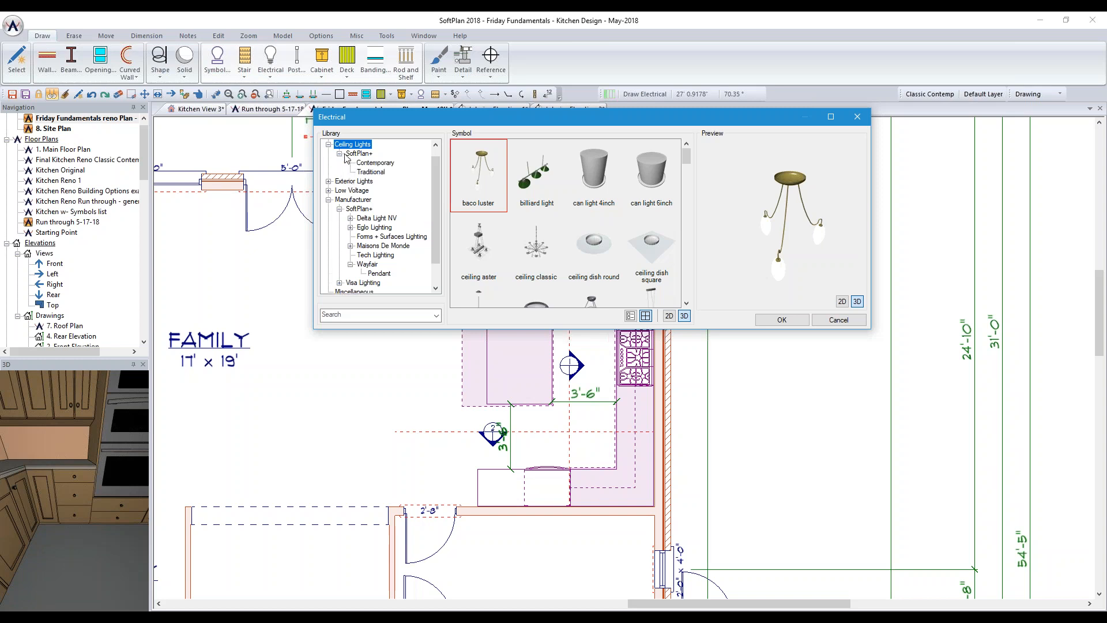
pyautogui.click(358, 154)
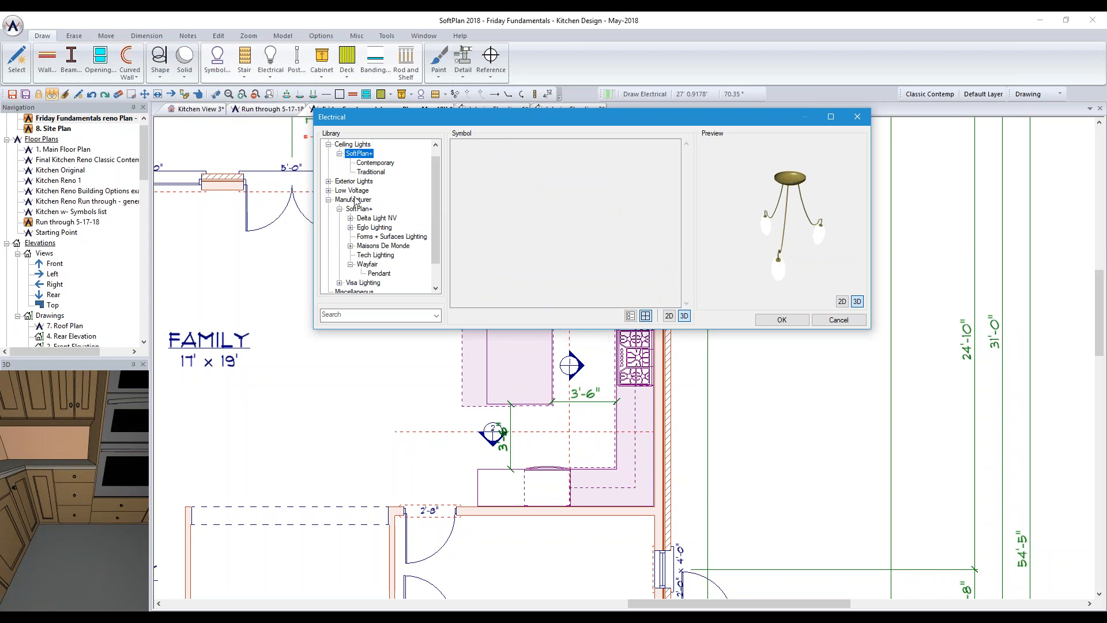
# Search the electrical symbols for "pendant" and choose the Wayfair Schuyler 1 Light Mini Pendant
pyautogui.click(358, 314)
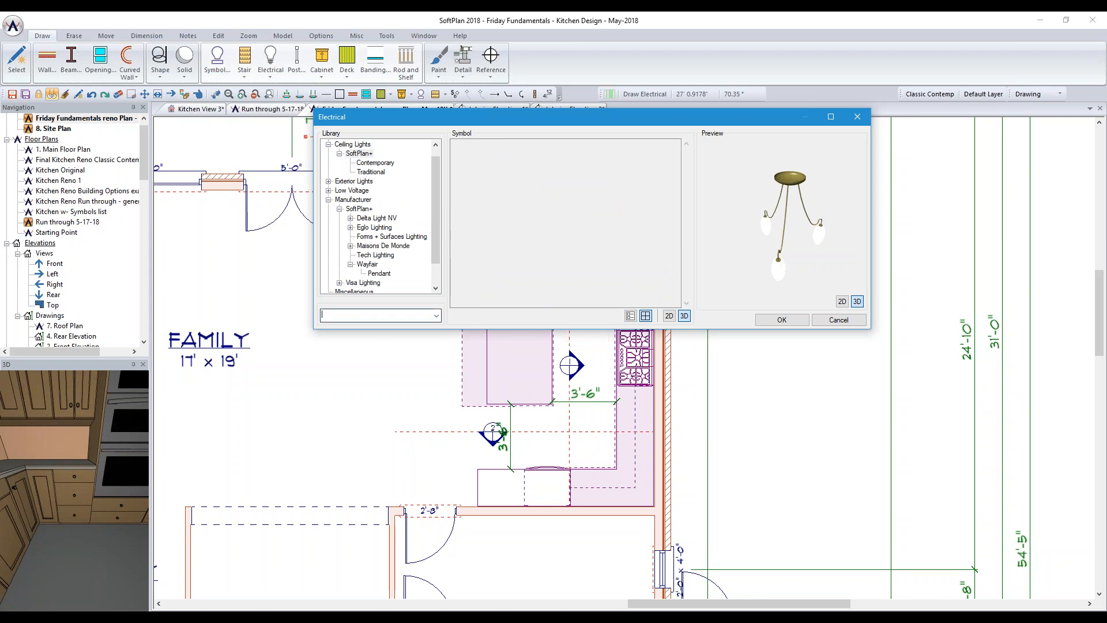
pyautogui.write('pe')
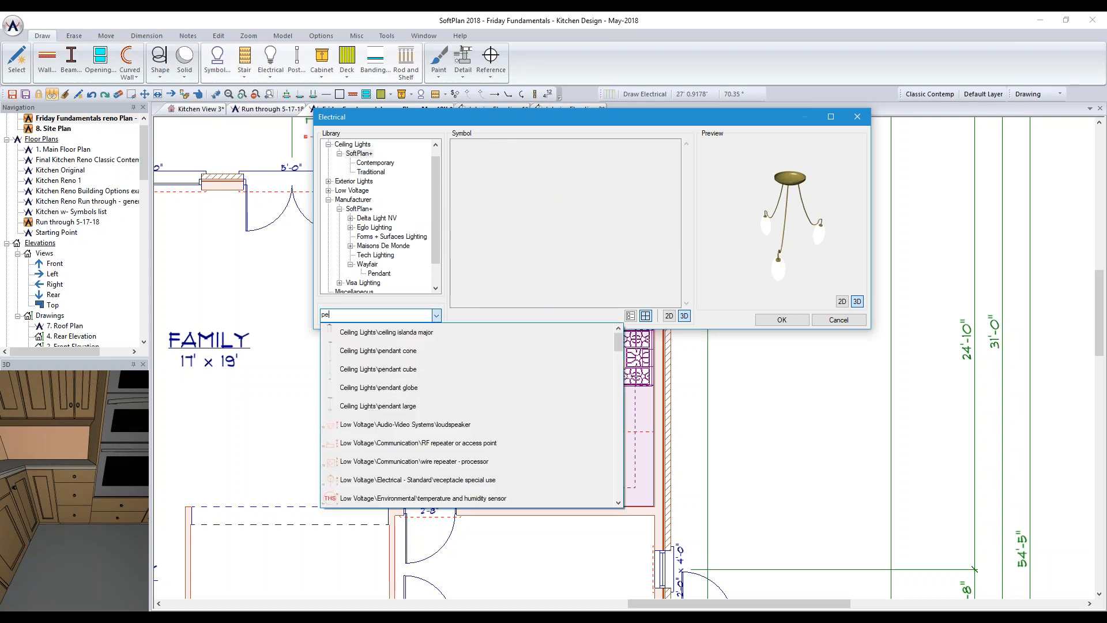
pyautogui.write('ndant')
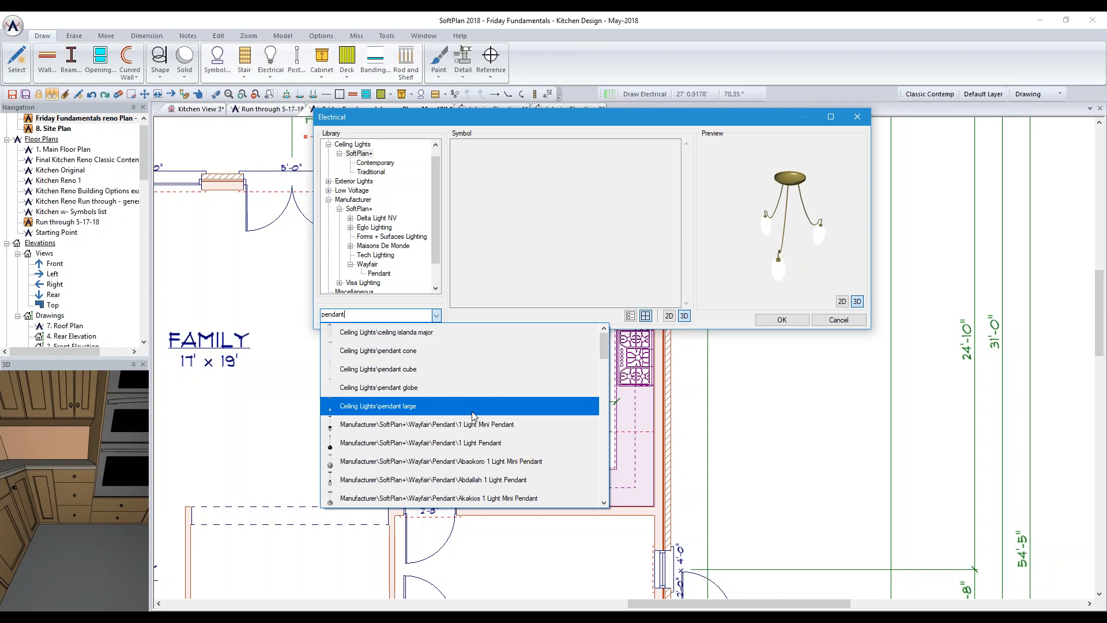
pyautogui.moveTo(605, 355); pyautogui.dragTo(603, 408)
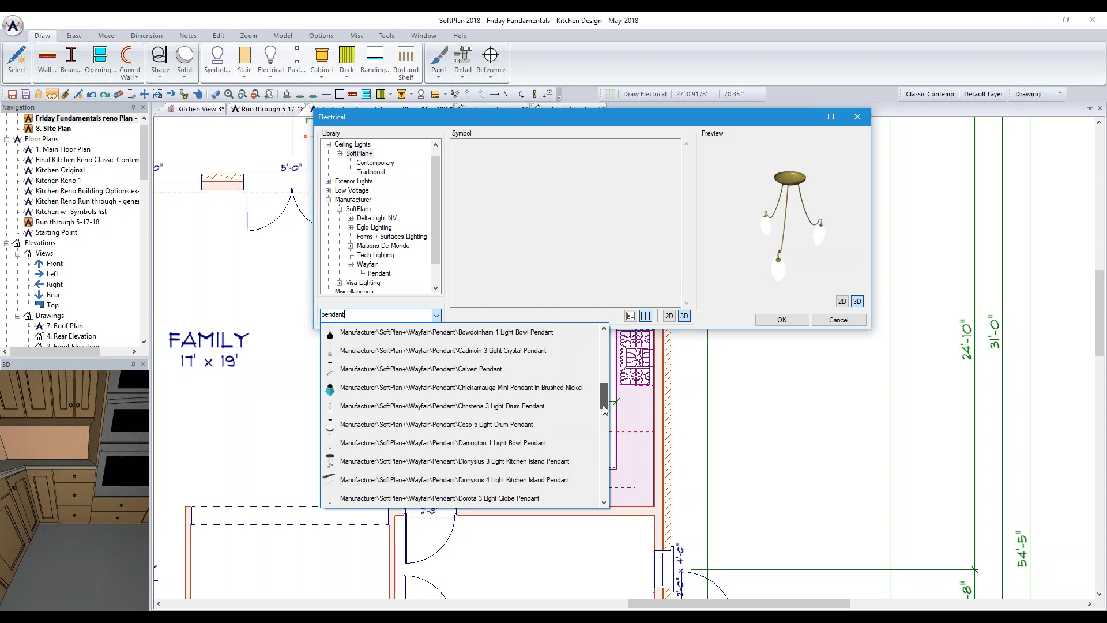
pyautogui.moveTo(604, 409); pyautogui.dragTo(600, 461)
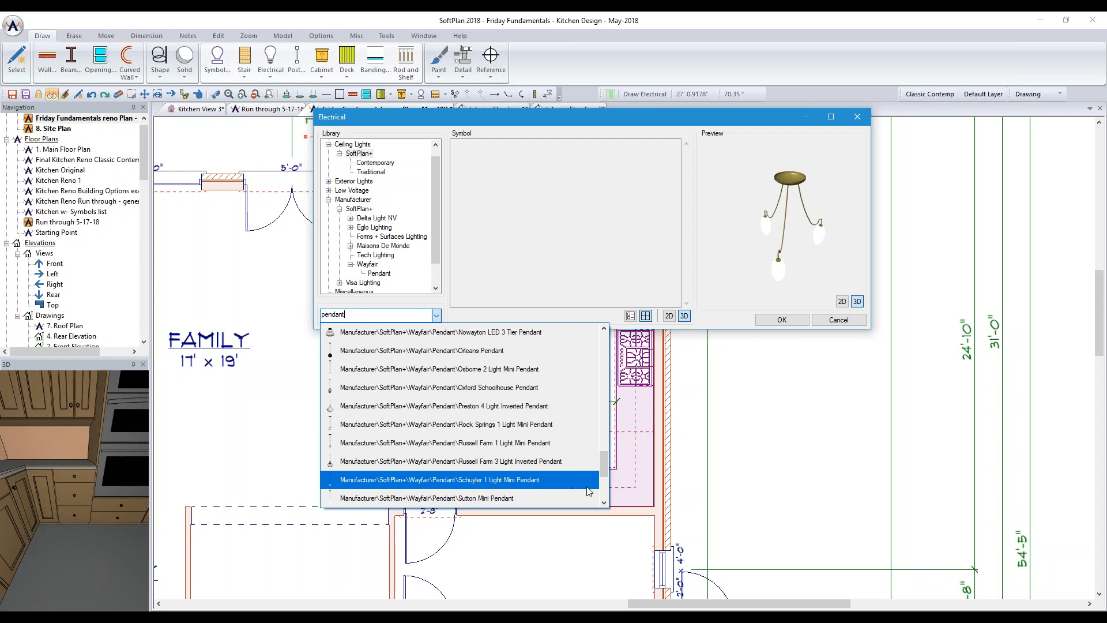
pyautogui.click(536, 480)
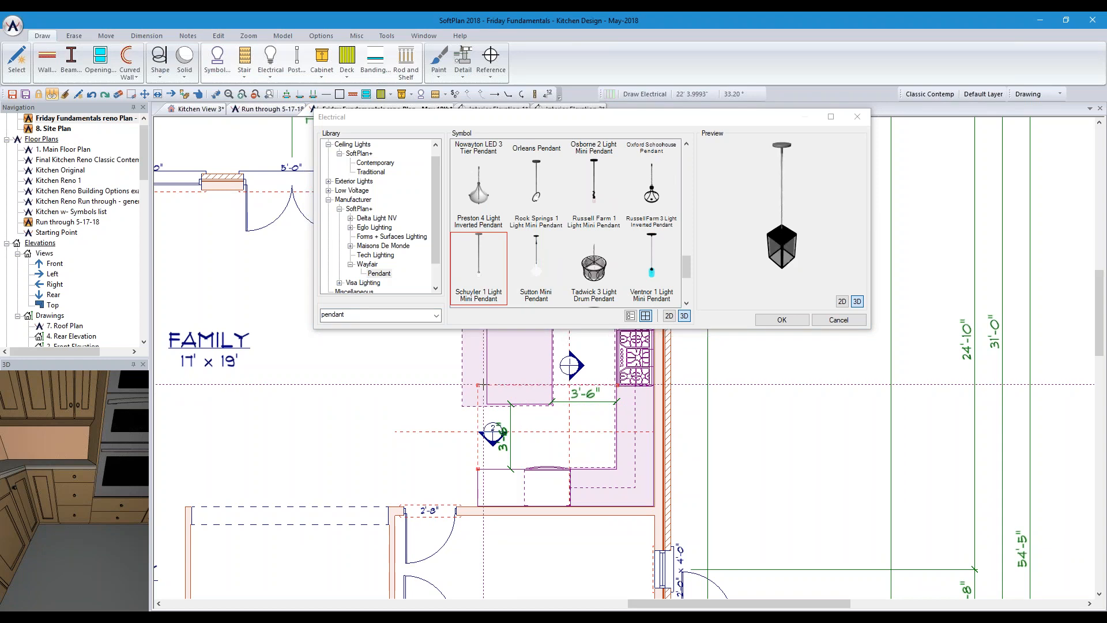
pyautogui.click(781, 320)
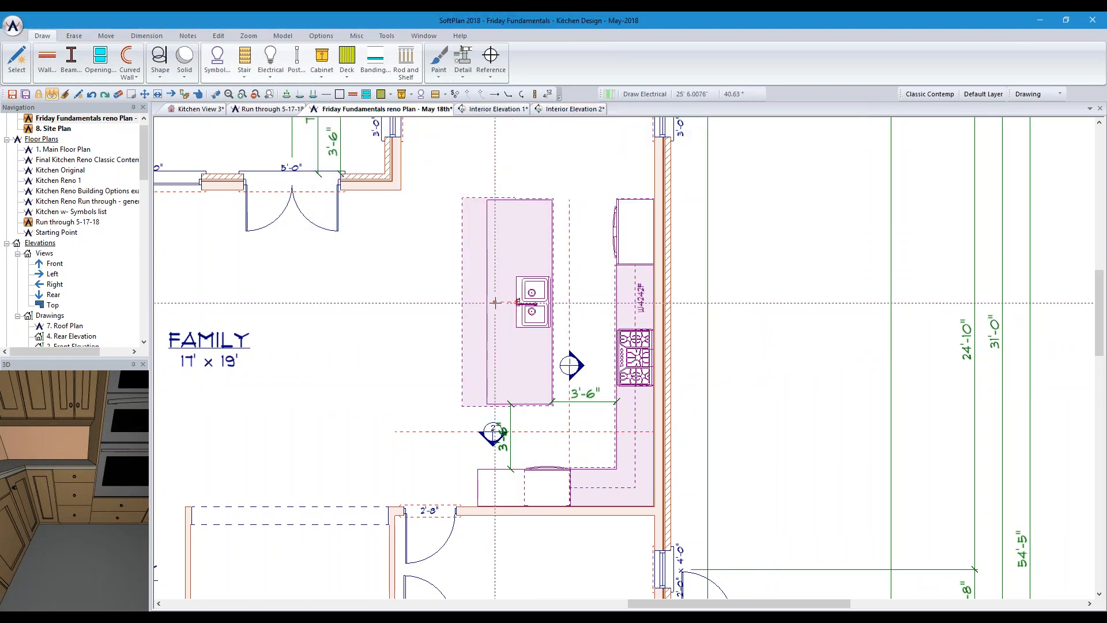
# Place the mini pendant over the island, level with the faucet on the family-room side of the sink
pyautogui.click(500, 302)
pyautogui.click(501, 322)
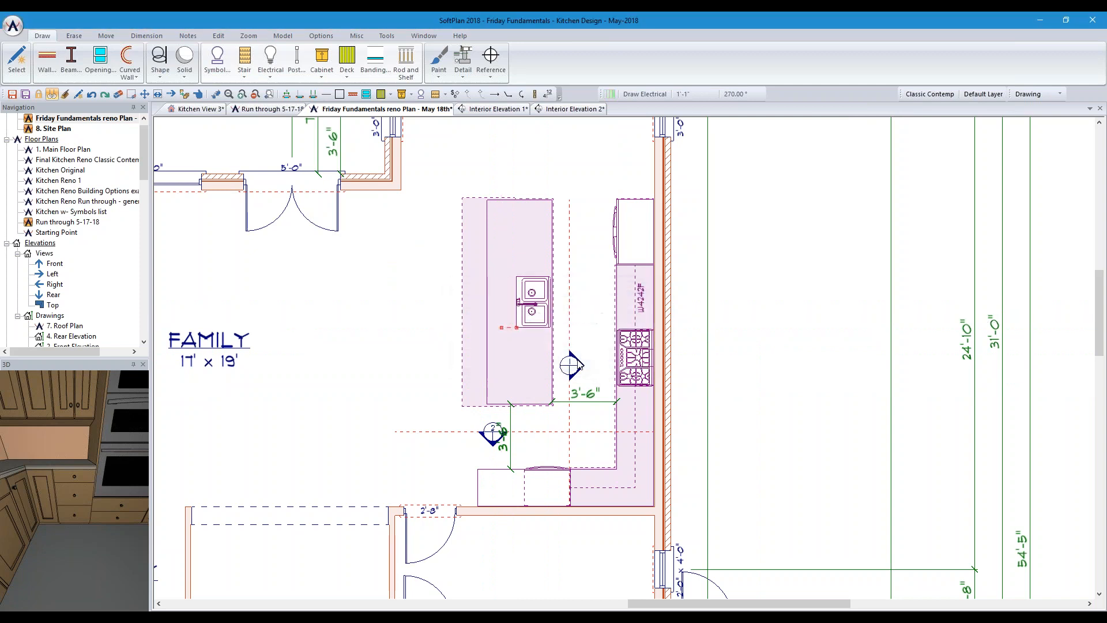
pyautogui.click(581, 358)
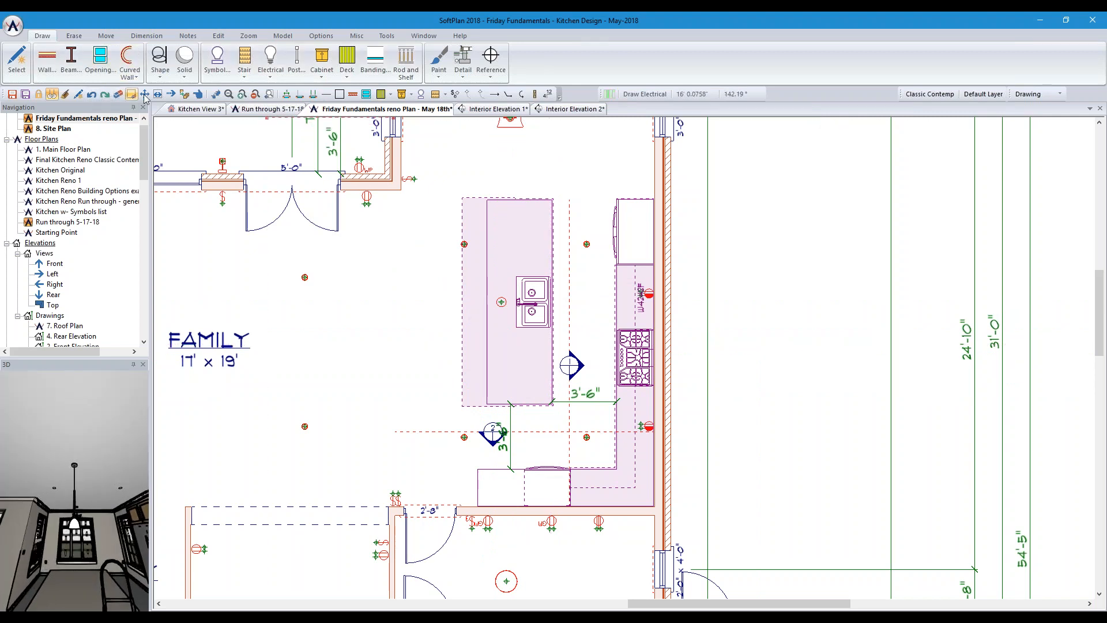
# Copy the island pendant toward the refrigerator end of the island, making 2 copies spaced 2' apart
pyautogui.click(106, 36)
pyautogui.click(119, 63)
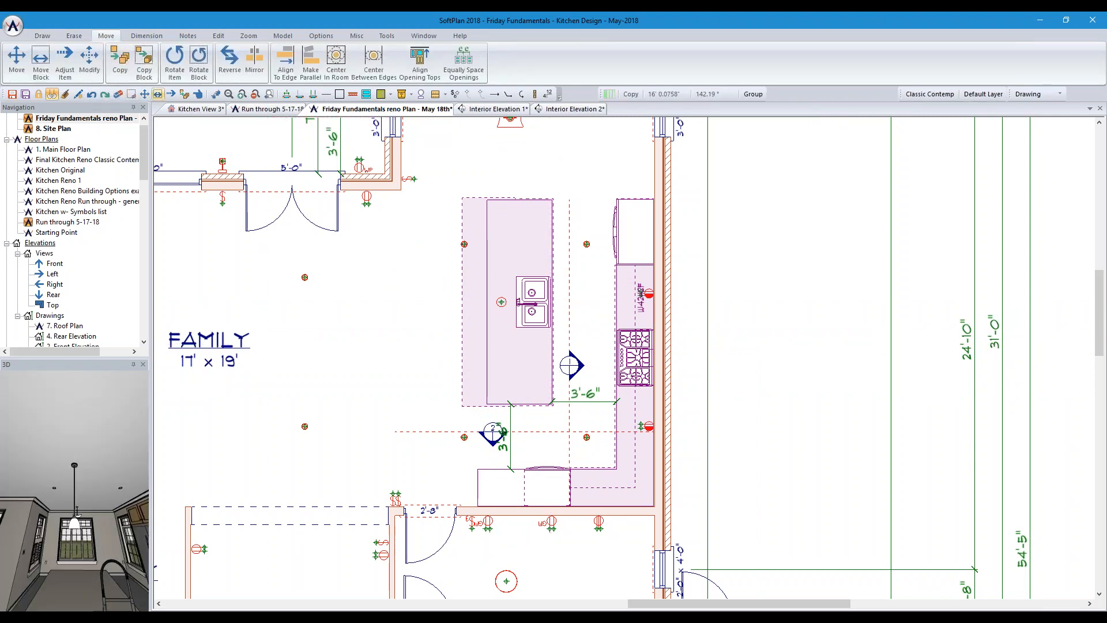
pyautogui.click(500, 261)
pyautogui.write('2\' 0.000"')
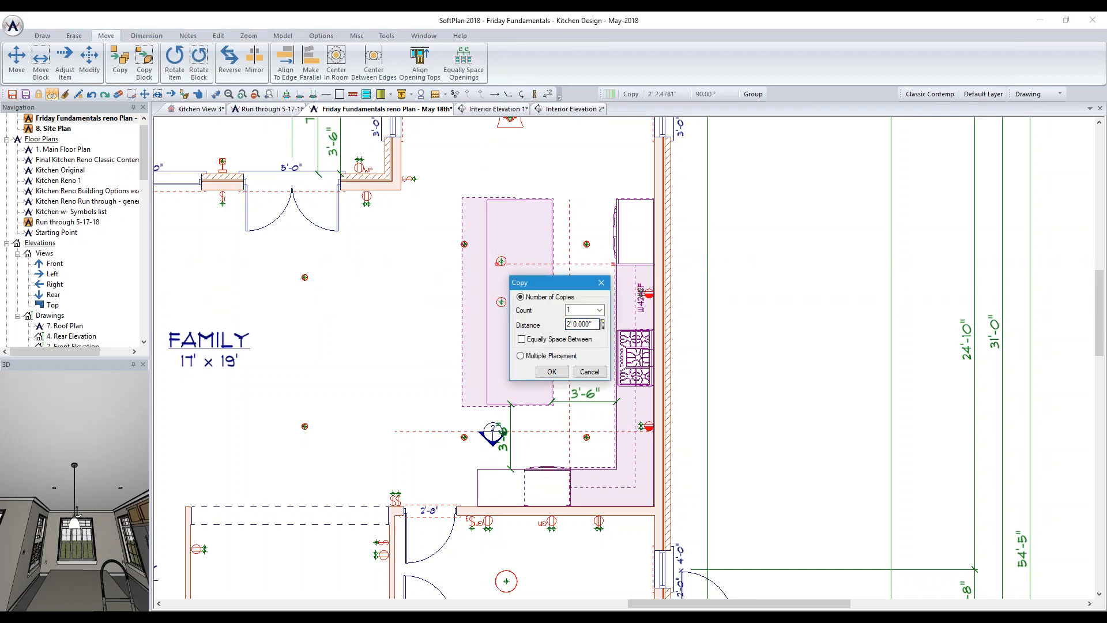
pyautogui.click(600, 309)
pyautogui.click(580, 329)
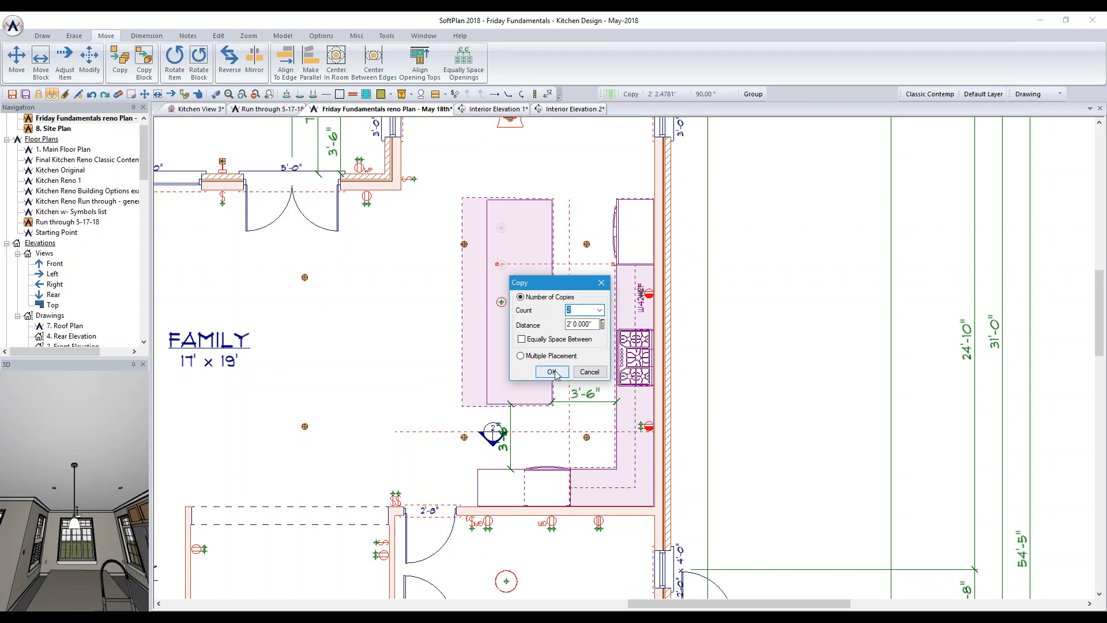
pyautogui.click(552, 372)
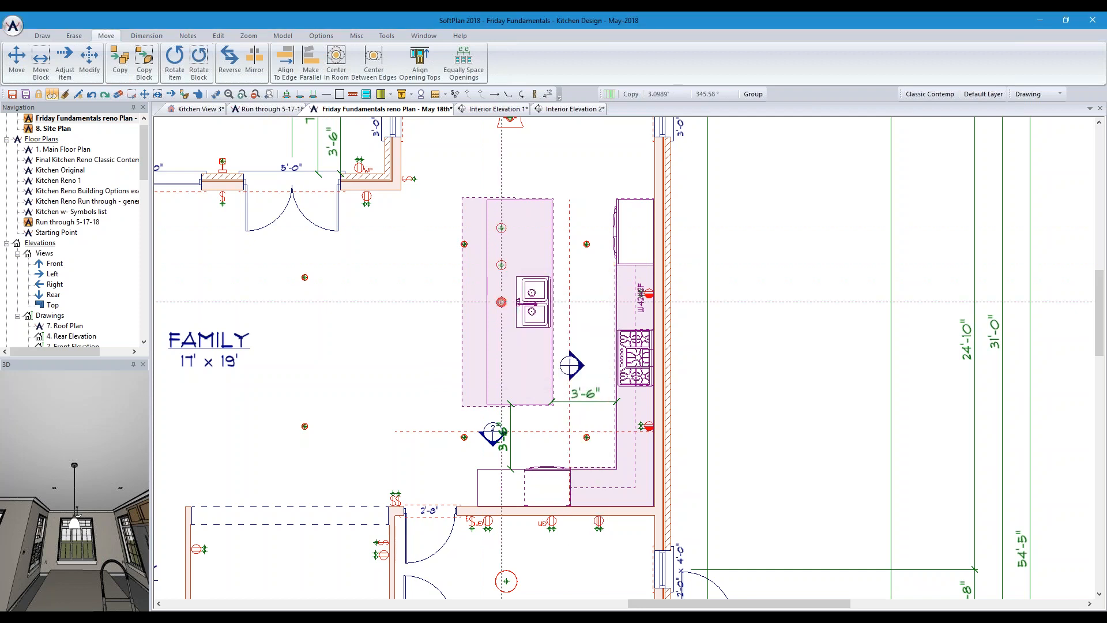
# Copy the original pendant toward the wall-oven end of the island, making 2 copies spaced 2' apart
pyautogui.click(501, 326)
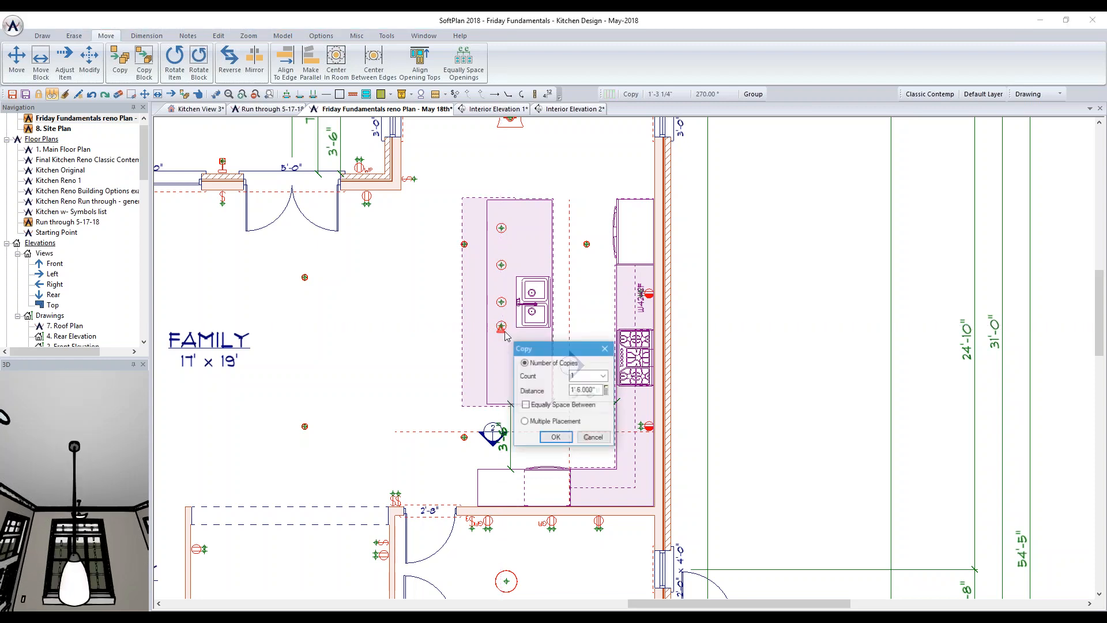
pyautogui.press('Tab')
pyautogui.write('2')
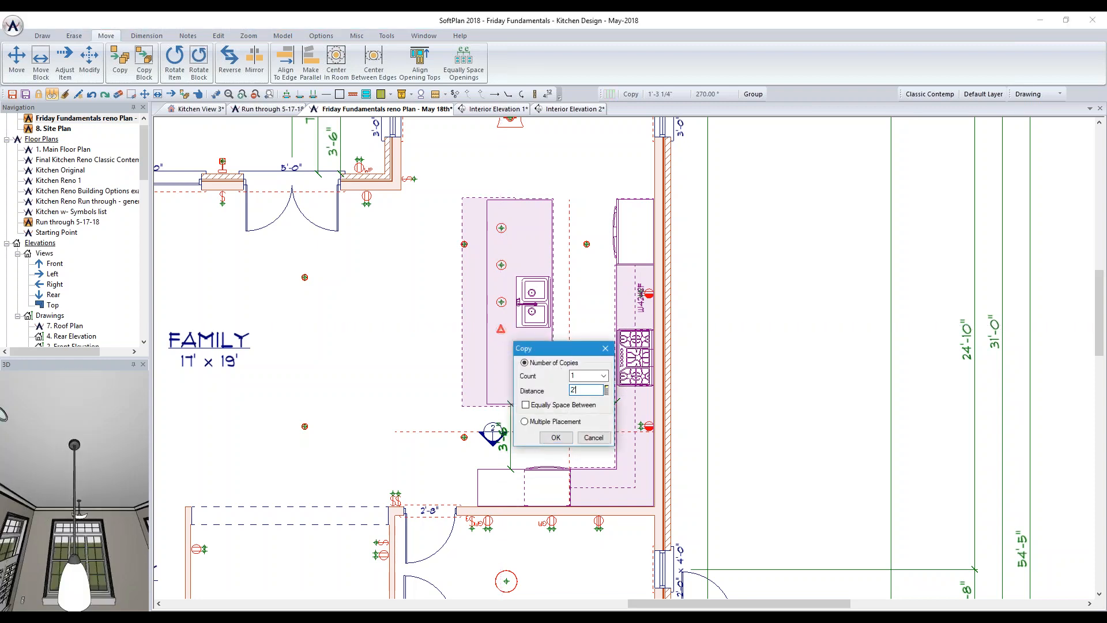
pyautogui.hotkey('shift', 'Tab')
pyautogui.click(562, 436)
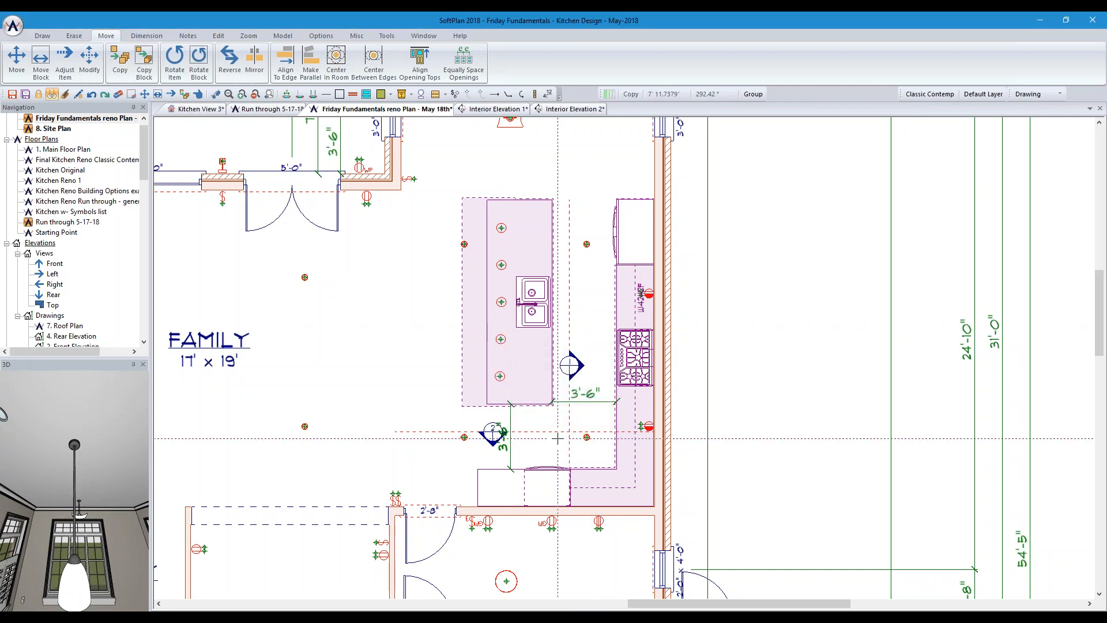
# In Kitchen View 3, give the glass-door wall cabinet between the refrigerator and the hood 3 standard shelves
pyautogui.click(193, 109)
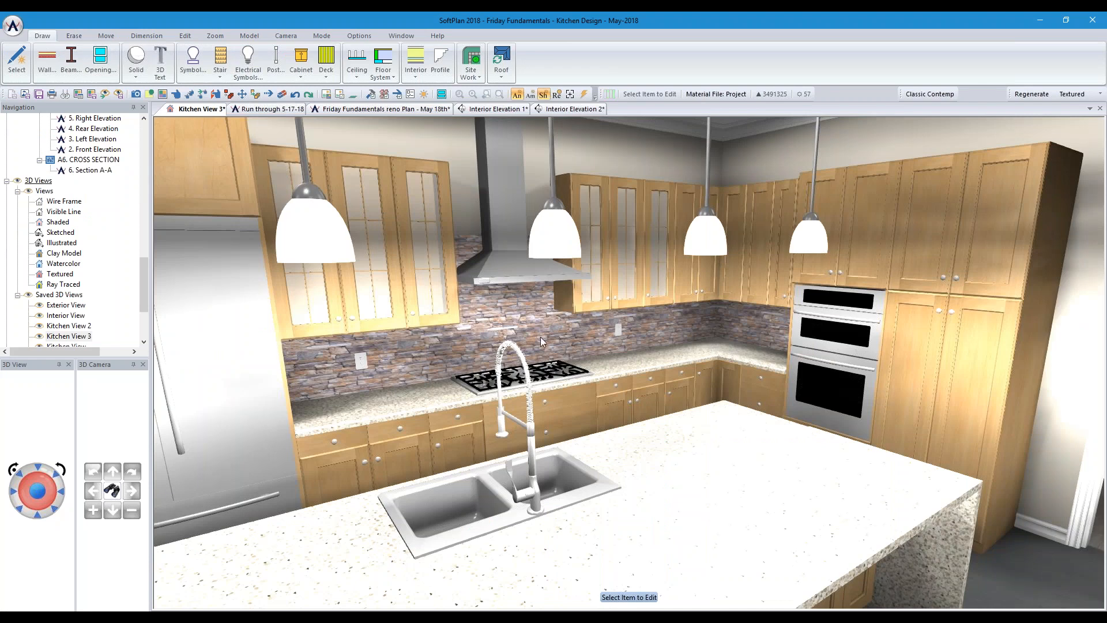
pyautogui.scroll(-10, 540, 337)
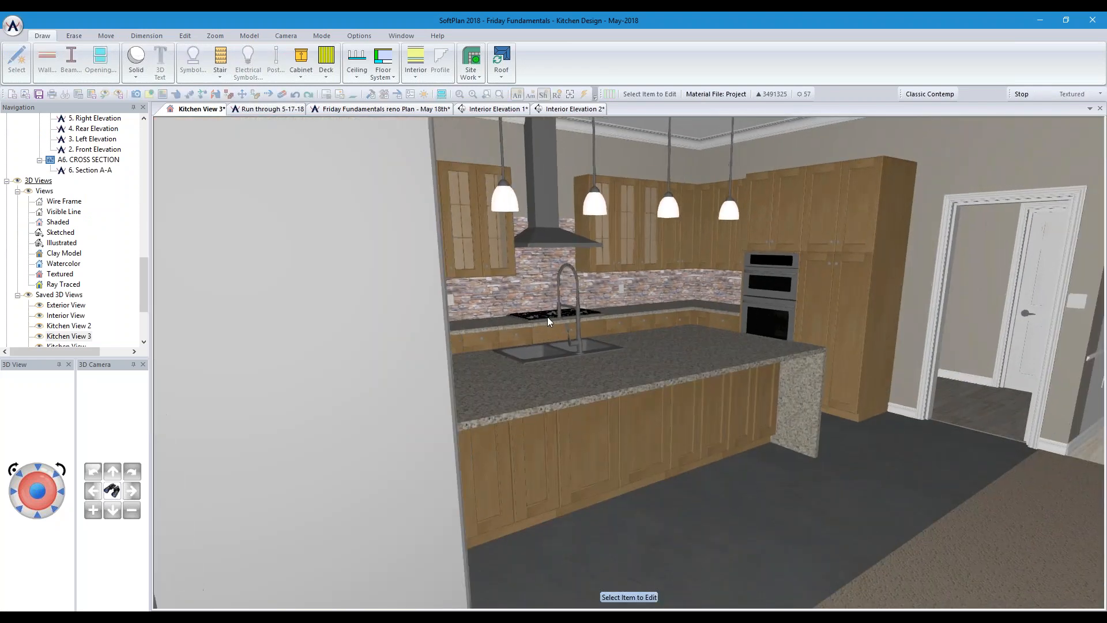
pyautogui.scroll(5, 548, 333)
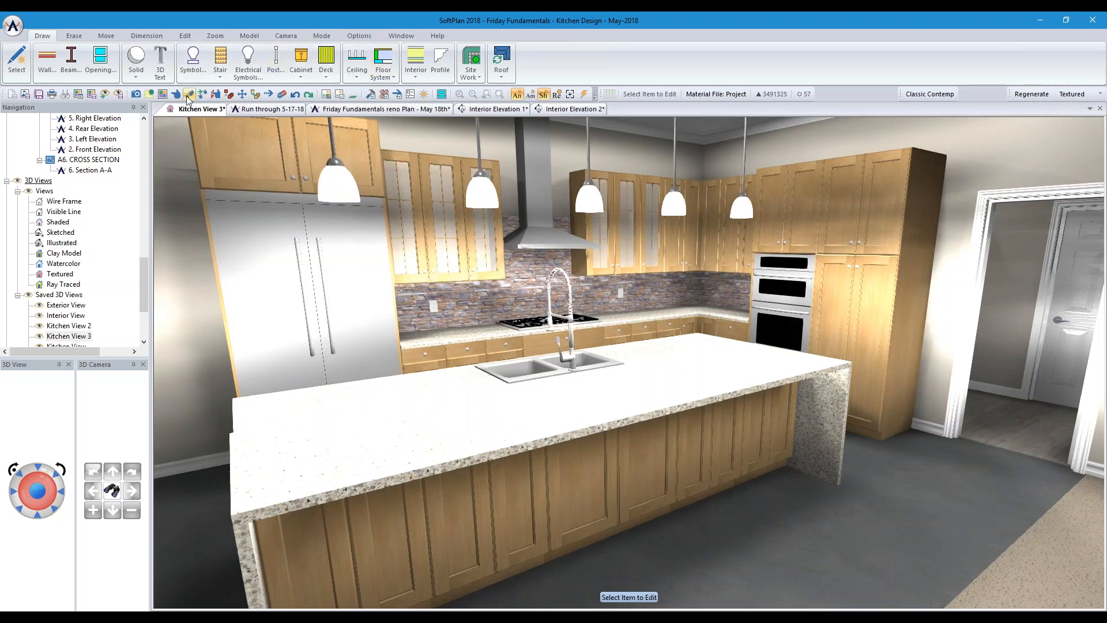
pyautogui.click(450, 259)
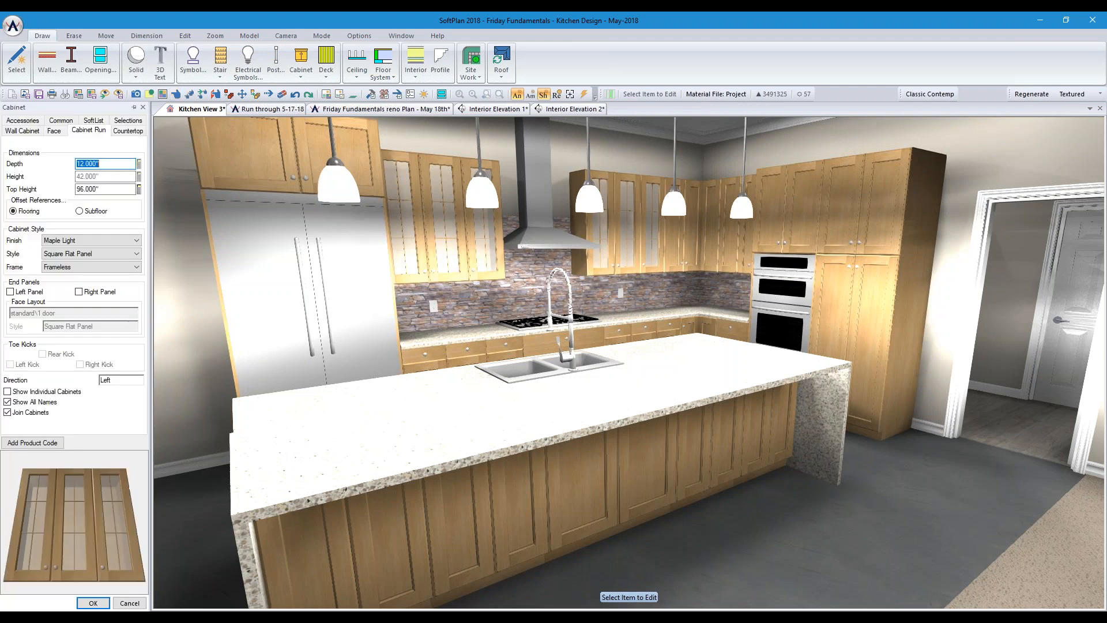
pyautogui.click(23, 131)
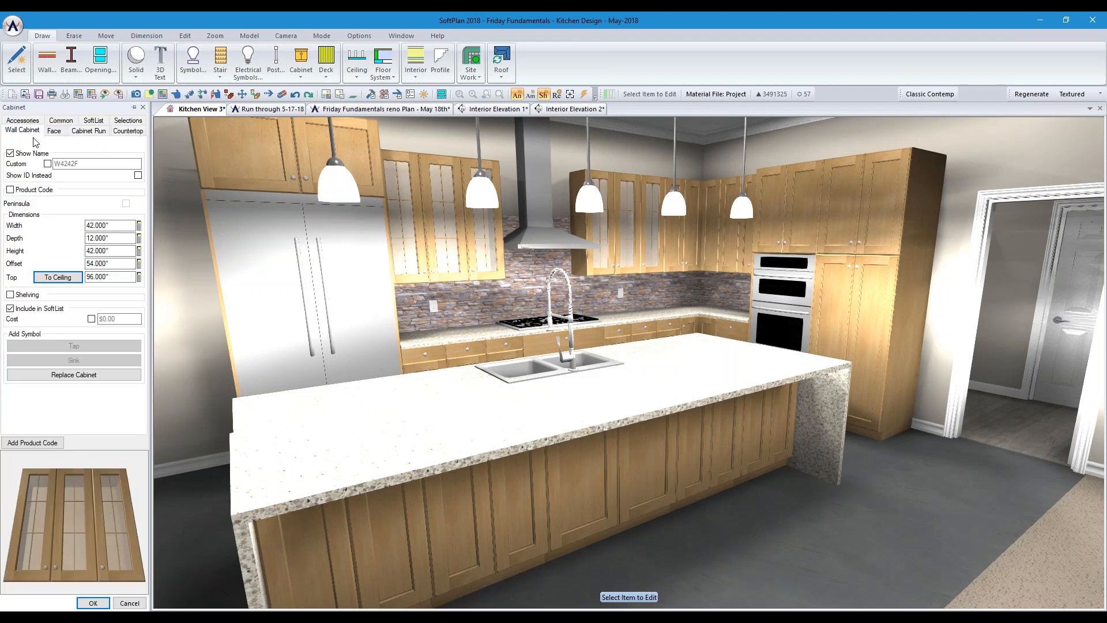
pyautogui.click(11, 295)
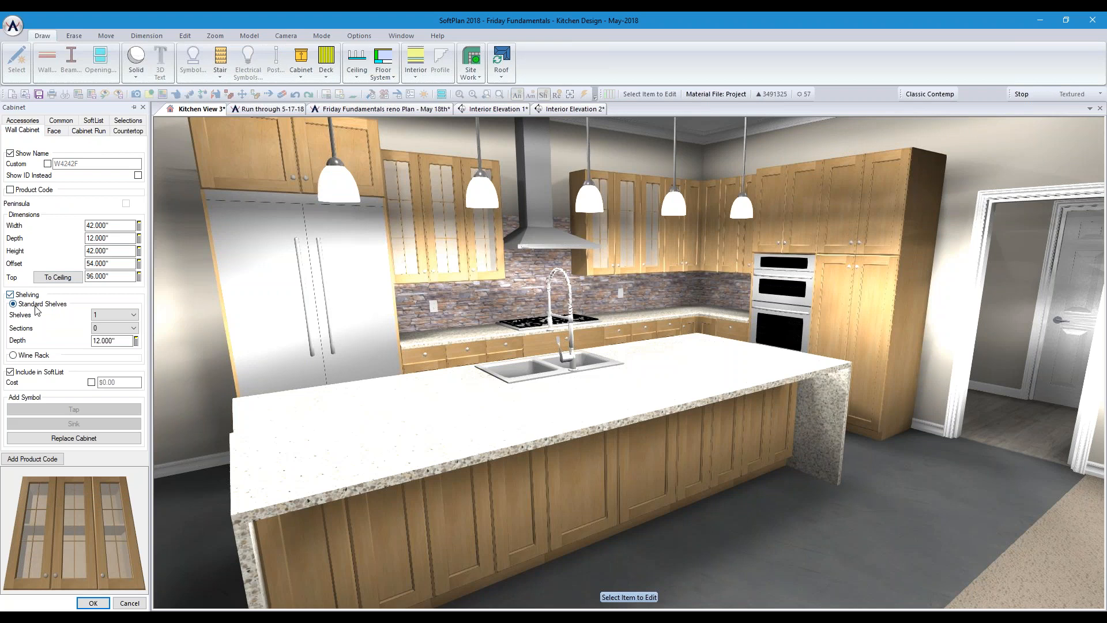
pyautogui.click(133, 314)
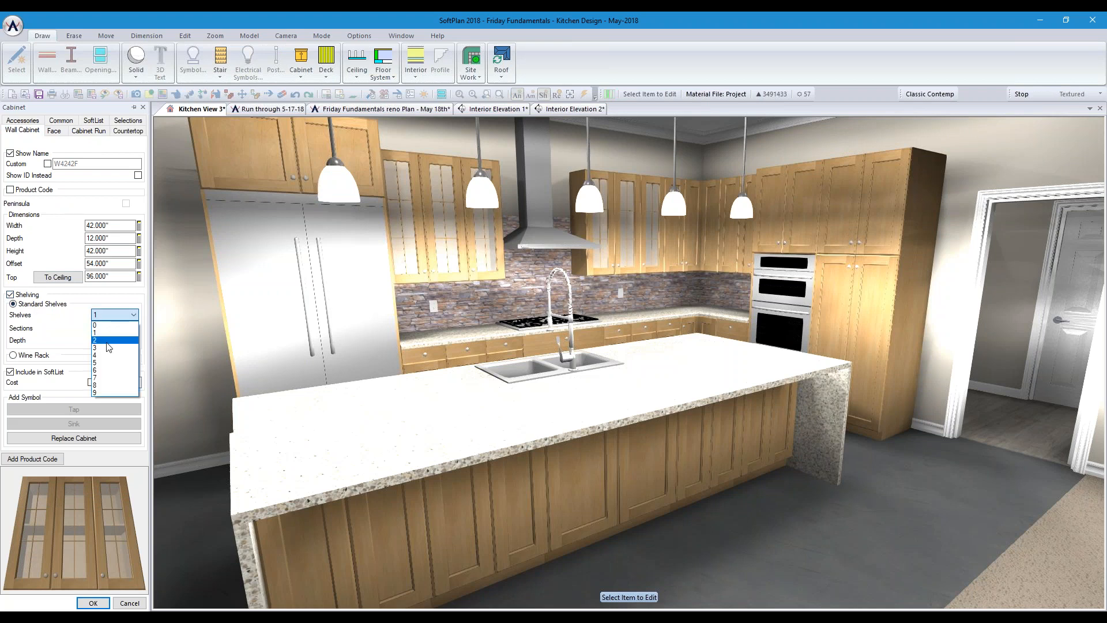
pyautogui.click(115, 340)
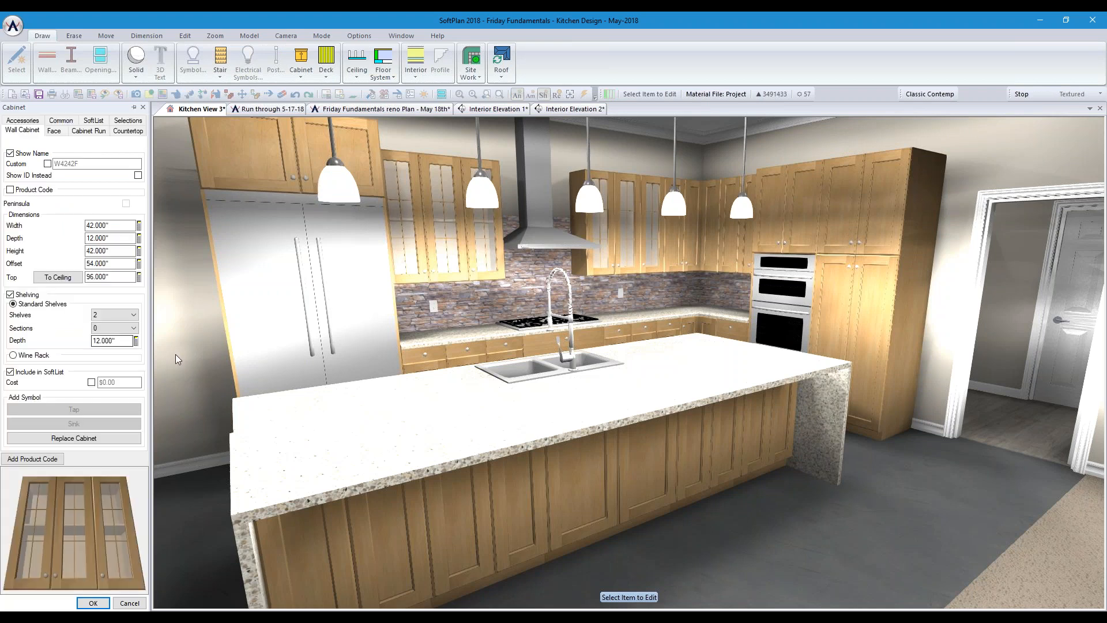
pyautogui.click(124, 315)
pyautogui.click(115, 348)
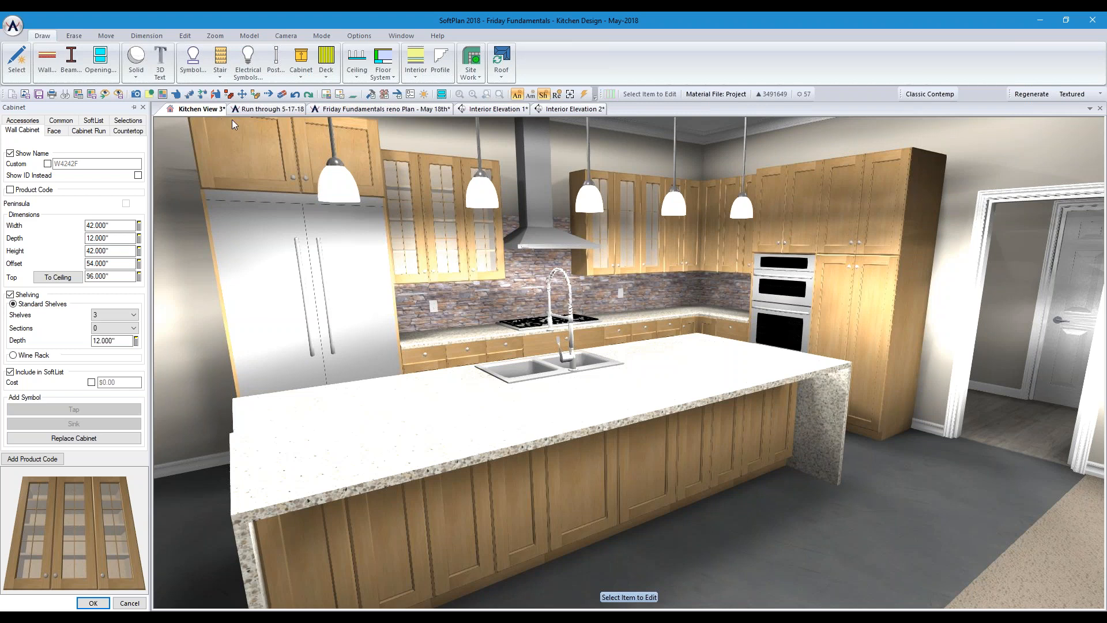
# Search the symbols for "decor" and place the standard ceramic coffee mug on the island countertop, near its refrigerator end
pyautogui.click(197, 64)
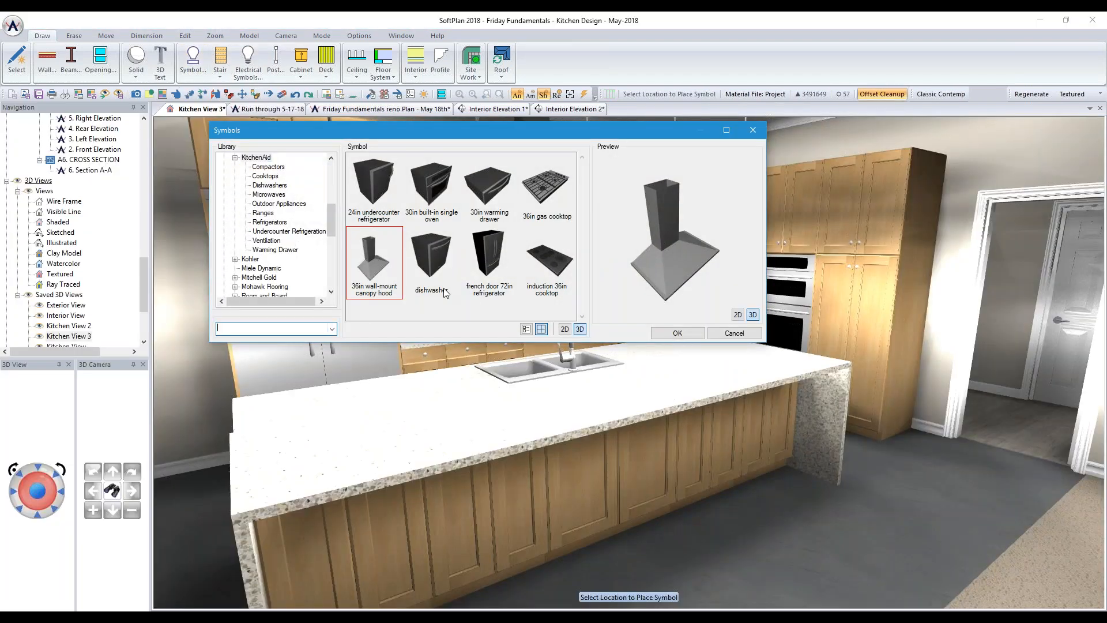
pyautogui.write('decor')
pyautogui.press('Down')
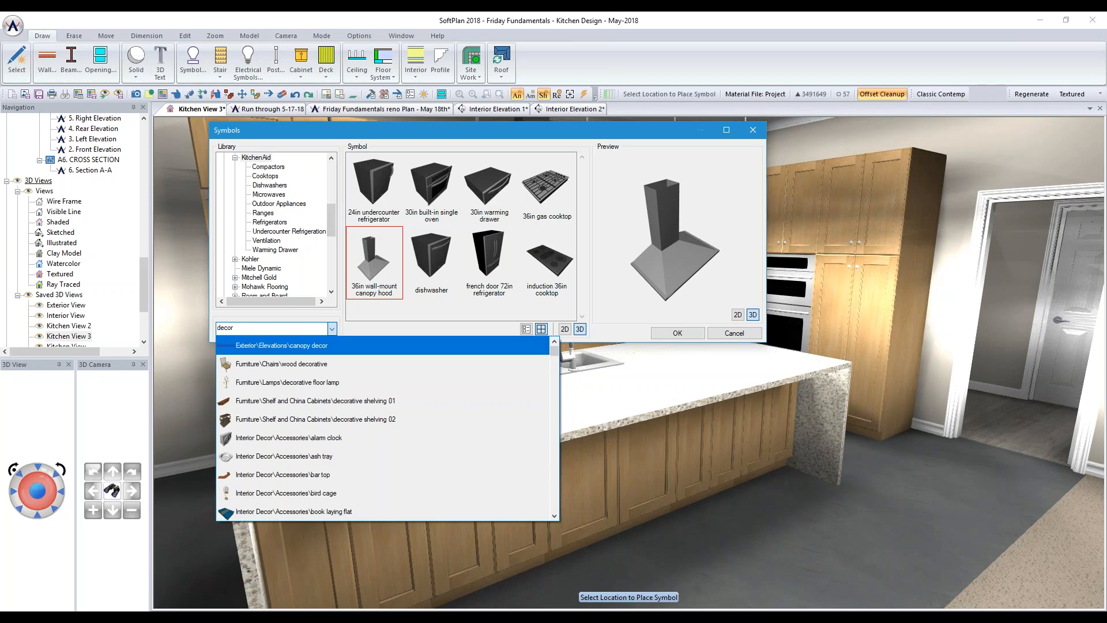
pyautogui.press('Down')
pyautogui.press('Down')
pyautogui.press('Down')
pyautogui.press('Down')
pyautogui.press('Up')
pyautogui.press('Up')
pyautogui.press('Up')
pyautogui.press('Up')
pyautogui.press('Up')
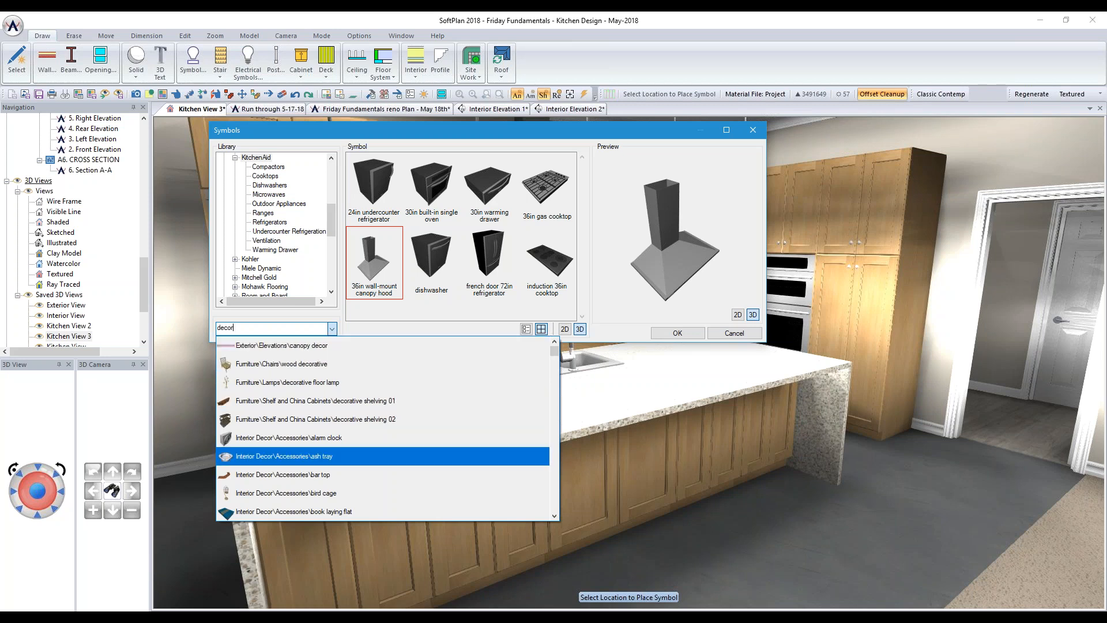
pyautogui.press('Up')
pyautogui.press('Up')
pyautogui.press('Up')
pyautogui.press('Up')
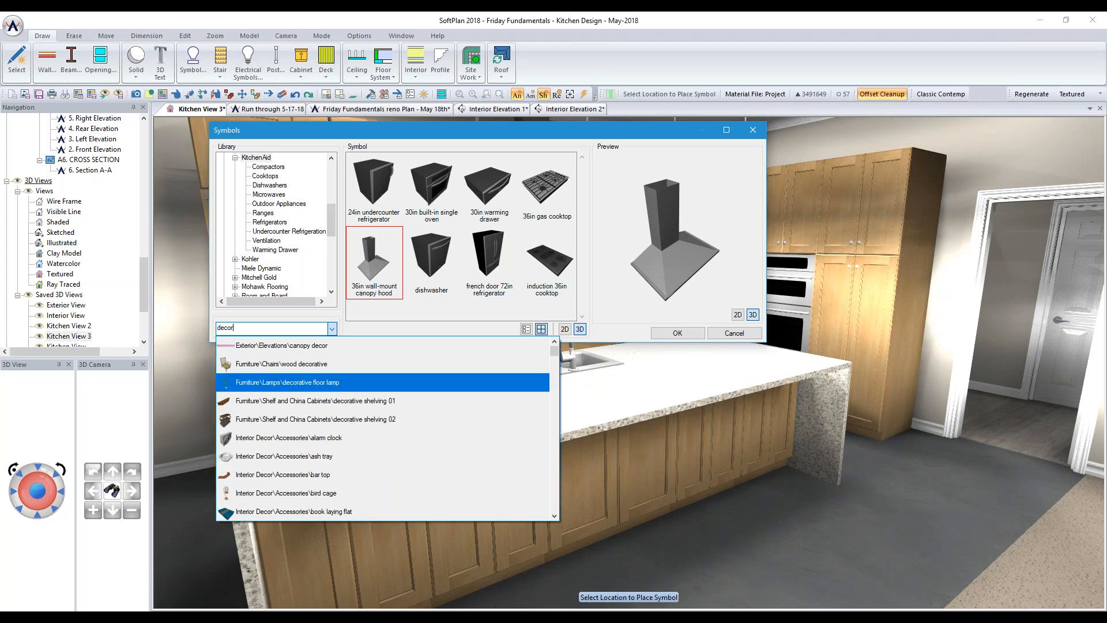
pyautogui.press('Up')
pyautogui.press('Down')
pyautogui.press('Down')
pyautogui.press('Down')
pyautogui.press('Down')
pyautogui.press('Down')
pyautogui.press('Down')
pyautogui.press('Down')
pyautogui.press('Down')
pyautogui.press('Down')
pyautogui.press('Down')
pyautogui.press('Down')
pyautogui.press('Down')
pyautogui.press('Down')
pyautogui.press('Down')
pyautogui.press('Down')
pyautogui.press('Down')
pyautogui.press('Down')
pyautogui.press('Down')
pyautogui.press('Down')
pyautogui.press('Down')
pyautogui.press('Down')
pyautogui.press('Down')
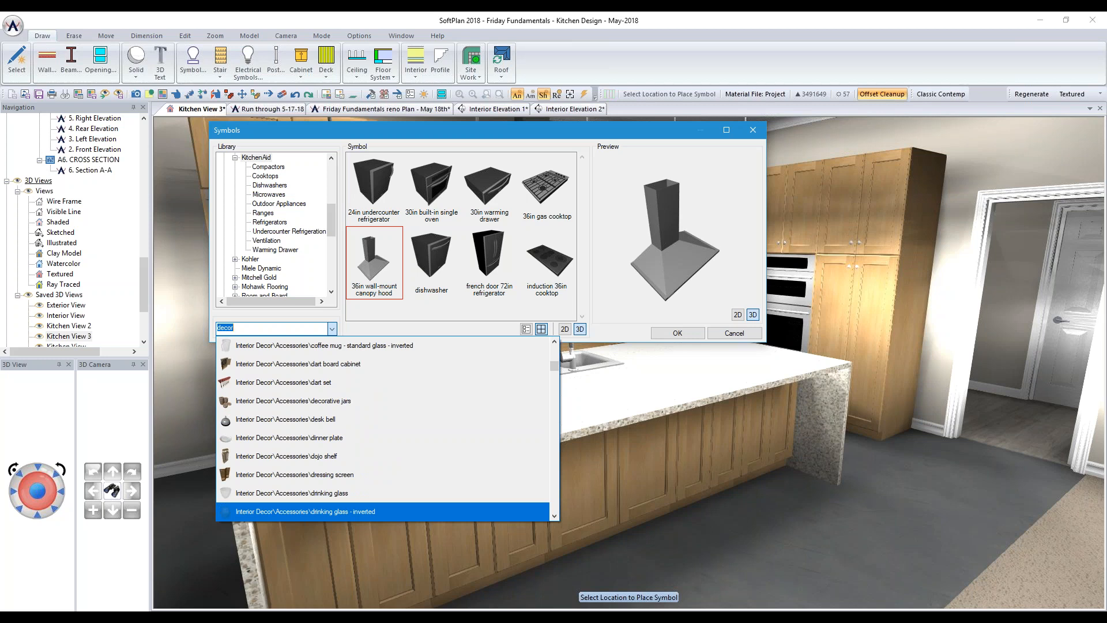
pyautogui.press('Up')
pyautogui.press('Up')
pyautogui.press('Up')
pyautogui.press('Up')
pyautogui.press('Up')
pyautogui.press('Up')
pyautogui.press('Up')
pyautogui.press('Up')
pyautogui.press('Up')
pyautogui.press('Up')
pyautogui.press('Up')
pyautogui.press('Up')
pyautogui.press('Up')
pyautogui.press('Up')
pyautogui.press('Down')
pyautogui.press('Down')
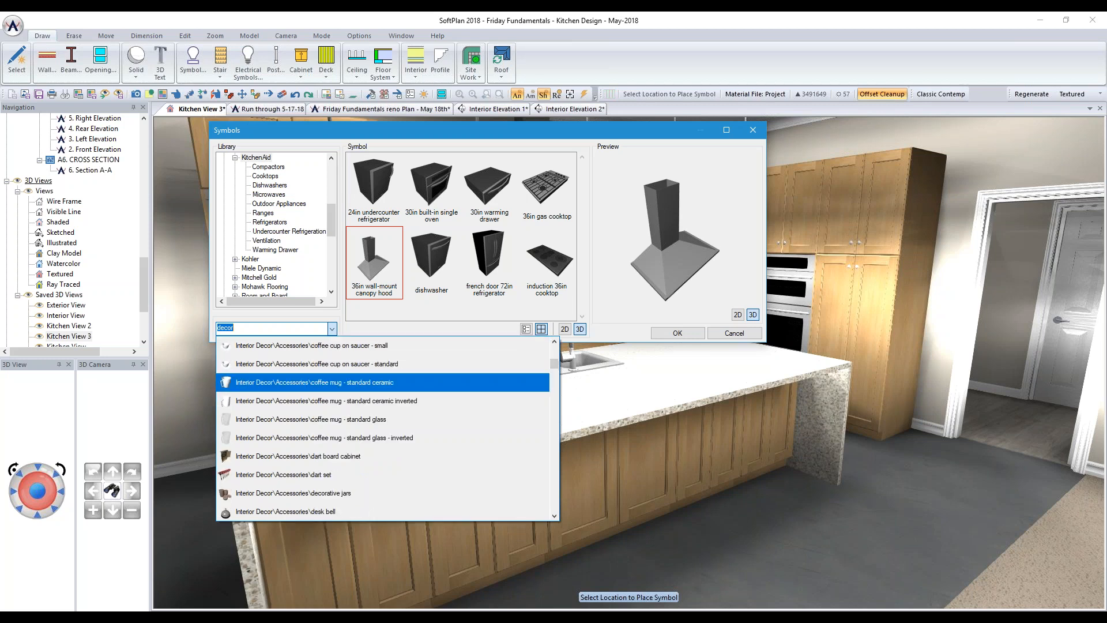
pyautogui.press('Return')
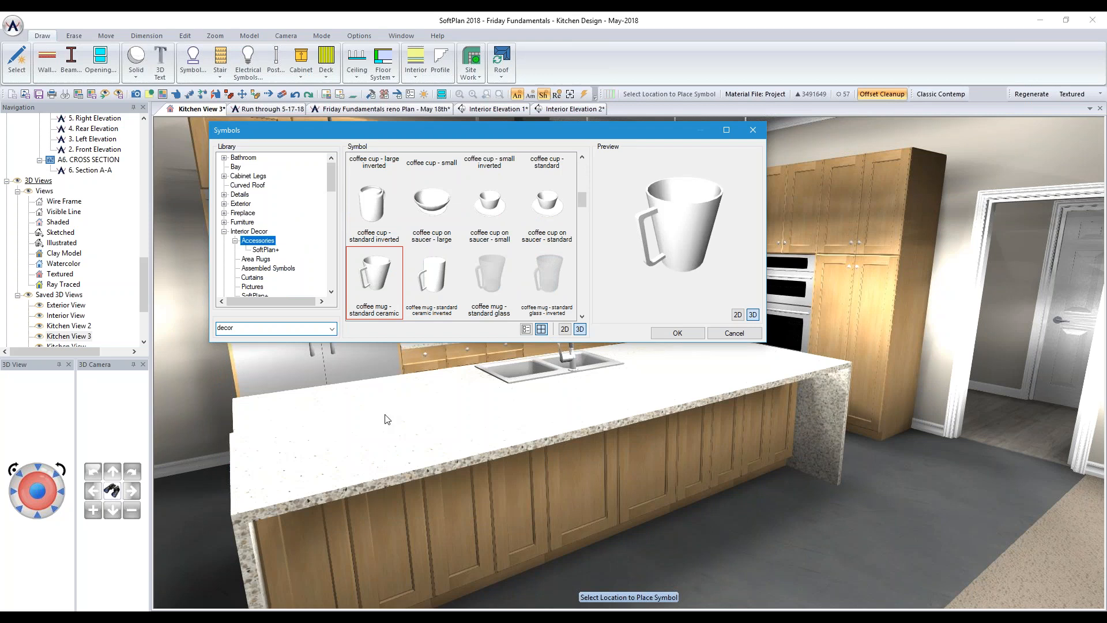
pyautogui.click(367, 435)
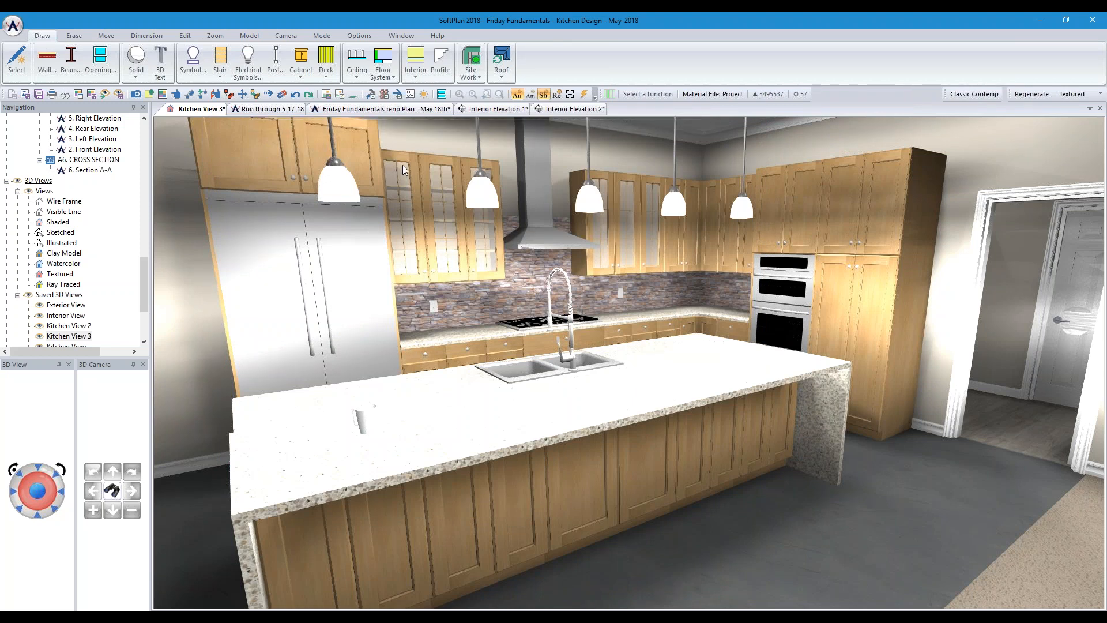
# Back in the reno plan, edit the island pendant nearest the wall ovens and set its custom light brightness to 4
pyautogui.click(369, 112)
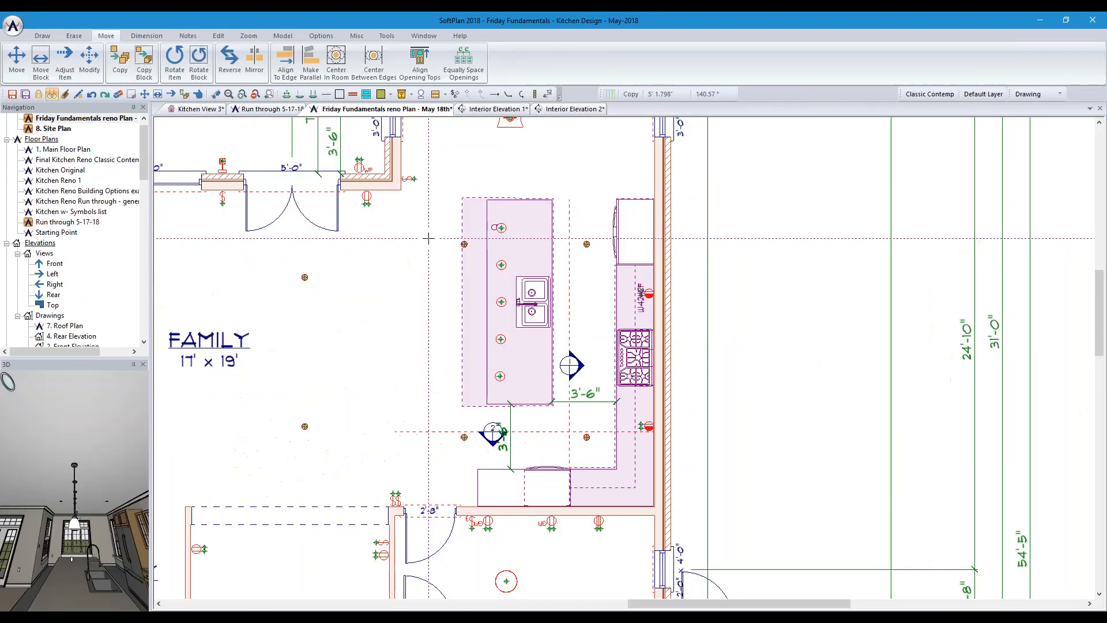
pyautogui.click(498, 379)
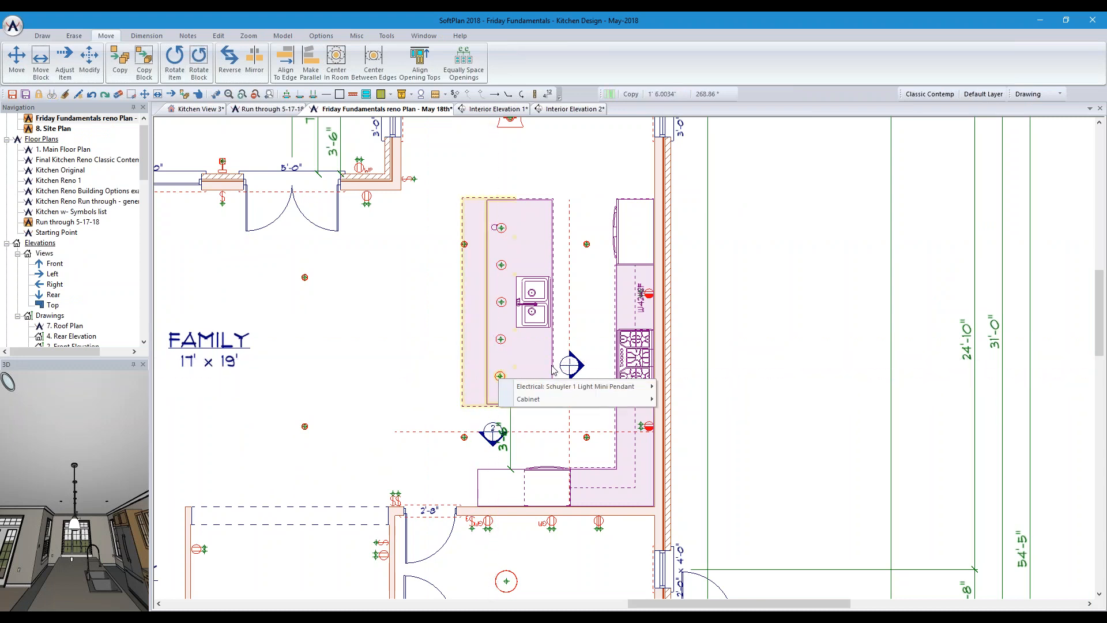
pyautogui.moveTo(548, 387)
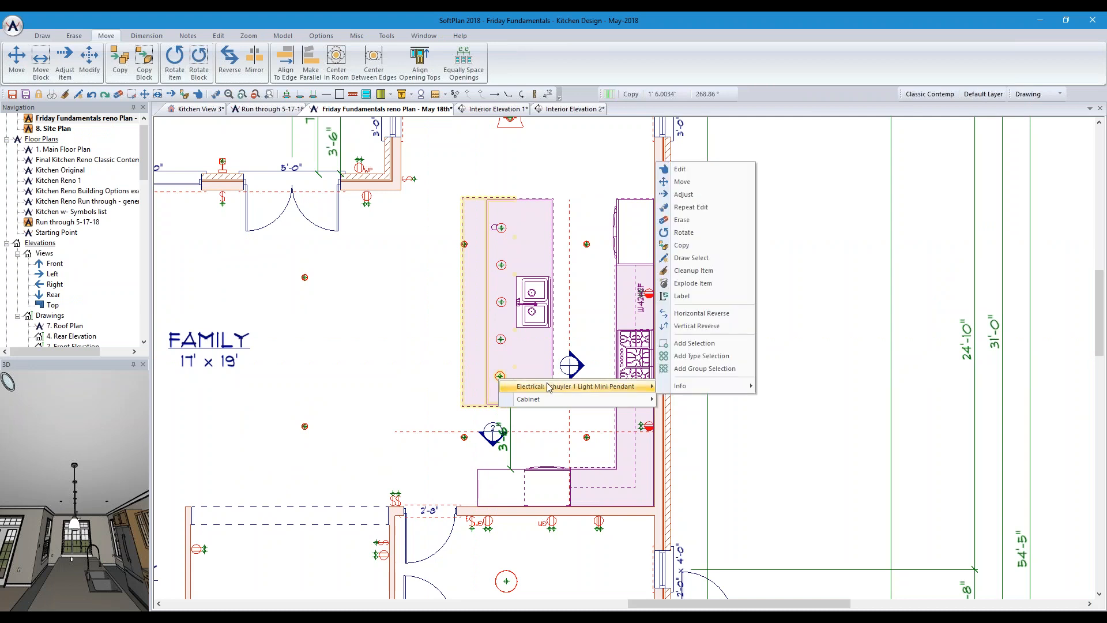
pyautogui.click(680, 169)
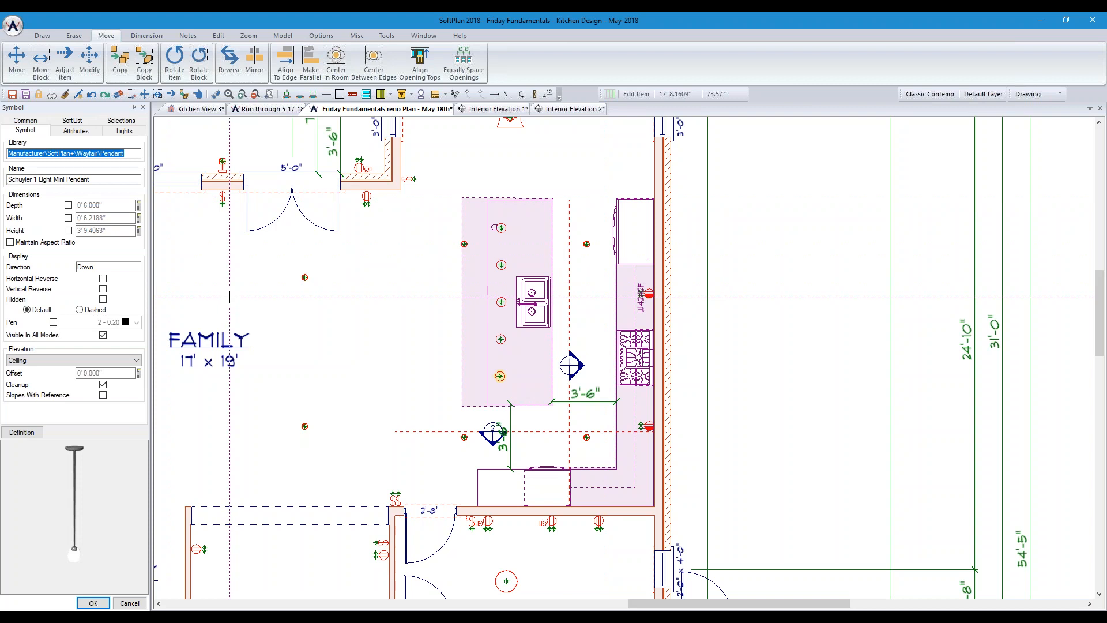
pyautogui.click(123, 132)
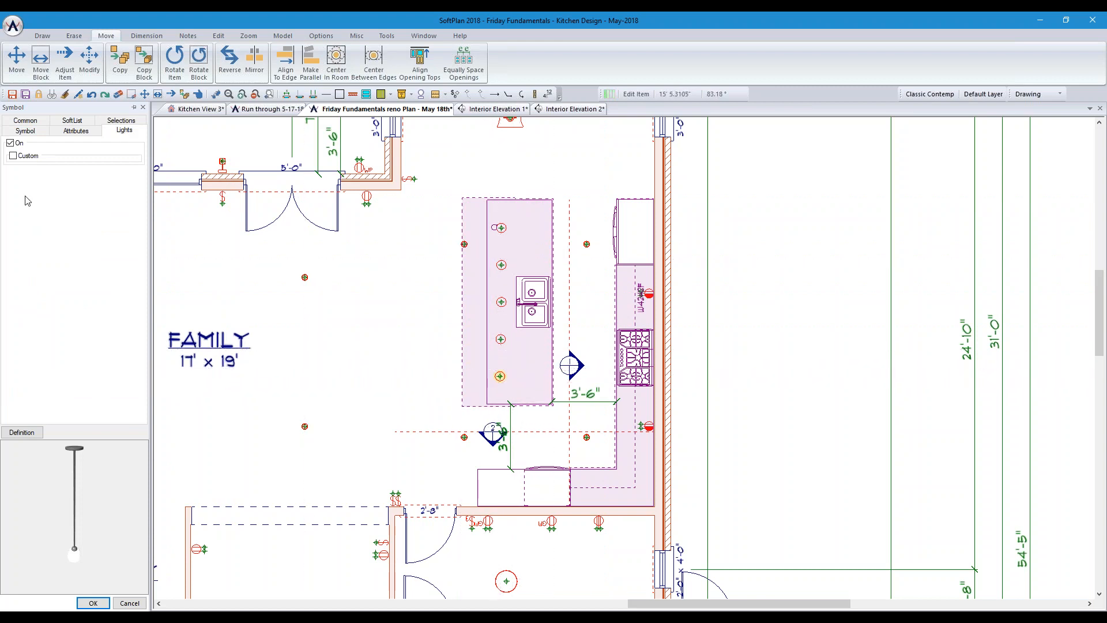
pyautogui.click(12, 156)
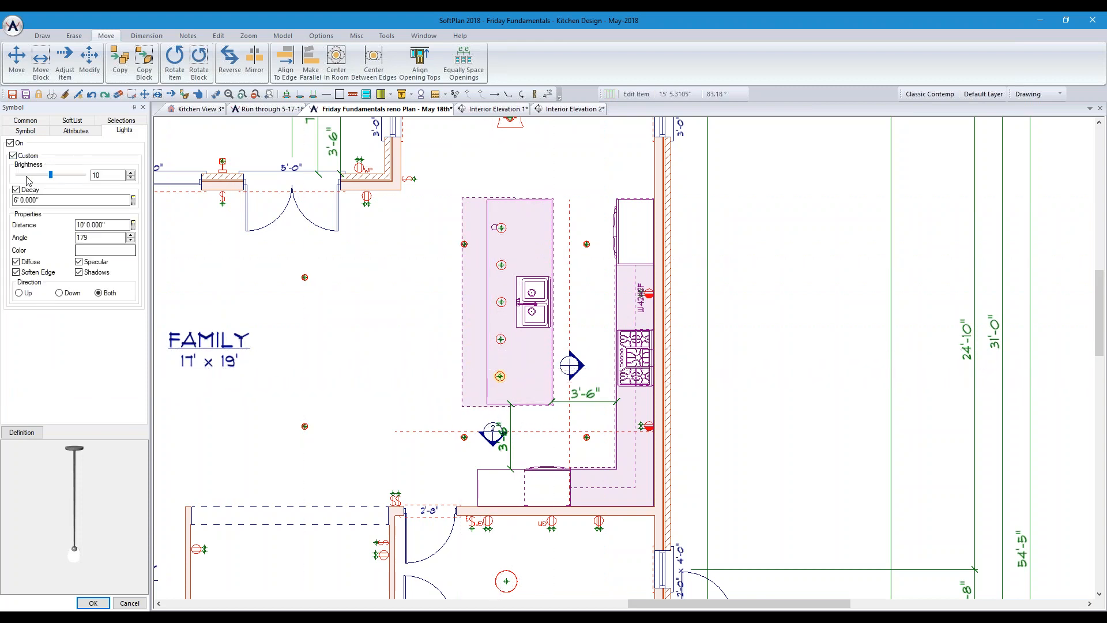
pyautogui.moveTo(33, 180); pyautogui.dragTo(30, 179)
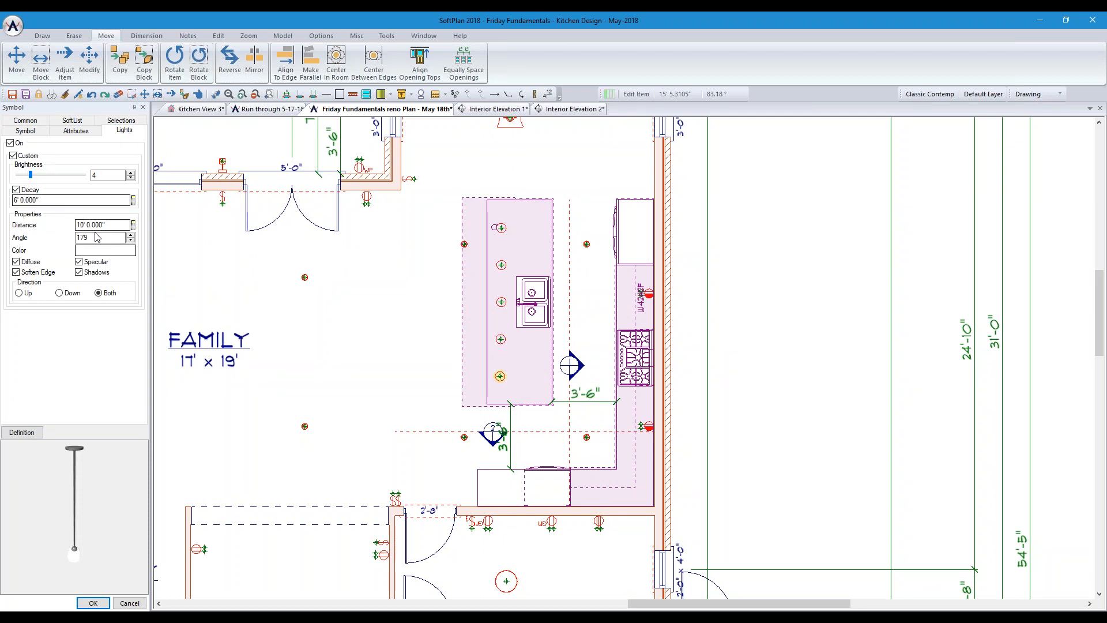
# Set the edited pendant's light color to a pale yellow, RGB 255, 255, 217
pyautogui.click(96, 251)
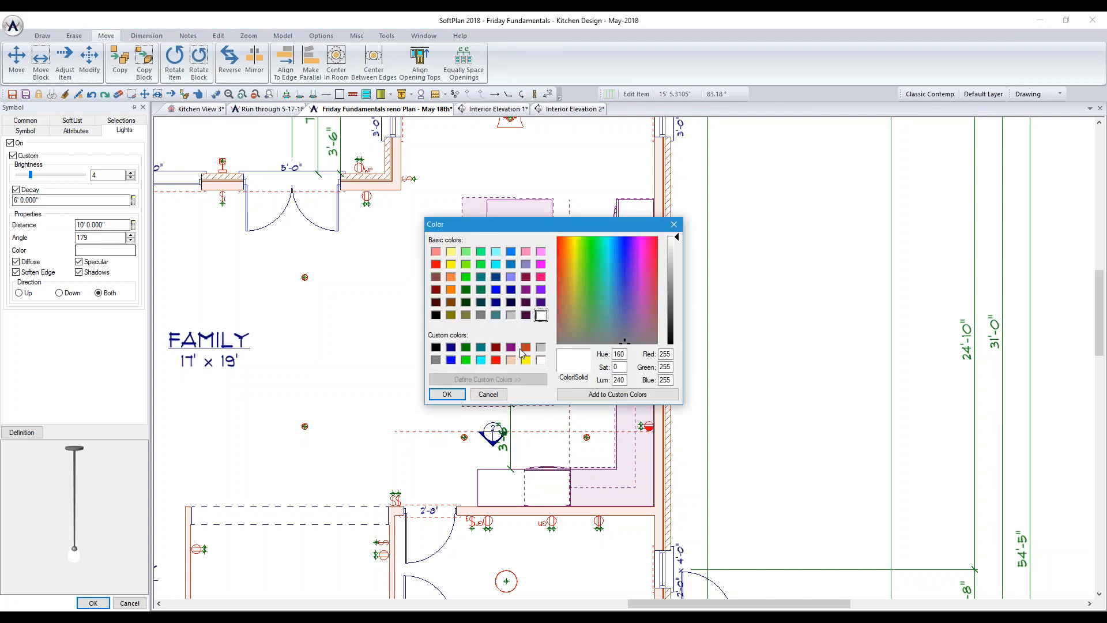
pyautogui.click(451, 252)
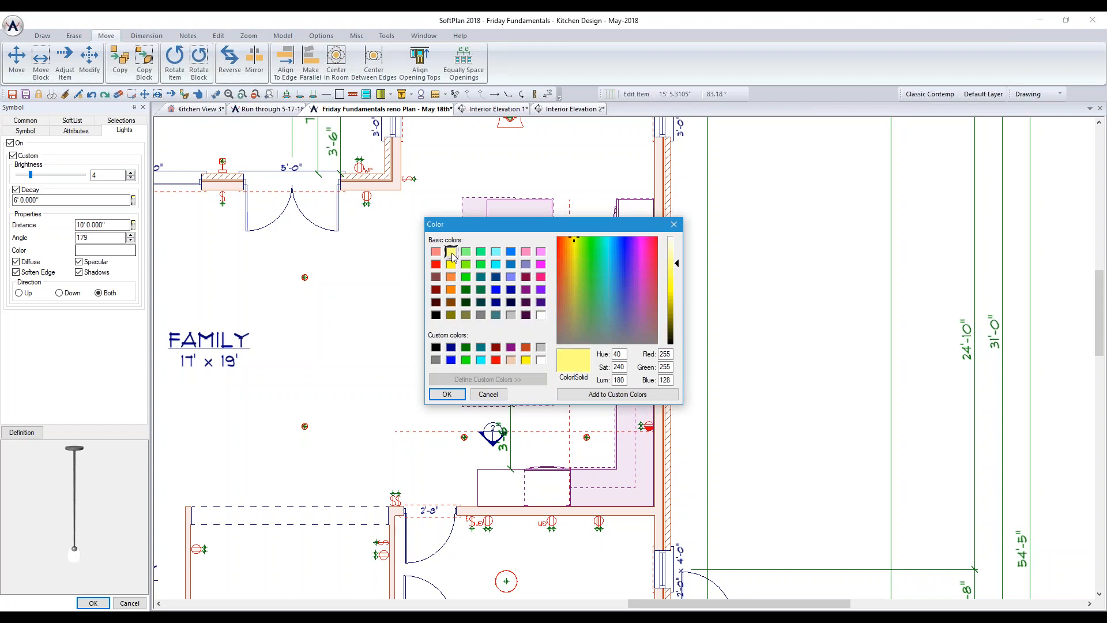
pyautogui.moveTo(674, 264); pyautogui.dragTo(679, 250)
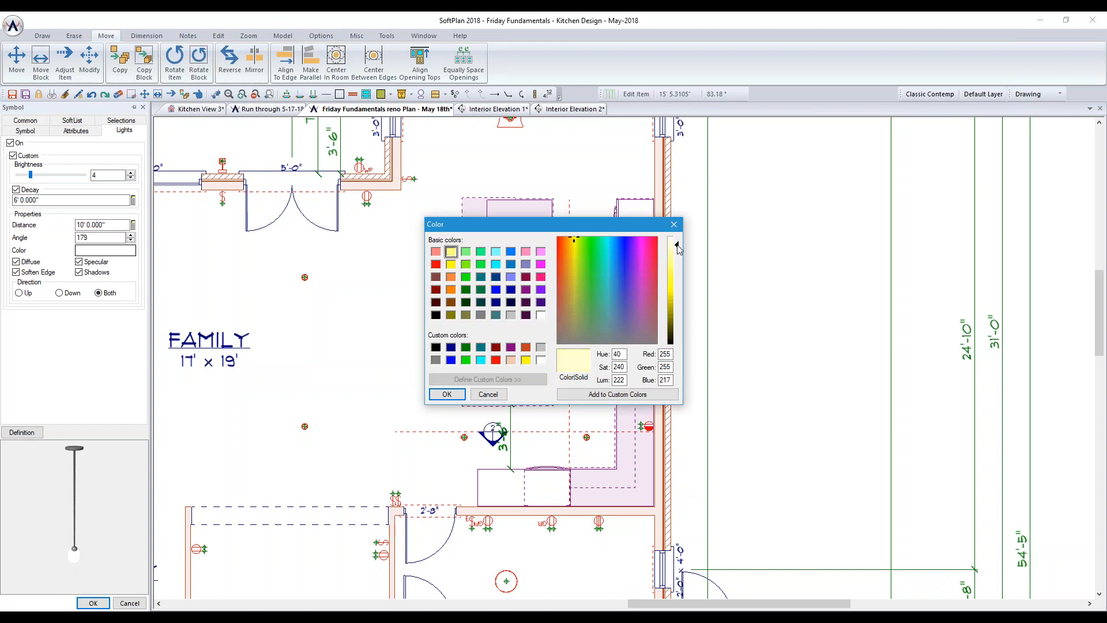
pyautogui.click(447, 393)
# Repeat the light edit on the other four pendants along the island
pyautogui.rightClick(460, 365)
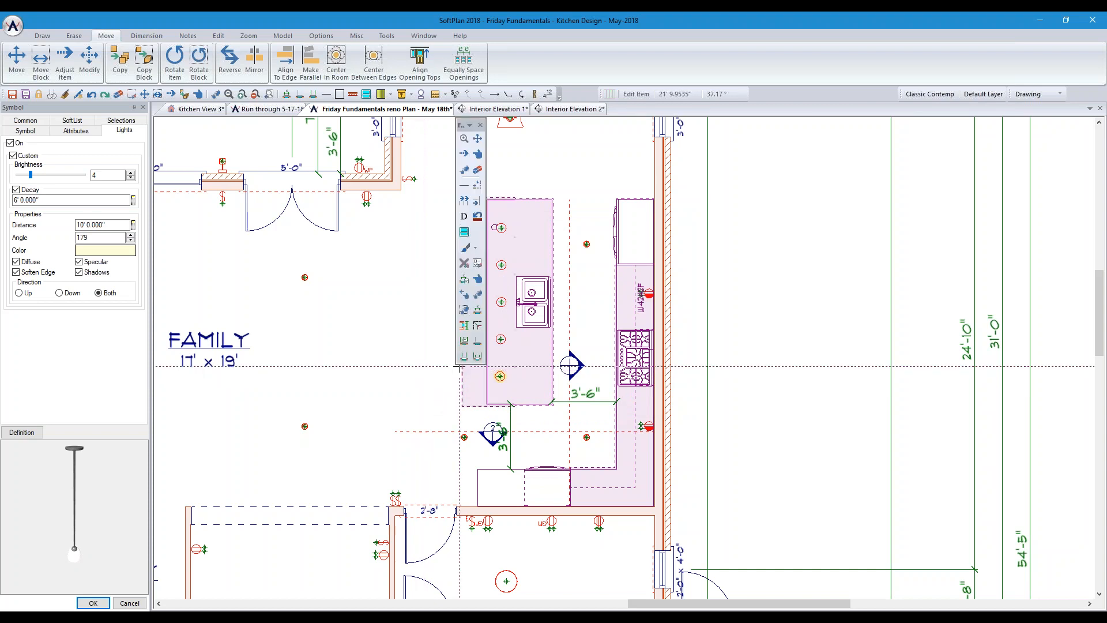
pyautogui.click(464, 170)
pyautogui.click(498, 337)
pyautogui.click(501, 302)
pyautogui.click(501, 266)
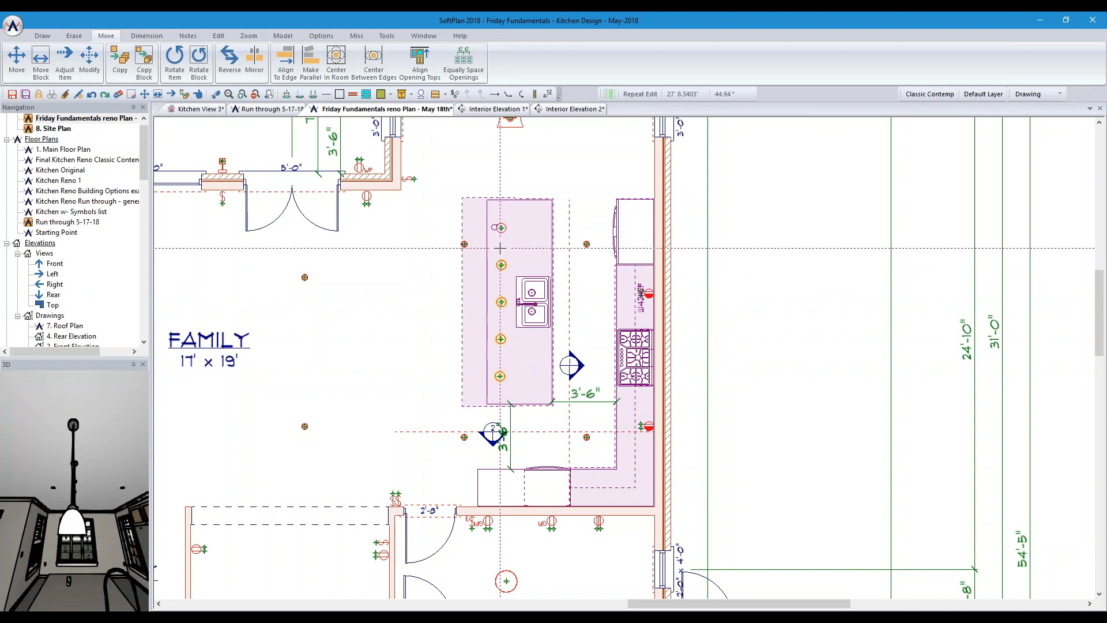
pyautogui.click(502, 228)
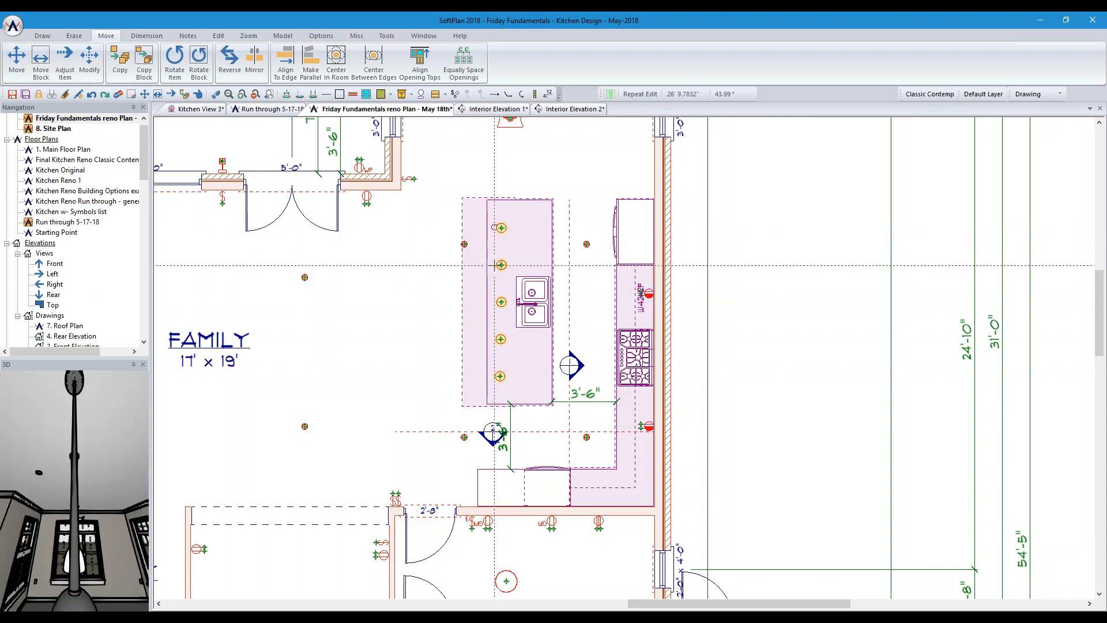
# In Kitchen View 3, lower the custom ambient light of the textured mode to 0
pyautogui.click(202, 110)
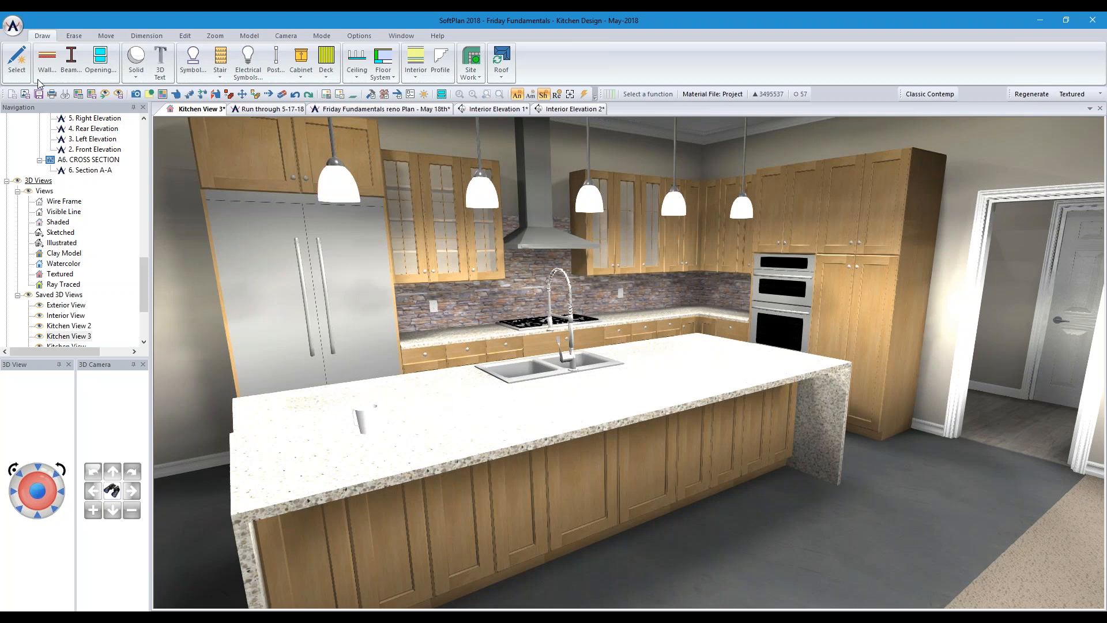
pyautogui.click(363, 36)
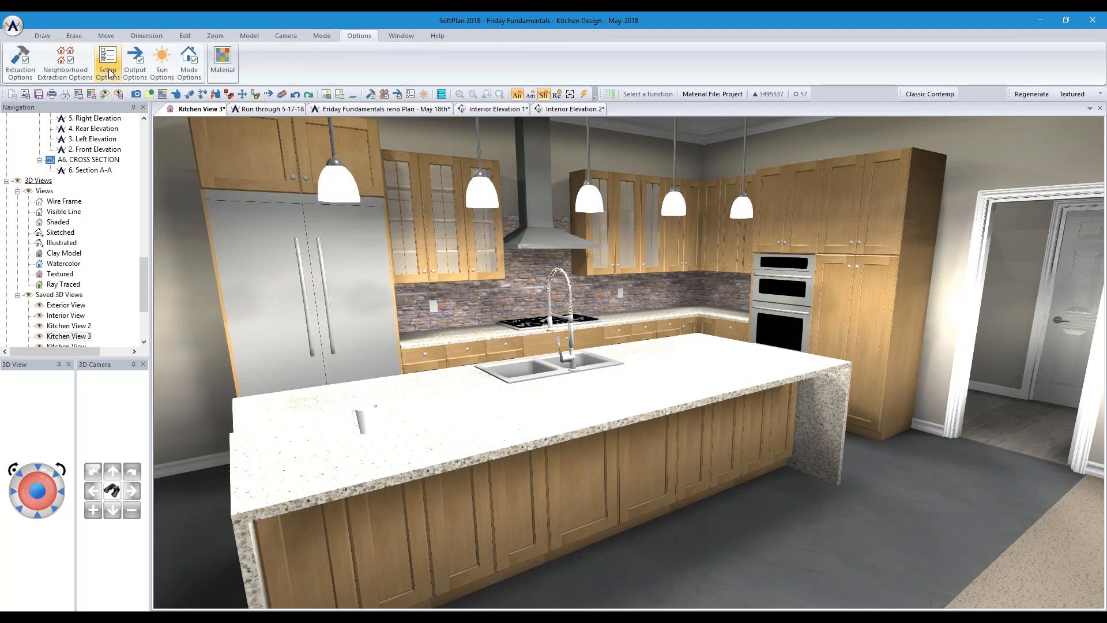
pyautogui.click(186, 76)
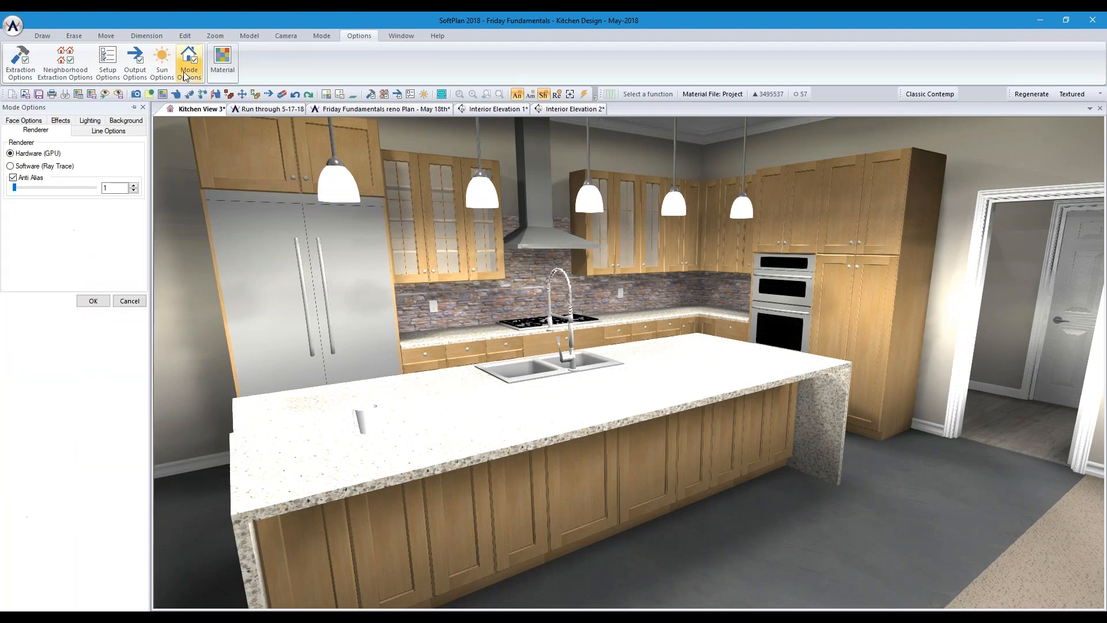
pyautogui.click(90, 122)
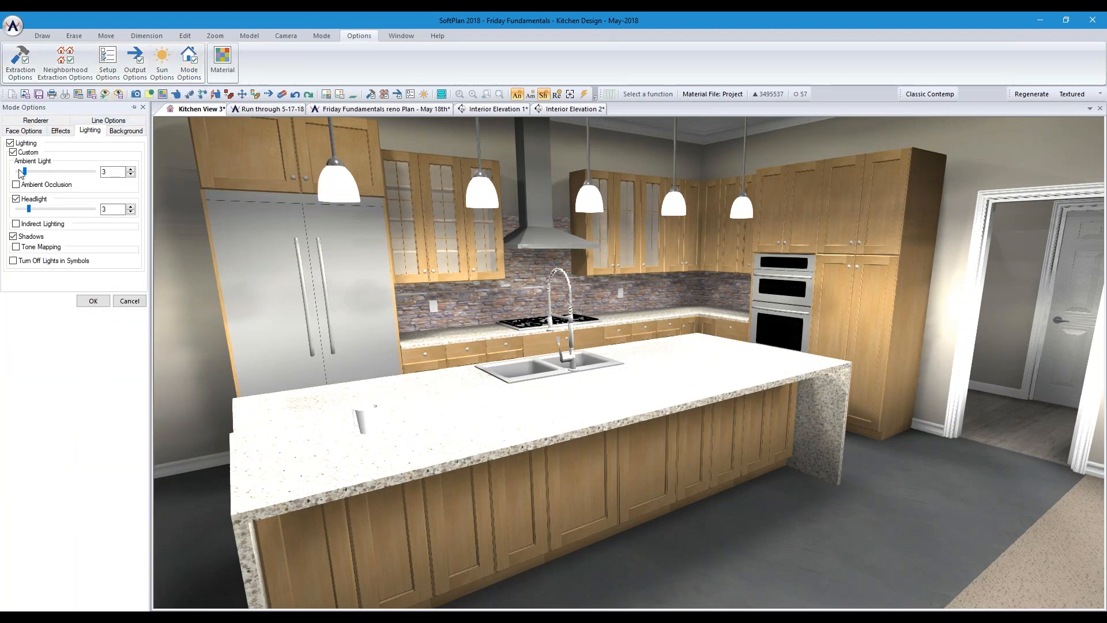
pyautogui.doubleClick(131, 174)
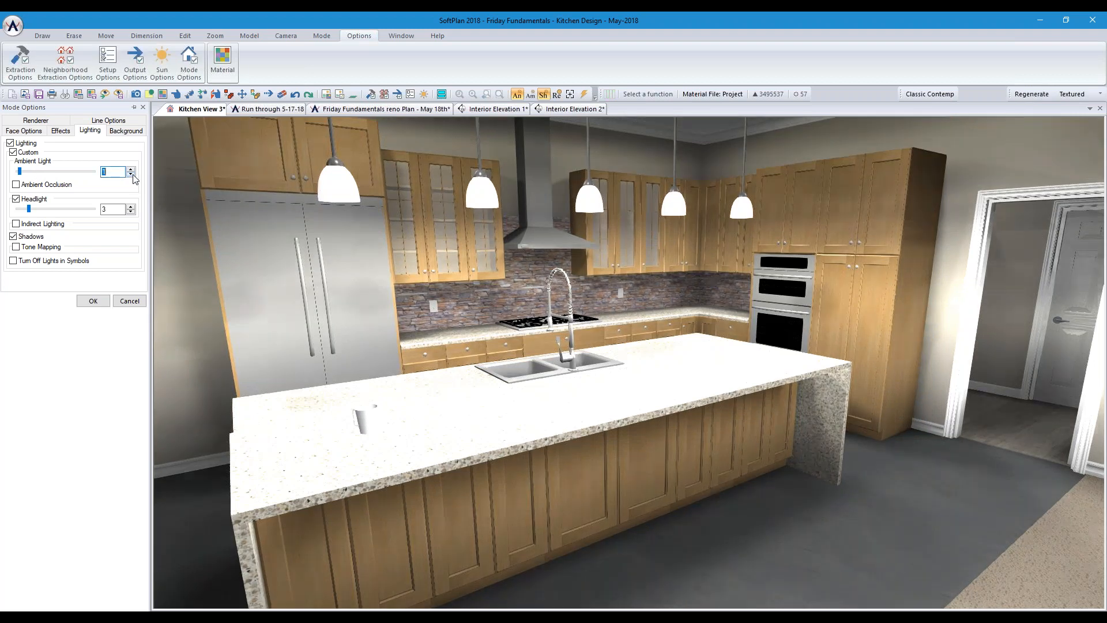
pyautogui.click(132, 174)
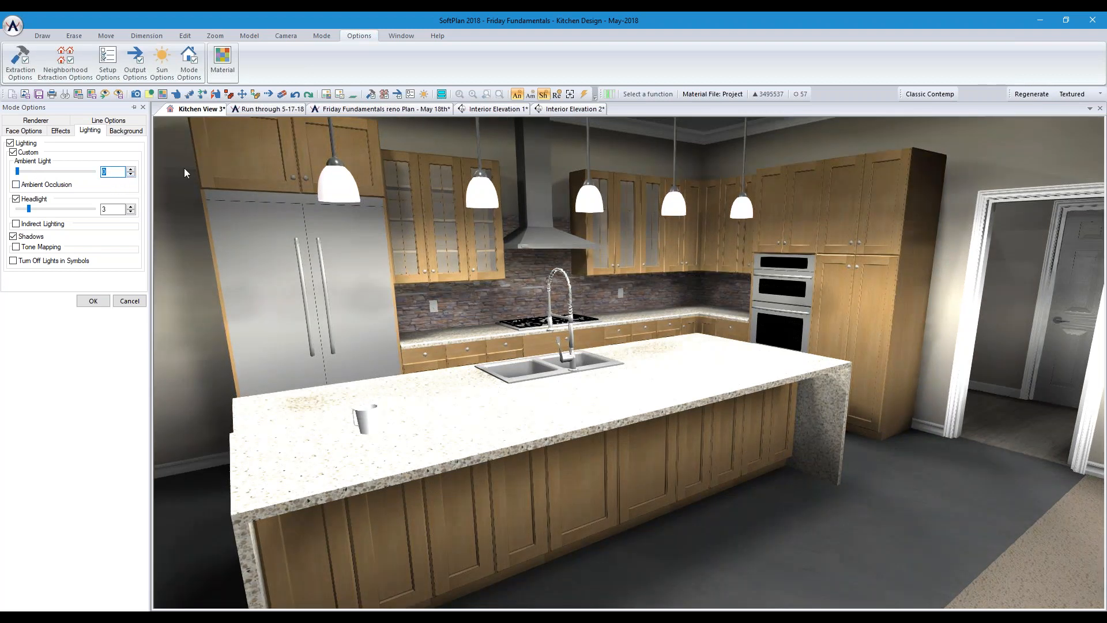
# Edit the glass-door wall cabinet between the refrigerator and the hood and add crown molding with the cove profile
pyautogui.click(176, 94)
pyautogui.click(422, 246)
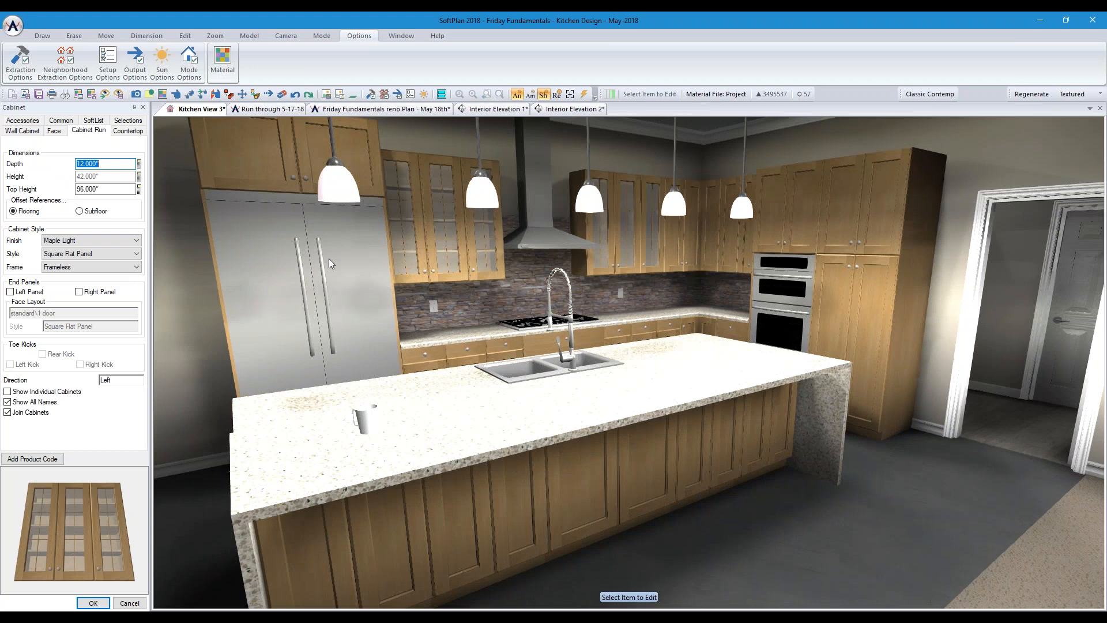
pyautogui.click(24, 121)
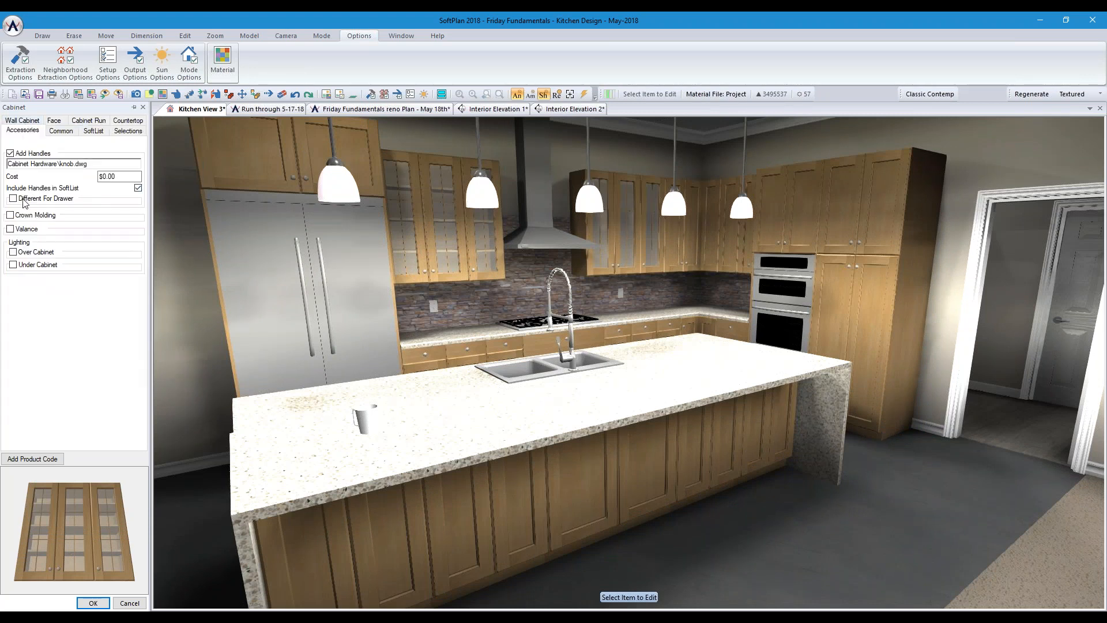
pyautogui.click(11, 215)
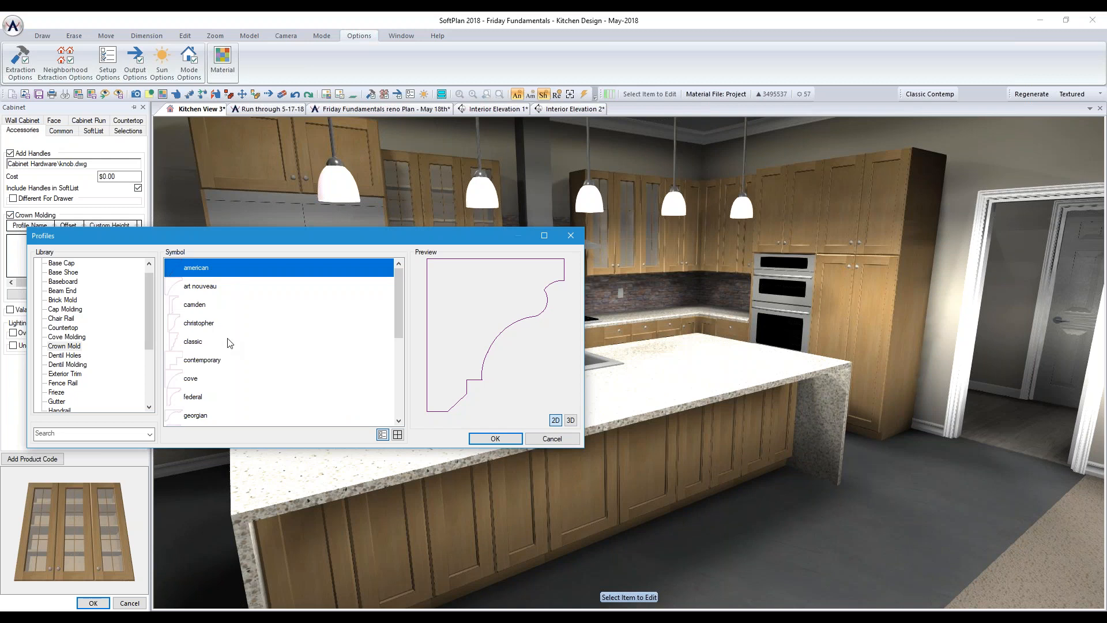
pyautogui.click(185, 385)
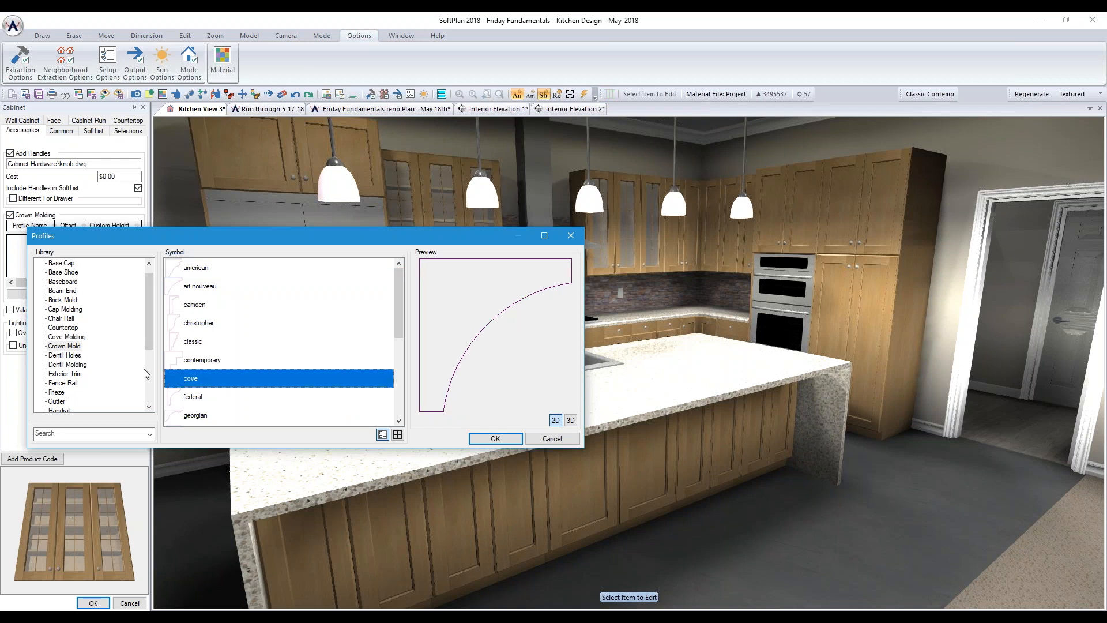
pyautogui.click(504, 437)
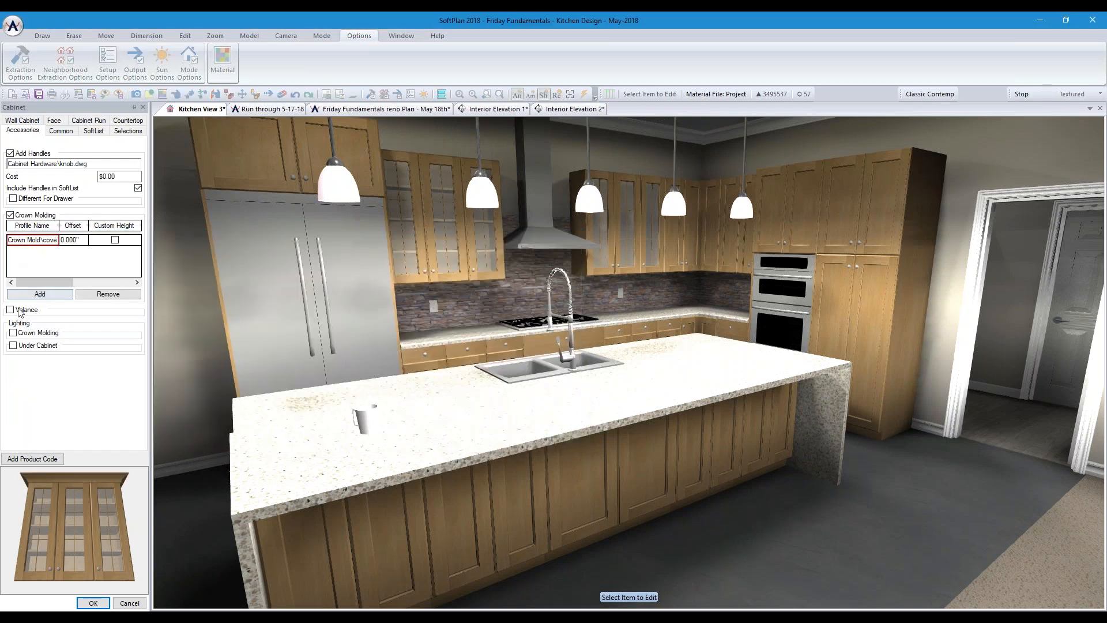
# Add a light valance to the cabinet using the concave profile
pyautogui.click(11, 311)
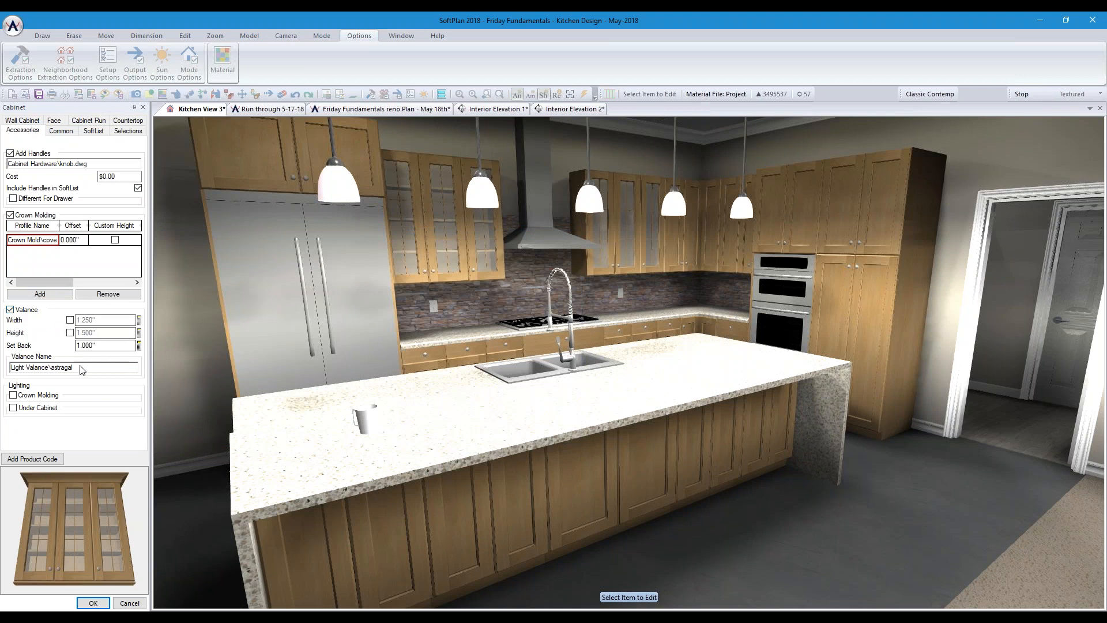
pyautogui.click(43, 368)
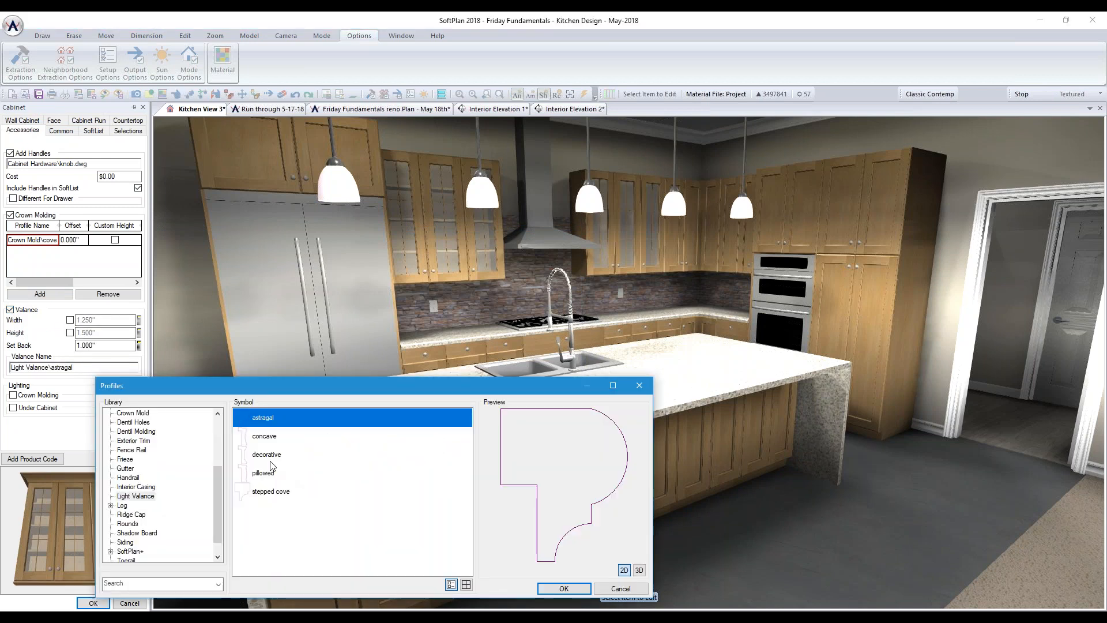
pyautogui.click(263, 437)
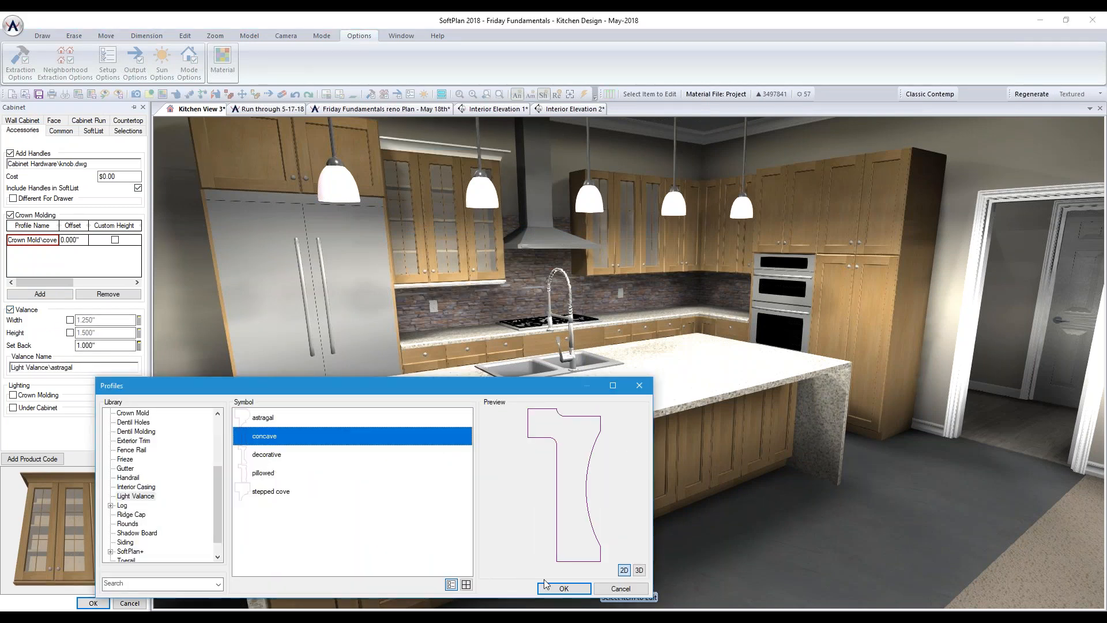
pyautogui.click(564, 588)
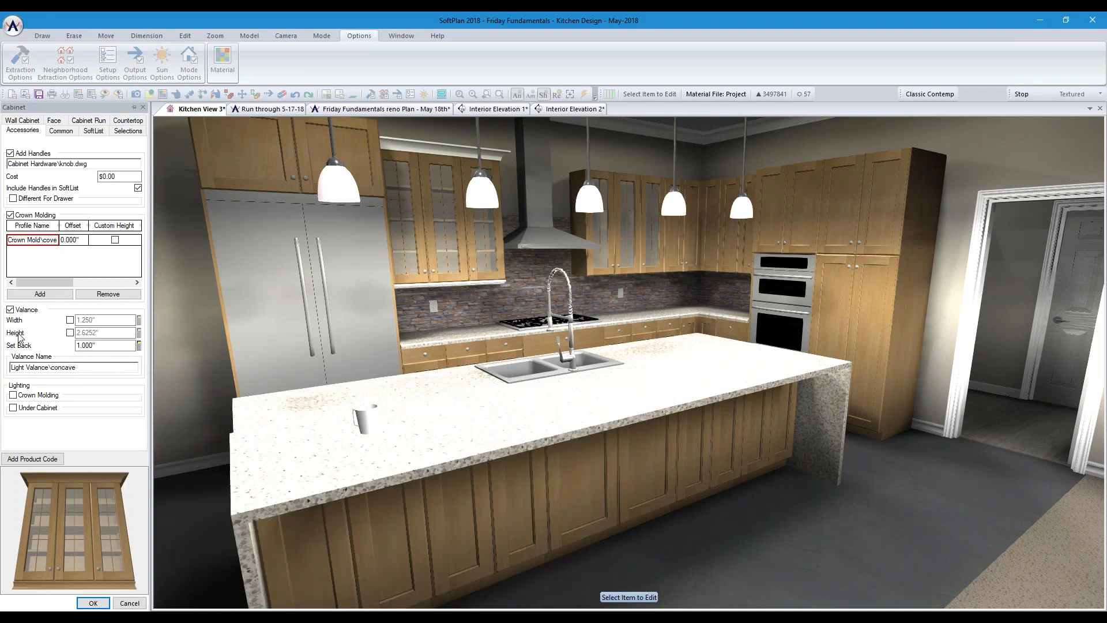
# Turn on continuous crown molding and under-cabinet lighting, and repeat the cabinet edits on the wall cabinets across the hood
pyautogui.click(13, 397)
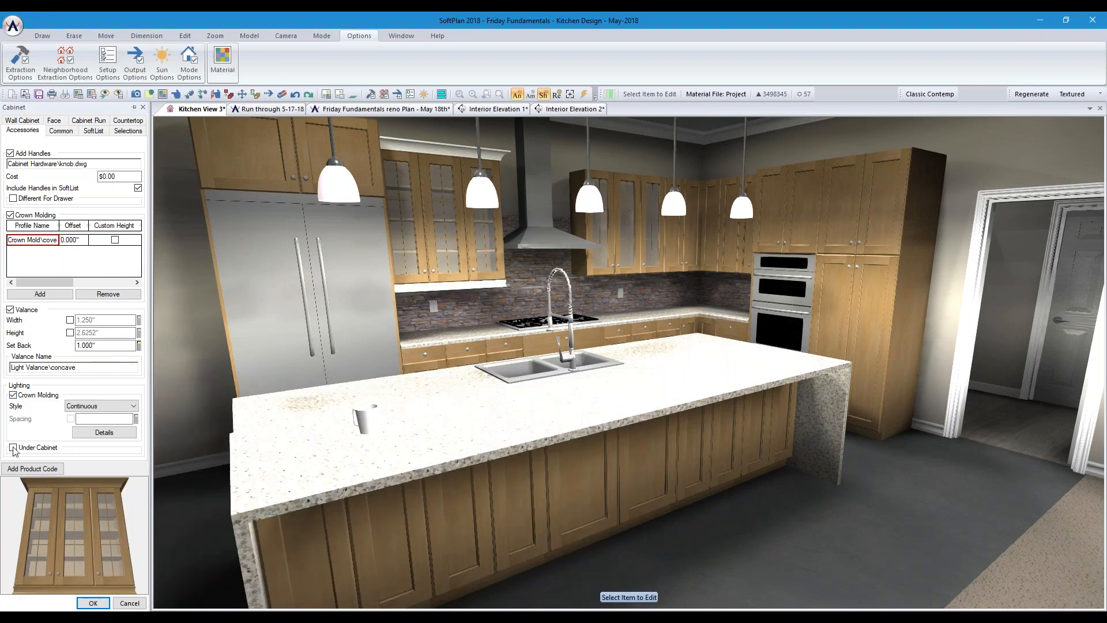
pyautogui.click(13, 448)
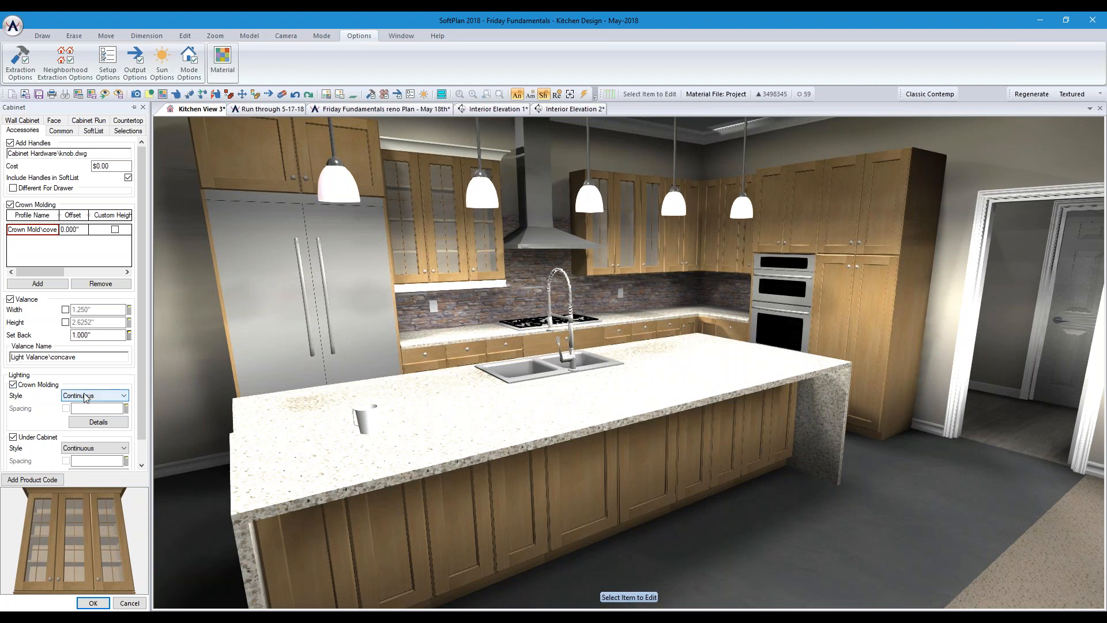
pyautogui.click(92, 603)
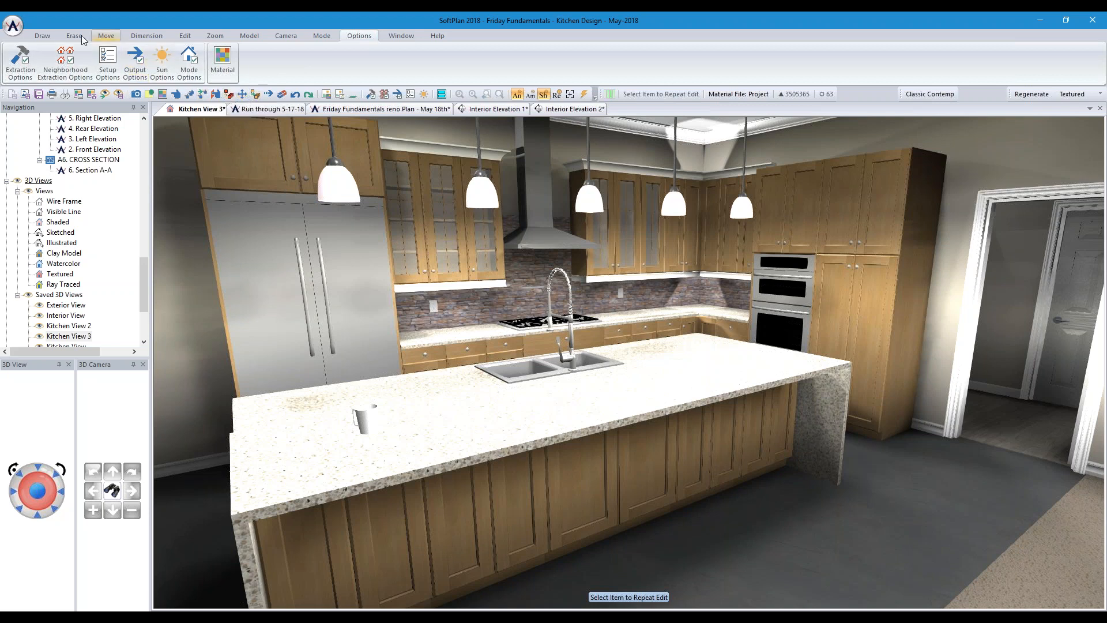
# Copy the wood surface material of the glass-door wall cabinet onto the white valance and crown molding
pyautogui.click(229, 96)
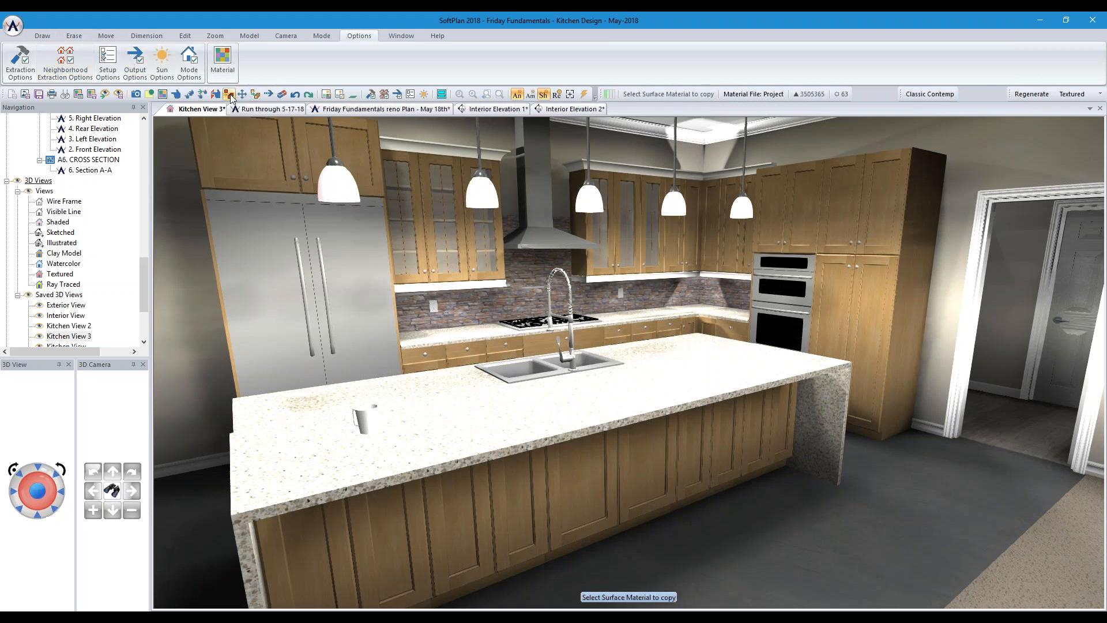
pyautogui.click(455, 278)
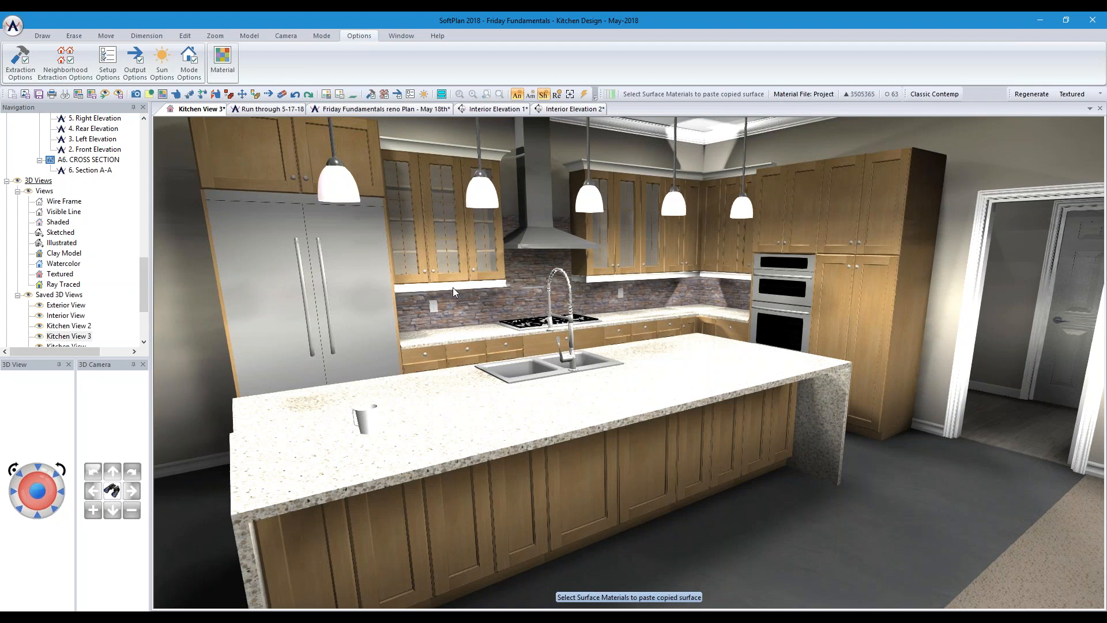
pyautogui.click(455, 291)
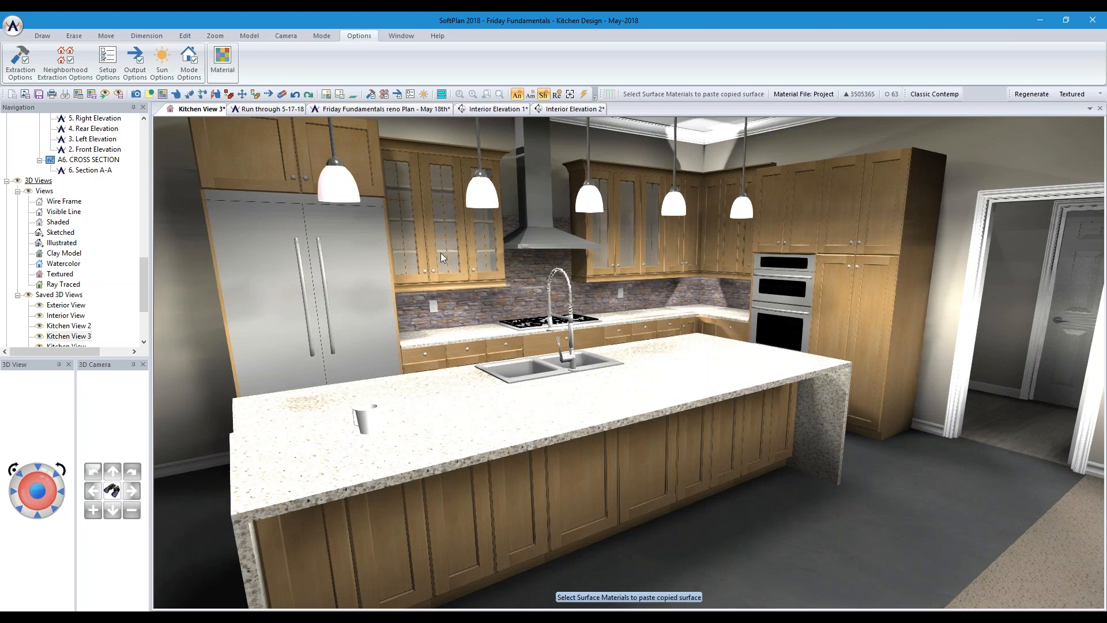
# Change the finish of the glass-door wall cabinet beside the refrigerator to Cherry Dark
pyautogui.click(175, 94)
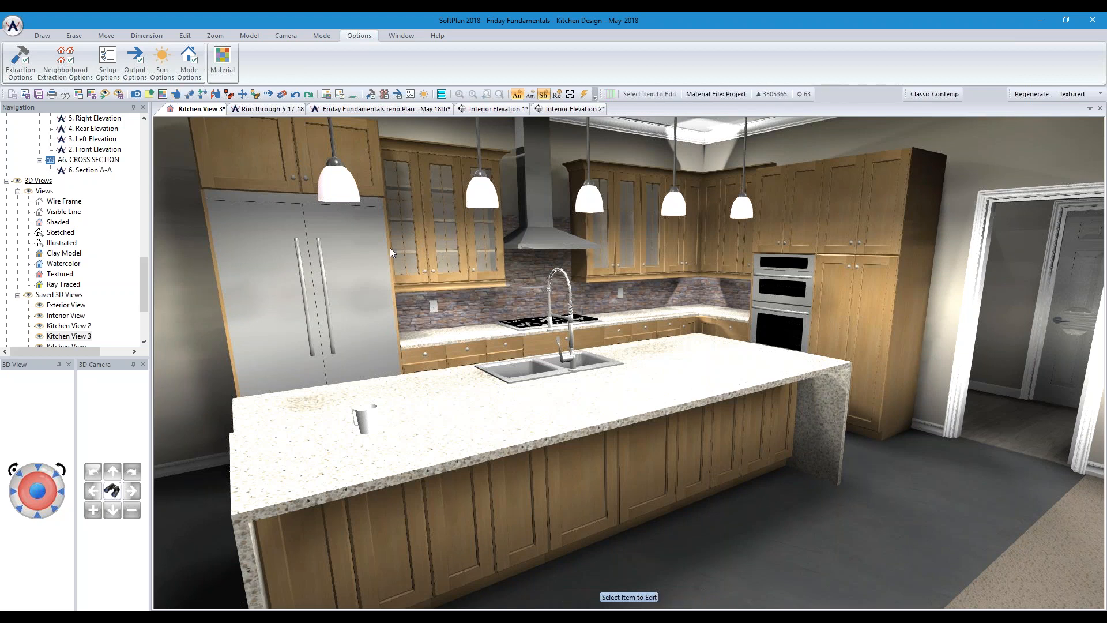
pyautogui.click(503, 277)
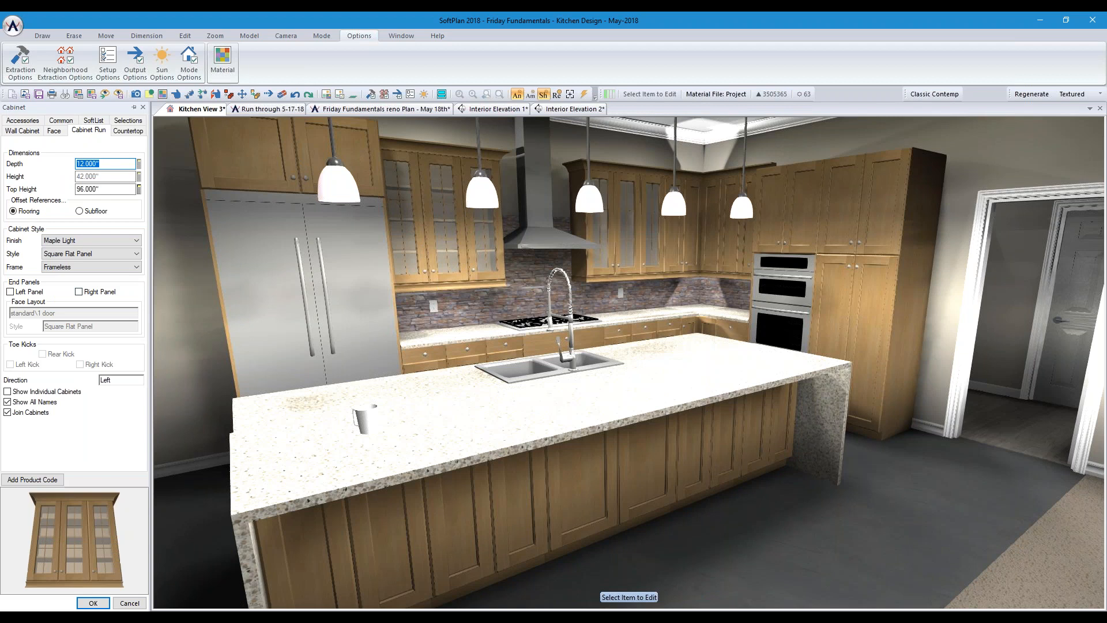
pyautogui.click(89, 240)
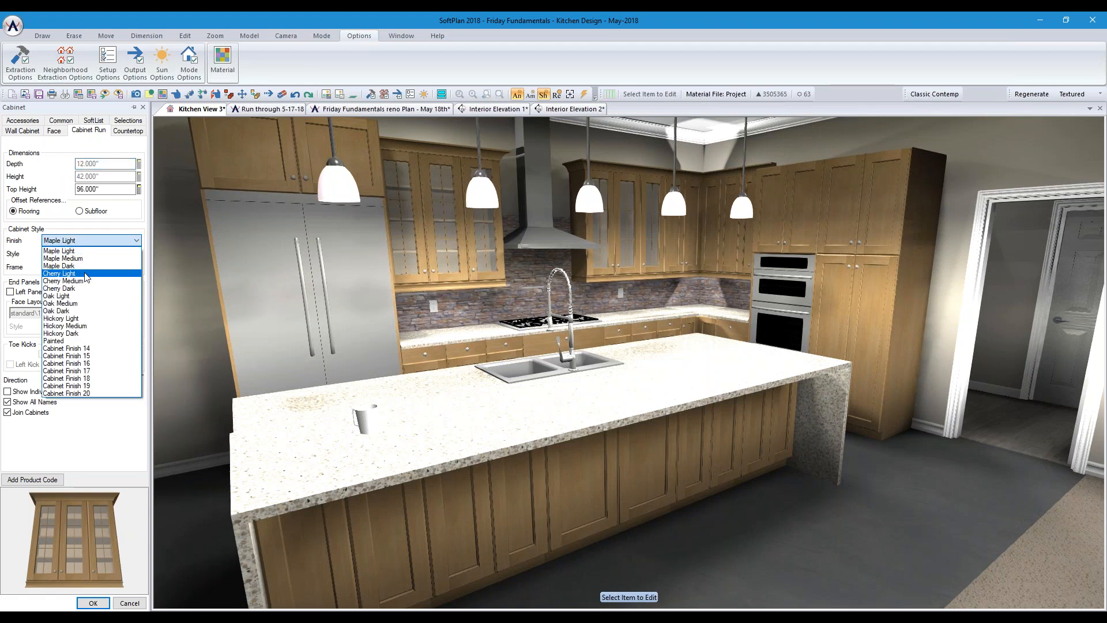
pyautogui.click(86, 288)
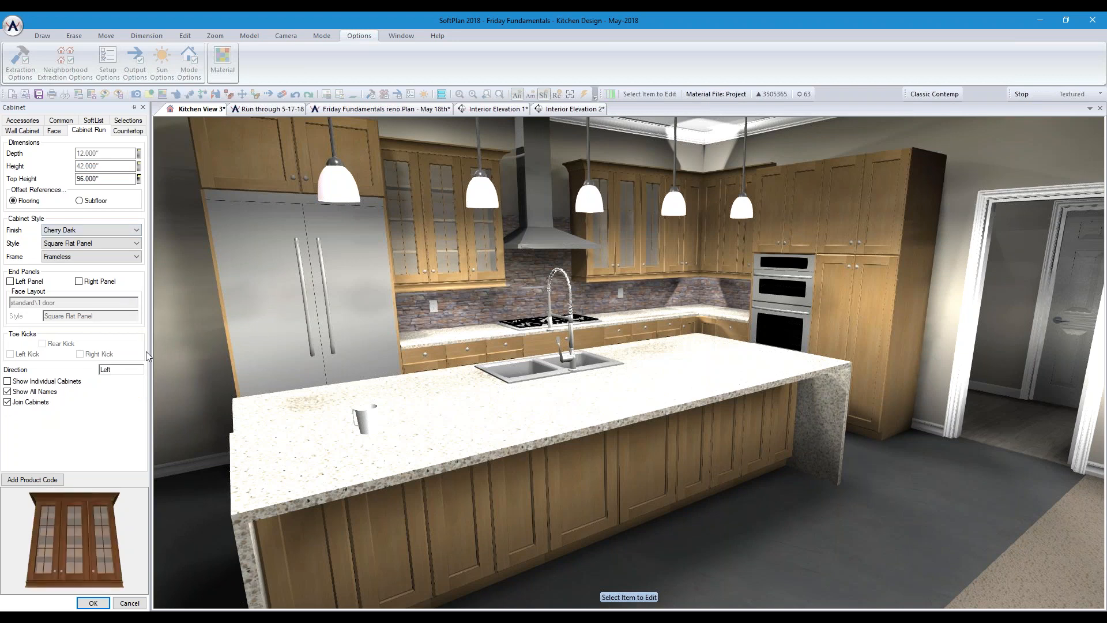
pyautogui.click(94, 603)
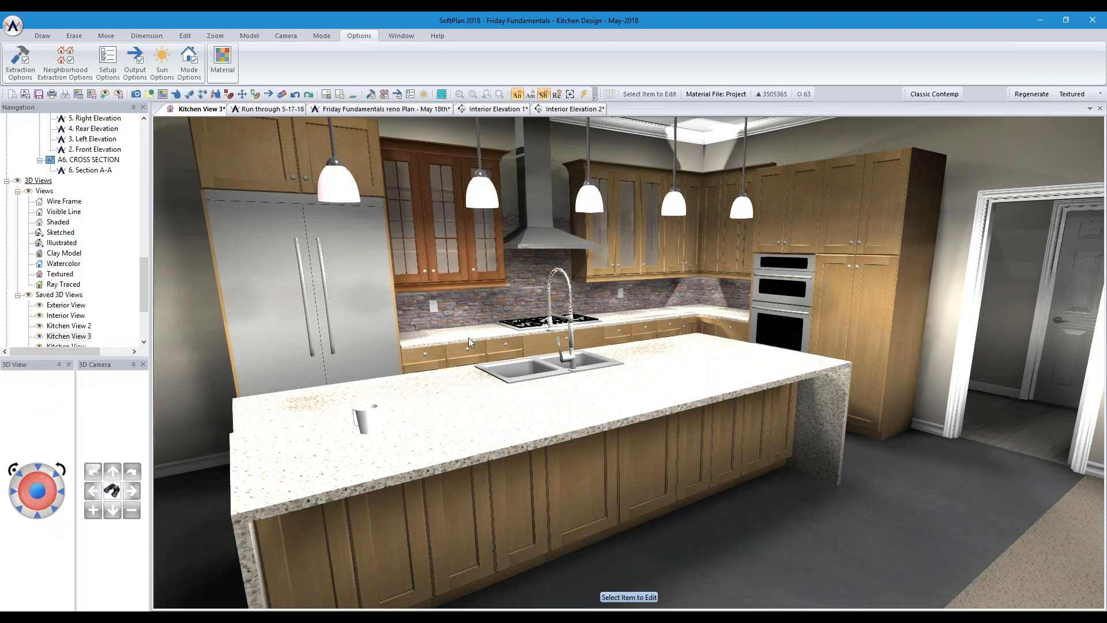
# Repeat the Cherry Dark finish edit on the wall, base, tall, refrigerator and island cabinets still in the light finish
pyautogui.click(190, 95)
pyautogui.click(621, 276)
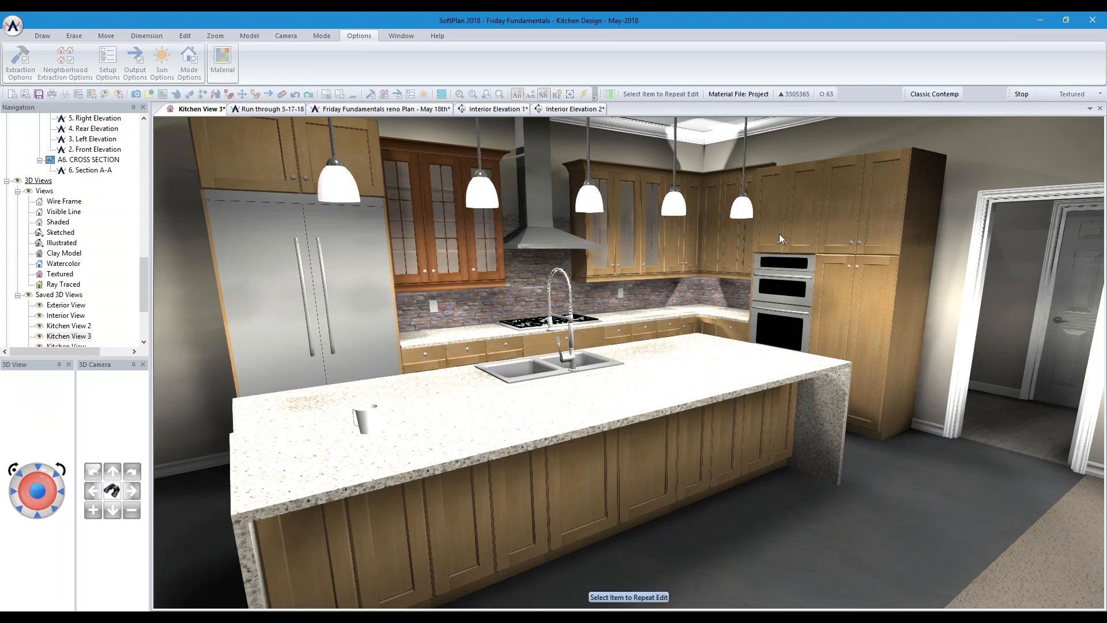
pyautogui.click(749, 234)
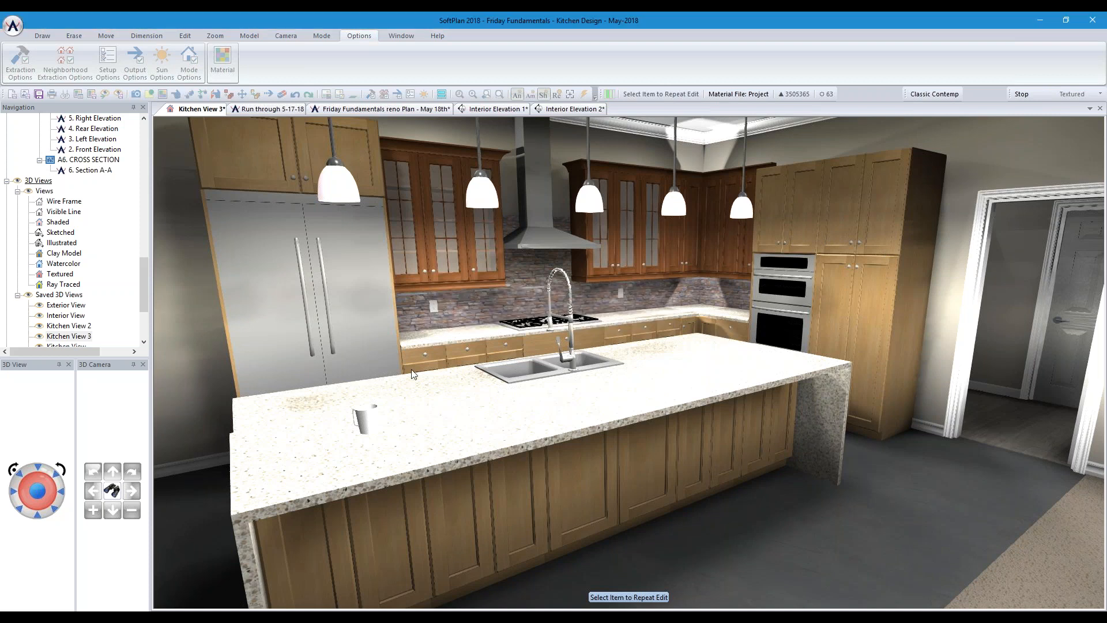
pyautogui.click(256, 166)
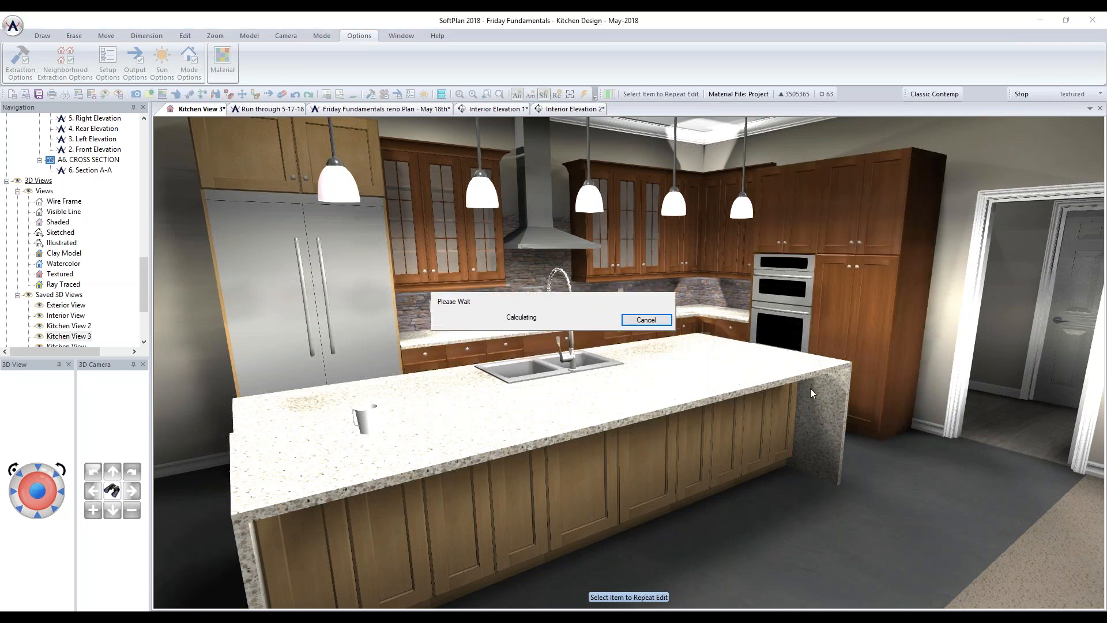
pyautogui.click(781, 424)
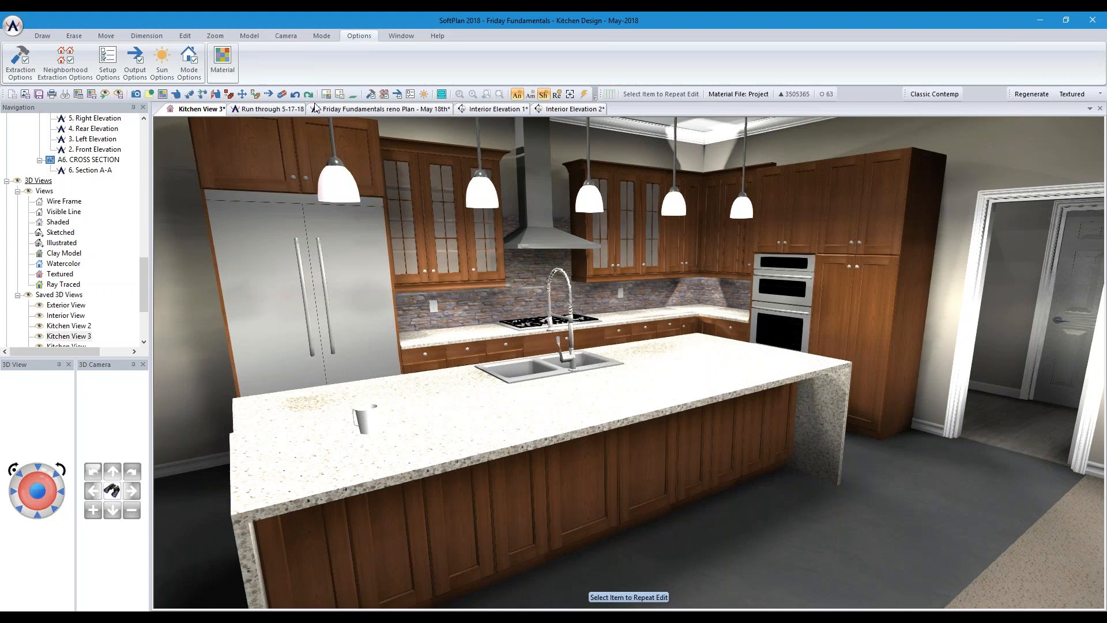
# In the May 18th reno plan, replace the island's 24-inch base cabinet beside the sink with a Bosch Ascenta stainless bar-handle dishwasher, shx4at75uc
pyautogui.click(363, 112)
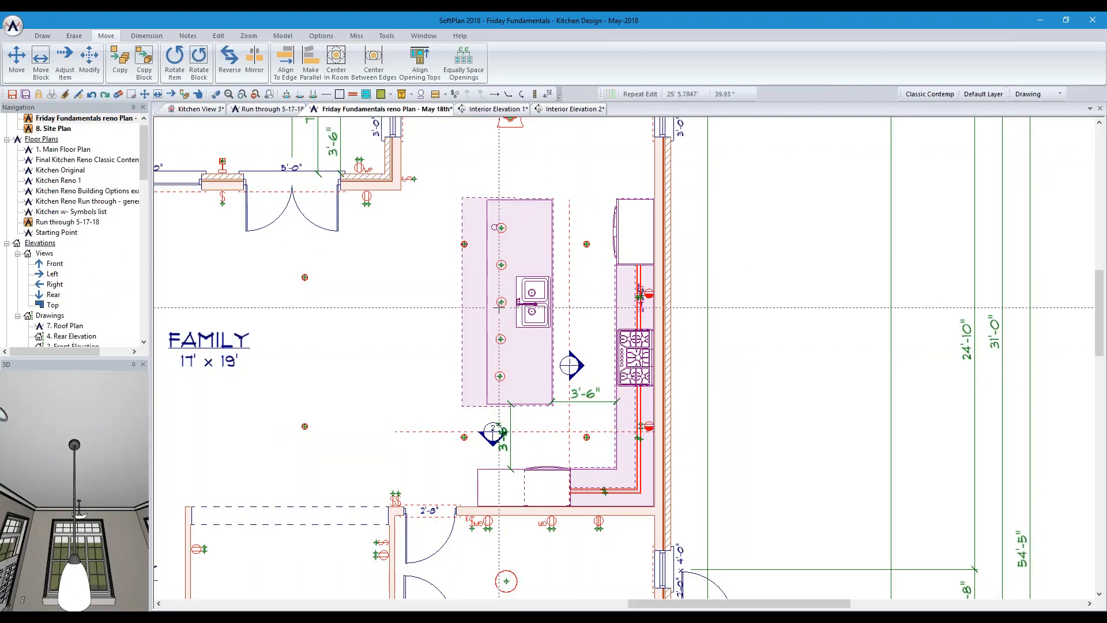
pyautogui.rightClick(539, 362)
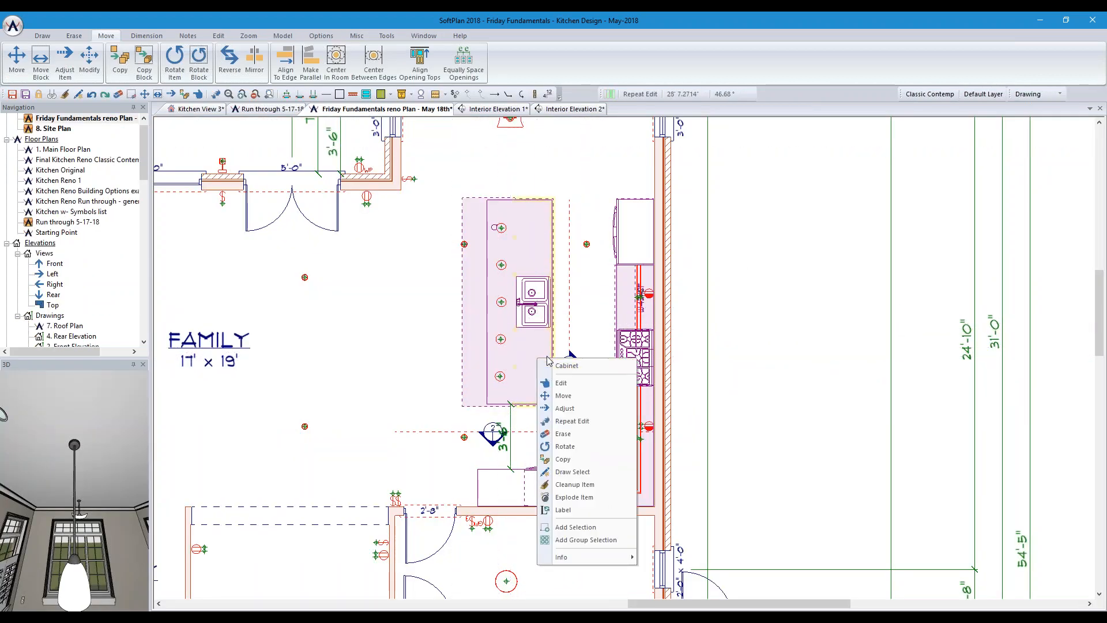
pyautogui.click(562, 384)
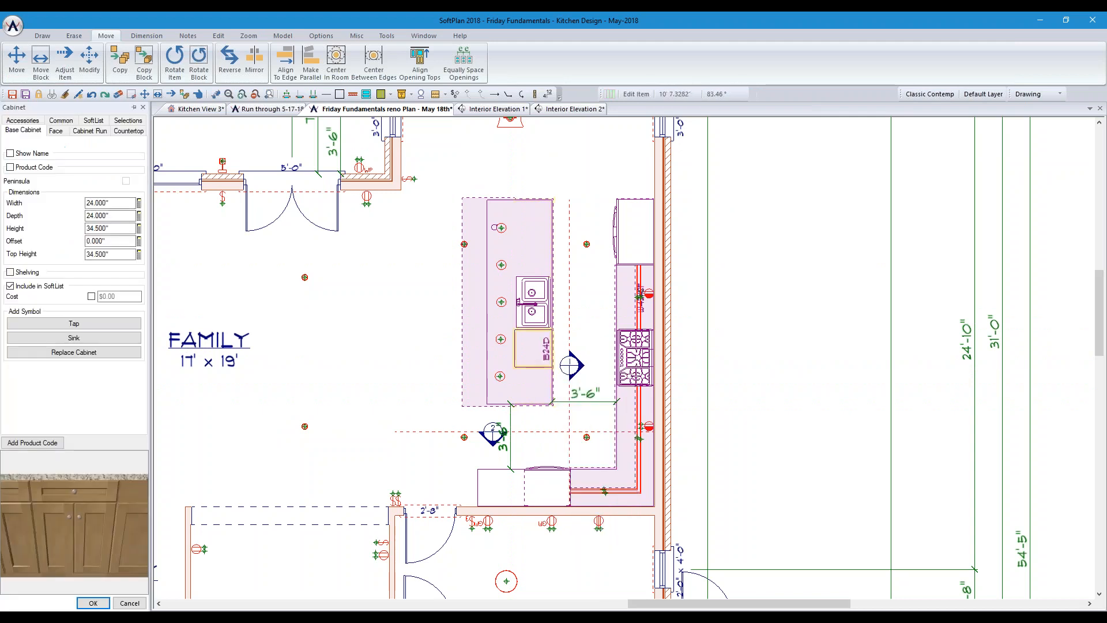
pyautogui.click(63, 353)
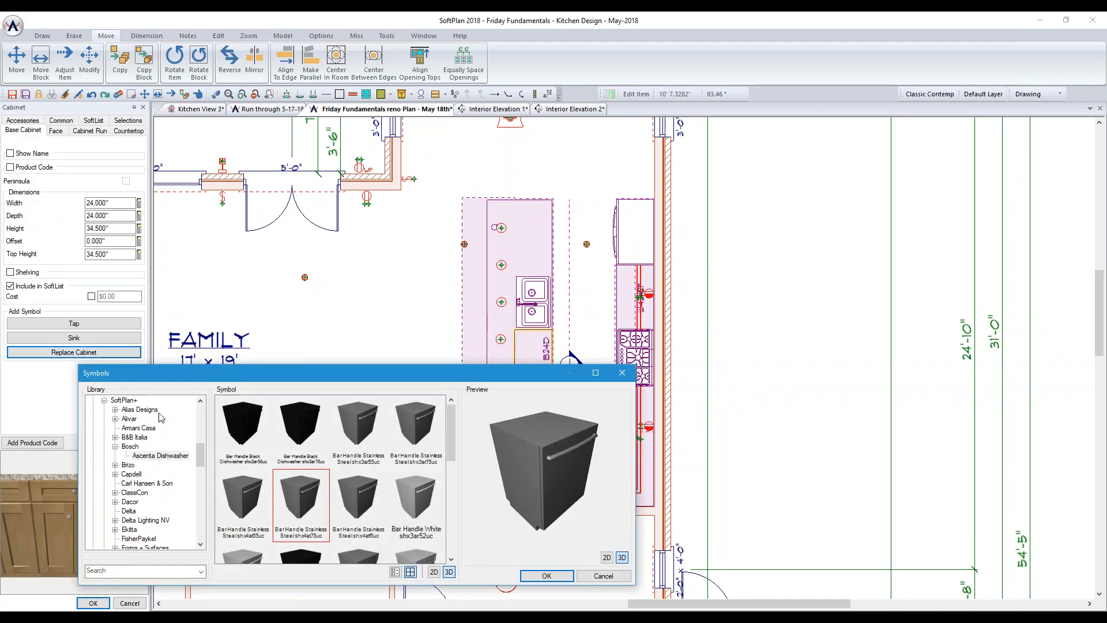
pyautogui.click(547, 576)
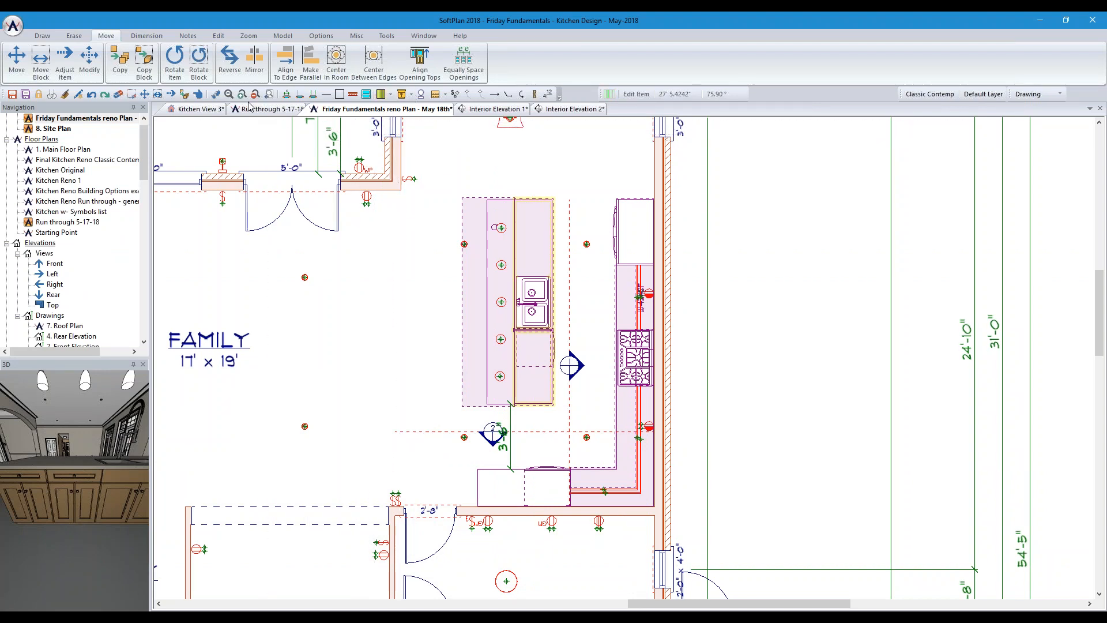
# Add full-height legs in the front position to the island's 18-inch-deep base cabinet run
pyautogui.click(504, 215)
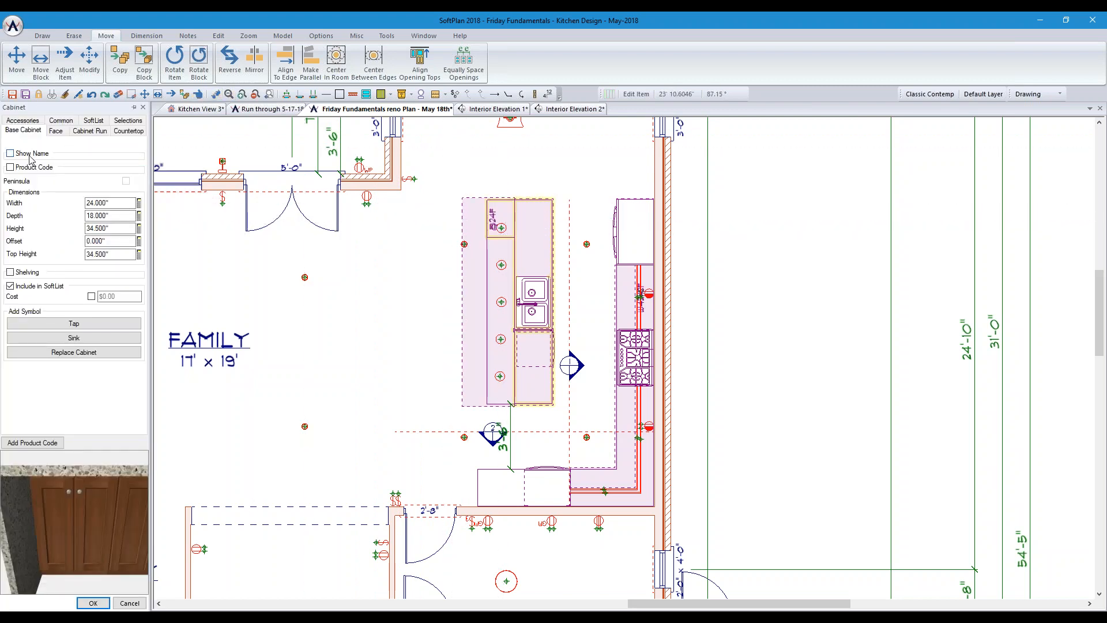
pyautogui.click(21, 121)
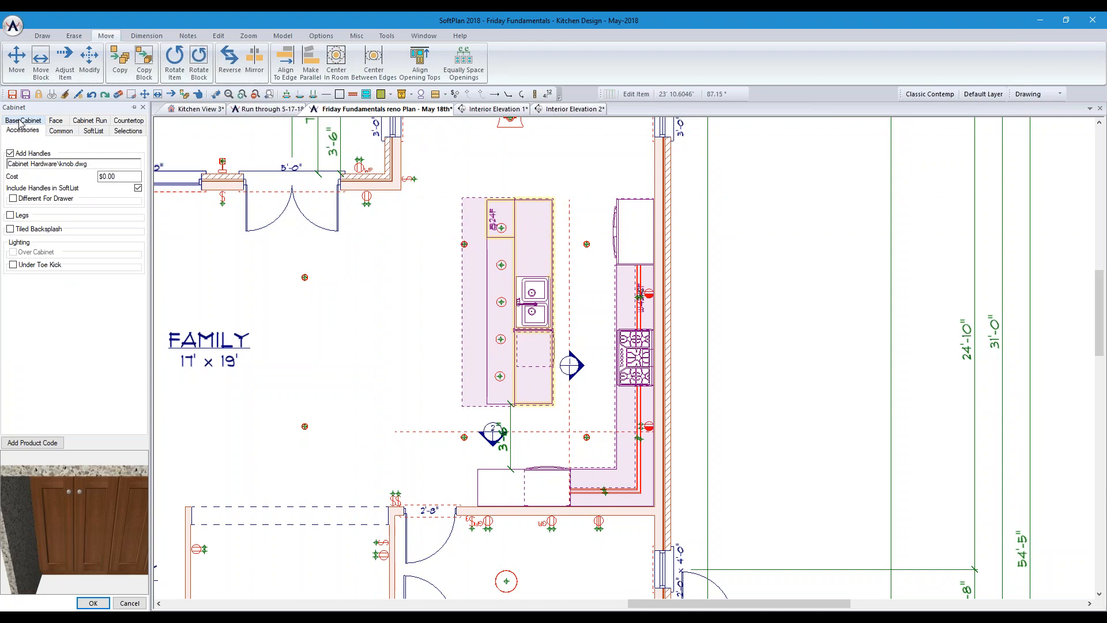
pyautogui.click(11, 215)
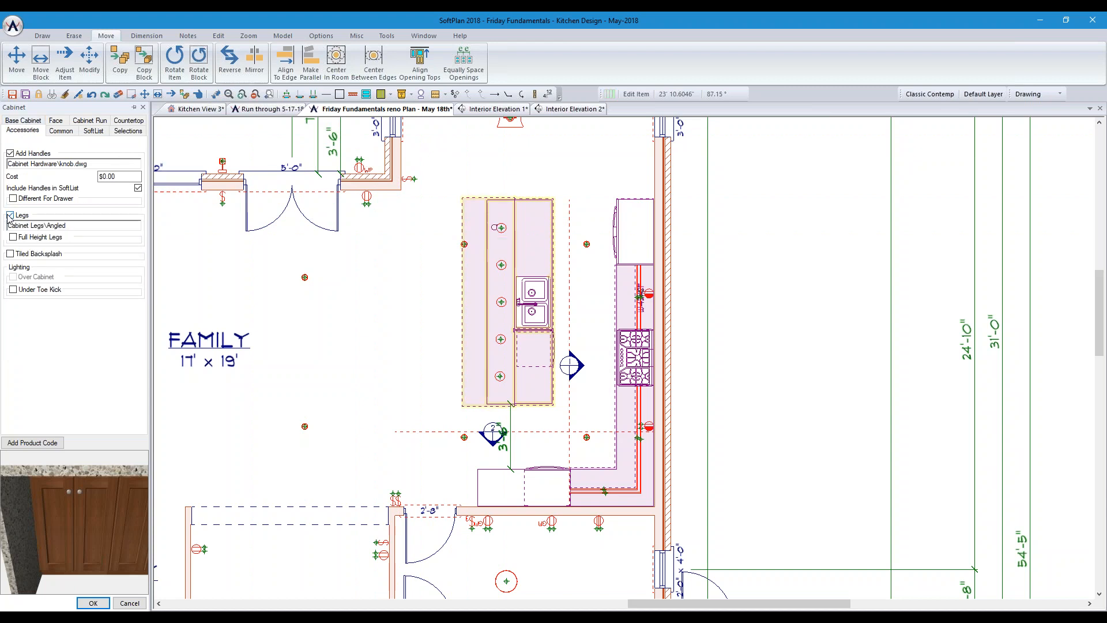
pyautogui.click(13, 237)
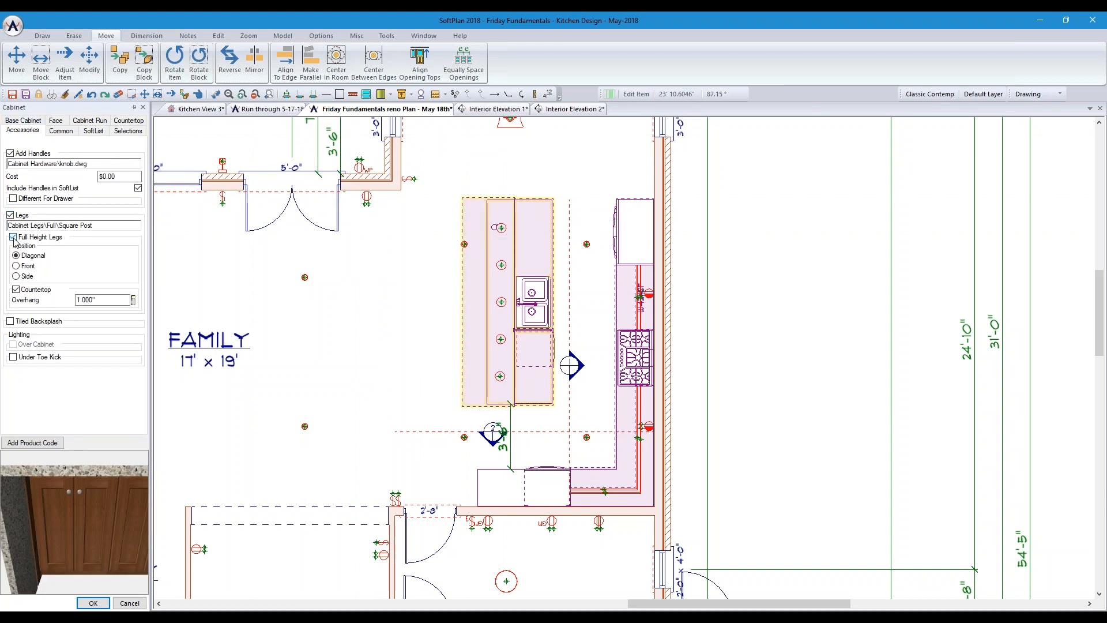
pyautogui.click(16, 266)
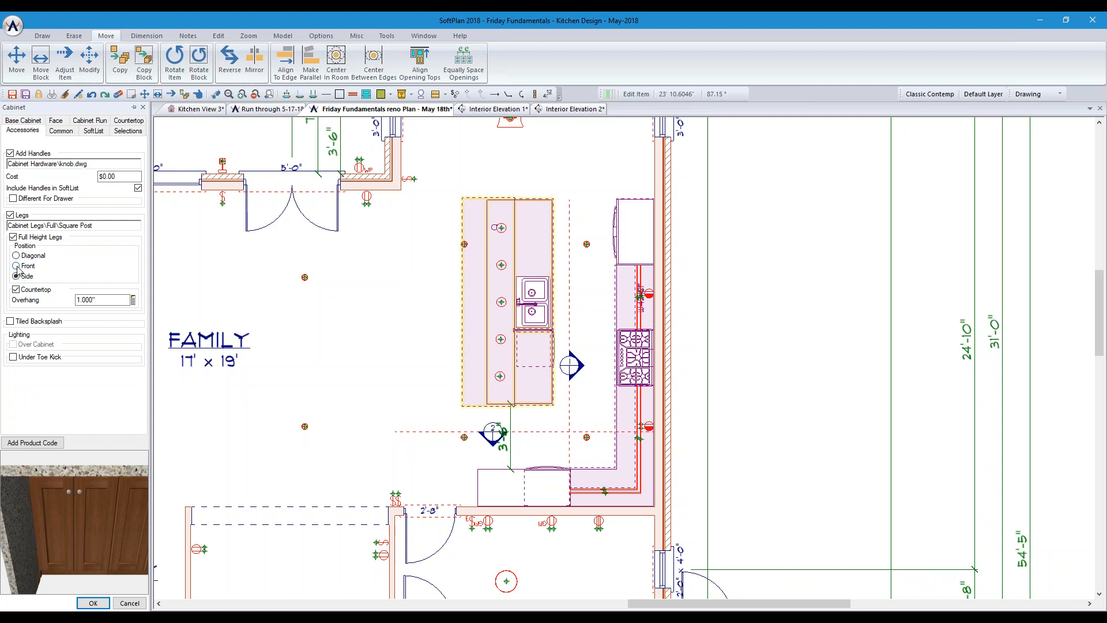
# Replace the square post legs with pilaster 3513 from the SoftPlan+ Osborne Wood Products library
pyautogui.click(61, 225)
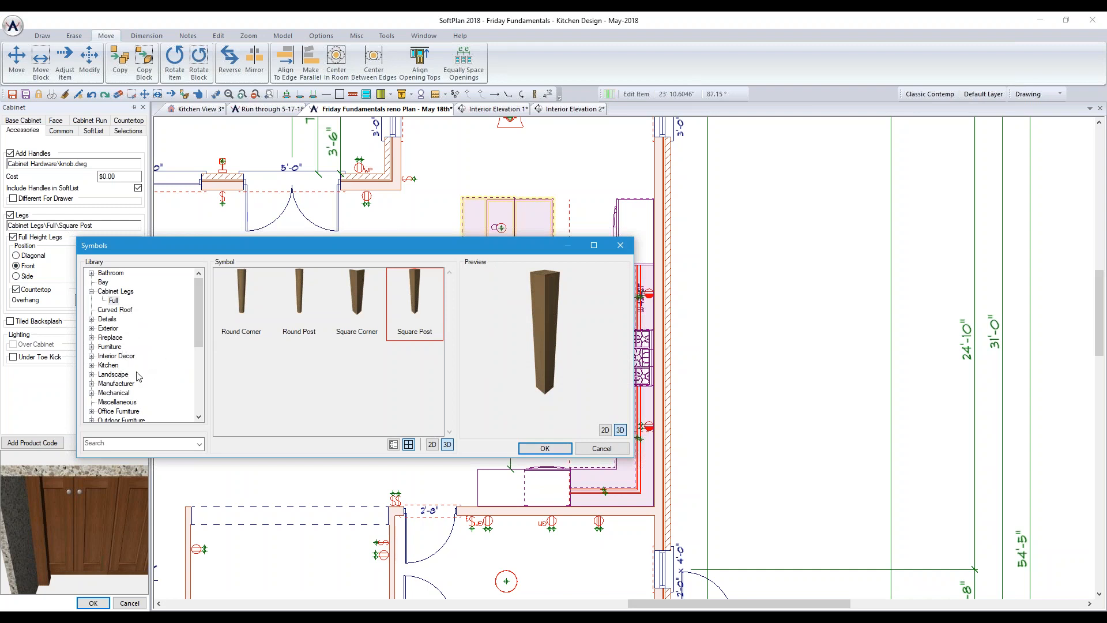
pyautogui.click(91, 383)
pyautogui.moveTo(202, 343); pyautogui.dragTo(196, 373)
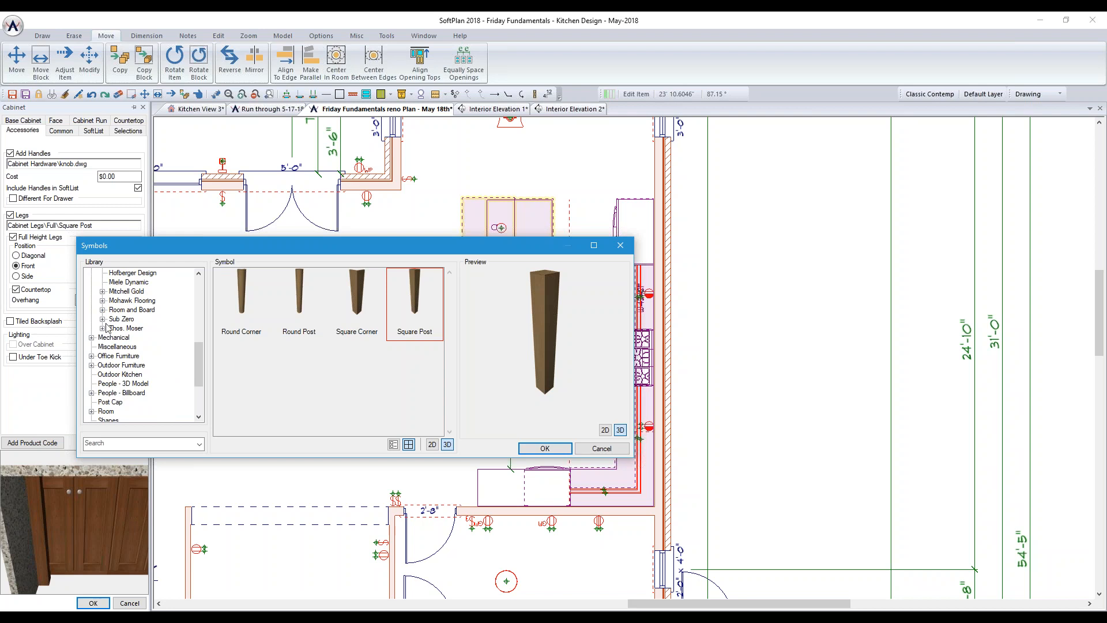
pyautogui.moveTo(199, 372)
pyautogui.mouseDown()
pyautogui.moveTo(199, 407)
pyautogui.moveTo(196, 362)
pyautogui.mouseUp()
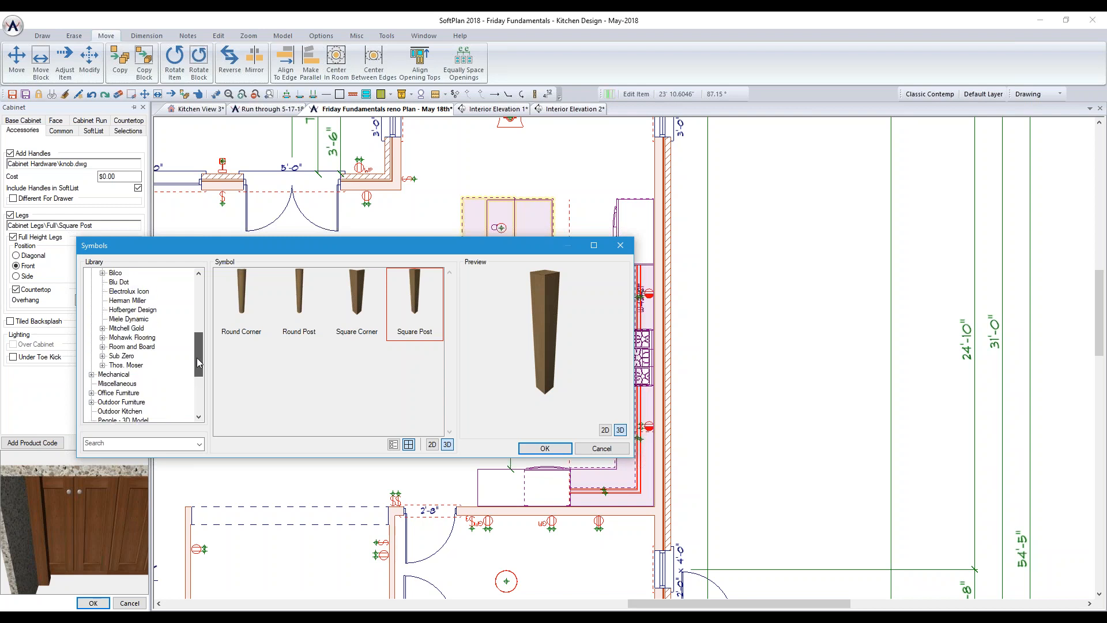
pyautogui.moveTo(197, 360); pyautogui.dragTo(199, 339)
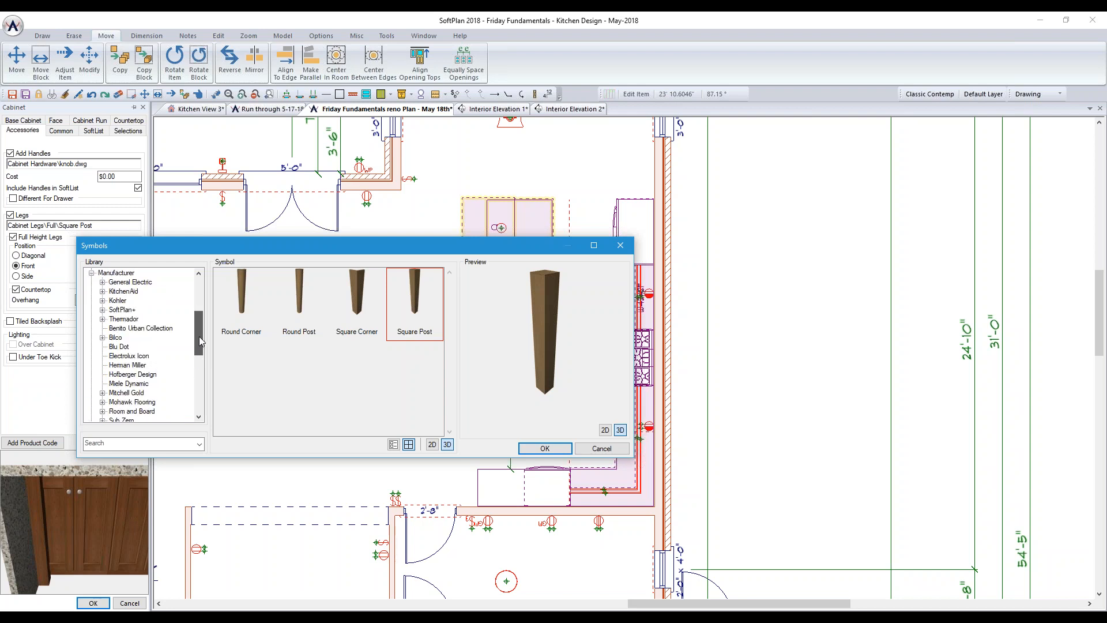
pyautogui.click(103, 310)
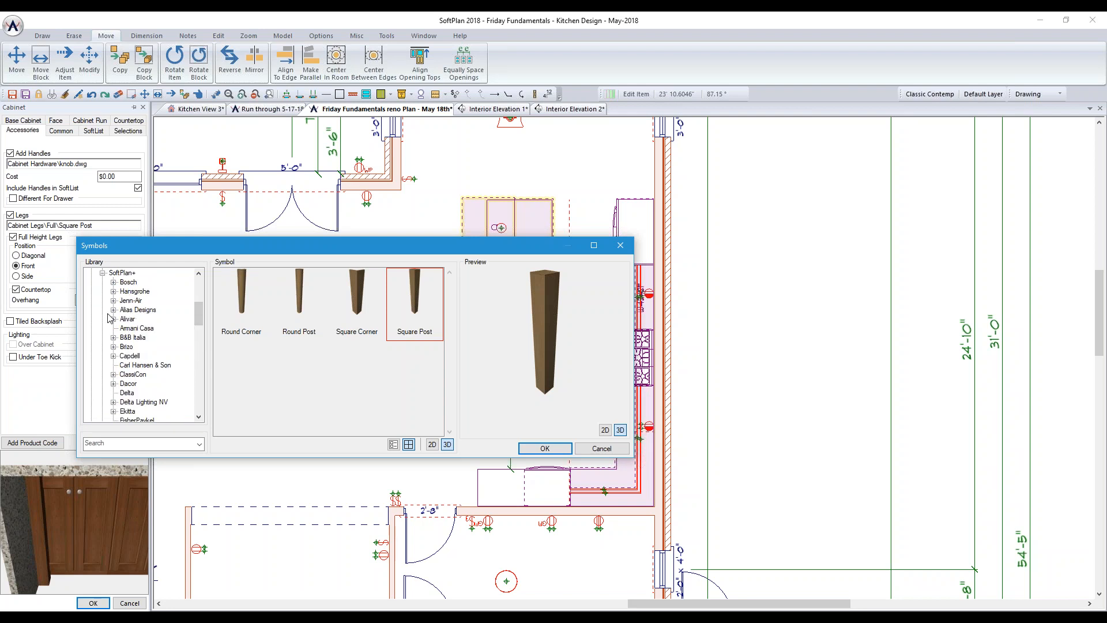
pyautogui.moveTo(199, 314); pyautogui.dragTo(202, 349)
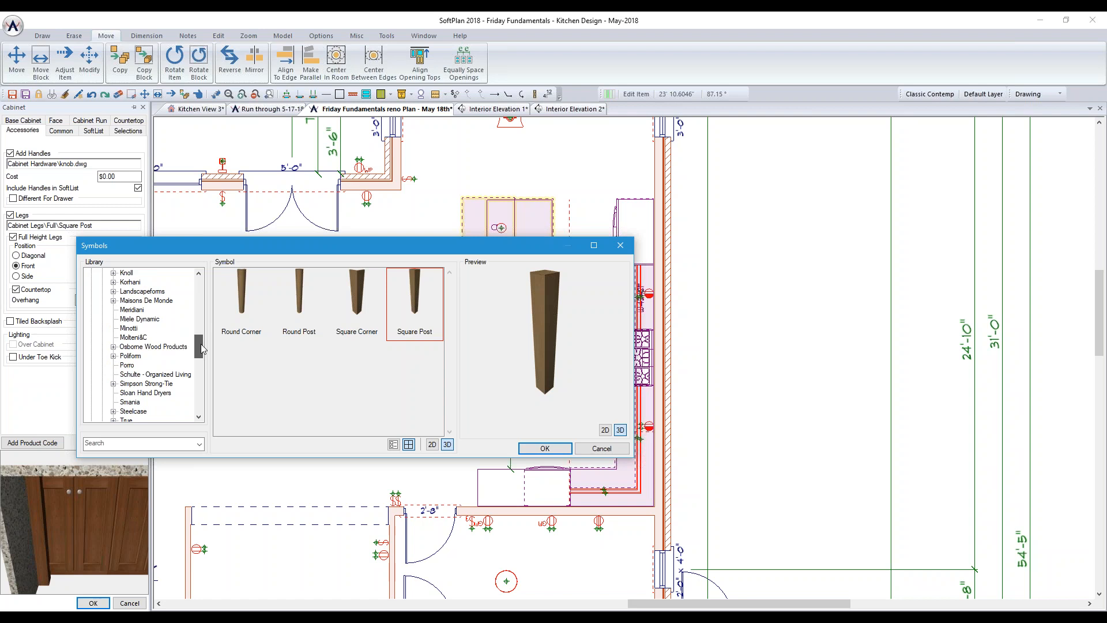
pyautogui.doubleClick(153, 346)
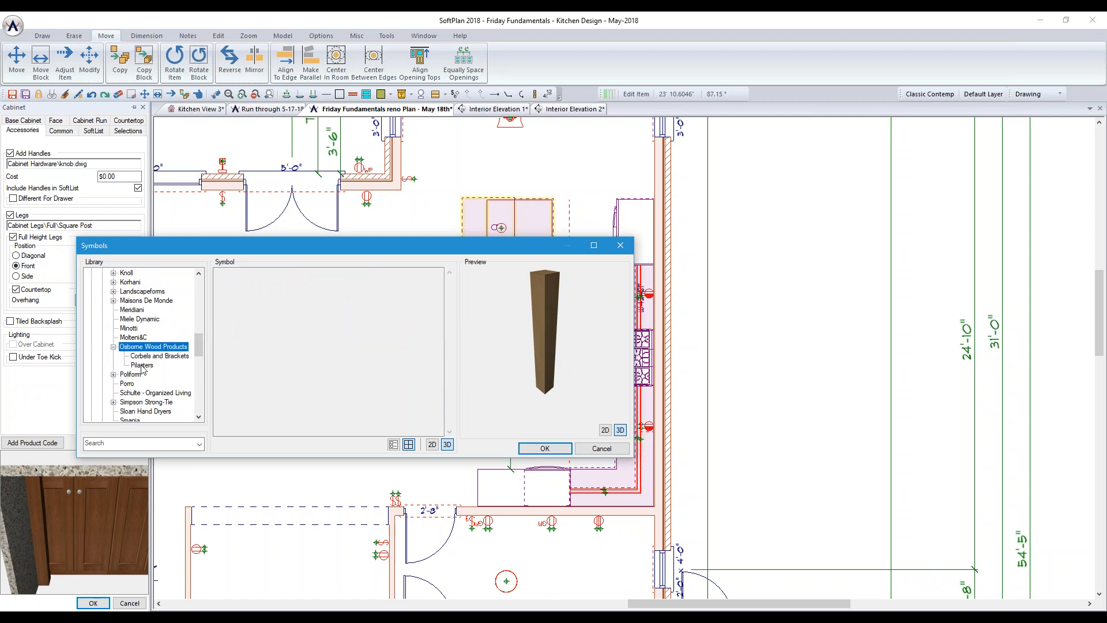
pyautogui.click(144, 356)
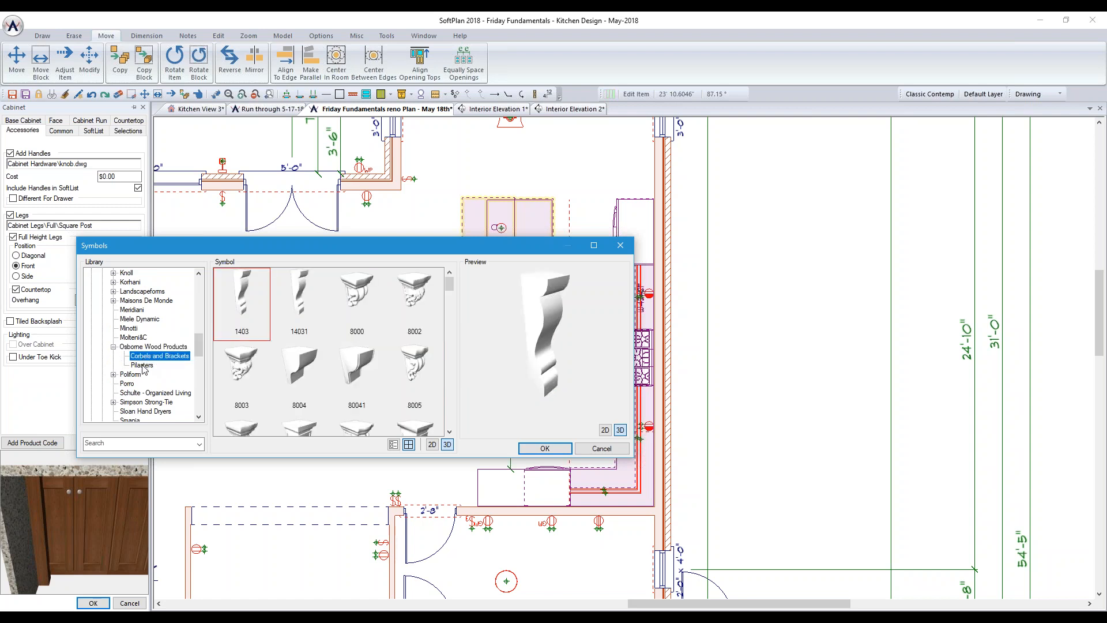
pyautogui.click(142, 365)
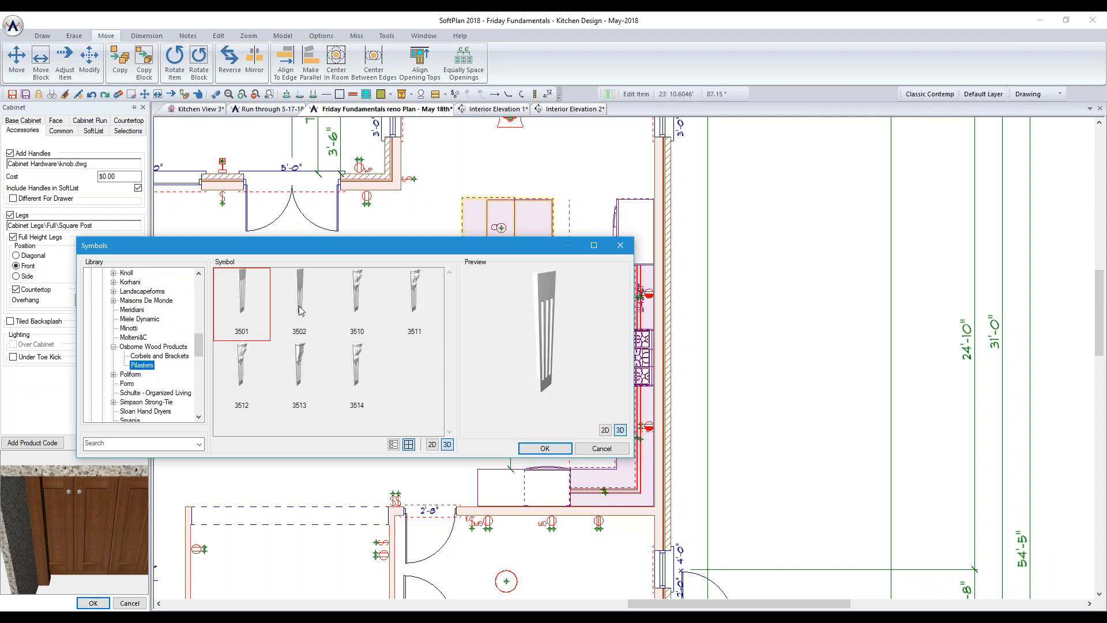
pyautogui.click(301, 372)
pyautogui.click(545, 448)
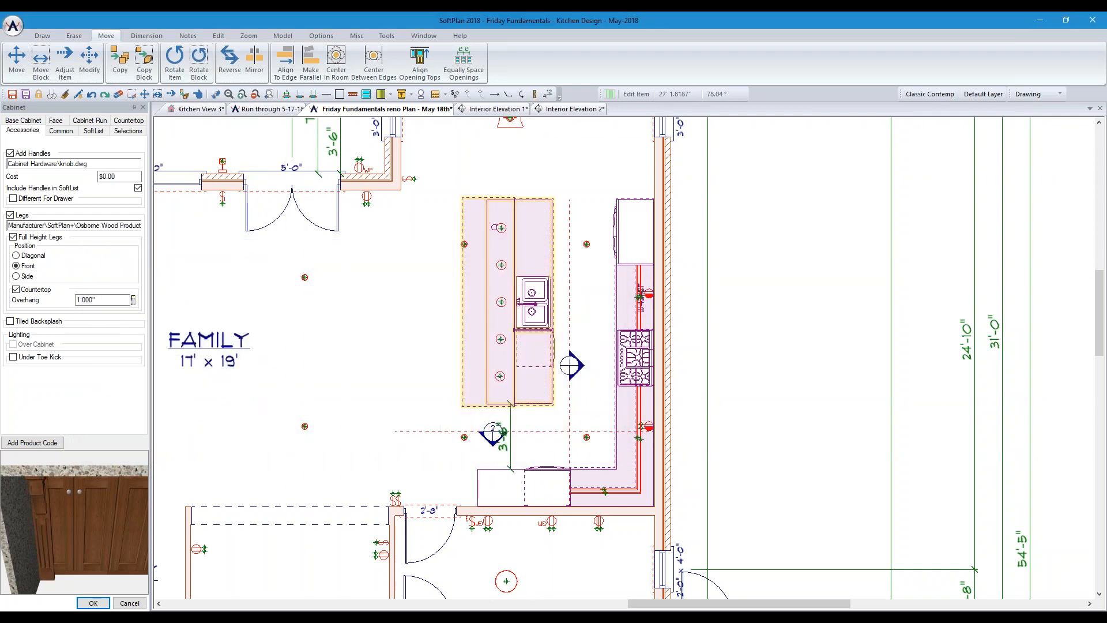
# Return to Kitchen View 3 and save its materials as a material file named Dark Cherry
pyautogui.click(190, 110)
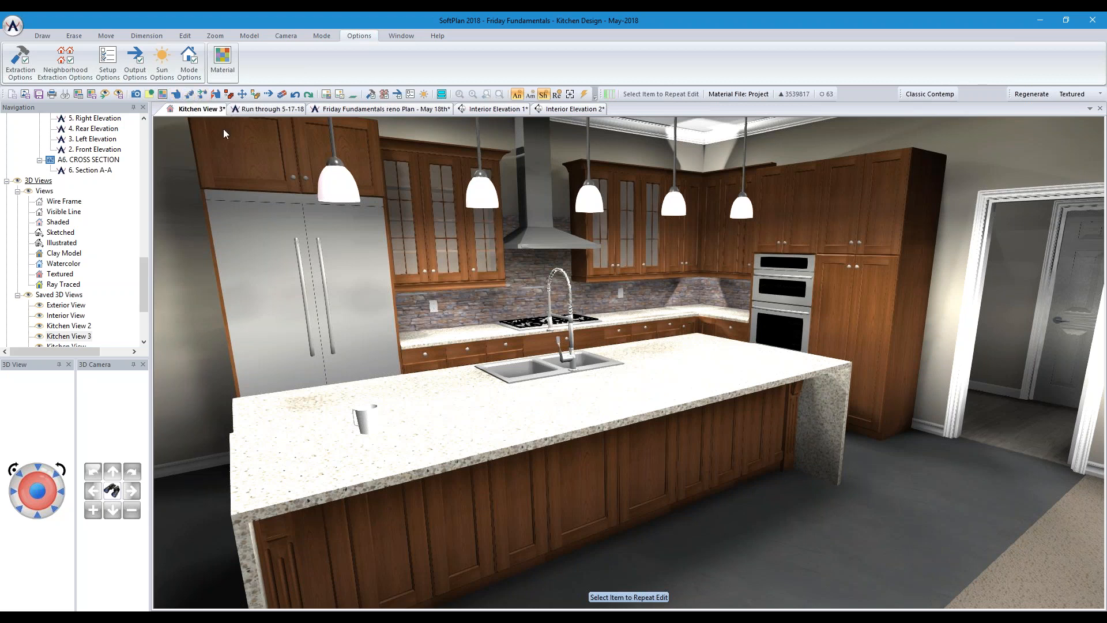
pyautogui.click(236, 156)
pyautogui.click(12, 25)
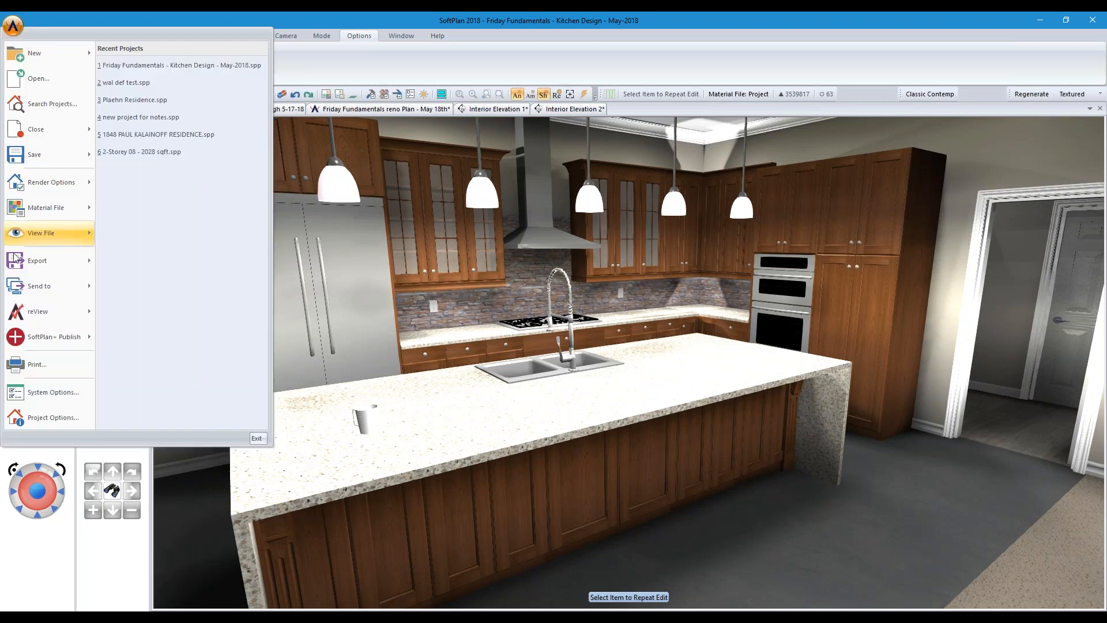
pyautogui.moveTo(46, 205)
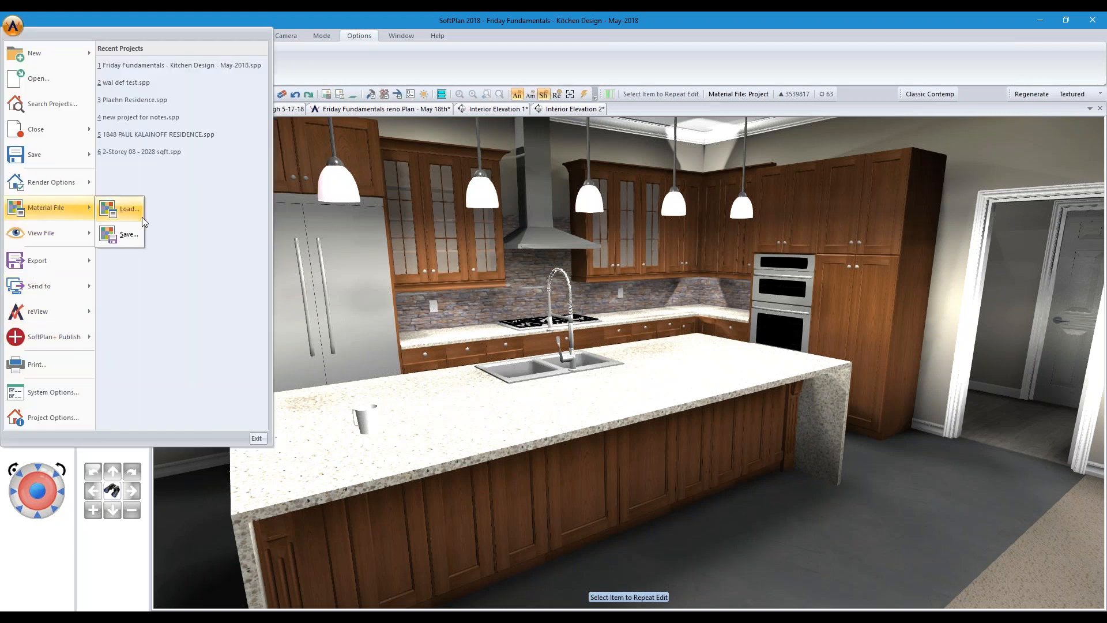
pyautogui.click(126, 234)
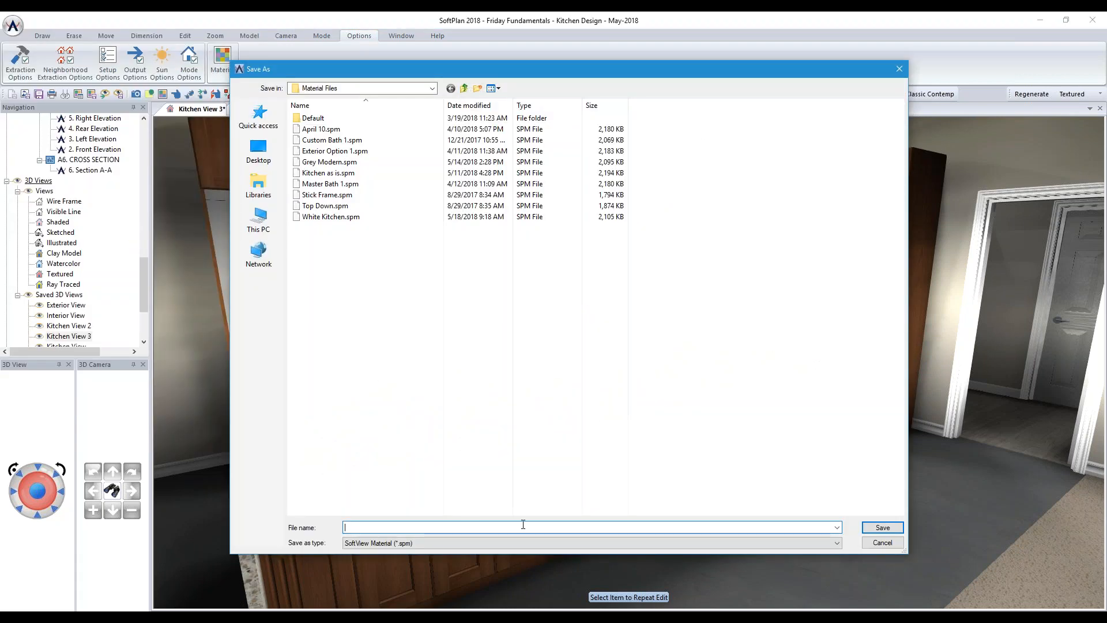
pyautogui.write('Dark Cherry')
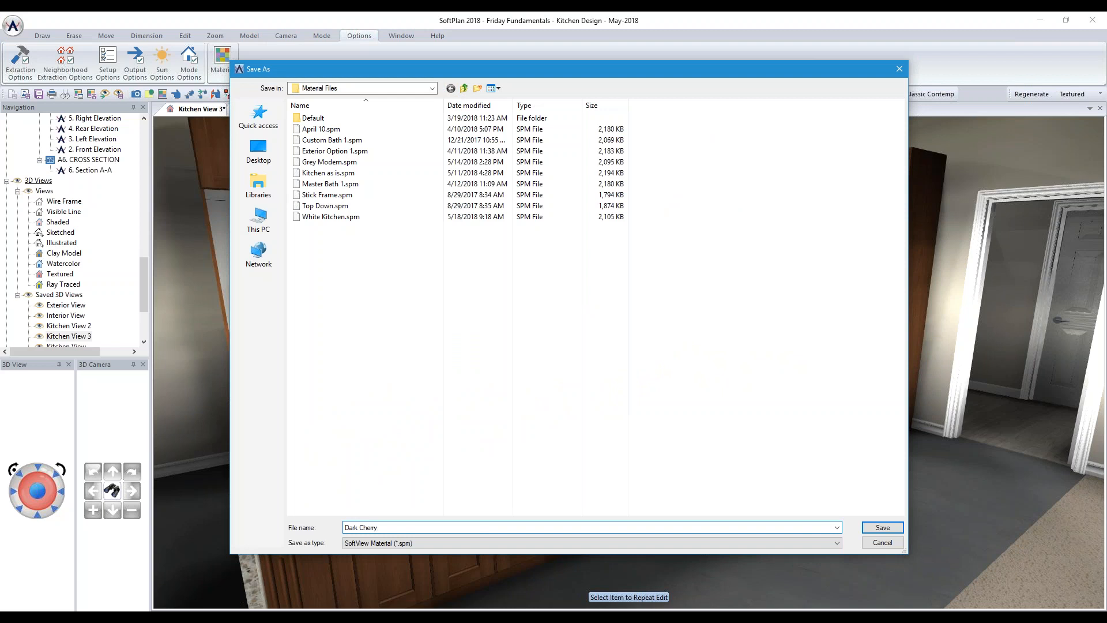
pyautogui.click(881, 528)
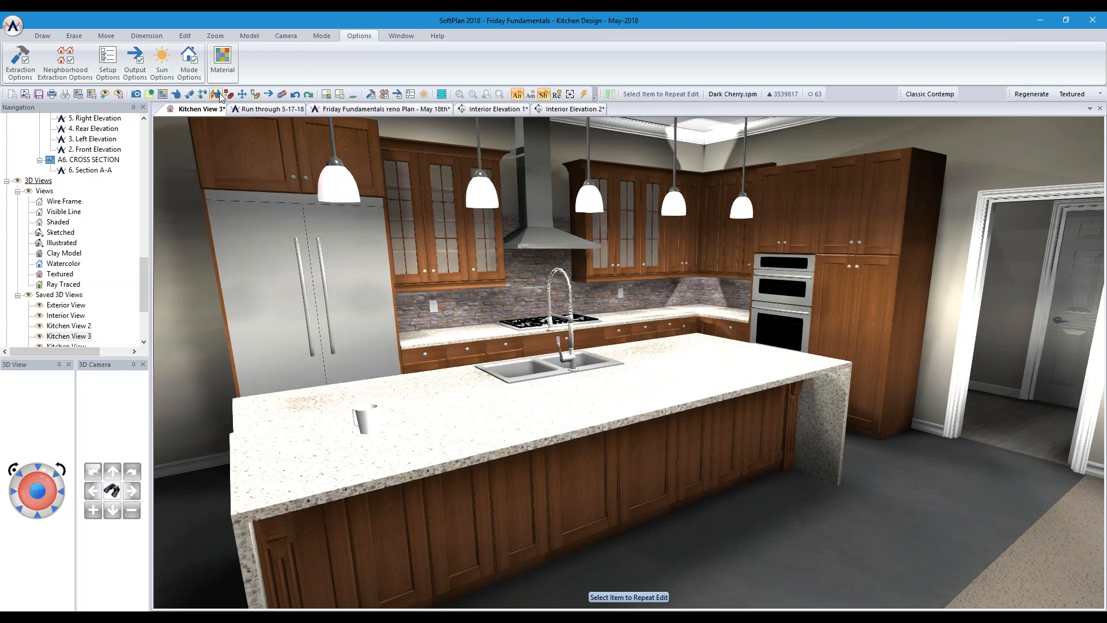
# Change the finish of the cabinet around the refrigerator to Painted
pyautogui.click(190, 95)
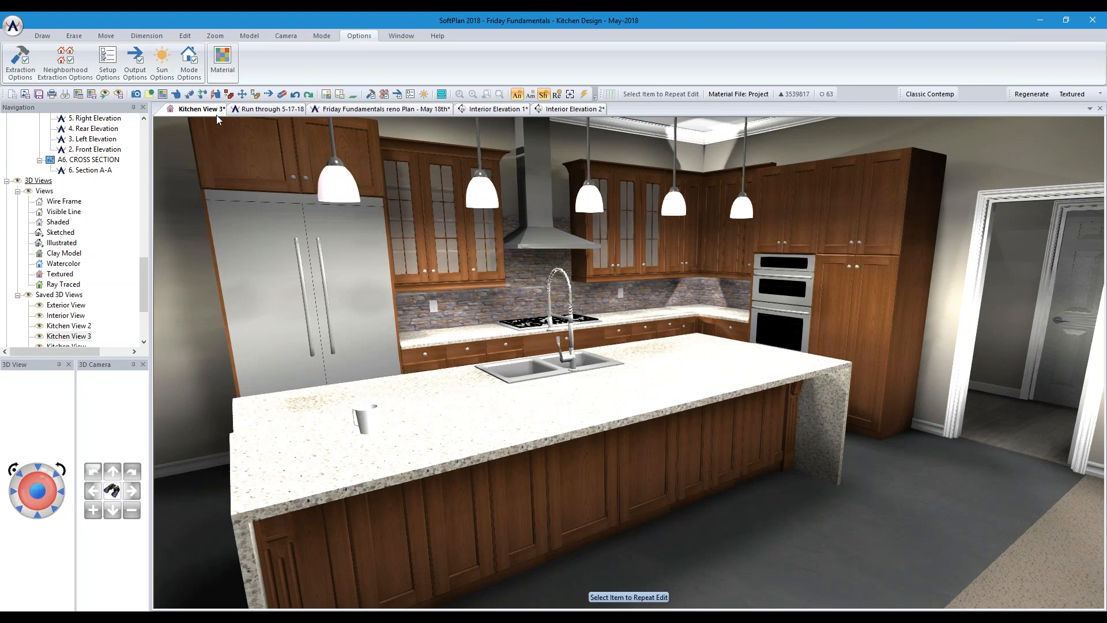
pyautogui.click(176, 94)
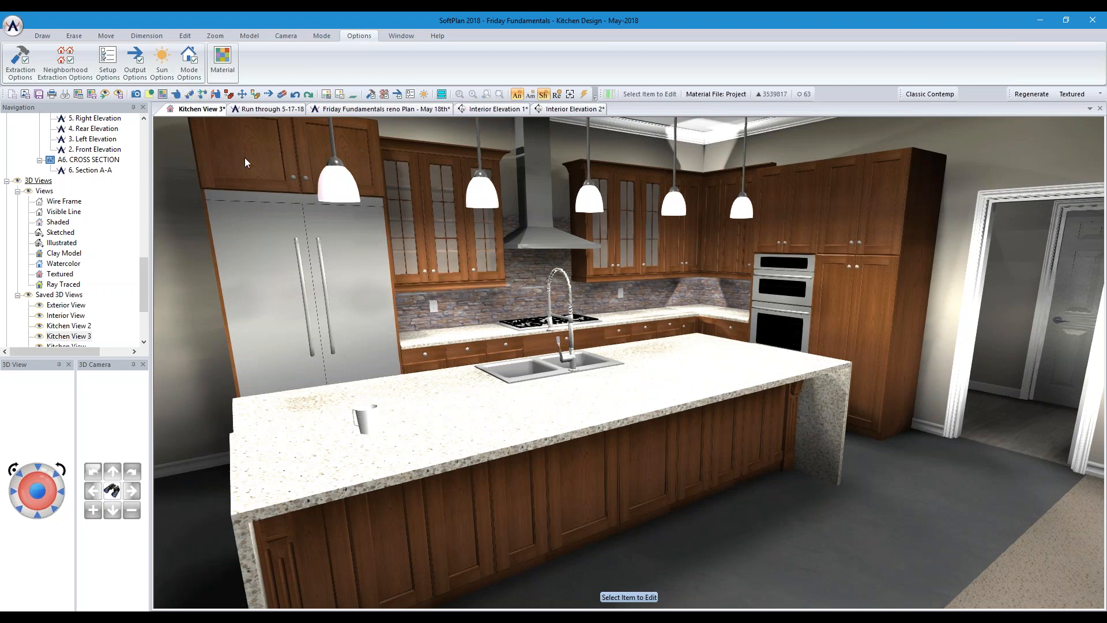
pyautogui.click(245, 163)
pyautogui.click(93, 240)
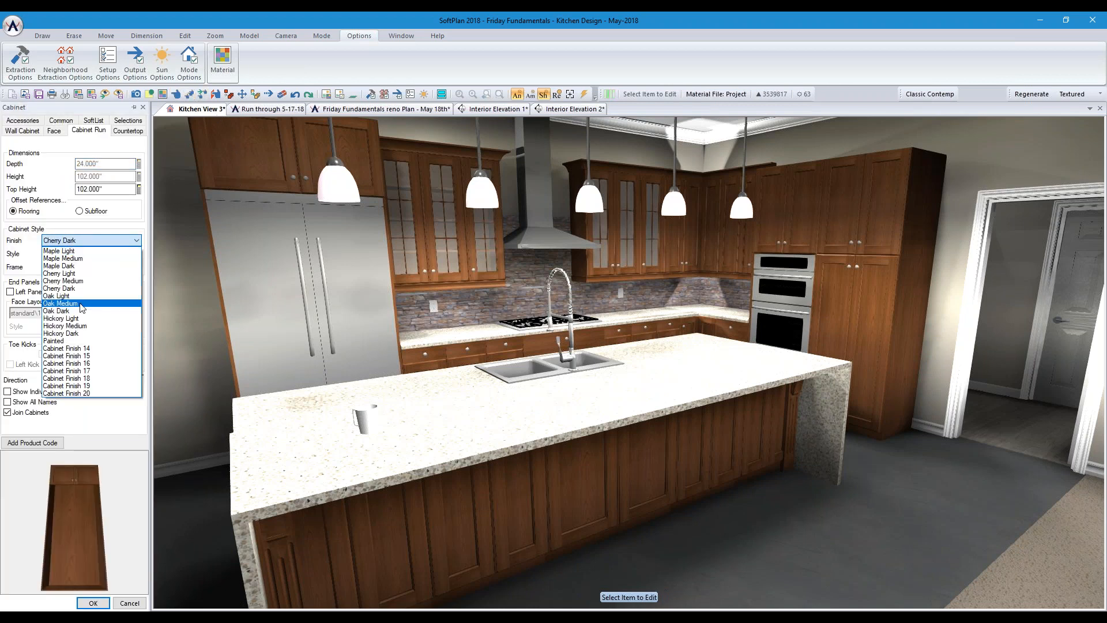
pyautogui.click(83, 341)
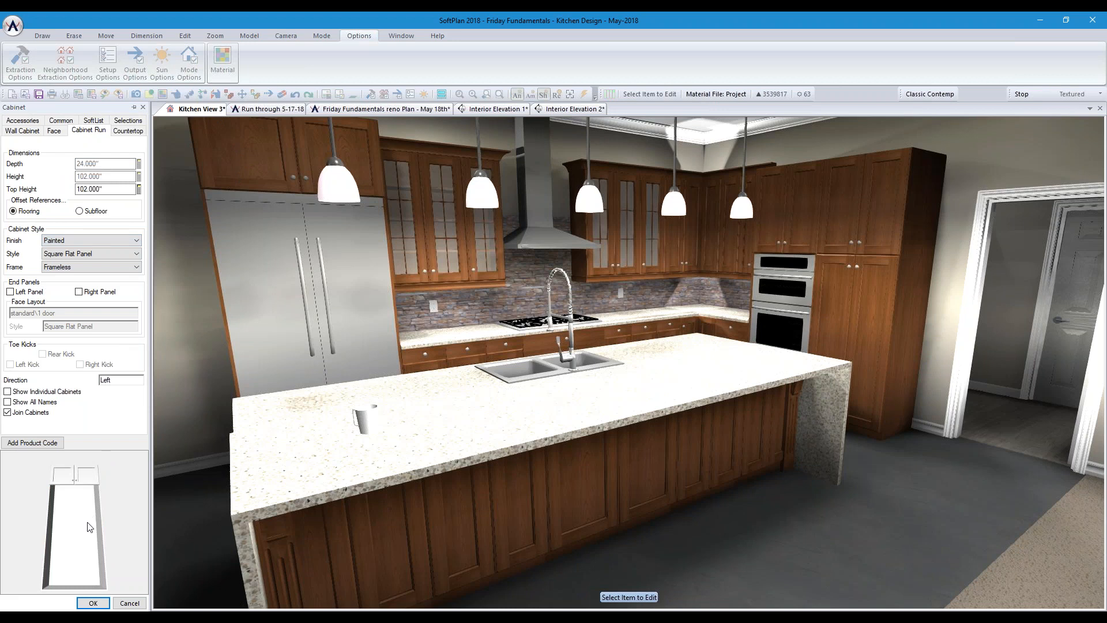
pyautogui.click(91, 603)
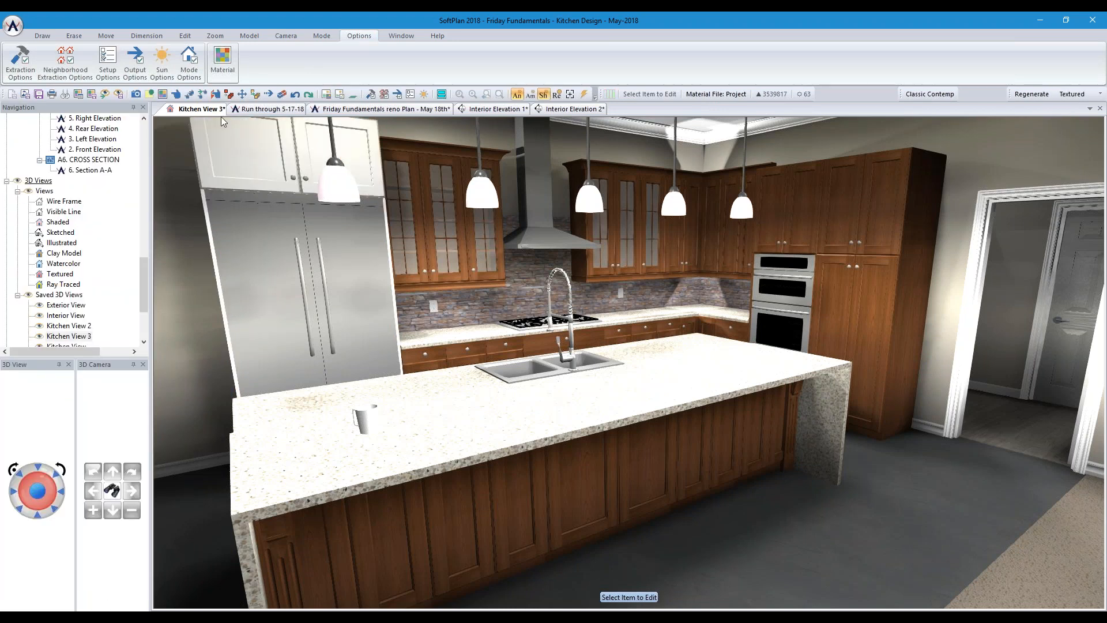
# Repeat the Painted finish edit on the remaining wood cabinets, including the wall, base, tall and island cabinets
pyautogui.click(190, 96)
pyautogui.click(465, 210)
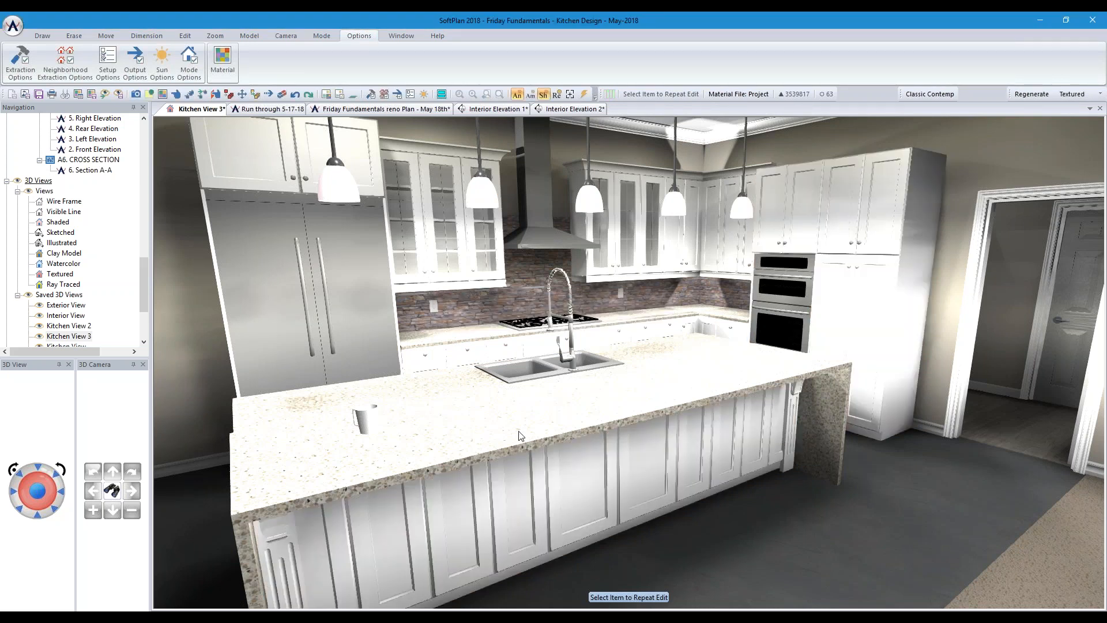
# Change the granite countertop material to the dark brown texture from Caesarstone Classico's Naturally Granulated collection
pyautogui.click(214, 94)
pyautogui.click(455, 449)
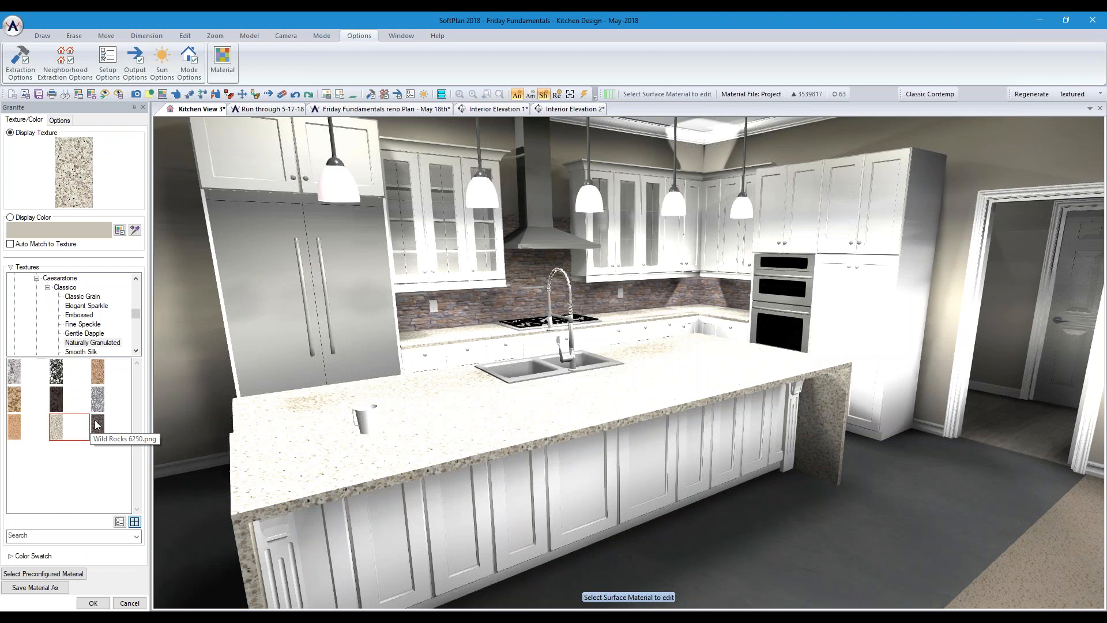
pyautogui.click(56, 402)
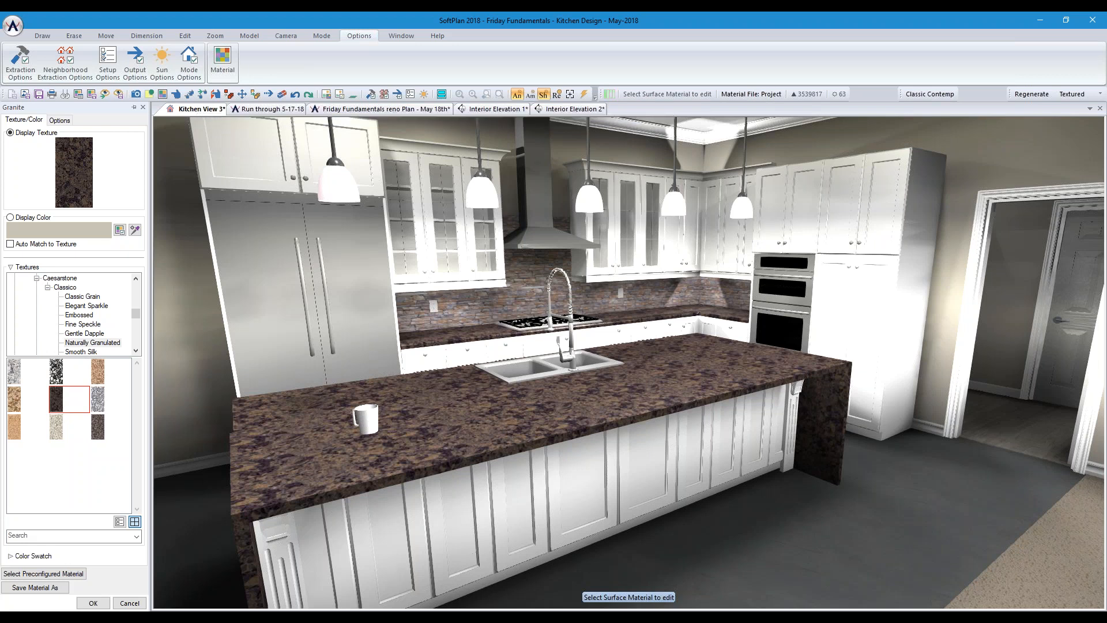
# Switch to Photos and place the White Kitchen.jpg and Kitchen Path Trace_1000.jpg renderings side by side for comparison
pyautogui.moveTo(548, 582)
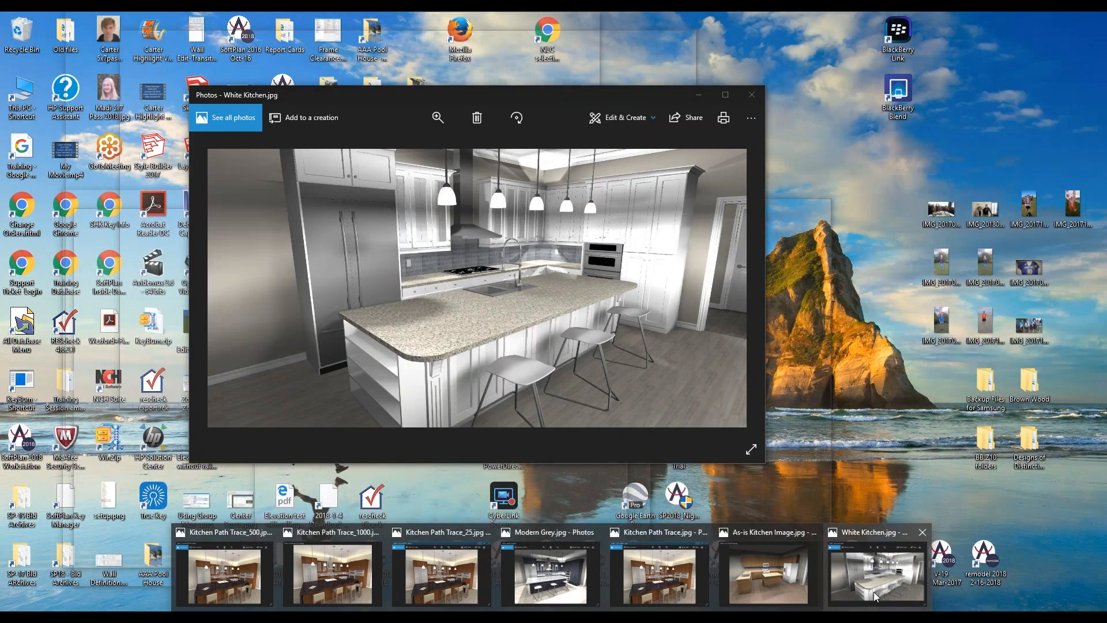
pyautogui.click(875, 596)
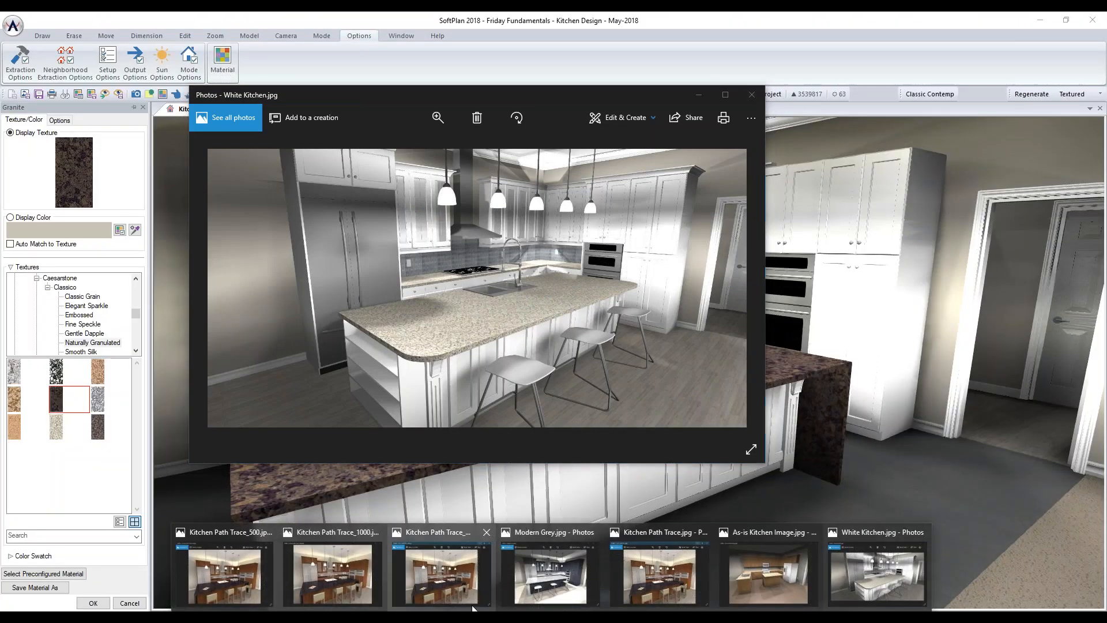
pyautogui.moveTo(336, 581)
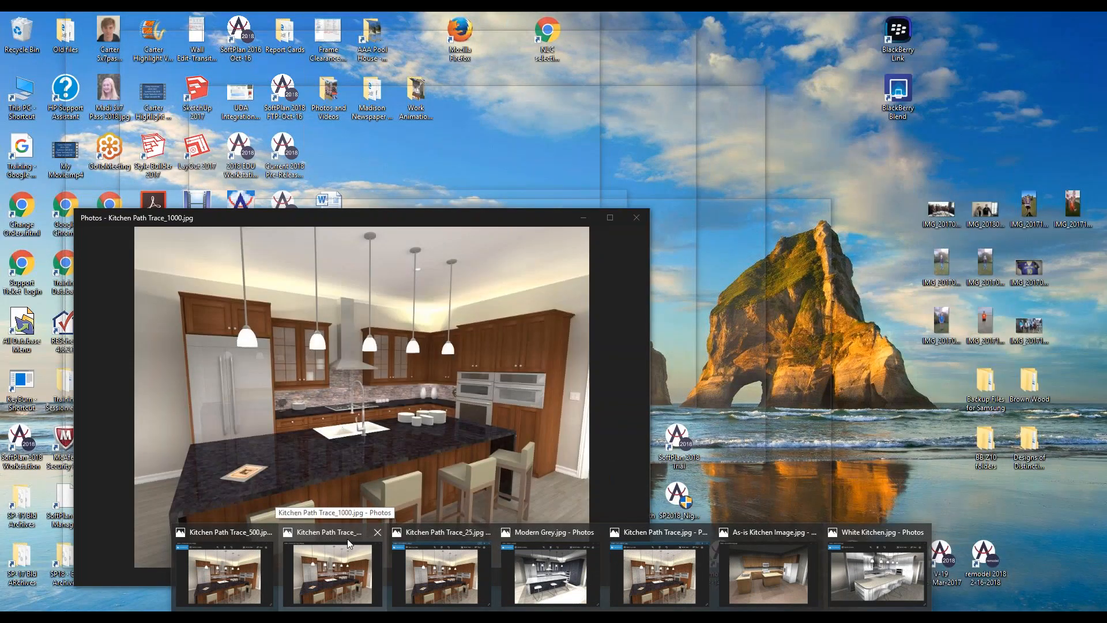
pyautogui.click(343, 549)
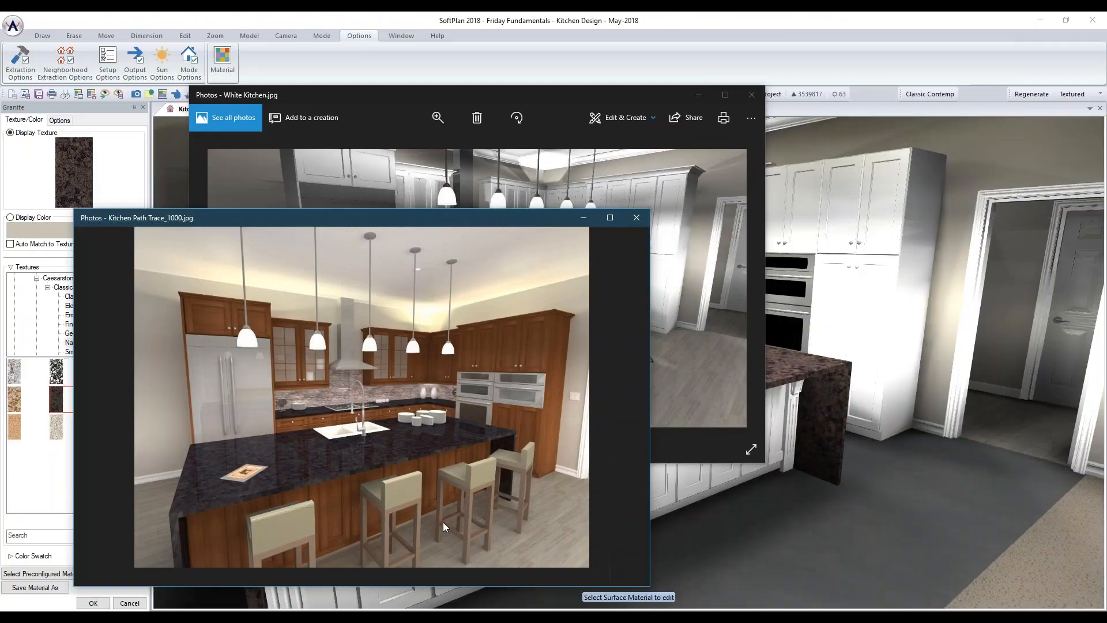
pyautogui.moveTo(359, 210)
pyautogui.mouseDown()
pyautogui.moveTo(777, 207)
pyautogui.moveTo(819, 167)
pyautogui.mouseUp()
pyautogui.moveTo(503, 98)
pyautogui.mouseDown()
pyautogui.moveTo(344, 127)
pyautogui.moveTo(315, 158)
pyautogui.mouseUp()
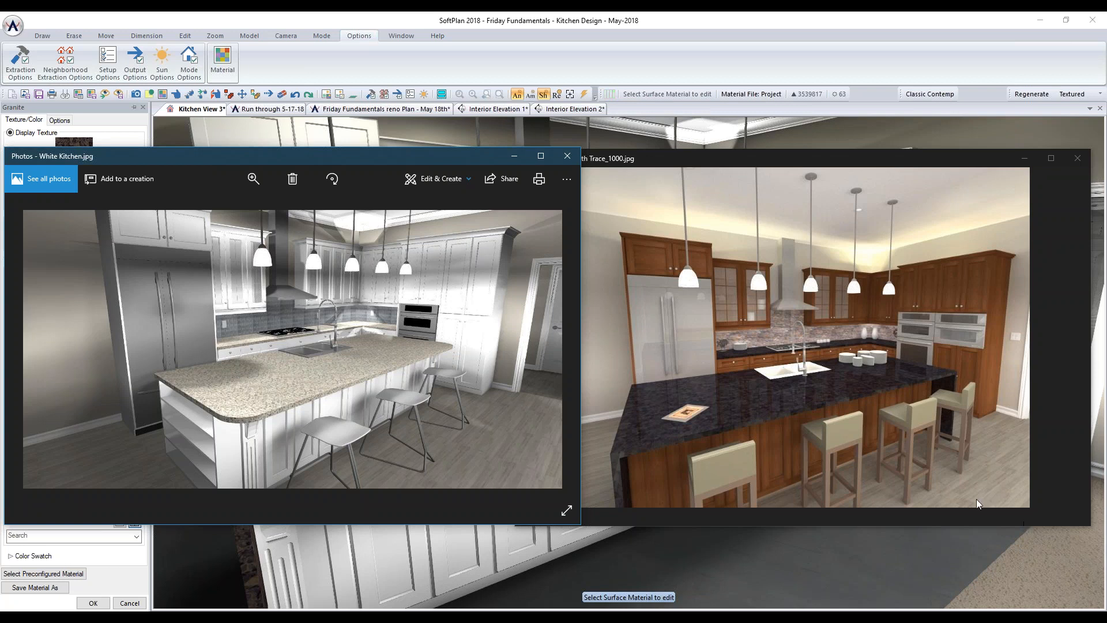
pyautogui.click(1024, 524)
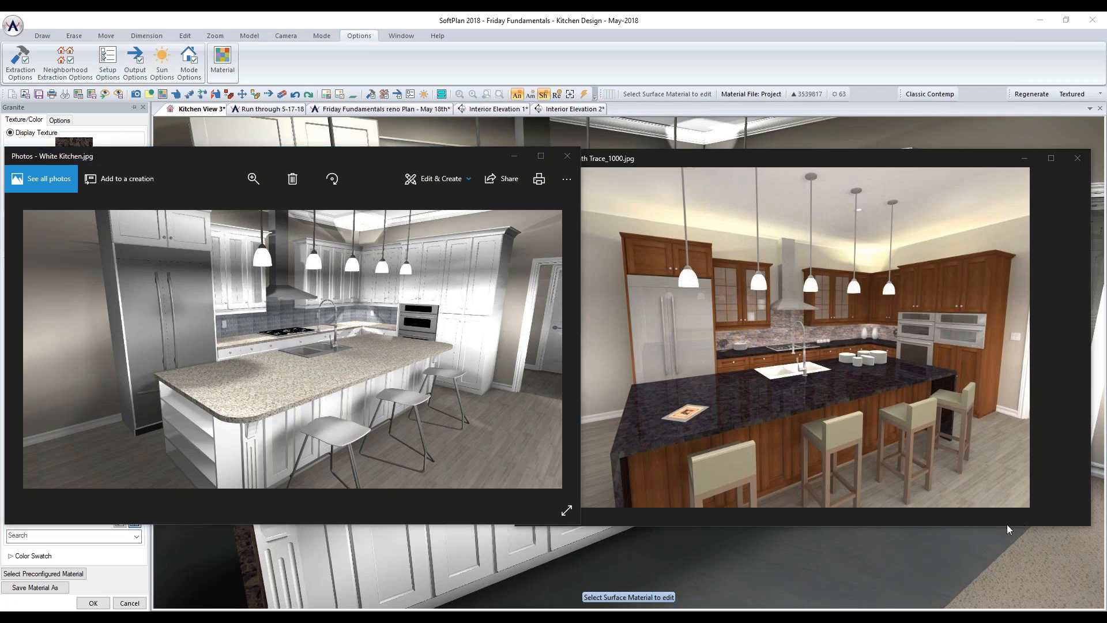